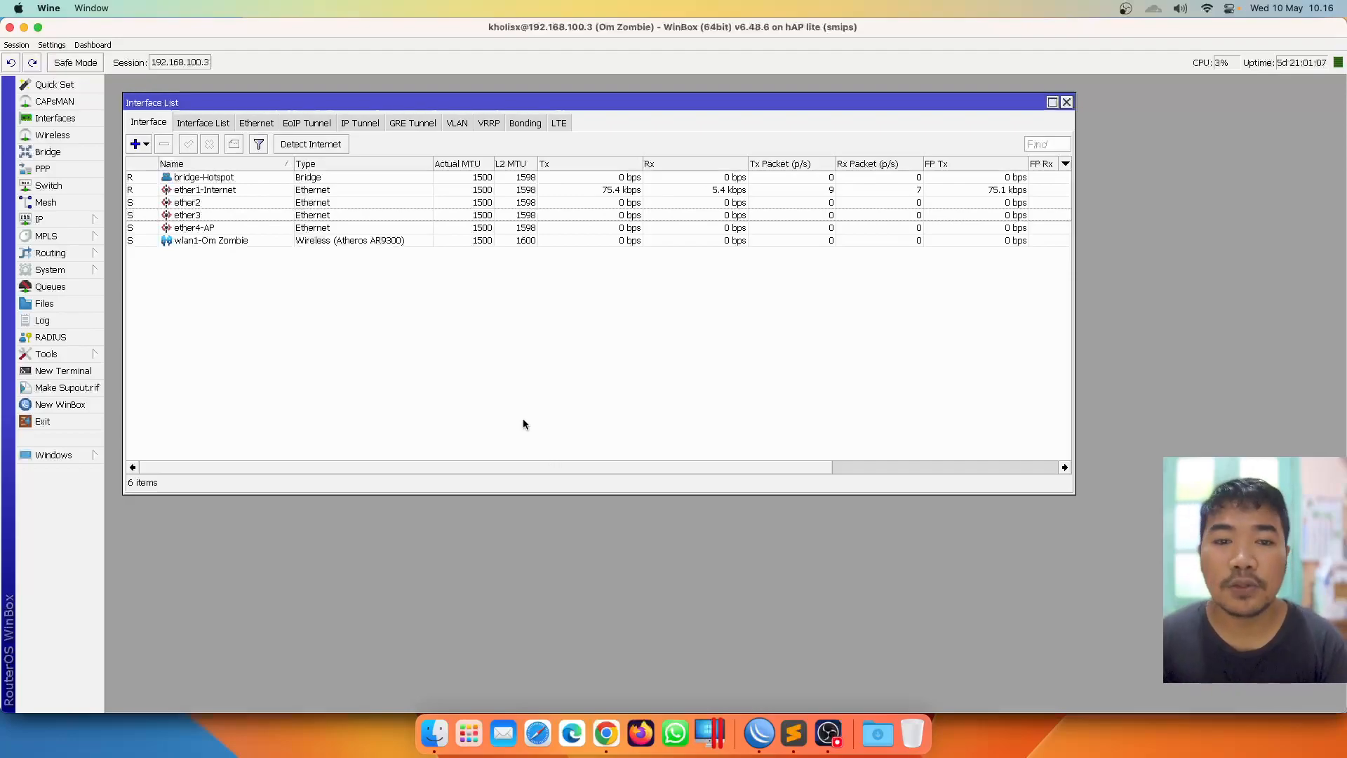
# Open the simple queues list and close the interface list
pyautogui.moveTo(452, 102); pyautogui.dragTo(445, 94)
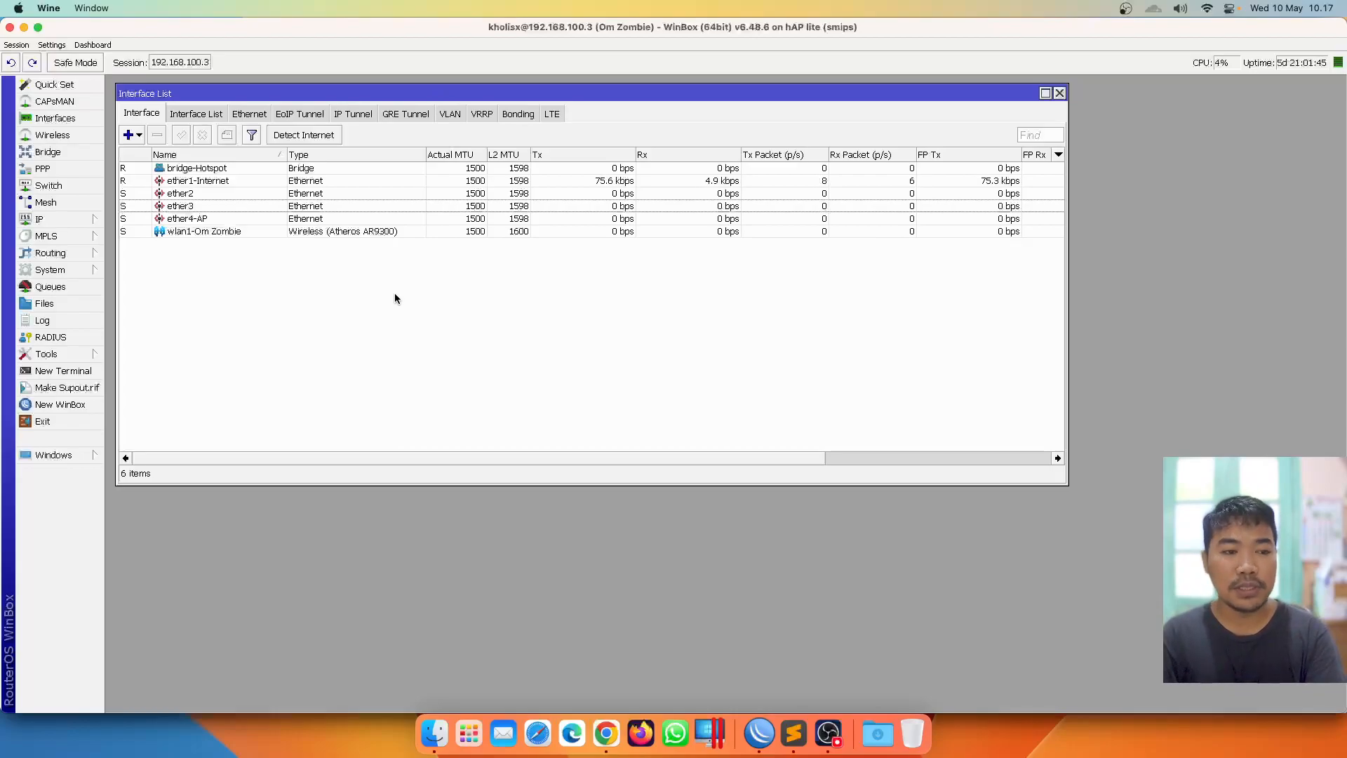
pyautogui.click(49, 287)
pyautogui.moveTo(393, 105); pyautogui.dragTo(405, 205)
pyautogui.click(1060, 90)
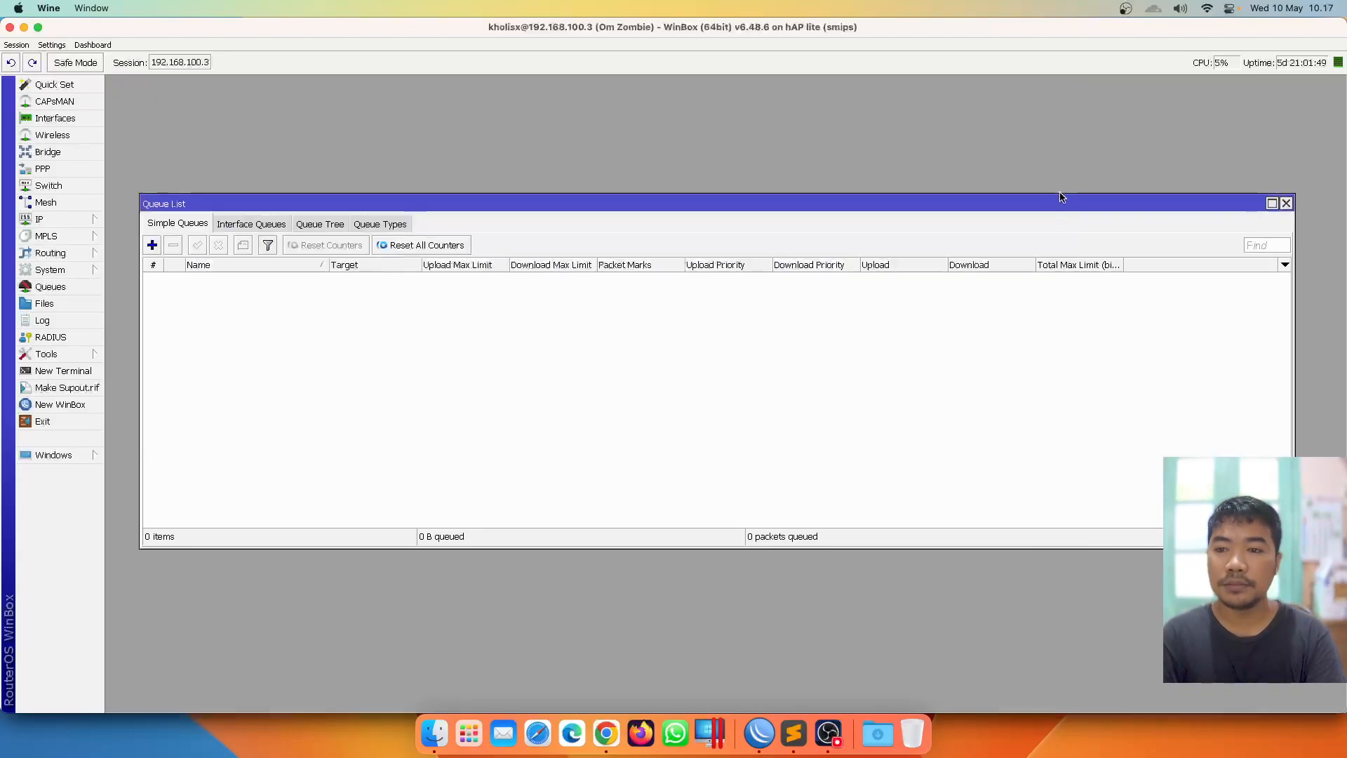
pyautogui.moveTo(1061, 197); pyautogui.dragTo(1056, 270)
# Examine the router's IP address list, comparing the bridge-Hotspot and ether1-Internet addresses, and close it
pyautogui.click(49, 222)
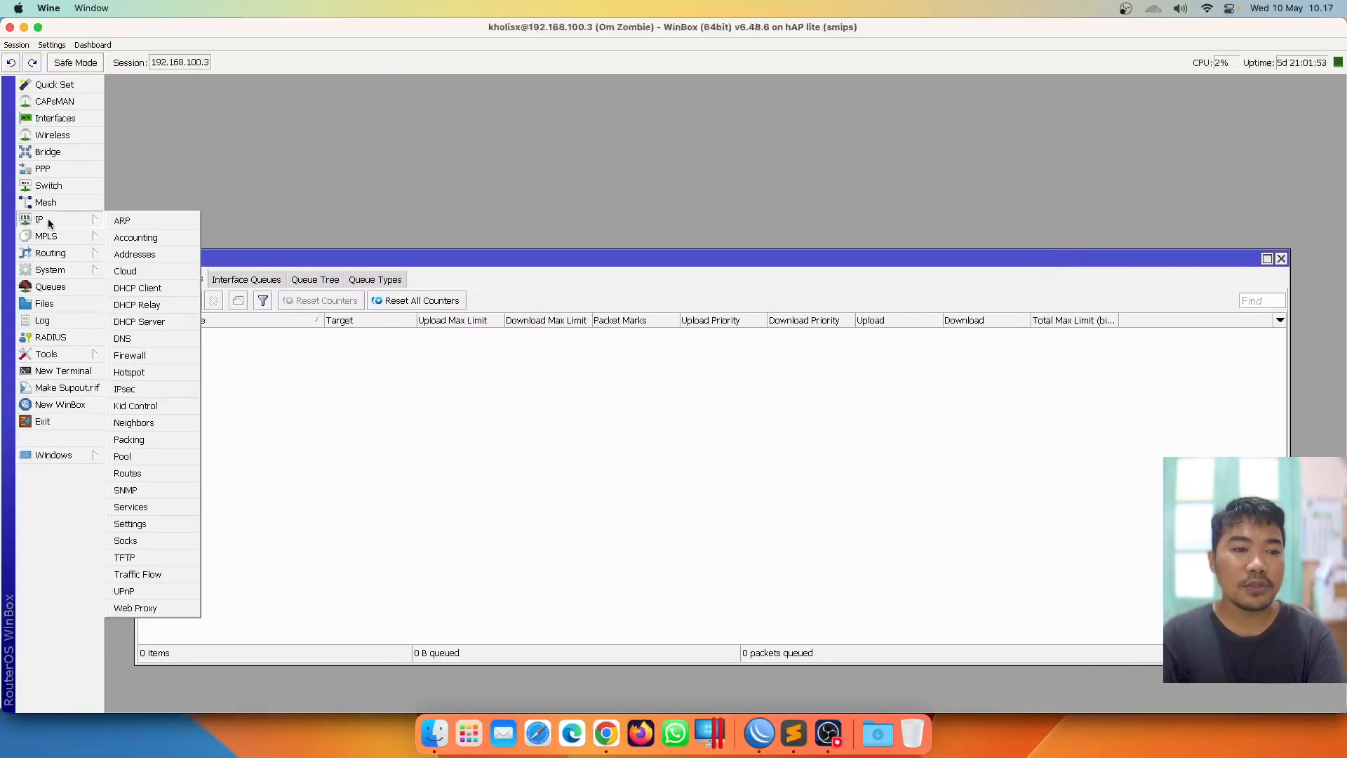
pyautogui.click(135, 254)
pyautogui.click(392, 233)
pyautogui.click(383, 223)
pyautogui.click(383, 234)
pyautogui.click(381, 221)
pyautogui.click(381, 236)
pyautogui.click(381, 222)
pyautogui.click(381, 235)
pyautogui.click(381, 222)
pyautogui.click(403, 234)
pyautogui.click(391, 265)
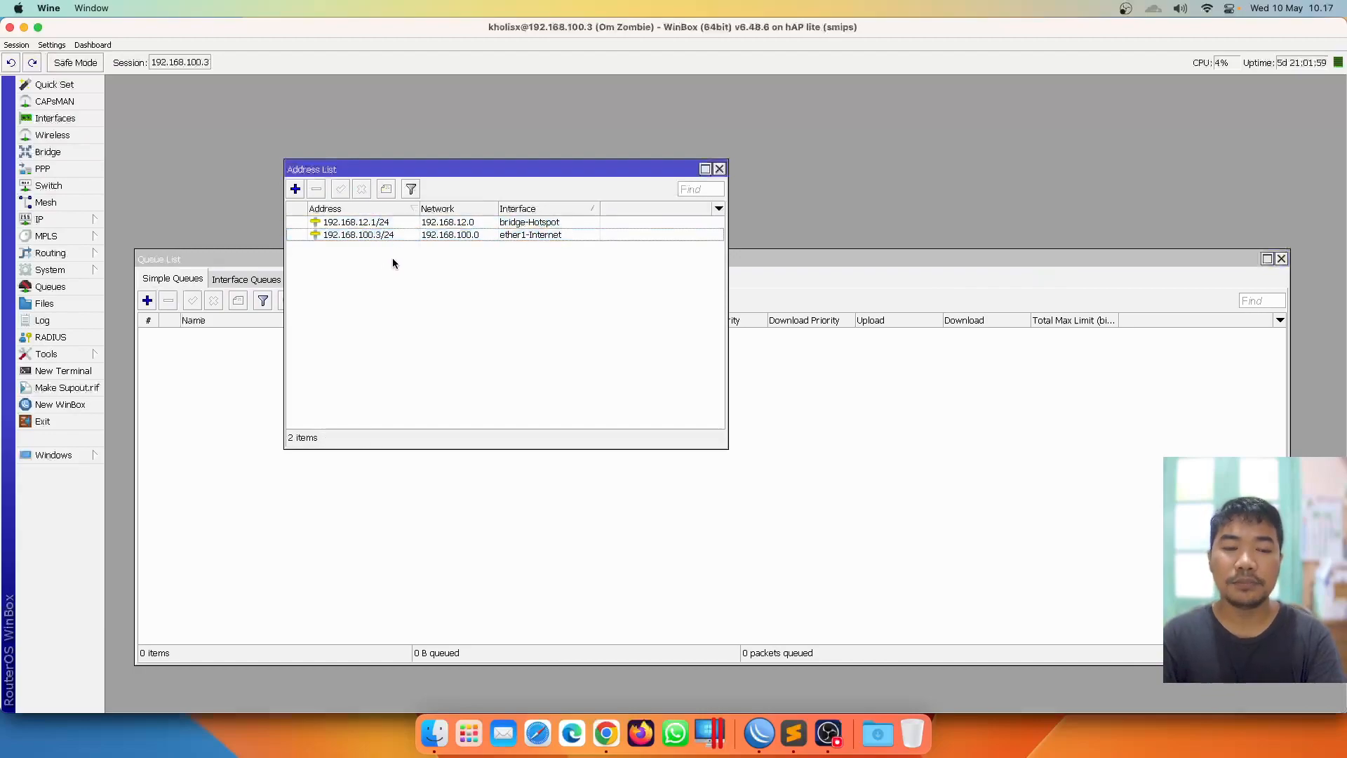
pyautogui.click(379, 236)
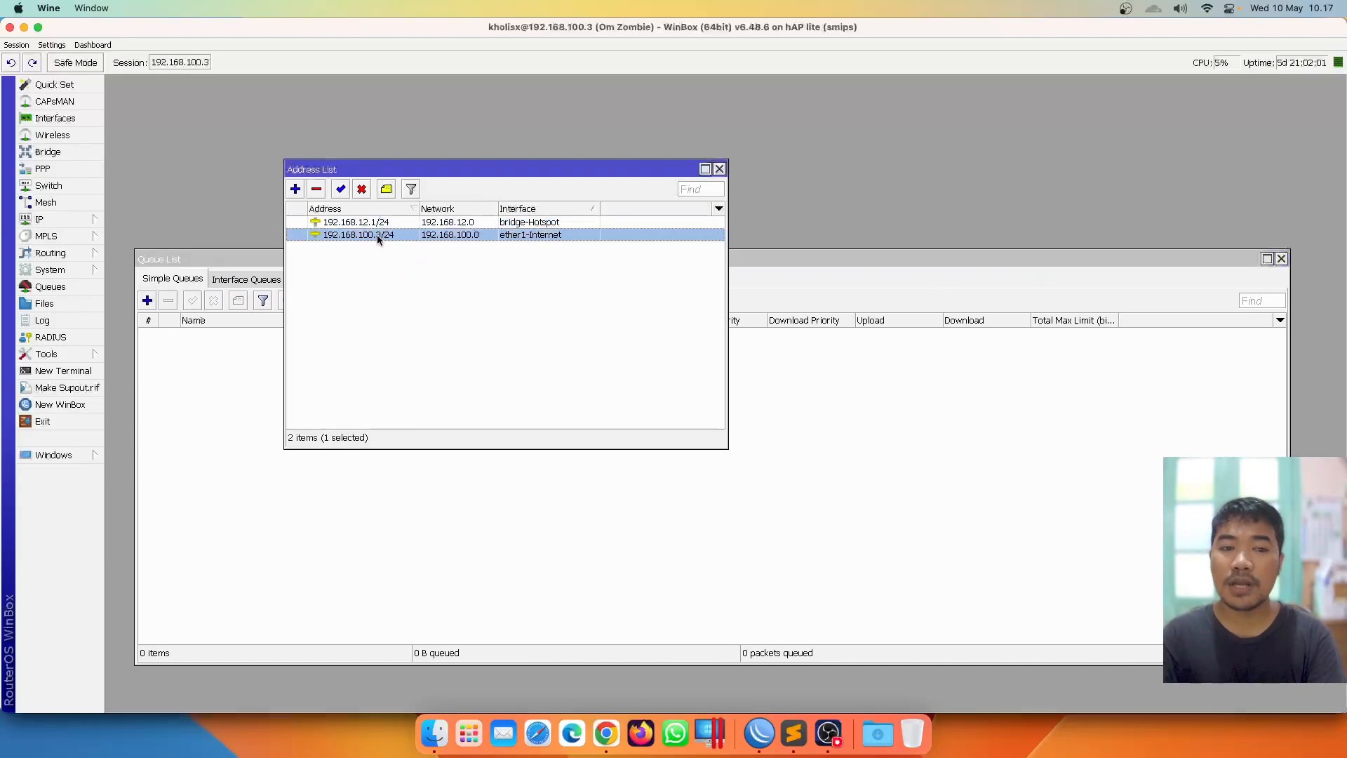
pyautogui.click(442, 222)
pyautogui.click(442, 234)
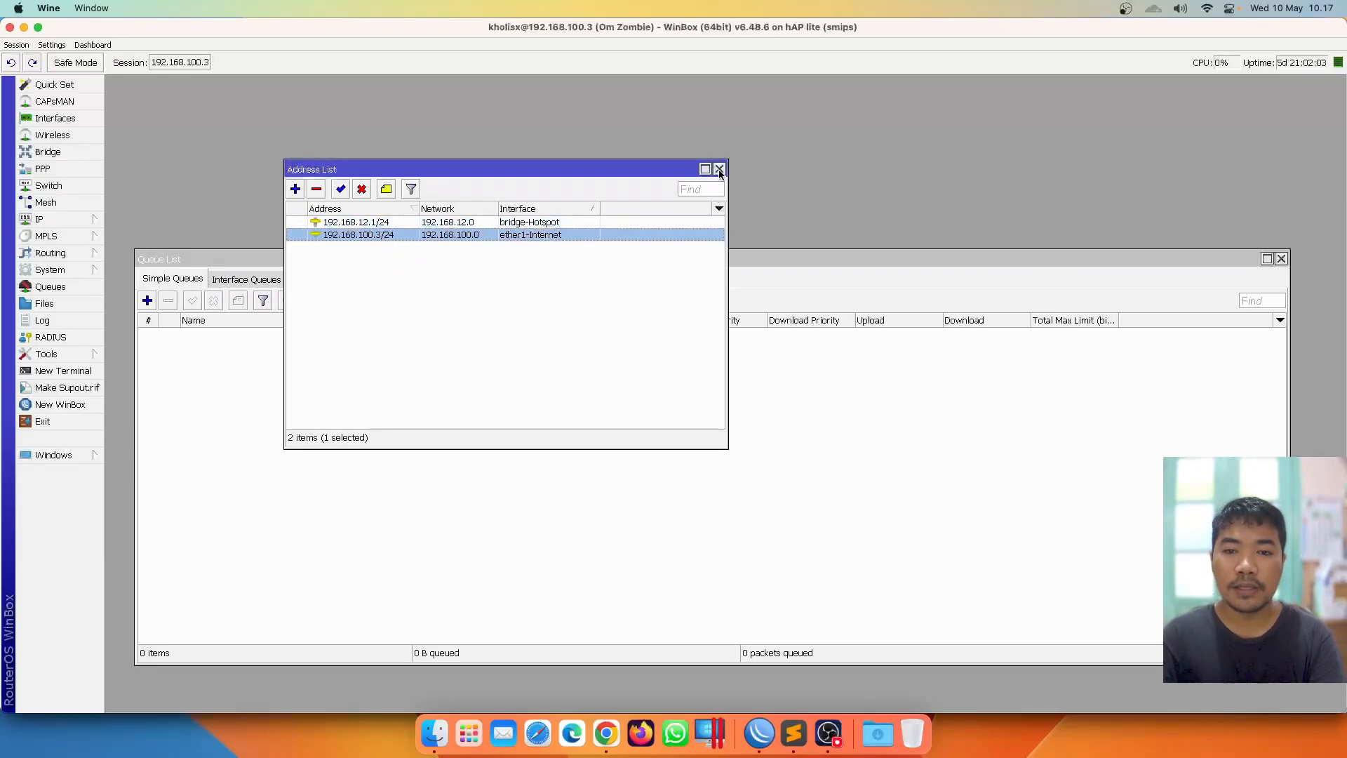
pyautogui.click(719, 169)
# Start a new simple queue named Global Network with the target 192.168.12.0/24
pyautogui.click(147, 300)
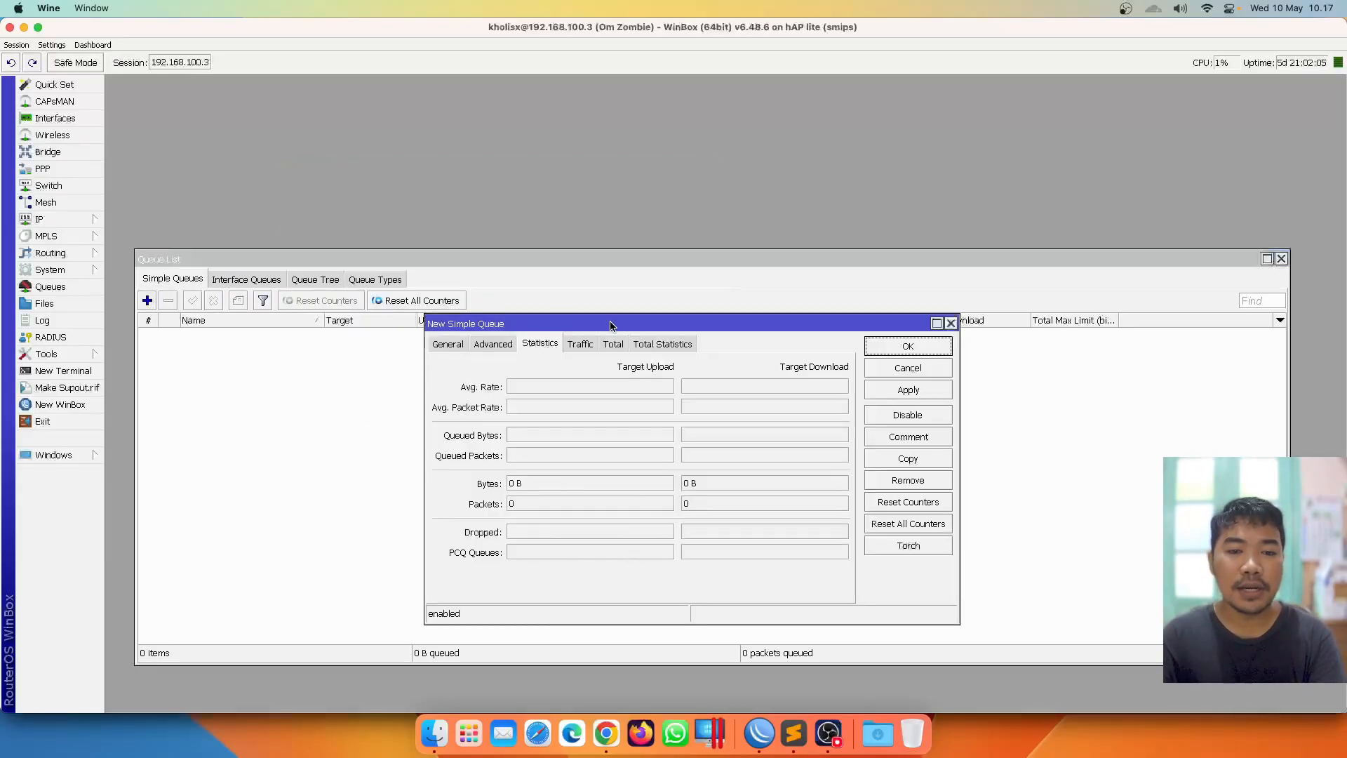
pyautogui.click(453, 344)
pyautogui.write('Global Network')
pyautogui.press('Tab')
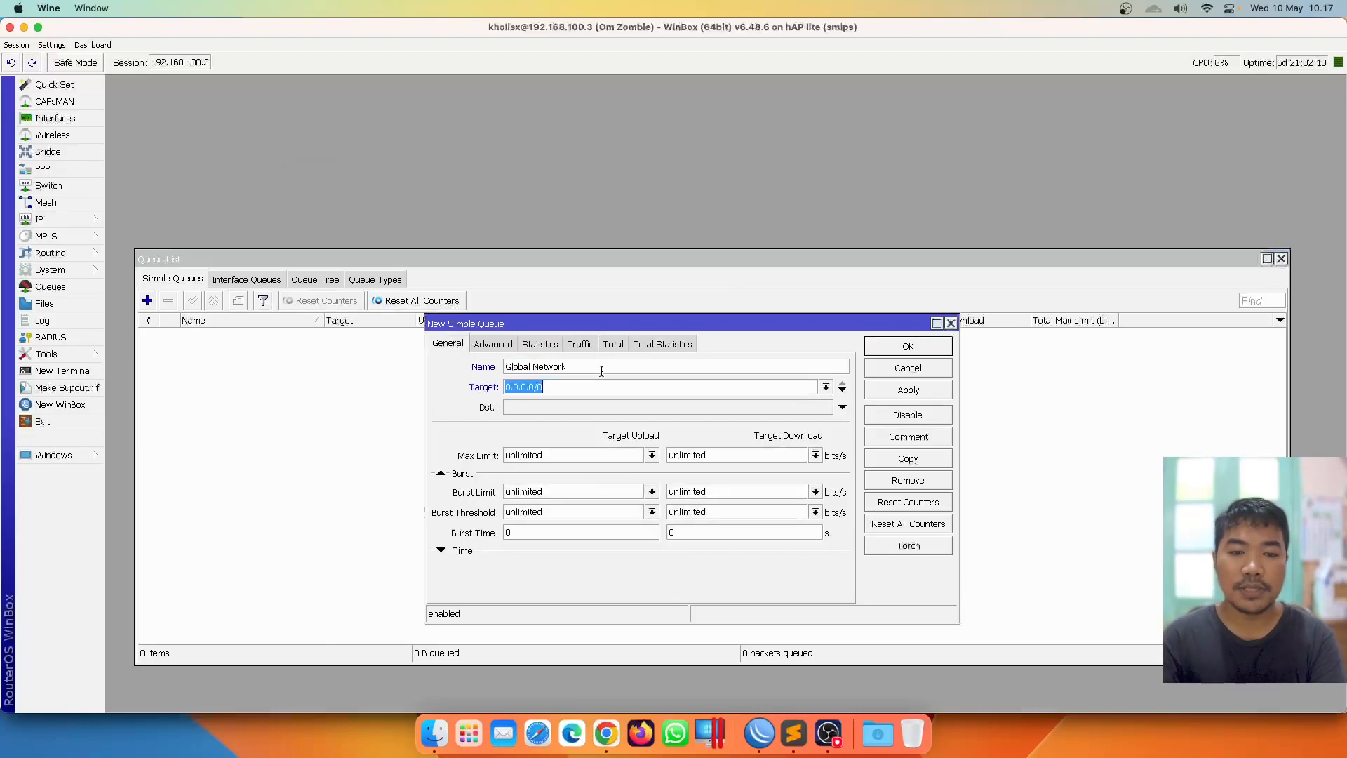
pyautogui.write('192.168.12')
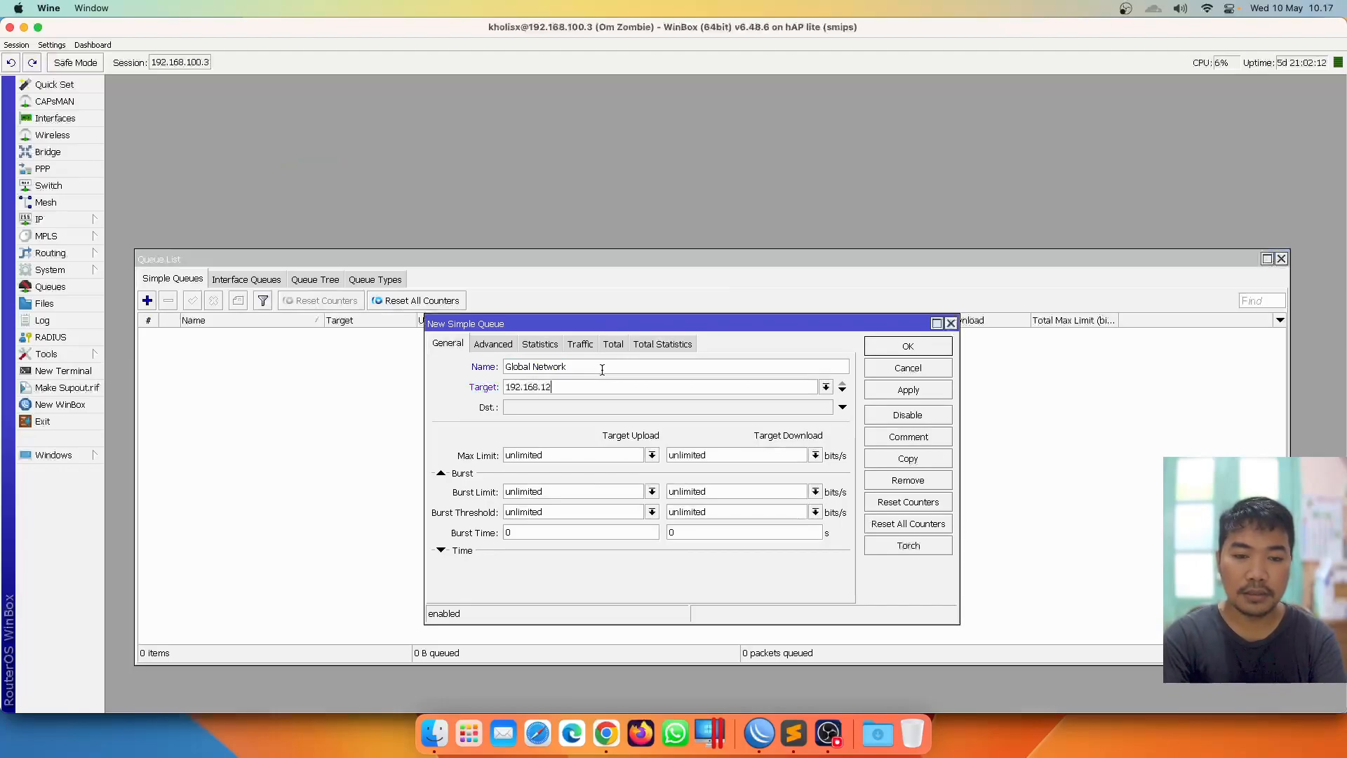
pyautogui.write('.0/24')
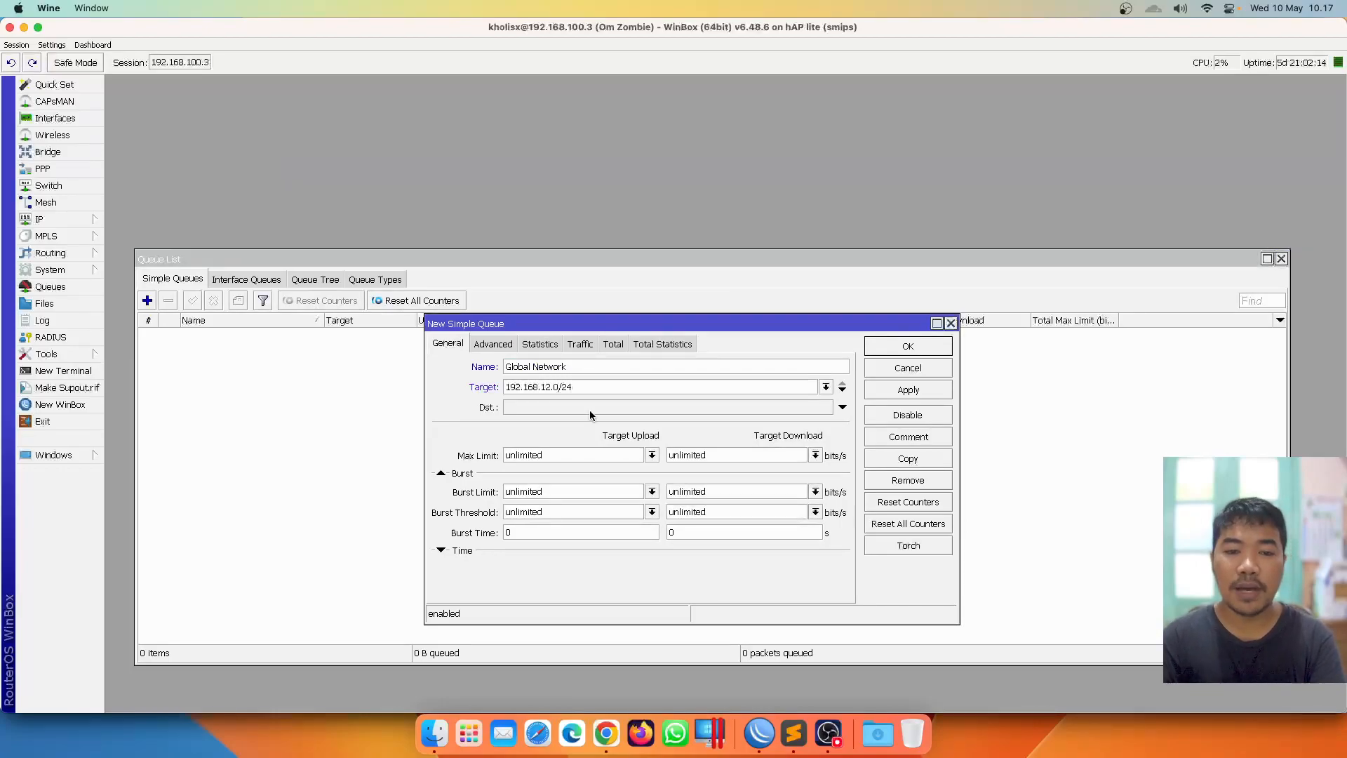
# Show the IP address list alongside the queue windows and check the bridge-Hotspot entry
pyautogui.click(40, 219)
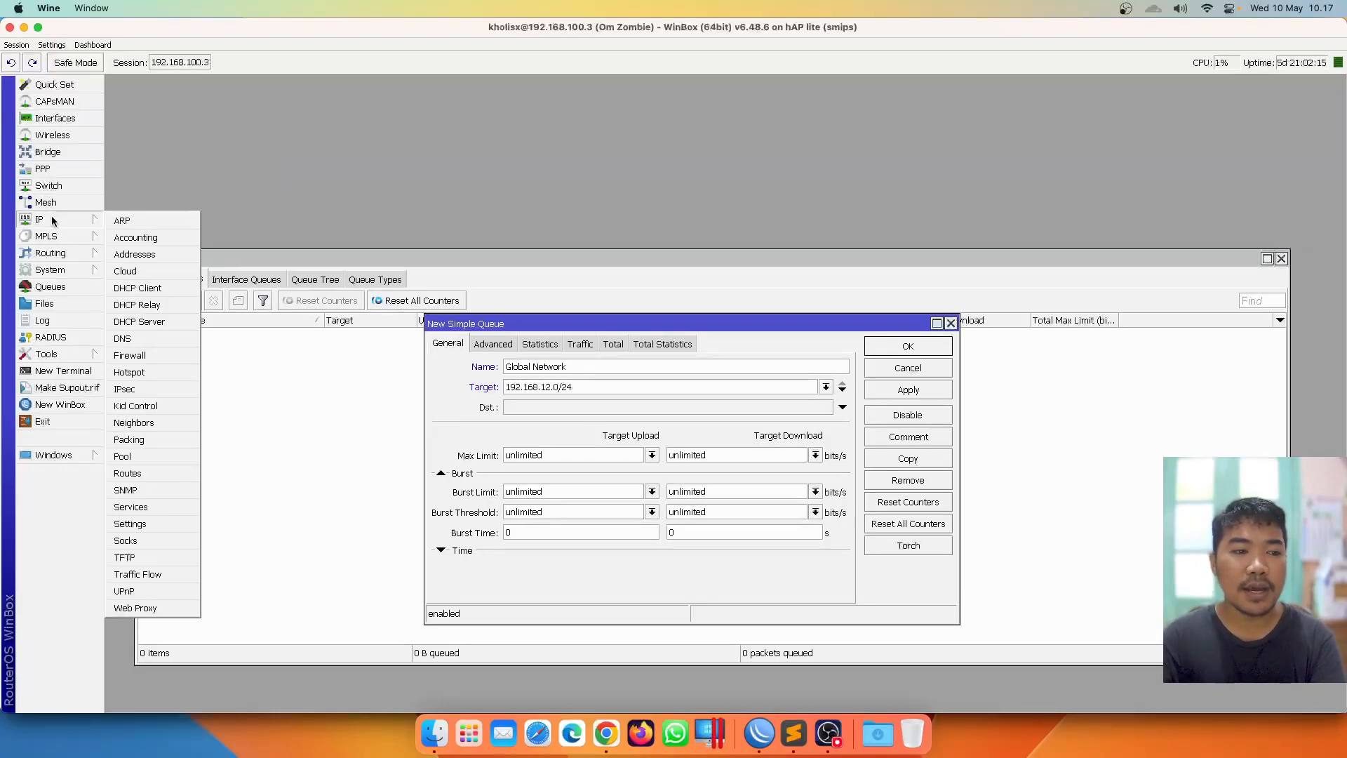
pyautogui.click(133, 254)
pyautogui.moveTo(378, 172); pyautogui.dragTo(250, 99)
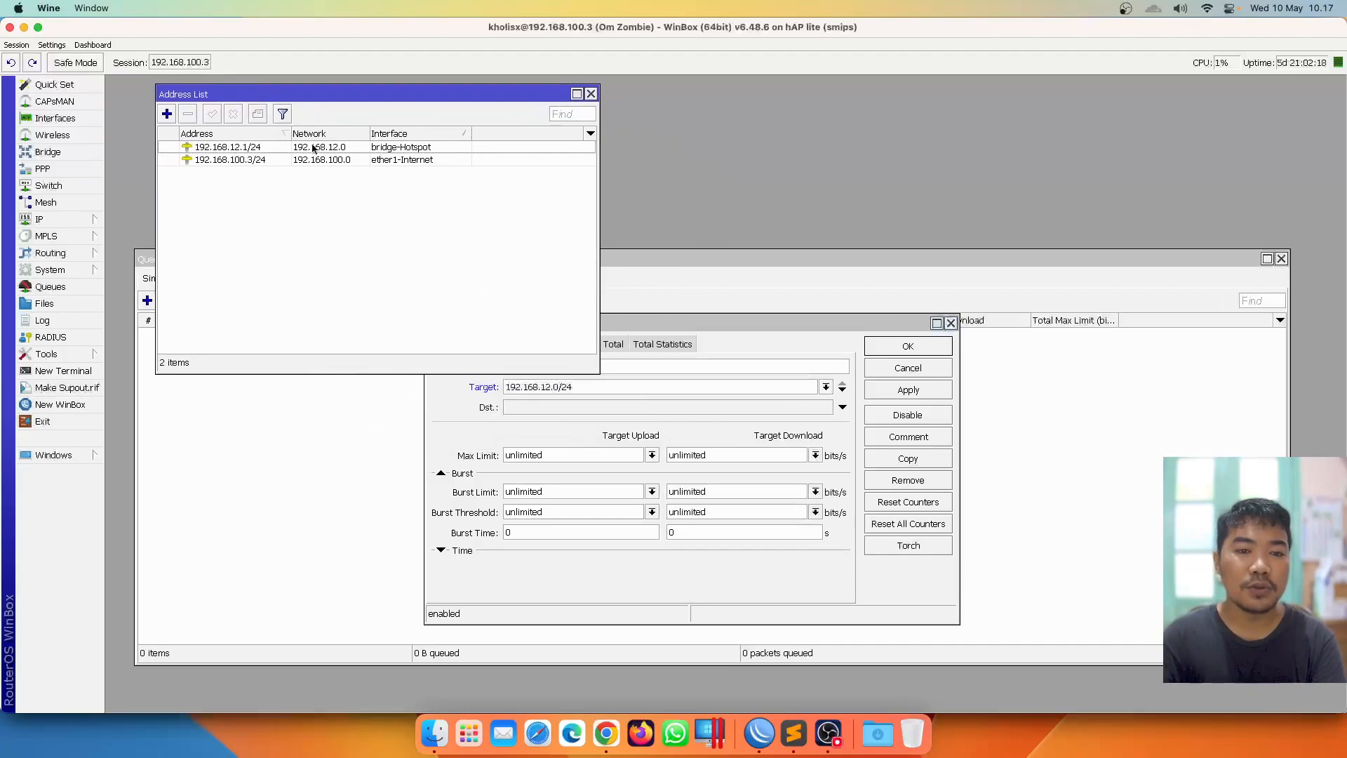
pyautogui.click(698, 296)
pyautogui.moveTo(450, 261); pyautogui.dragTo(467, 380)
pyautogui.click(673, 339)
pyautogui.moveTo(703, 321); pyautogui.dragTo(951, 153)
pyautogui.moveTo(635, 377); pyautogui.dragTo(618, 277)
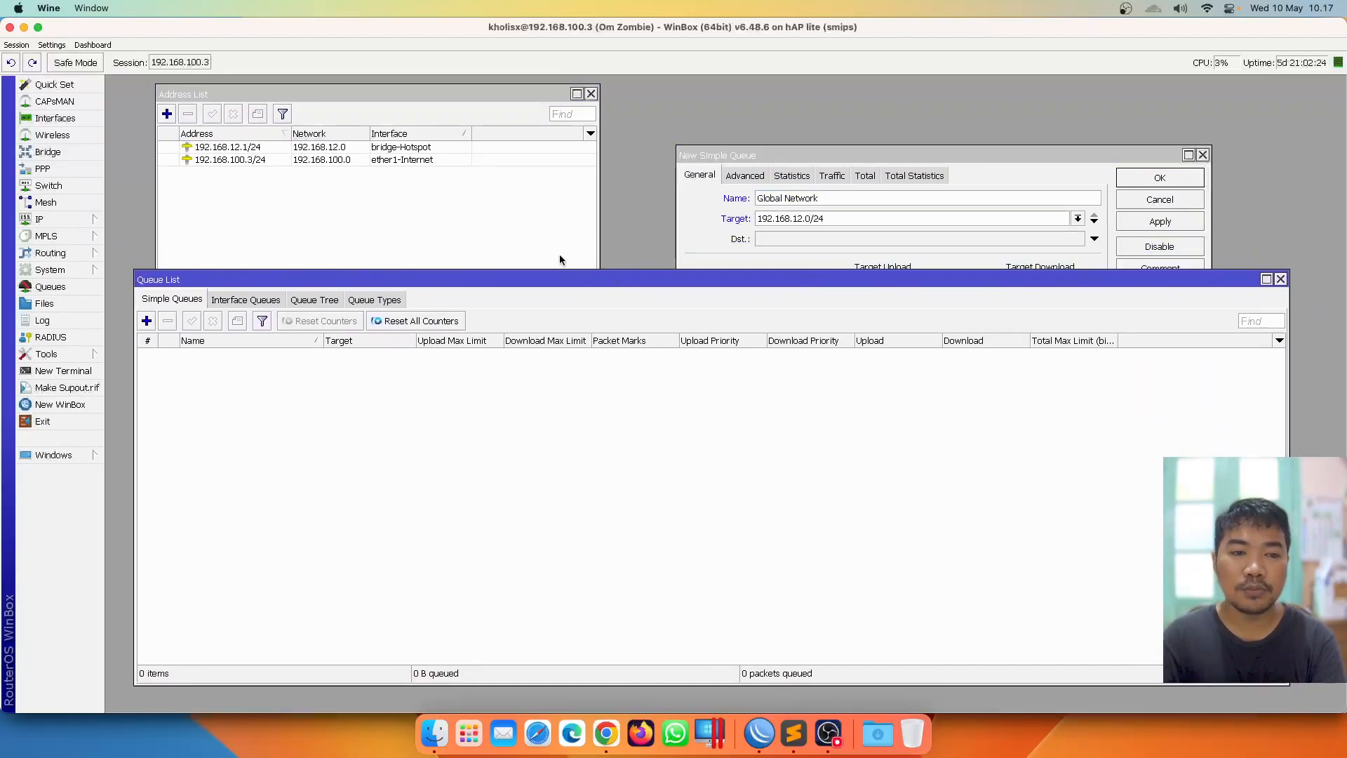
pyautogui.click(229, 148)
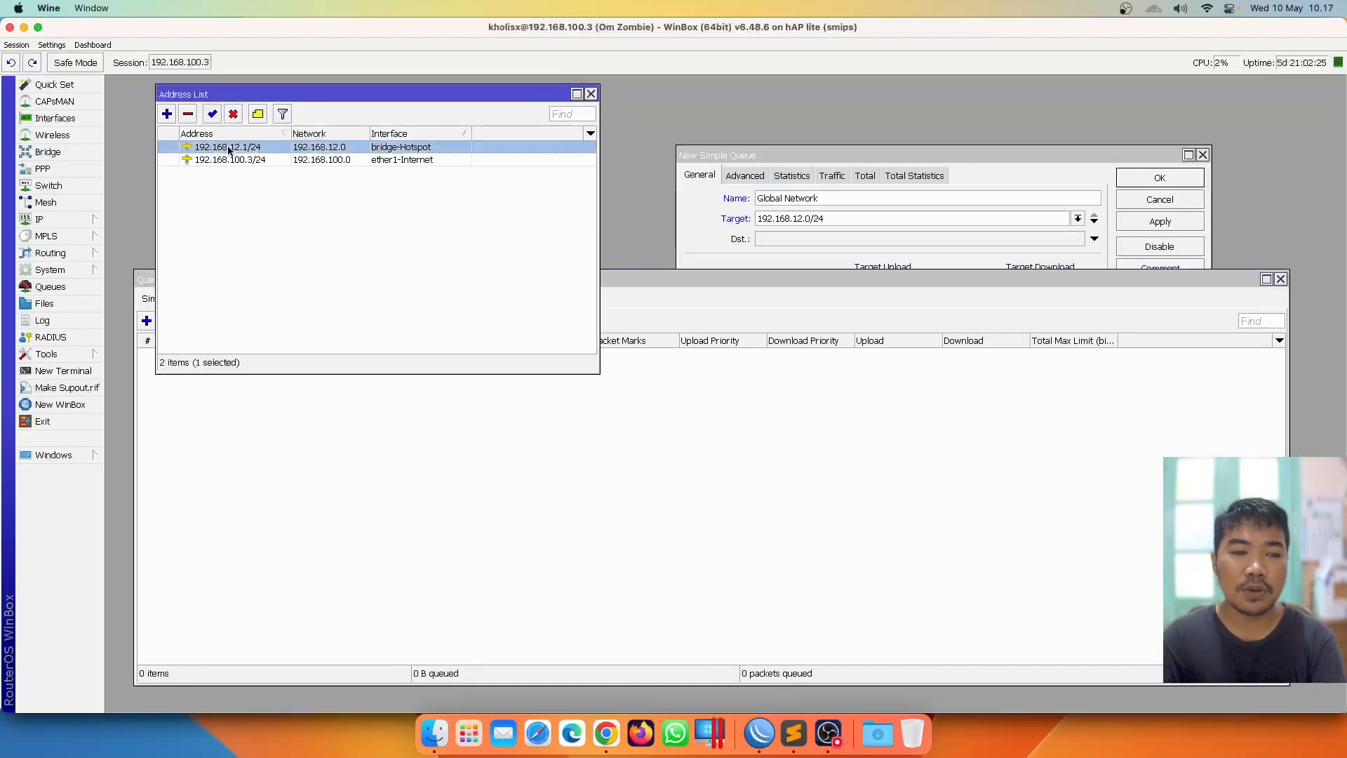
# Compare the Global Network queue's target and prefix length with the bridge-Hotspot address
pyautogui.click(825, 156)
pyautogui.moveTo(825, 156); pyautogui.dragTo(777, 175)
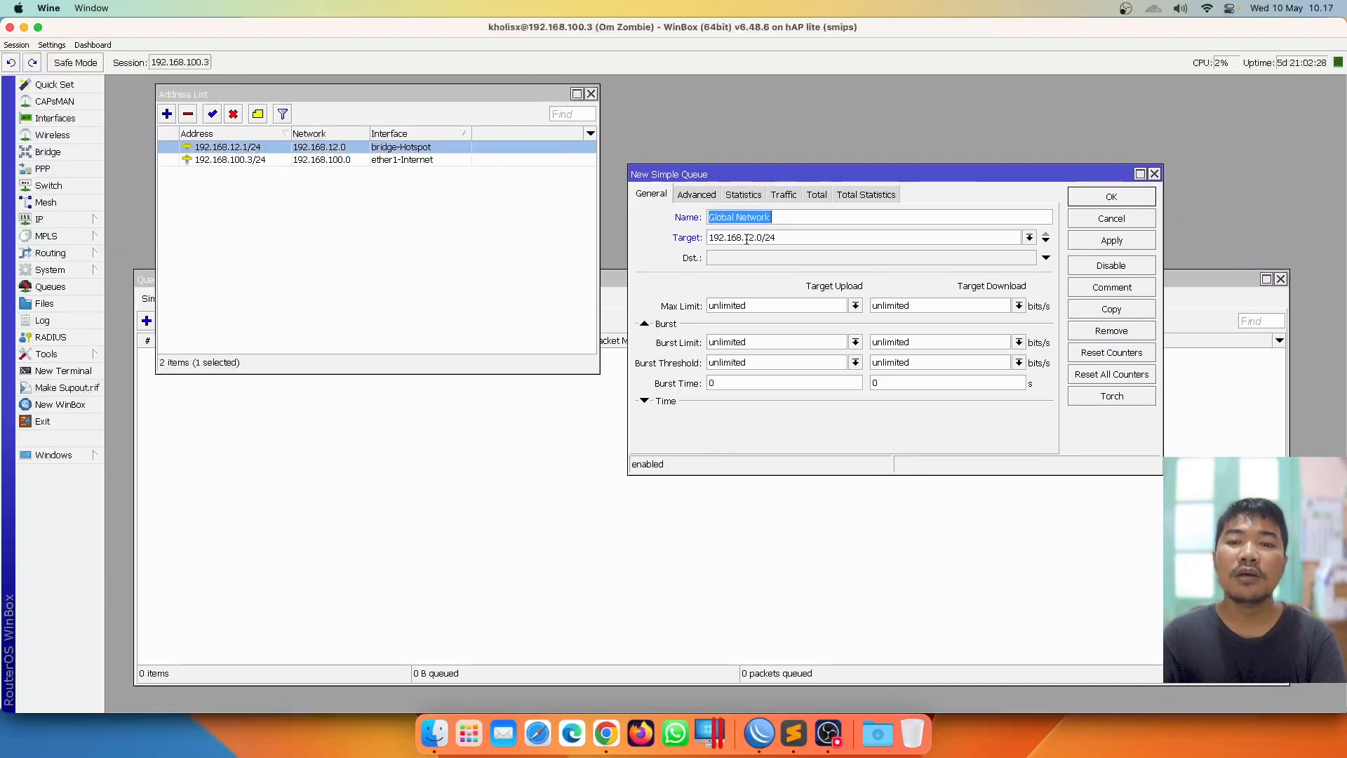
pyautogui.moveTo(750, 239); pyautogui.dragTo(761, 240)
pyautogui.click(782, 239)
pyautogui.moveTo(785, 175); pyautogui.dragTo(749, 212)
pyautogui.moveTo(765, 268); pyautogui.dragTo(674, 273)
pyautogui.click(762, 273)
pyautogui.moveTo(761, 273); pyautogui.dragTo(708, 273)
pyautogui.click(737, 275)
pyautogui.click(719, 274)
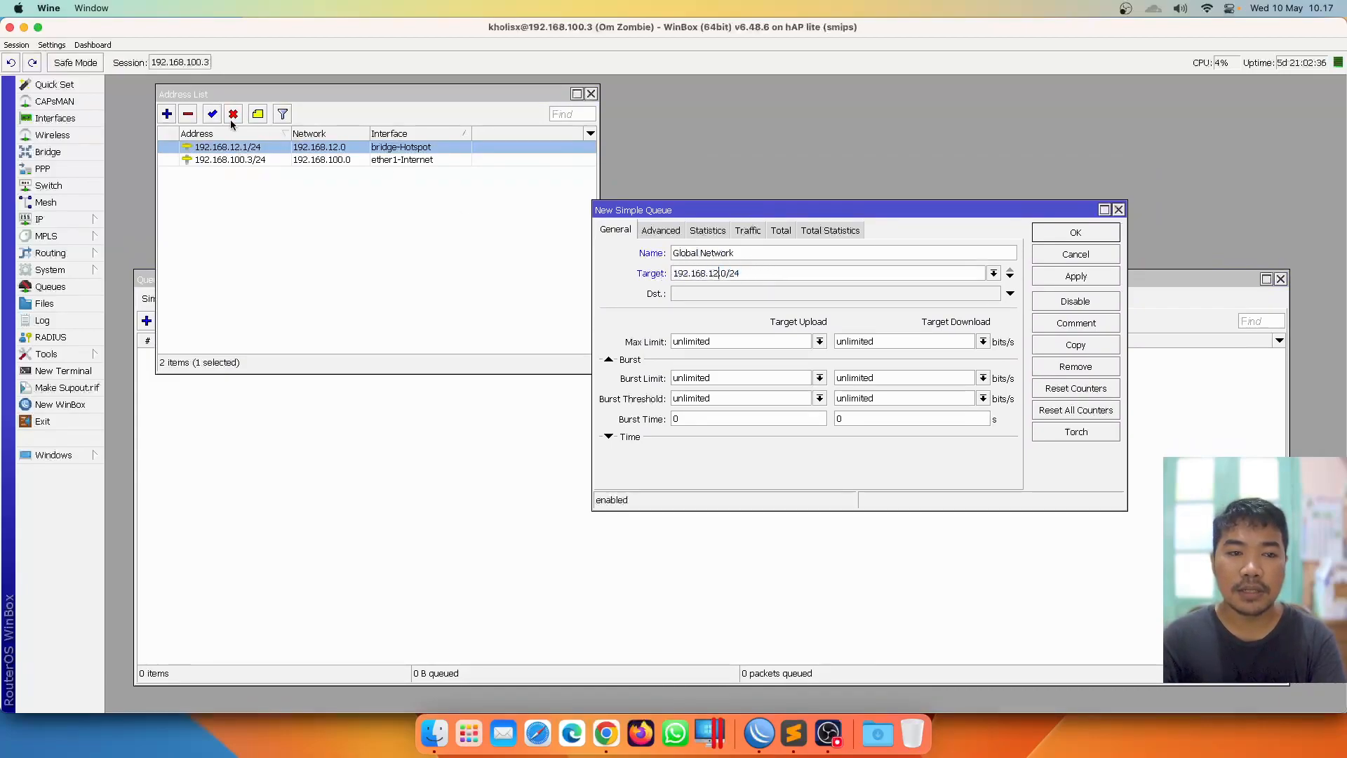
pyautogui.click(741, 275)
pyautogui.moveTo(741, 274); pyautogui.dragTo(731, 274)
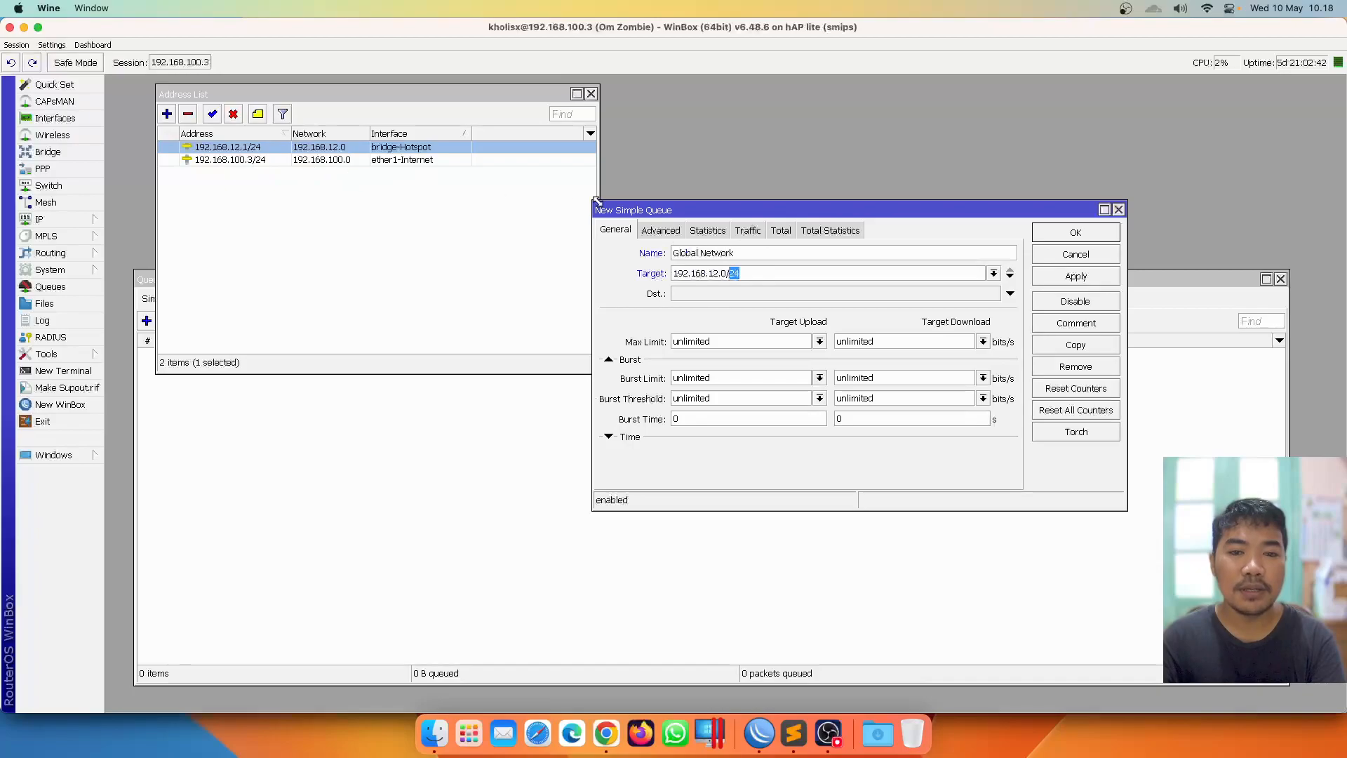
pyautogui.click(740, 274)
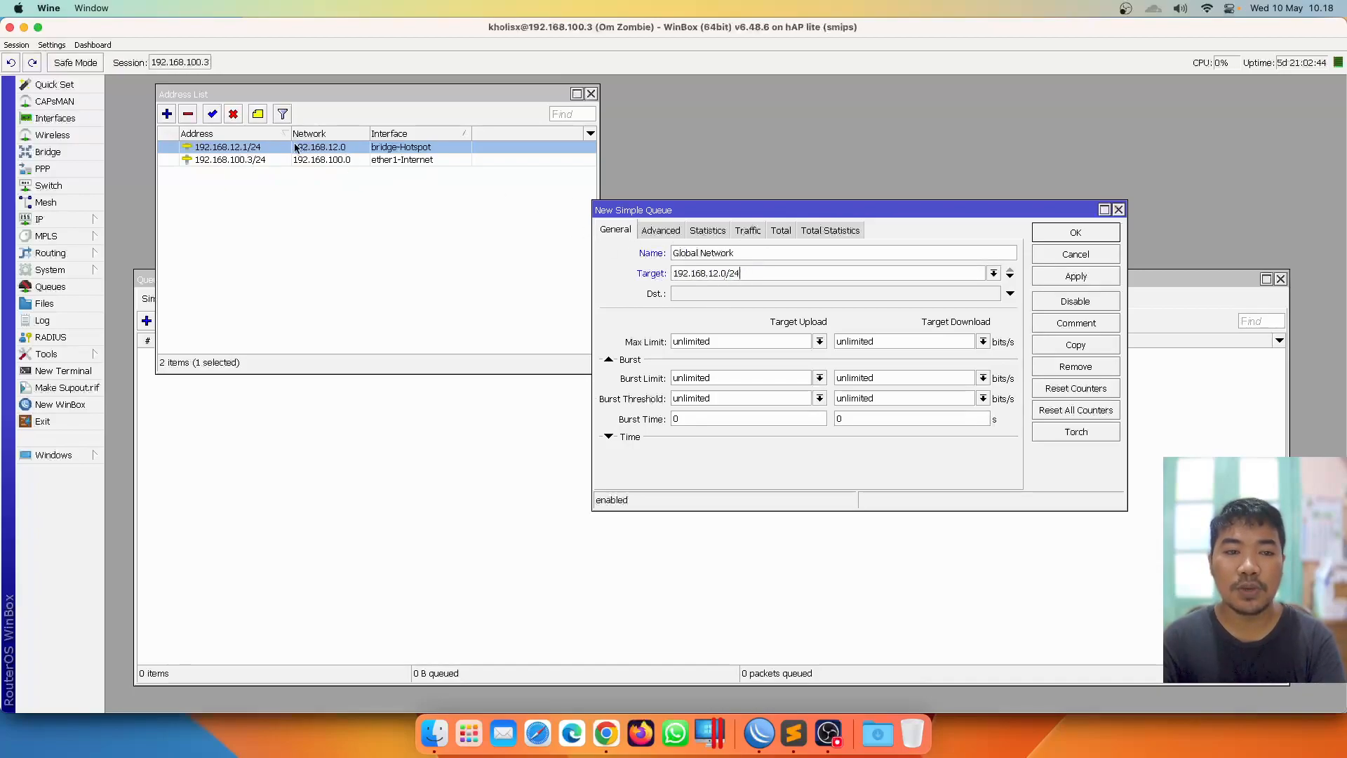
# Set the Global Network queue's max limit to 14M upload and 30M download and save the queue
pyautogui.doubleClick(730, 341)
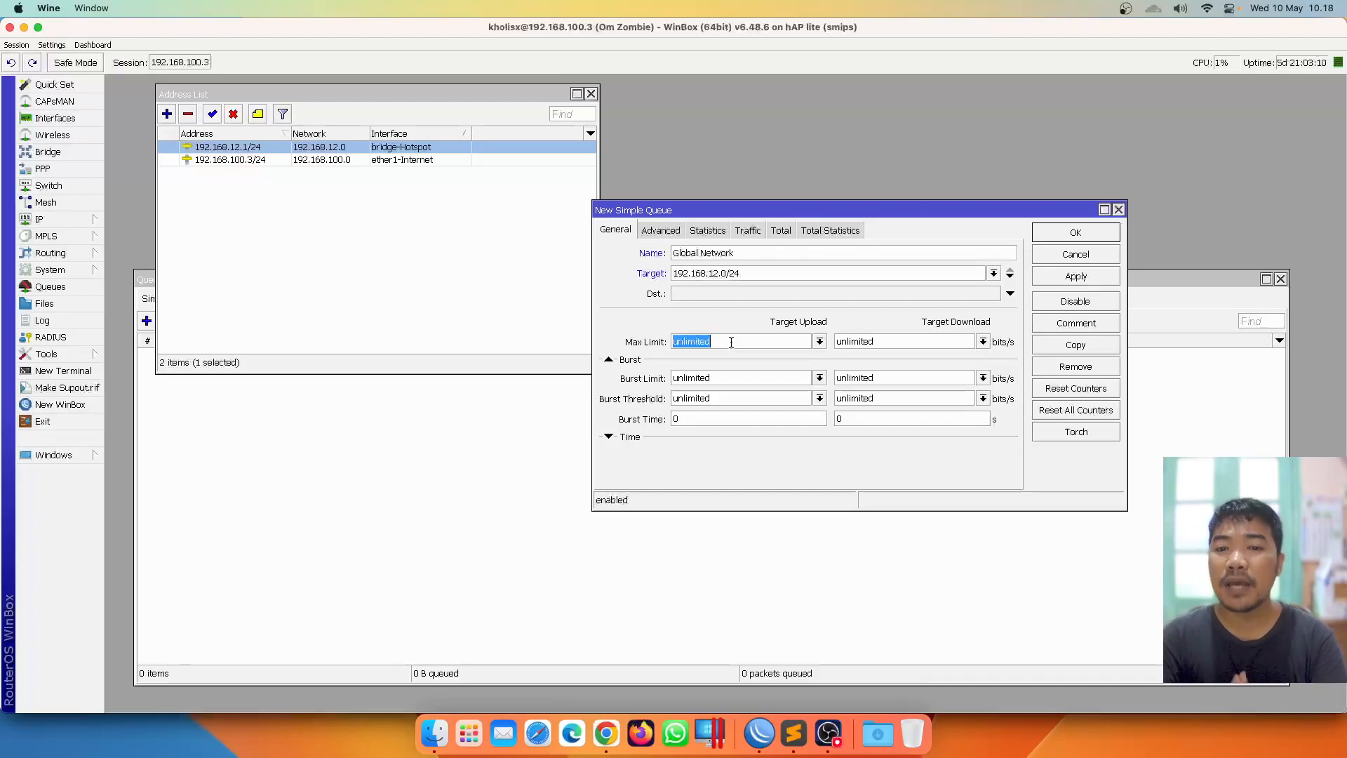
pyautogui.write('14')
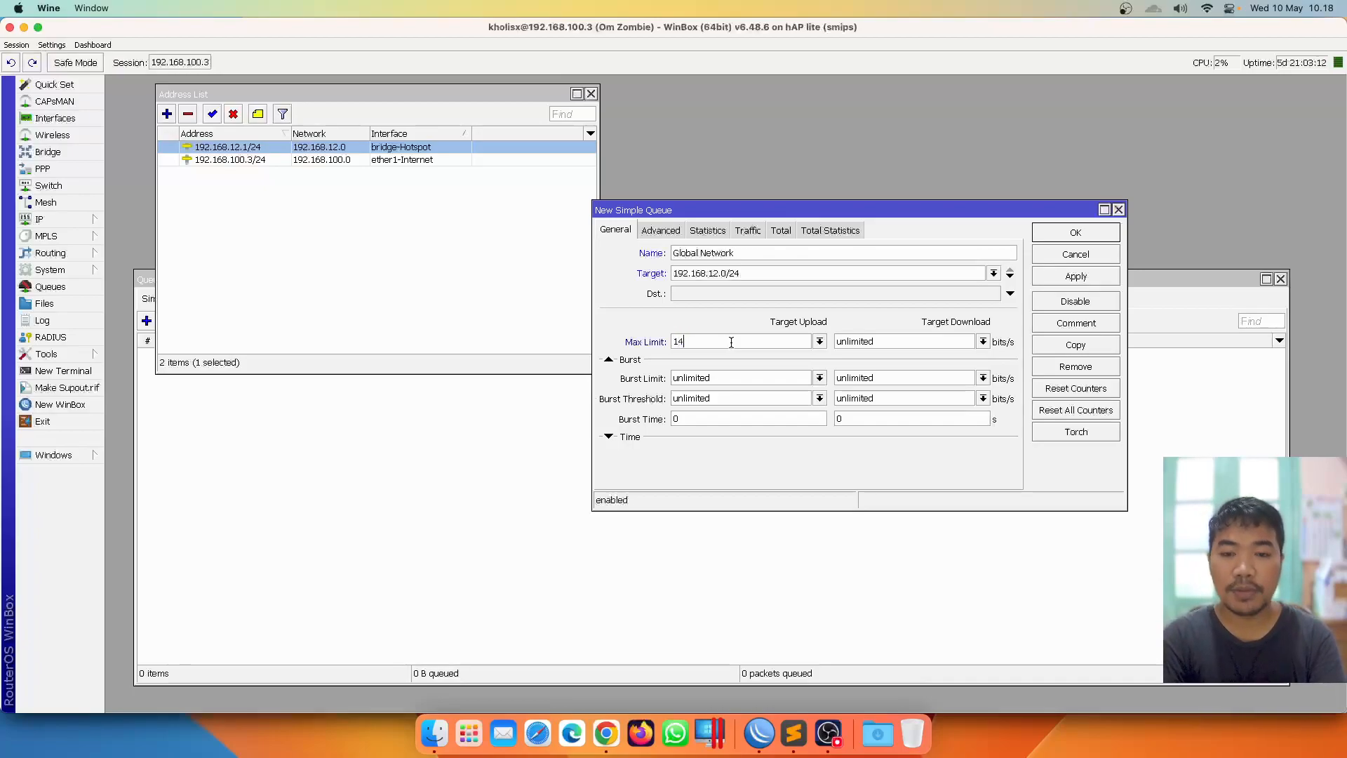
pyautogui.write('m')
pyautogui.press('Tab')
pyautogui.write('30m')
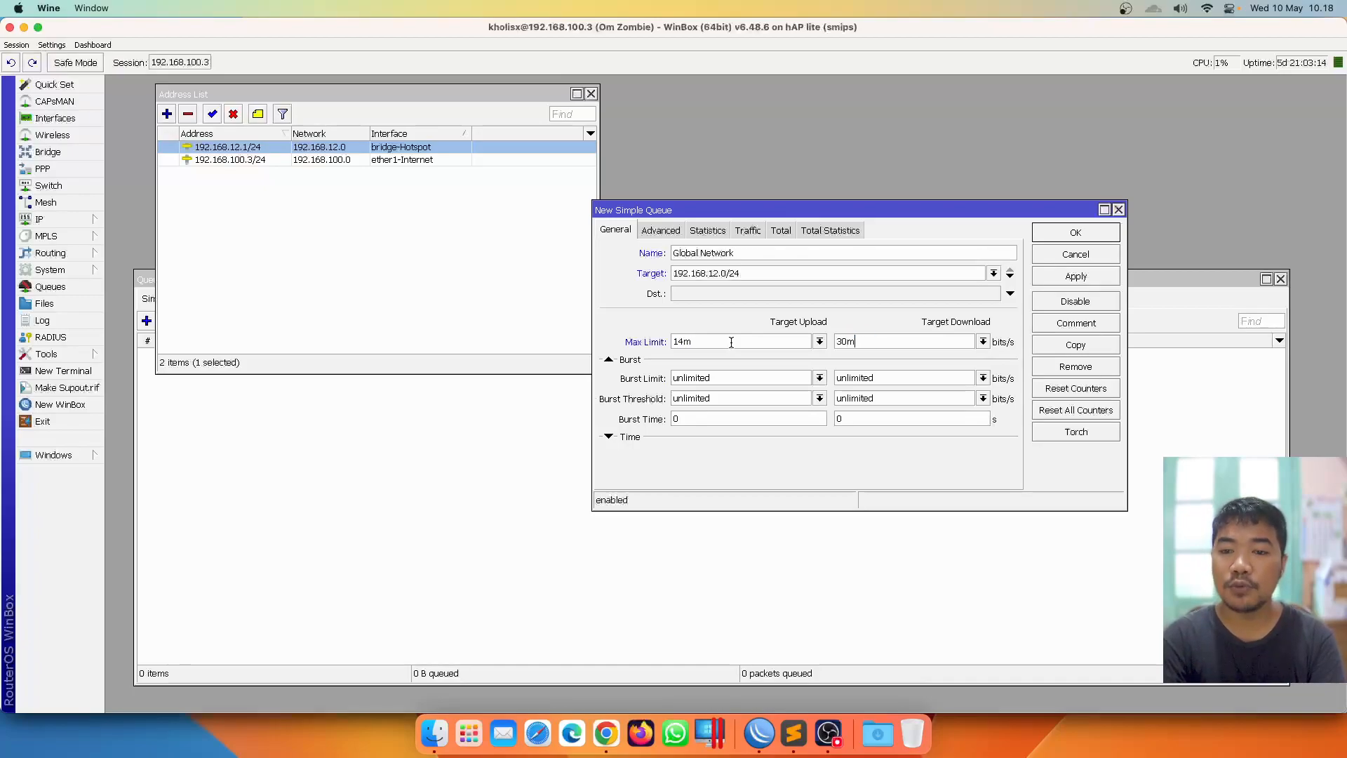
pyautogui.click(1085, 278)
pyautogui.click(1093, 226)
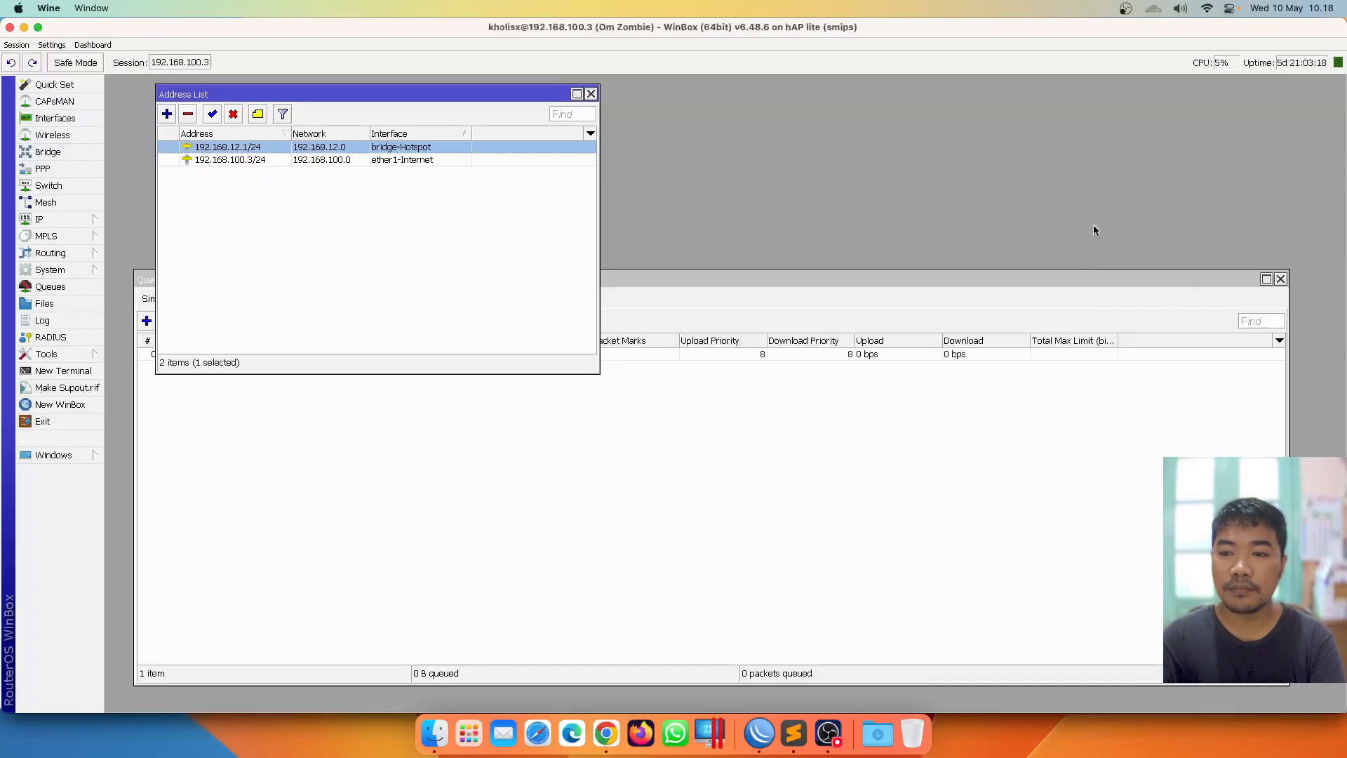
# Start another simple queue named "---> 1 PING" with the target 192.168.12.0/24
pyautogui.click(766, 440)
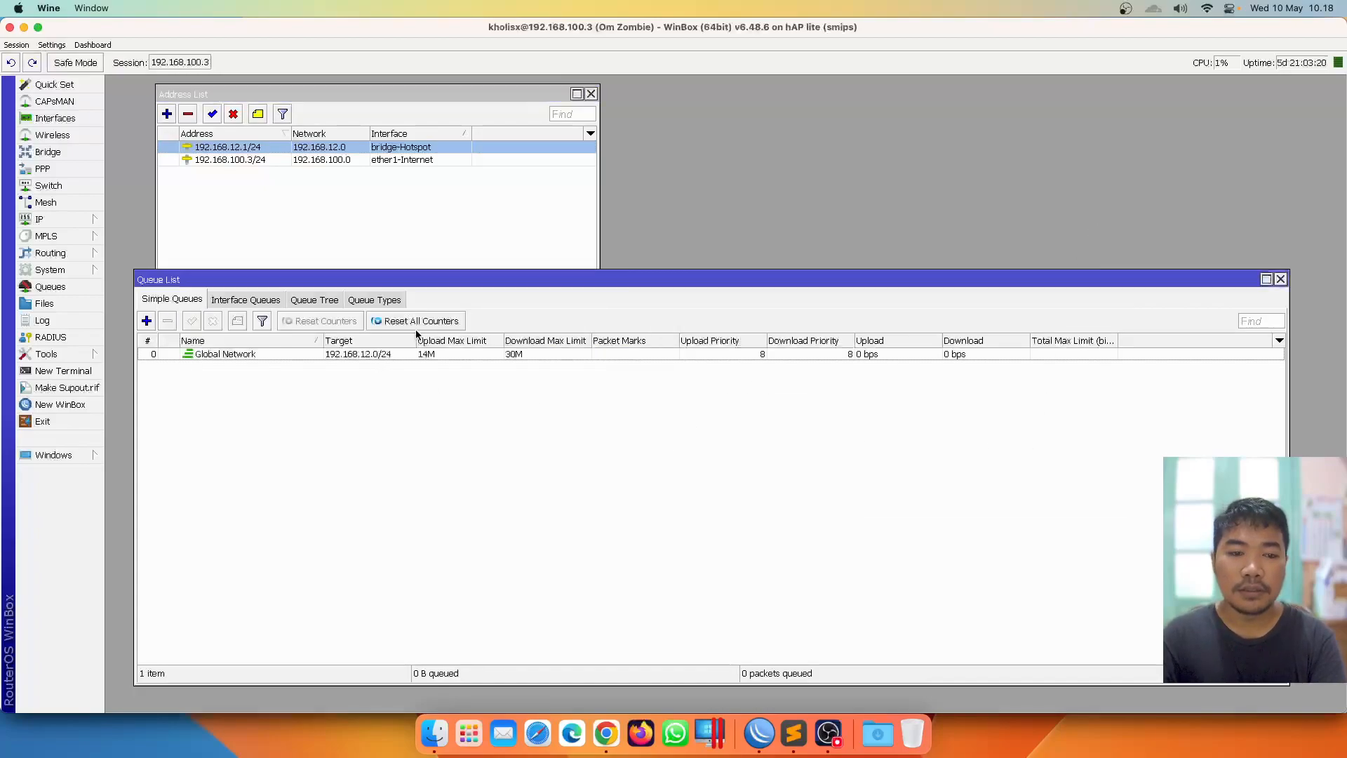
pyautogui.moveTo(441, 282); pyautogui.dragTo(428, 273)
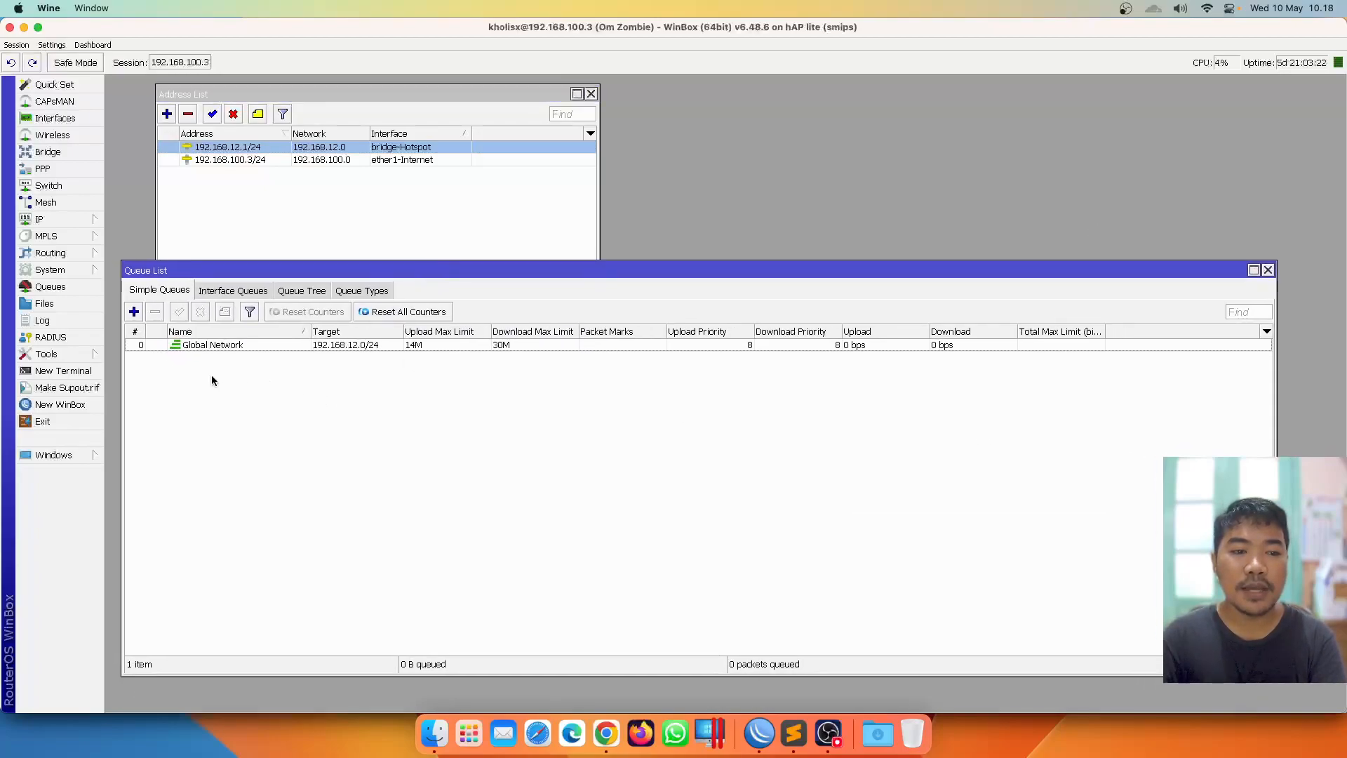
pyautogui.click(133, 312)
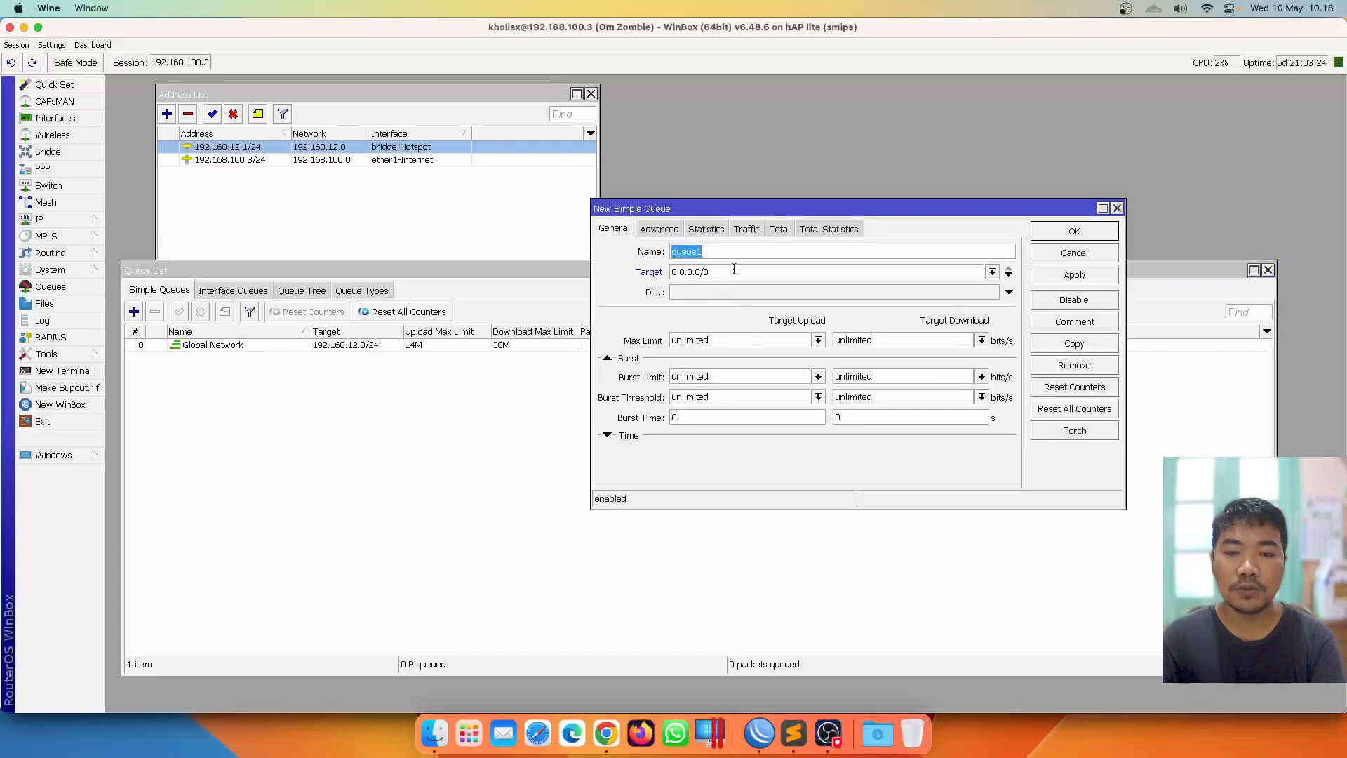
pyautogui.write('---')
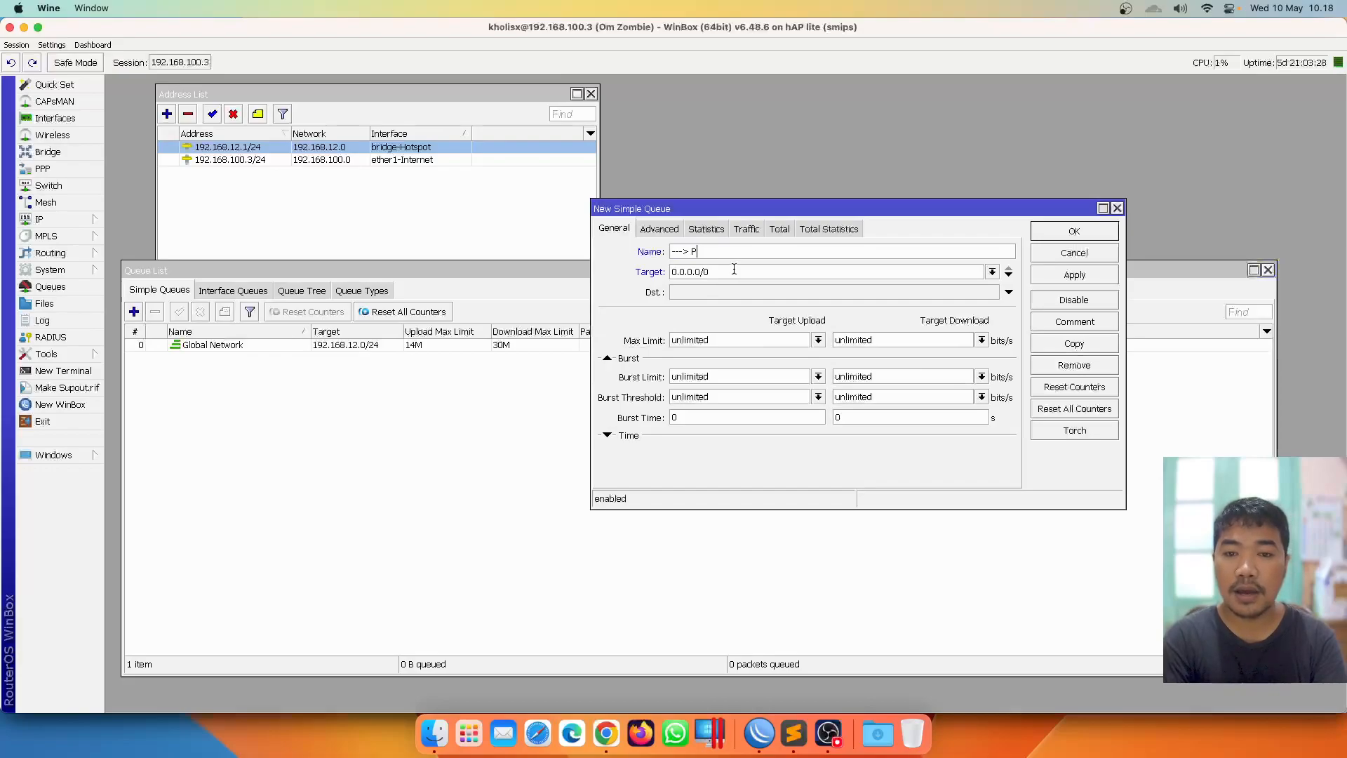
pyautogui.write('> 1 PING')
pyautogui.press('Tab')
pyautogui.write('192.168.12.0/24')
# Set the PING queue's max limit to 1M for both upload and download
pyautogui.doubleClick(732, 341)
pyautogui.write('1m')
pyautogui.press('Tab')
pyautogui.write('1m')
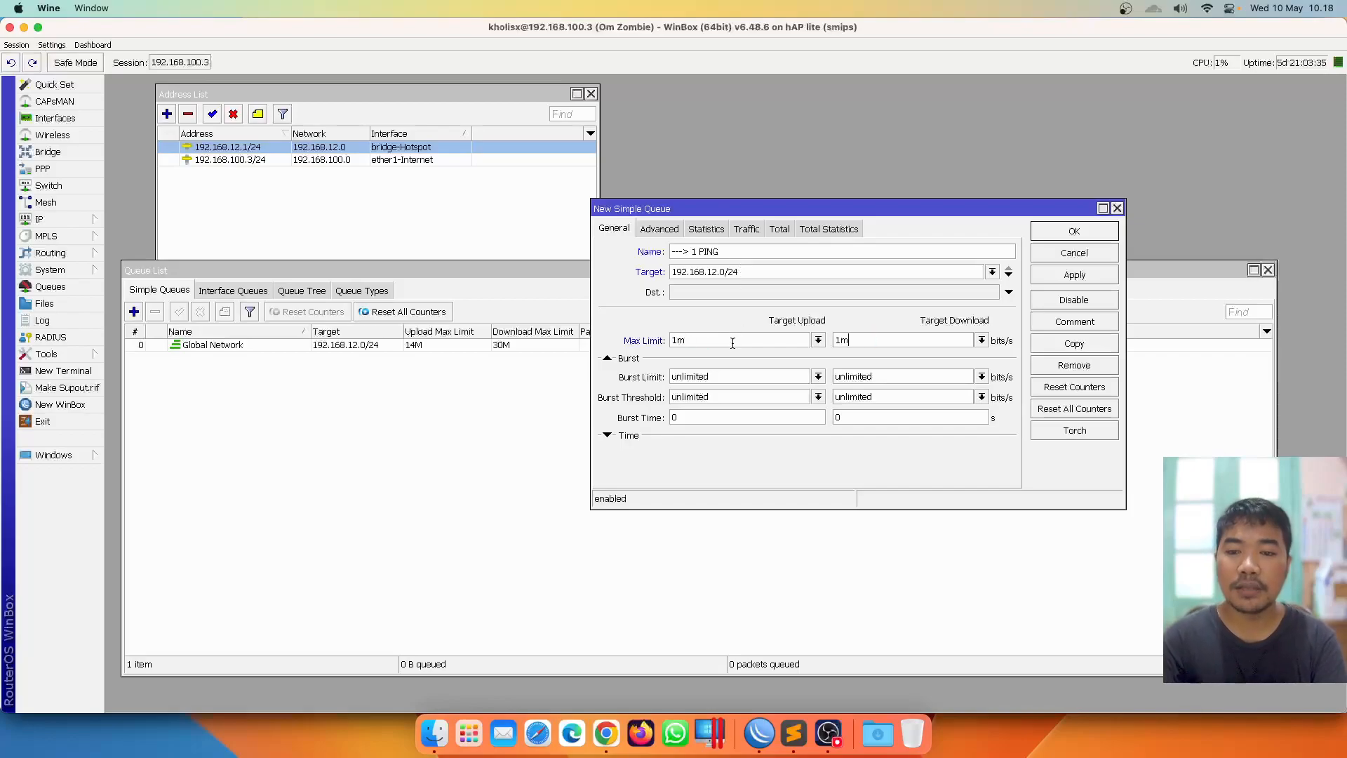
# Assign the packet mark PING to the new queue and set its upload and download priority to 1
pyautogui.click(663, 231)
pyautogui.click(712, 257)
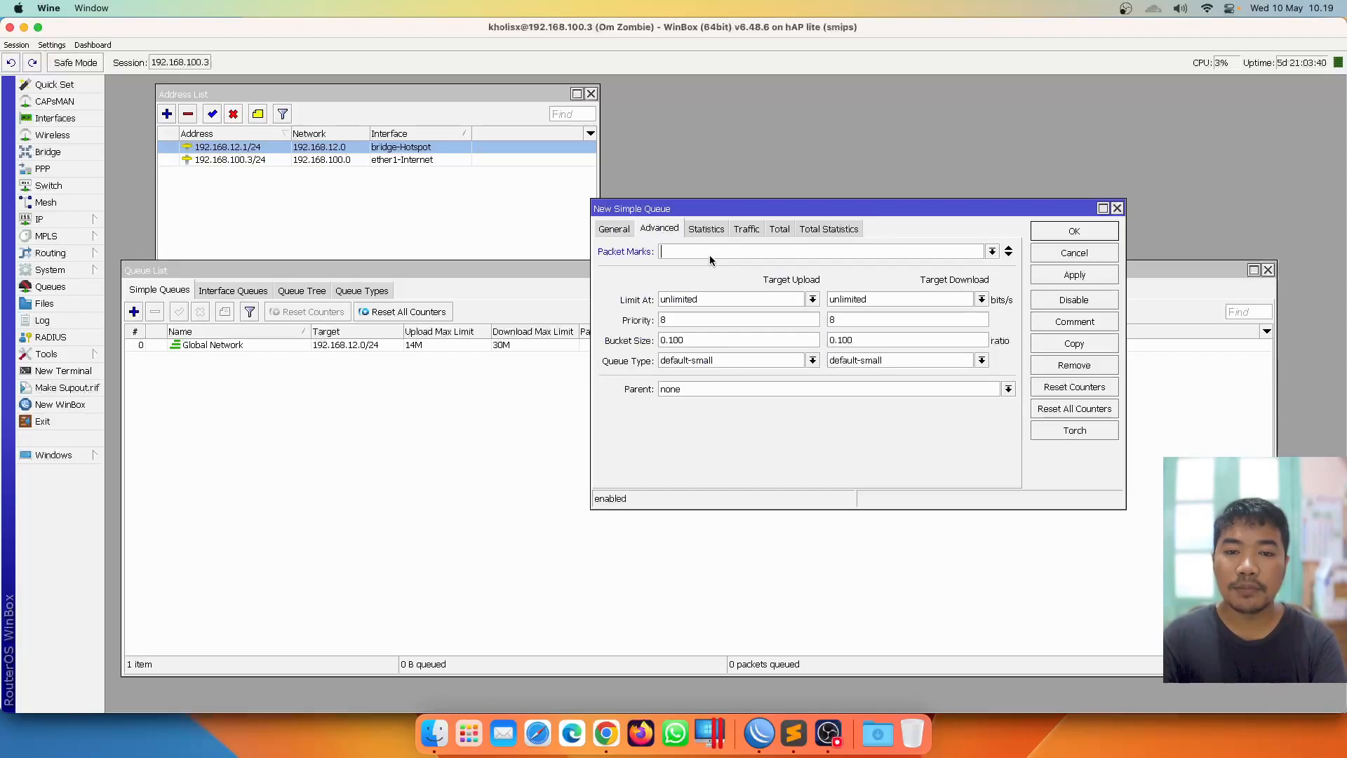
pyautogui.write('PING')
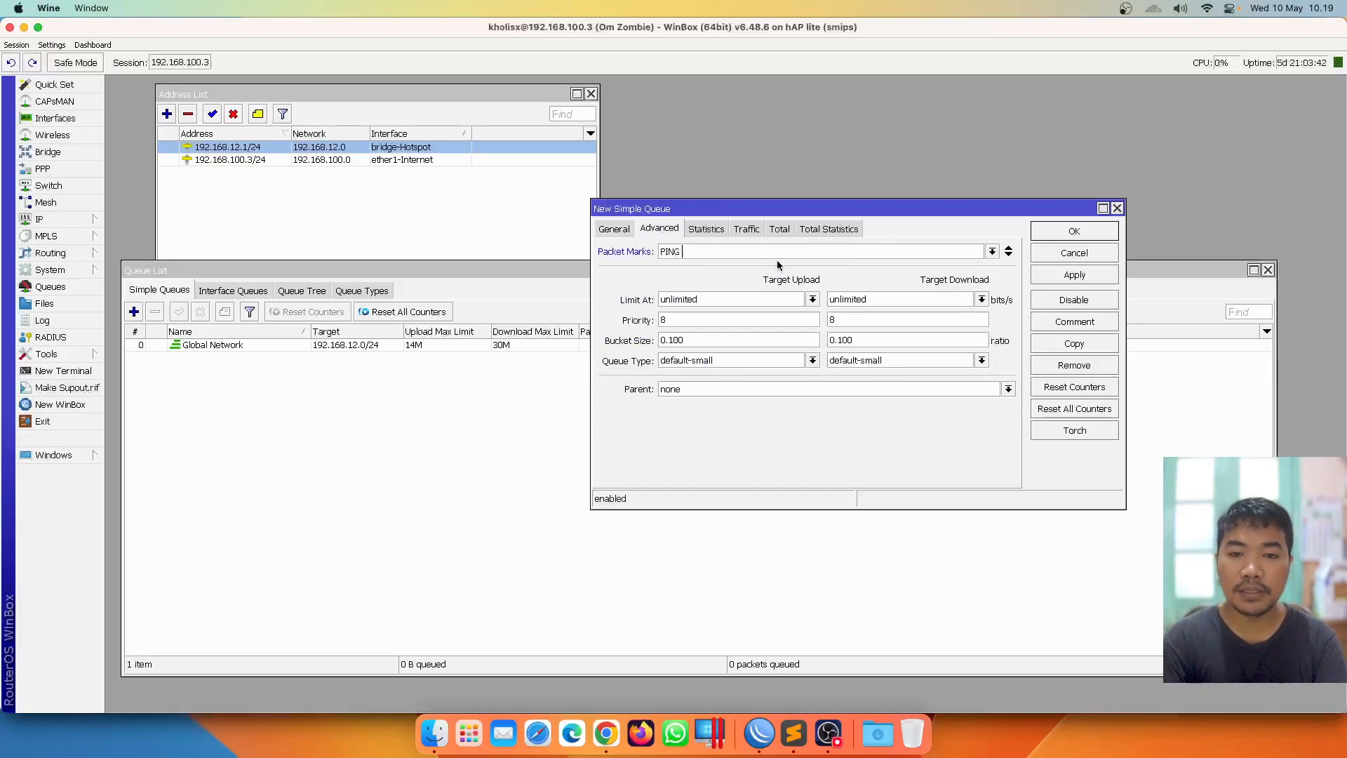
pyautogui.doubleClick(724, 324)
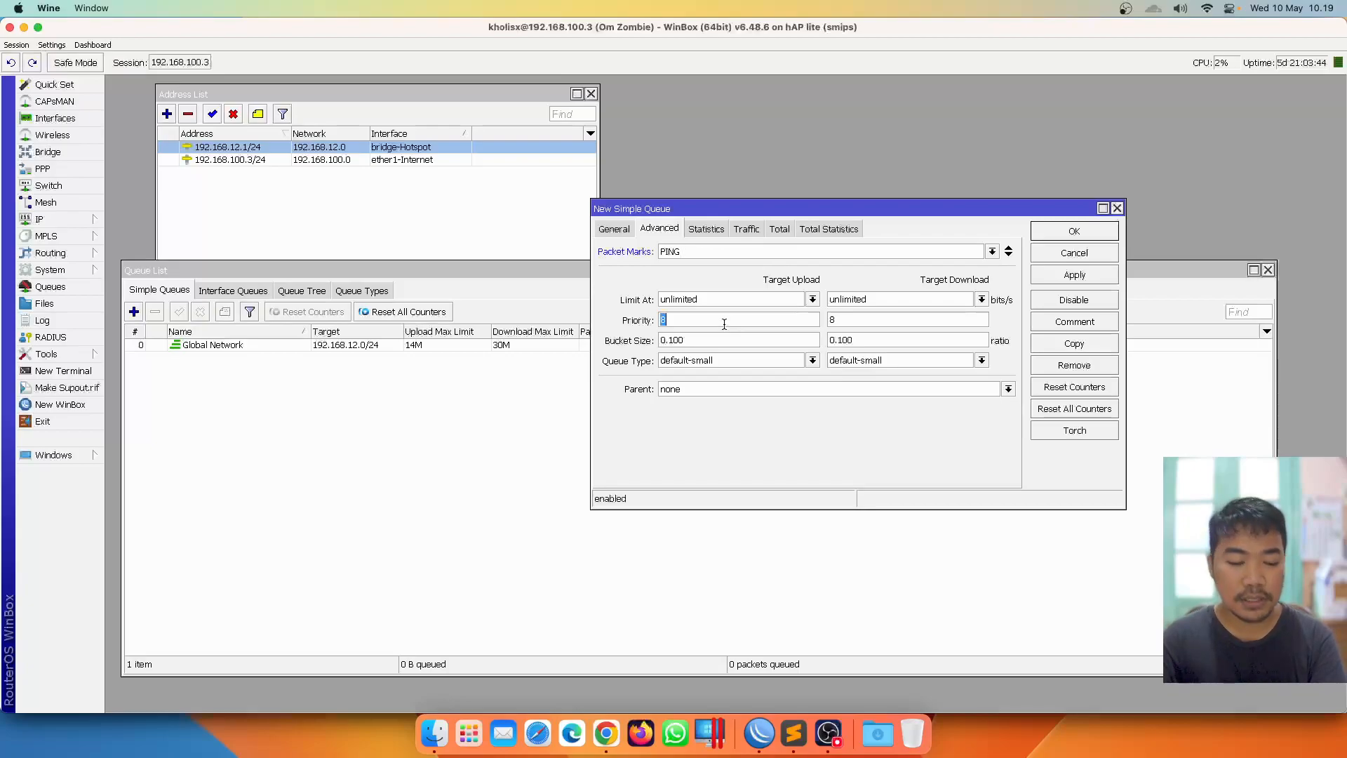
pyautogui.write('1')
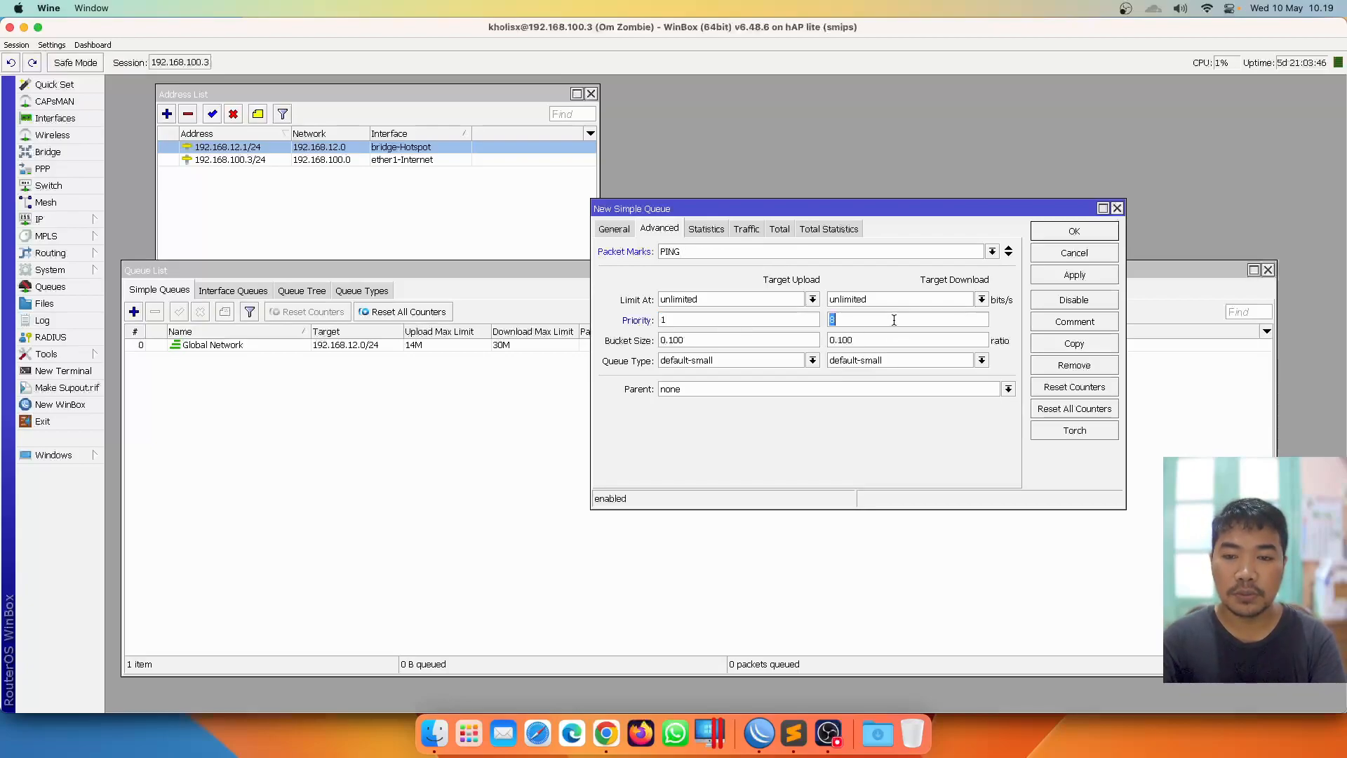
# Make Global Network the parent of the PING queue, save it, and check both queues in the list
pyautogui.click(706, 389)
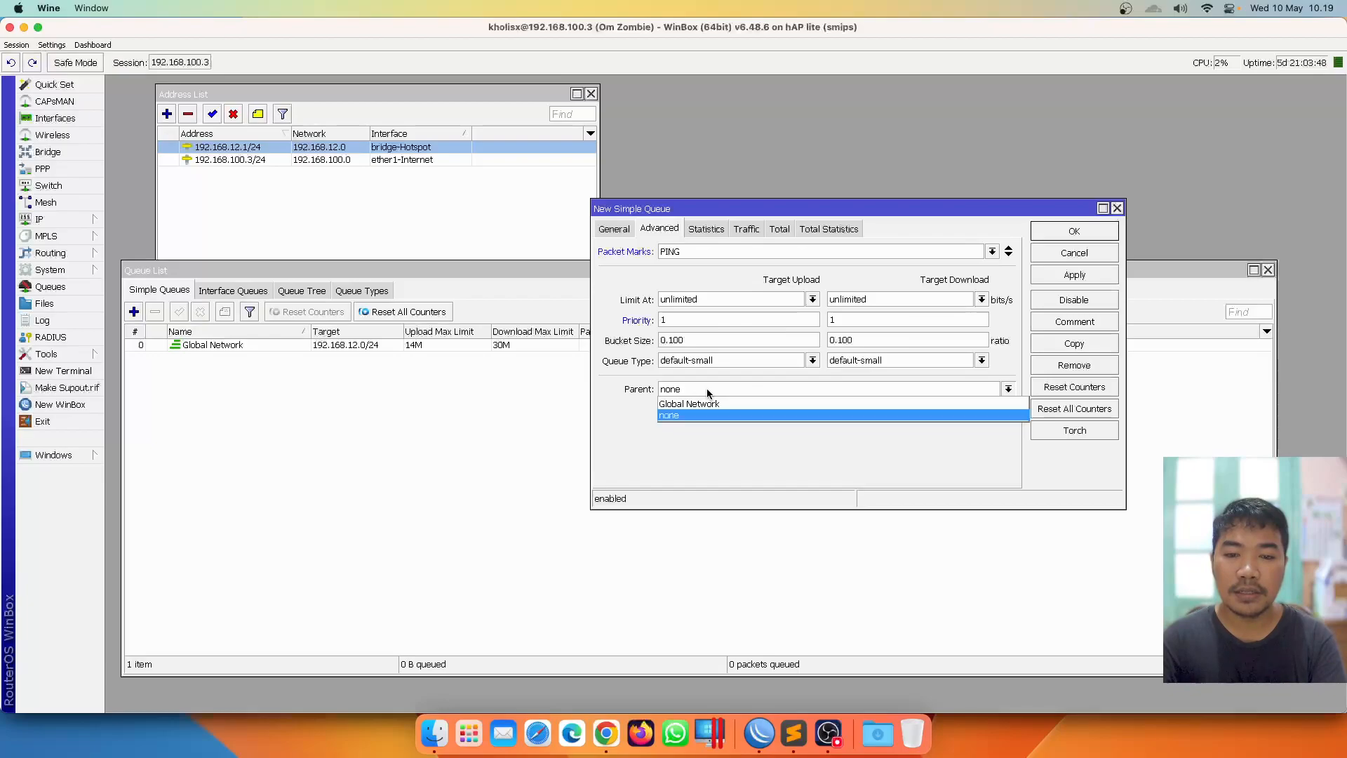
pyautogui.click(707, 404)
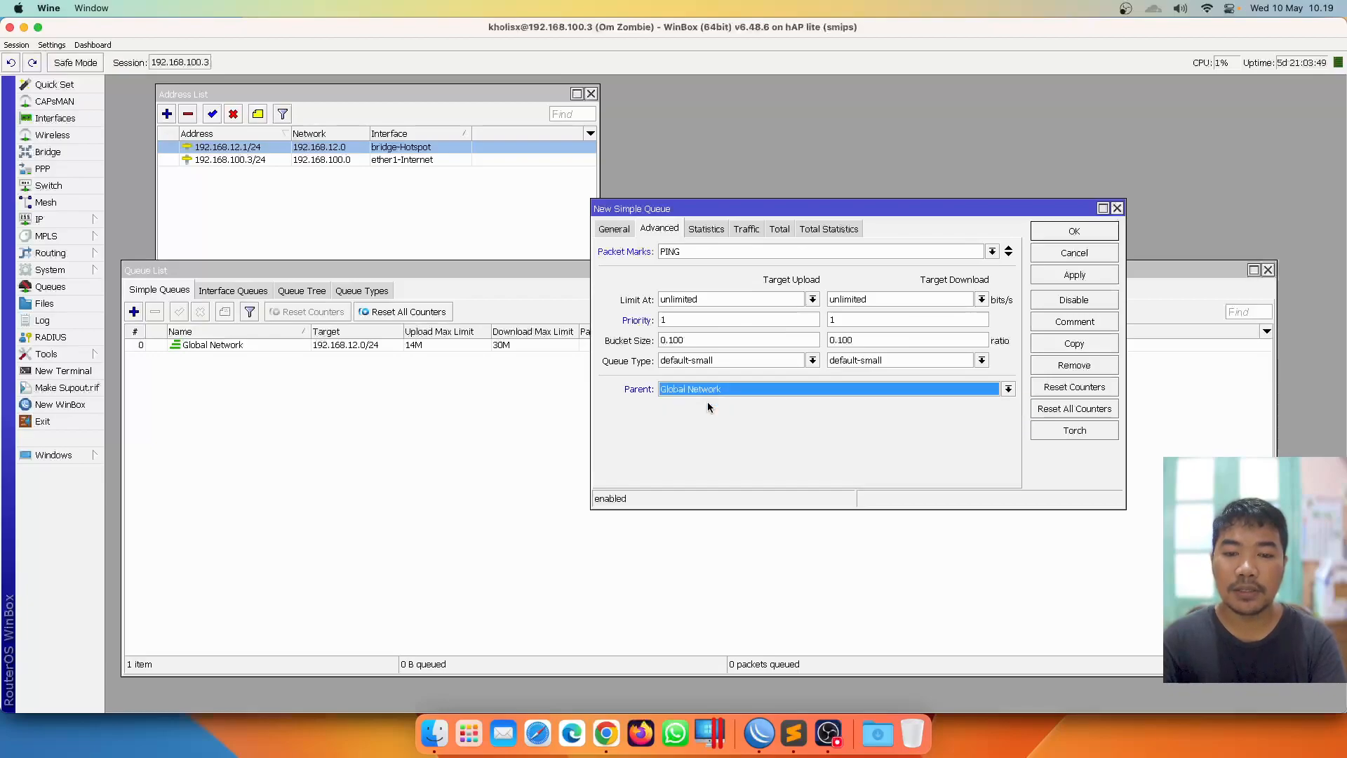
pyautogui.click(1070, 277)
pyautogui.click(1074, 233)
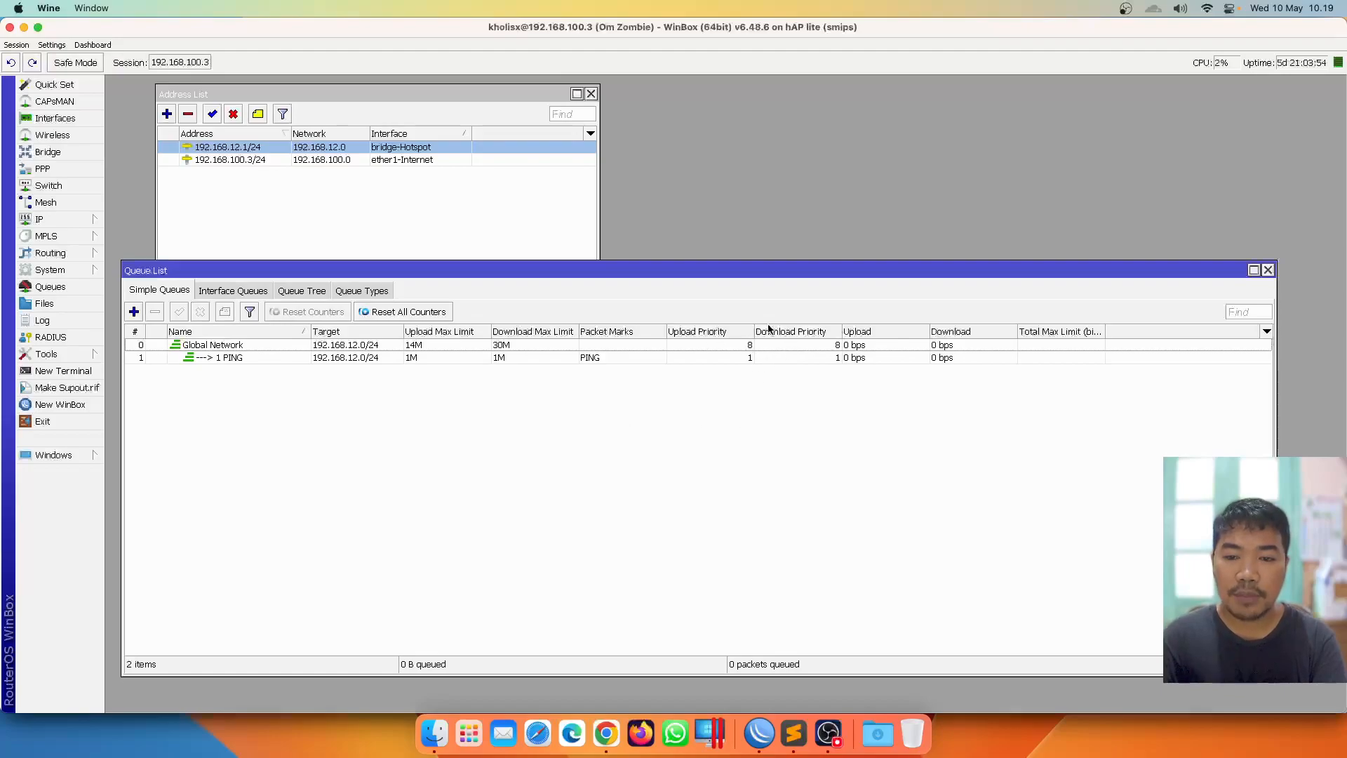
pyautogui.click(738, 357)
pyautogui.click(749, 345)
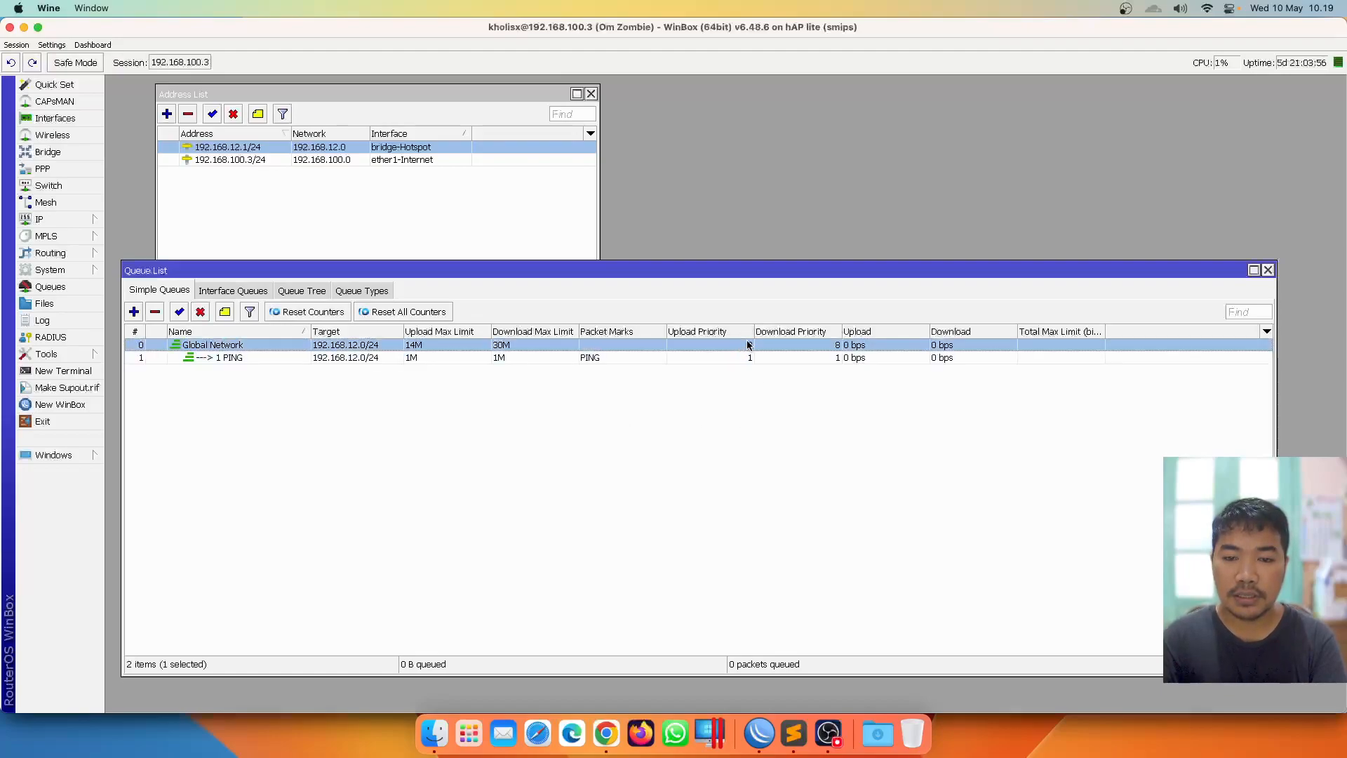
# Compare the upload and download priorities of the Global Network and PING queues in the queue list
pyautogui.click(784, 355)
pyautogui.click(785, 347)
pyautogui.click(784, 356)
pyautogui.click(781, 346)
pyautogui.click(780, 355)
pyautogui.click(779, 347)
pyautogui.click(648, 428)
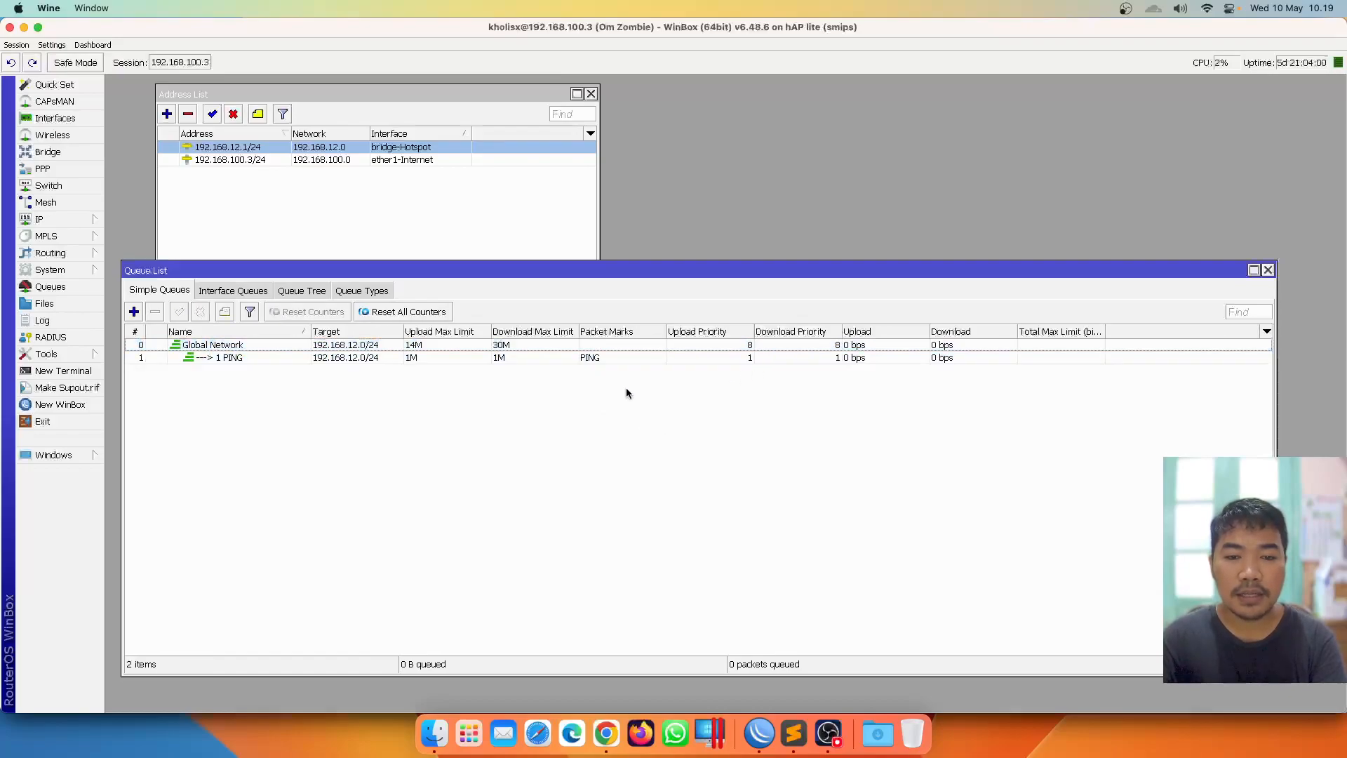
# Review the columns available for the simple queue list, including Upload Priority, without changing the selection
pyautogui.rightClick(611, 404)
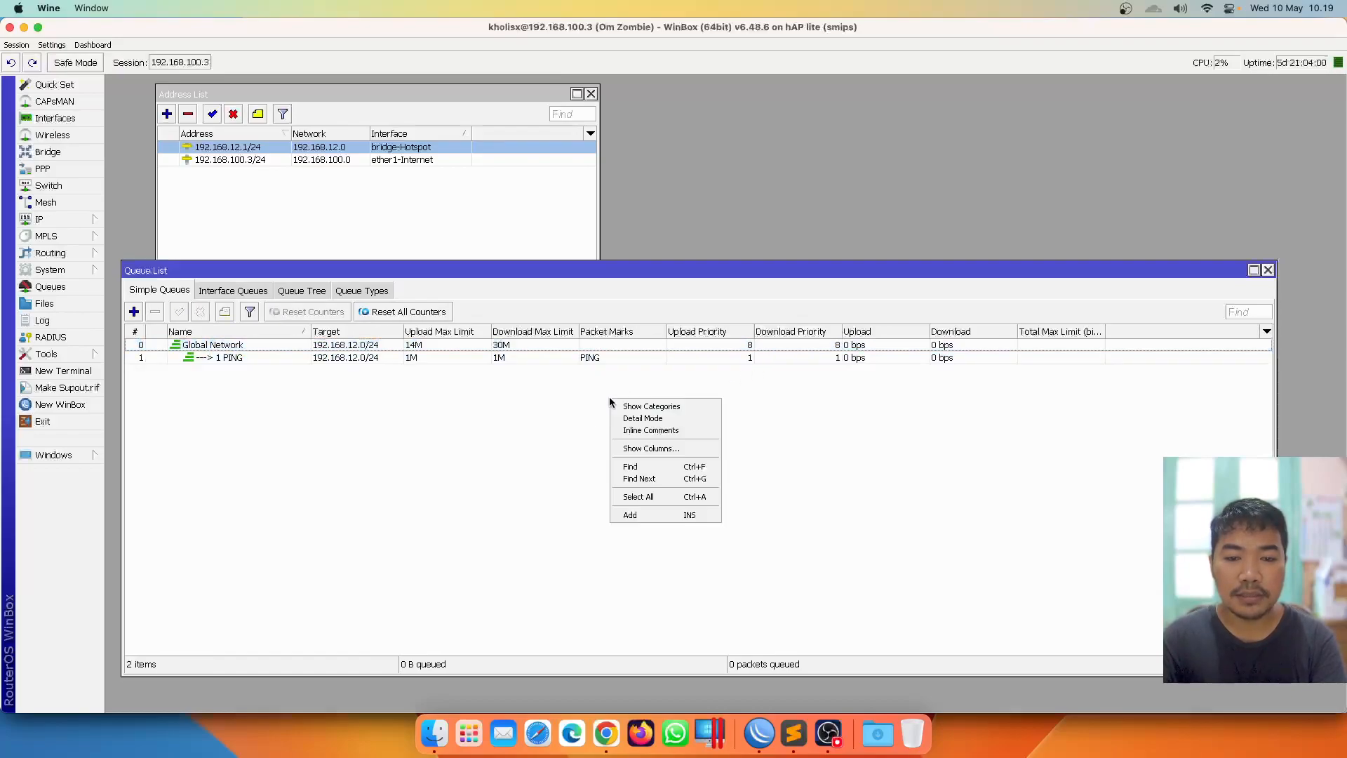
pyautogui.click(658, 454)
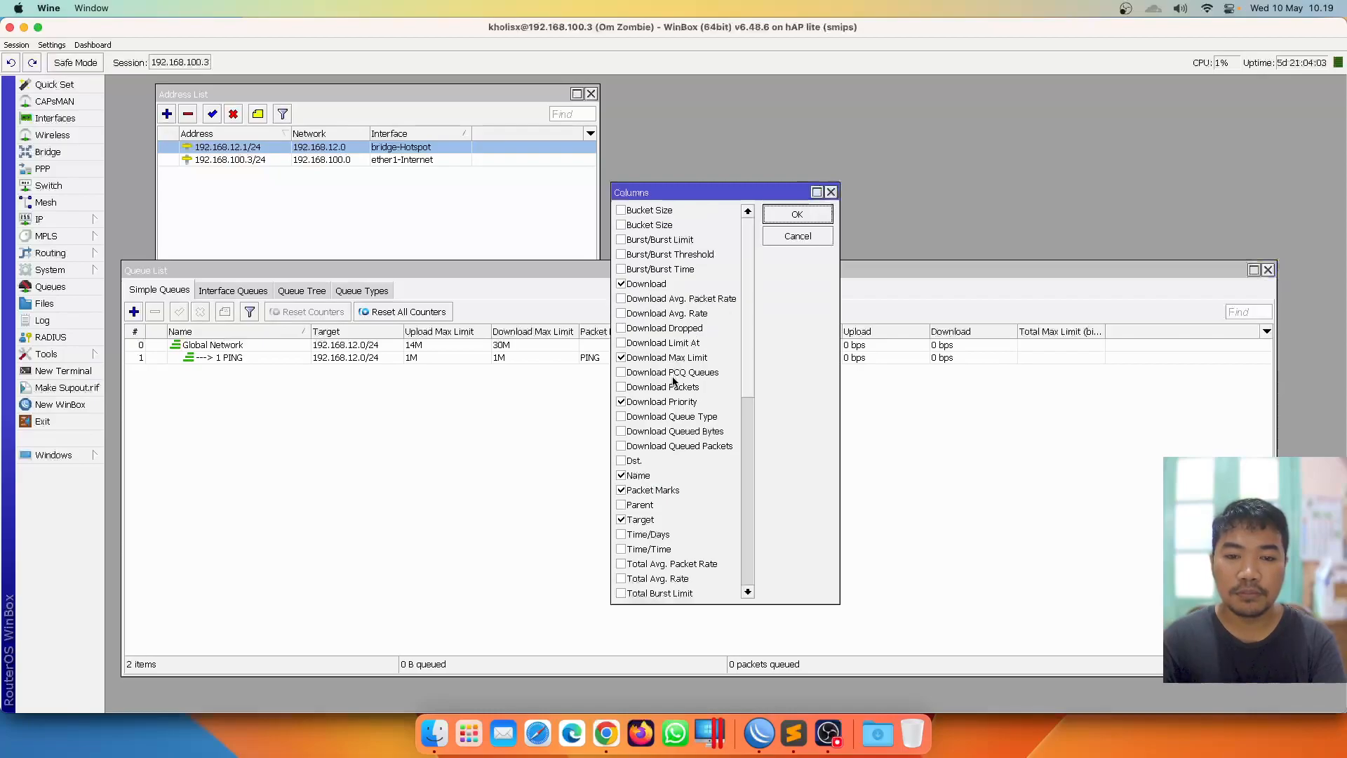
pyautogui.moveTo(744, 380); pyautogui.dragTo(747, 626)
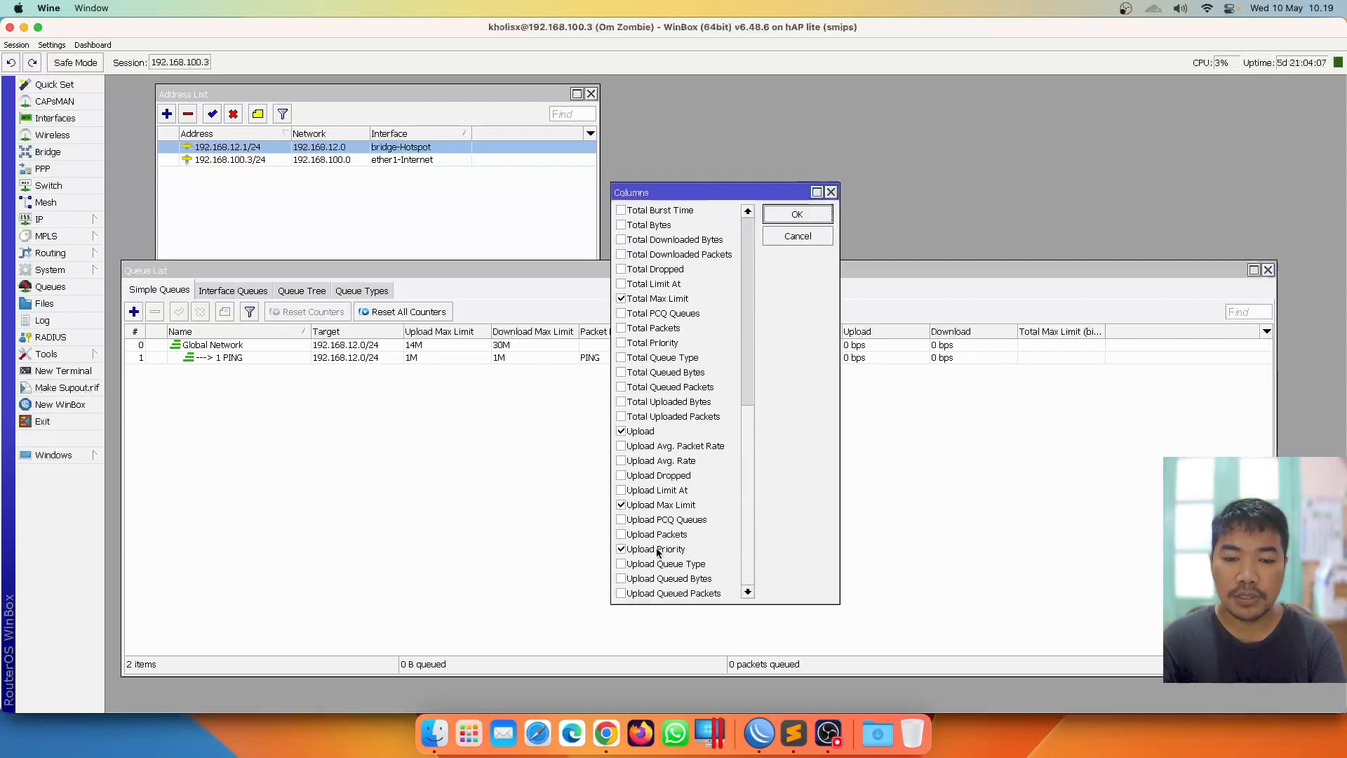
pyautogui.click(831, 191)
pyautogui.click(745, 345)
pyautogui.click(746, 356)
pyautogui.click(698, 410)
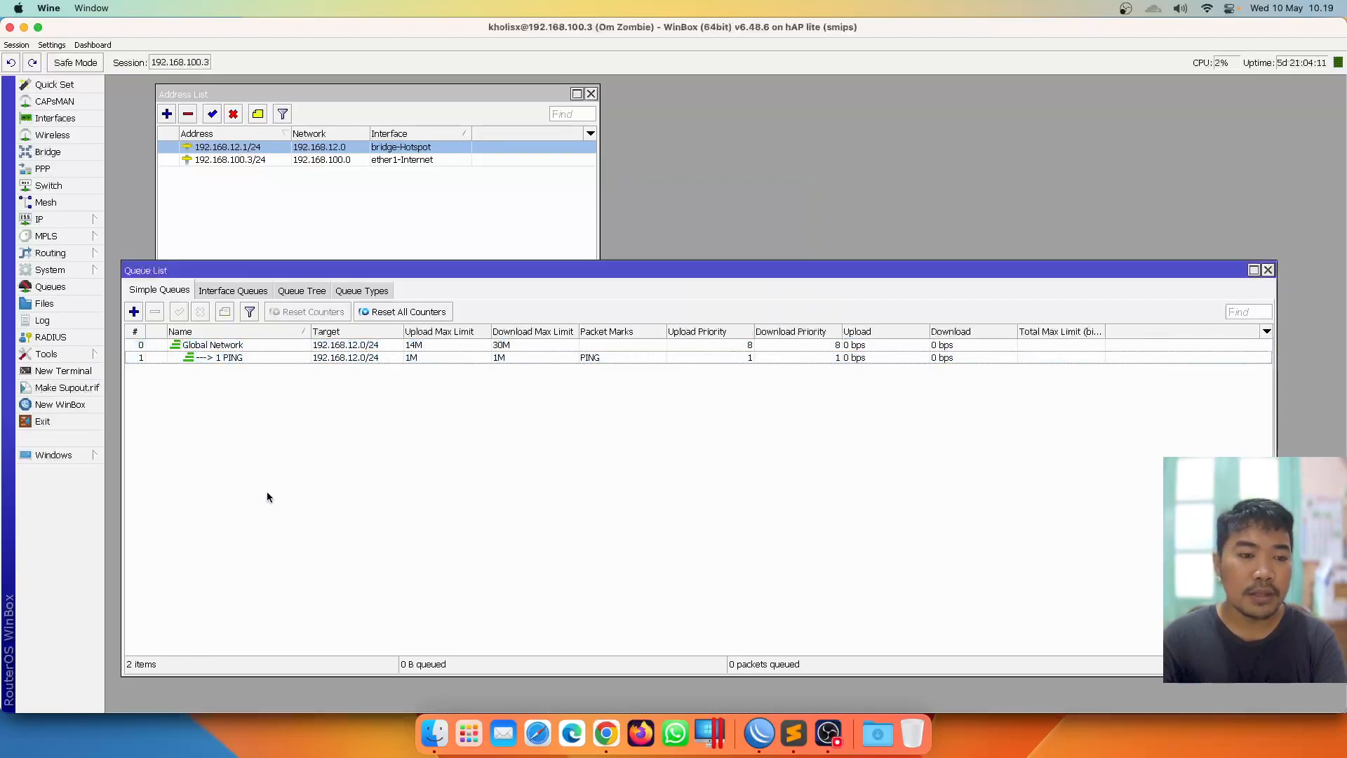
# Start another simple queue named "---> DNS" with the target 192.168.12.0/24
pyautogui.click(134, 311)
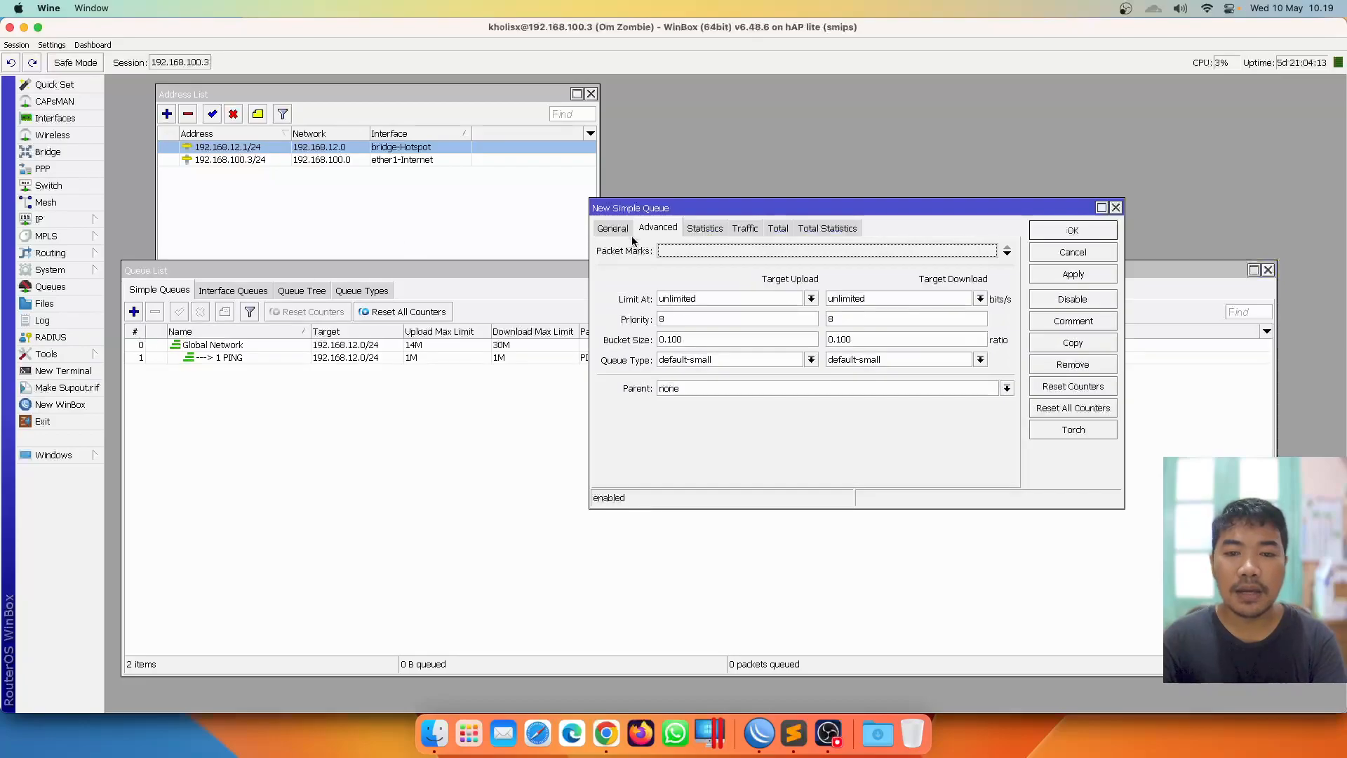
pyautogui.click(612, 228)
pyautogui.write('---')
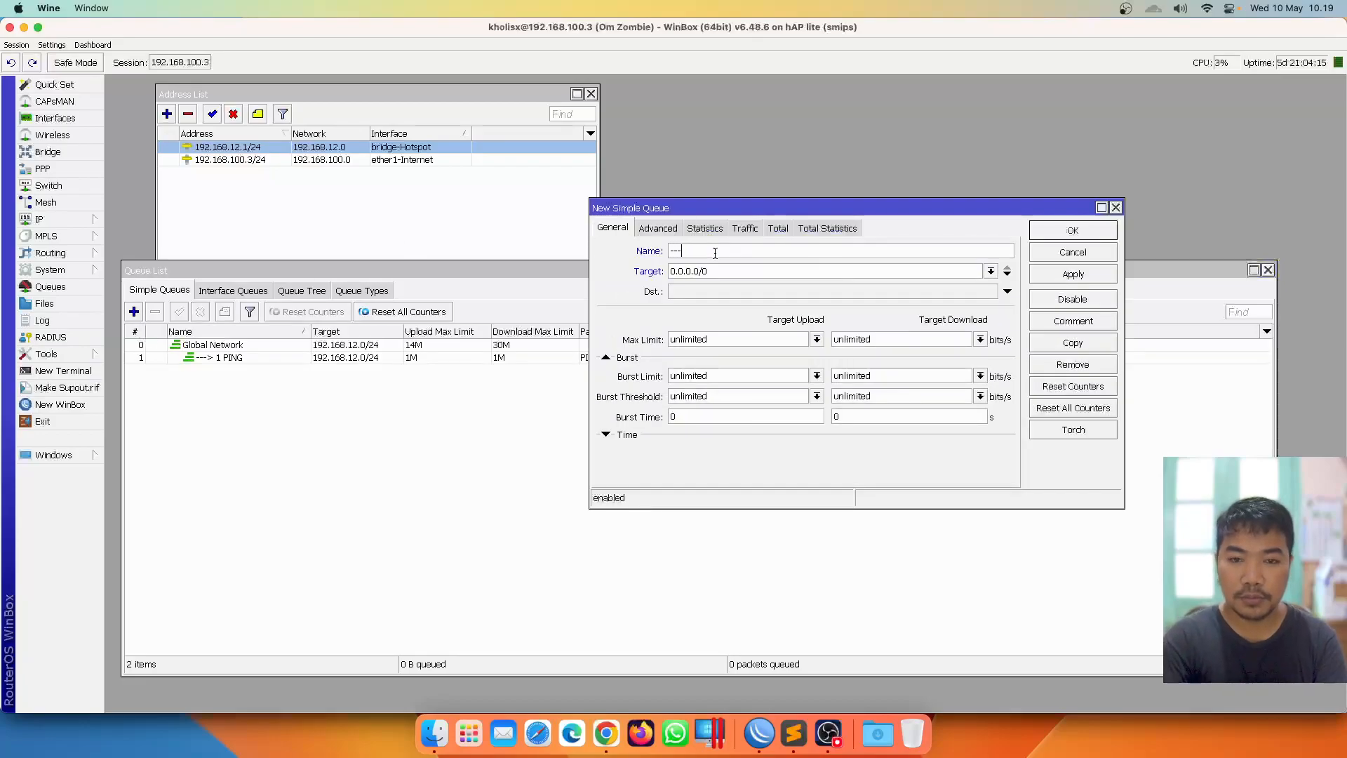
pyautogui.write('> DNS')
pyautogui.press('Tab')
pyautogui.write('192.168.12.0/24')
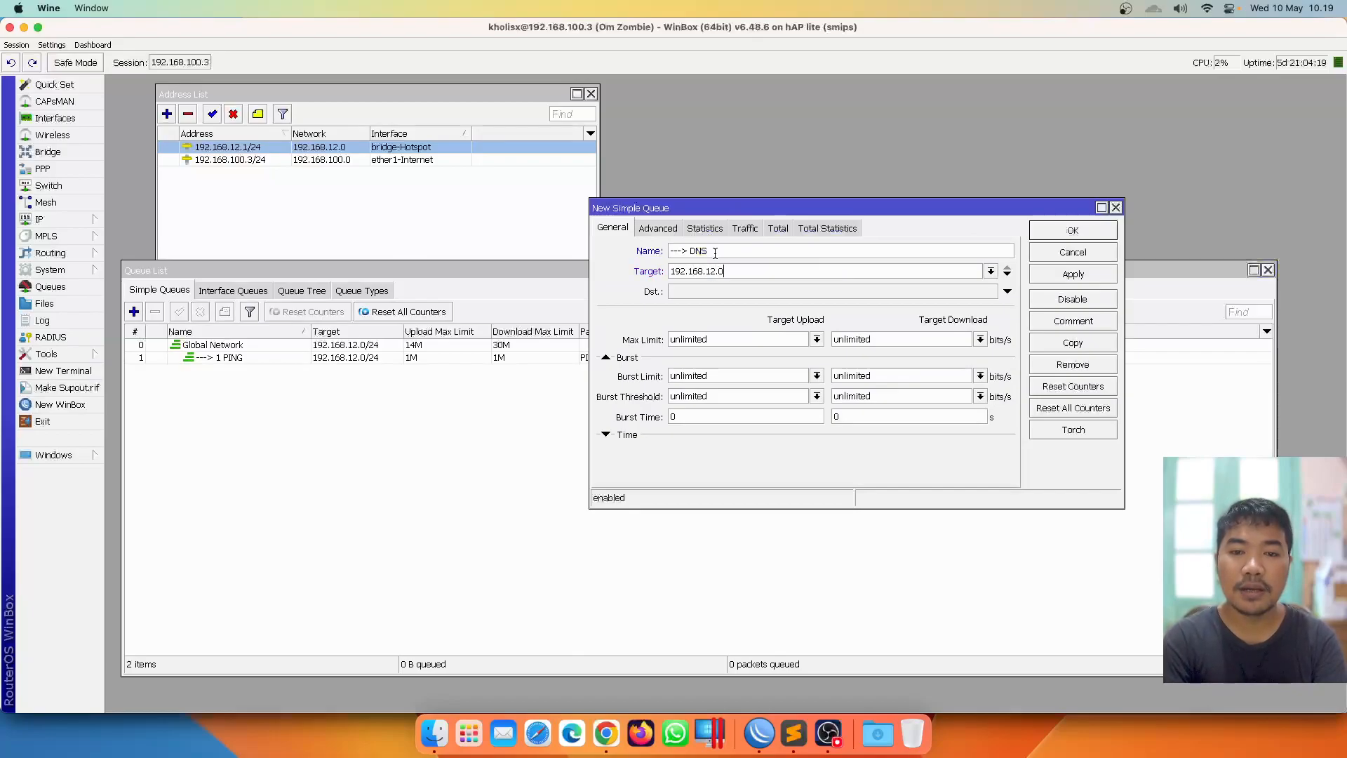
# Assign the packet mark DNS to the new queue and set its upload and download priority to 2
pyautogui.click(660, 228)
pyautogui.click(710, 250)
pyautogui.write('DNS')
pyautogui.click(740, 320)
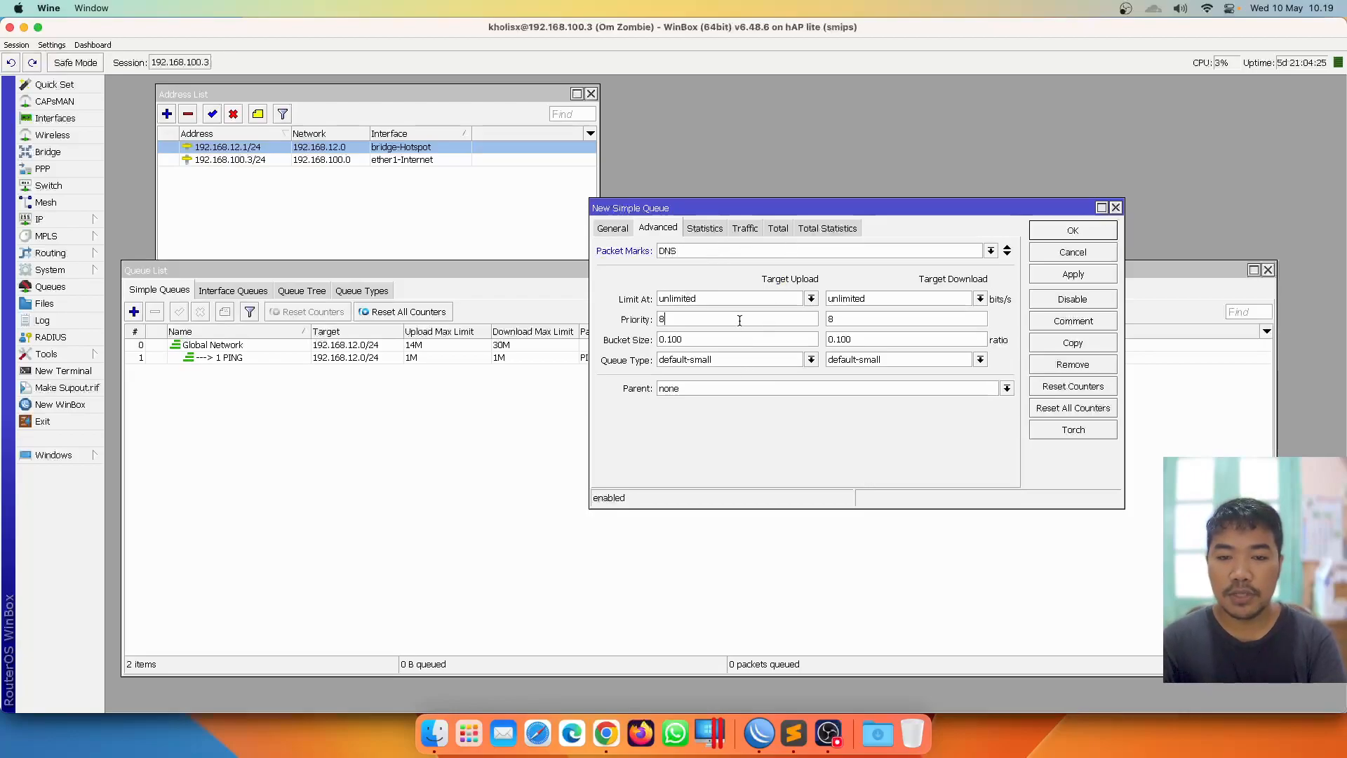
pyautogui.write('2')
pyautogui.press('BackSpace')
pyautogui.write('2')
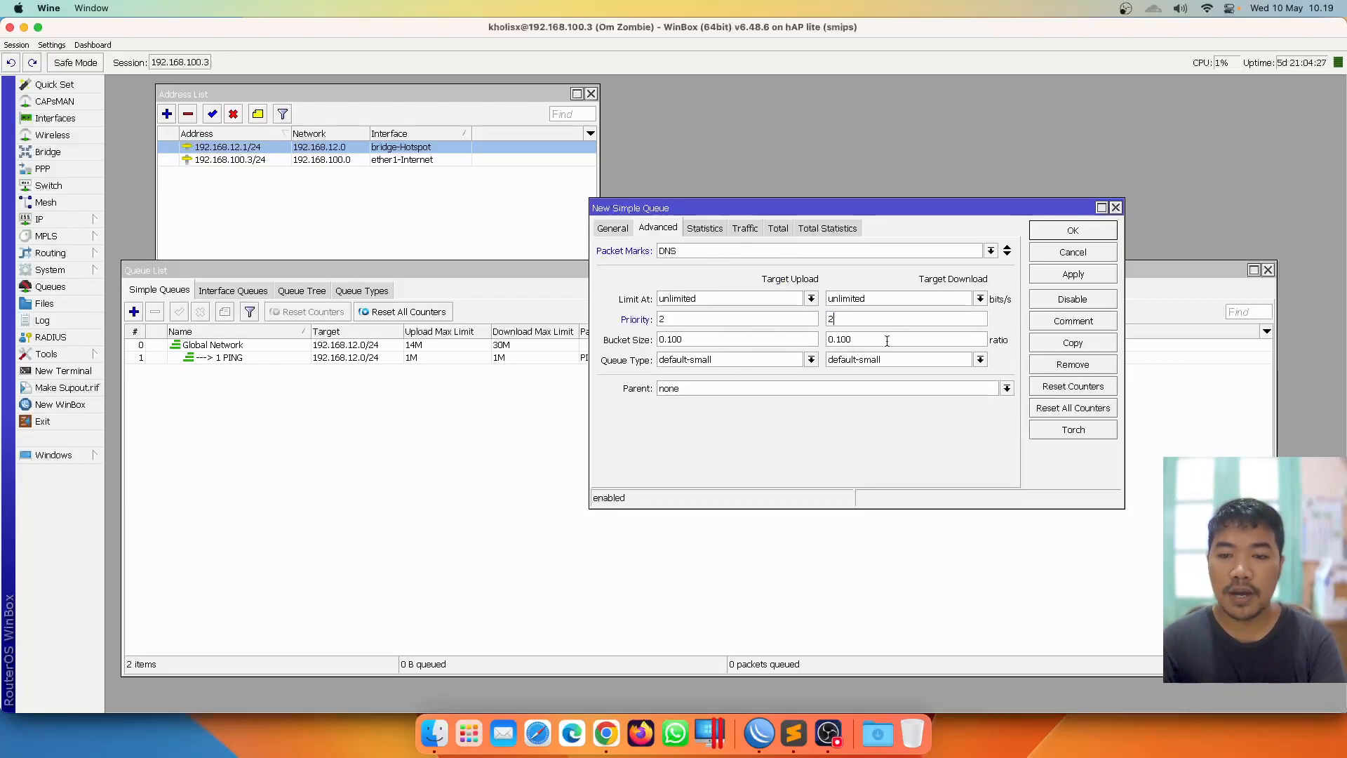
# Make Global Network the parent of the DNS queue and save it
pyautogui.click(714, 388)
pyautogui.click(710, 415)
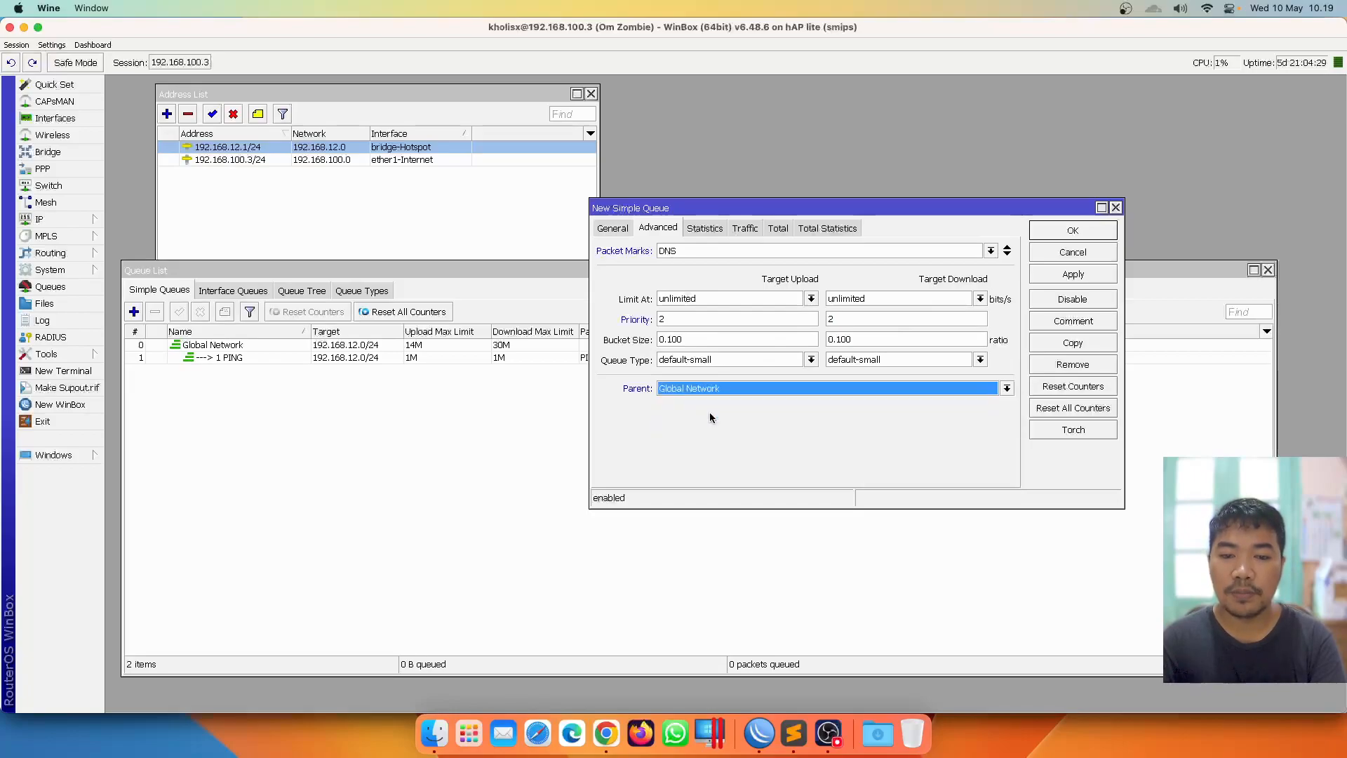
pyautogui.click(1059, 231)
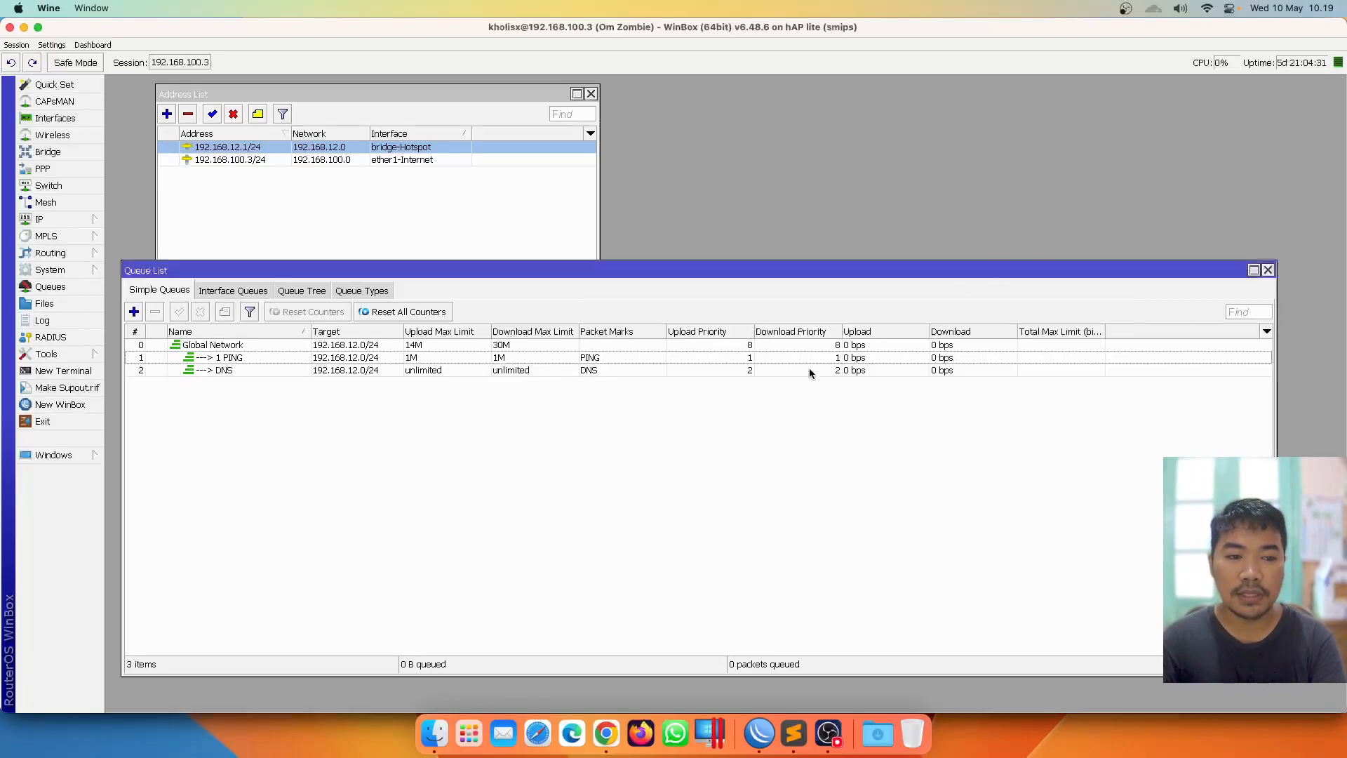
# Rename the DNS queue to "---> 2 DNS" and sort the queue list by name in ascending order
pyautogui.doubleClick(365, 370)
pyautogui.click(612, 228)
pyautogui.click(689, 250)
pyautogui.write('2 DNS')
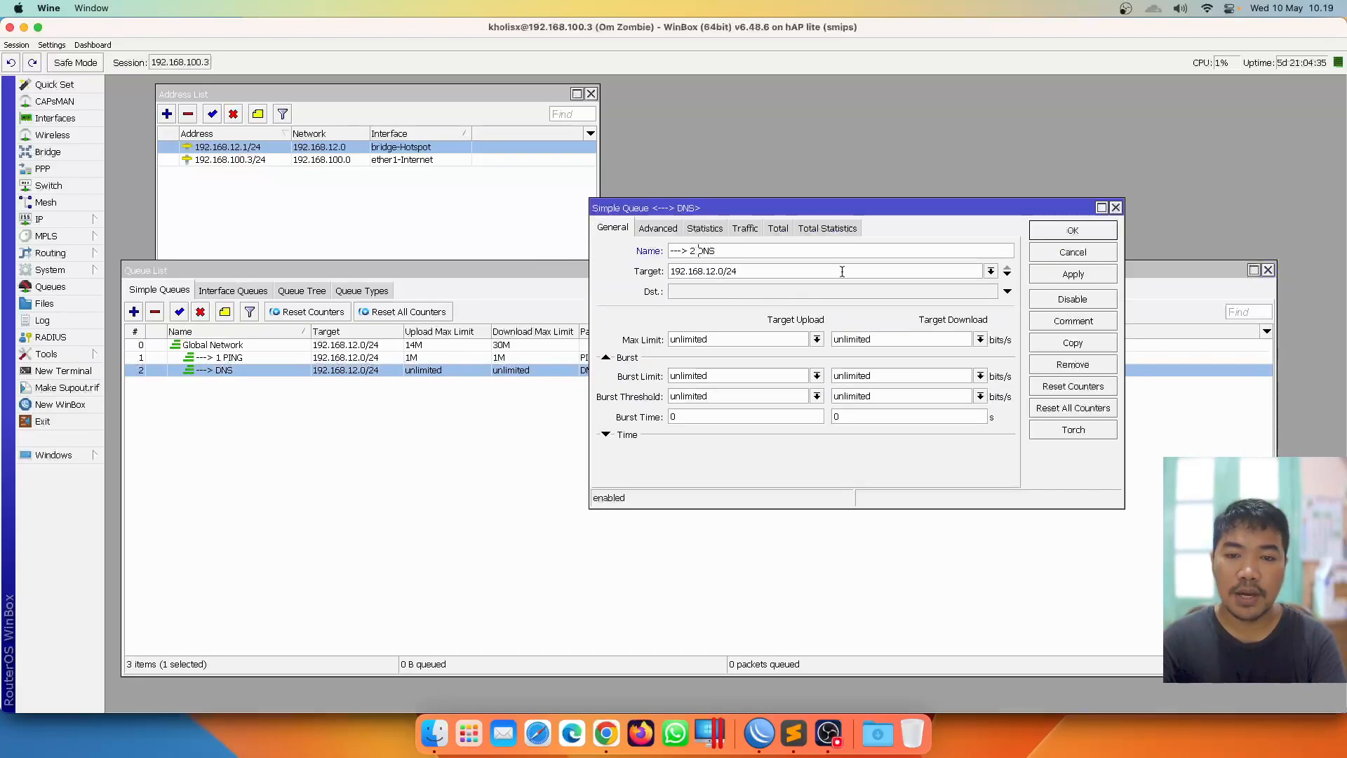
pyautogui.click(1047, 233)
pyautogui.click(497, 472)
pyautogui.click(203, 342)
pyautogui.click(225, 334)
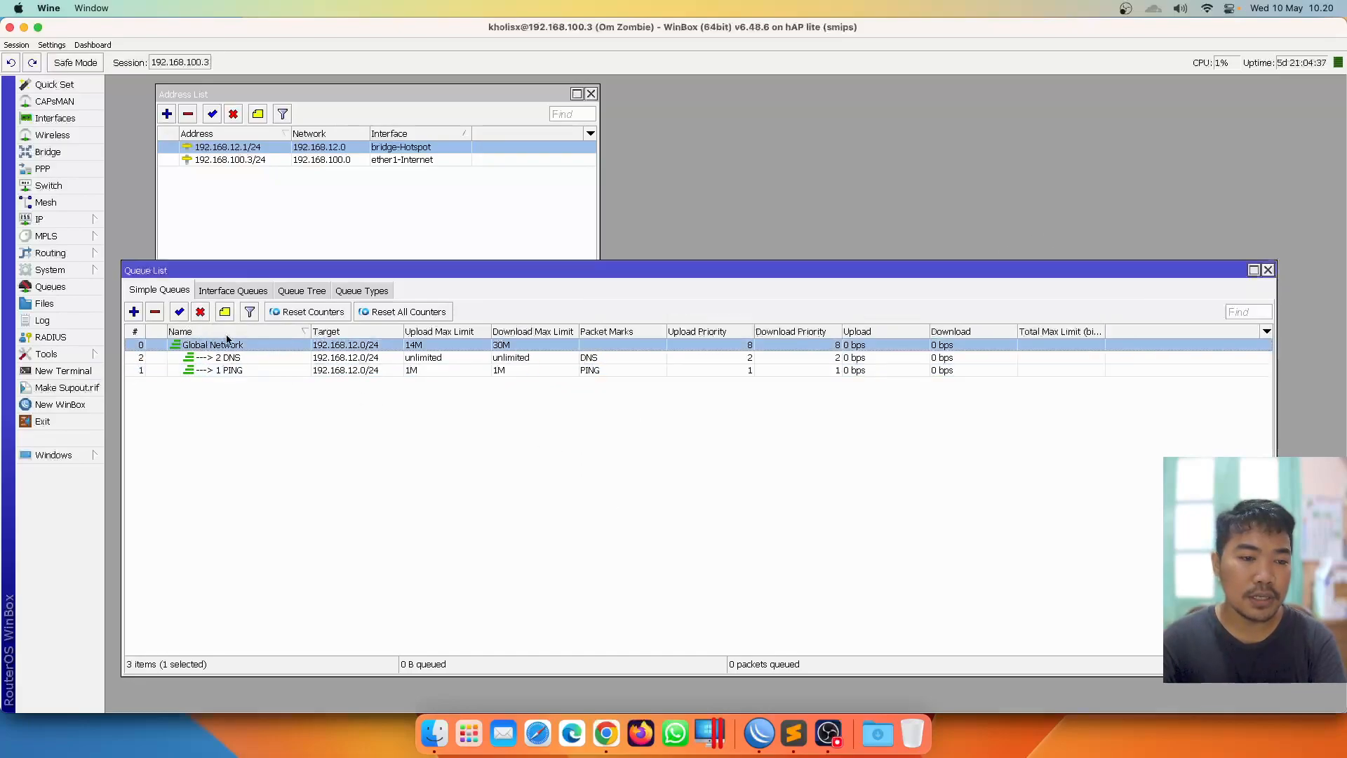
pyautogui.click(238, 334)
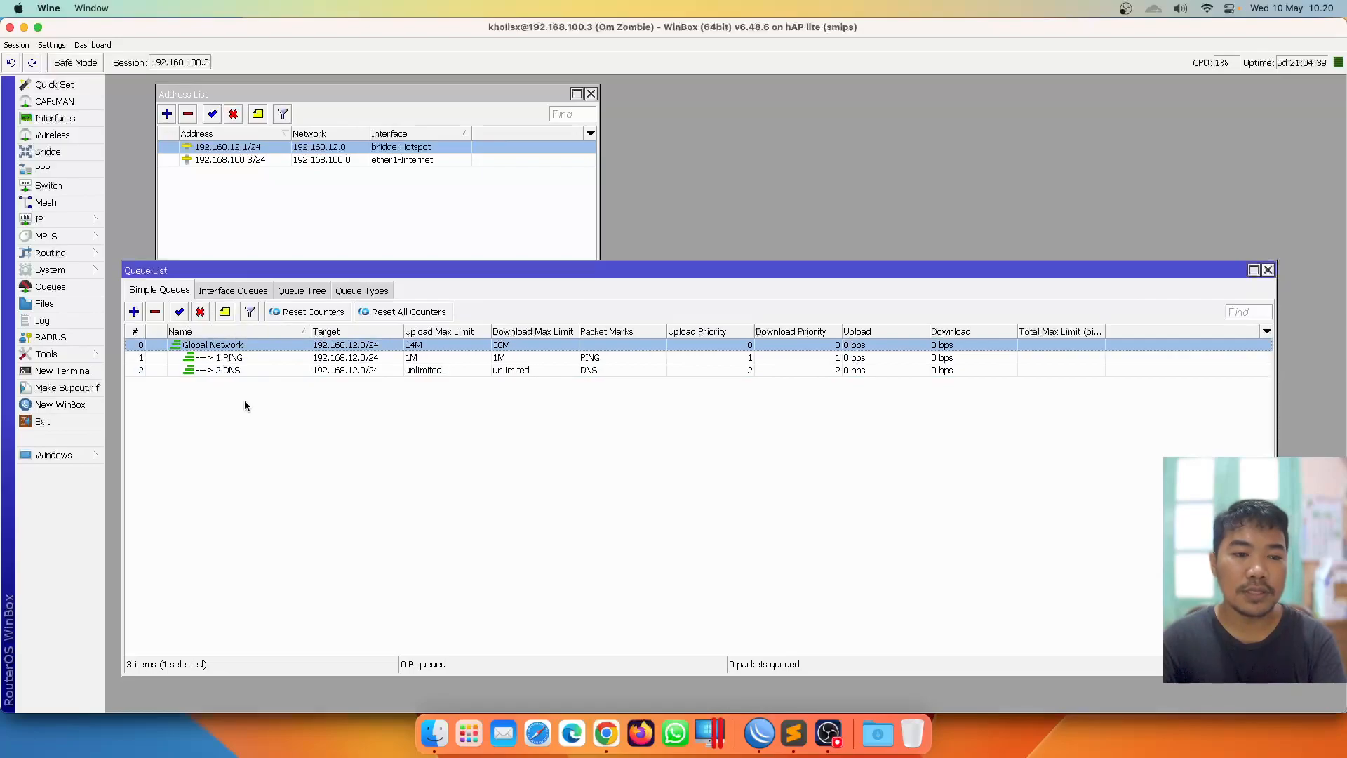
pyautogui.click(249, 417)
# Set the DNS queue's max limit to 1M for both upload and download and save it
pyautogui.doubleClick(442, 371)
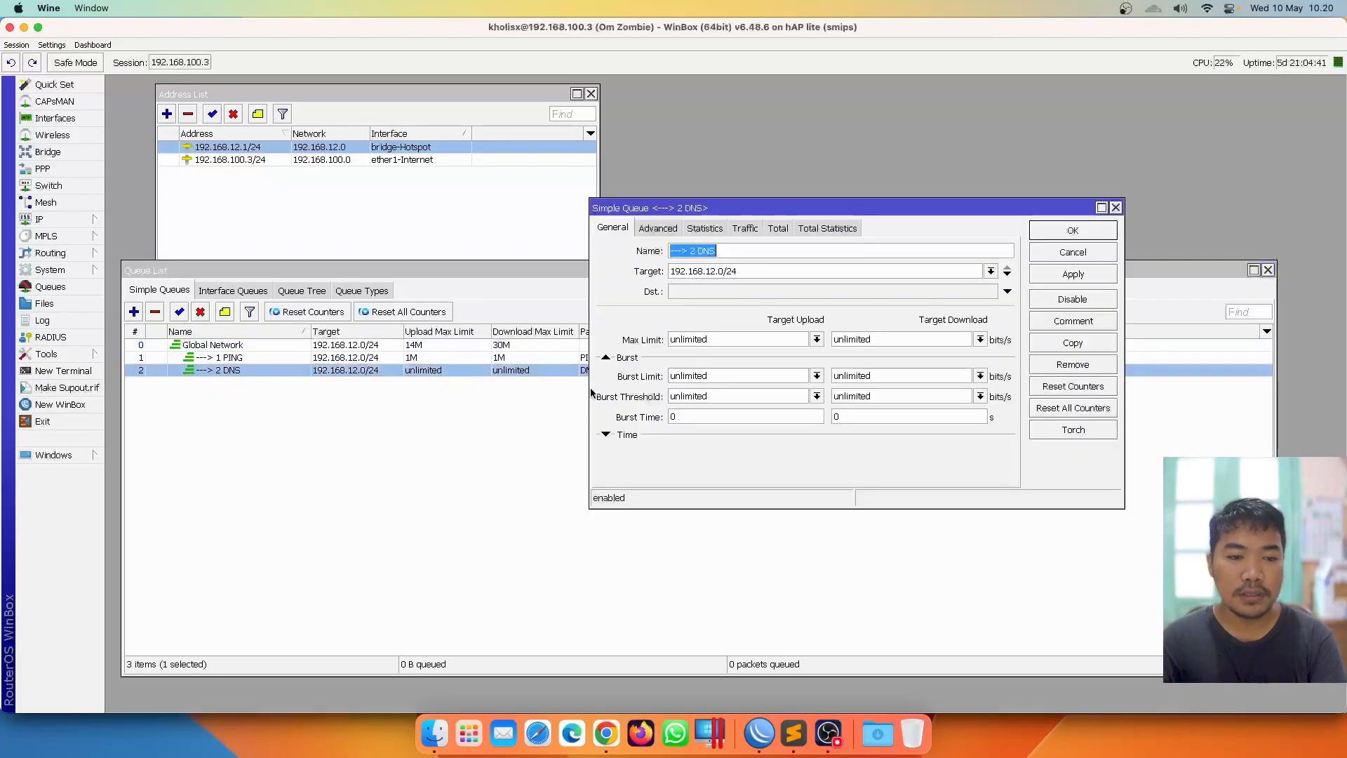
pyautogui.doubleClick(719, 339)
pyautogui.write('1M')
pyautogui.press('Tab')
pyautogui.write('1M')
pyautogui.press('Return')
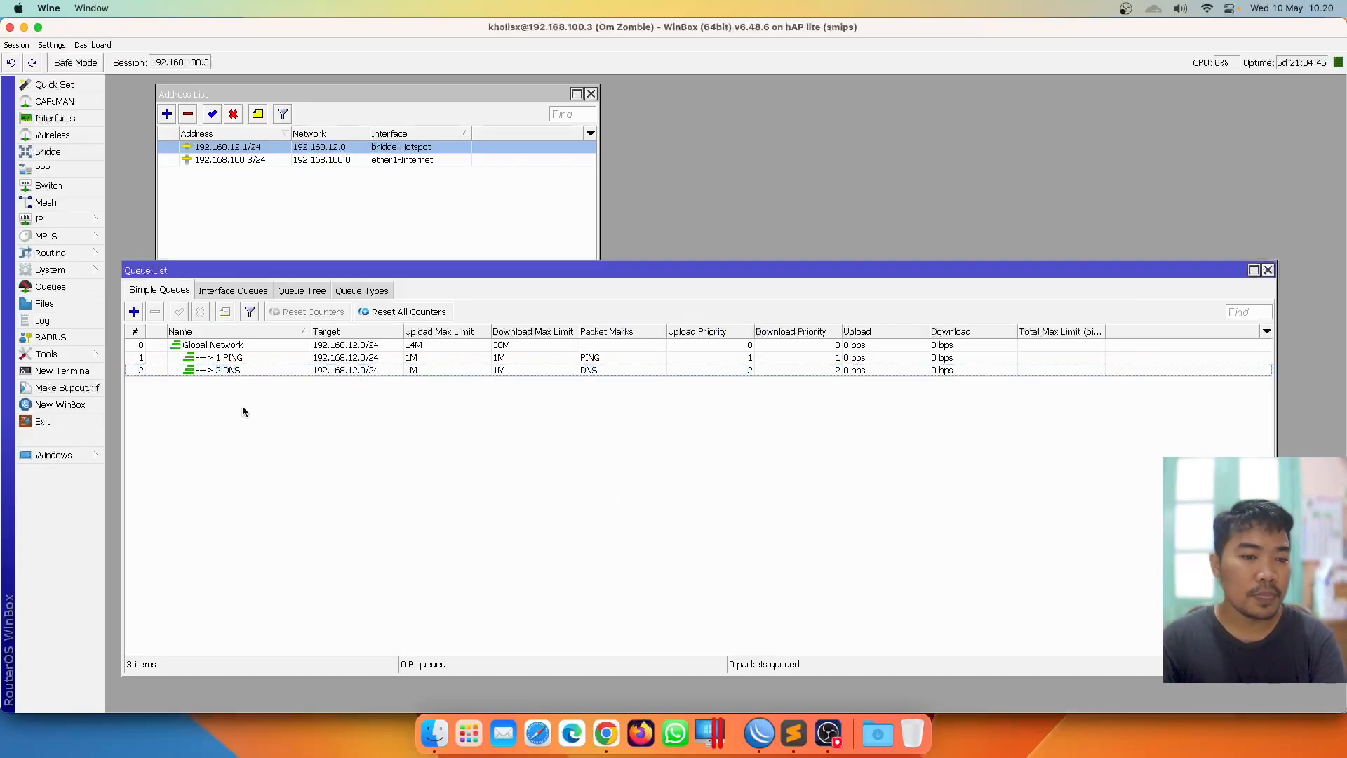
# Start a new simple queue named "---> 3 GAME" with the target 192.168.12.0/24
pyautogui.click(134, 312)
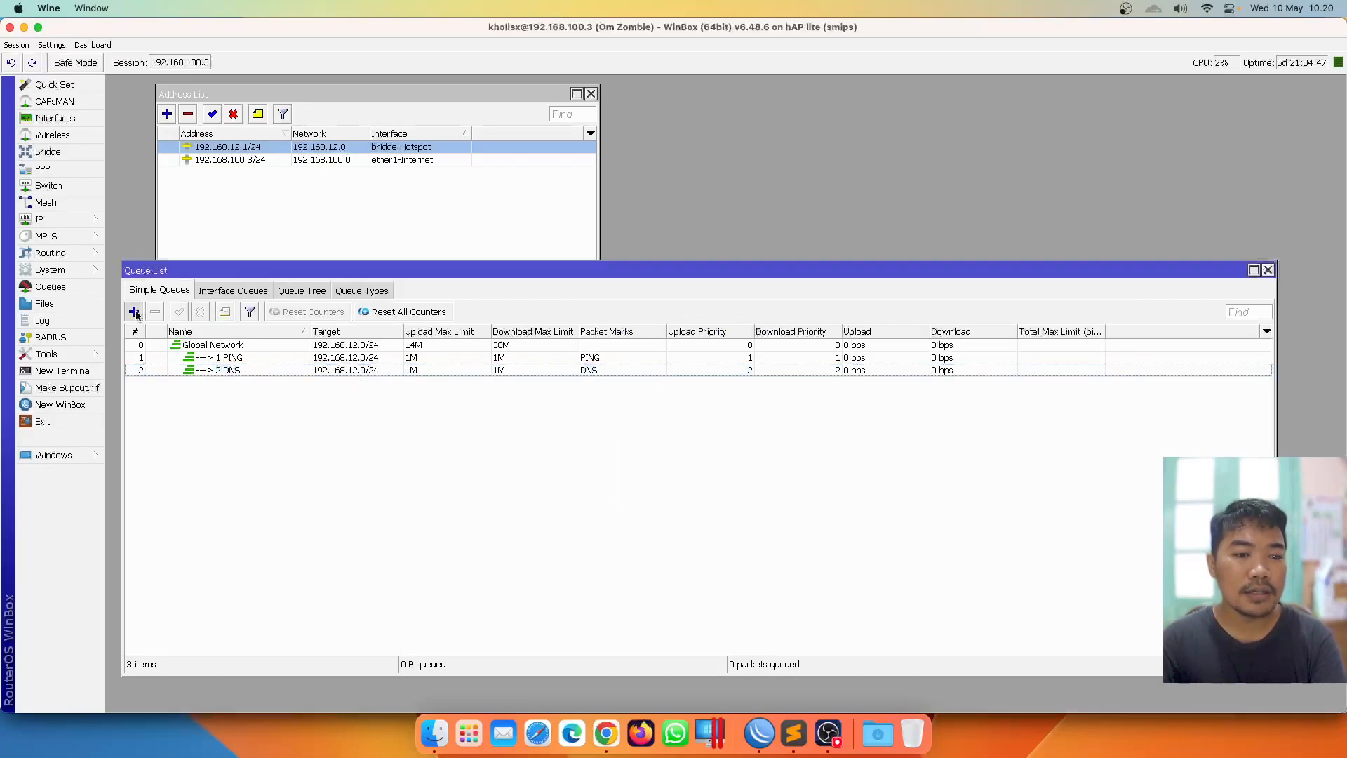
pyautogui.write('---')
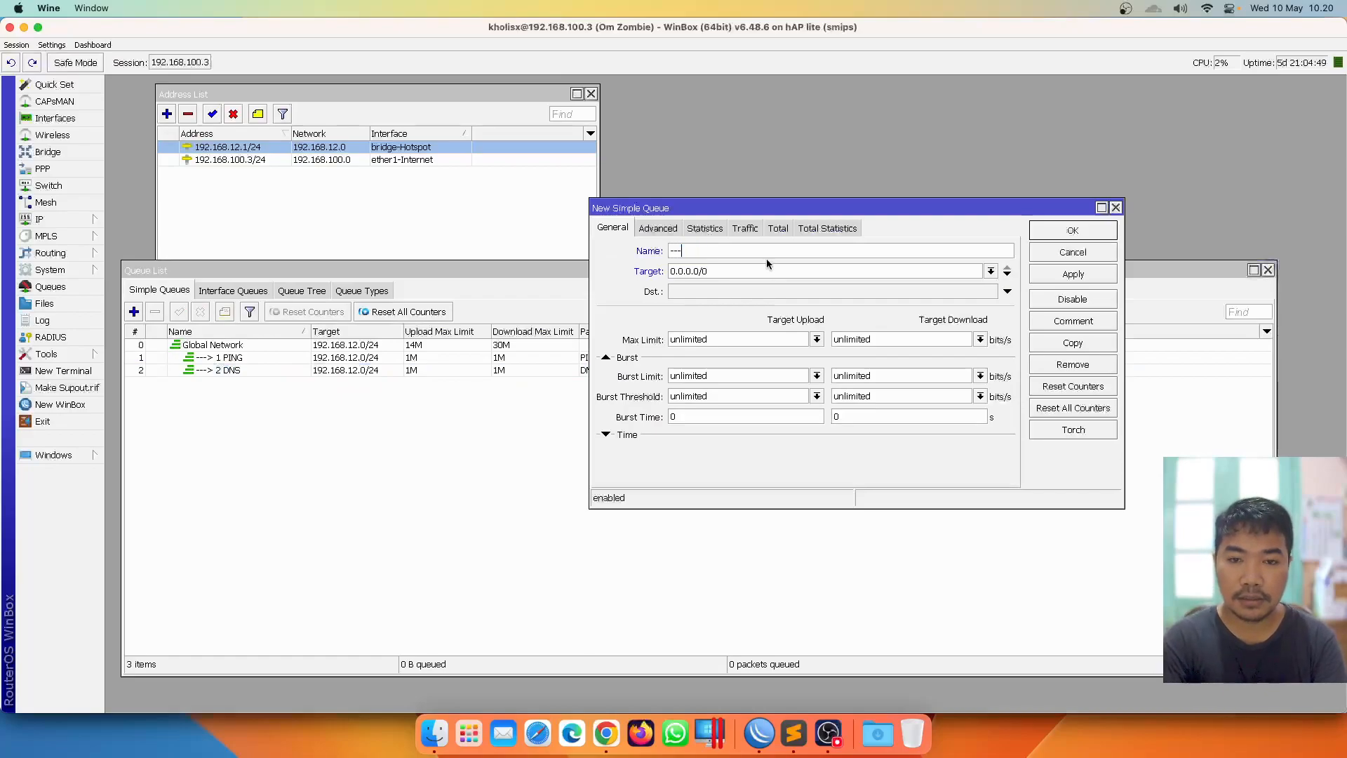
pyautogui.write('> 3 GAME')
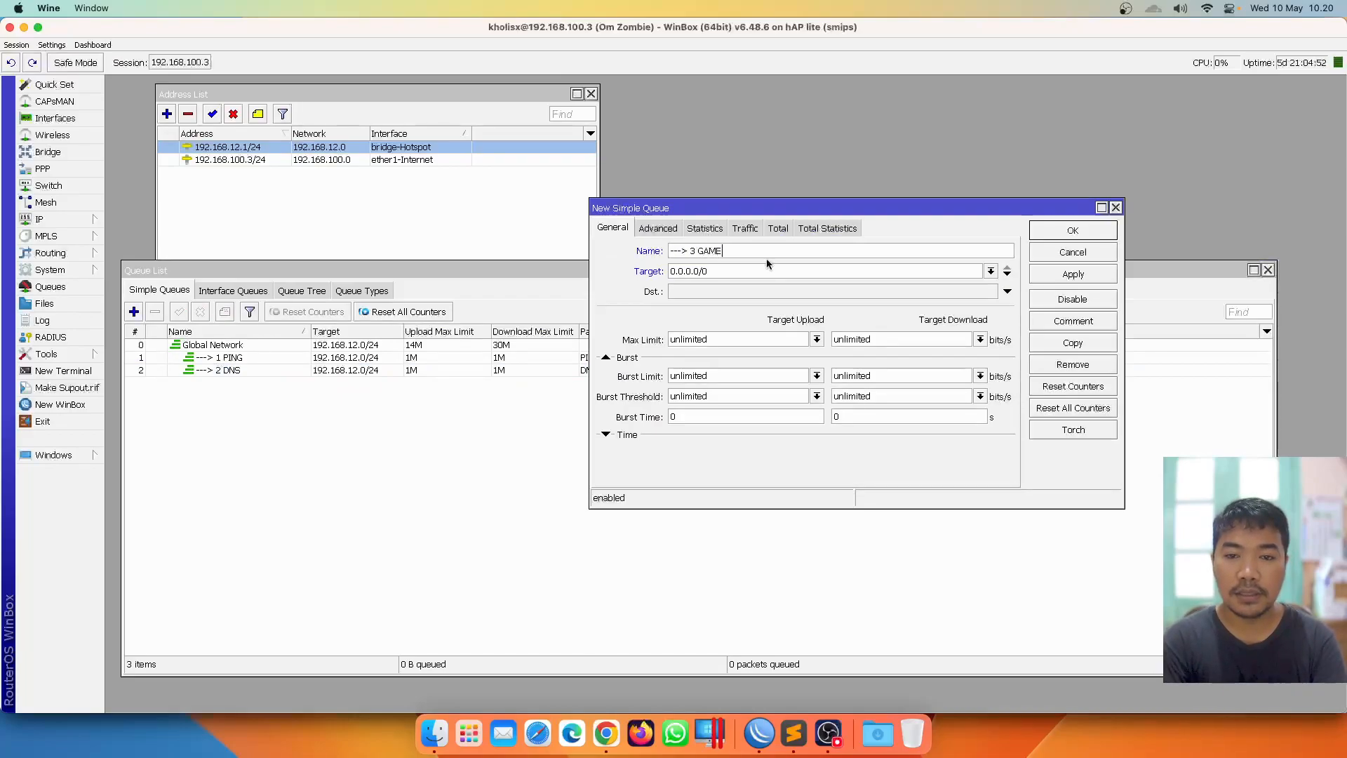
pyautogui.press('Tab')
pyautogui.write('192.168')
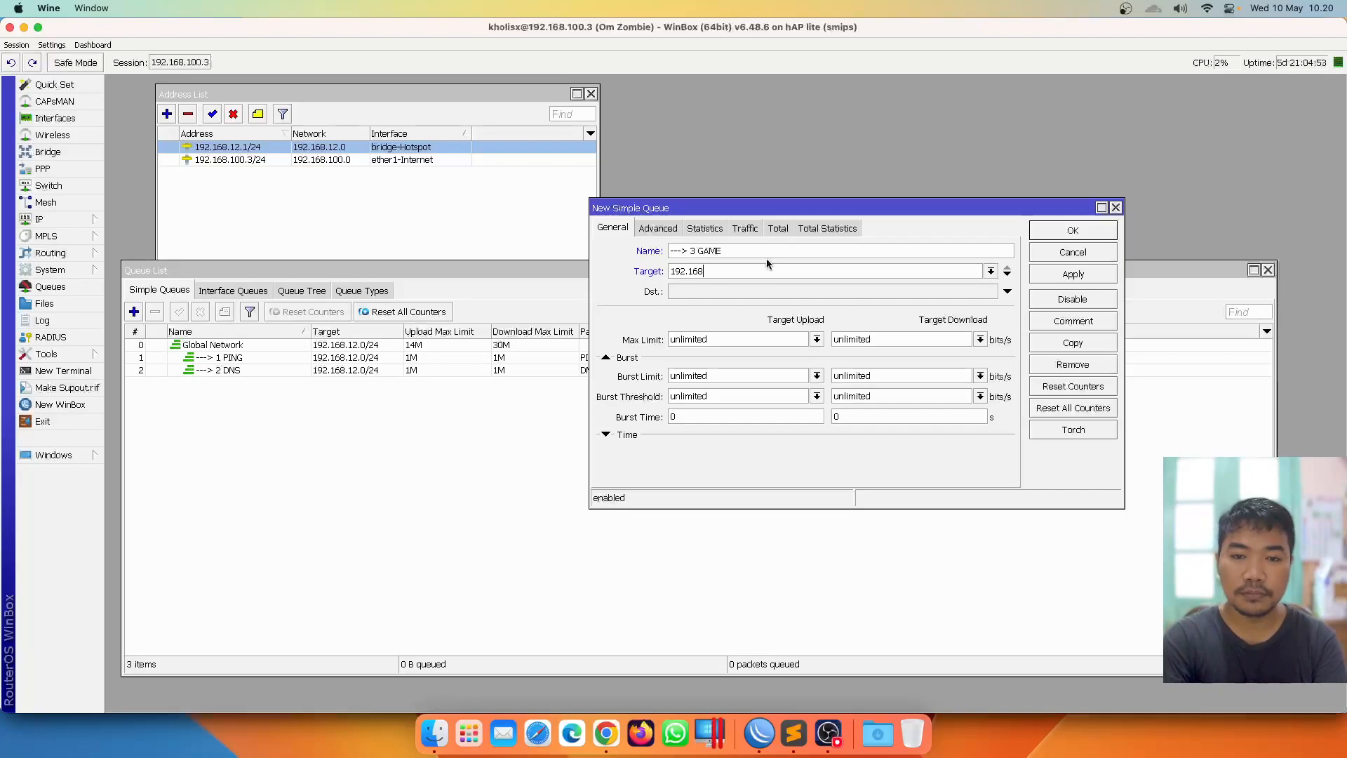
pyautogui.write('.12.0/24')
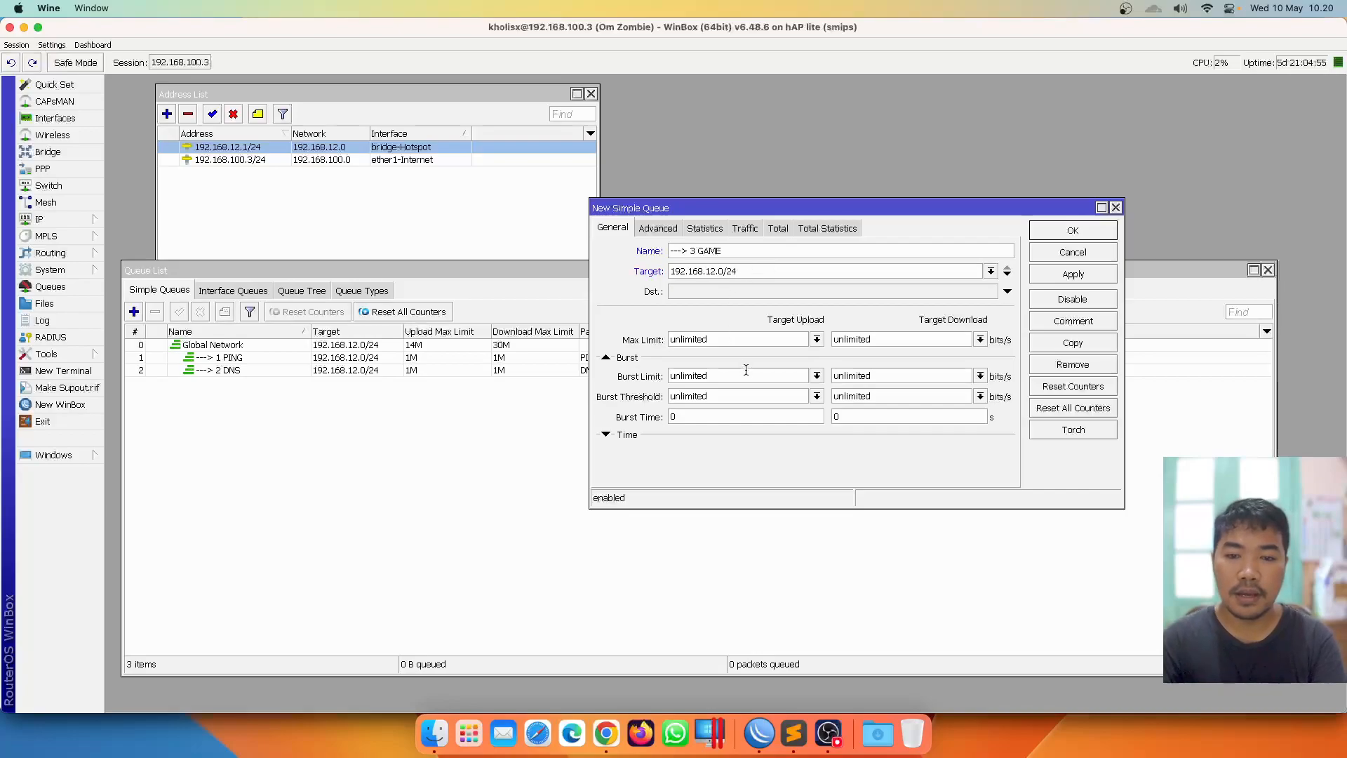
# Set the GAME queue's max limit to 10M for upload and 20M for download
pyautogui.click(750, 340)
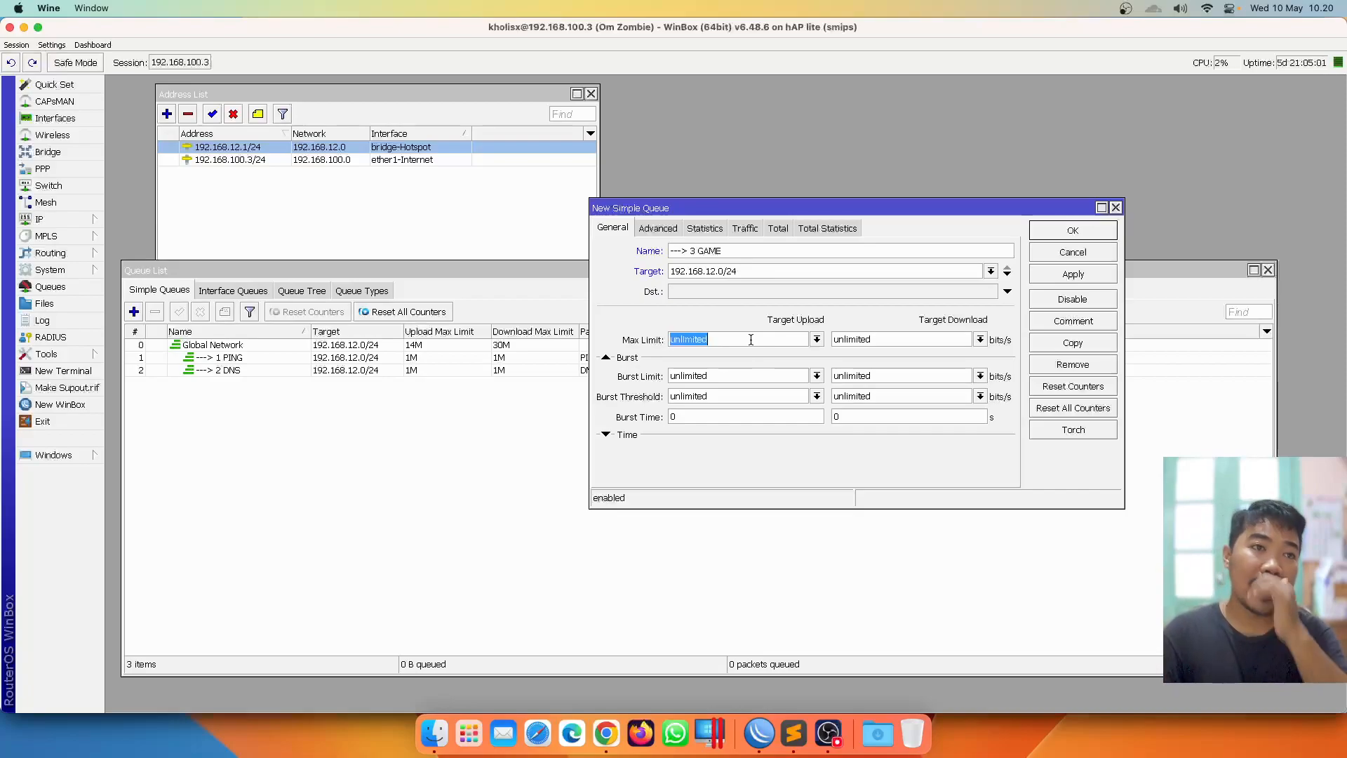
pyautogui.write('10m')
pyautogui.press('Tab')
pyautogui.write('20m')
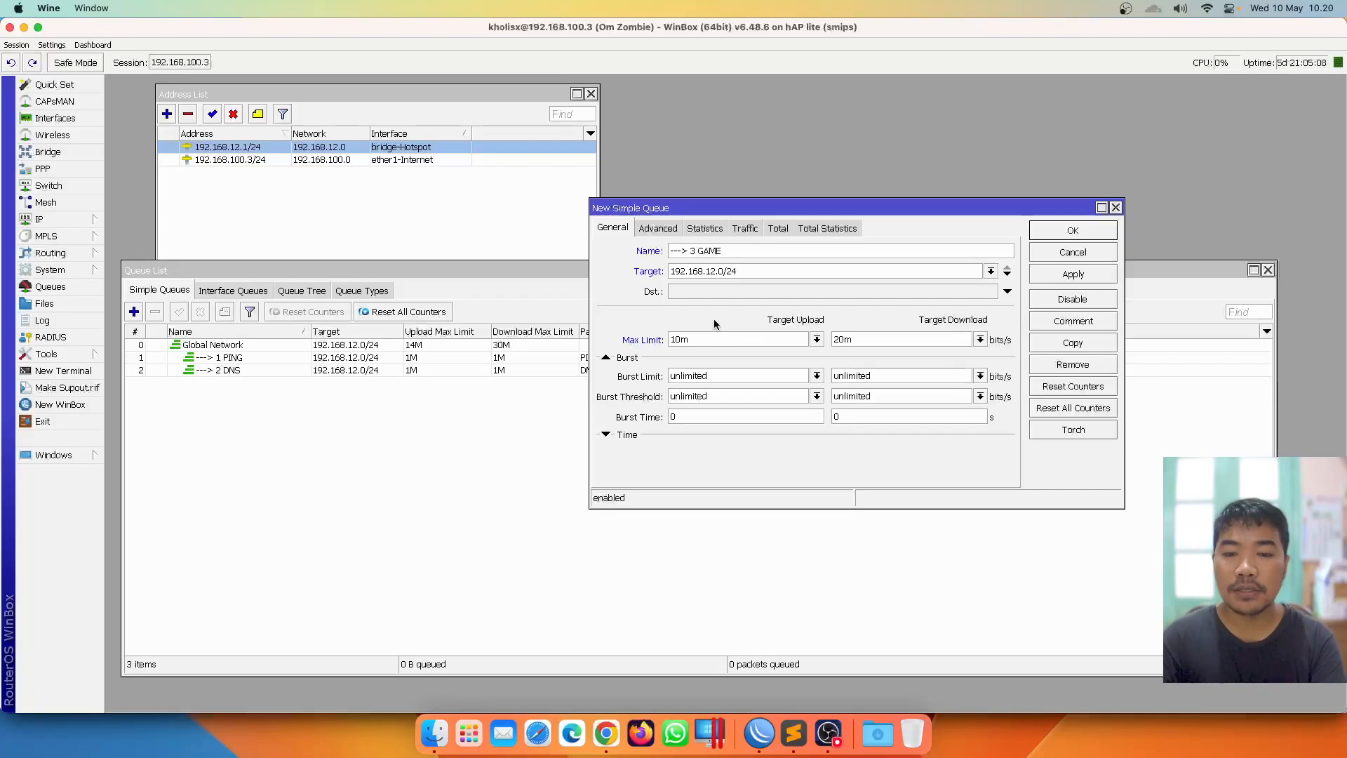
# Assign the packet mark GAME to the queue and set its upload and download priority to 3
pyautogui.click(670, 228)
pyautogui.click(710, 251)
pyautogui.write('GAME')
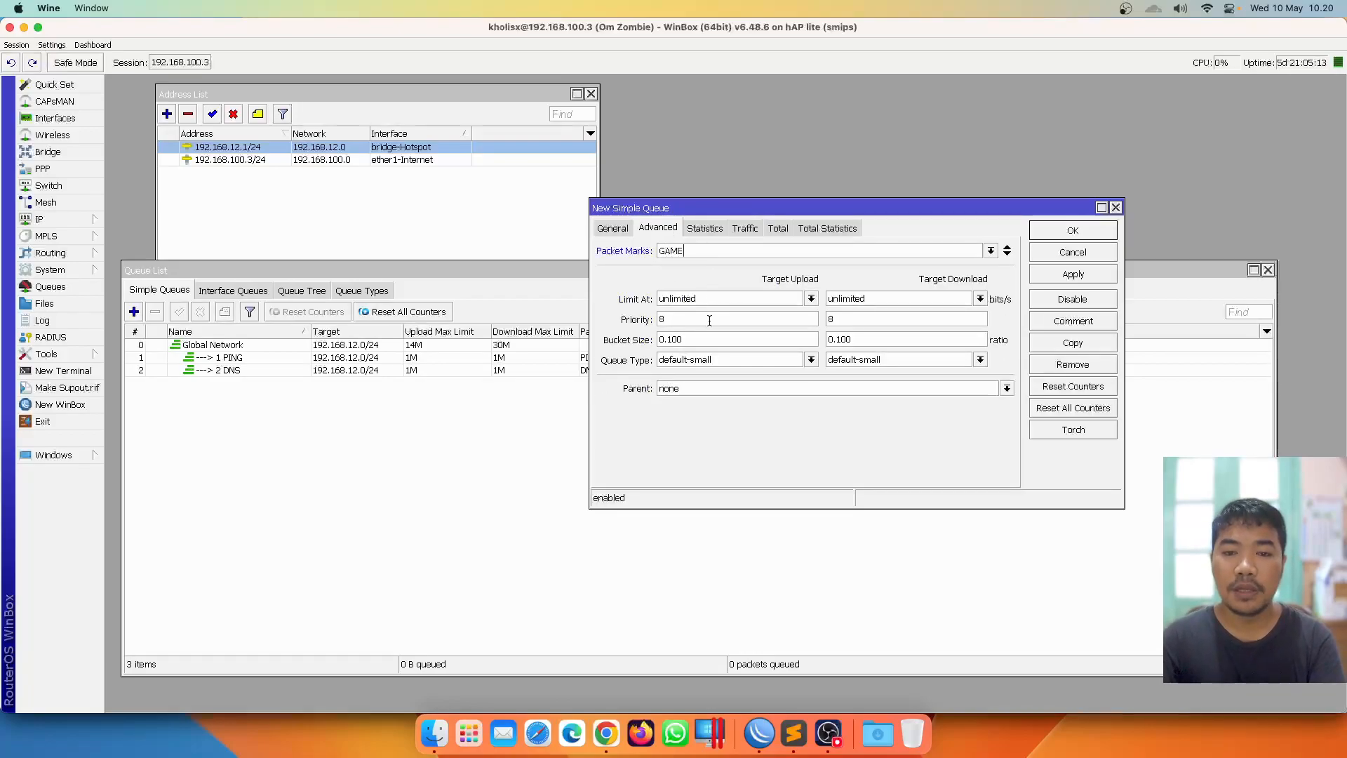
pyautogui.write('3')
# Save the GAME queue under the parent Global Network and check the limits and priorities in the list
pyautogui.click(739, 388)
pyautogui.click(723, 425)
pyautogui.click(1078, 233)
pyautogui.moveTo(413, 386); pyautogui.dragTo(450, 359)
pyautogui.moveTo(747, 357); pyautogui.dragTo(801, 366)
pyautogui.click(744, 409)
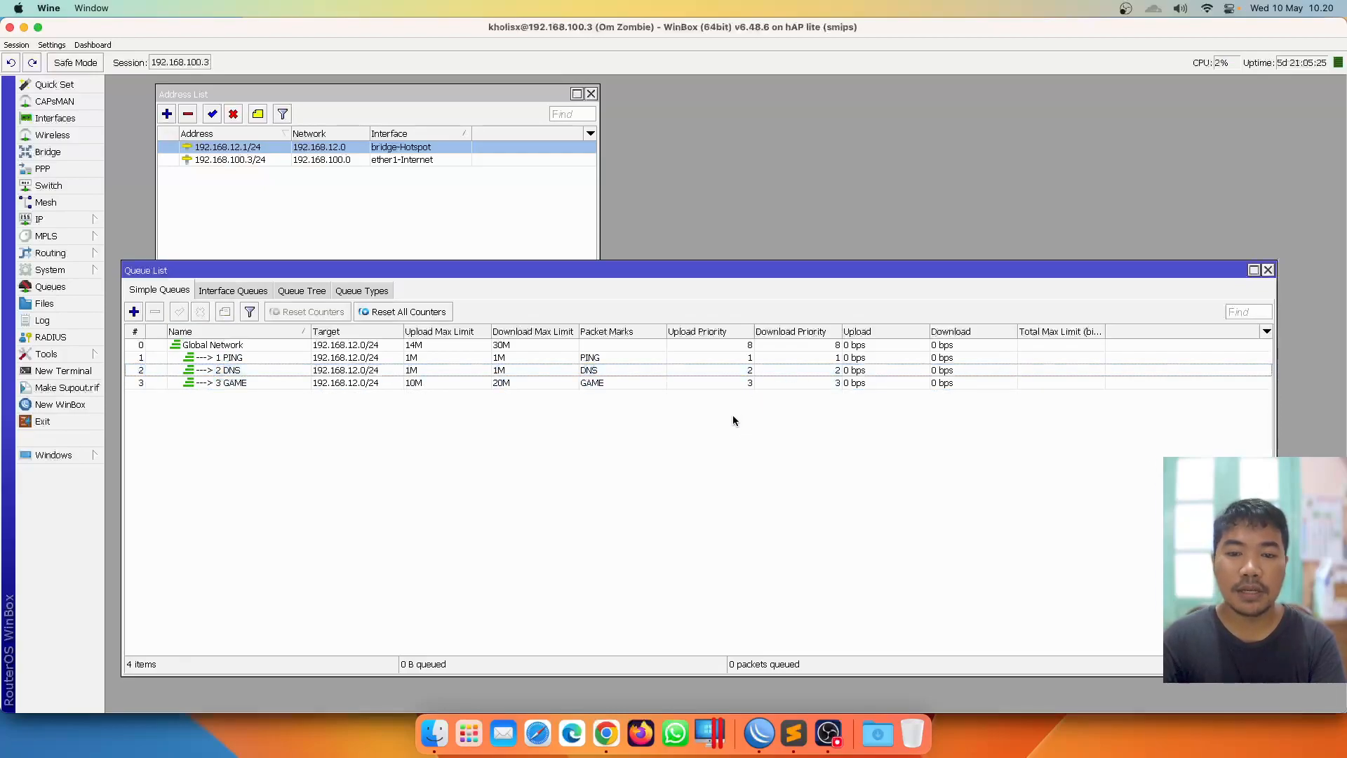
# Start a new simple queue named "---> 4 WA" with the target 192.168.12.0/24
pyautogui.click(133, 311)
pyautogui.click(612, 228)
pyautogui.write('->')
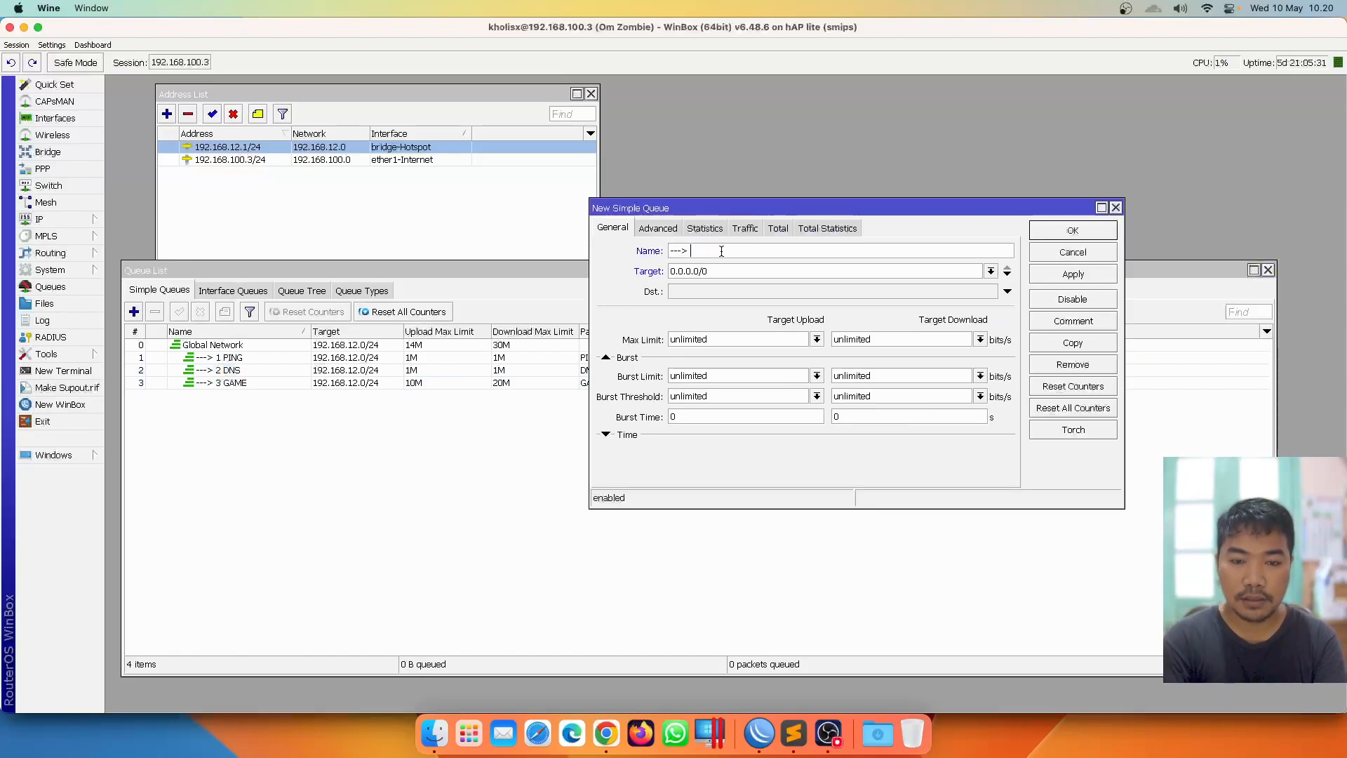
pyautogui.write(' 4 WA')
pyautogui.press('Tab')
pyautogui.write('192.168.12.0/24')
# Set the WA queue's max limit to 10M for upload and 20M for download
pyautogui.doubleClick(733, 339)
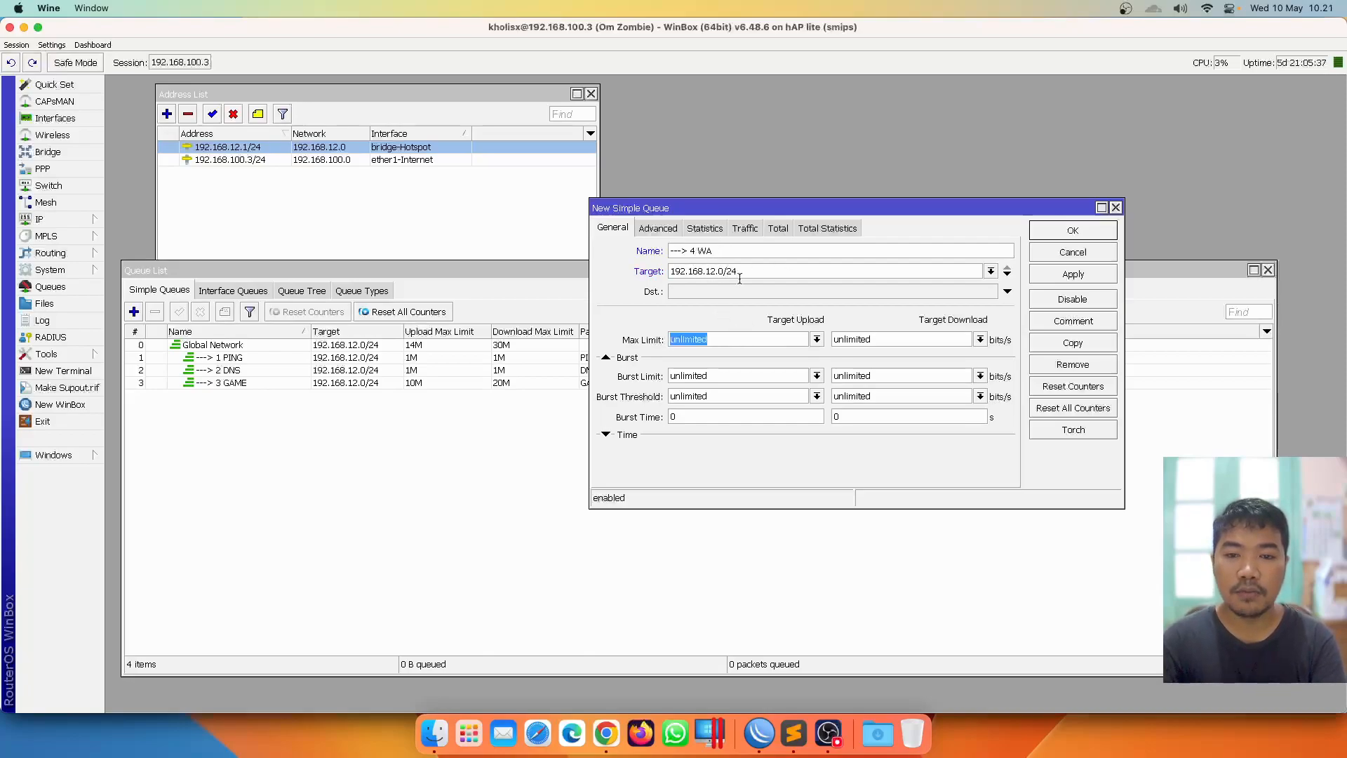
pyautogui.write('10m')
pyautogui.press('Tab')
pyautogui.write('20m')
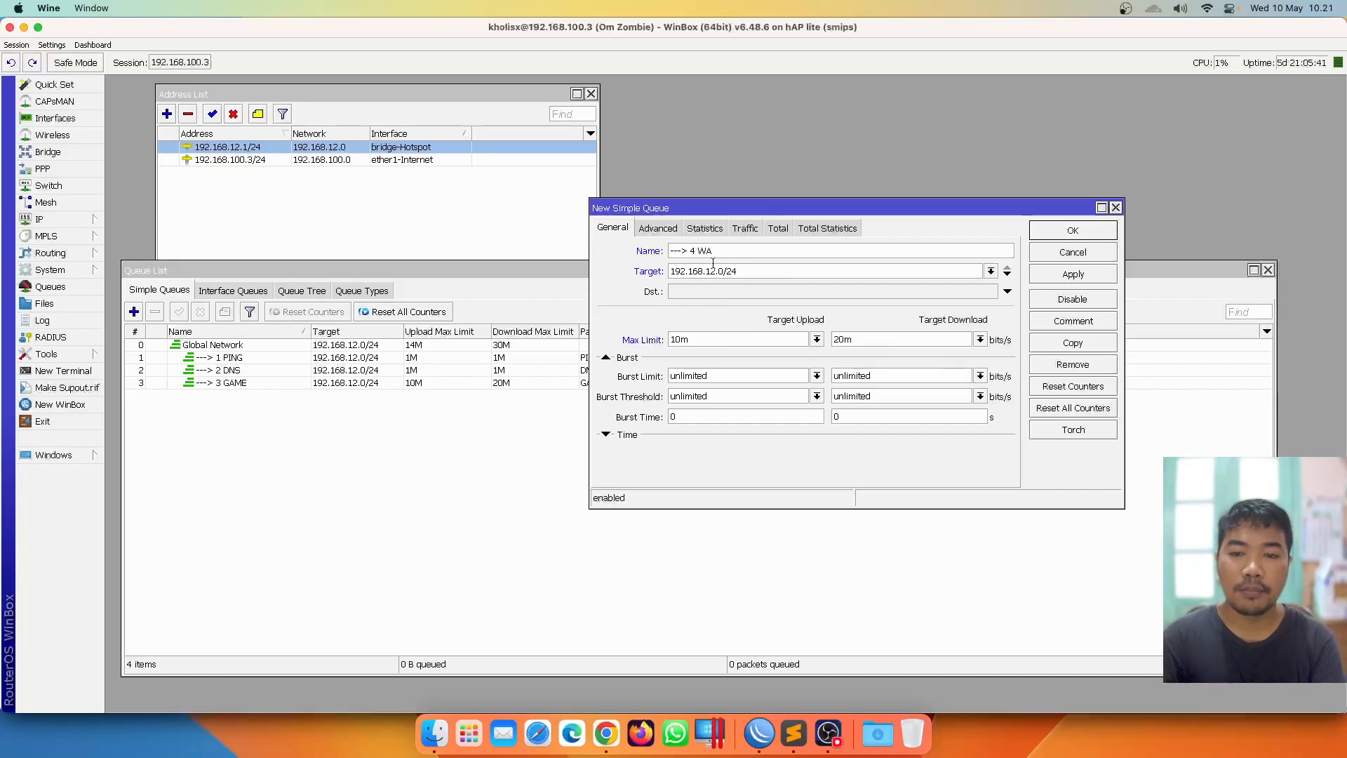
# Give the WA queue the packet mark WA and priority 4 for upload and download, and save it
pyautogui.click(660, 229)
pyautogui.click(711, 250)
pyautogui.write('WA')
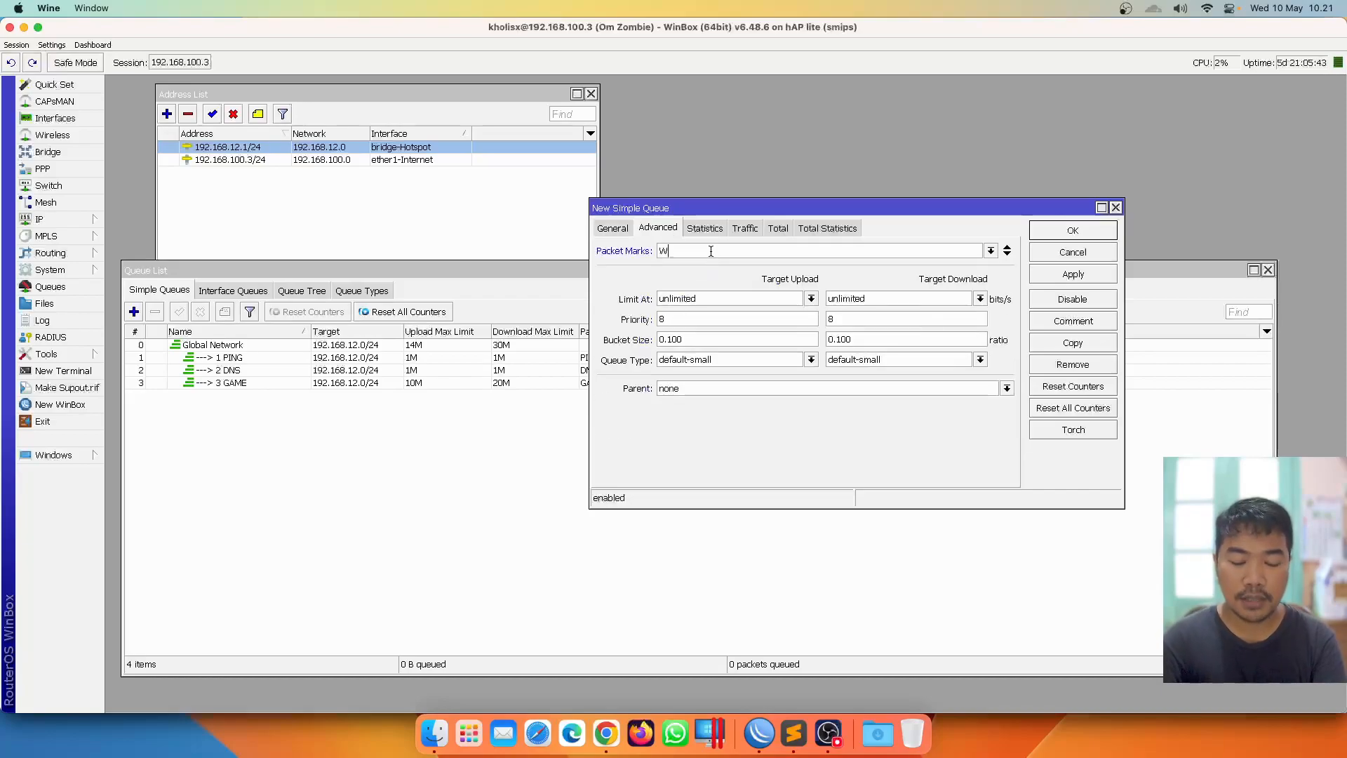
pyautogui.write('4')
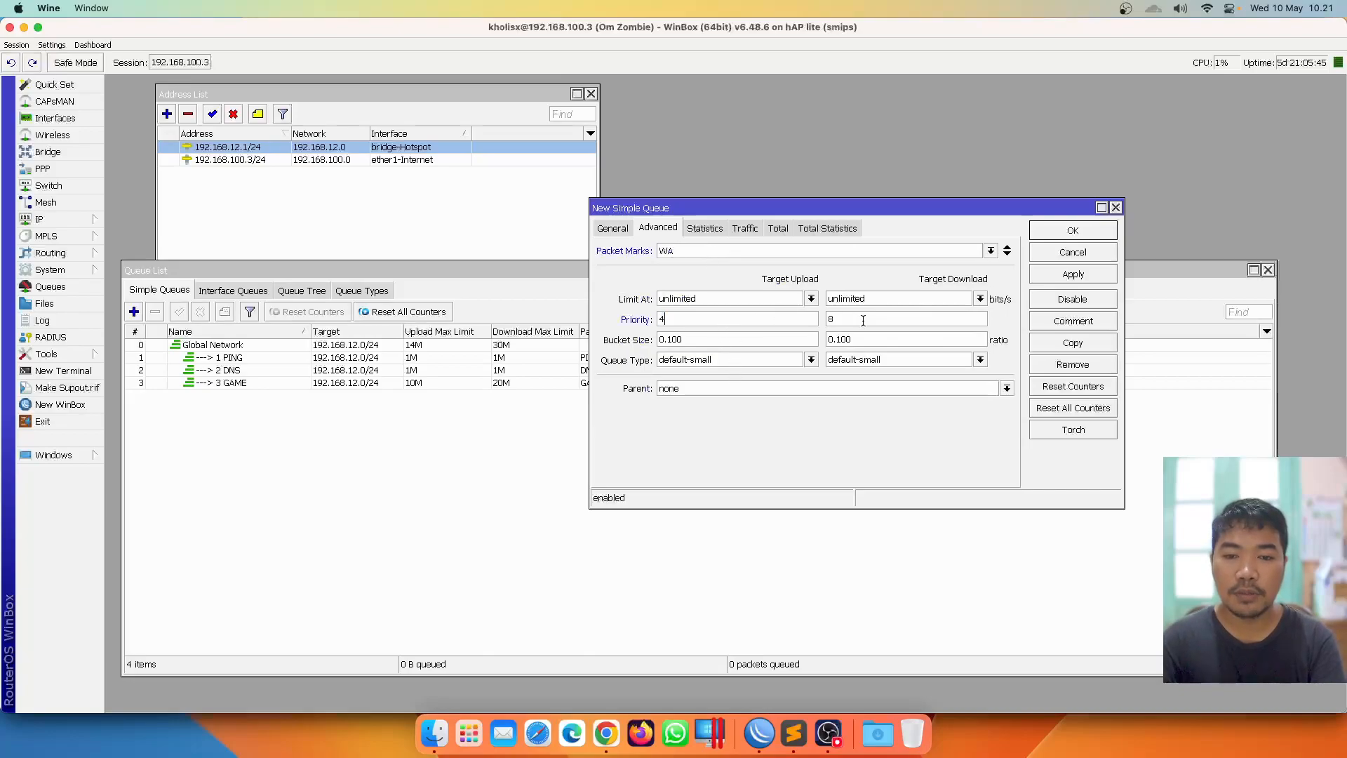
pyautogui.write('4')
pyautogui.click(1052, 233)
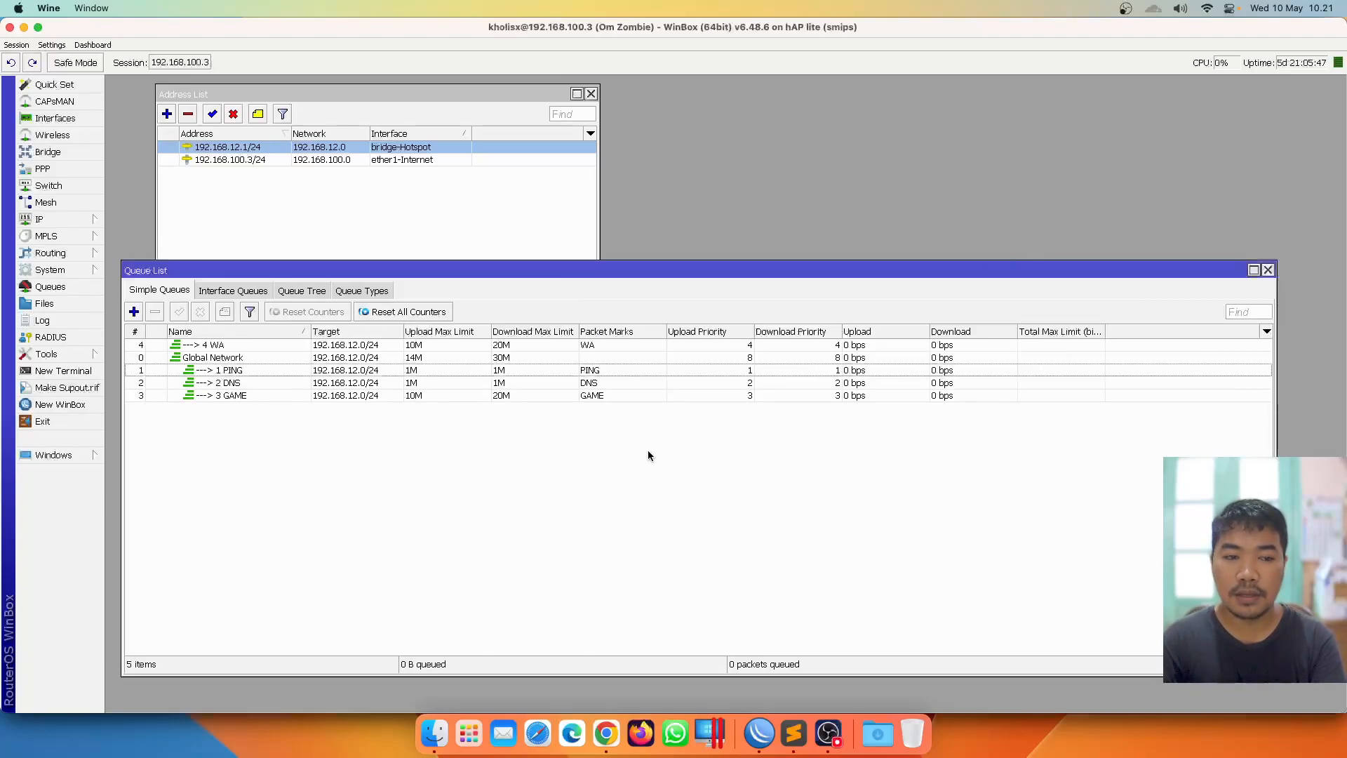
# Make Global Network the parent of the WA queue and sort the queue list by number
pyautogui.doubleClick(274, 345)
pyautogui.click(759, 388)
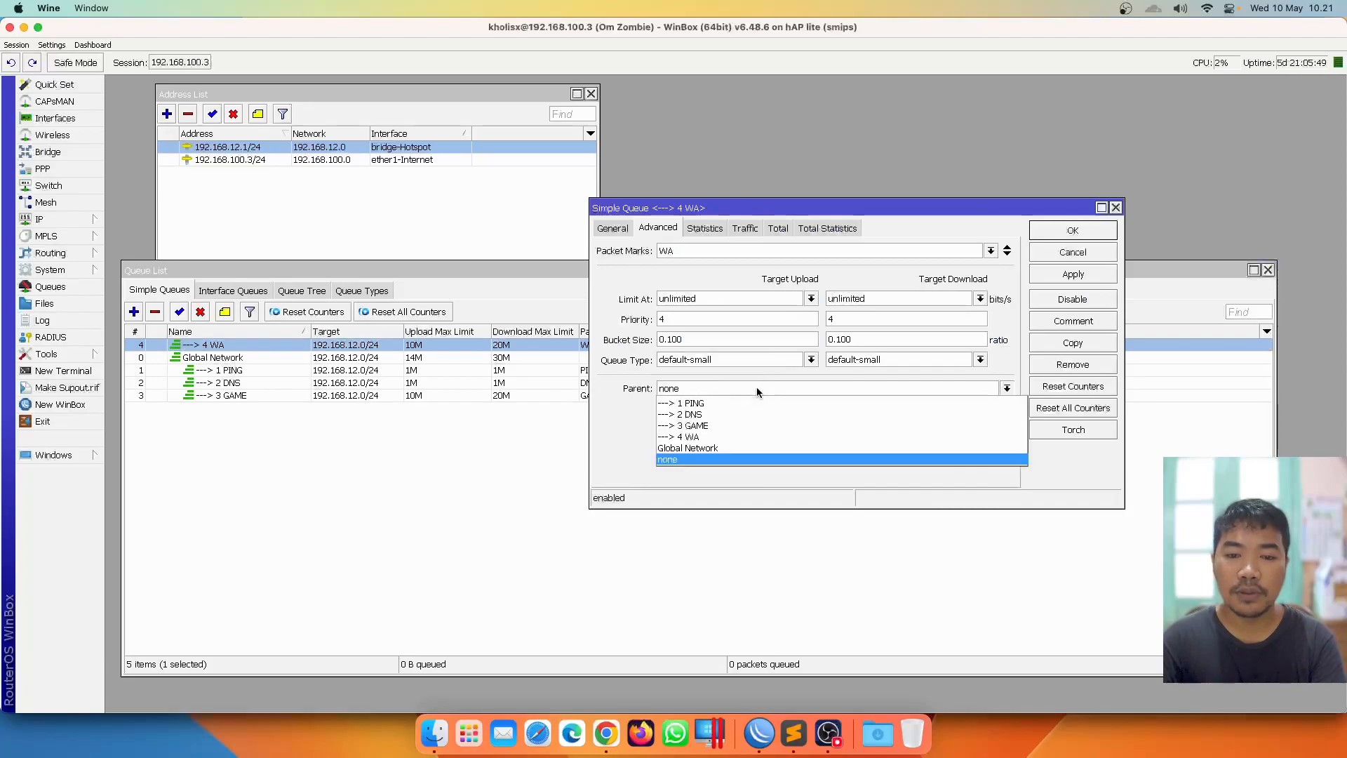
pyautogui.click(731, 448)
pyautogui.click(1042, 233)
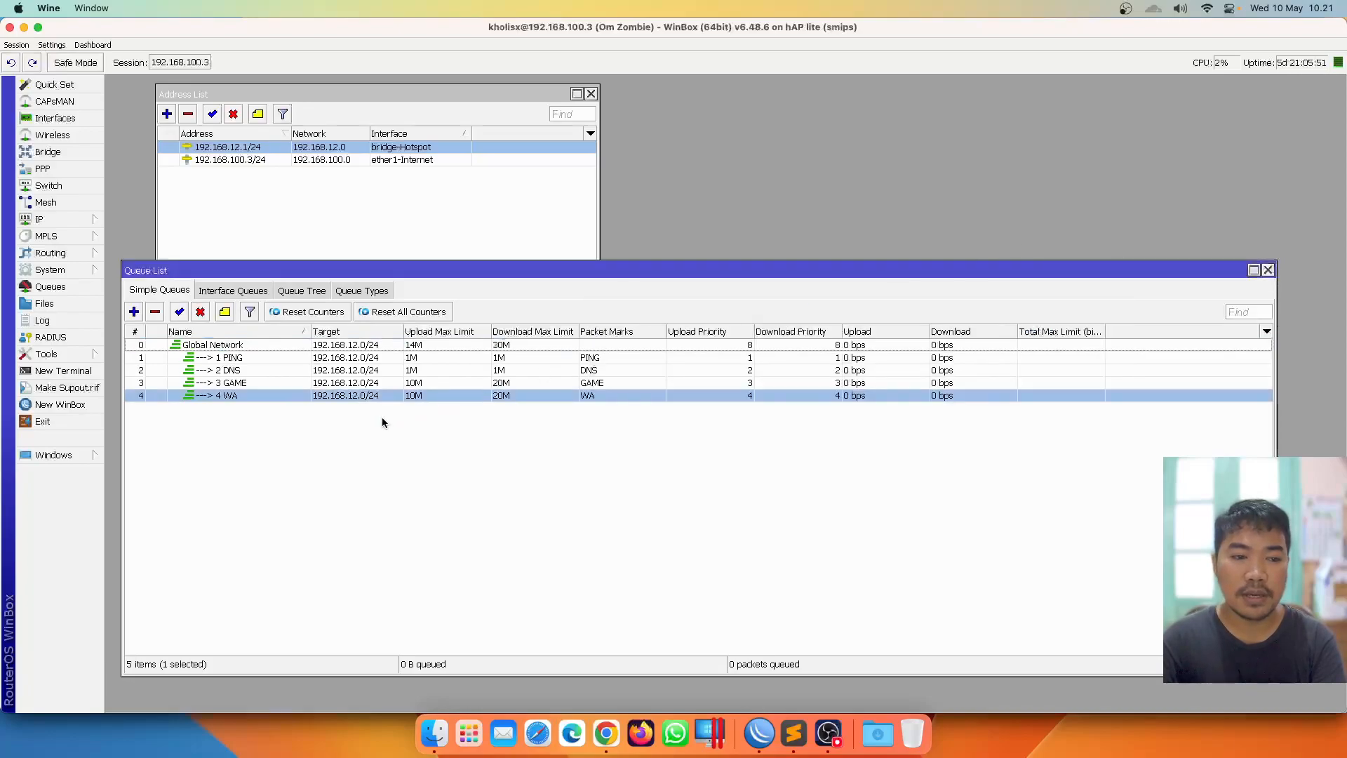
pyautogui.moveTo(255, 397); pyautogui.dragTo(256, 364)
pyautogui.click(136, 333)
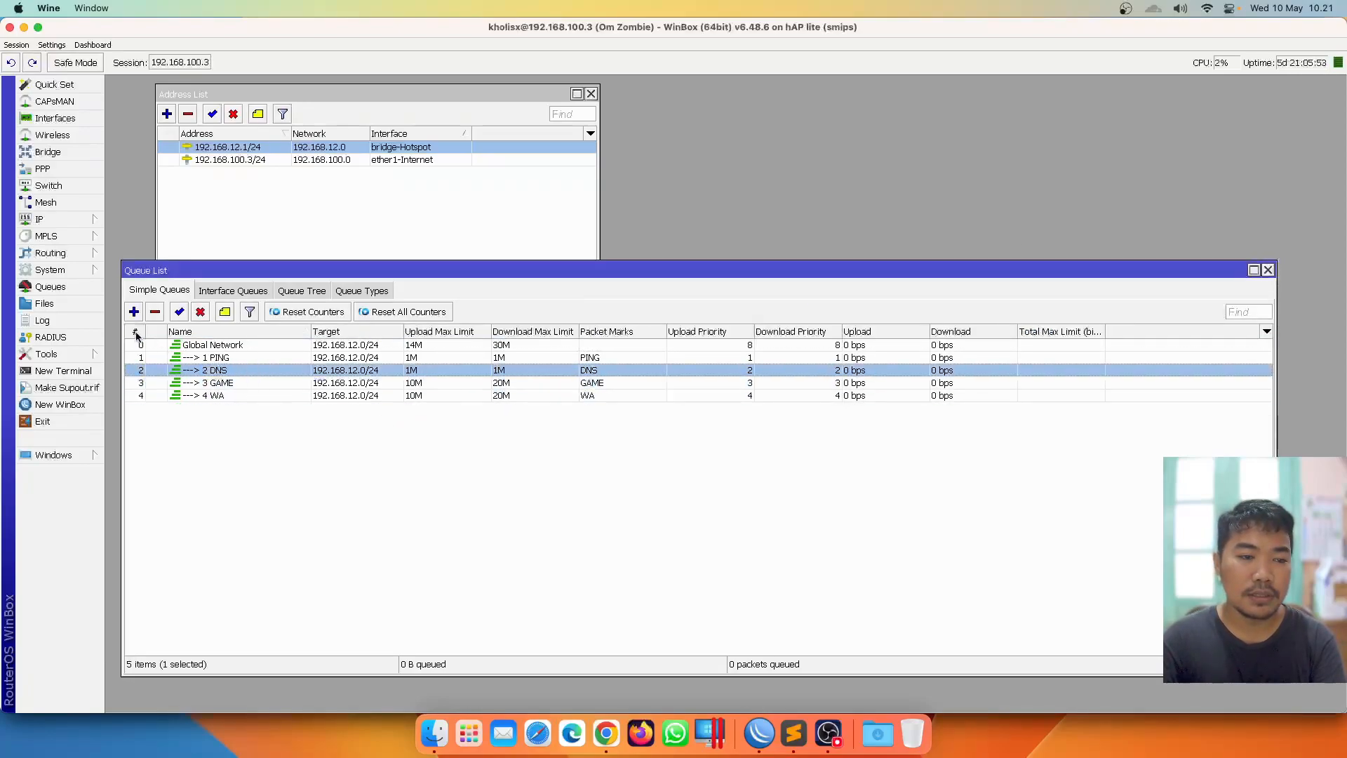
# Sort the queue list by name so the child queues are nested under Global Network
pyautogui.click(206, 332)
pyautogui.click(252, 333)
pyautogui.click(270, 442)
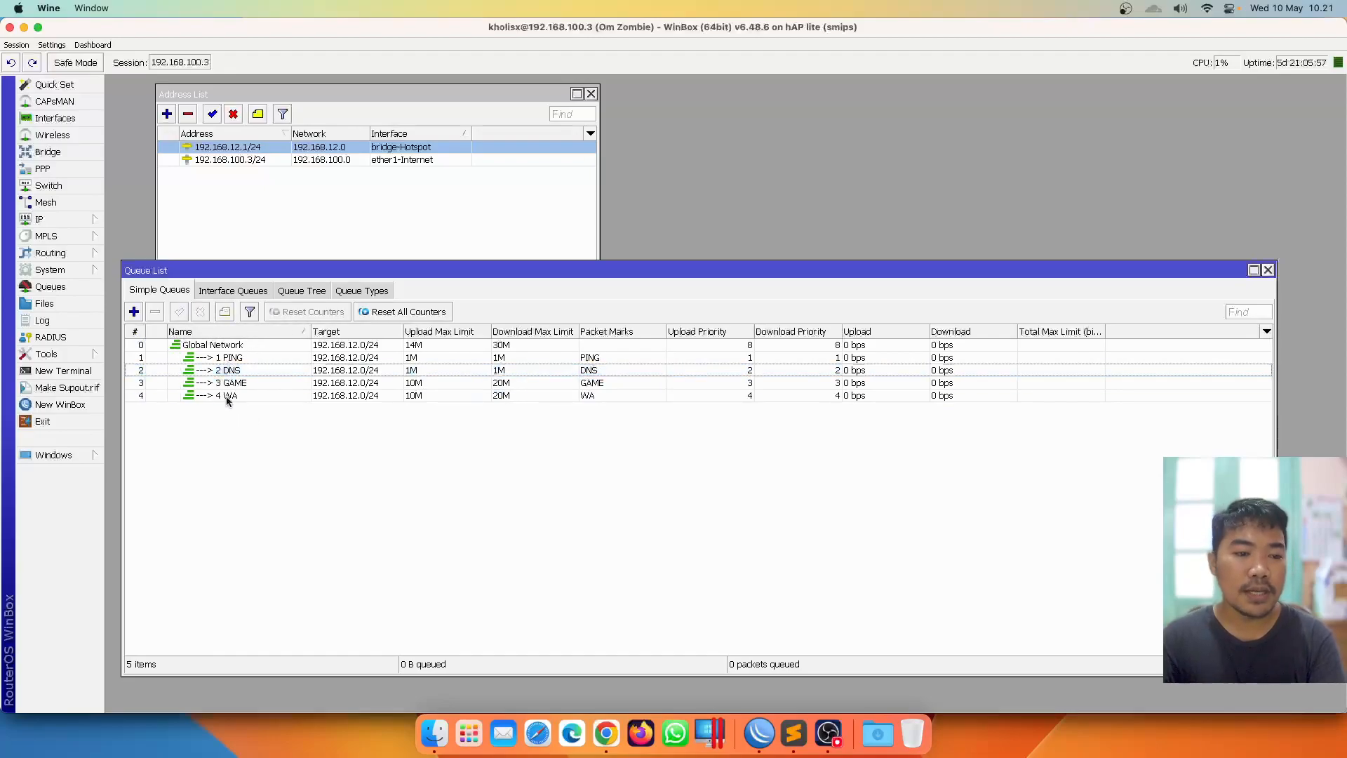
# Start a new simple queue named "Hotspot" with the target 192.168.12.0/24
pyautogui.click(134, 311)
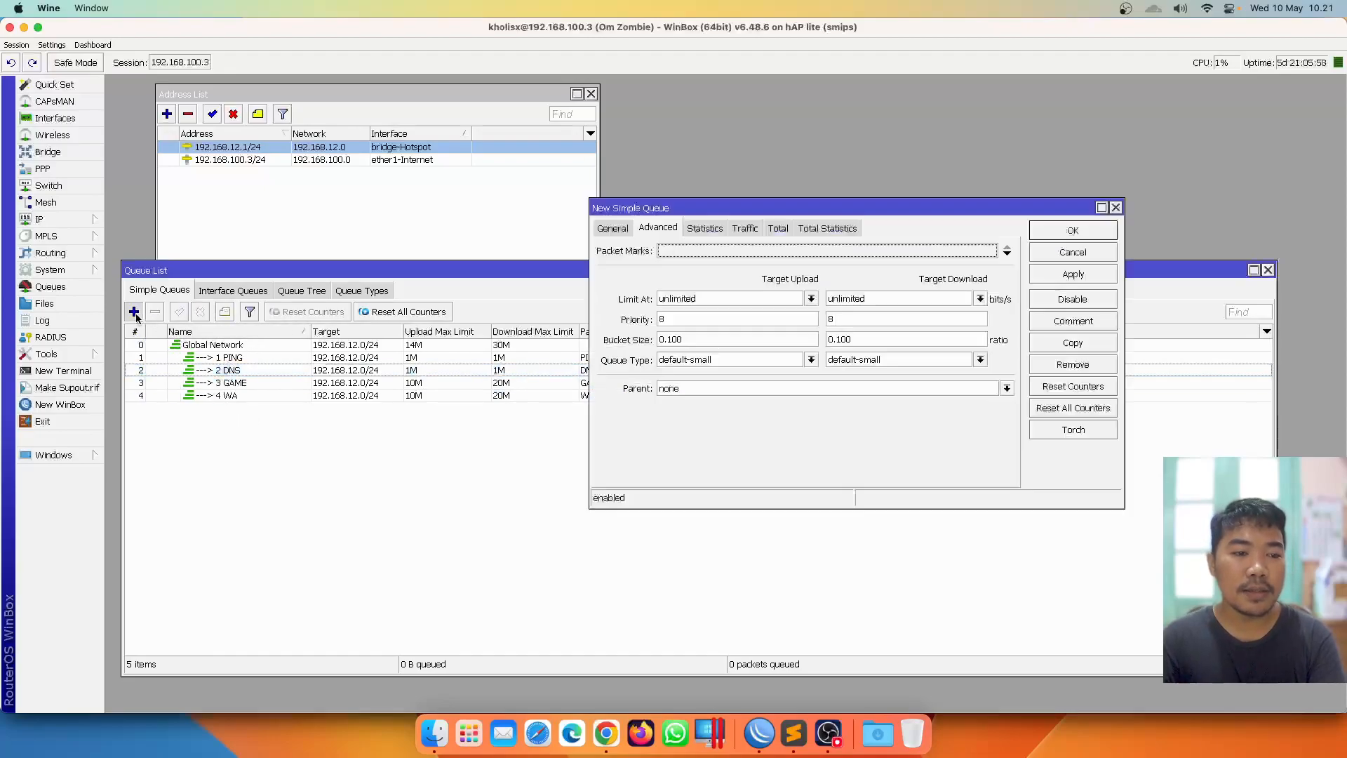
pyautogui.click(612, 228)
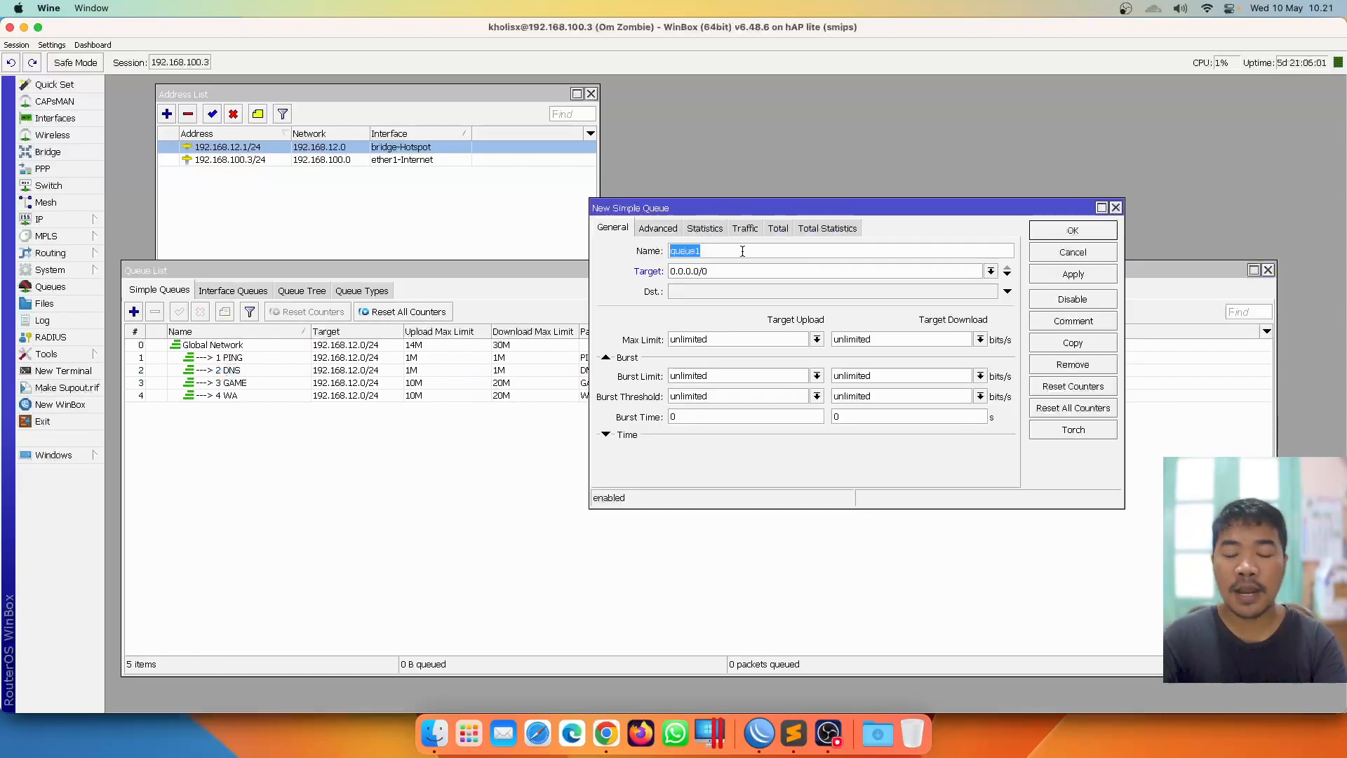
pyautogui.write('Hotspot')
pyautogui.press('Tab')
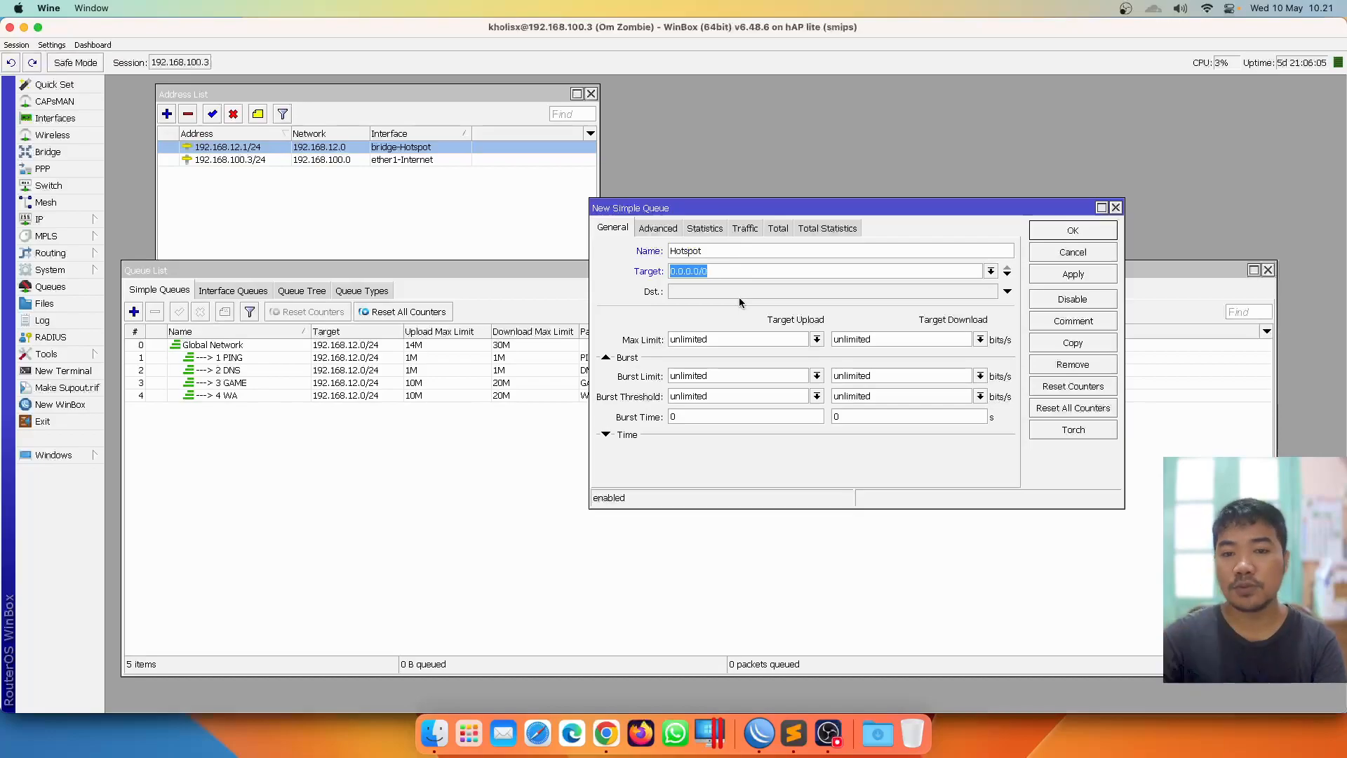
pyautogui.write('192.168.12.0')
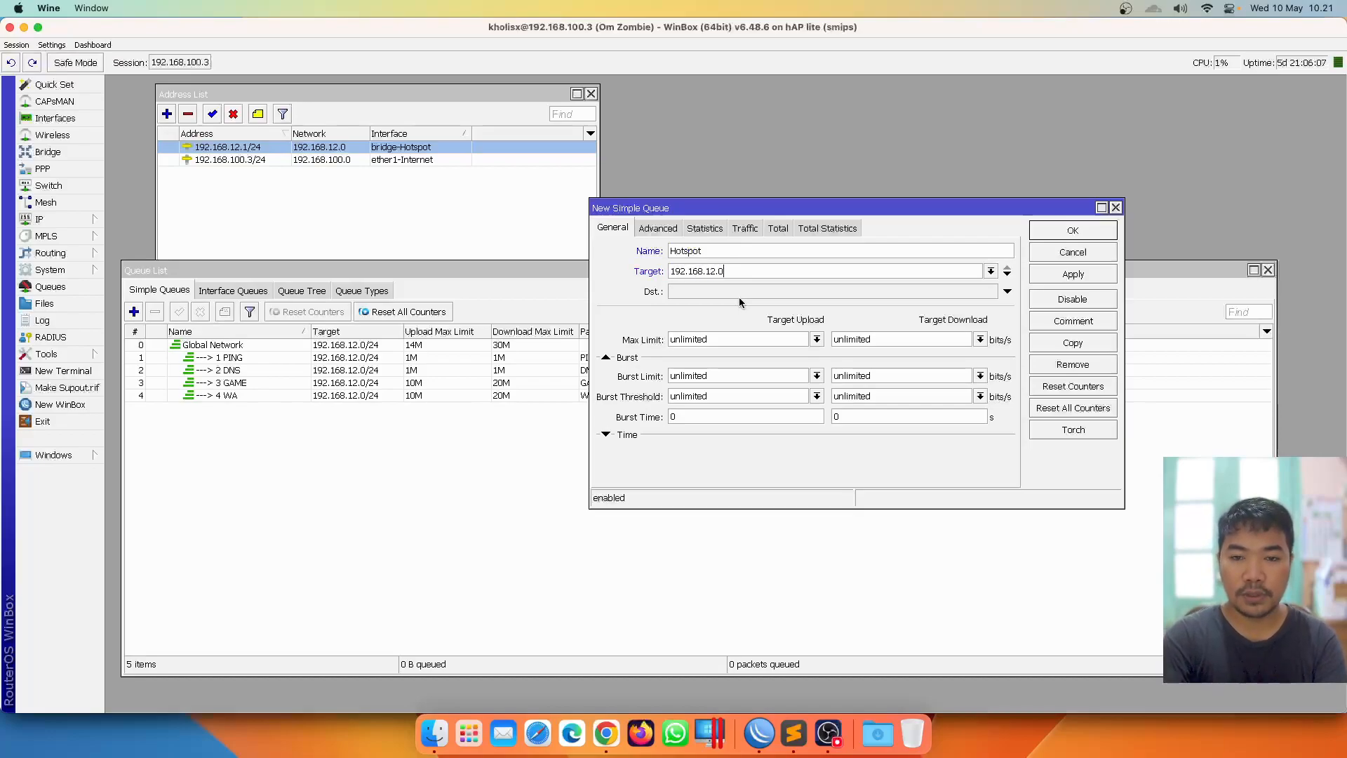
pyautogui.write('/24')
# Set the Hotspot queue's max limit to 12M for upload and 25M for download
pyautogui.doubleClick(733, 338)
pyautogui.moveTo(801, 208); pyautogui.dragTo(945, 196)
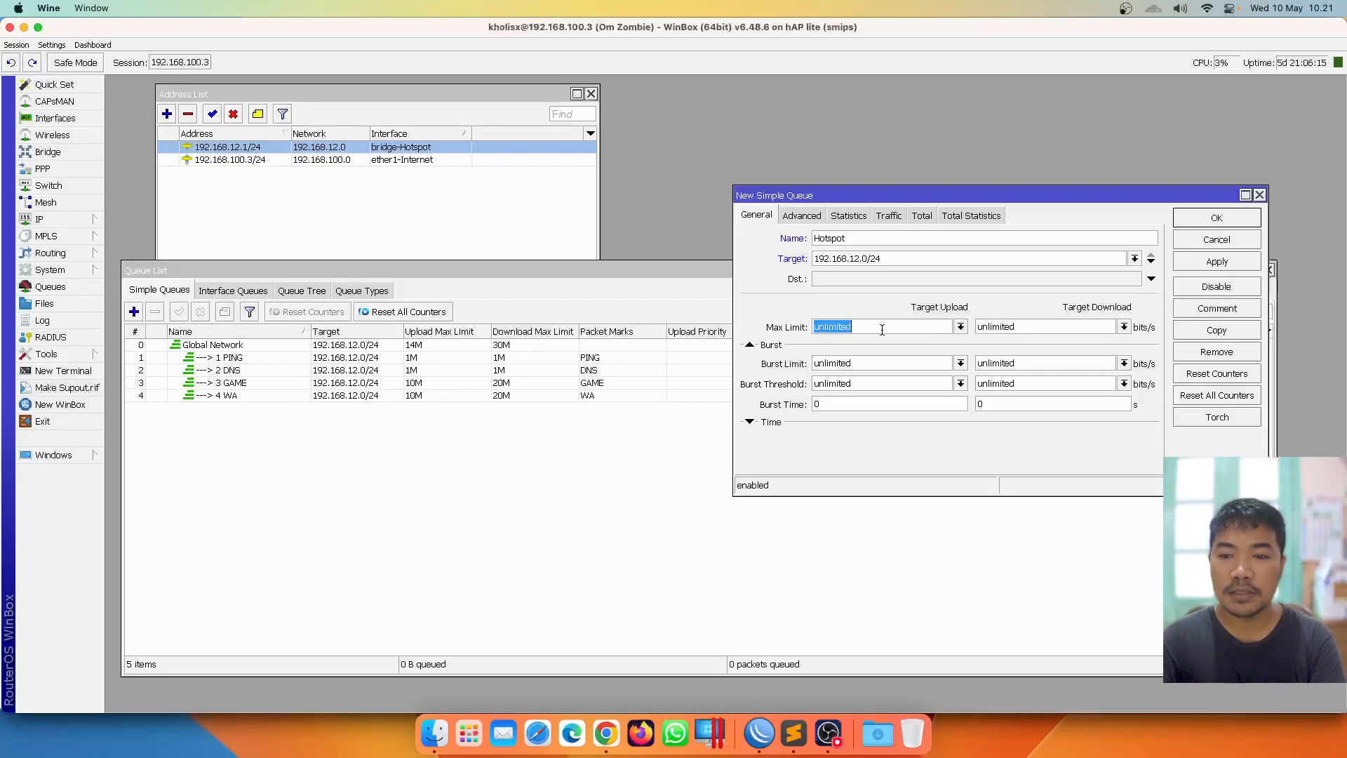
pyautogui.write('12m')
pyautogui.press('Tab')
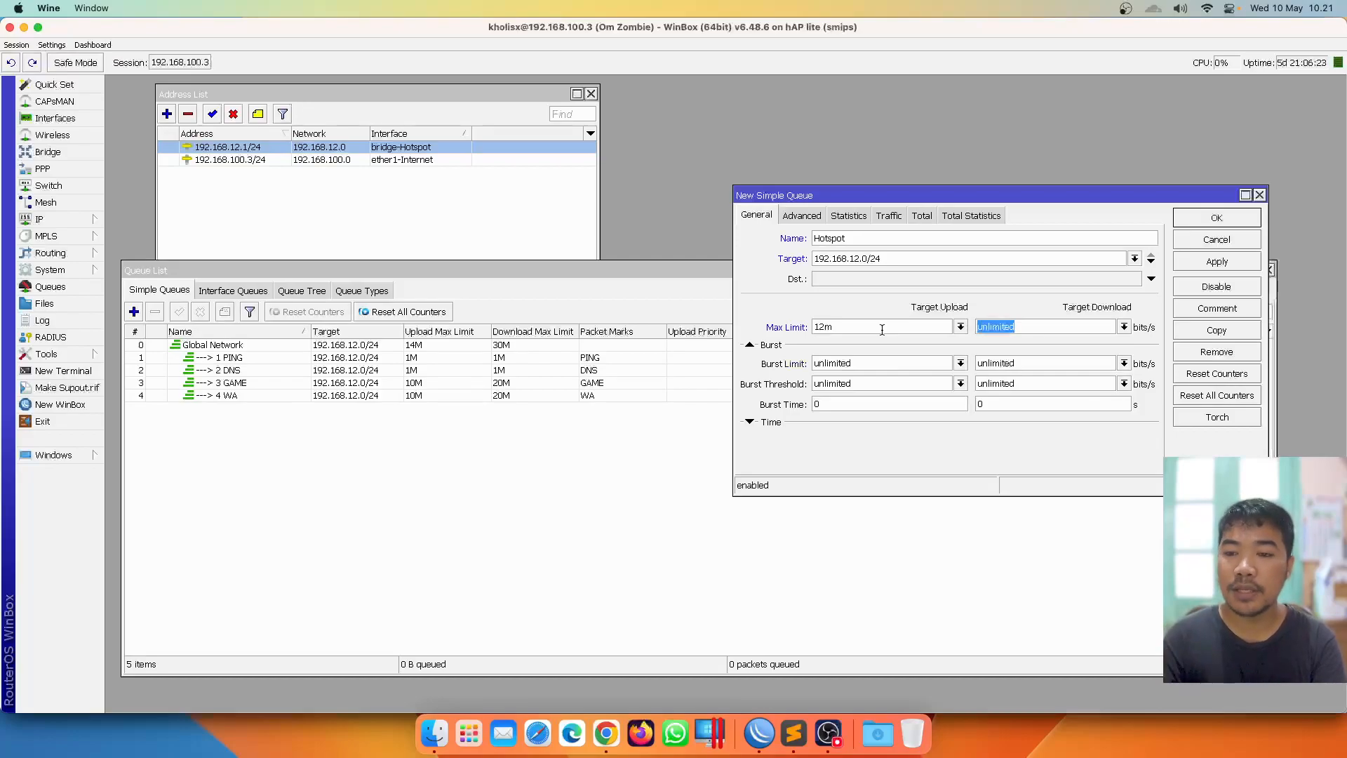
pyautogui.write('25m')
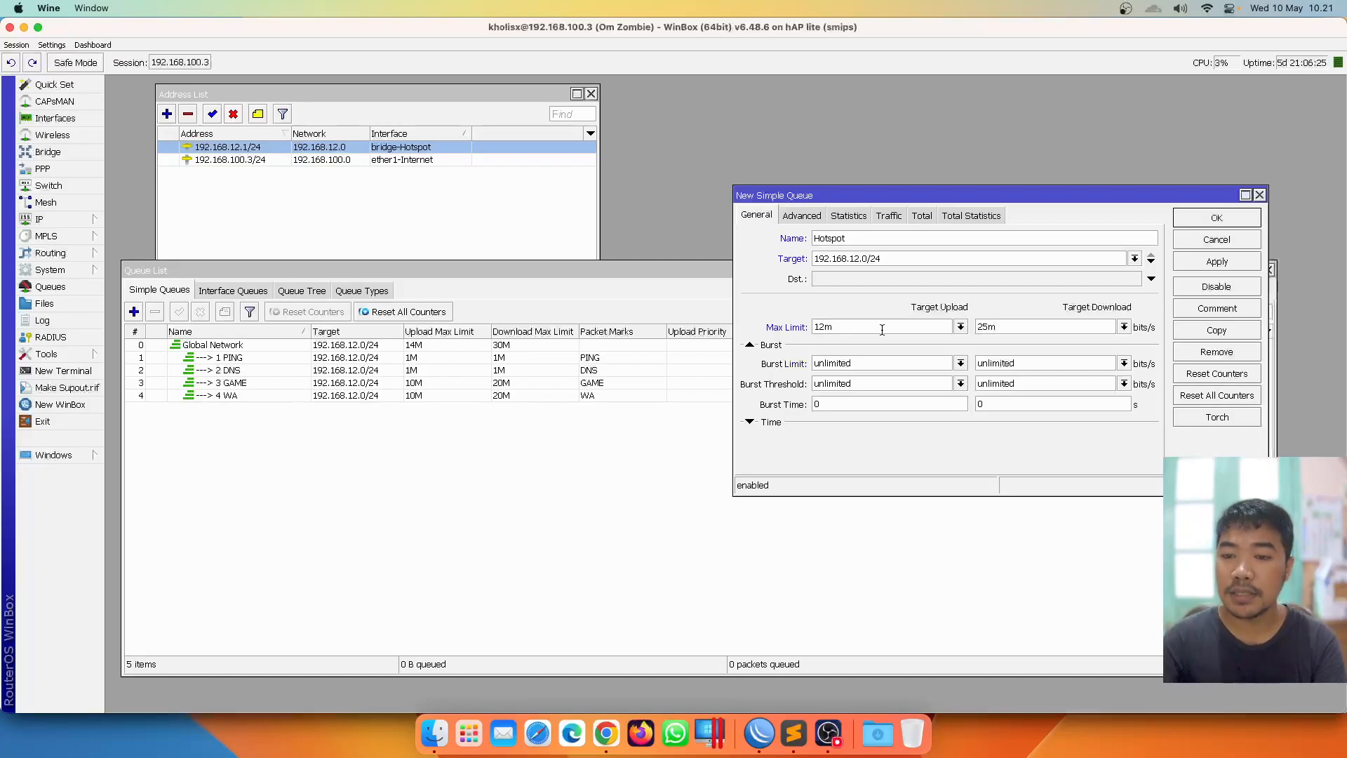
# Give the Hotspot queue priority 5 for both upload and download
pyautogui.click(800, 216)
pyautogui.click(861, 304)
pyautogui.write('5')
pyautogui.press('Tab')
pyautogui.write('5')
# Leave the Hotspot queue's packet mark empty, make Global Network its parent and save the queue
pyautogui.click(842, 238)
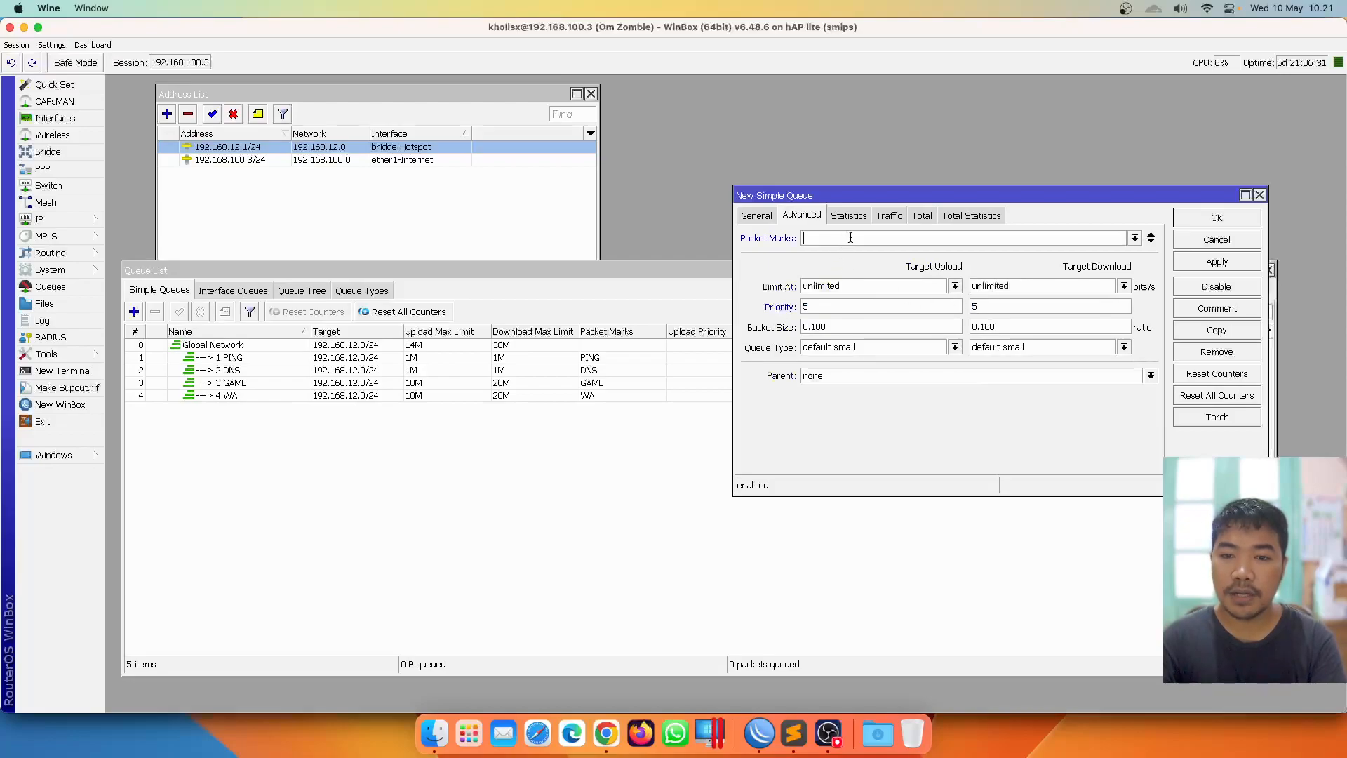
pyautogui.click(847, 374)
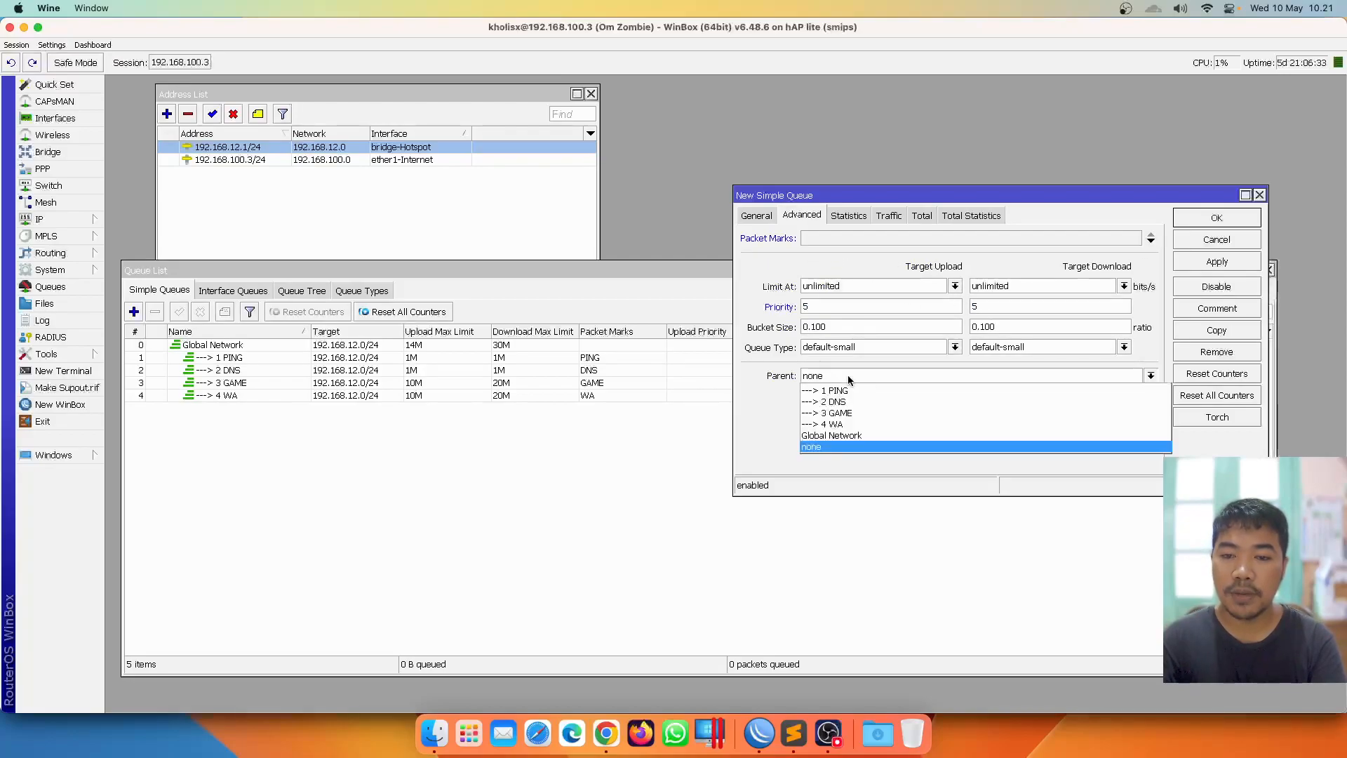
pyautogui.click(850, 436)
pyautogui.click(1225, 221)
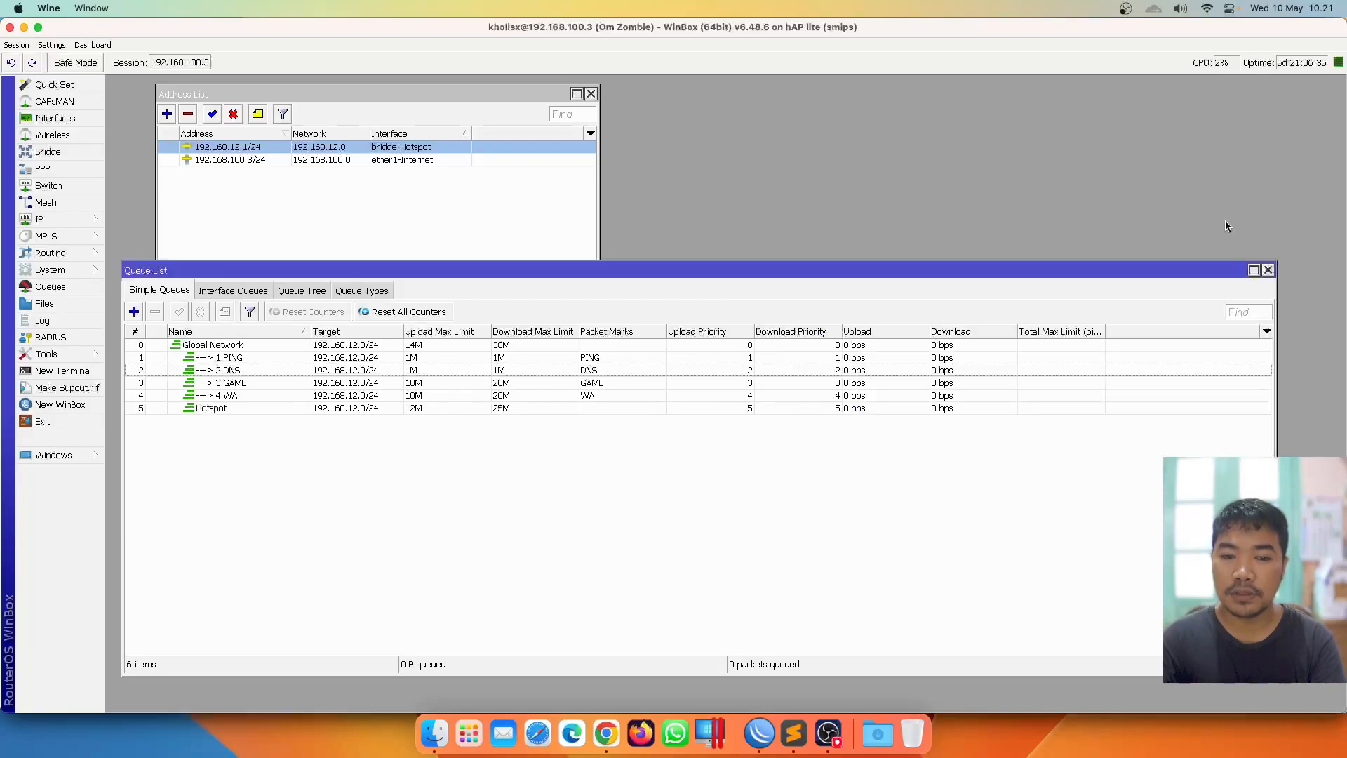
# Review the Hotspot queue alongside the other child queues and the Global Network parent
pyautogui.click(259, 395)
pyautogui.click(267, 372)
pyautogui.click(267, 393)
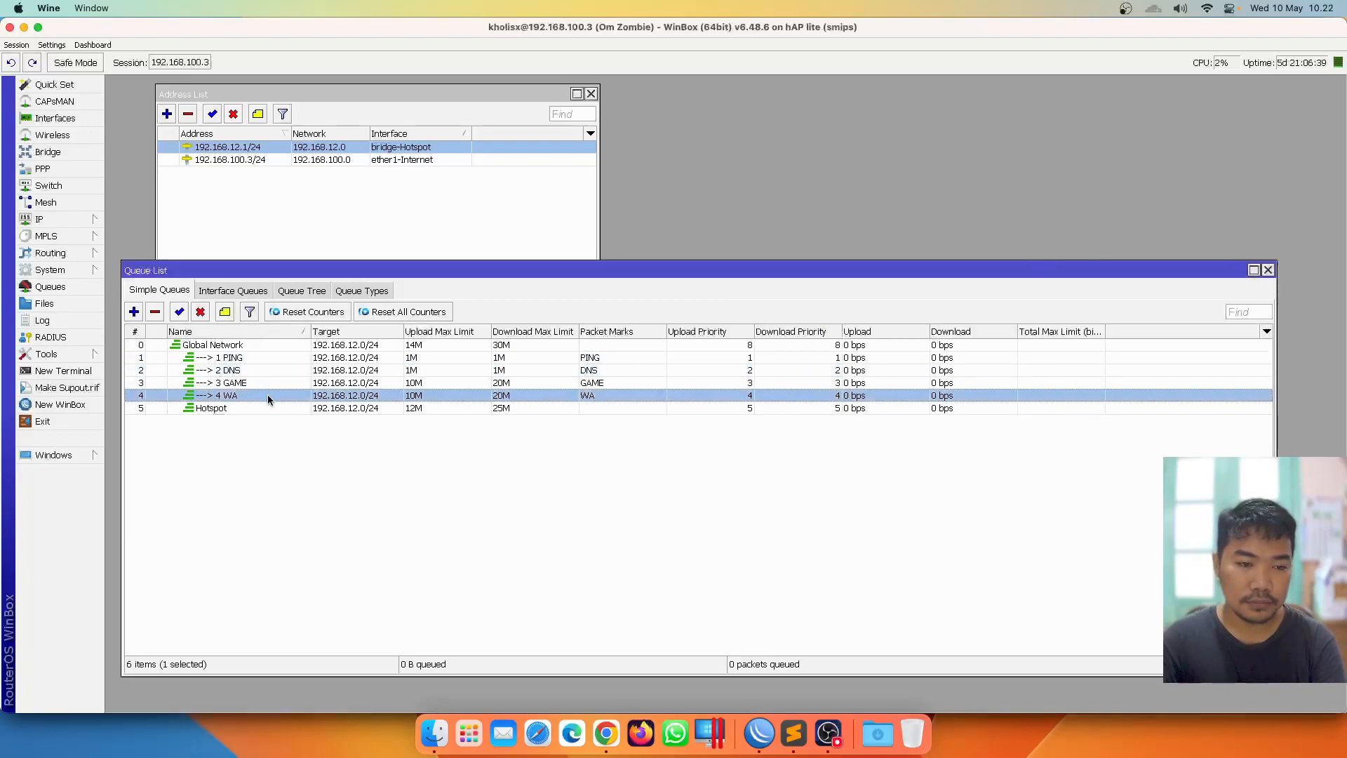
pyautogui.click(267, 408)
pyautogui.click(611, 487)
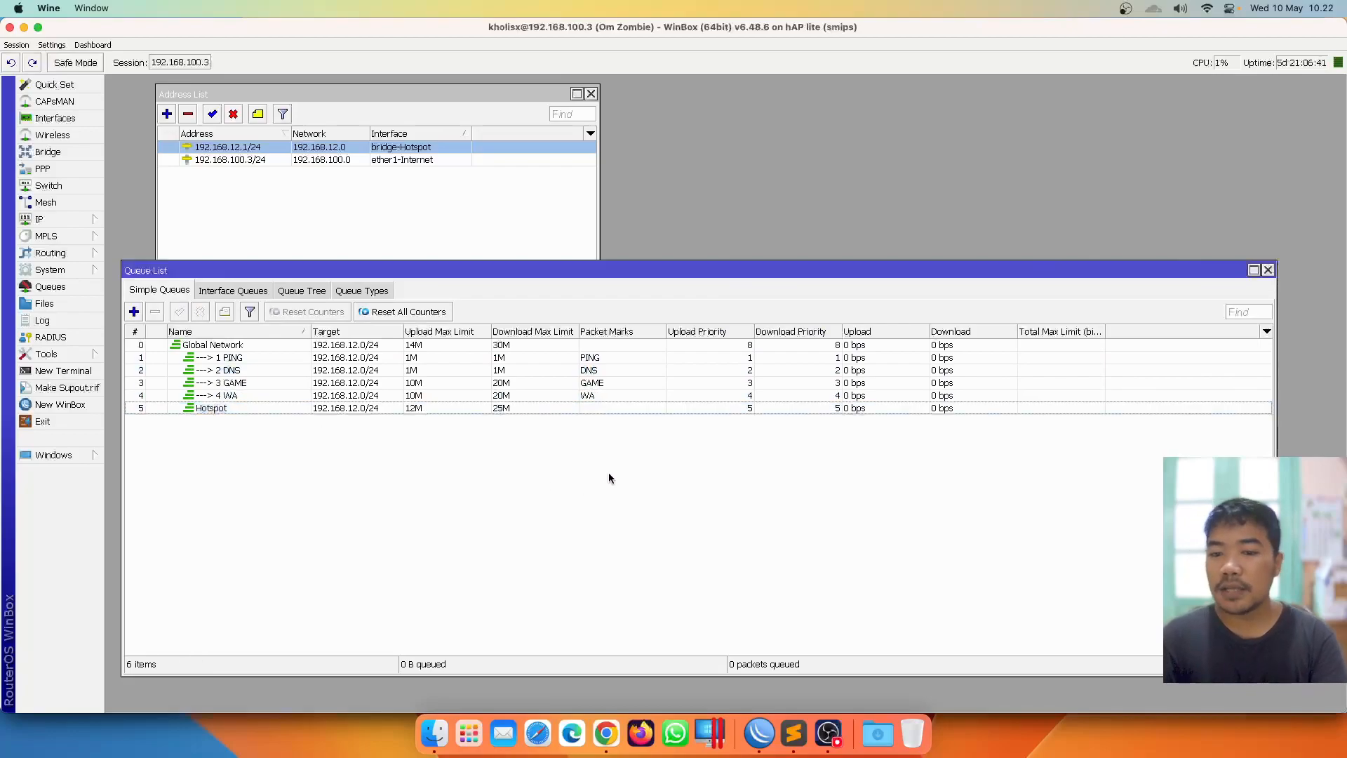
pyautogui.moveTo(395, 272); pyautogui.dragTo(396, 252)
pyautogui.click(263, 339)
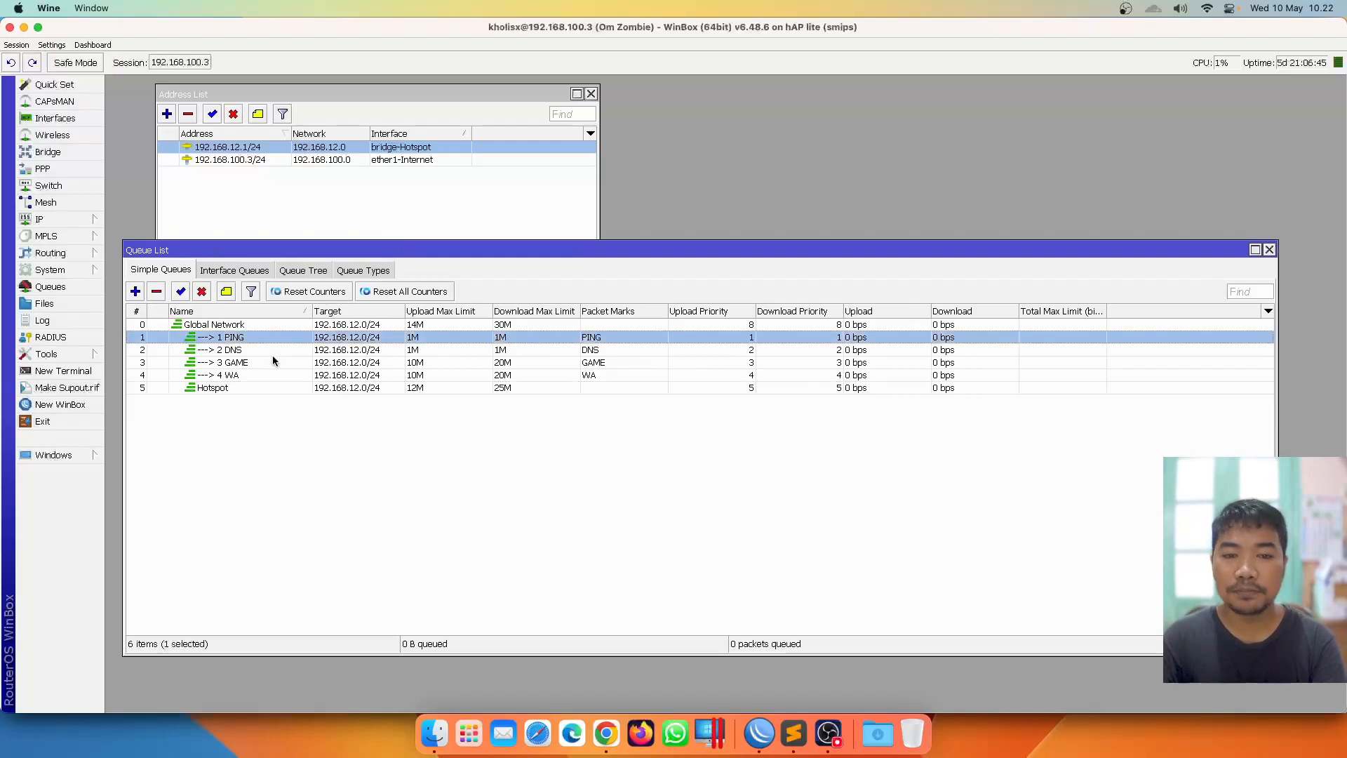
pyautogui.click(284, 361)
pyautogui.click(169, 325)
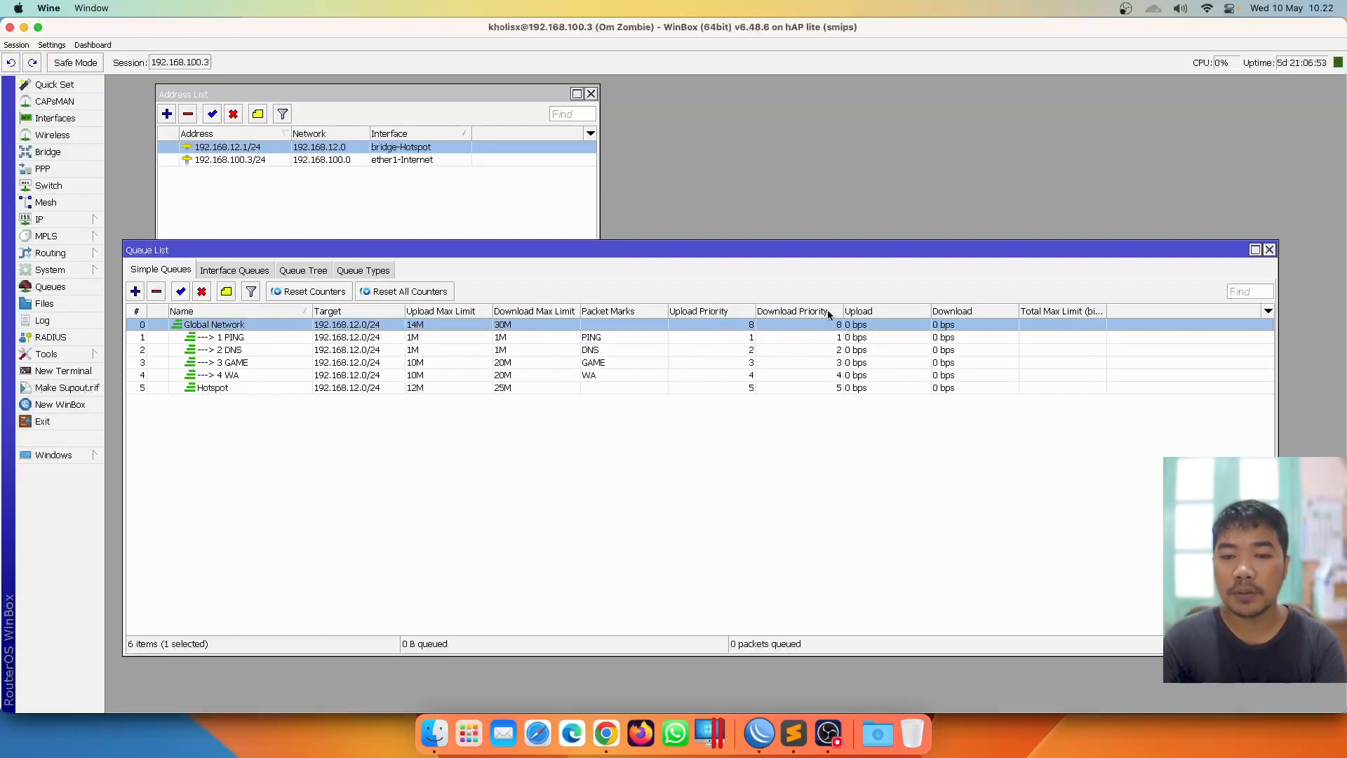
# Go through the child queues from PING to Hotspot and check the order of their upload and download priorities
pyautogui.click(245, 338)
pyautogui.click(248, 350)
pyautogui.click(251, 361)
pyautogui.click(251, 374)
pyautogui.click(248, 386)
pyautogui.click(250, 374)
pyautogui.click(253, 362)
pyautogui.click(258, 349)
pyautogui.click(277, 336)
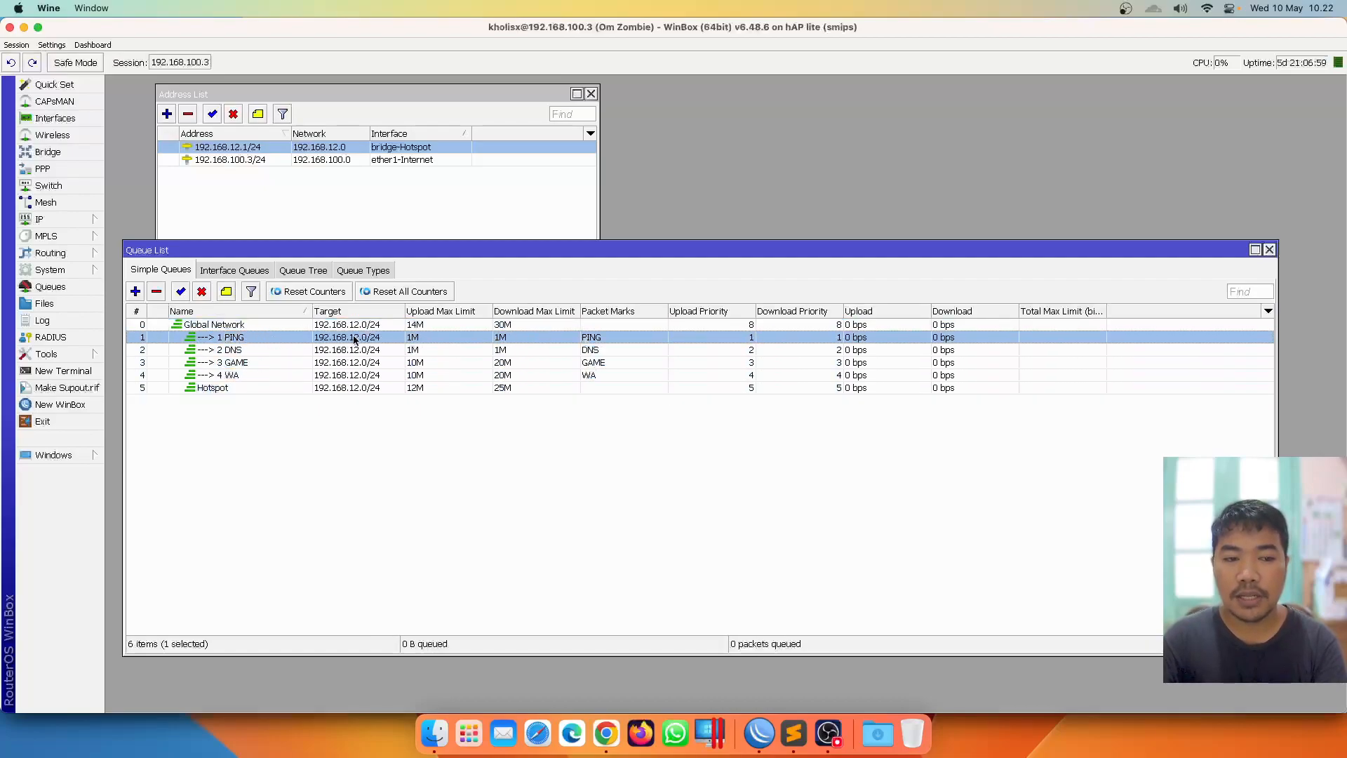
pyautogui.click(773, 353)
pyautogui.click(771, 362)
pyautogui.click(773, 376)
pyautogui.click(773, 385)
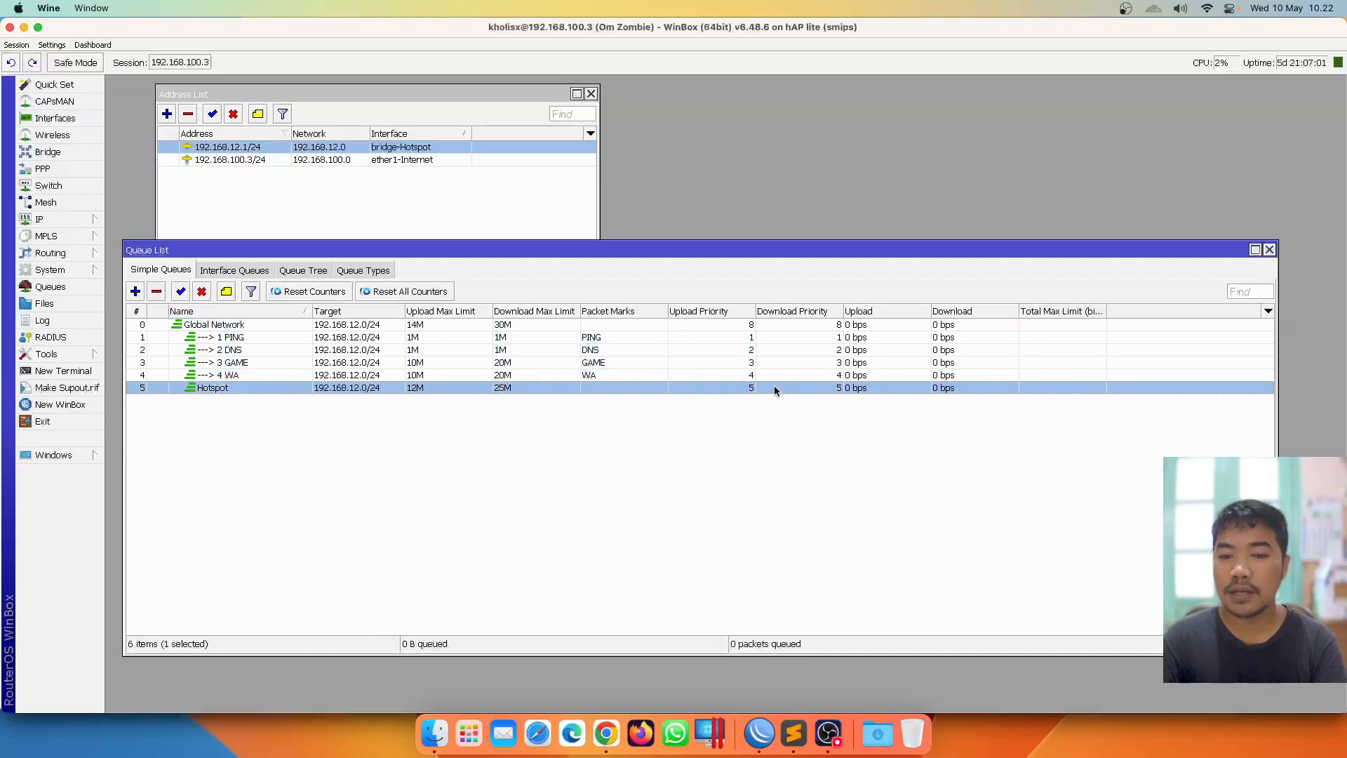
# Compare the max limits of Global Network and Hotspot, and the priorities of GAME, WA and Hotspot
pyautogui.click(508, 326)
pyautogui.click(516, 389)
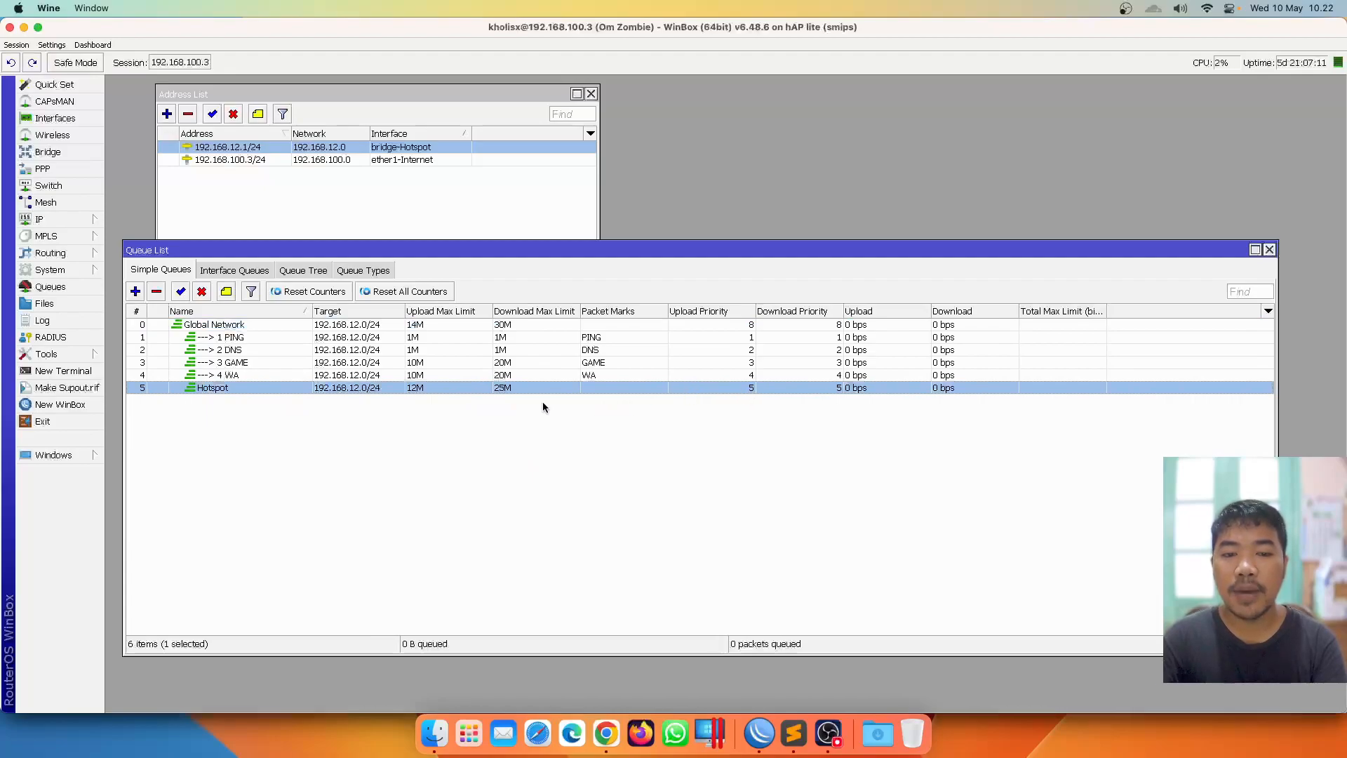
pyautogui.click(416, 362)
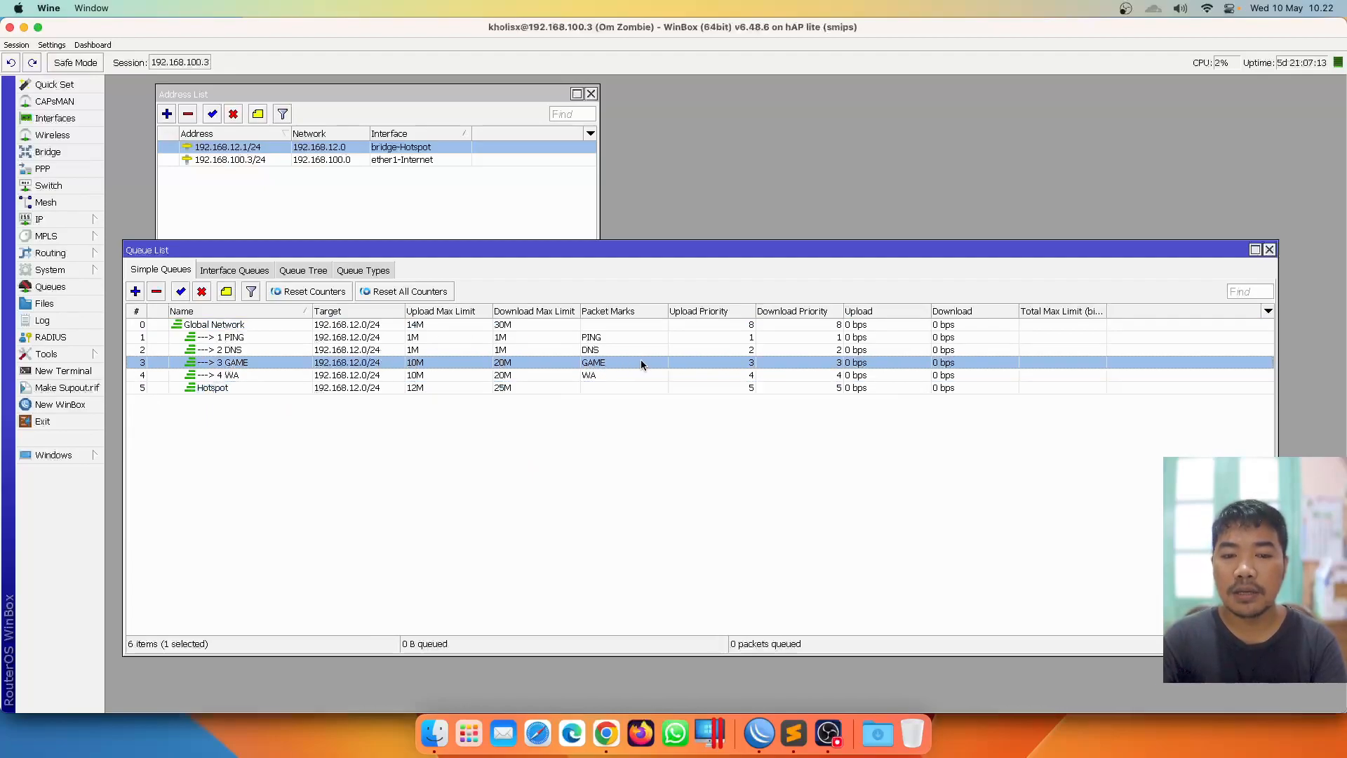
pyautogui.click(755, 388)
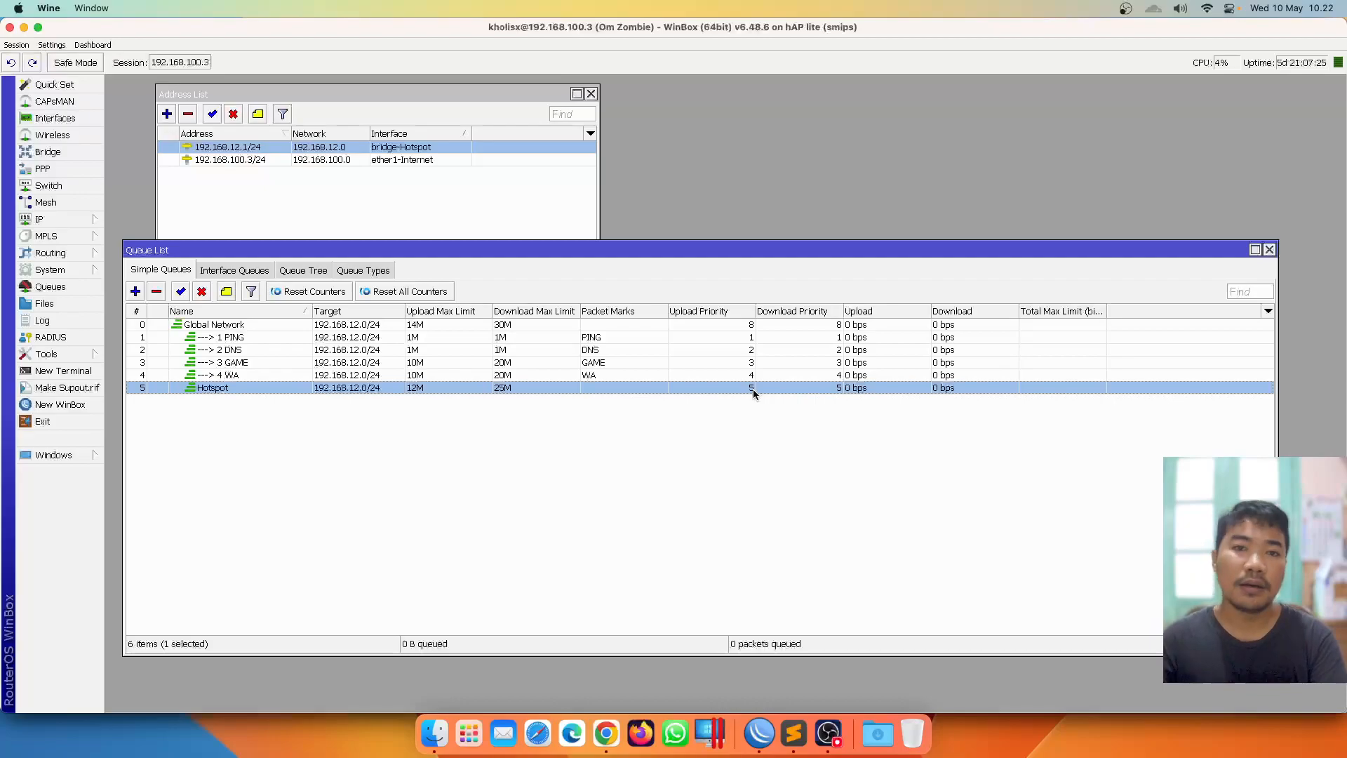
pyautogui.click(774, 362)
pyautogui.click(773, 377)
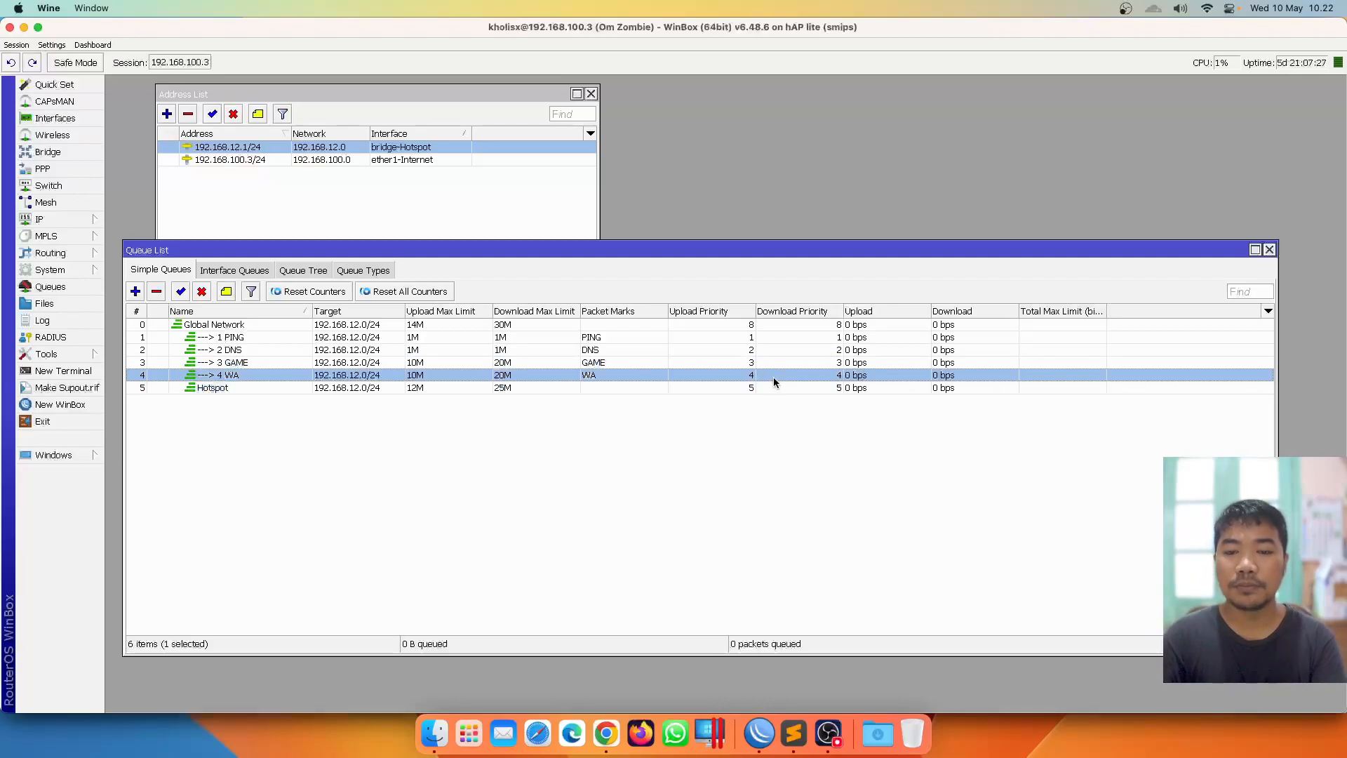
pyautogui.click(775, 364)
pyautogui.click(774, 376)
pyautogui.click(774, 388)
pyautogui.click(768, 339)
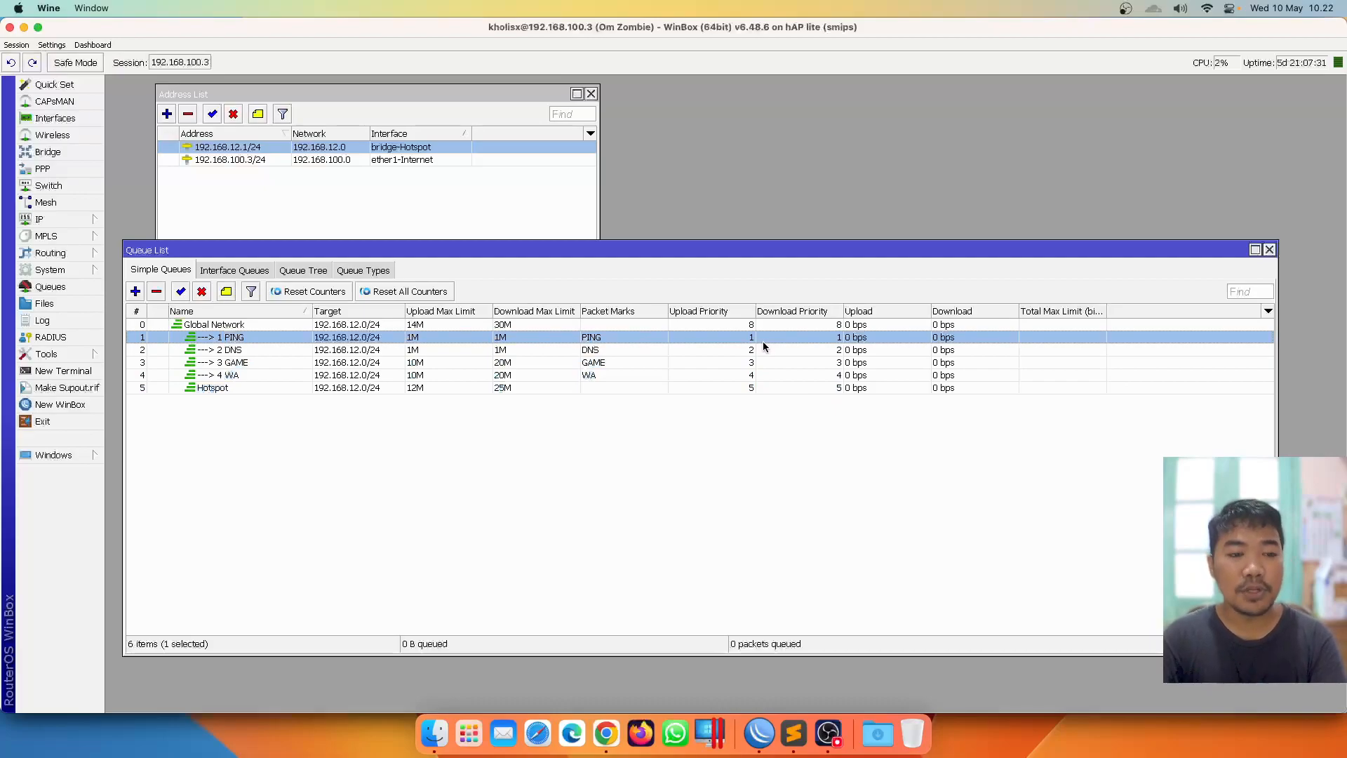
pyautogui.click(765, 346)
# Examine the packet marks of the PING, DNS, GAME and WA queues in relation to the Hotspot queue and Global Network
pyautogui.click(585, 339)
pyautogui.click(660, 353)
pyautogui.click(658, 363)
pyautogui.click(655, 374)
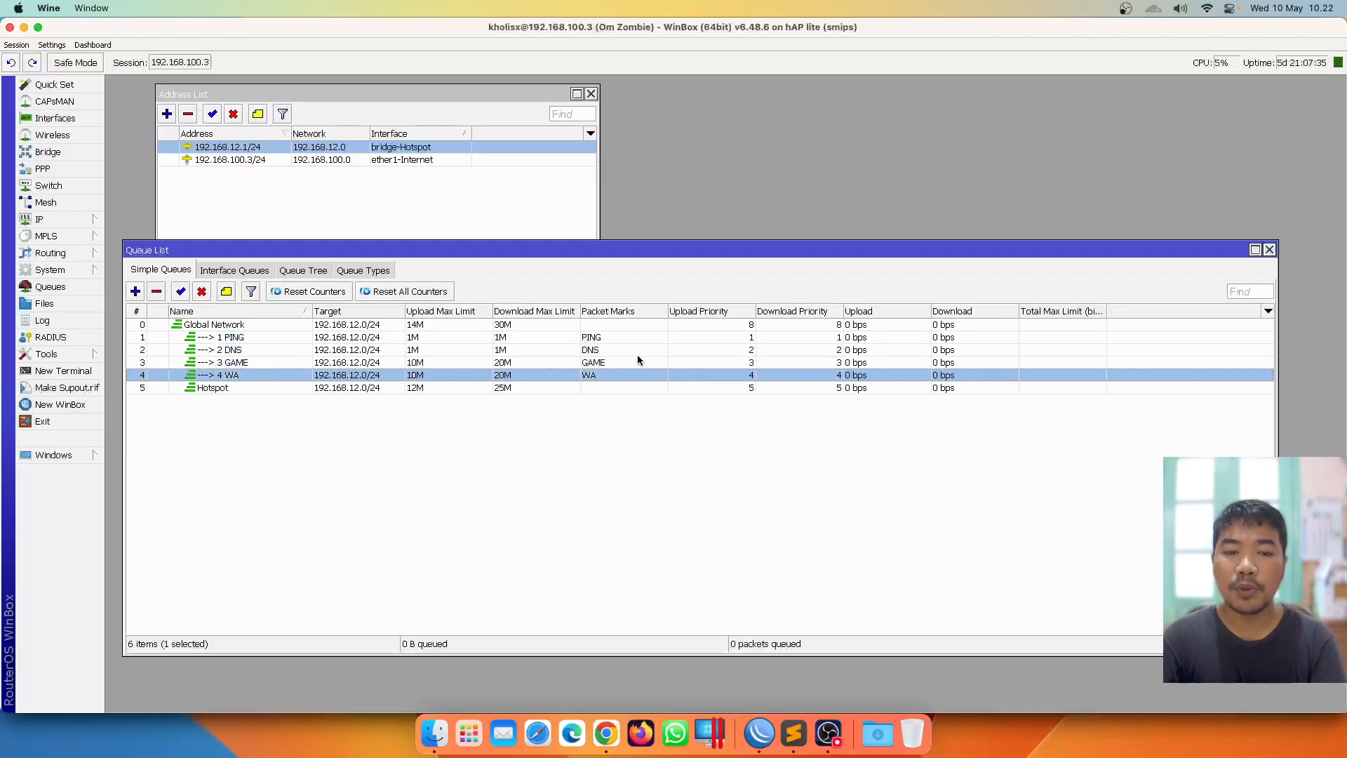
pyautogui.click(631, 349)
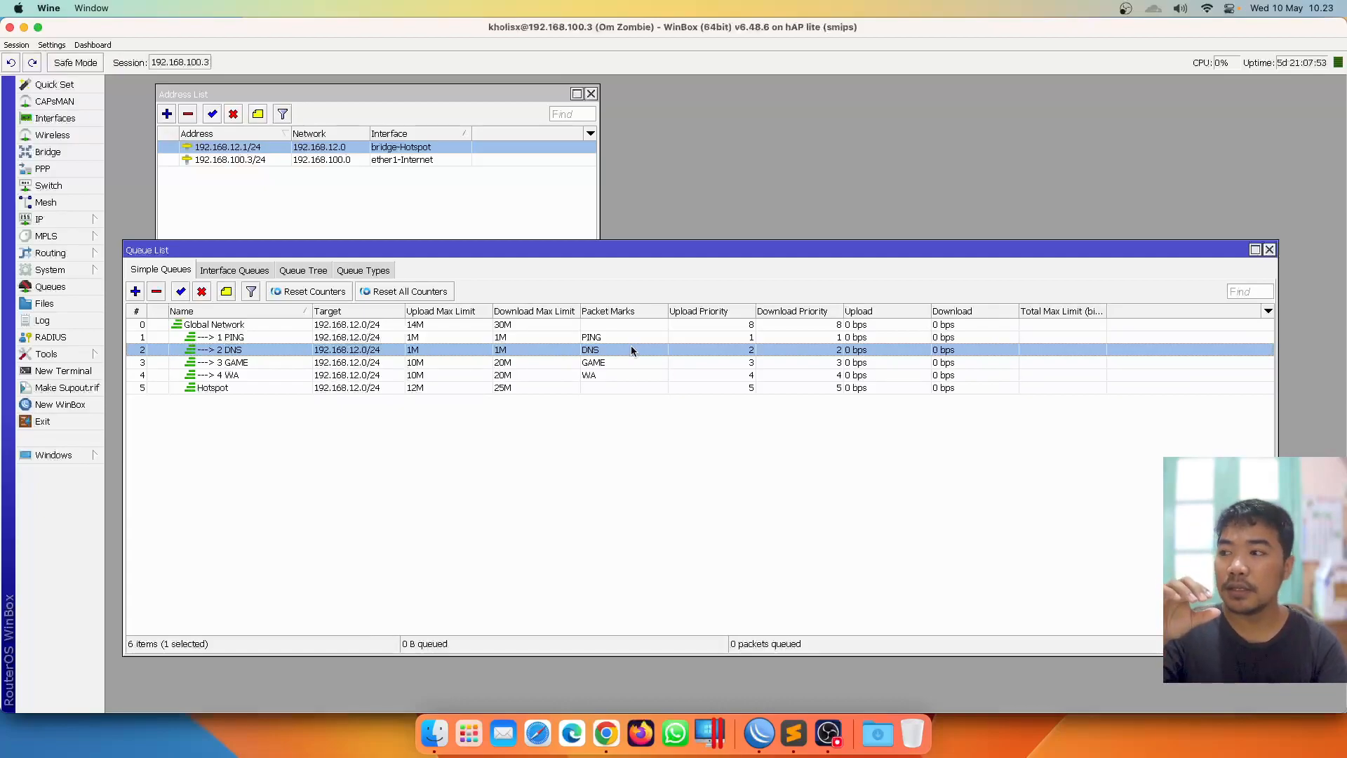
pyautogui.click(680, 362)
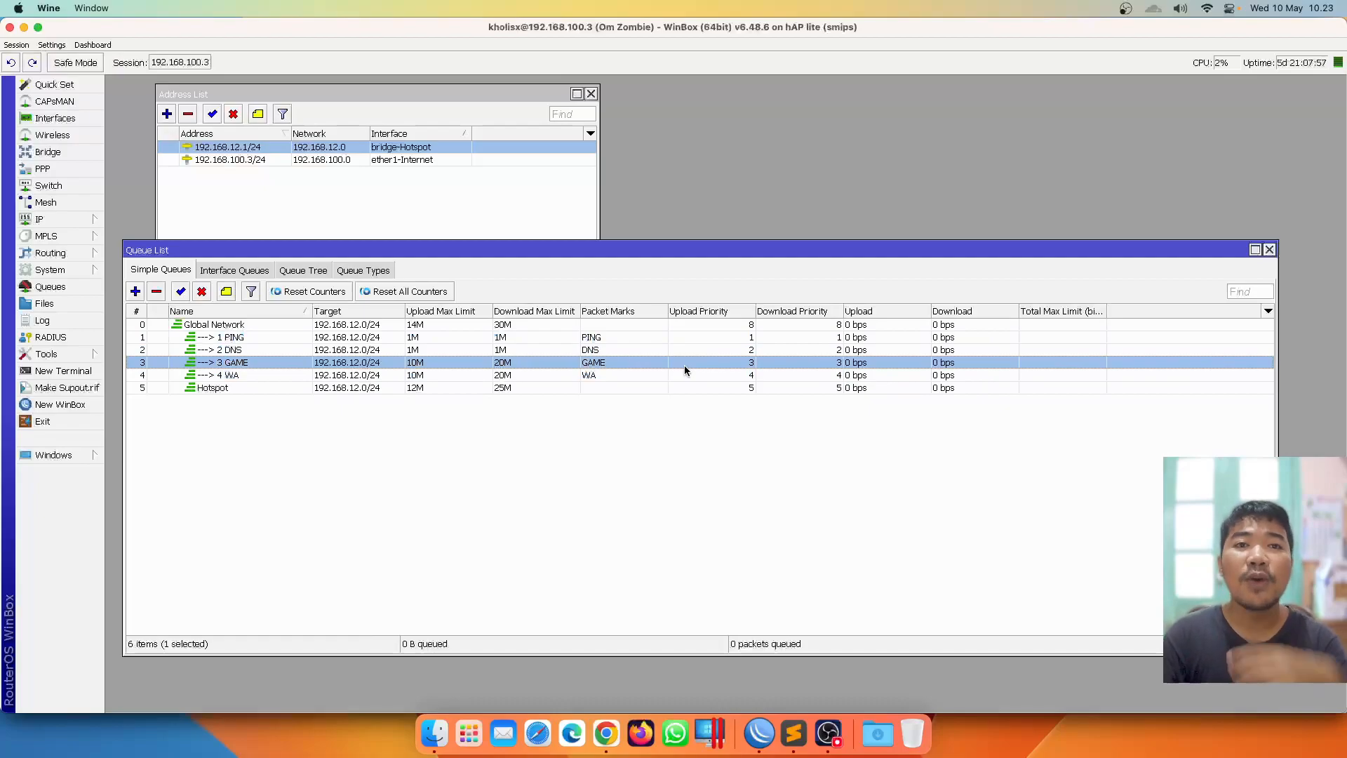
pyautogui.click(623, 428)
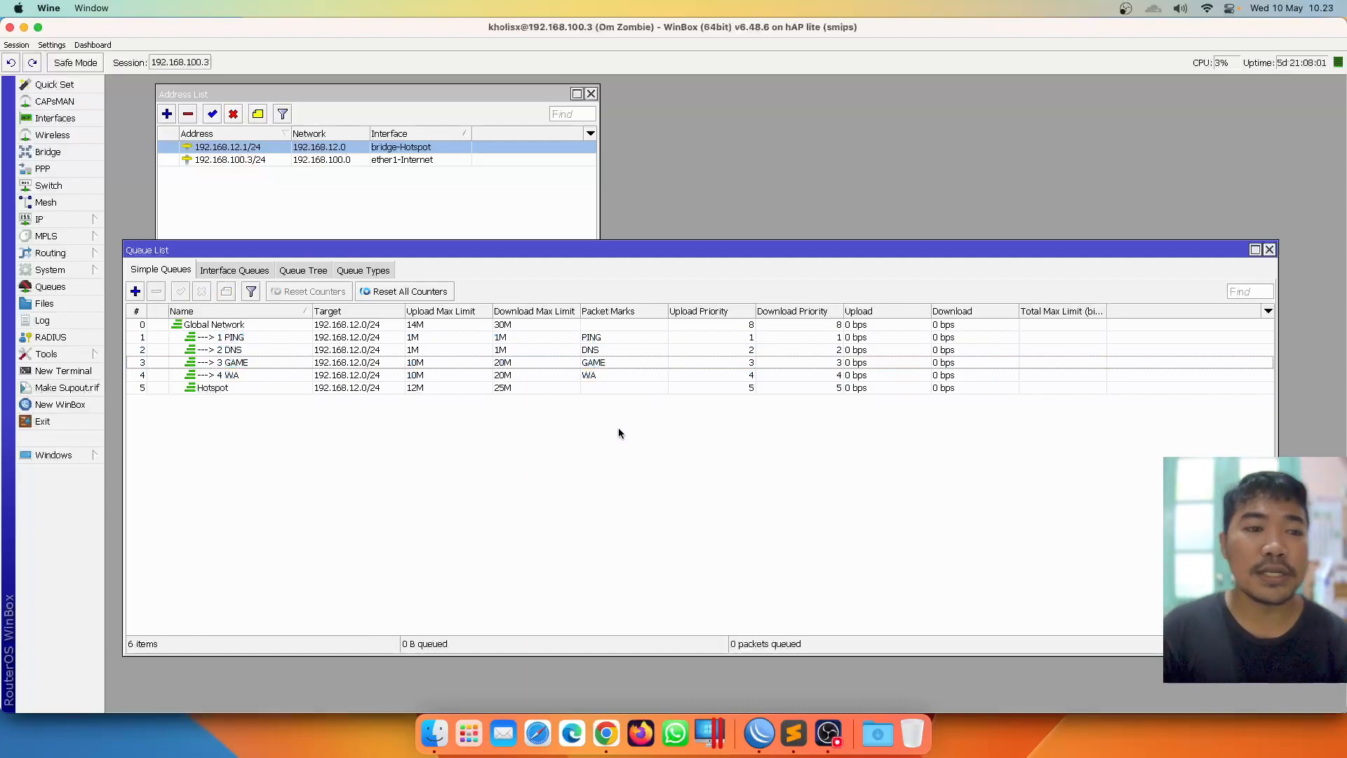
pyautogui.click(603, 386)
pyautogui.click(613, 362)
pyautogui.click(617, 350)
pyautogui.click(618, 334)
pyautogui.click(620, 326)
pyautogui.click(620, 337)
pyautogui.click(621, 362)
pyautogui.click(620, 377)
pyautogui.click(619, 388)
pyautogui.click(612, 432)
pyautogui.click(597, 388)
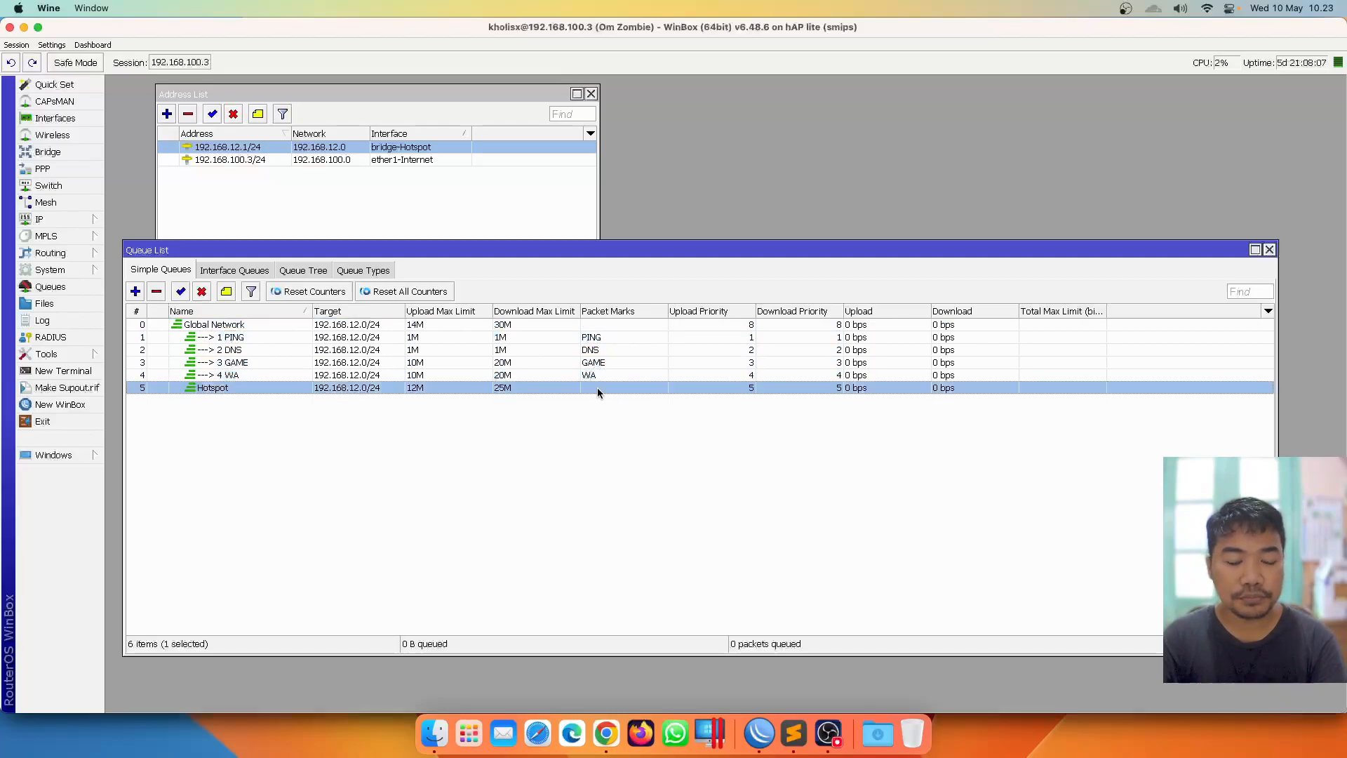
pyautogui.click(606, 362)
pyautogui.click(606, 337)
pyautogui.click(608, 325)
pyautogui.click(607, 337)
pyautogui.click(609, 374)
pyautogui.click(659, 433)
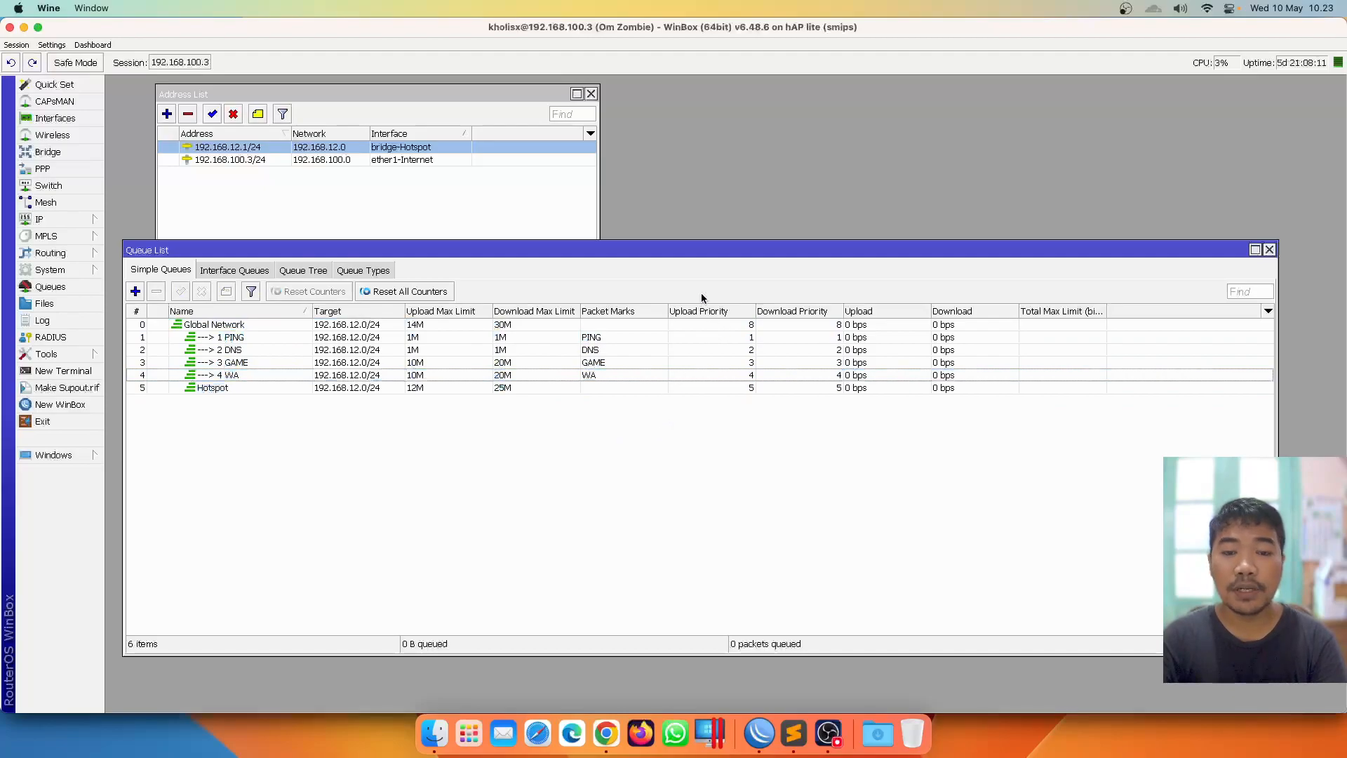
pyautogui.moveTo(685, 251); pyautogui.dragTo(686, 293)
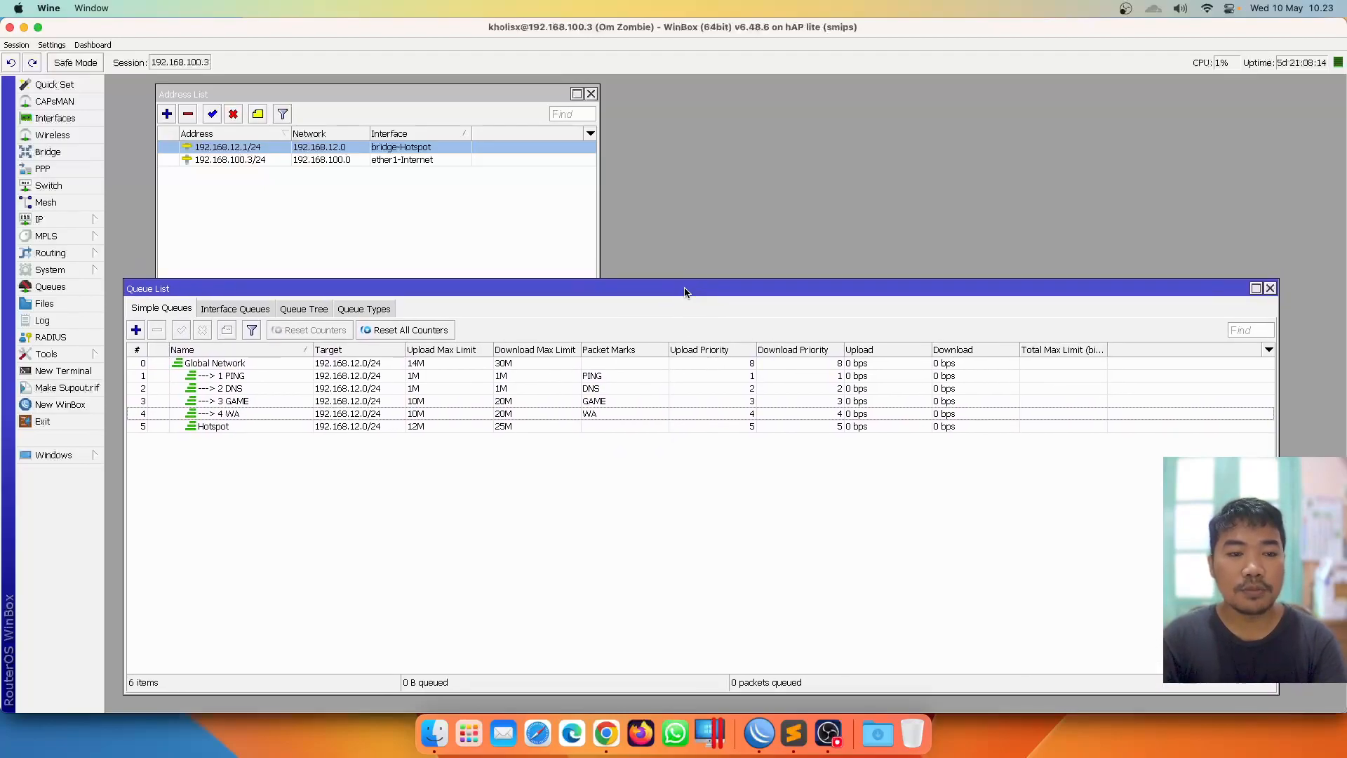
pyautogui.click(529, 239)
pyautogui.moveTo(450, 94); pyautogui.dragTo(453, 119)
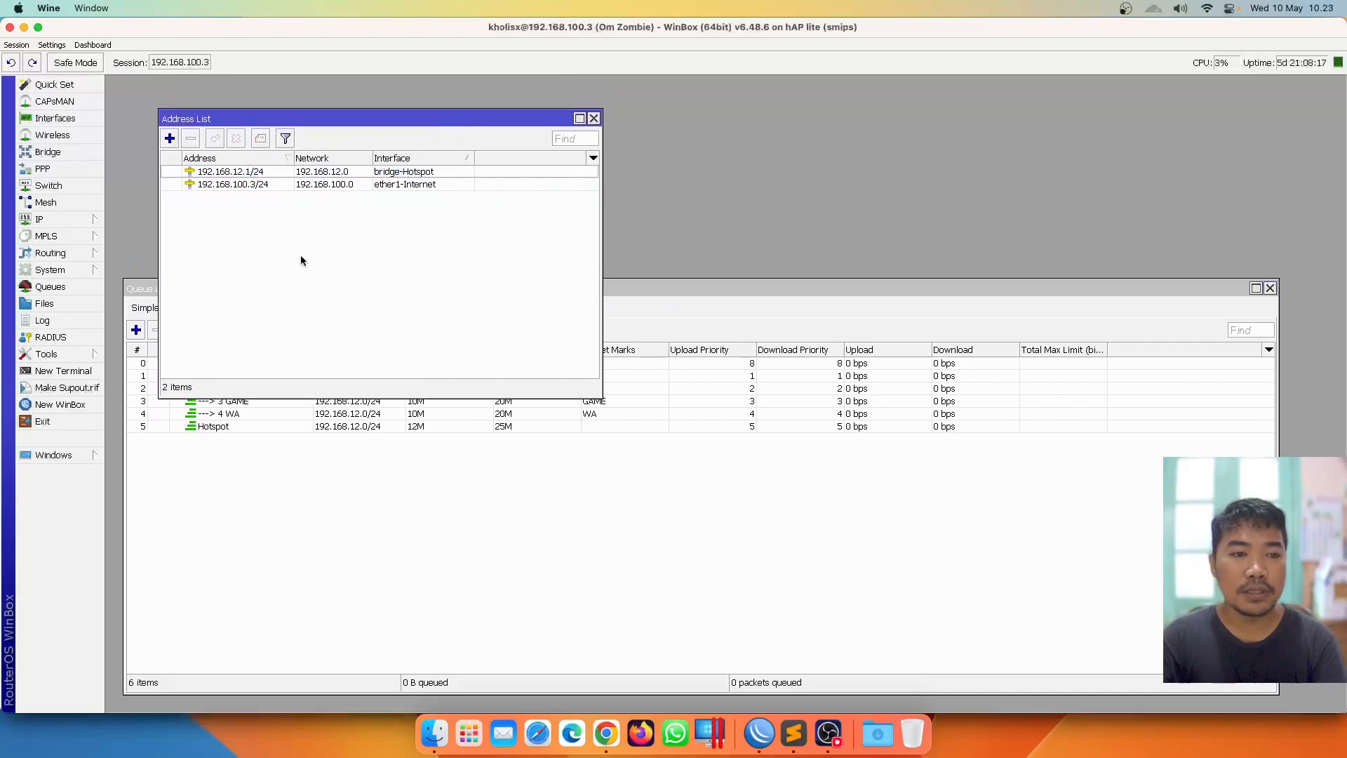
pyautogui.click(351, 487)
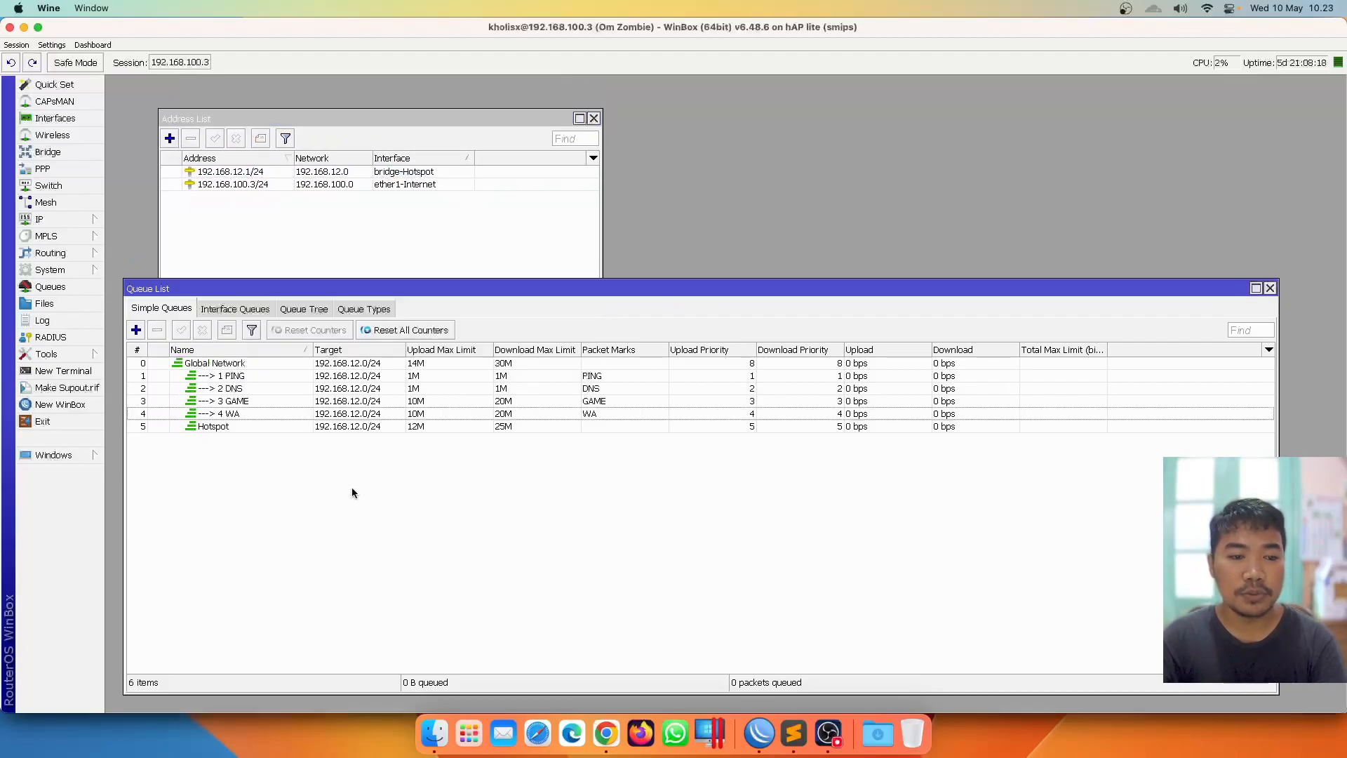
# Open the default hotspot user profile and set its parent queue to Hotspot
pyautogui.click(84, 225)
pyautogui.click(146, 373)
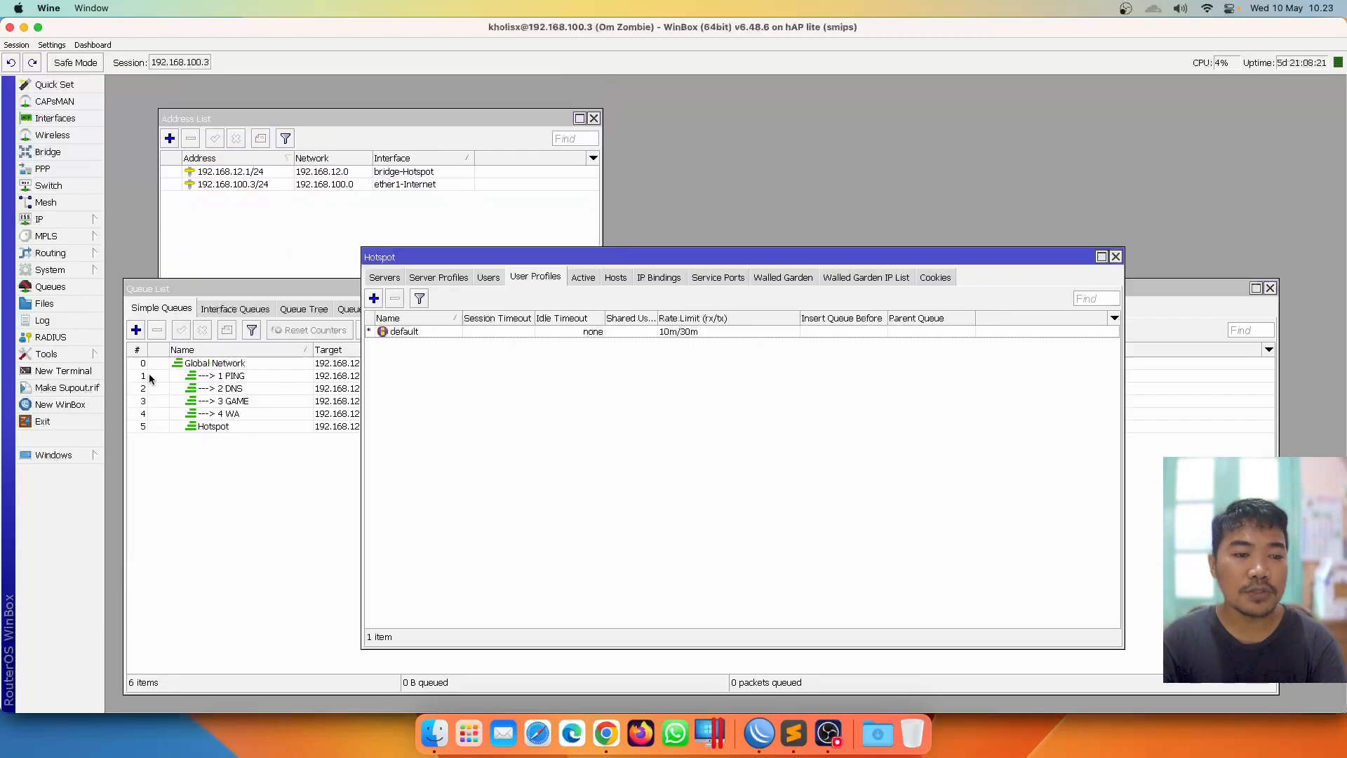
pyautogui.doubleClick(646, 334)
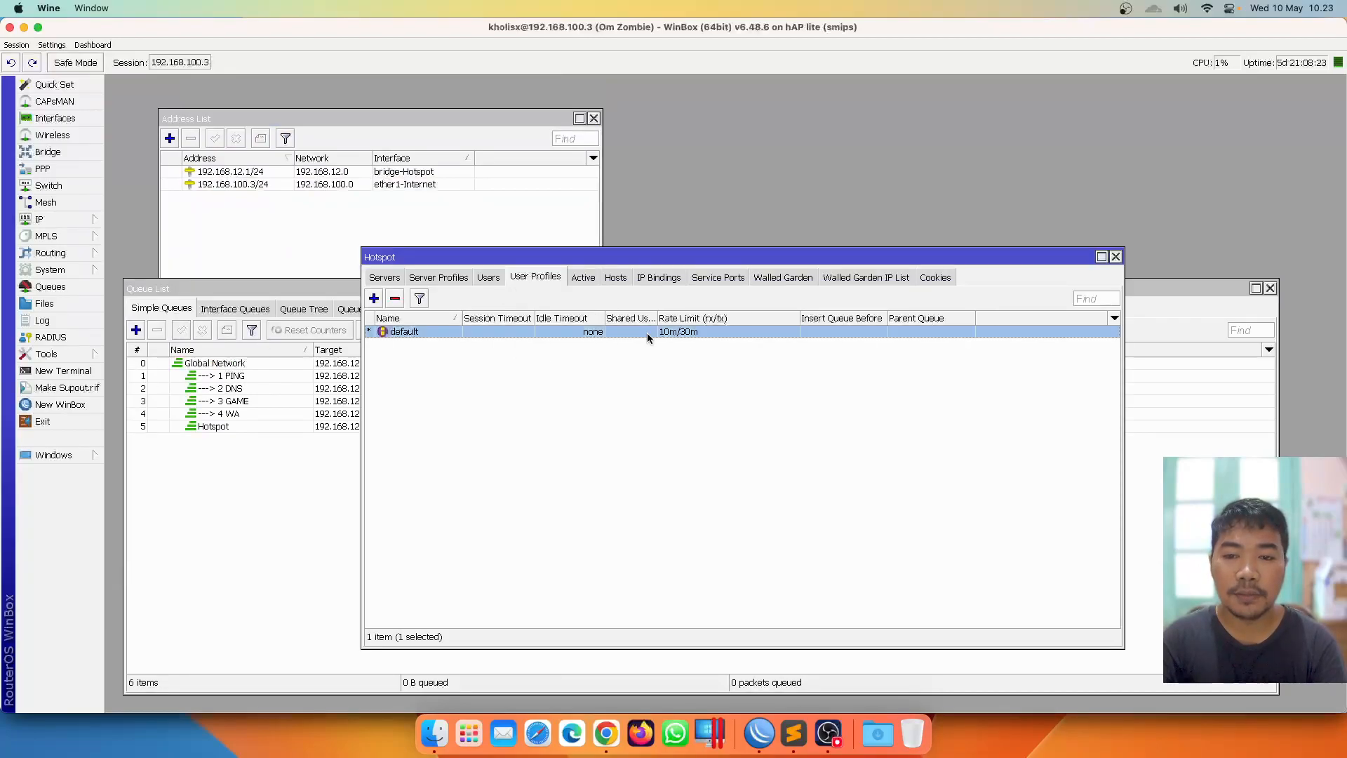
pyautogui.click(709, 149)
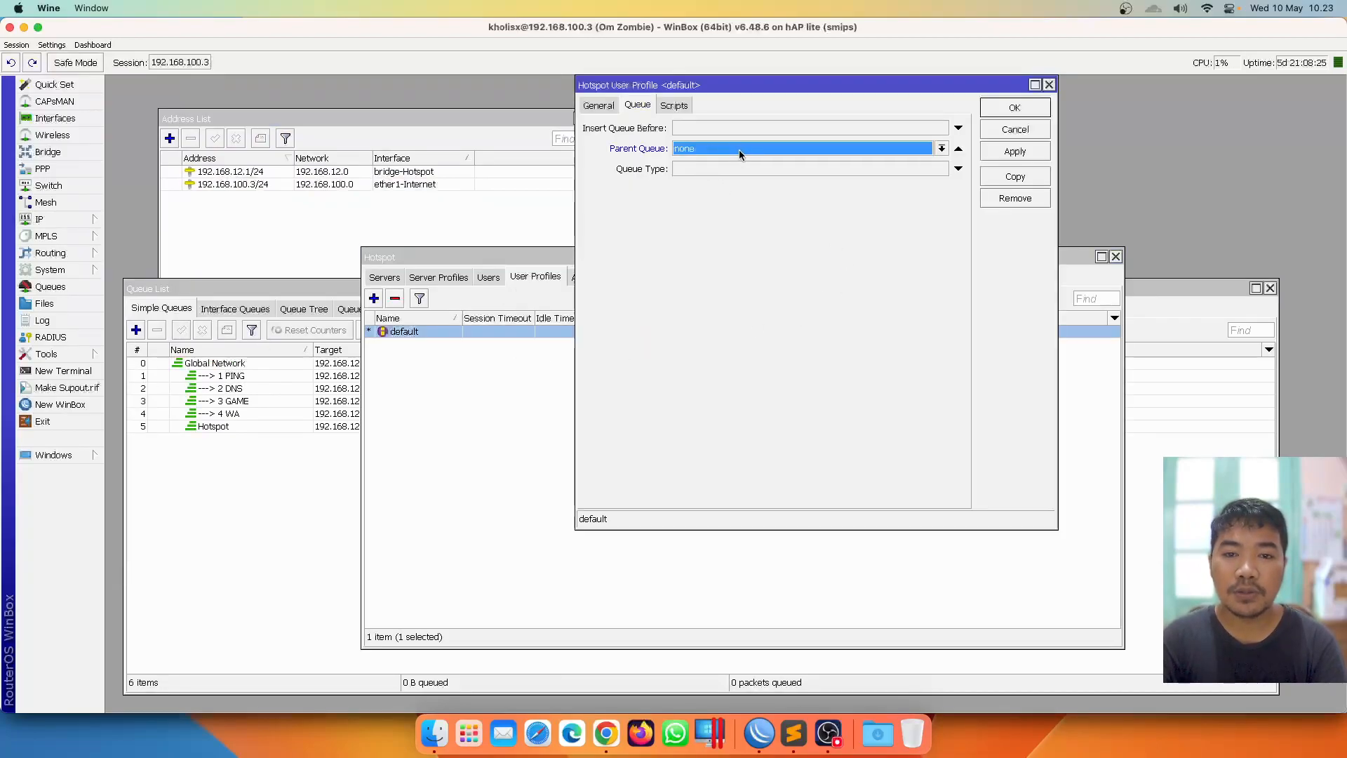
pyautogui.click(739, 149)
pyautogui.click(717, 217)
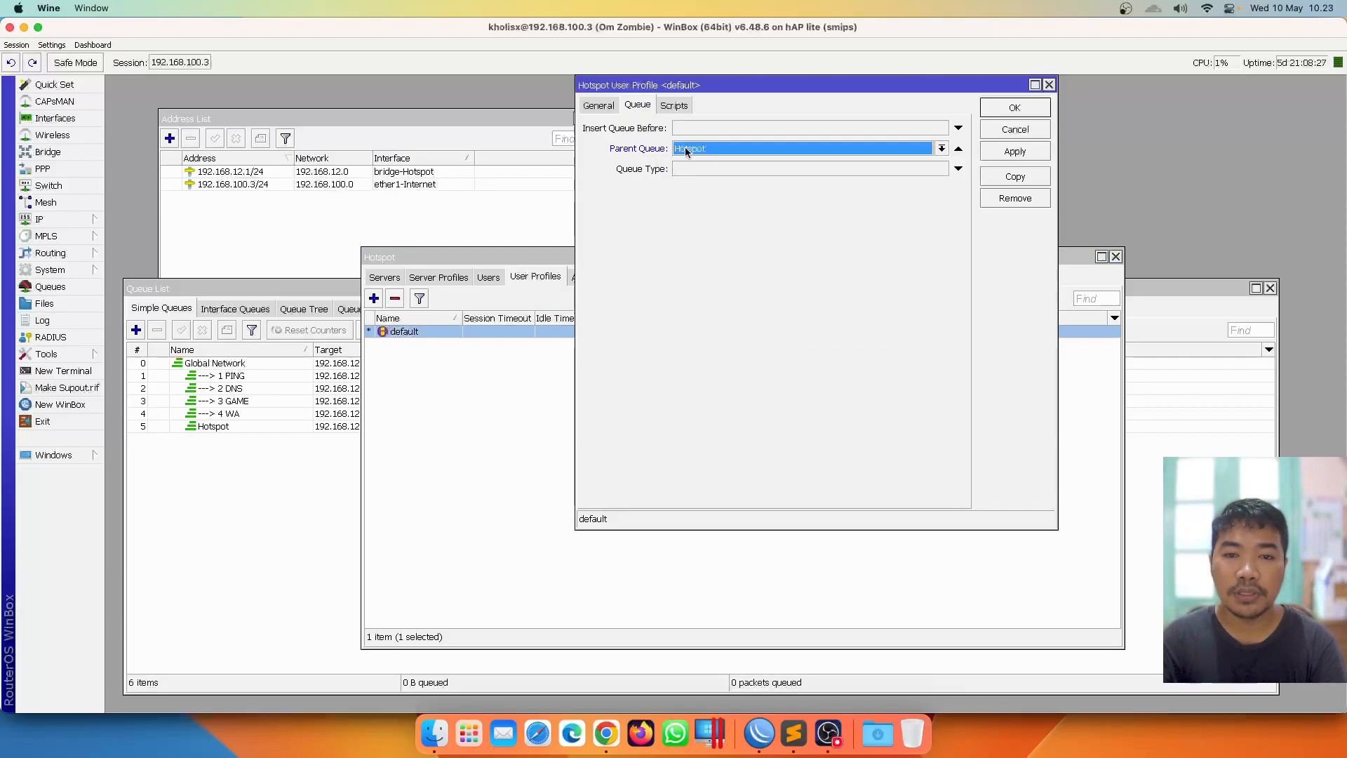
# Set the default user profile's Insert Queue Before option to bottom and save the profile
pyautogui.click(761, 129)
pyautogui.click(726, 130)
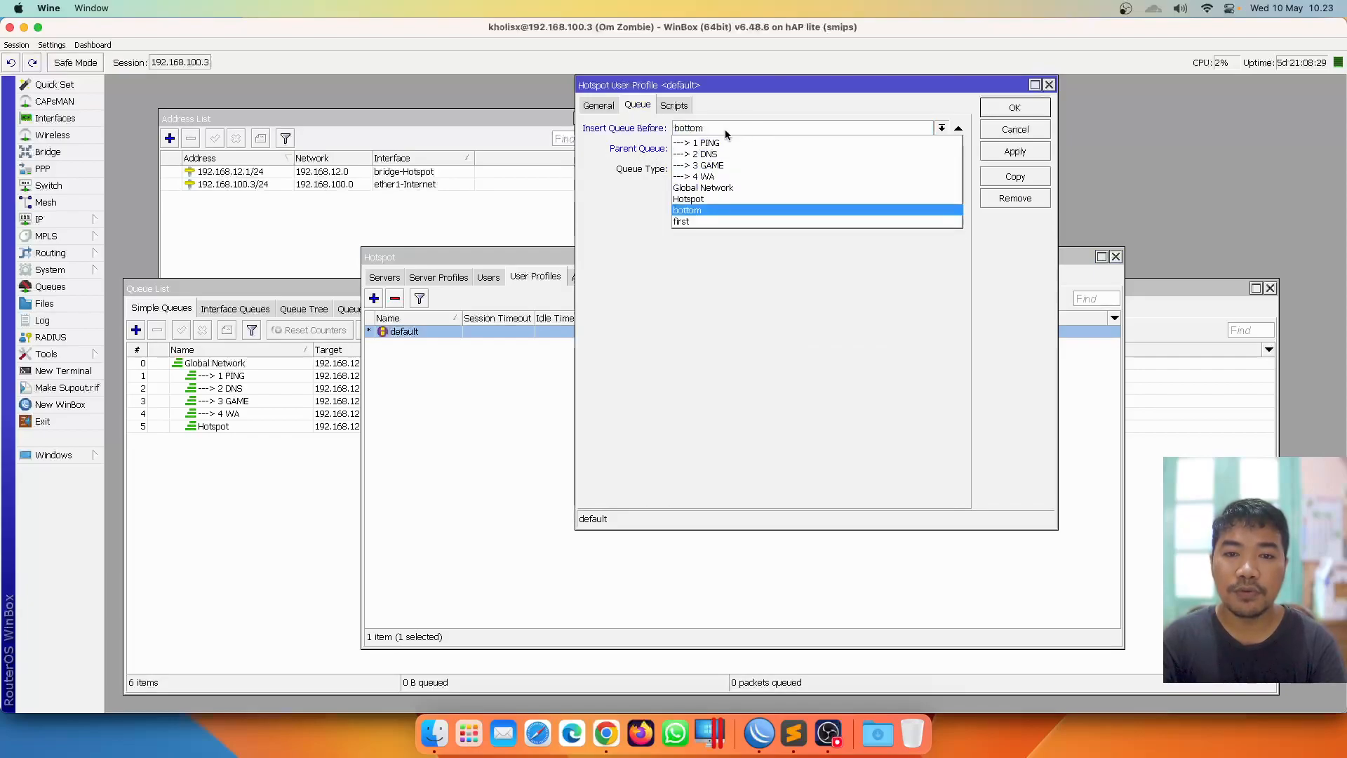
pyautogui.click(762, 111)
pyautogui.click(1003, 152)
pyautogui.click(1015, 109)
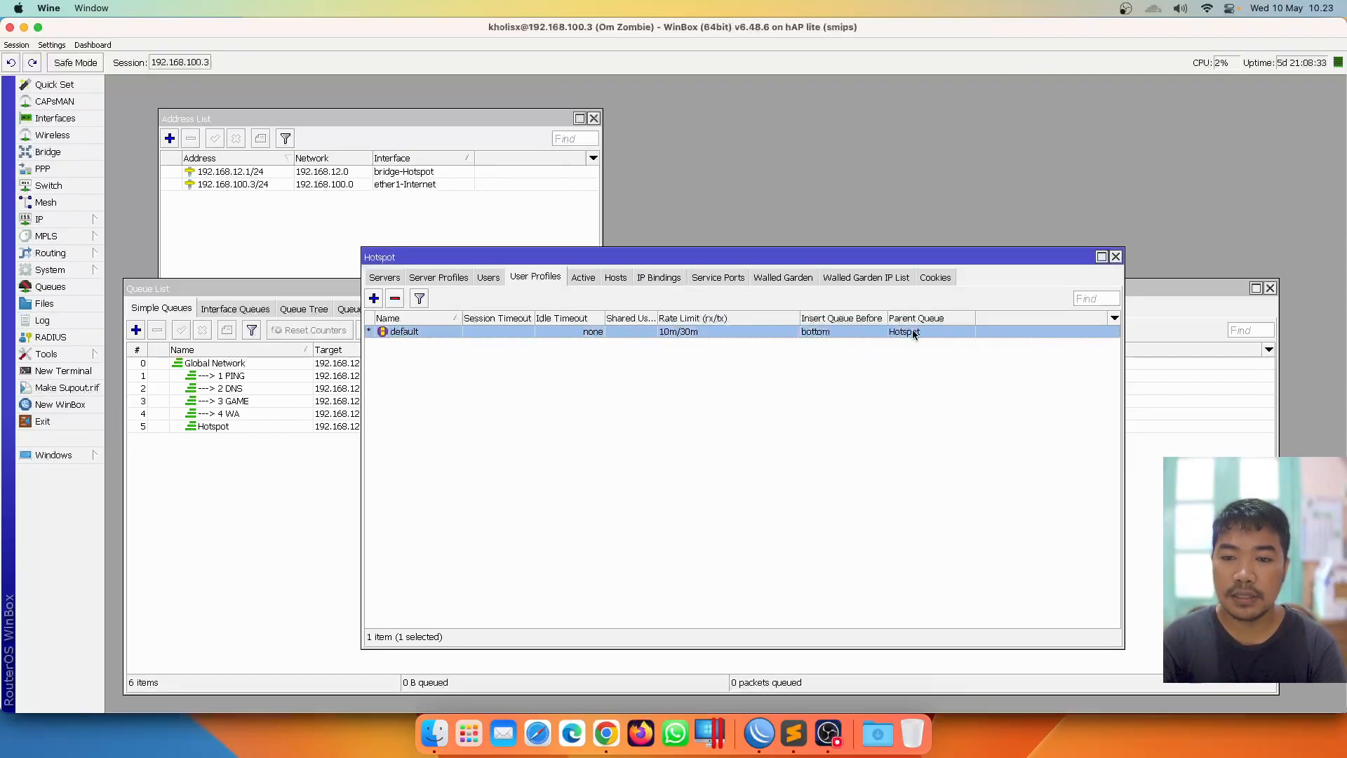
# Check the column options of the user profile list and review the default profile's queue settings against the simple queues
pyautogui.rightClick(784, 408)
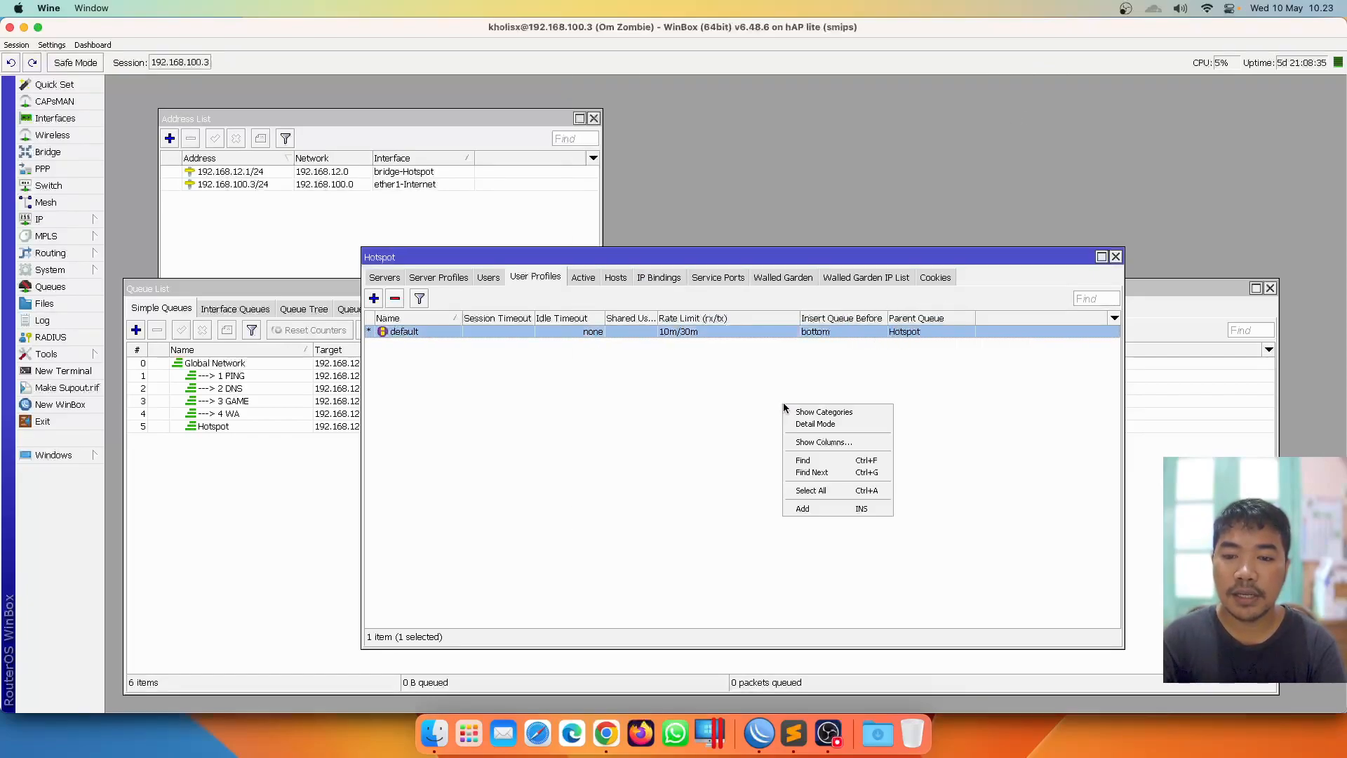
pyautogui.click(814, 442)
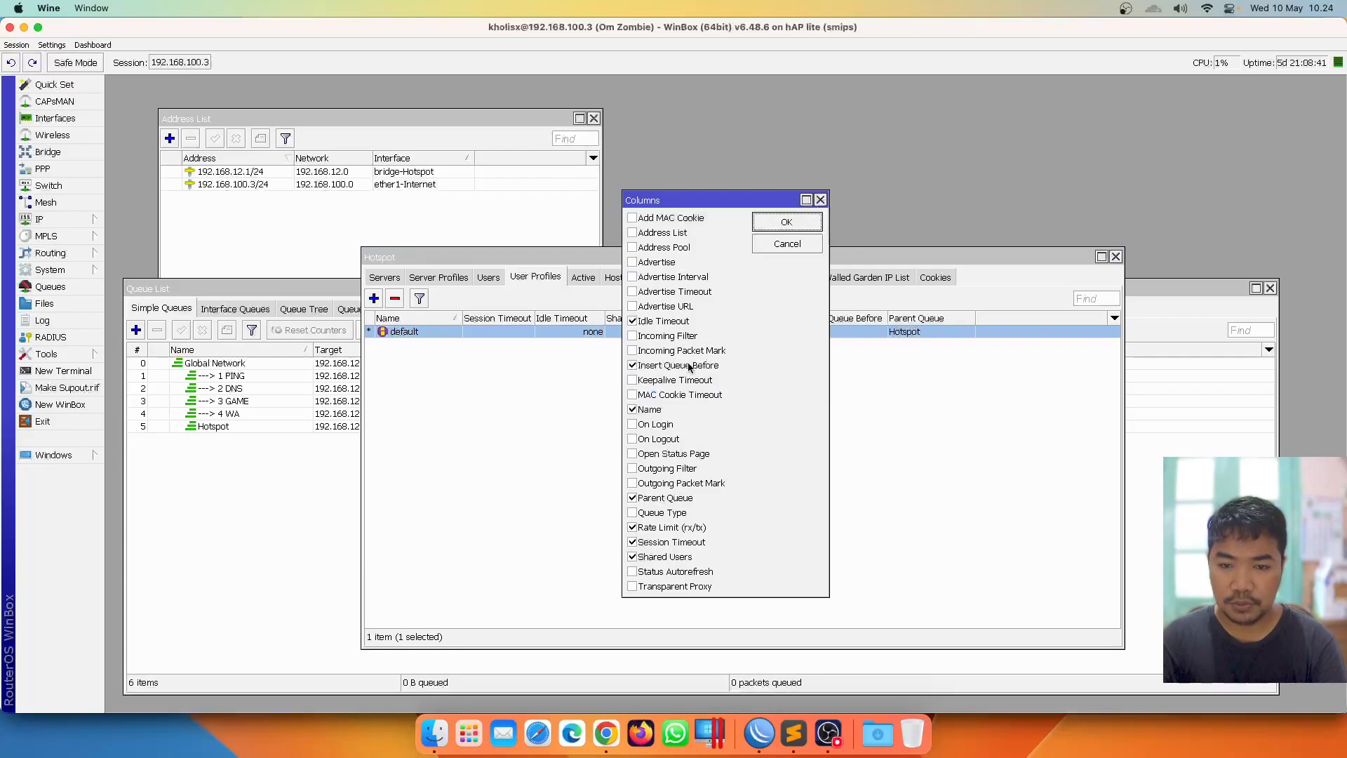
pyautogui.click(788, 221)
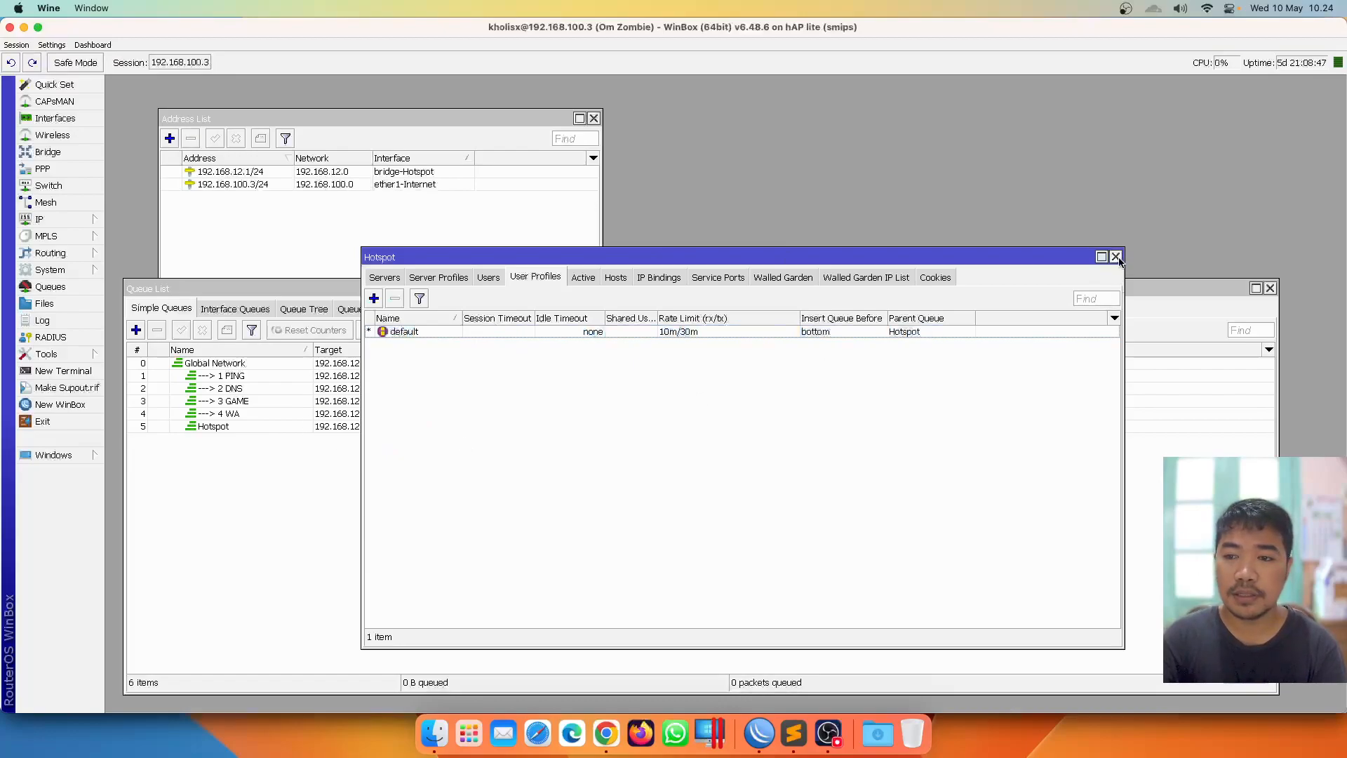
pyautogui.moveTo(1019, 254); pyautogui.dragTo(1134, 127)
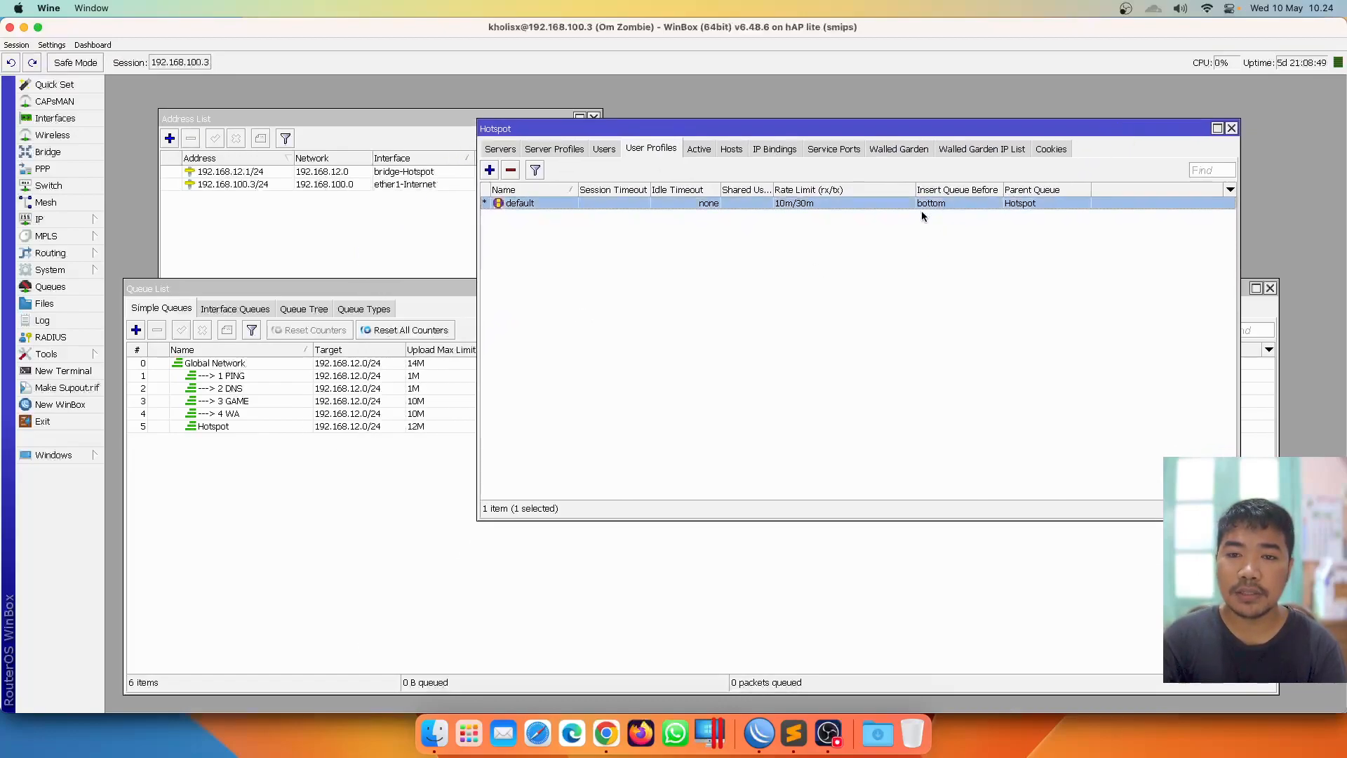
pyautogui.doubleClick(832, 203)
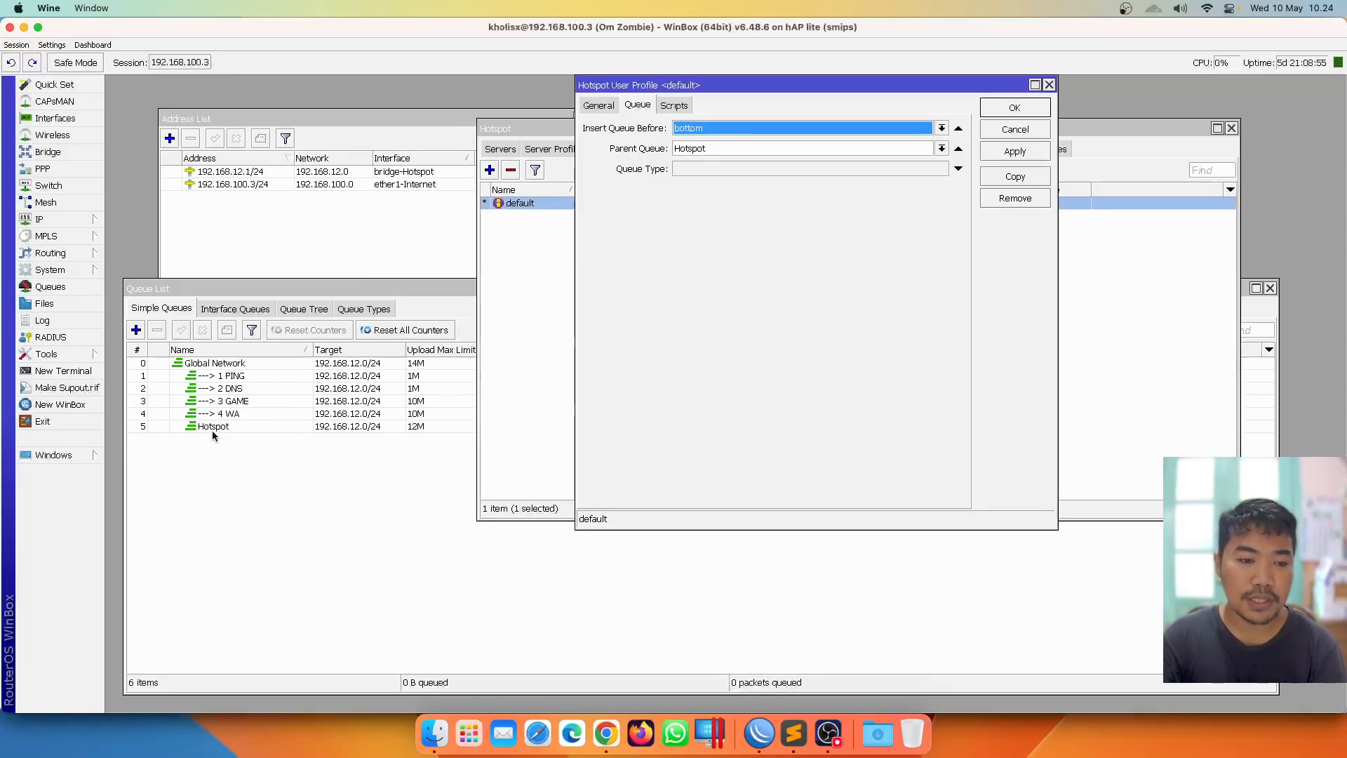
pyautogui.click(1015, 108)
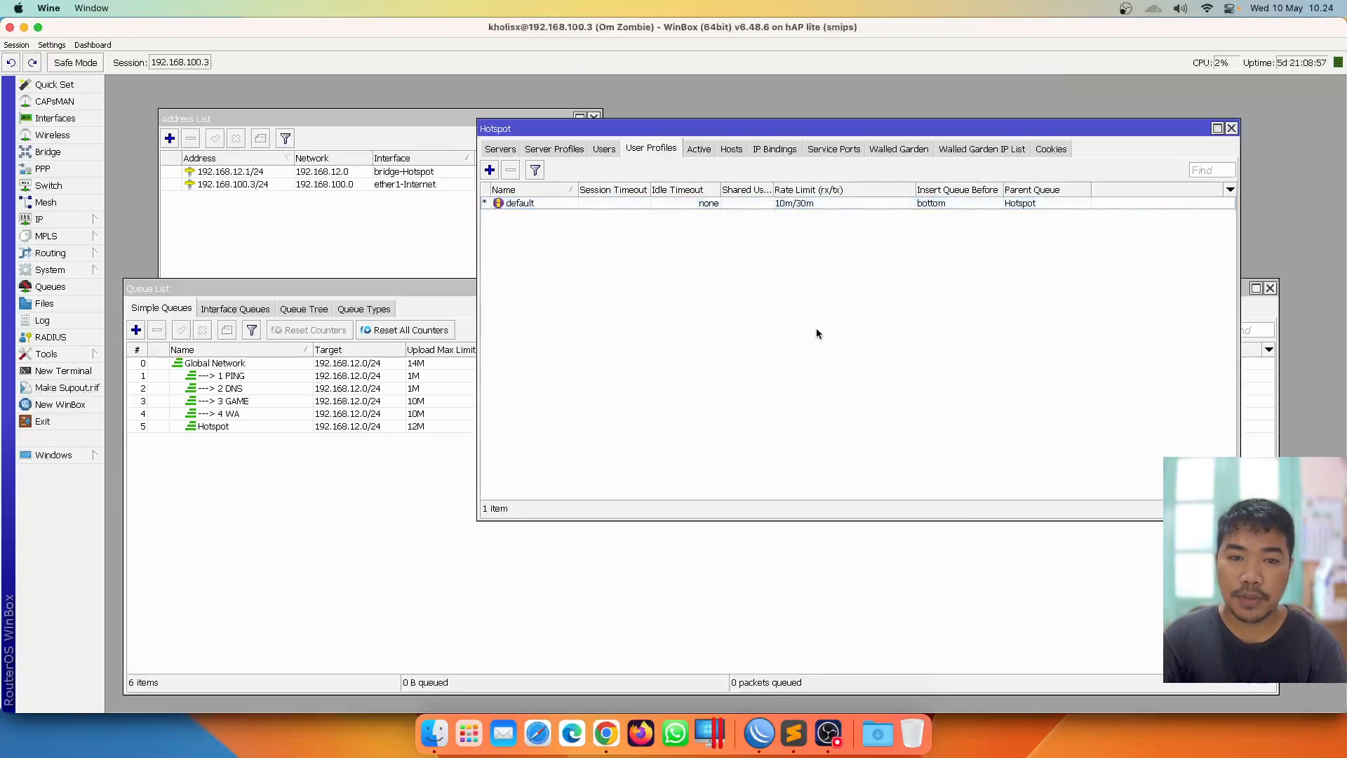
pyautogui.click(1231, 128)
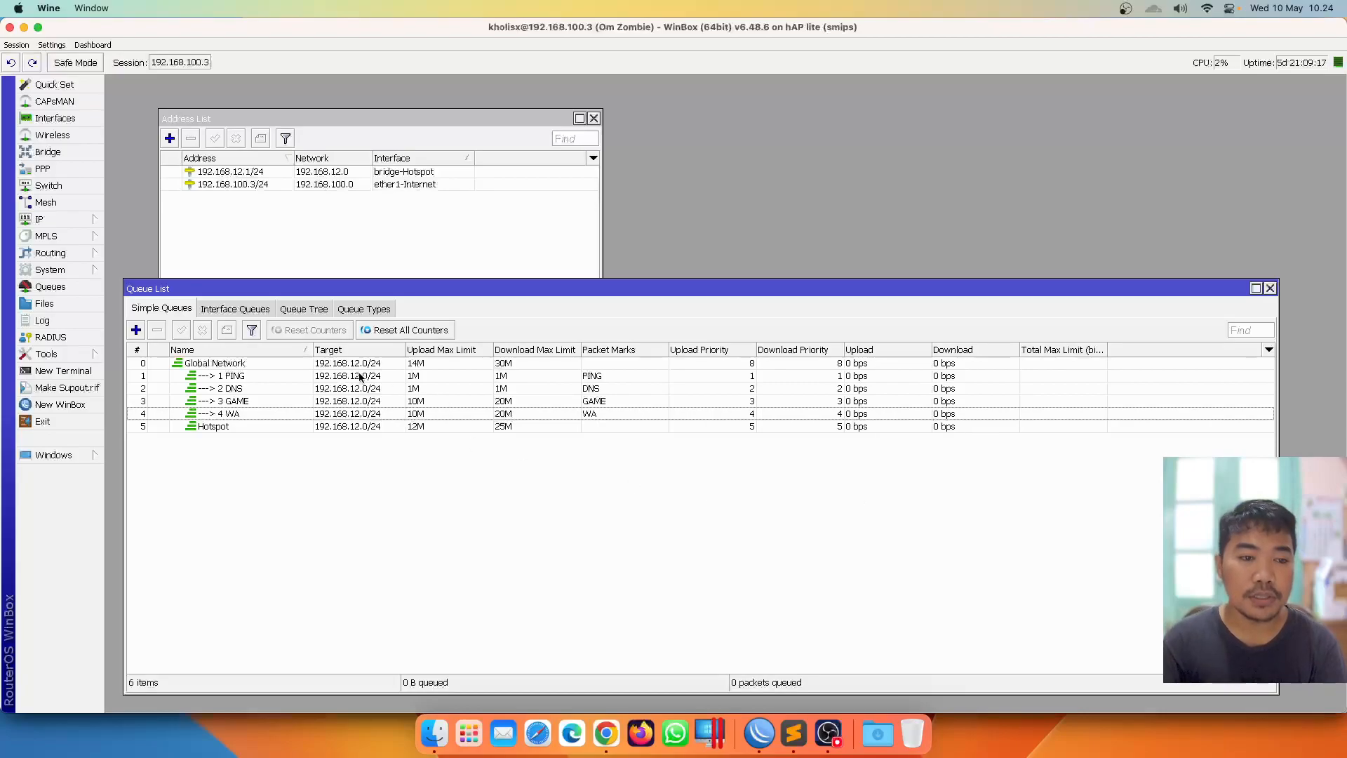
# Enable the hotspot server named server-Hotspot
pyautogui.click(63, 218)
pyautogui.click(154, 370)
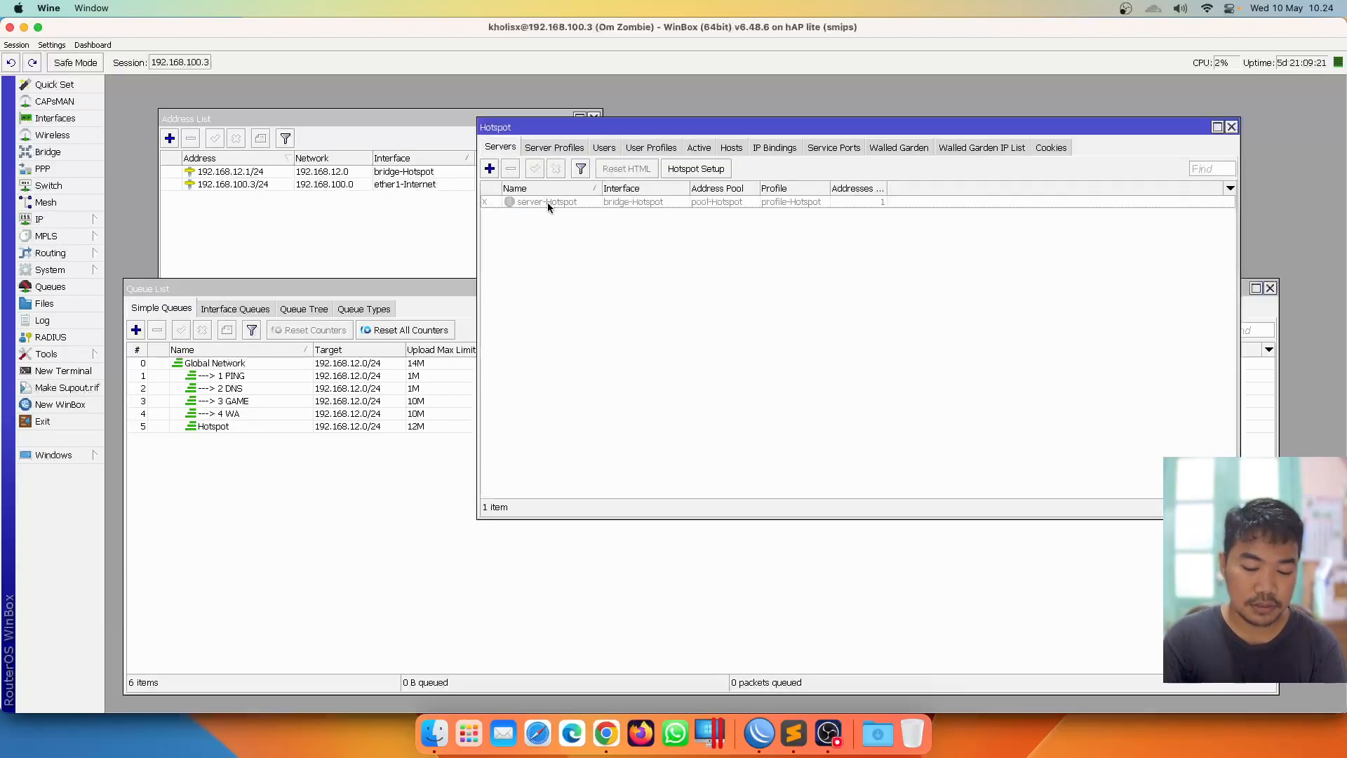
pyautogui.click(548, 202)
pyautogui.click(537, 169)
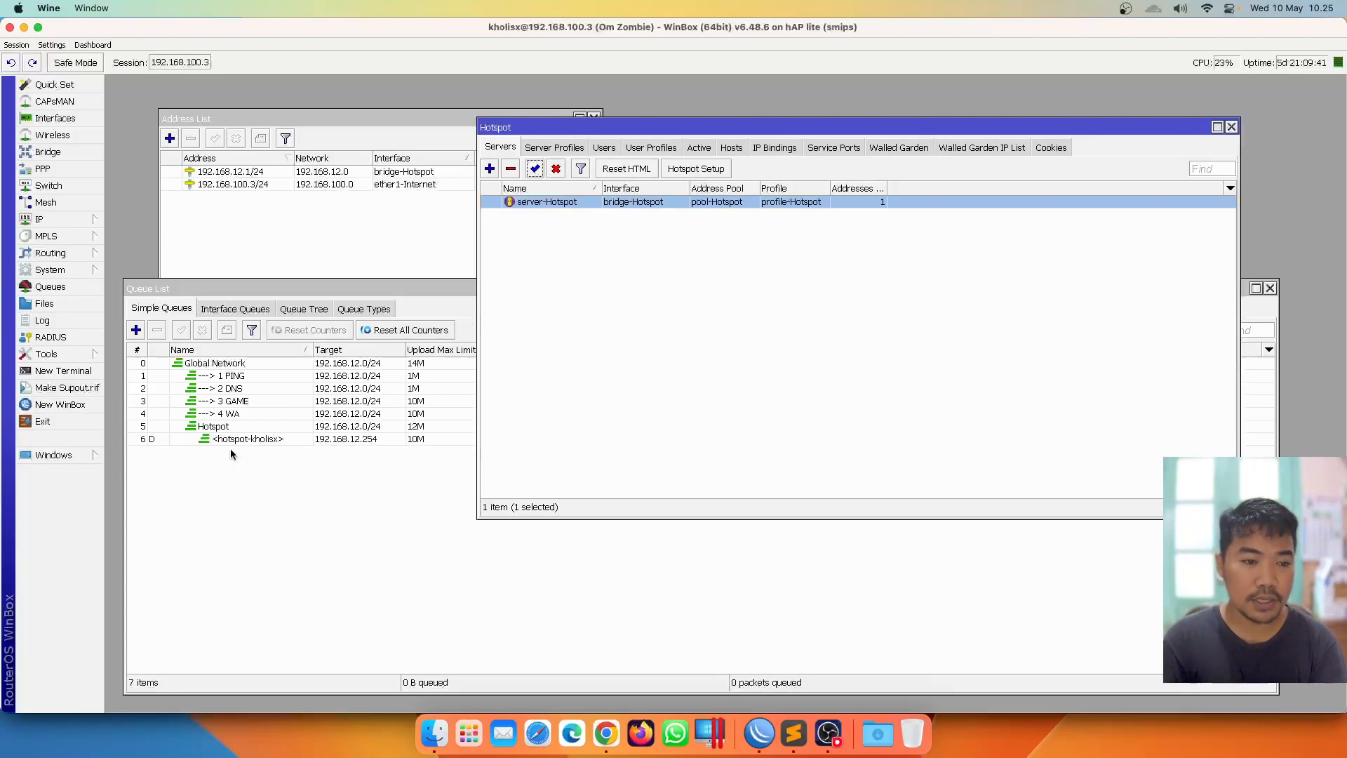
# Inspect the dynamic hotspot user queue under Hotspot and the upload and download traffic of Global Network
pyautogui.click(246, 439)
pyautogui.click(247, 439)
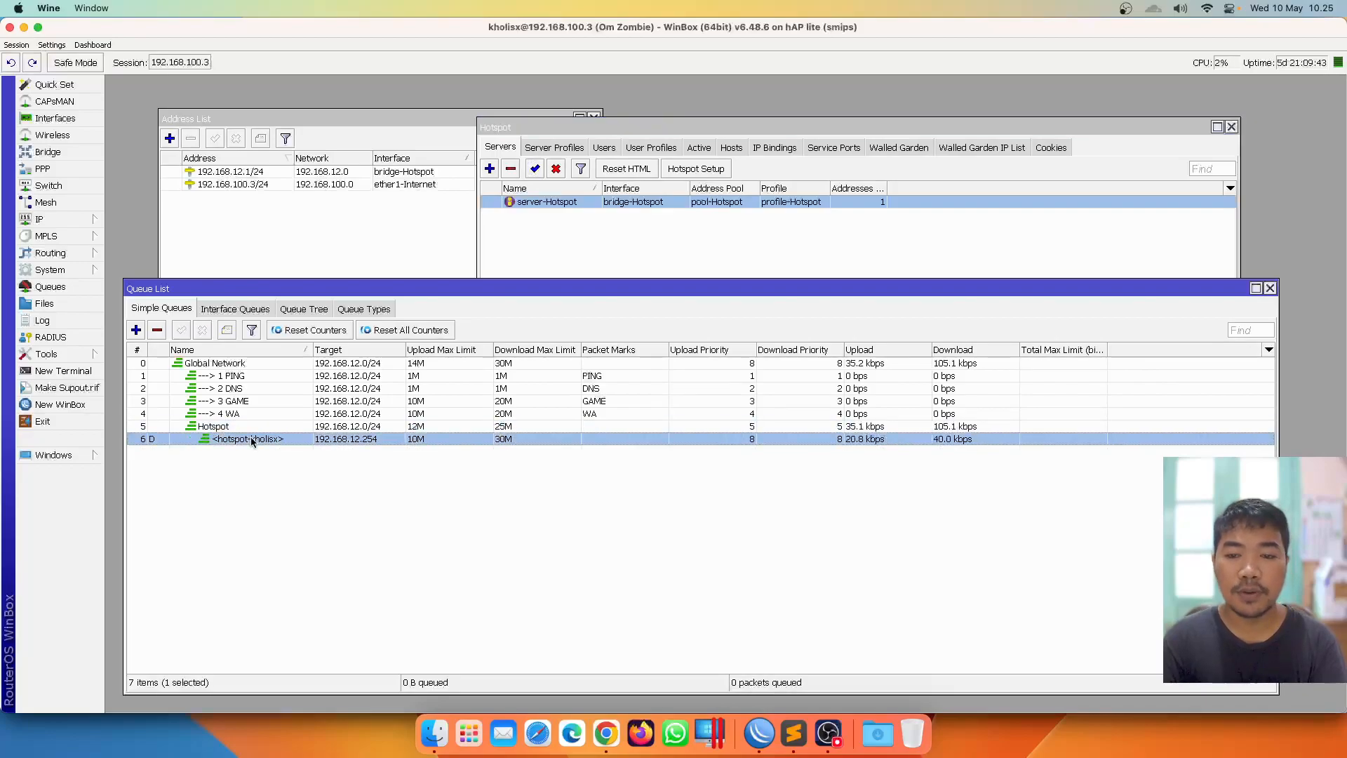
pyautogui.click(1232, 127)
pyautogui.click(963, 525)
pyautogui.click(918, 402)
pyautogui.click(920, 375)
pyautogui.moveTo(920, 364)
pyautogui.mouseDown()
pyautogui.moveTo(898, 386)
pyautogui.moveTo(894, 433)
pyautogui.moveTo(902, 366)
pyautogui.moveTo(893, 436)
pyautogui.moveTo(904, 370)
pyautogui.mouseUp()
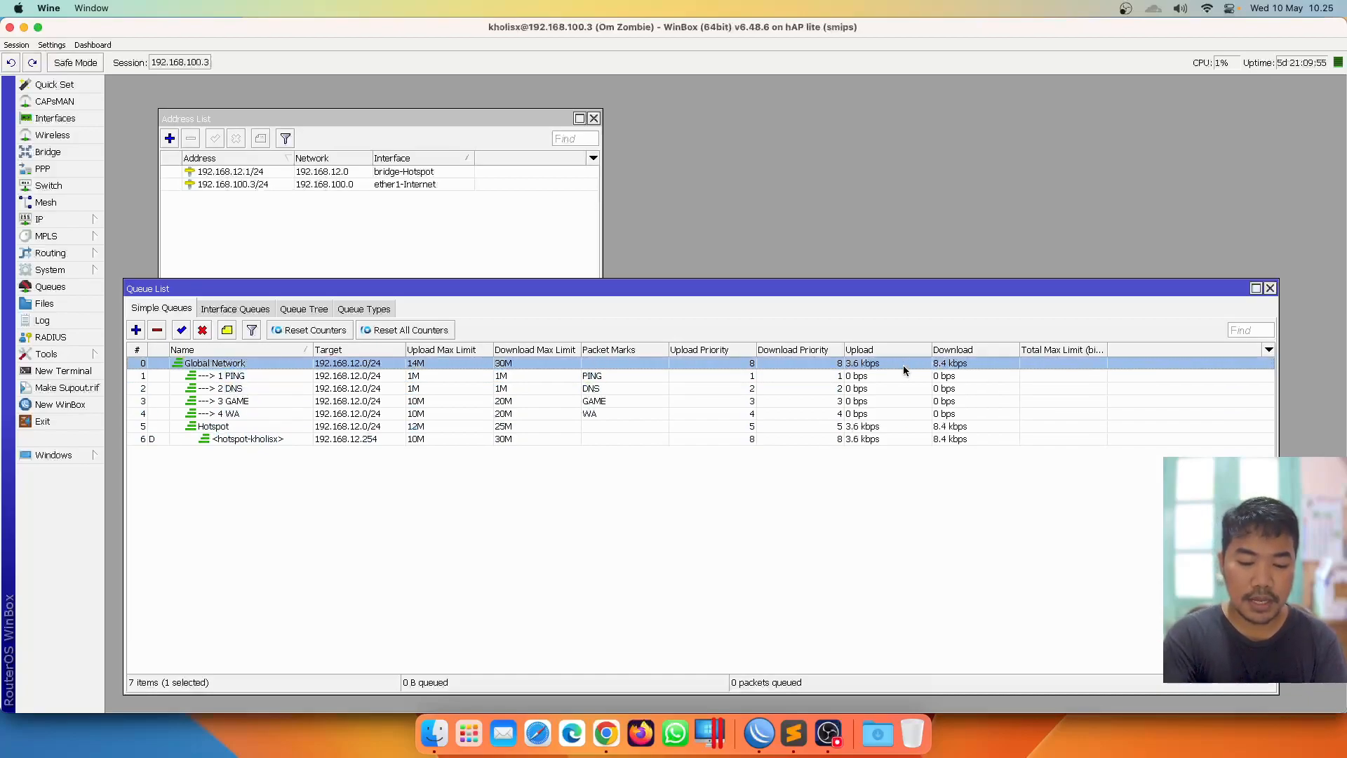
# Look through the columns available for the simple queue list
pyautogui.click(790, 491)
pyautogui.rightClick(790, 492)
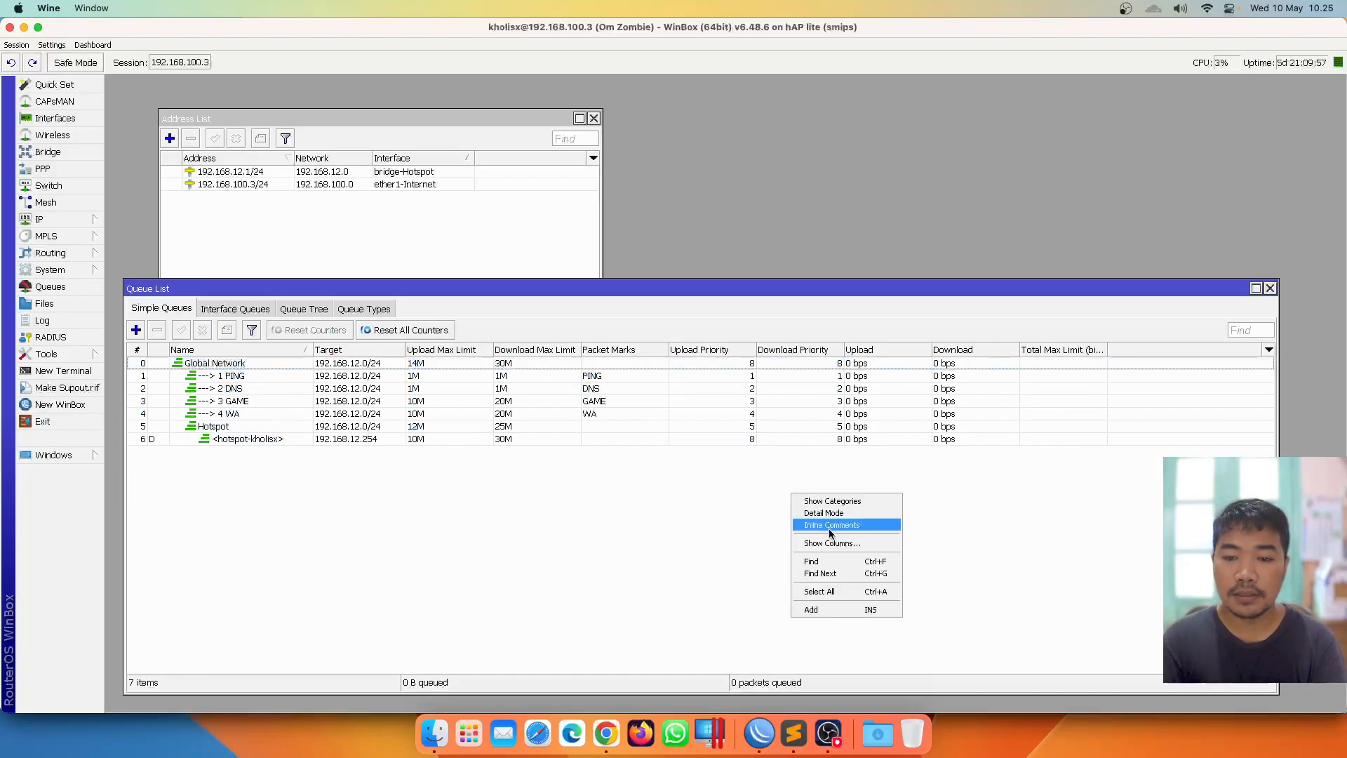
pyautogui.click(961, 402)
pyautogui.rightClick(730, 482)
pyautogui.click(755, 532)
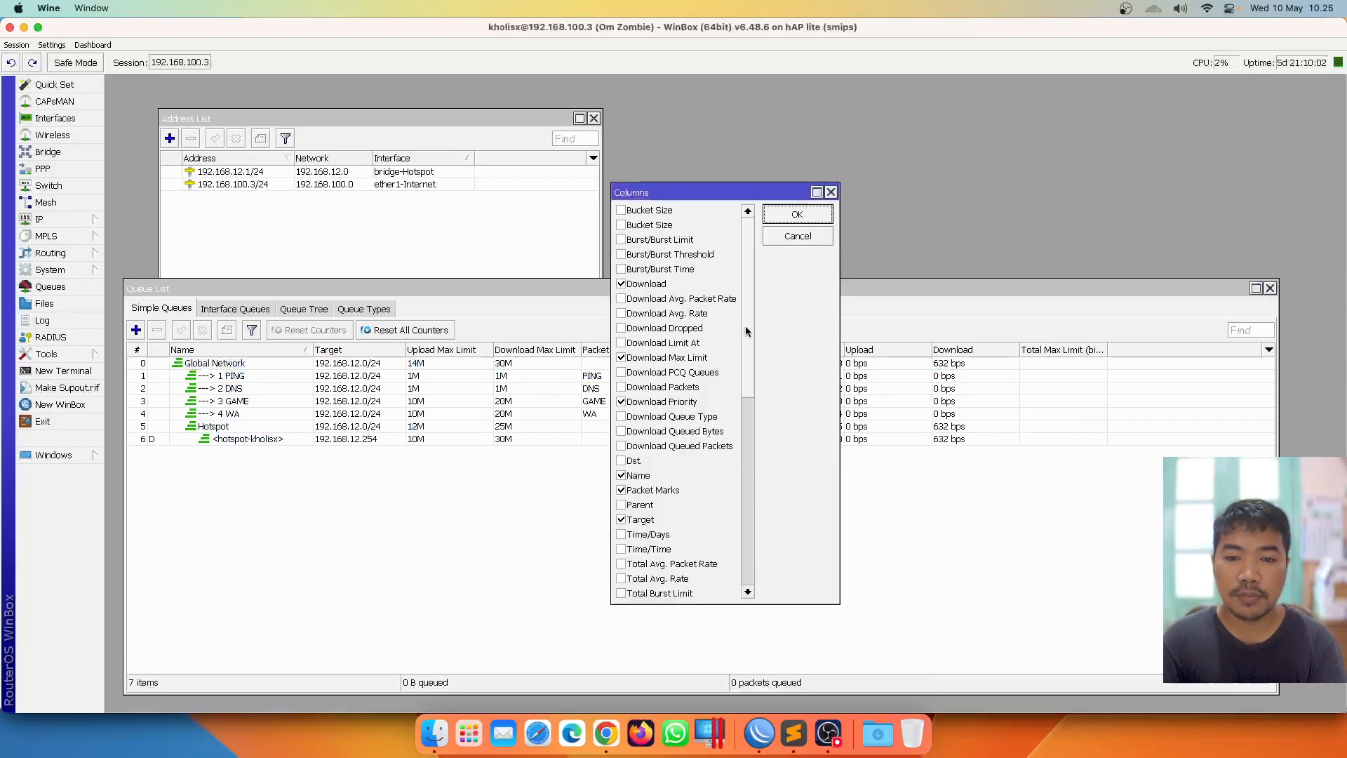
pyautogui.moveTo(744, 318); pyautogui.dragTo(740, 548)
pyautogui.click(809, 217)
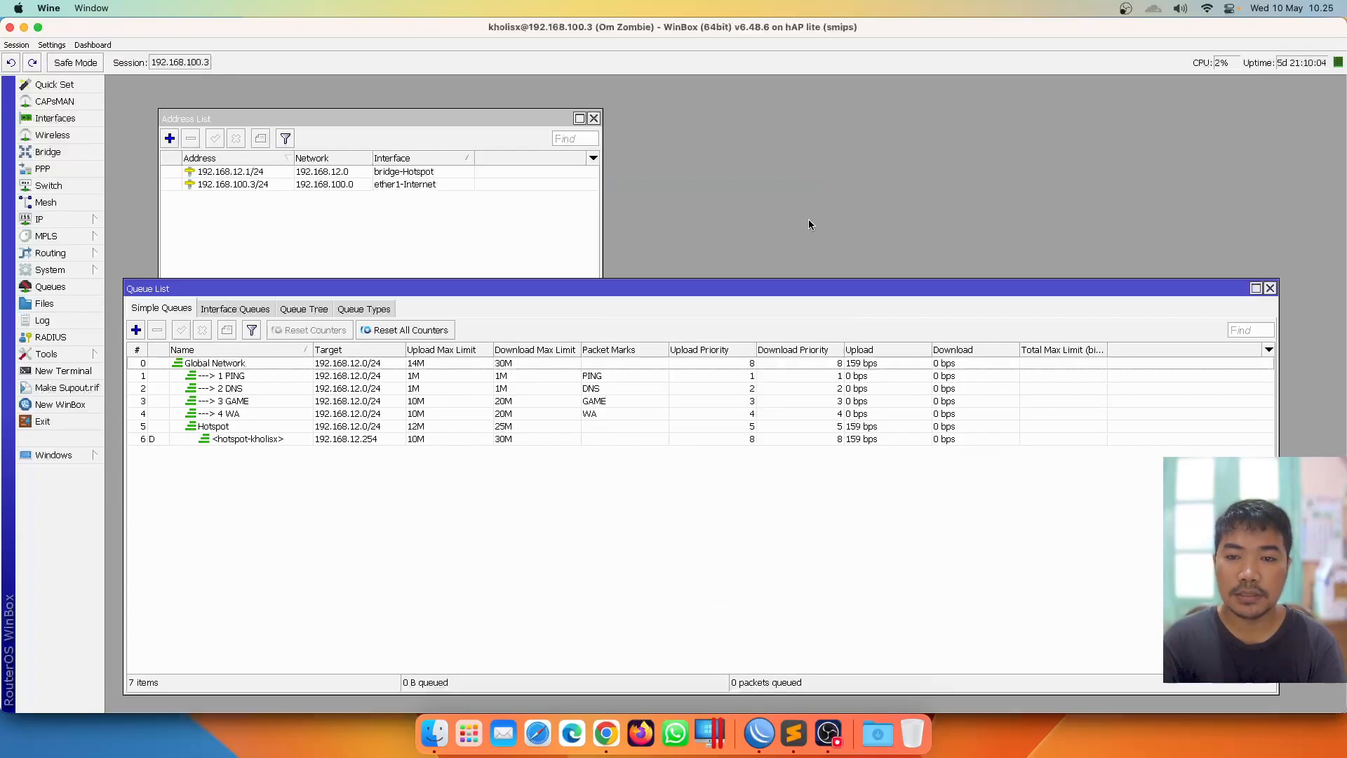
# Go through the PING, DNS, GAME and WA queues and examine their packet marks
pyautogui.moveTo(562, 288); pyautogui.dragTo(561, 294)
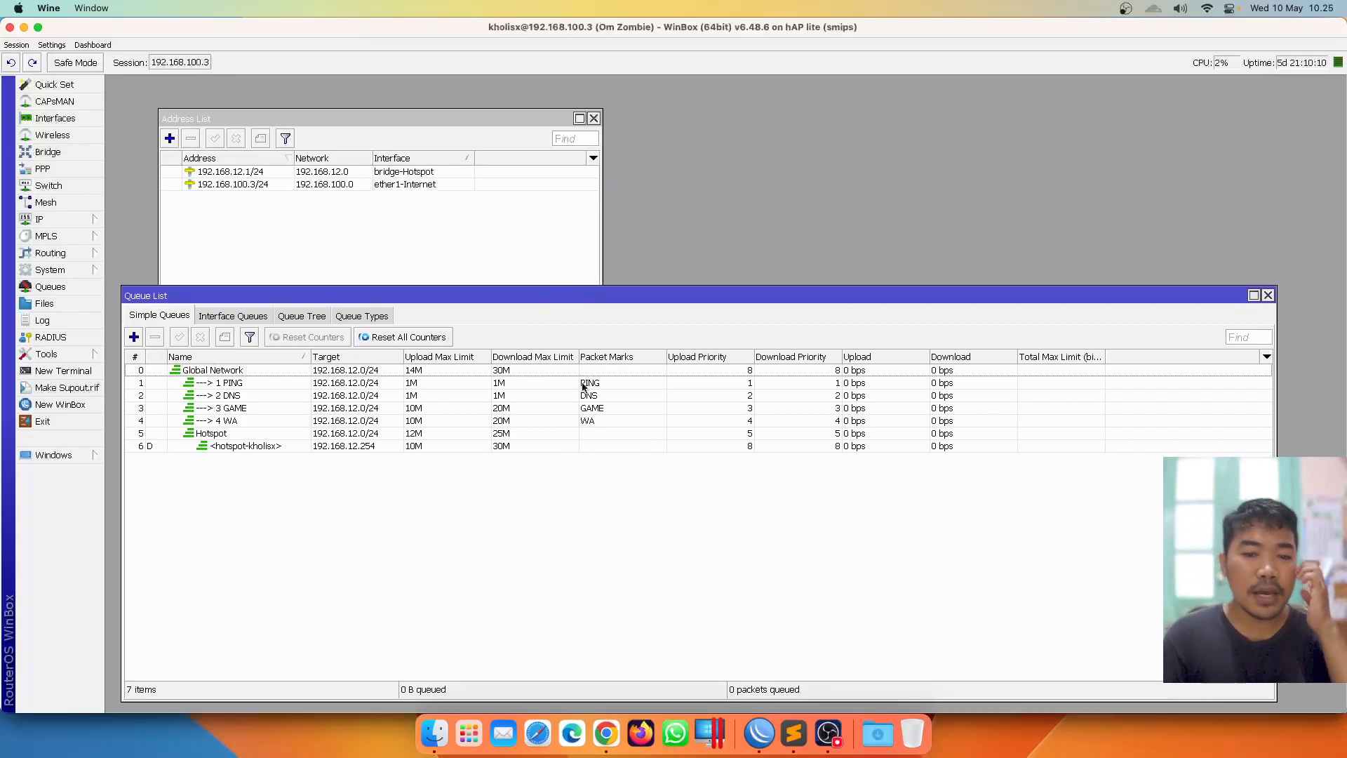
pyautogui.click(613, 384)
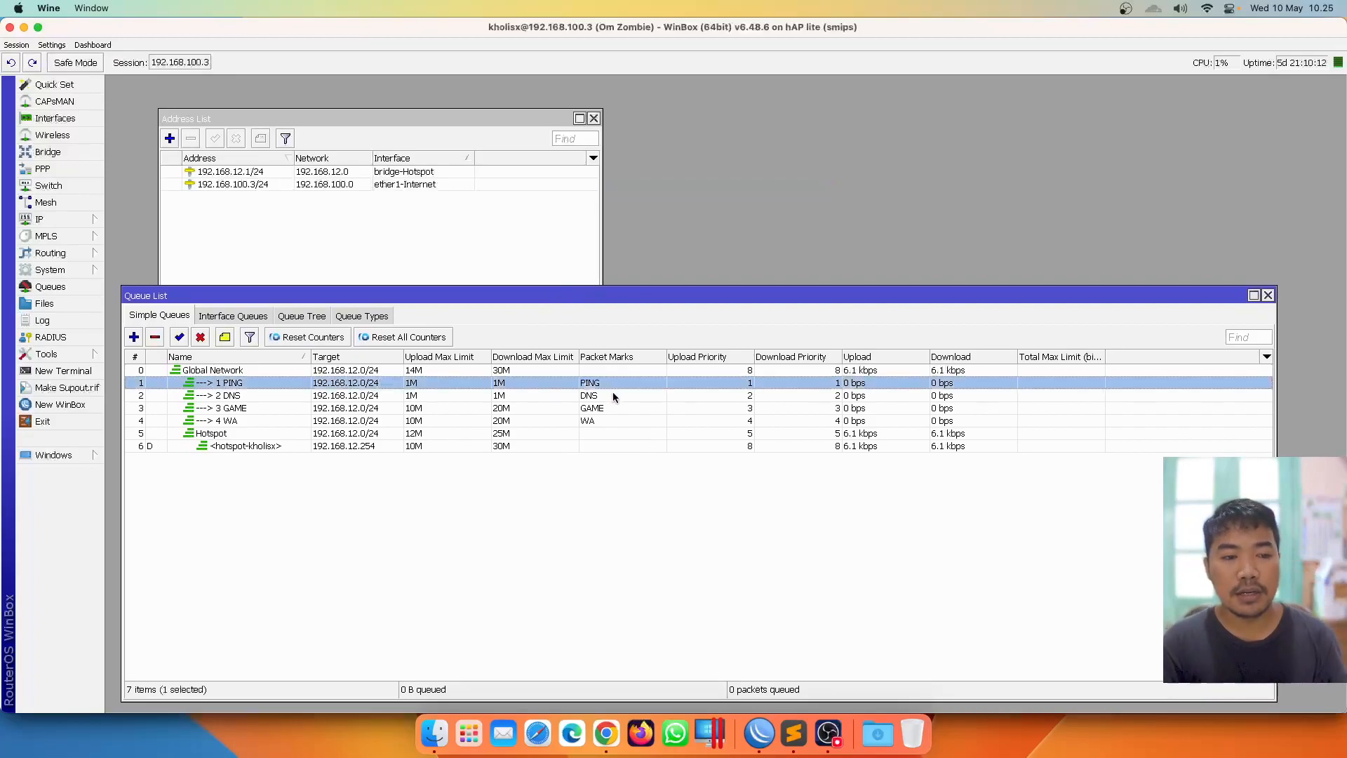
pyautogui.press('Down')
pyautogui.press('Down')
pyautogui.press('Down')
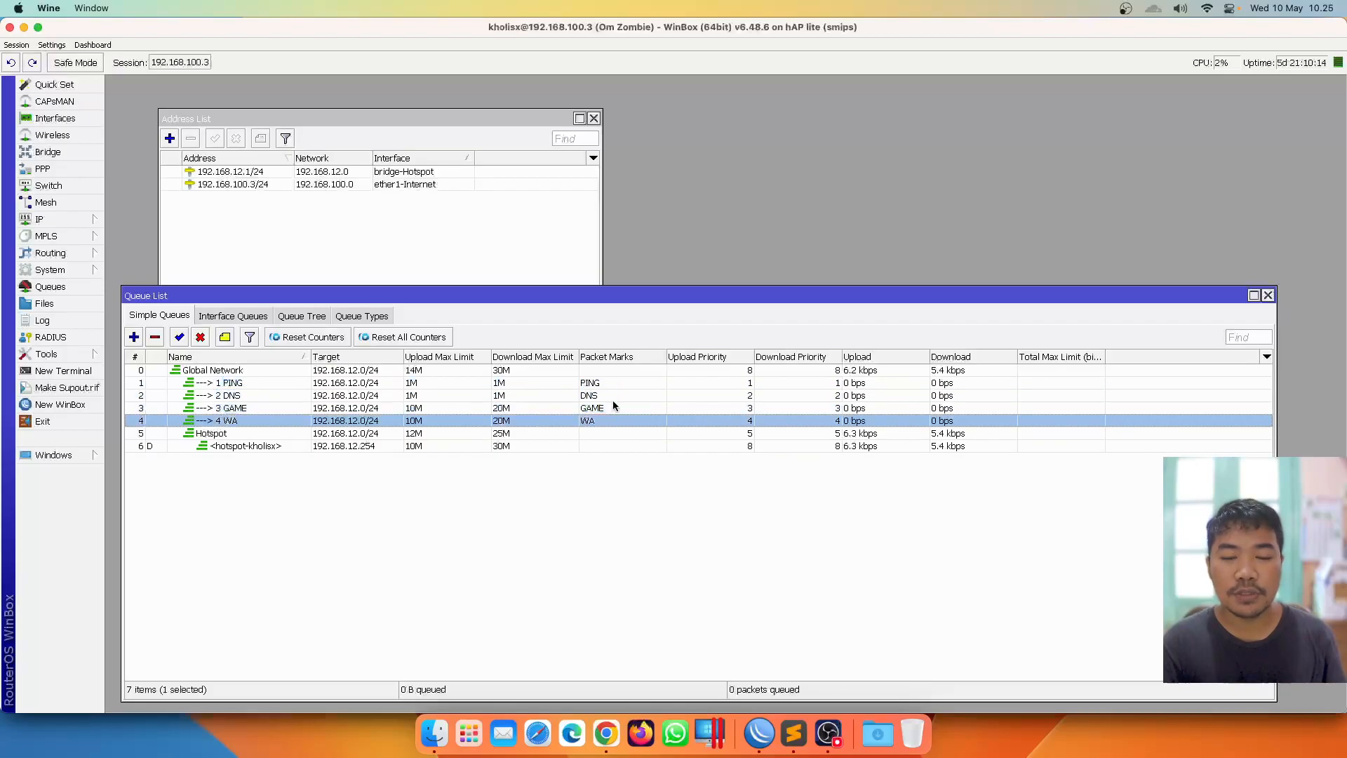
pyautogui.click(611, 384)
pyautogui.press('Down')
pyautogui.press('Down')
pyautogui.press('Down')
pyautogui.click(707, 513)
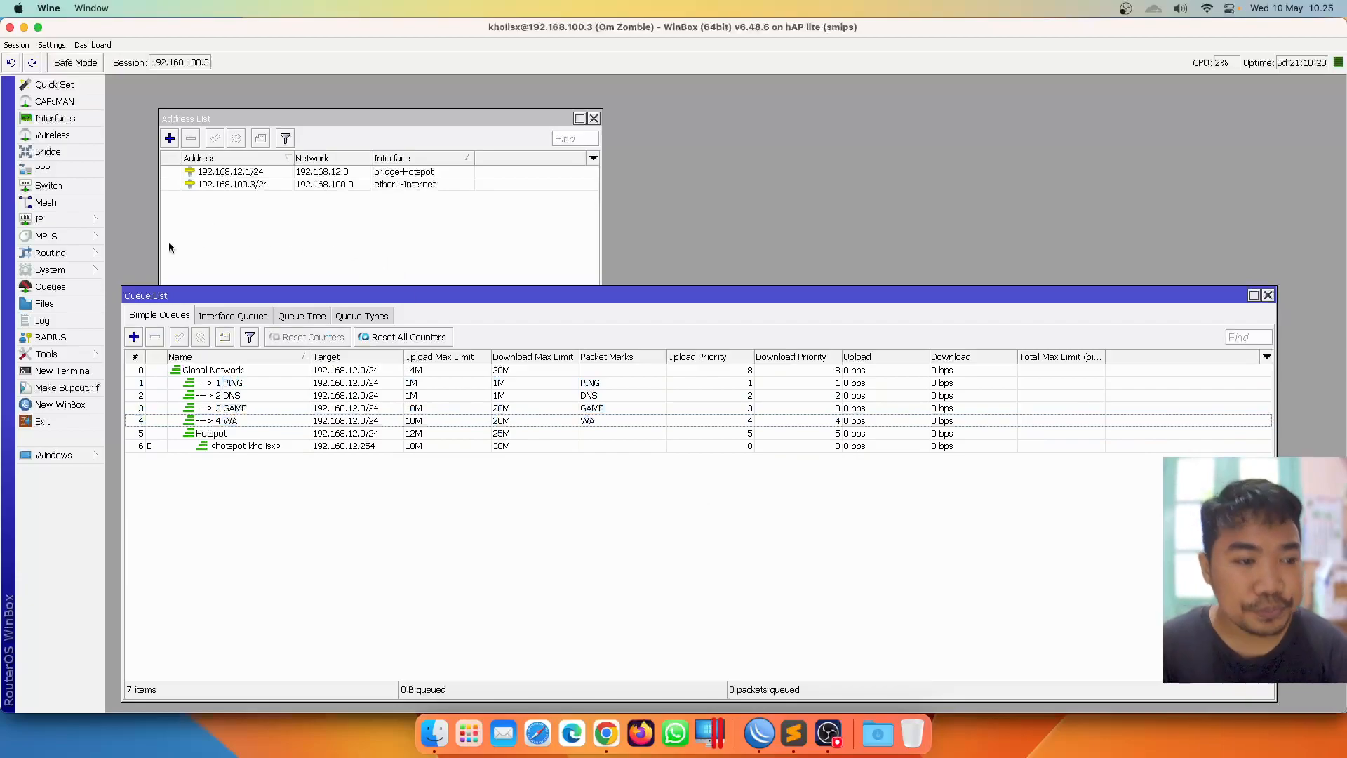
pyautogui.click(621, 384)
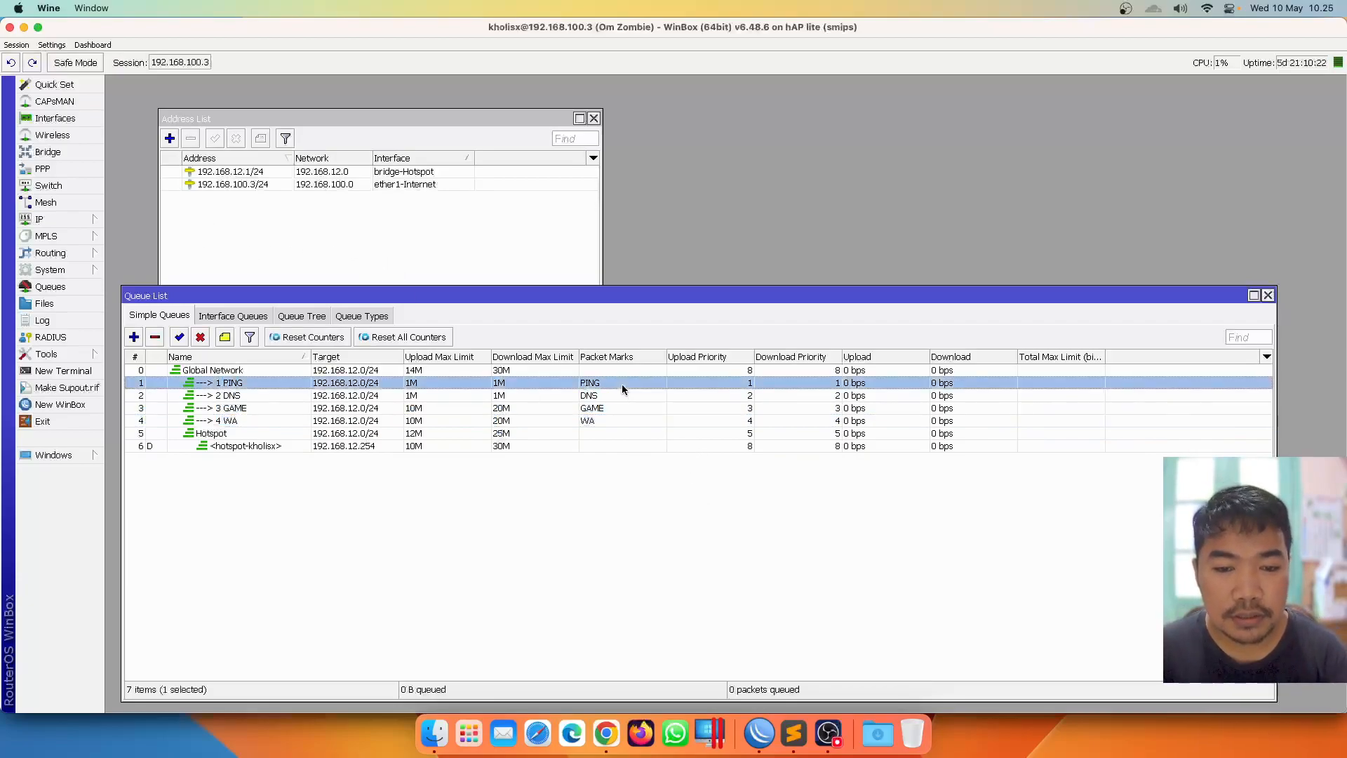
# Open the firewall and look over the list of tracked connections
pyautogui.click(85, 222)
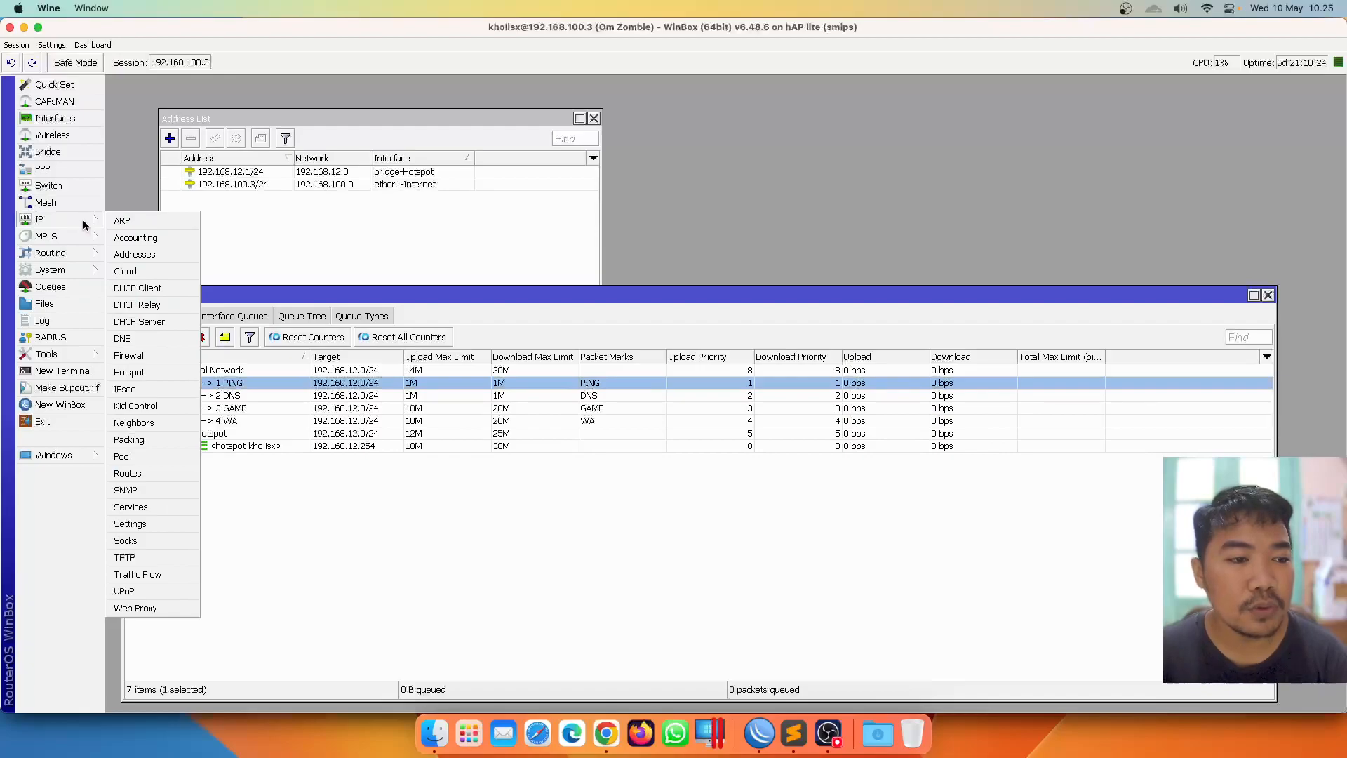
pyautogui.click(162, 354)
pyautogui.moveTo(559, 301); pyautogui.dragTo(619, 232)
pyautogui.click(586, 361)
pyautogui.scroll(-1, 609, 425)
pyautogui.click(574, 361)
pyautogui.click(547, 463)
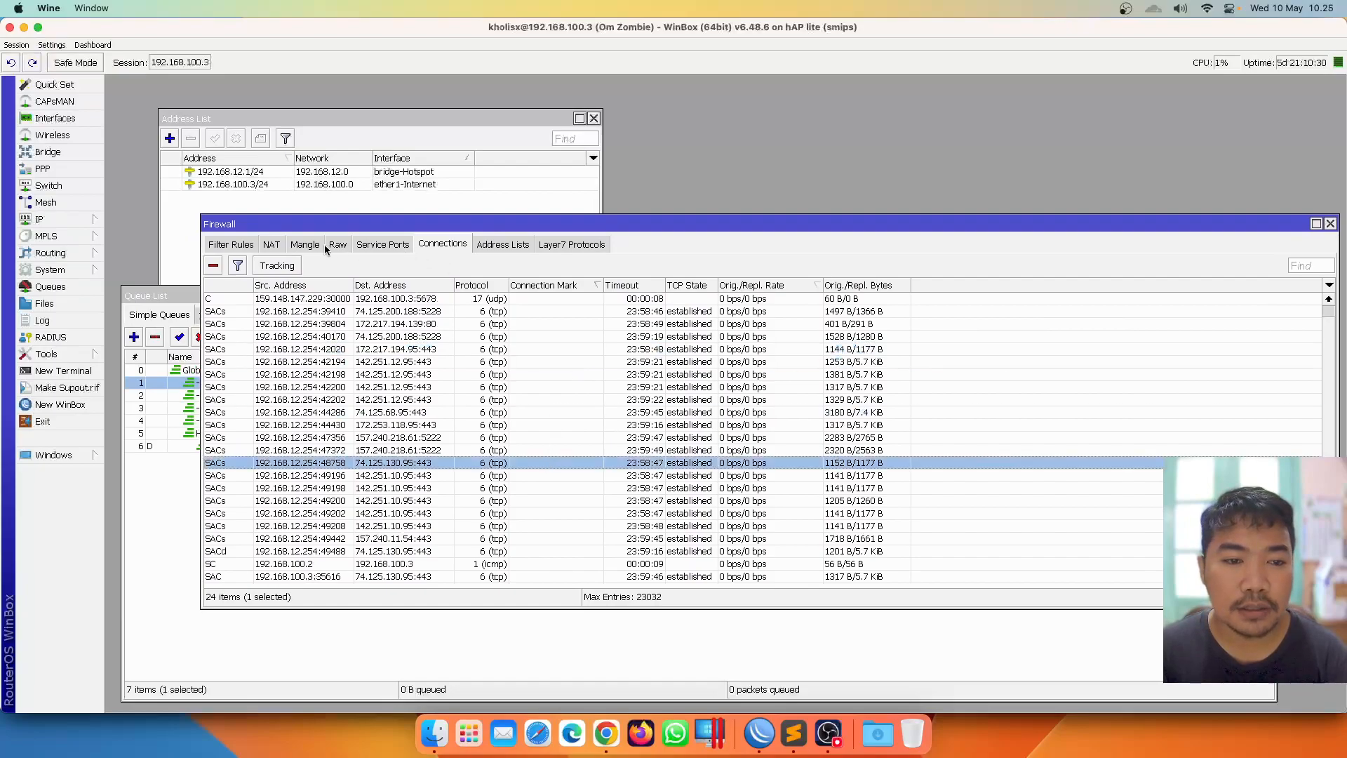
# Show the firewall's mangle rules
pyautogui.click(303, 244)
pyautogui.moveTo(432, 223); pyautogui.dragTo(411, 203)
pyautogui.click(82, 221)
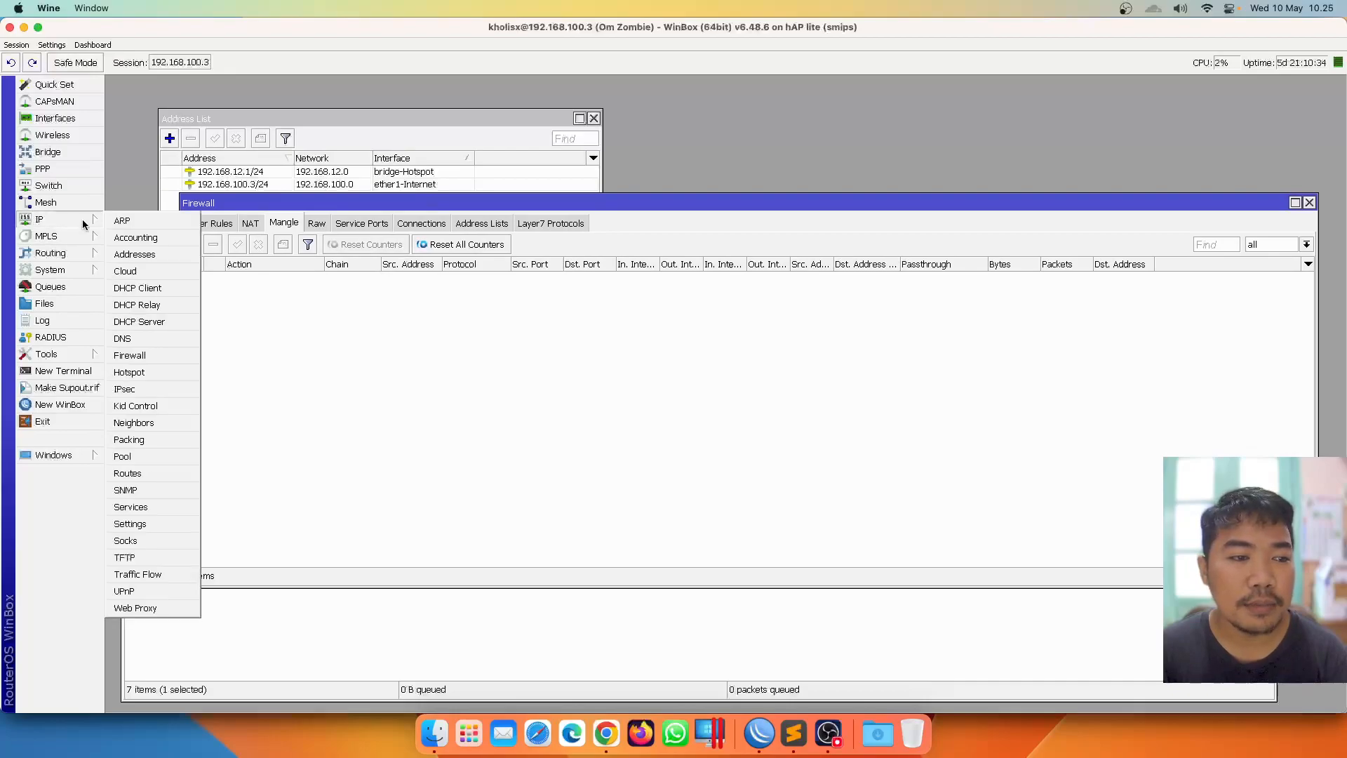
pyautogui.click(156, 353)
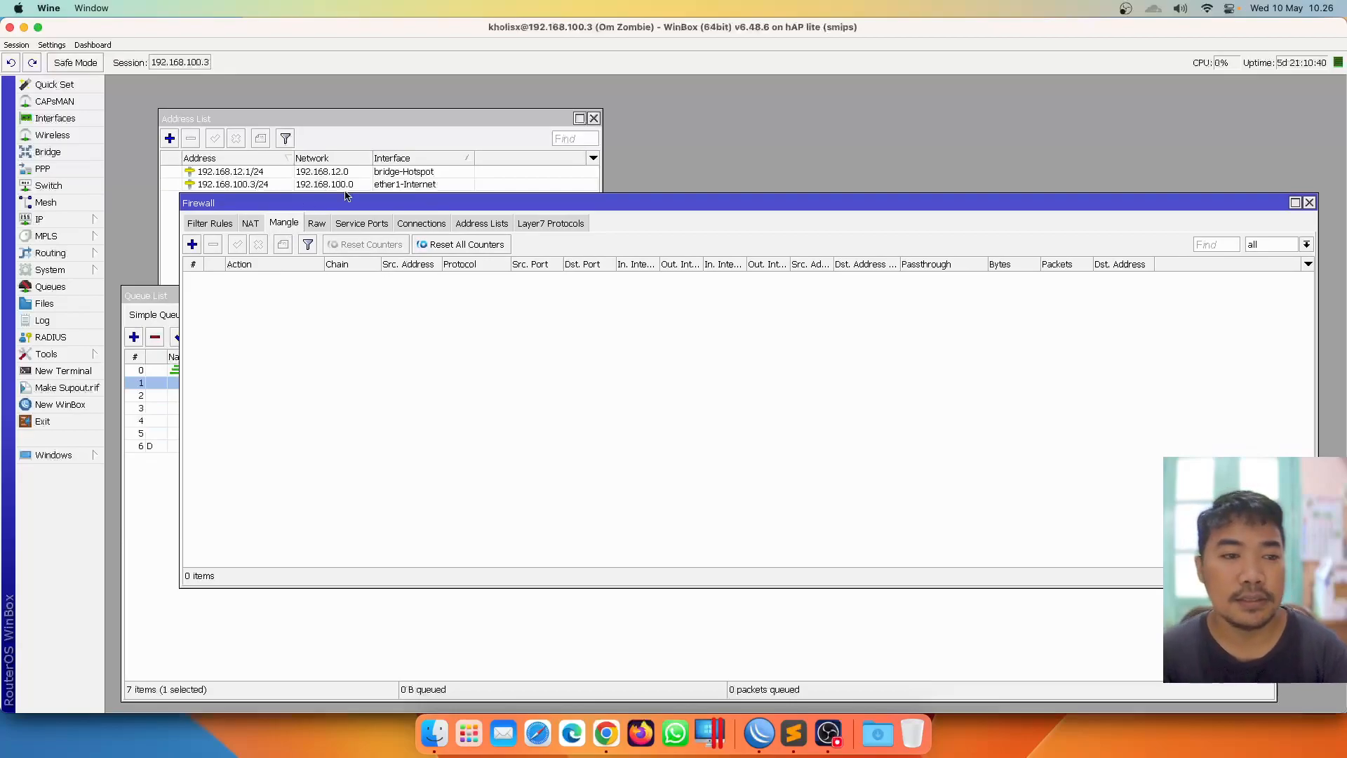
pyautogui.moveTo(370, 202); pyautogui.dragTo(361, 214)
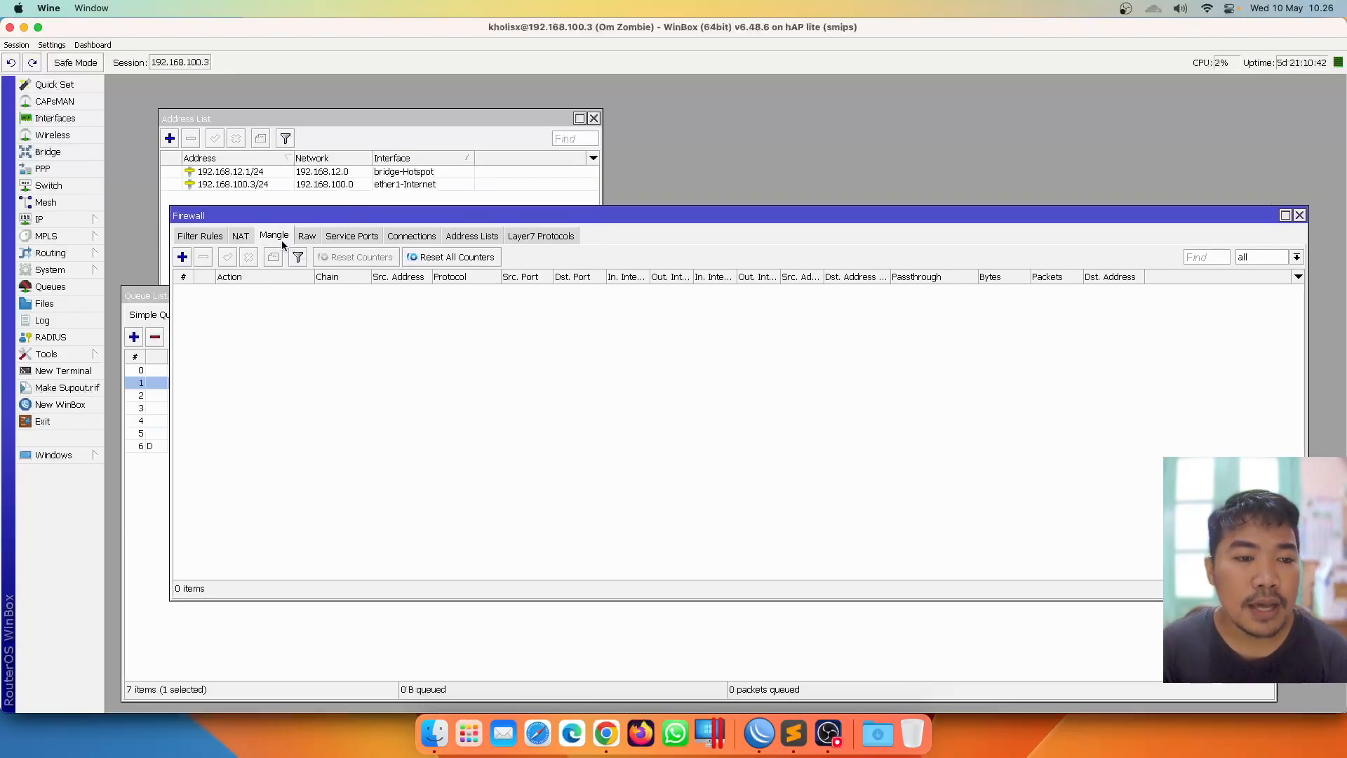
# Start a new mangle rule on the prerouting chain with the protocol set to icmp
pyautogui.click(182, 260)
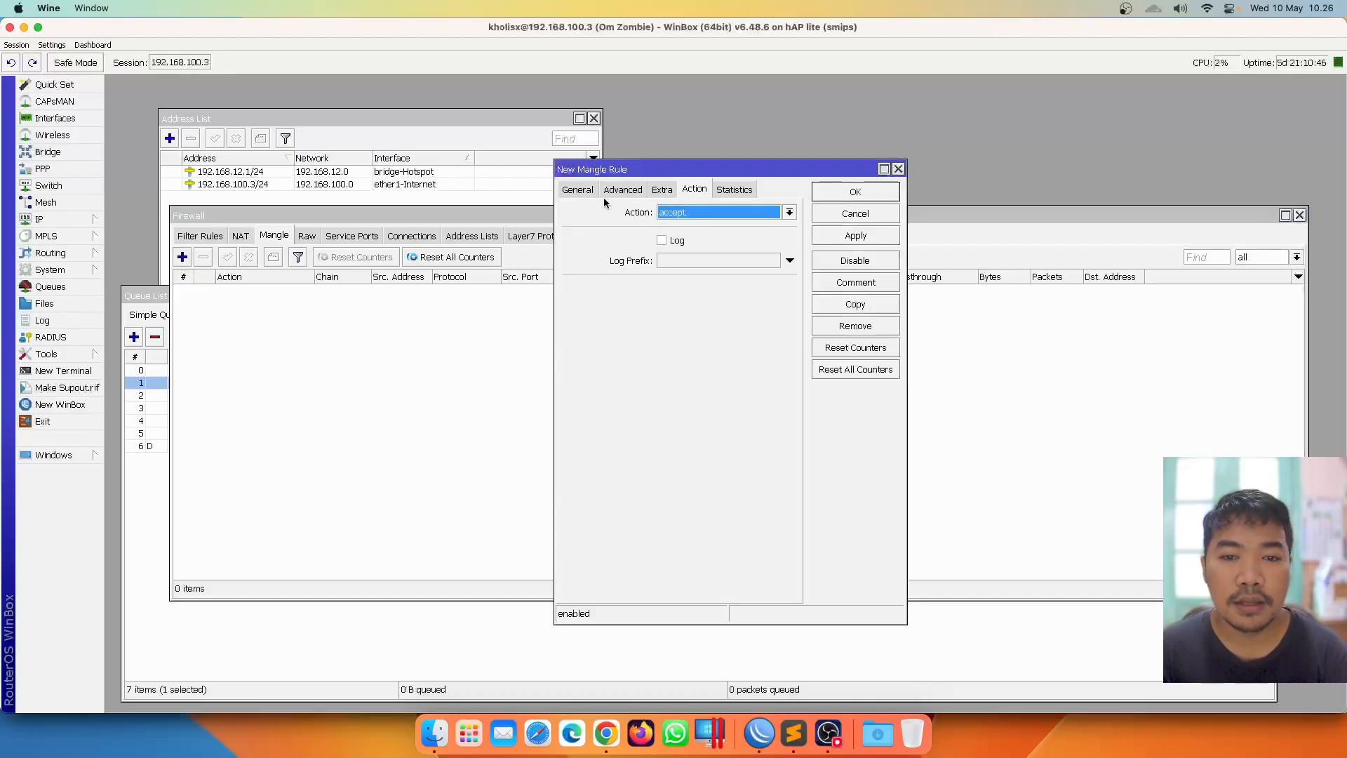
pyautogui.click(575, 191)
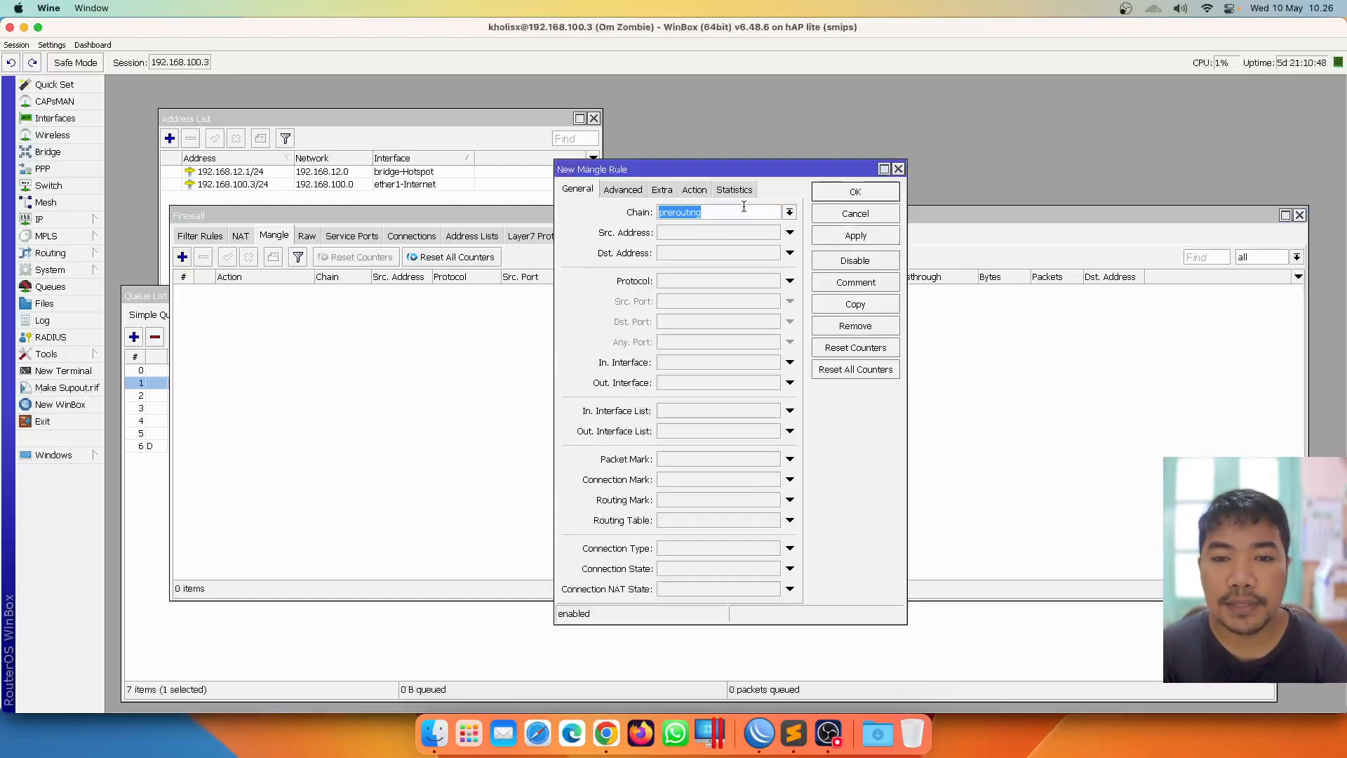
pyautogui.click(761, 280)
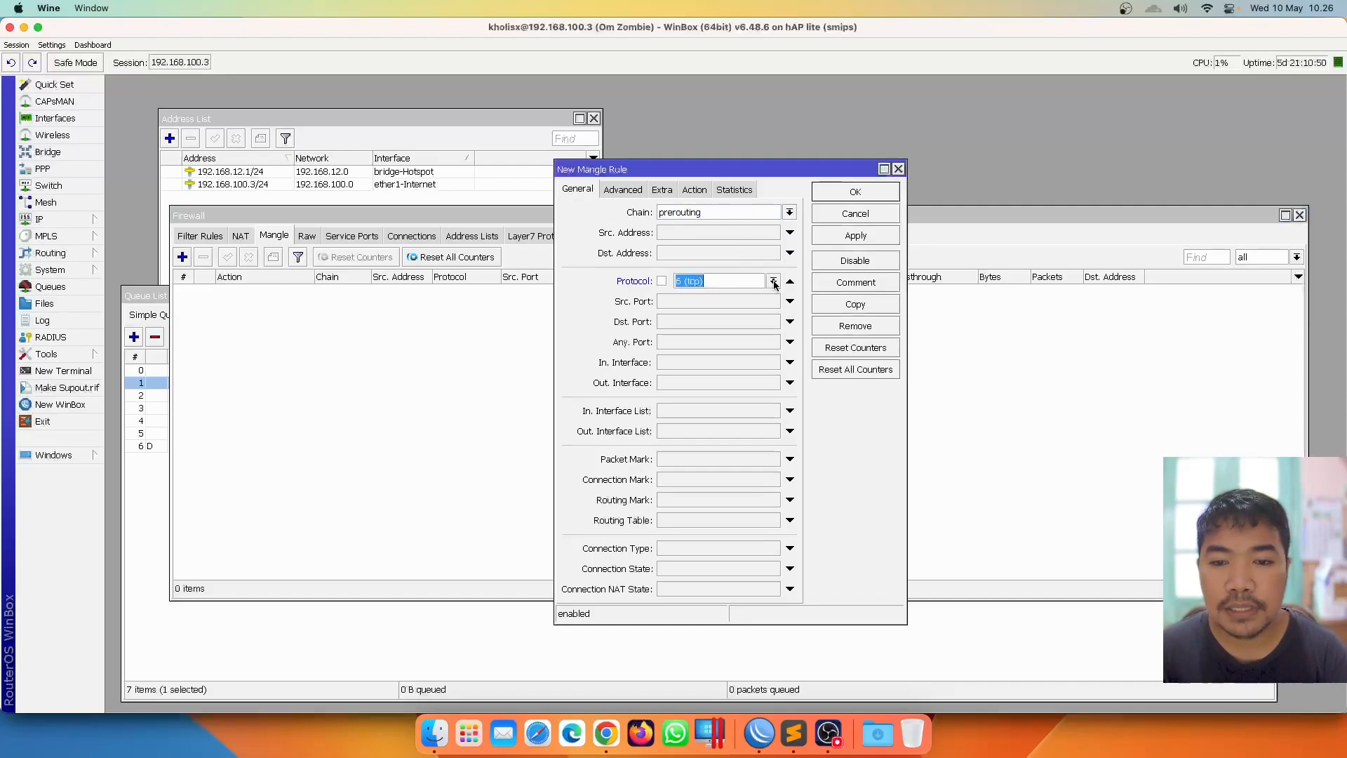
pyautogui.click(773, 282)
pyautogui.click(753, 299)
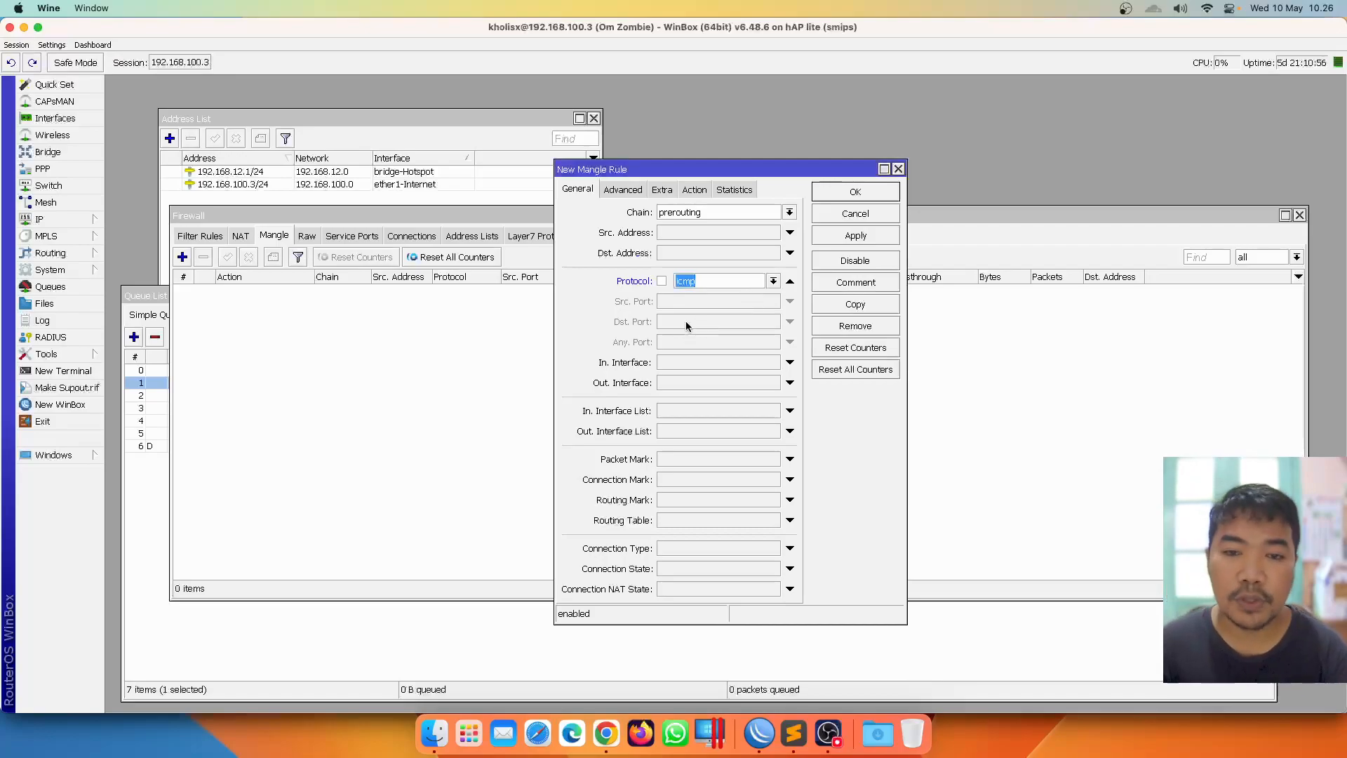
# Set the icmp rule's action to mark connection with the new connection mark conn-PING and save the rule
pyautogui.click(695, 189)
pyautogui.click(702, 211)
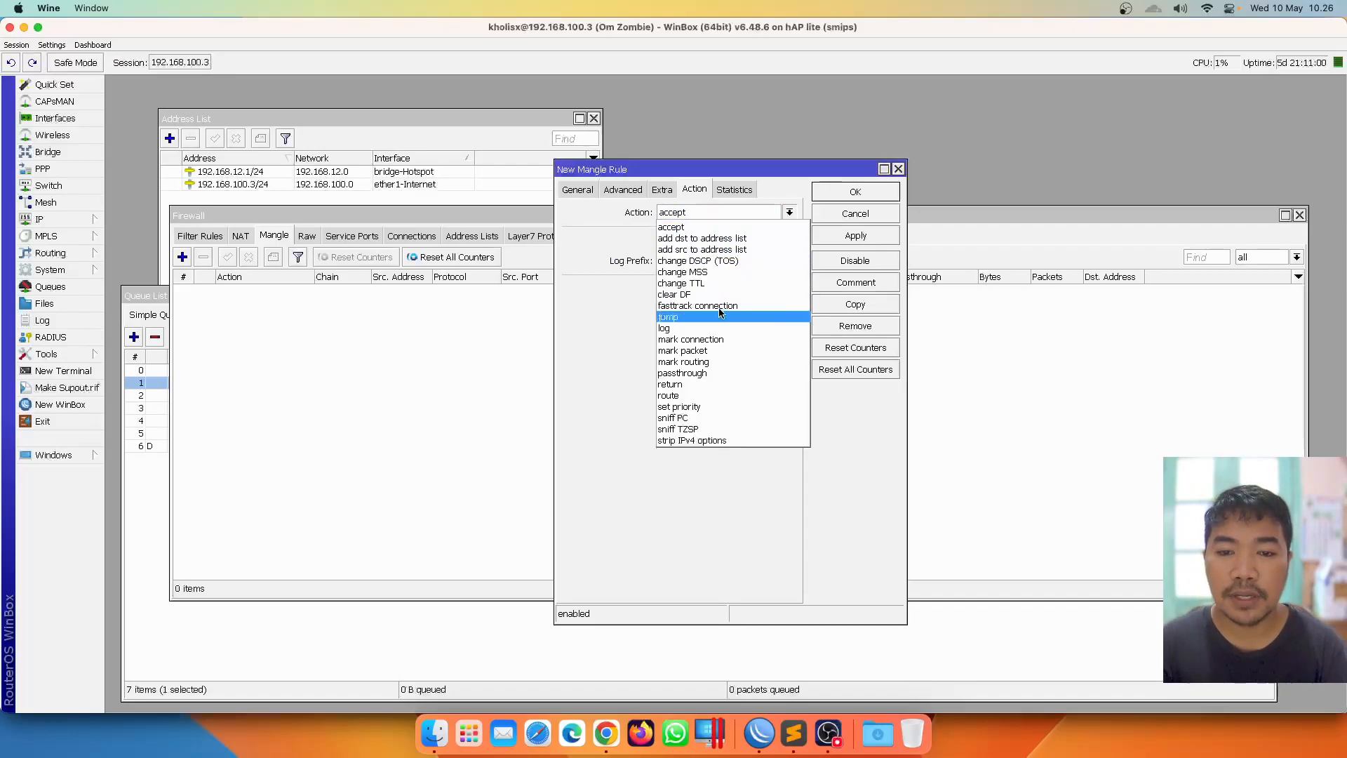
pyautogui.click(717, 339)
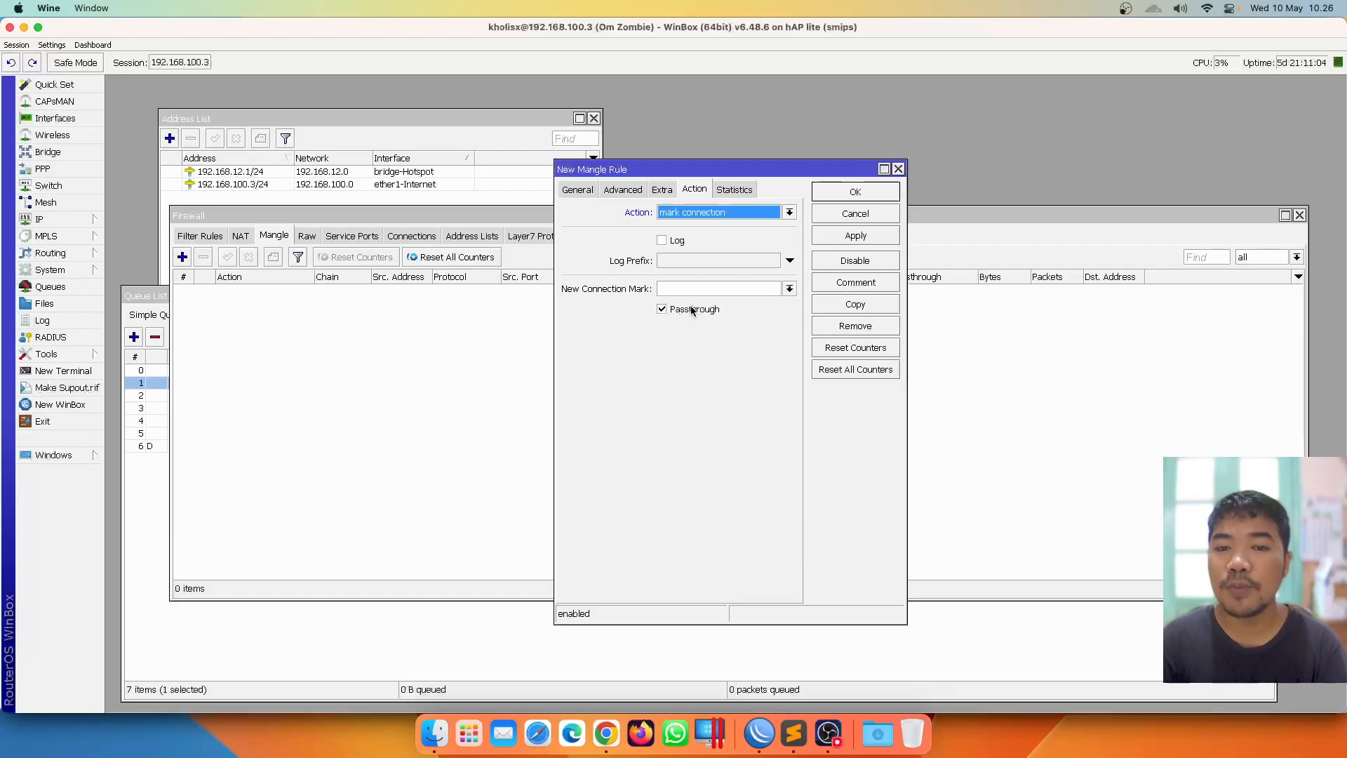
pyautogui.click(773, 294)
pyautogui.write('conn-PING')
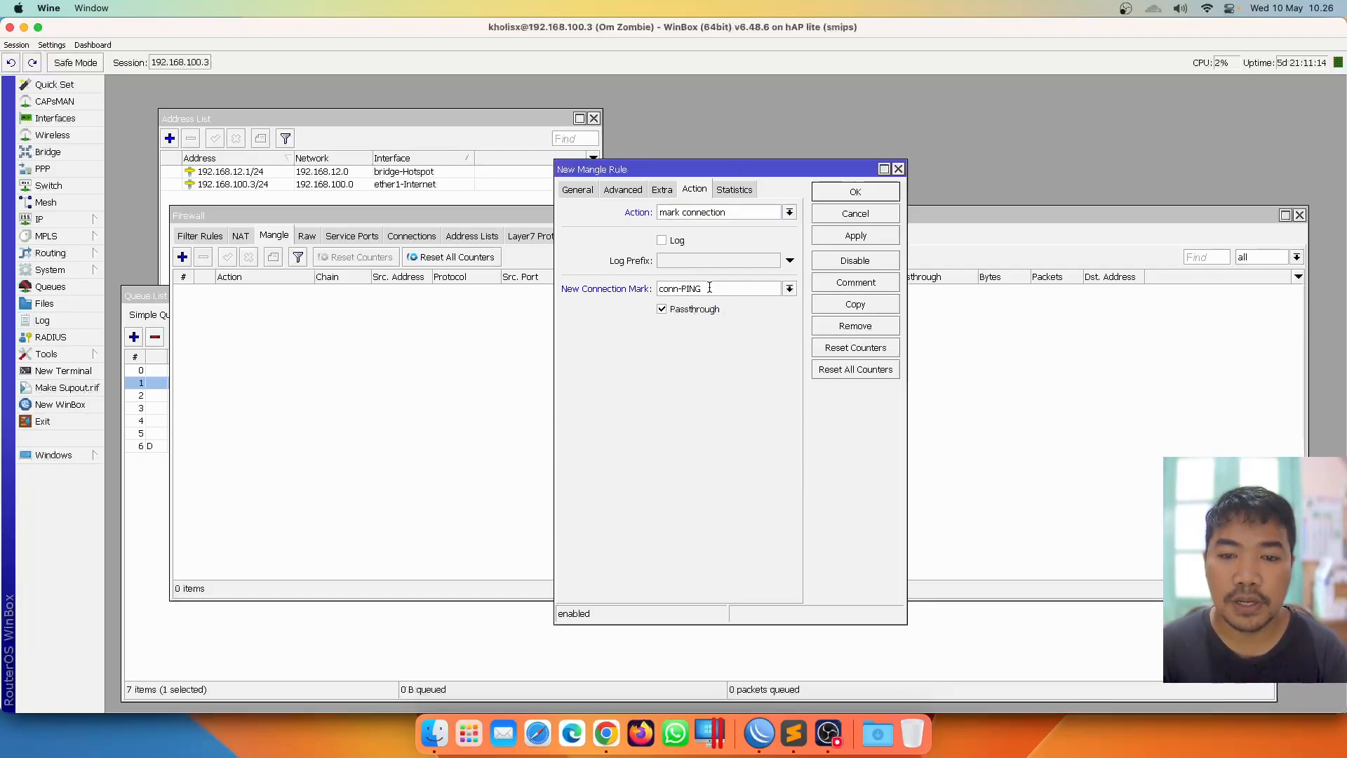
pyautogui.click(858, 238)
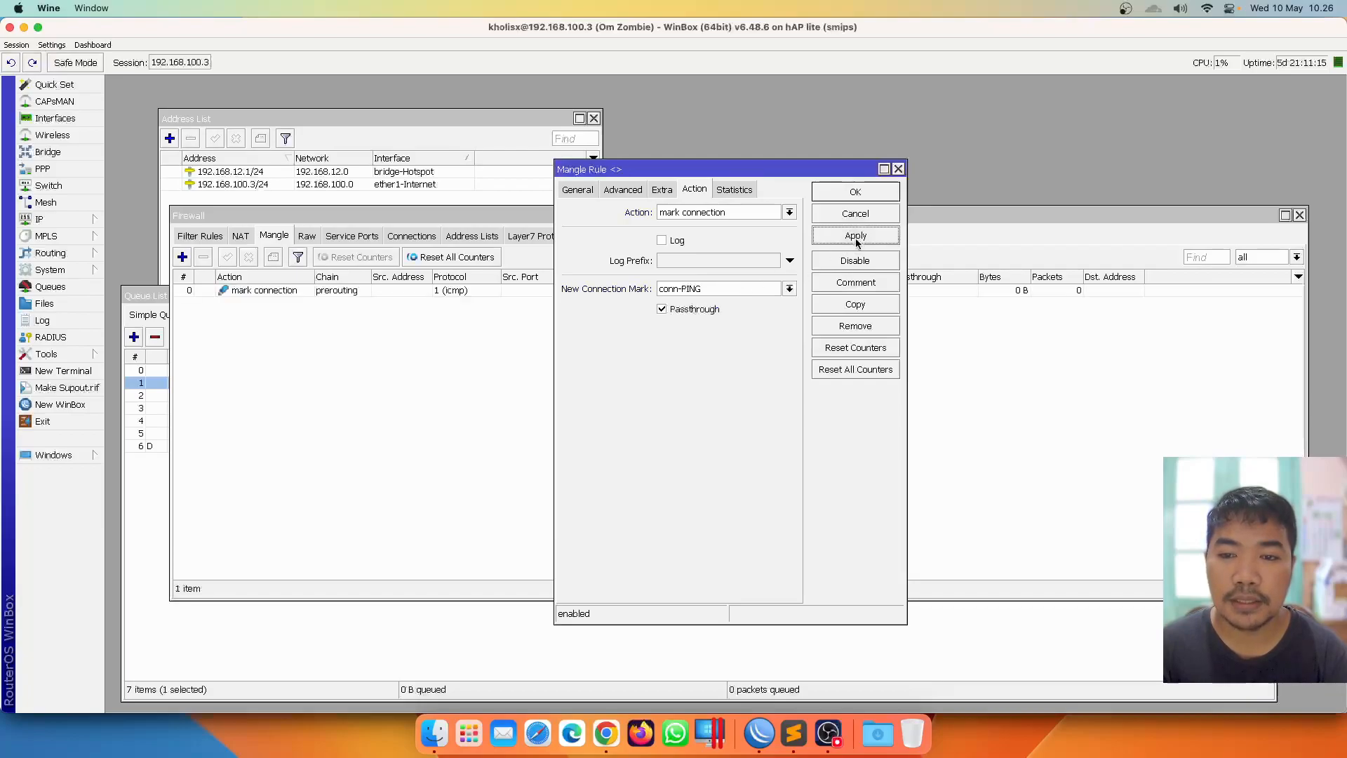
pyautogui.click(857, 192)
# Review the saved icmp mark-connection rule in the mangle list and reopen it to check its action settings
pyautogui.click(423, 292)
pyautogui.click(420, 313)
pyautogui.click(403, 291)
pyautogui.click(402, 313)
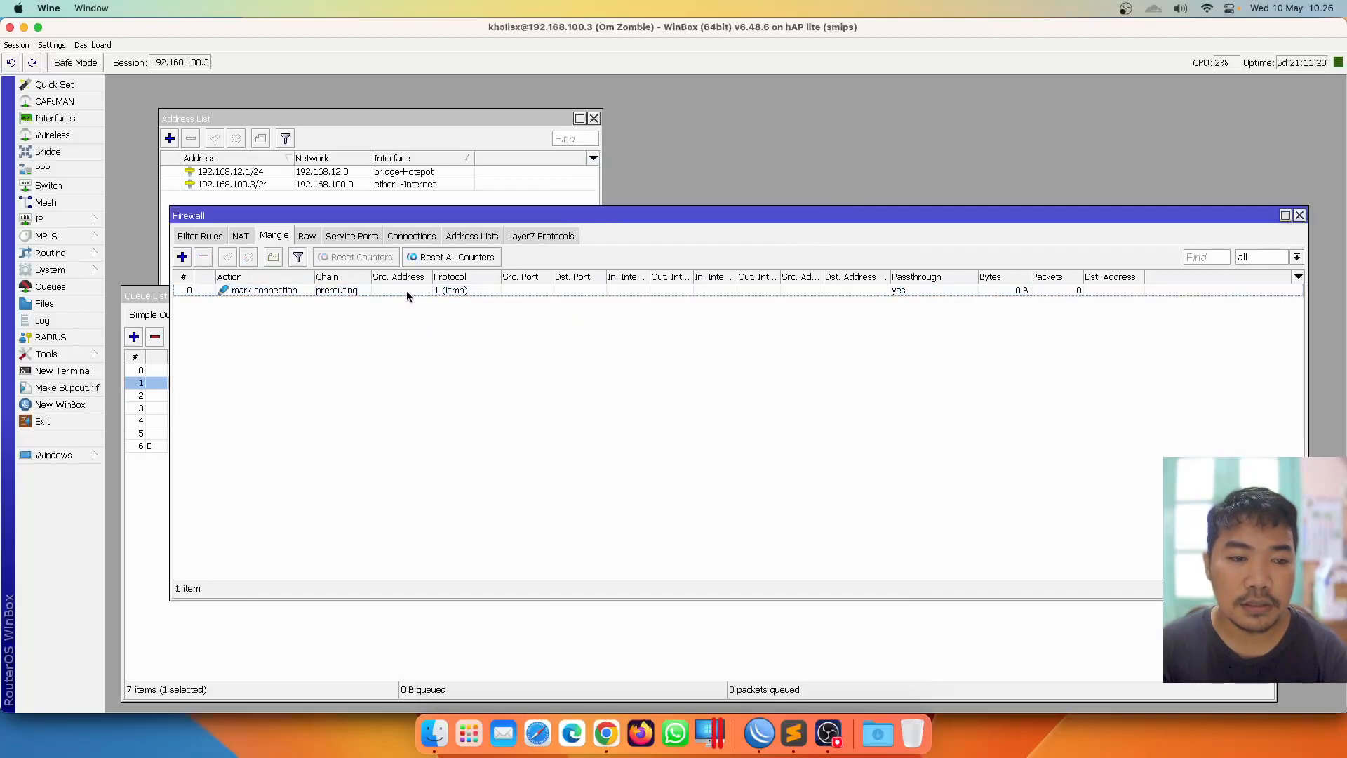
pyautogui.click(406, 291)
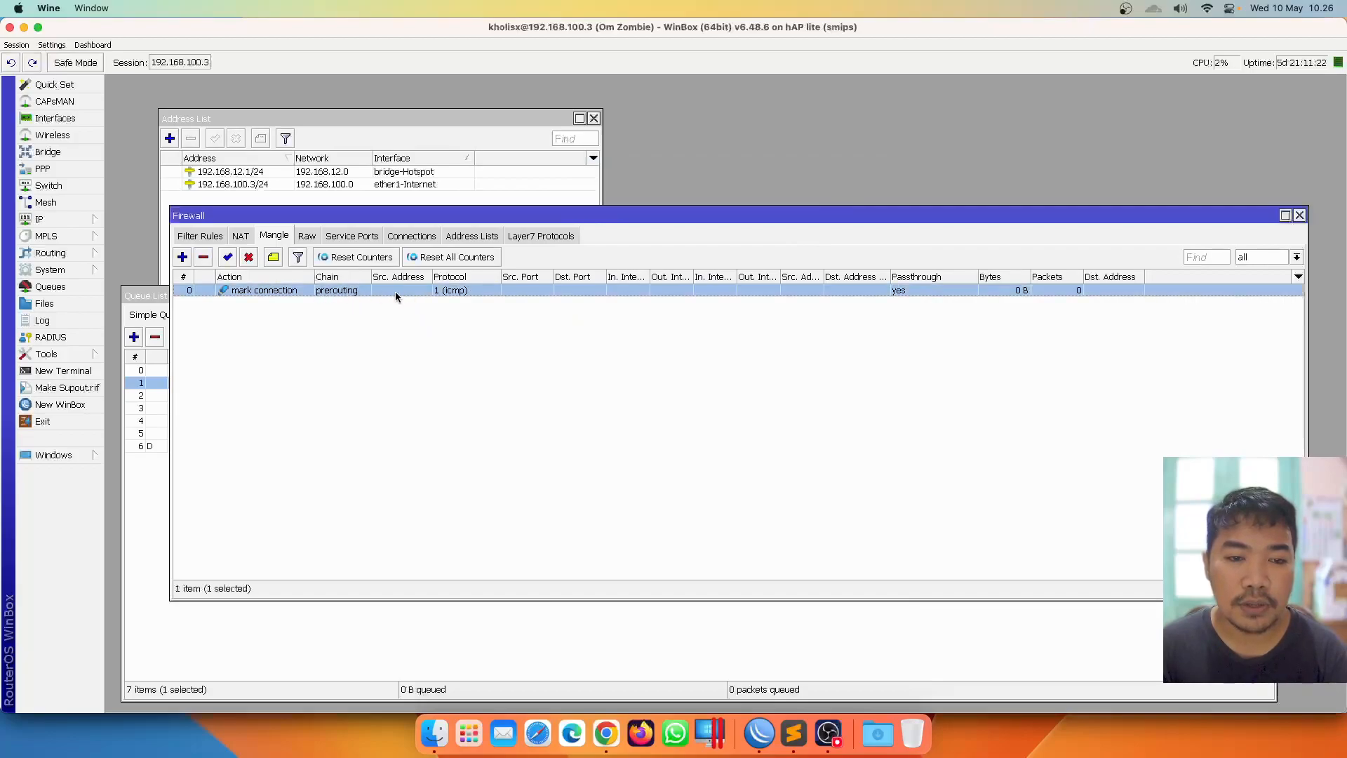
pyautogui.doubleClick(908, 290)
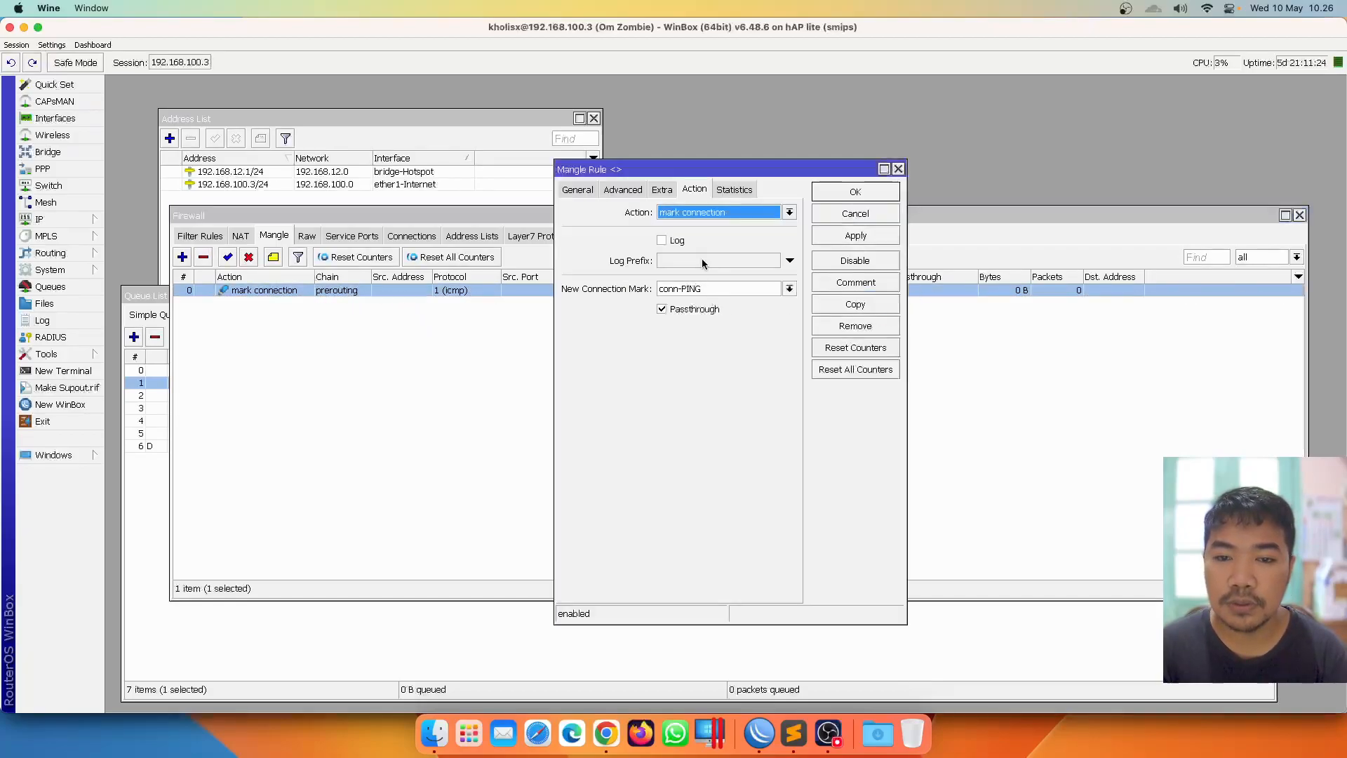
pyautogui.click(854, 195)
pyautogui.click(344, 315)
# Start a new mangle rule on the prerouting chain that matches the connection mark conn-PING
pyautogui.click(183, 257)
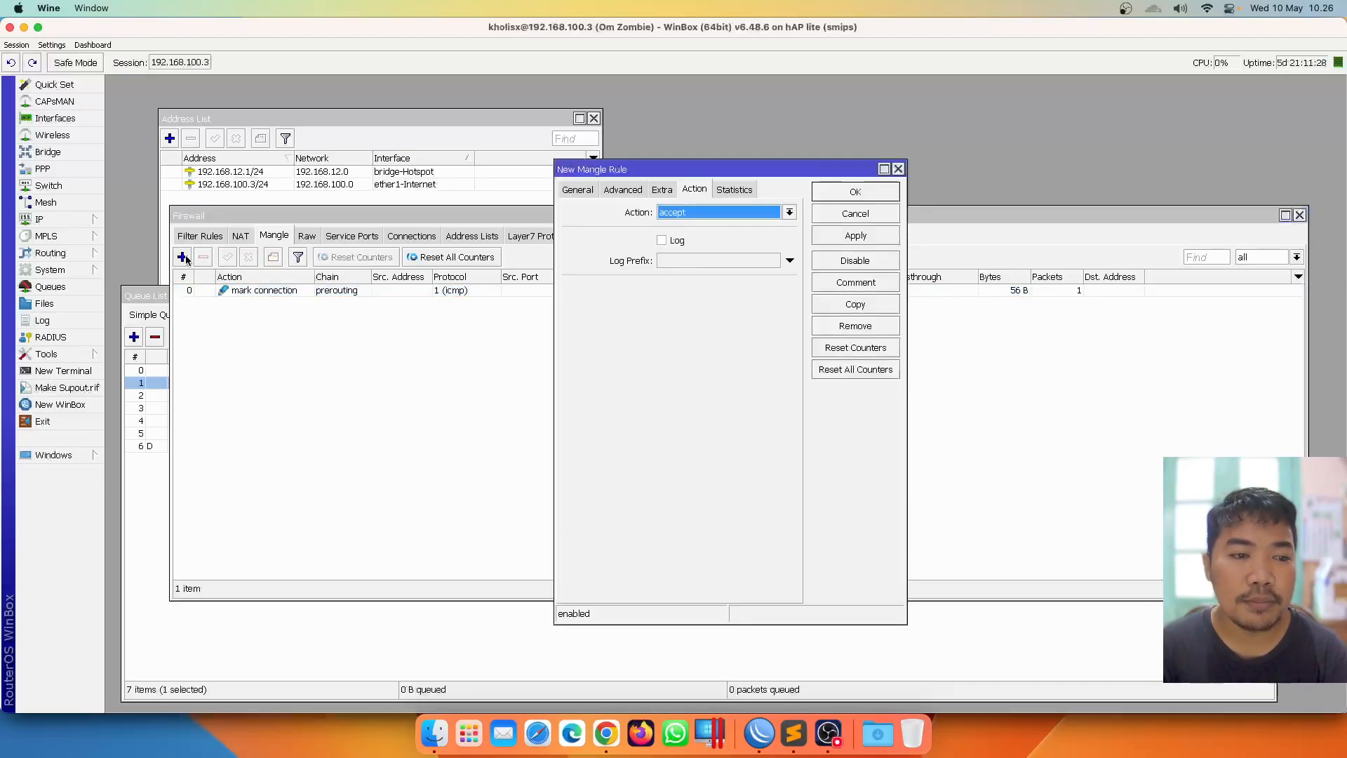
pyautogui.click(579, 190)
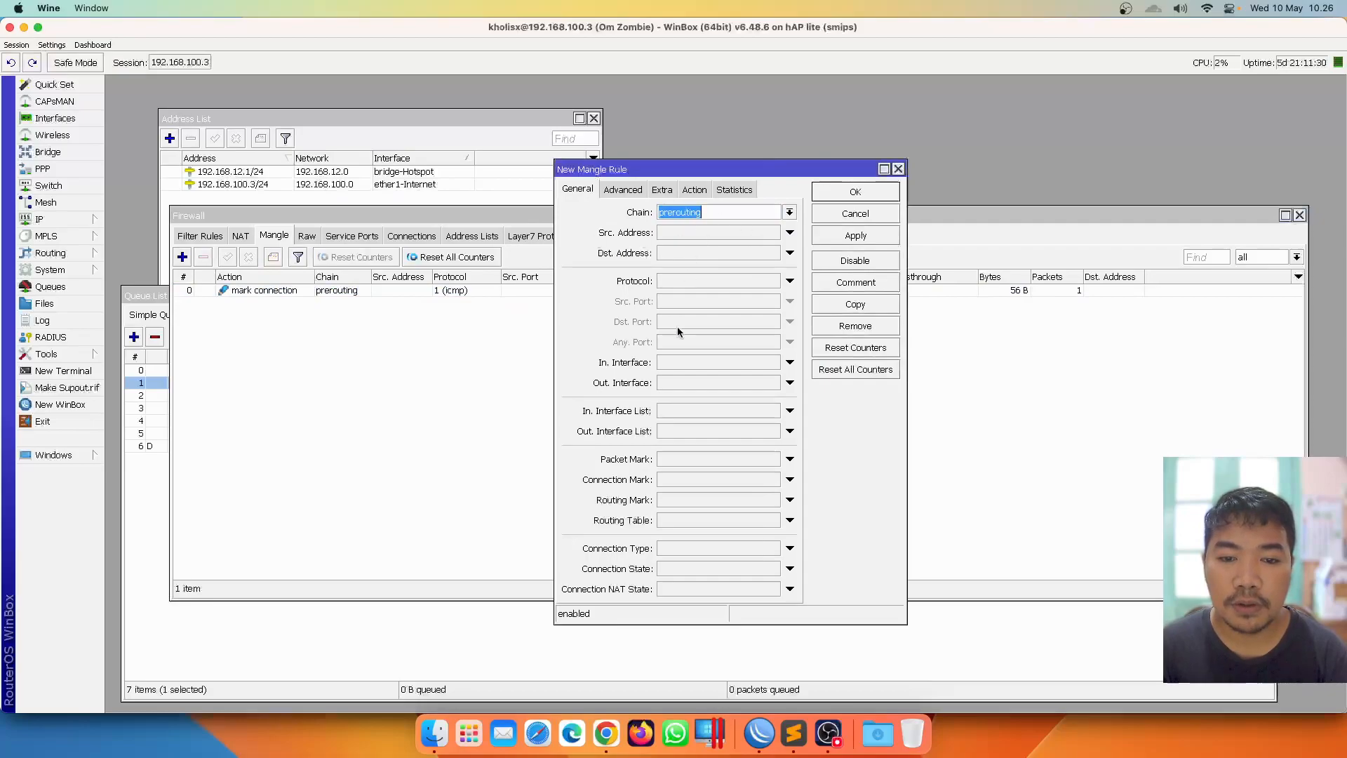
pyautogui.click(714, 480)
pyautogui.click(772, 480)
pyautogui.click(764, 495)
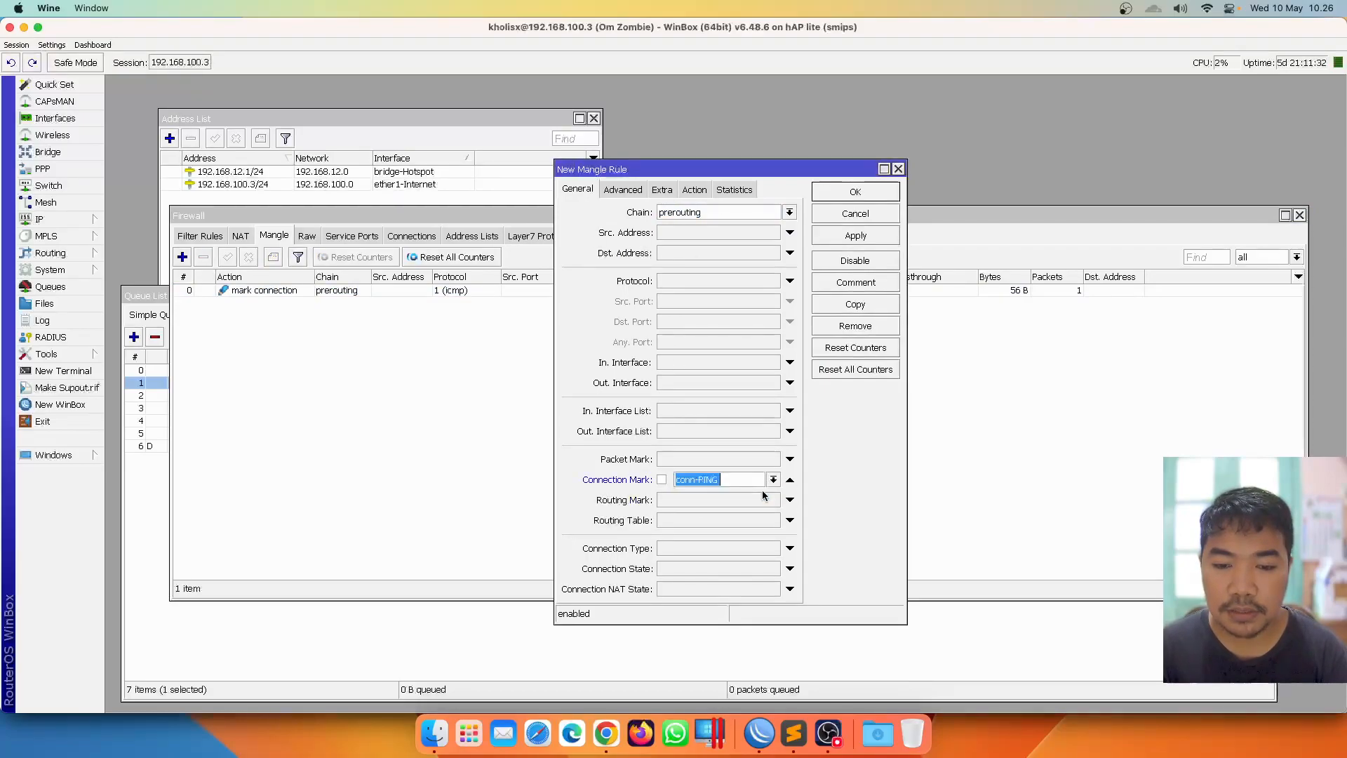
# Set the rule's action to mark packet with the new packet mark PING and passthrough off, and save the rule
pyautogui.click(701, 193)
pyautogui.click(789, 212)
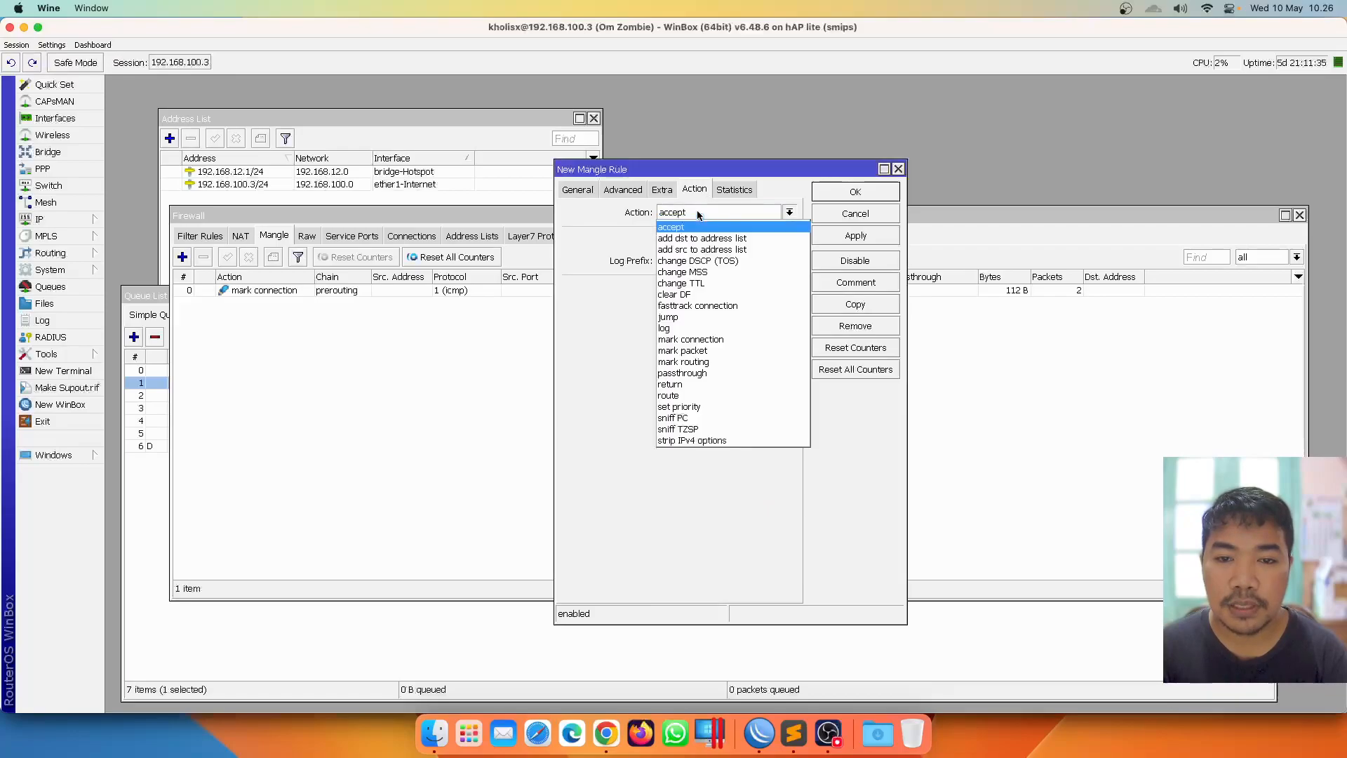
pyautogui.click(713, 349)
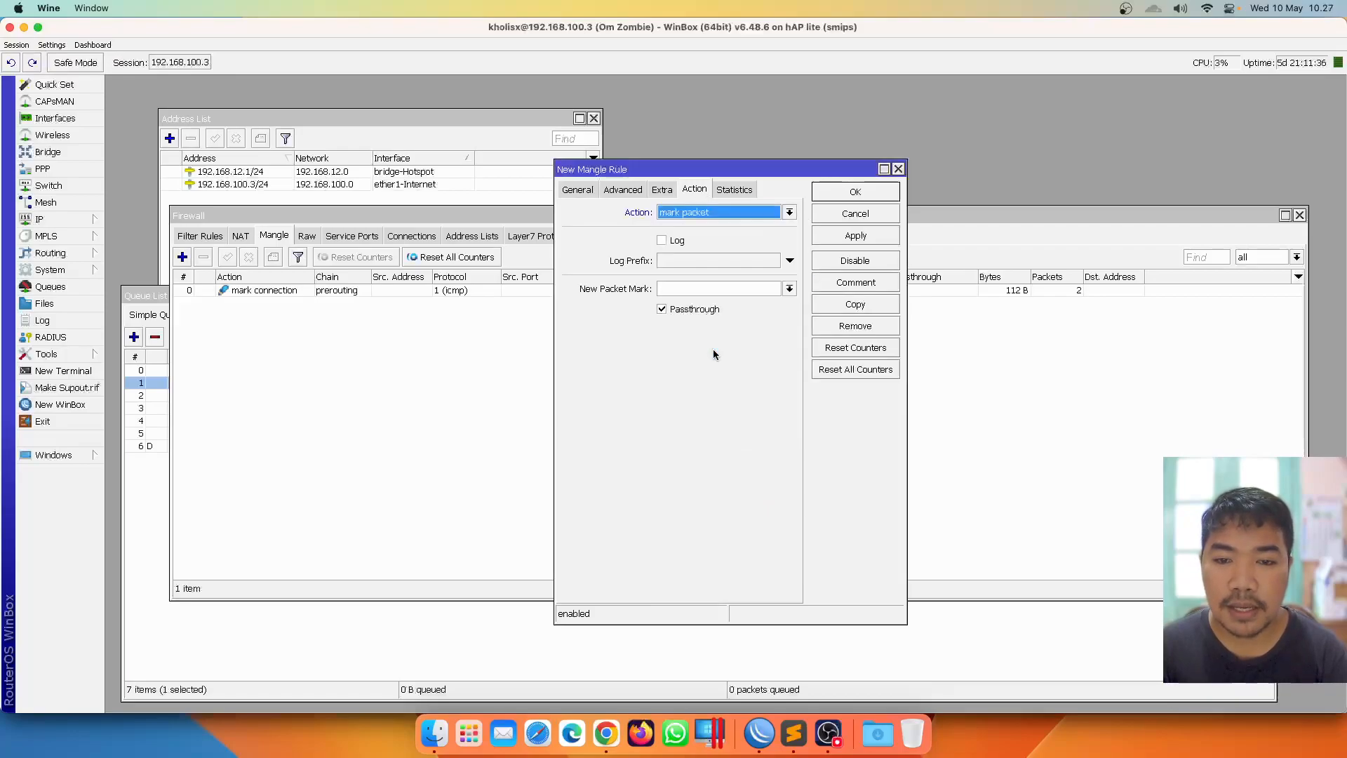
pyautogui.click(697, 309)
pyautogui.click(725, 289)
pyautogui.write('PING')
pyautogui.click(788, 289)
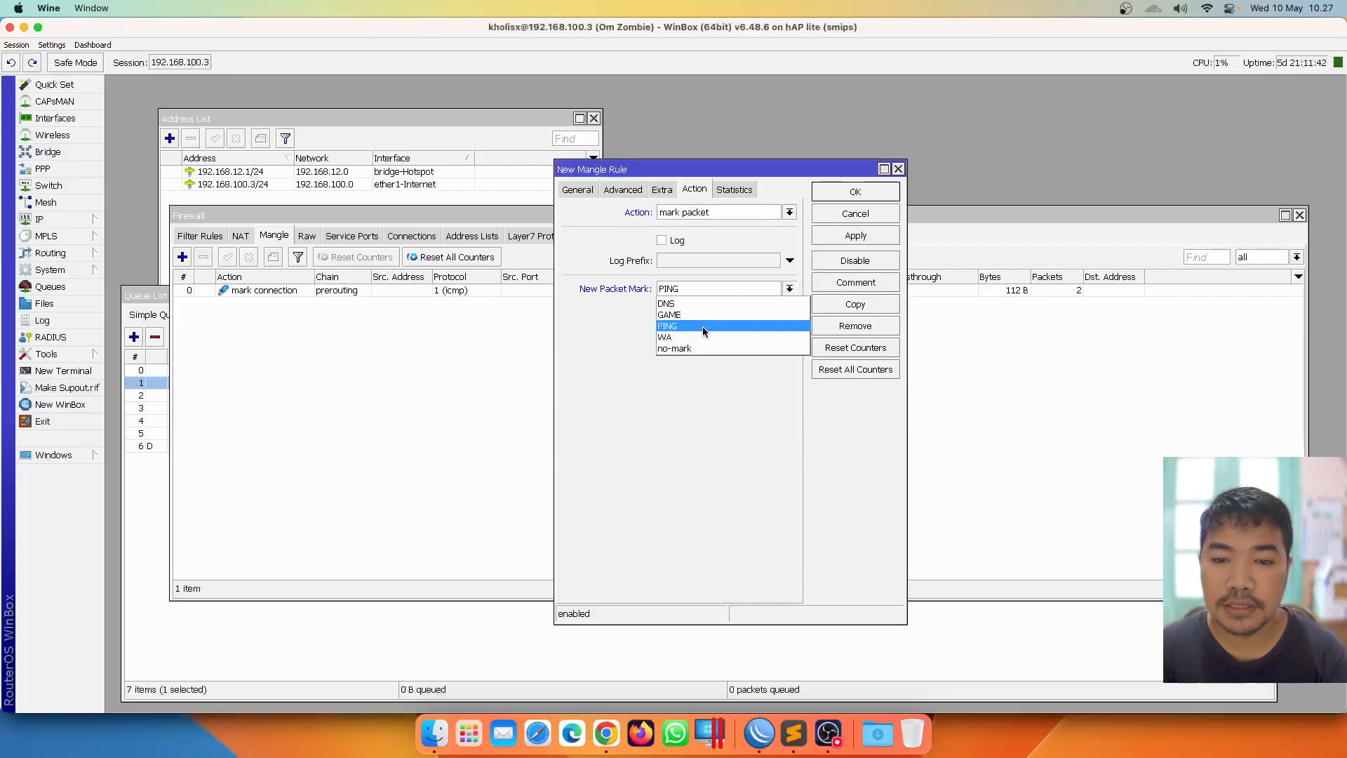
pyautogui.click(701, 325)
pyautogui.click(841, 239)
pyautogui.click(854, 197)
pyautogui.click(816, 303)
pyautogui.click(816, 291)
pyautogui.click(819, 304)
pyautogui.click(820, 291)
pyautogui.click(820, 303)
# Bring the queue list forward and move the firewall window up so the mangle rules and queues show together
pyautogui.click(545, 620)
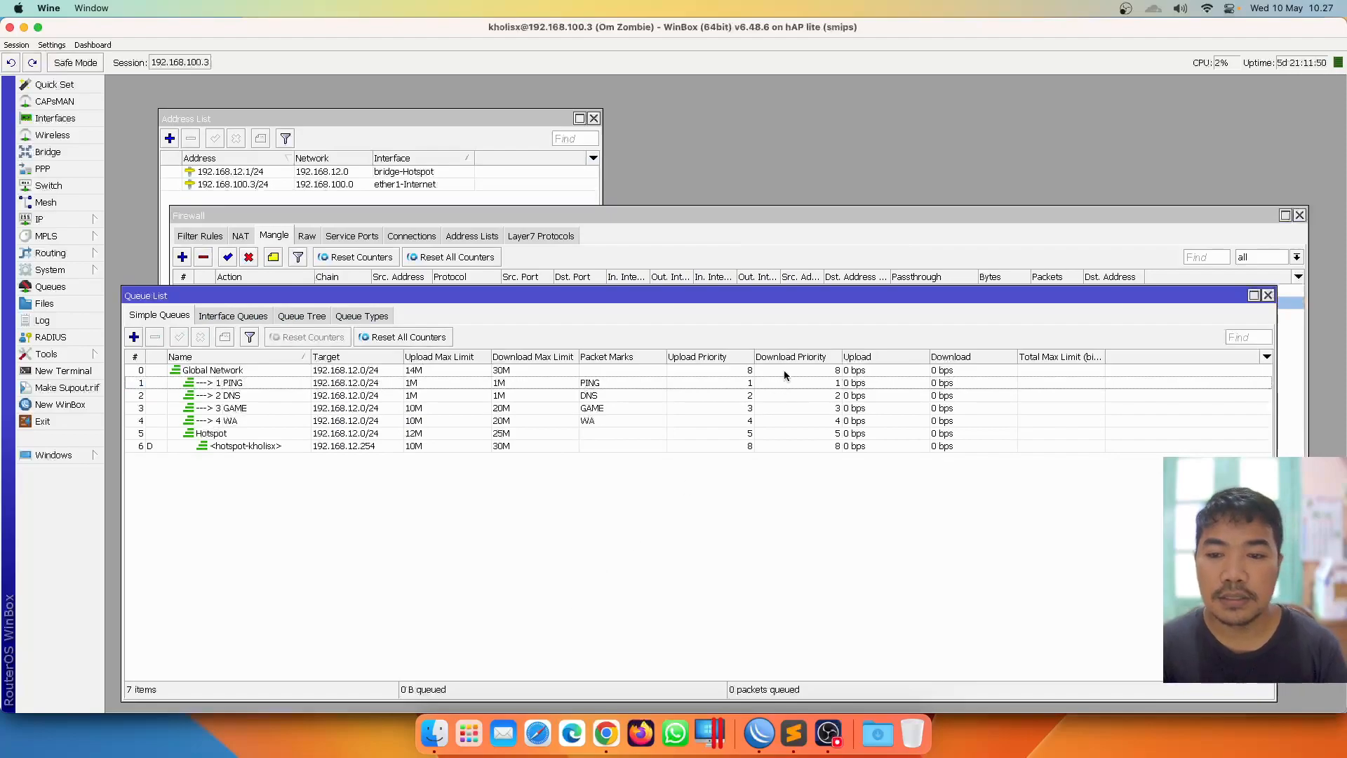
pyautogui.moveTo(726, 218); pyautogui.dragTo(754, 138)
pyautogui.click(599, 600)
# Open the PING queue's traffic graphs and place their window below the mangle rules to watch the ping traffic
pyautogui.click(634, 383)
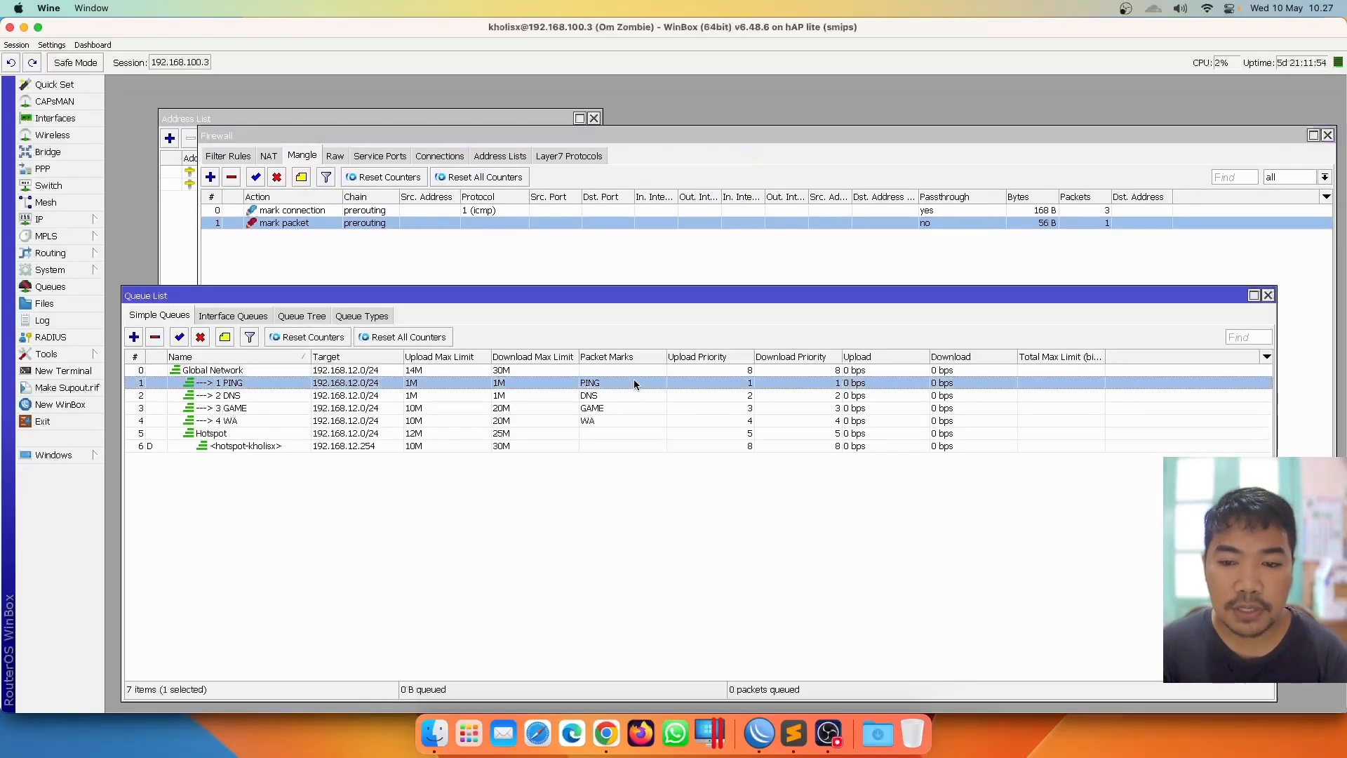
pyautogui.doubleClick(634, 383)
pyautogui.click(868, 211)
pyautogui.moveTo(871, 193); pyautogui.dragTo(510, 307)
pyautogui.click(640, 315)
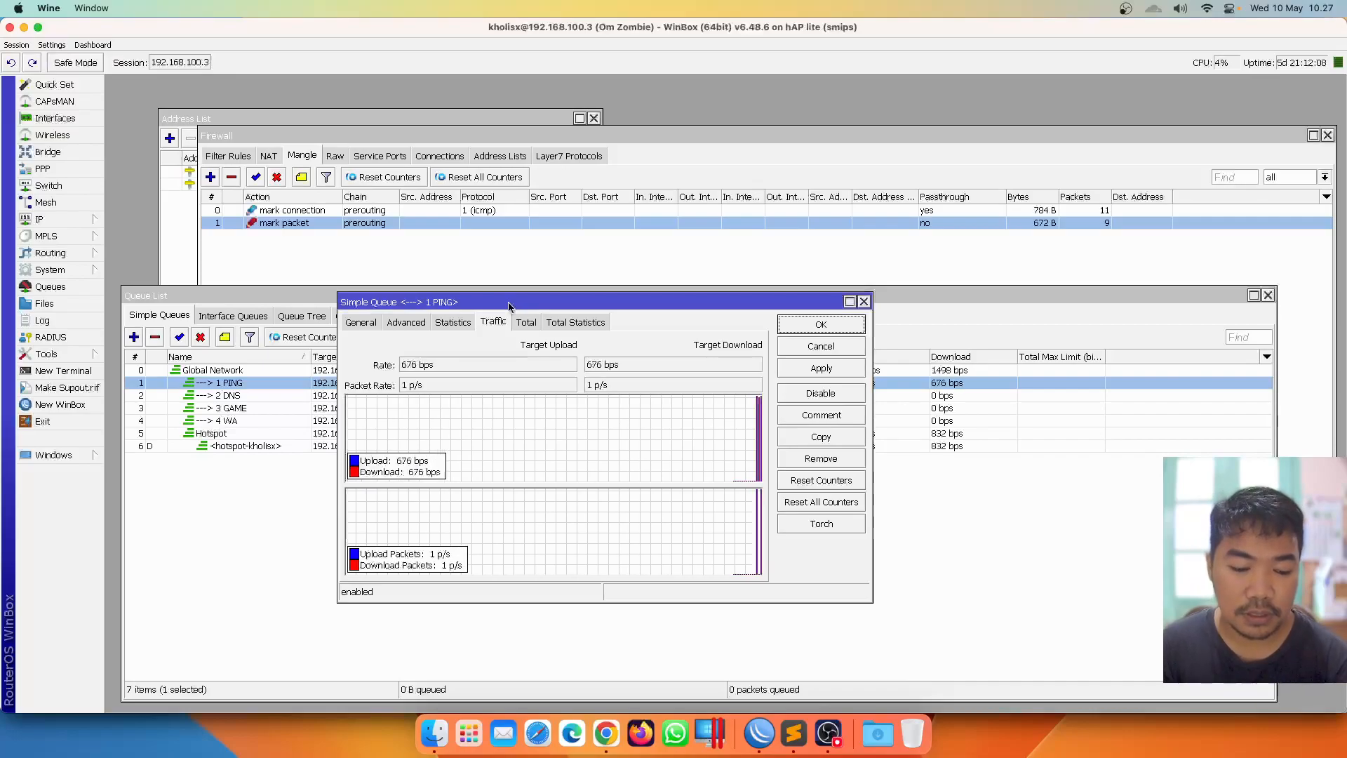
pyautogui.click(821, 743)
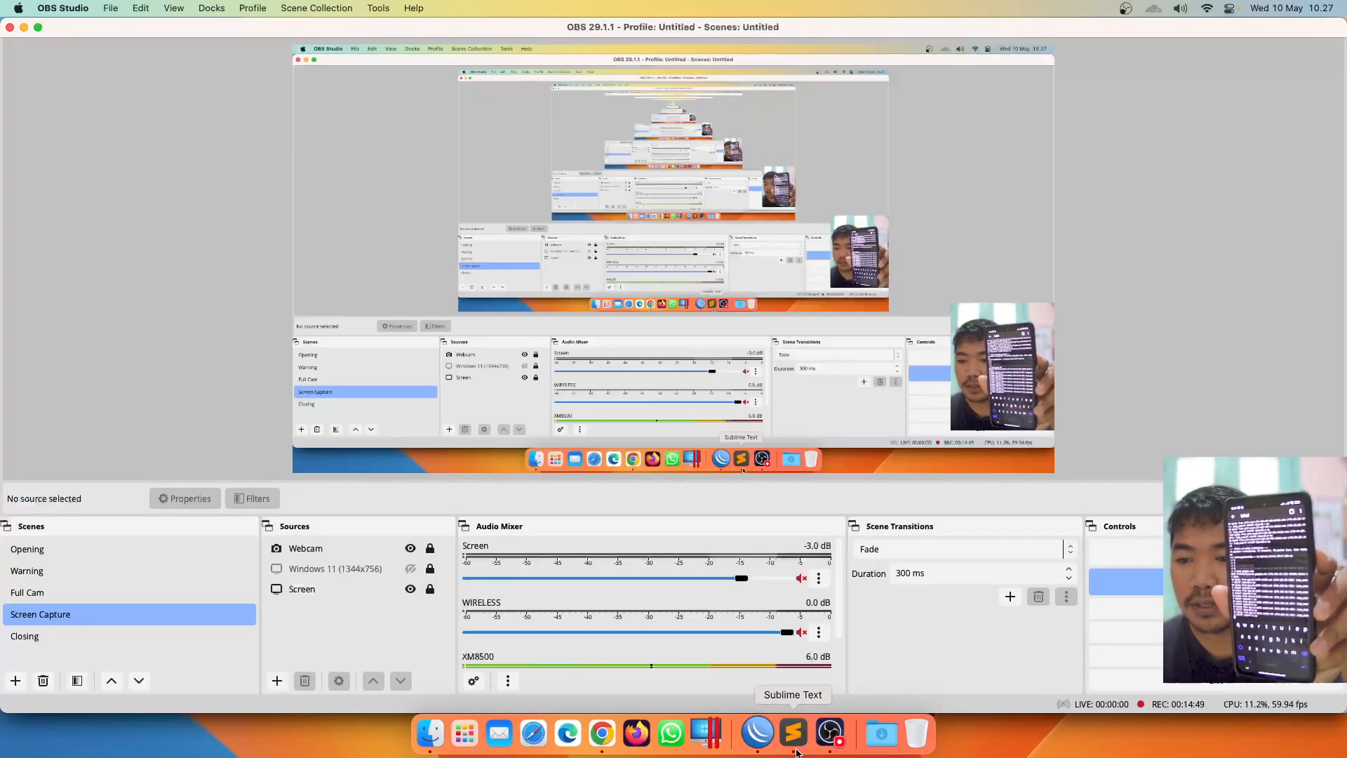
pyautogui.click(757, 744)
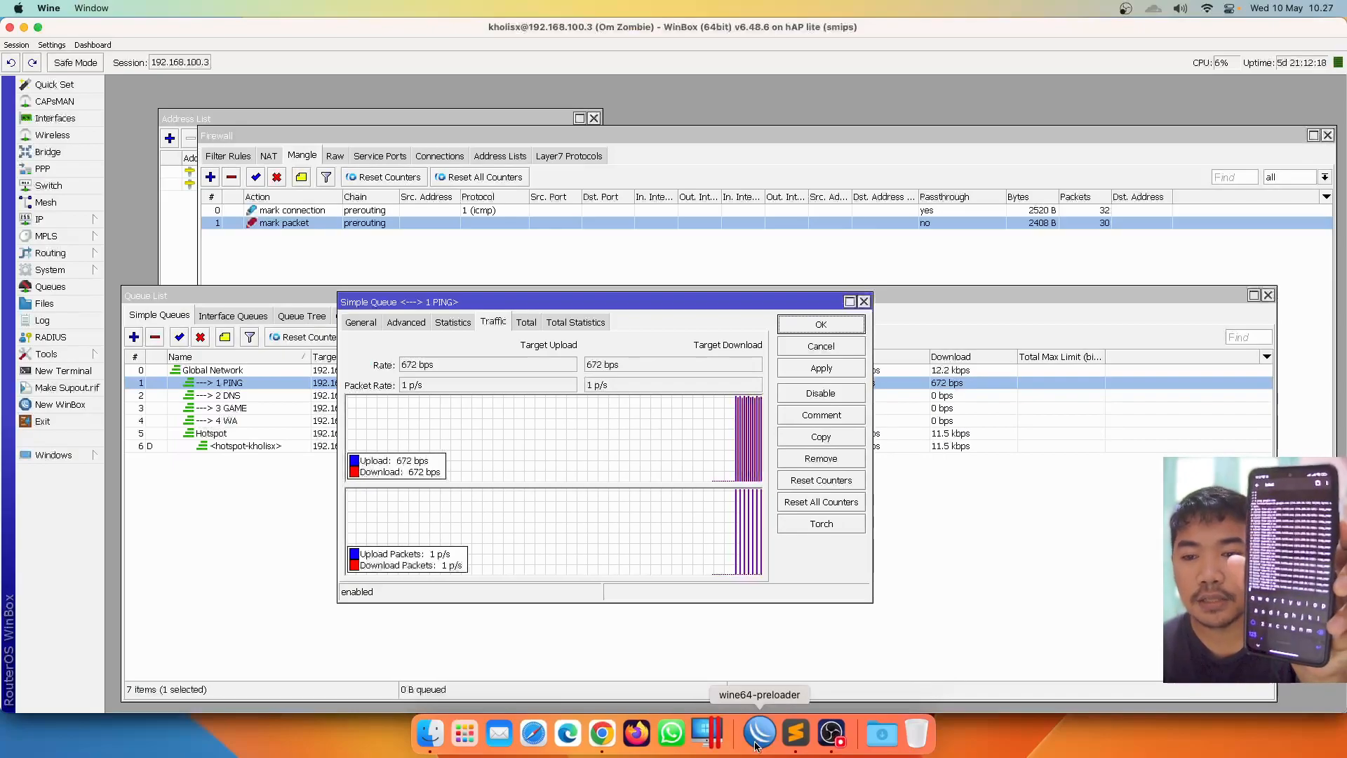
# Close the PING queue's details and check the traffic rates of the WA and hotspot user queues
pyautogui.click(857, 324)
pyautogui.click(885, 420)
pyautogui.click(882, 447)
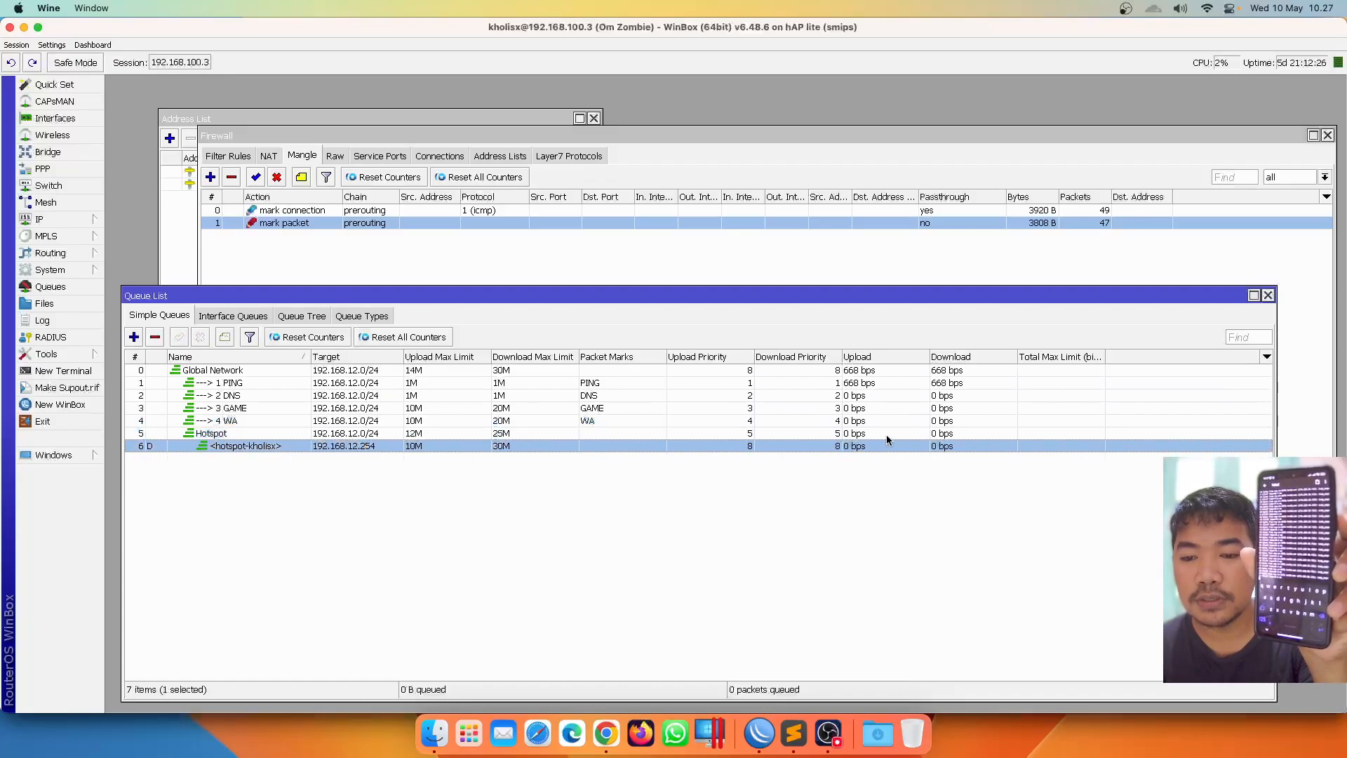
# Disable the mark packet mangle rule and check the Hotspot queue's traffic rates in the queue list
pyautogui.click(492, 221)
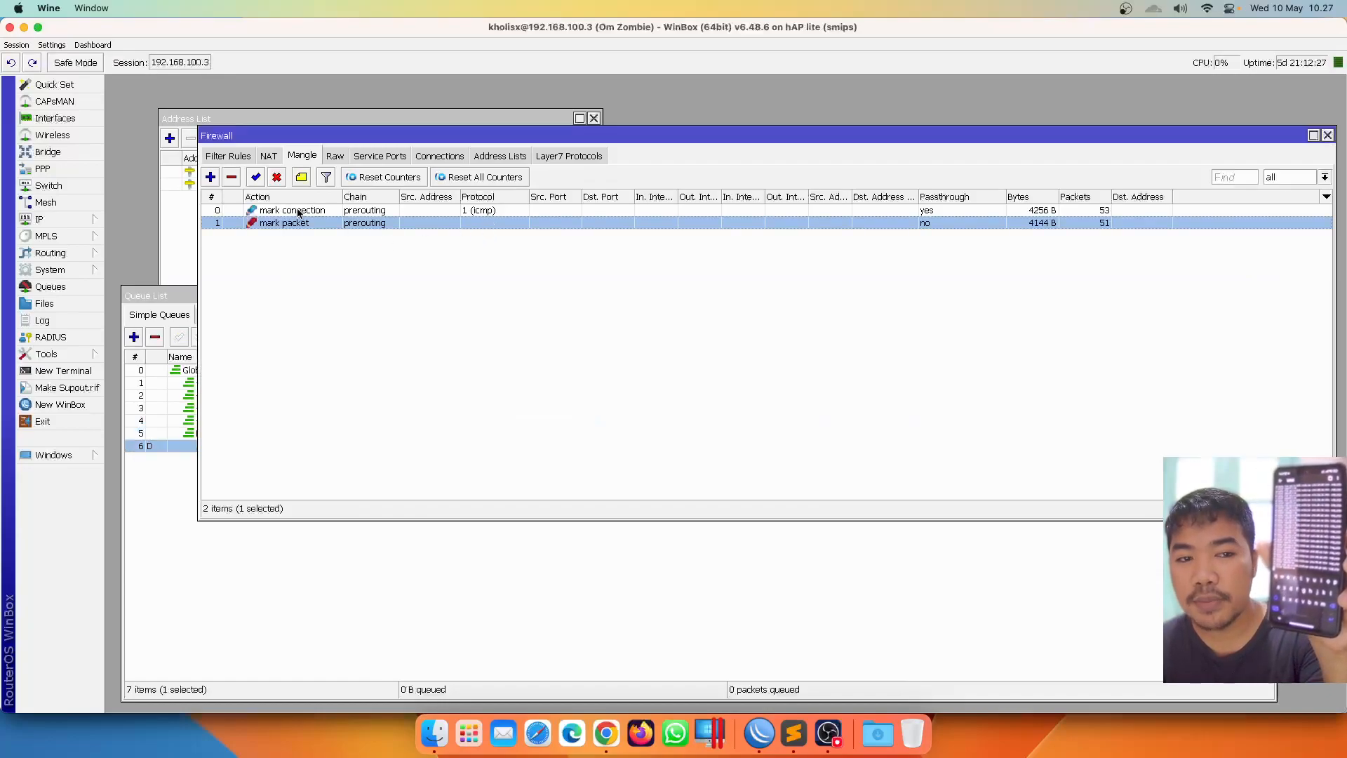
pyautogui.click(278, 179)
pyautogui.click(701, 544)
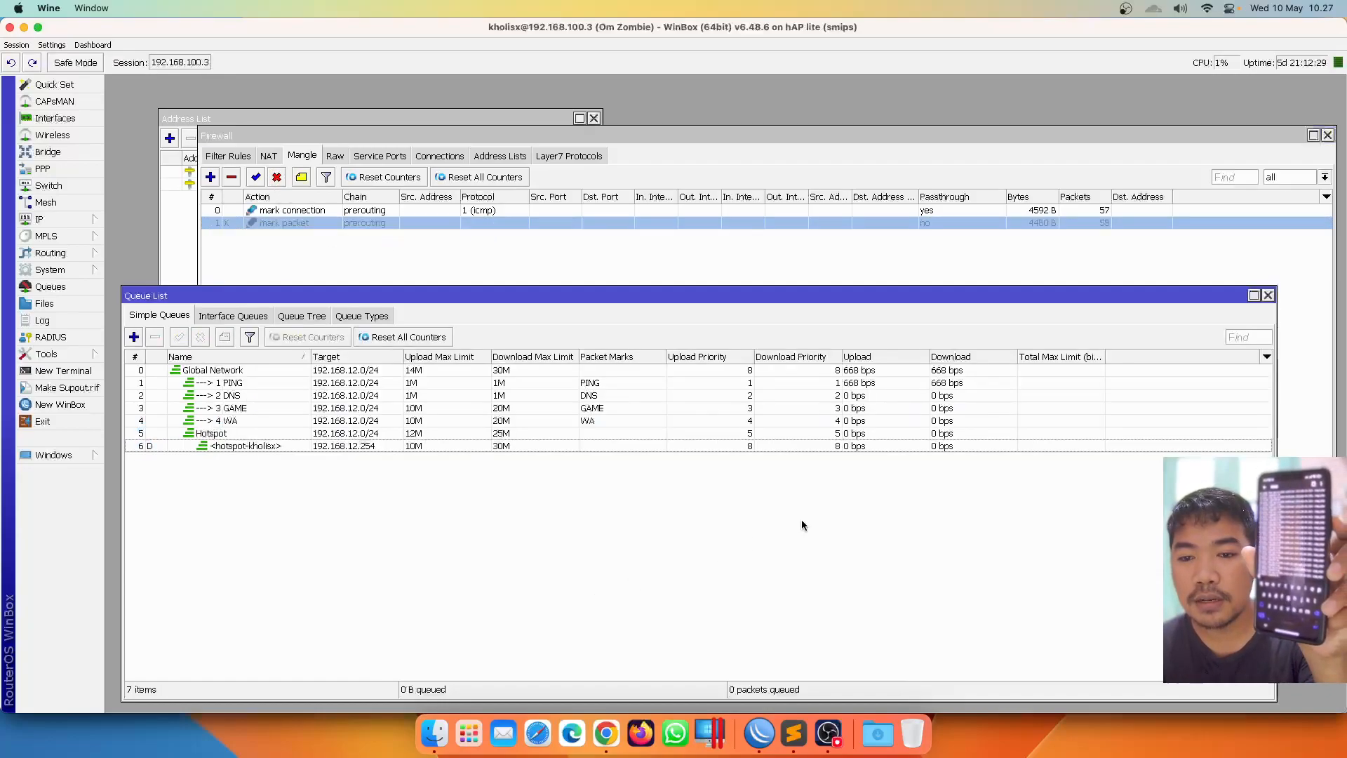
pyautogui.click(899, 433)
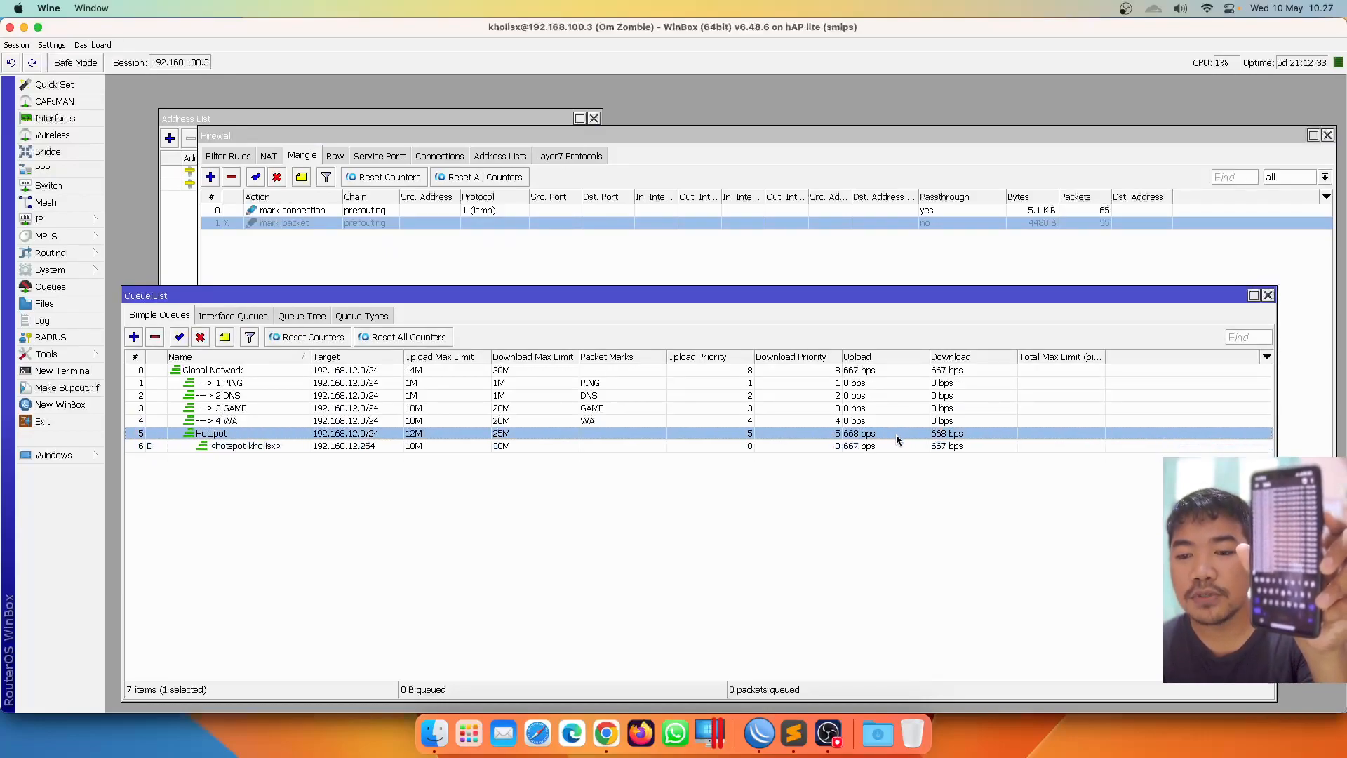
# Go through the PING, DNS, GAME and WA queues and compare their packet marks while the packet rule is disabled
pyautogui.click(558, 388)
pyautogui.click(525, 405)
pyautogui.click(555, 420)
pyautogui.click(567, 406)
pyautogui.click(577, 385)
pyautogui.click(580, 395)
pyautogui.click(581, 409)
pyautogui.click(593, 385)
pyautogui.click(592, 398)
pyautogui.click(591, 411)
pyautogui.click(591, 422)
pyautogui.click(591, 397)
pyautogui.click(593, 385)
pyautogui.click(594, 397)
pyautogui.click(596, 410)
pyautogui.click(597, 421)
pyautogui.click(600, 408)
pyautogui.click(598, 395)
pyautogui.click(598, 383)
pyautogui.click(598, 396)
pyautogui.click(597, 409)
pyautogui.click(596, 418)
pyautogui.click(603, 396)
pyautogui.click(601, 384)
pyautogui.click(601, 408)
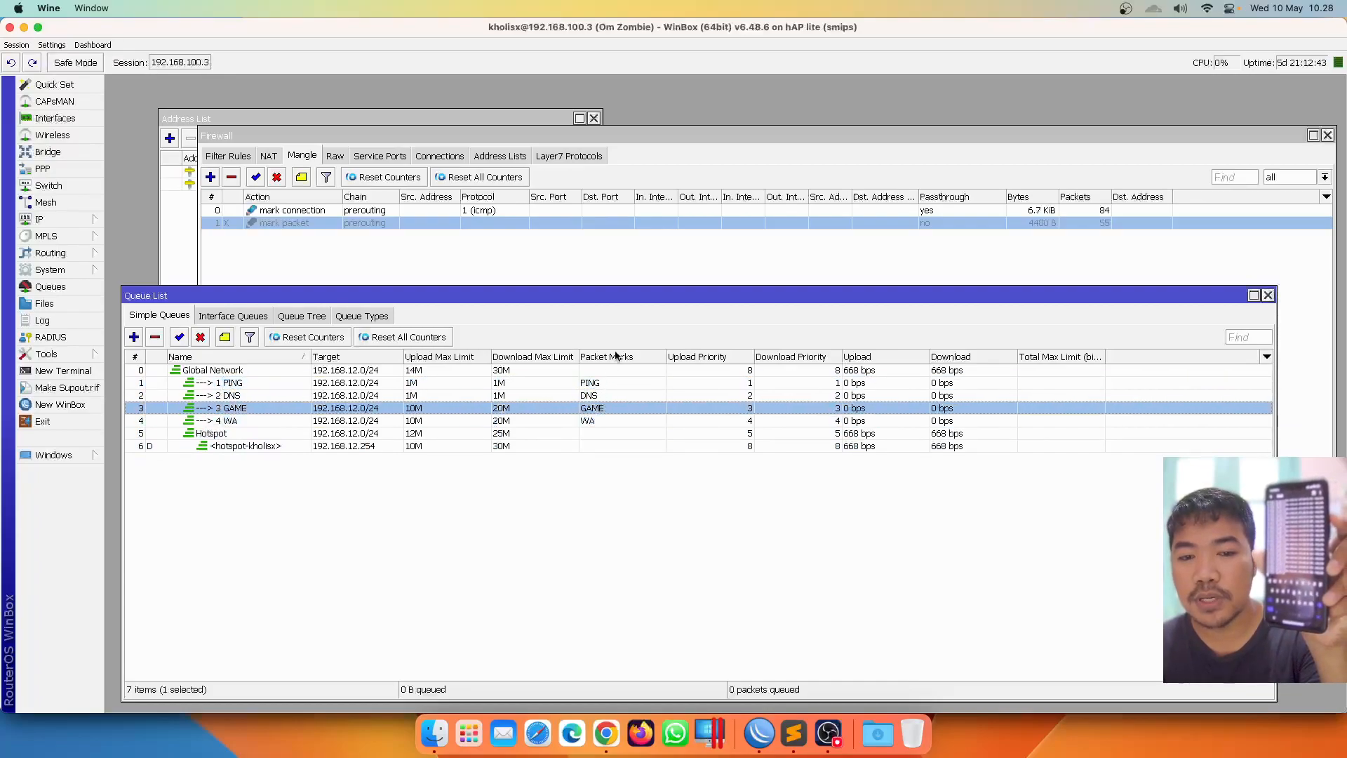
# Enable the mark packet mangle rule again and check the PING queue's traffic rates in the queue list
pyautogui.click(546, 223)
pyautogui.click(258, 178)
pyautogui.click(571, 586)
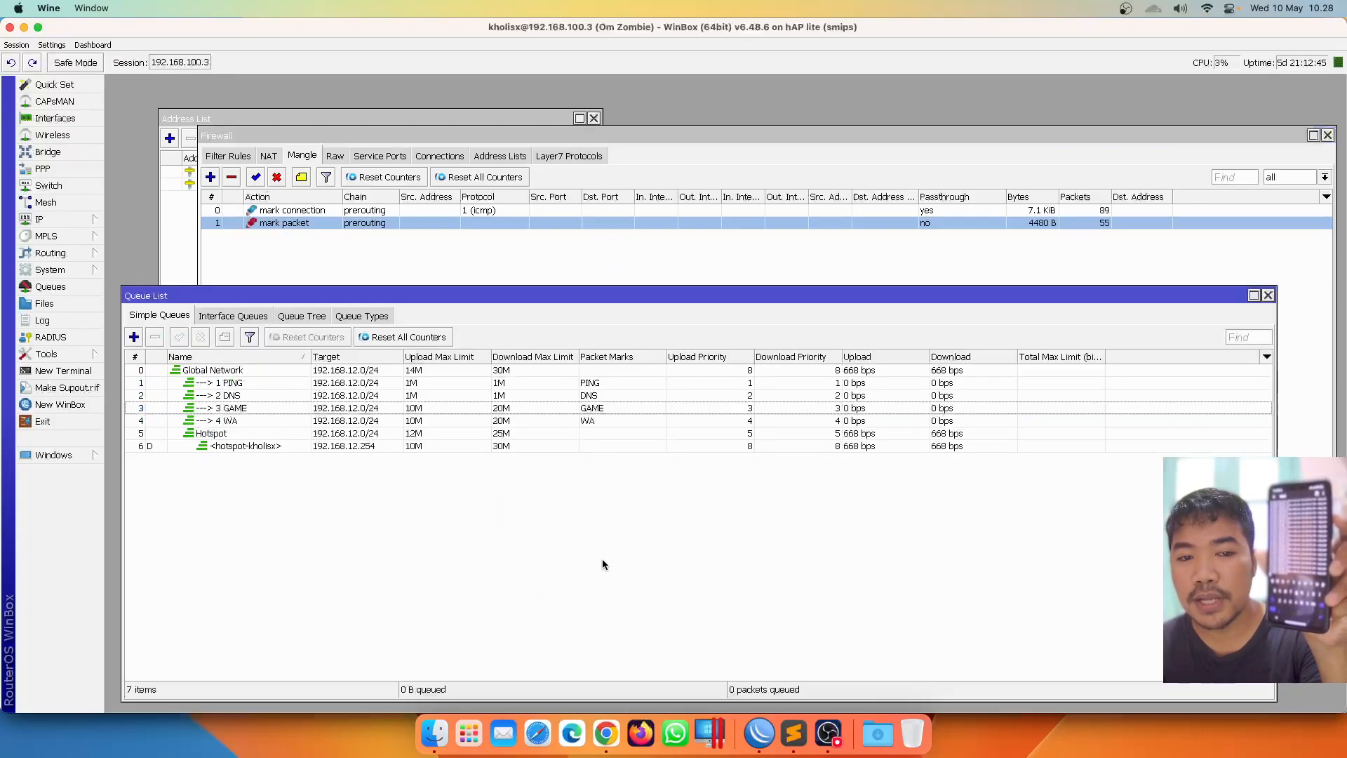
pyautogui.click(877, 391)
pyautogui.click(879, 382)
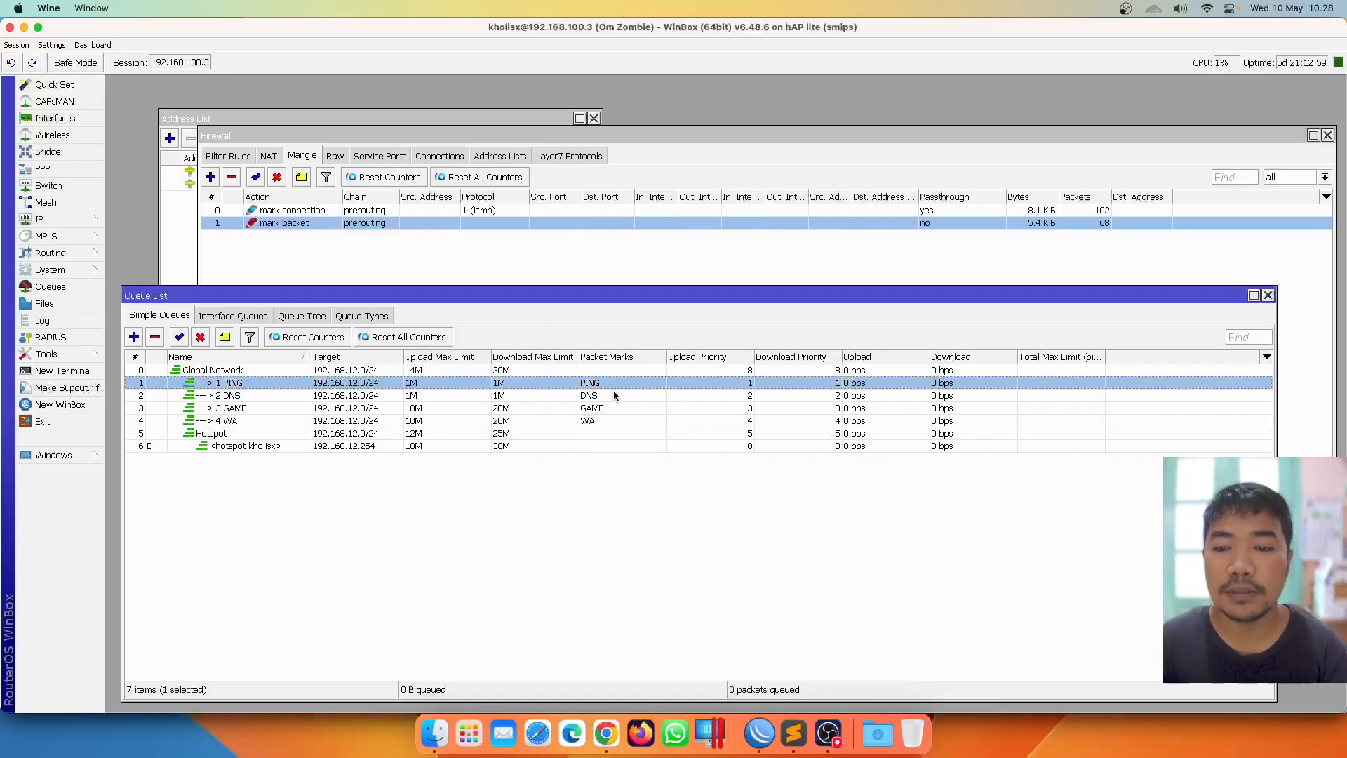
# Look over the DNS queue and its neighbours in the simple queue list, and return to the firewall's mangle rules
pyautogui.click(640, 258)
pyautogui.click(536, 576)
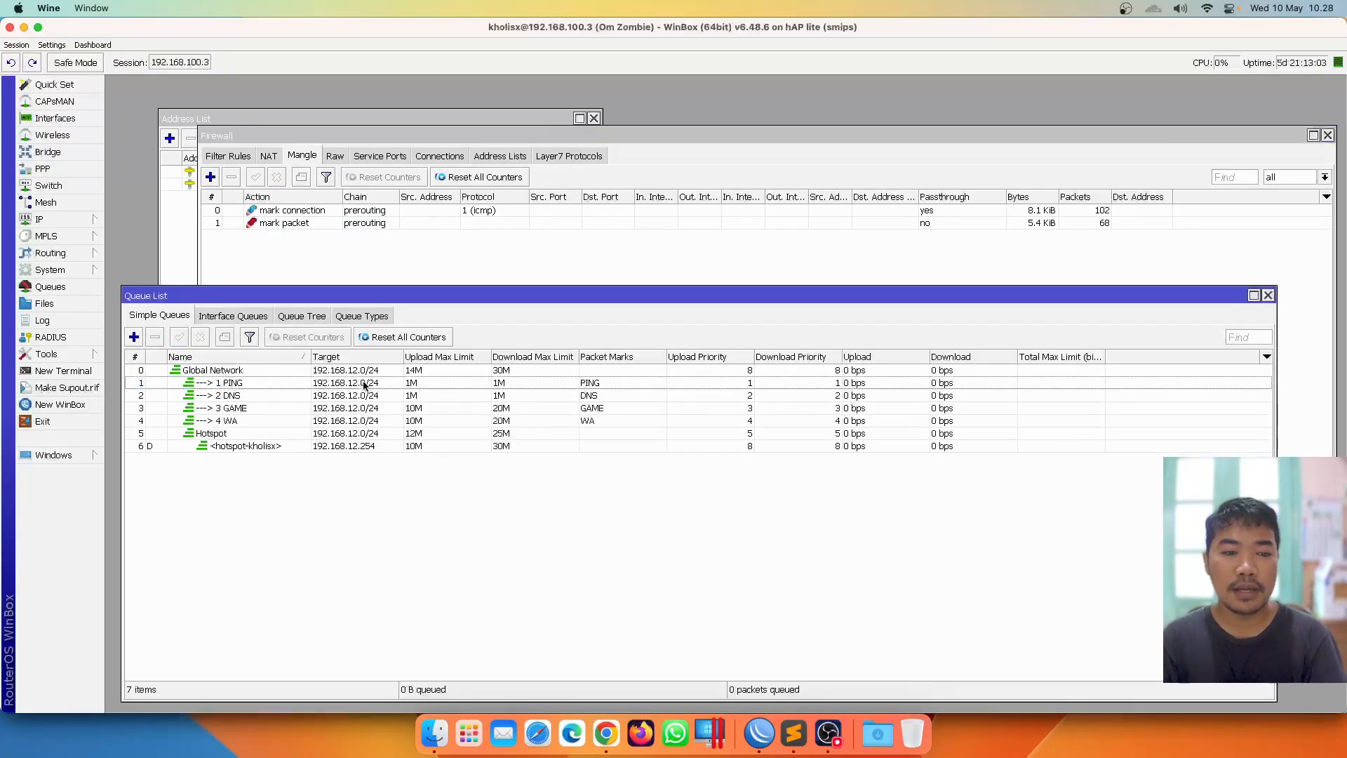
pyautogui.click(324, 398)
pyautogui.click(305, 434)
pyautogui.click(332, 421)
pyautogui.click(330, 397)
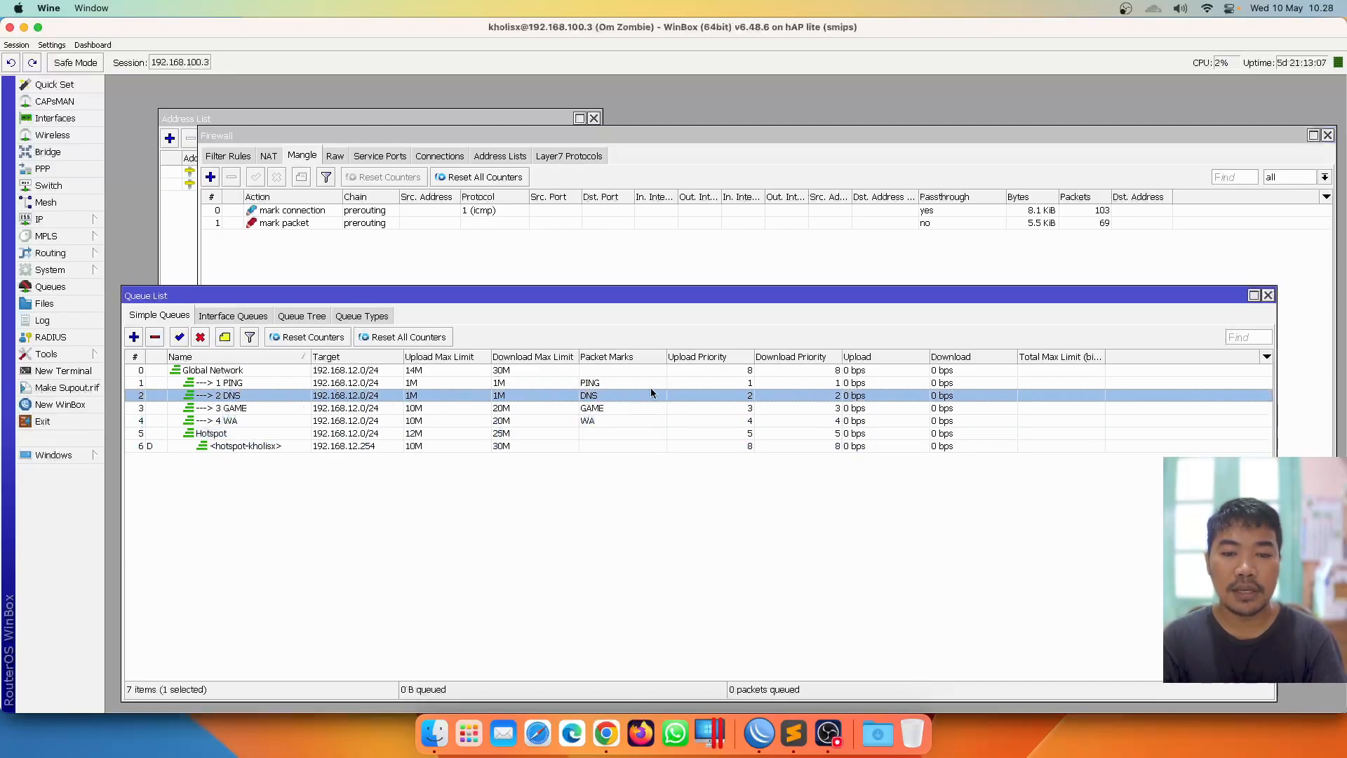
pyautogui.click(303, 238)
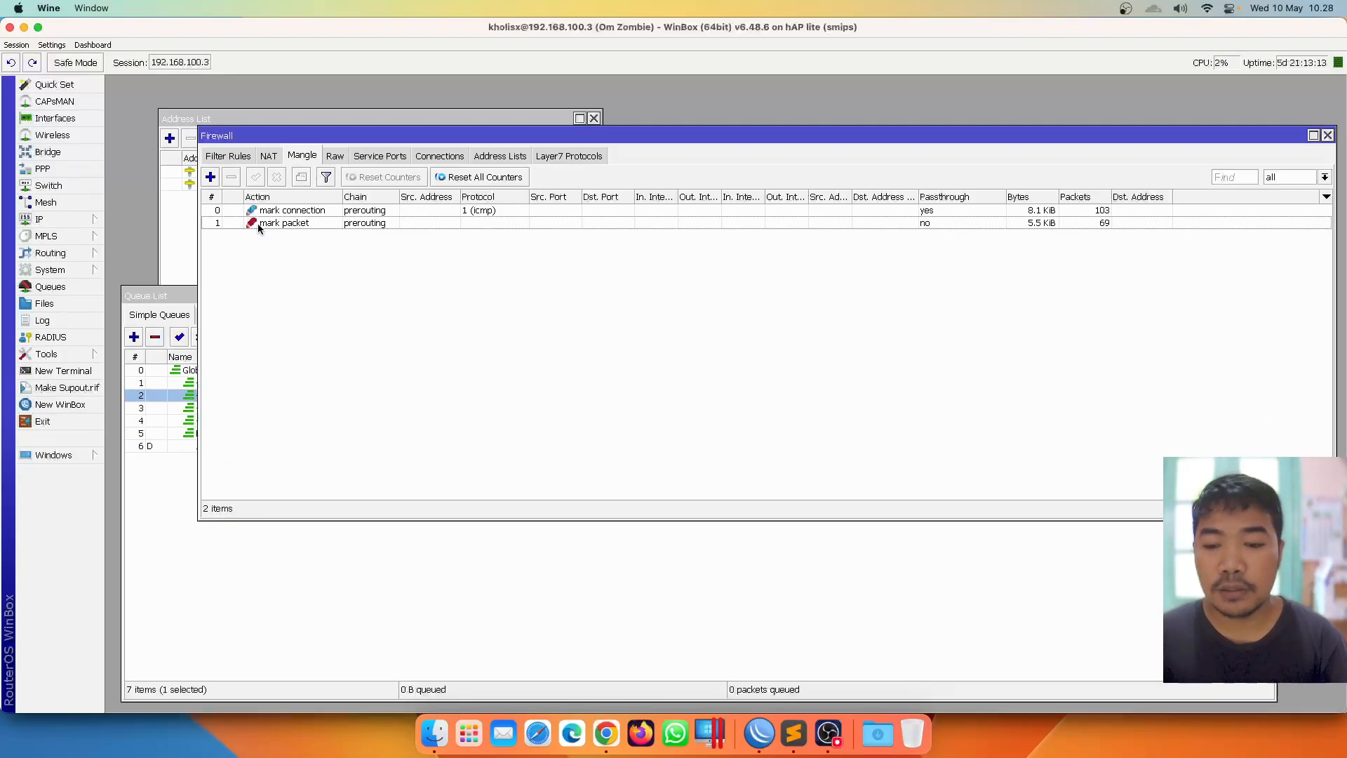
pyautogui.click(829, 734)
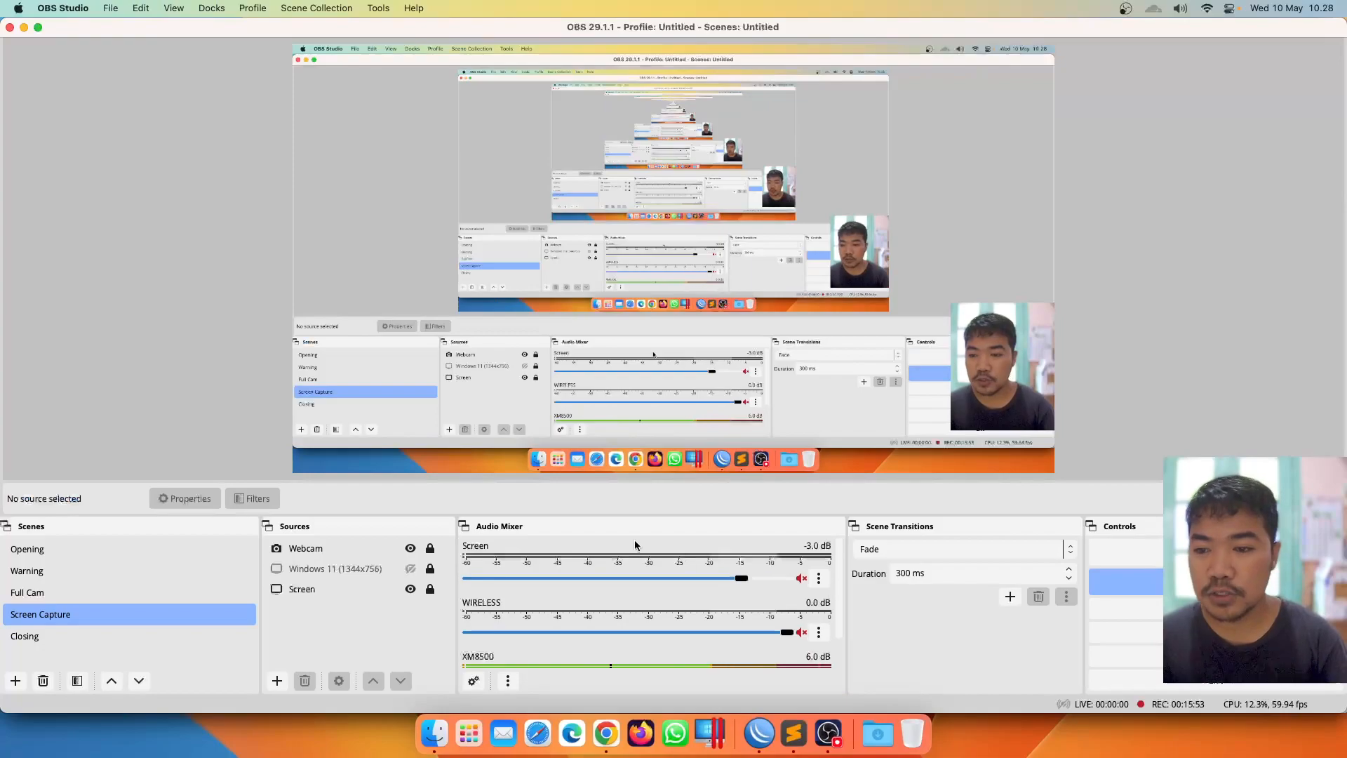
pyautogui.click(759, 734)
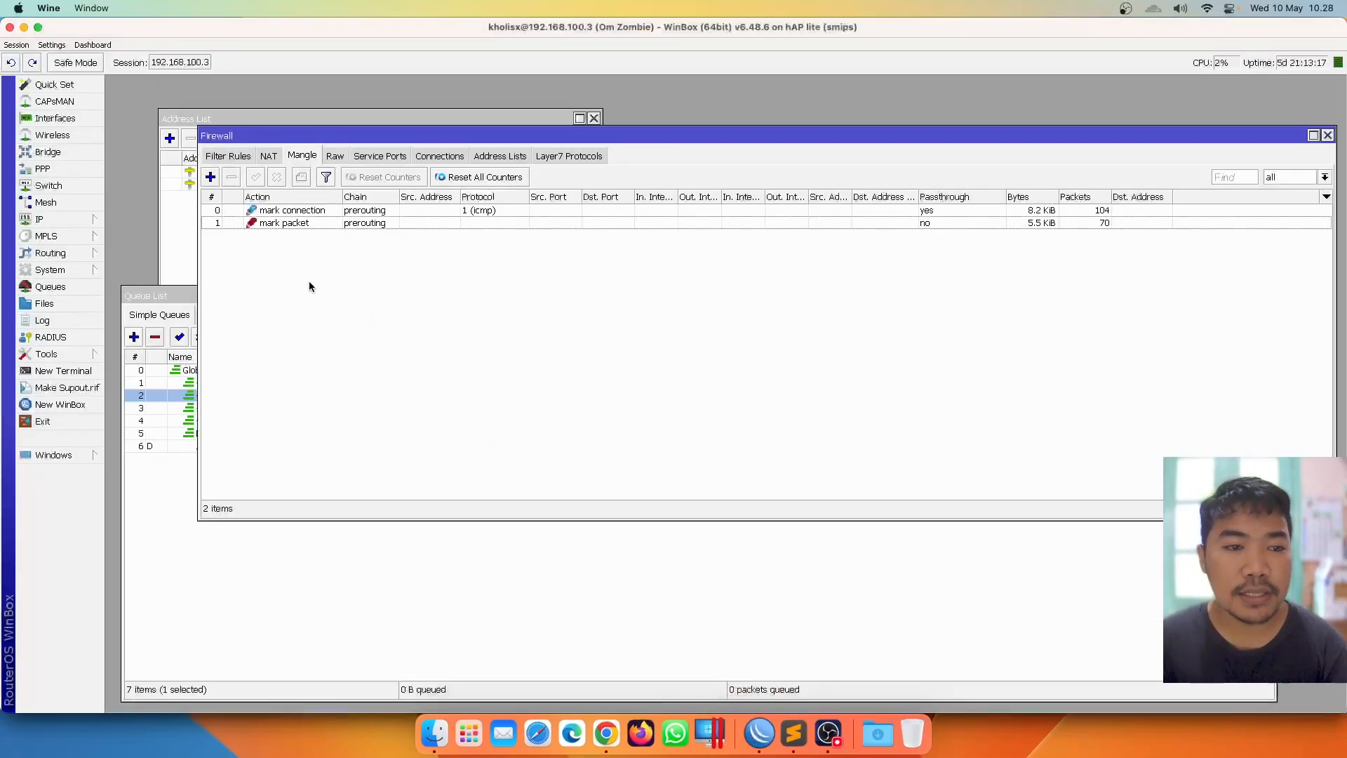
# Start a new mangle rule on the prerouting chain with protocol udp and destination port 53
pyautogui.click(210, 177)
pyautogui.click(579, 190)
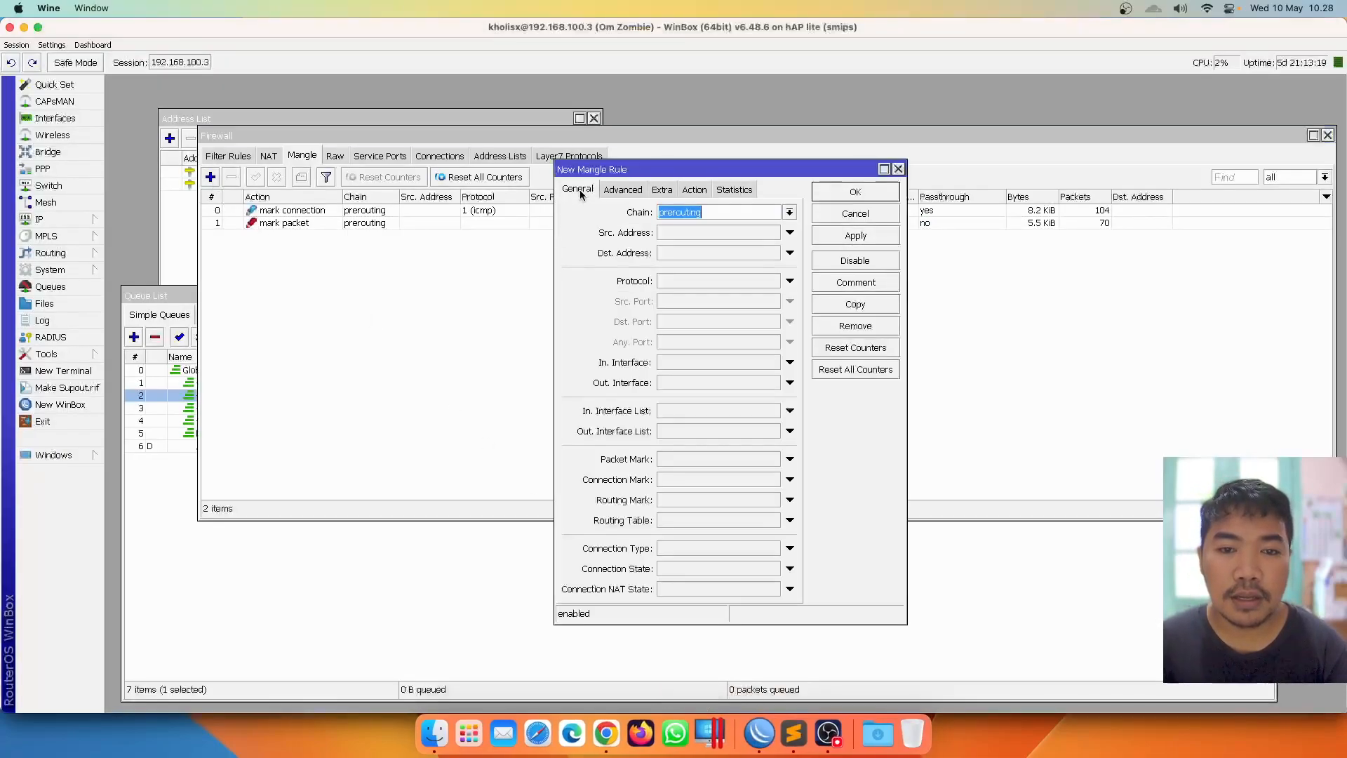
pyautogui.click(727, 281)
pyautogui.click(772, 281)
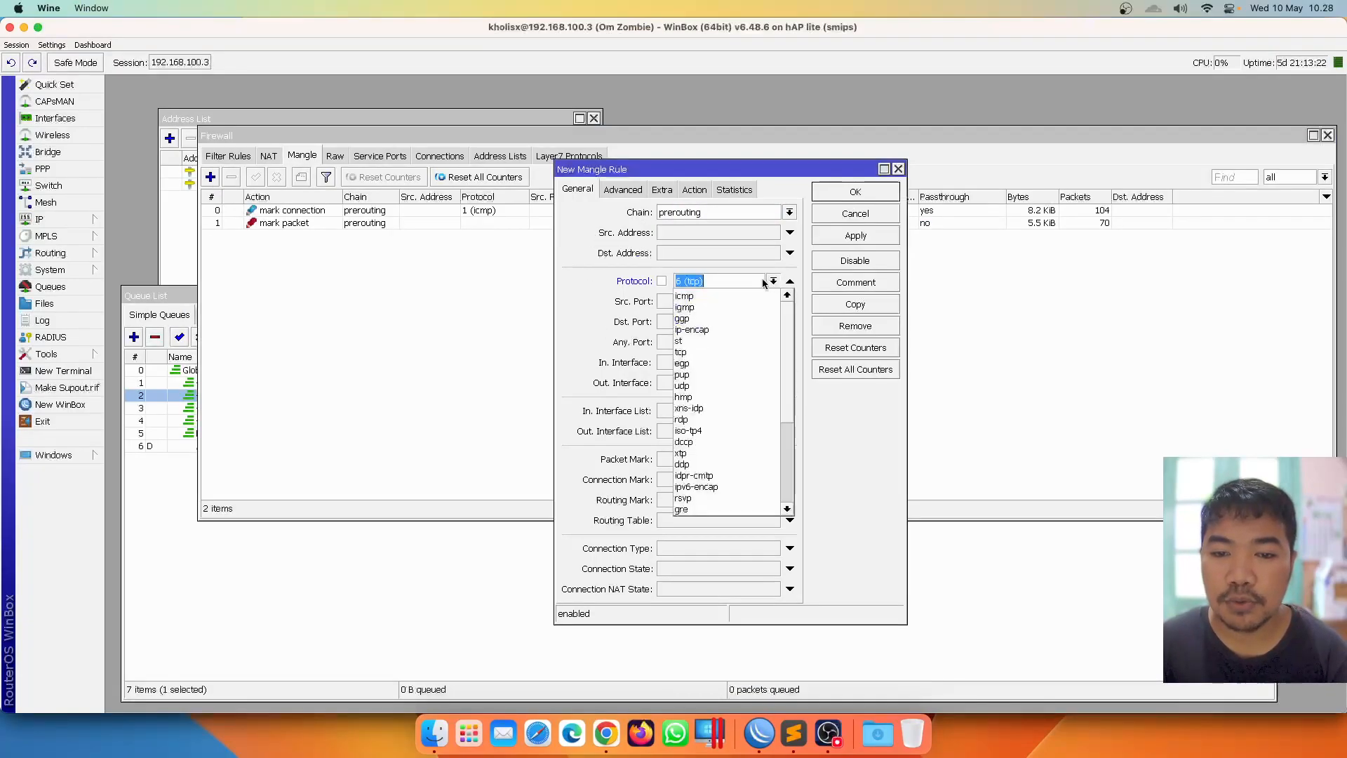
pyautogui.click(711, 385)
pyautogui.click(703, 323)
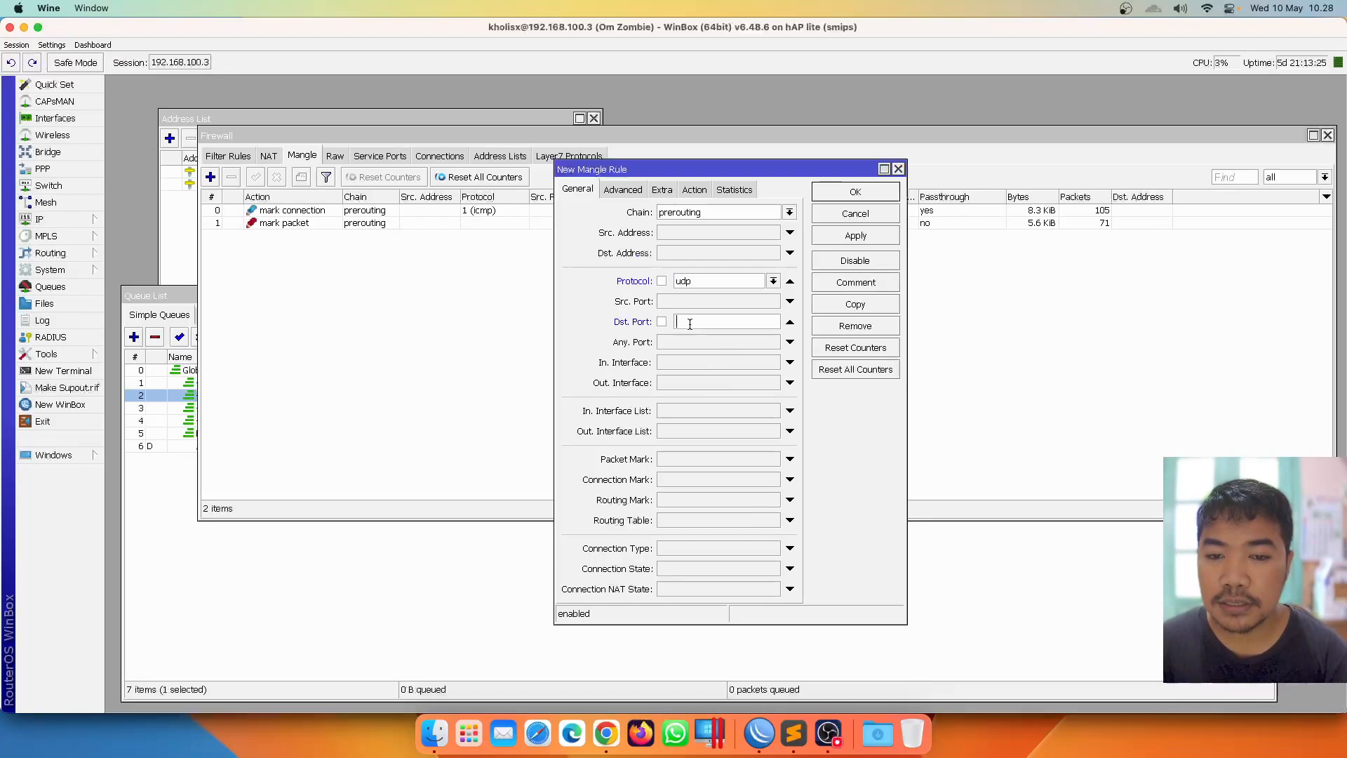
pyautogui.write('53')
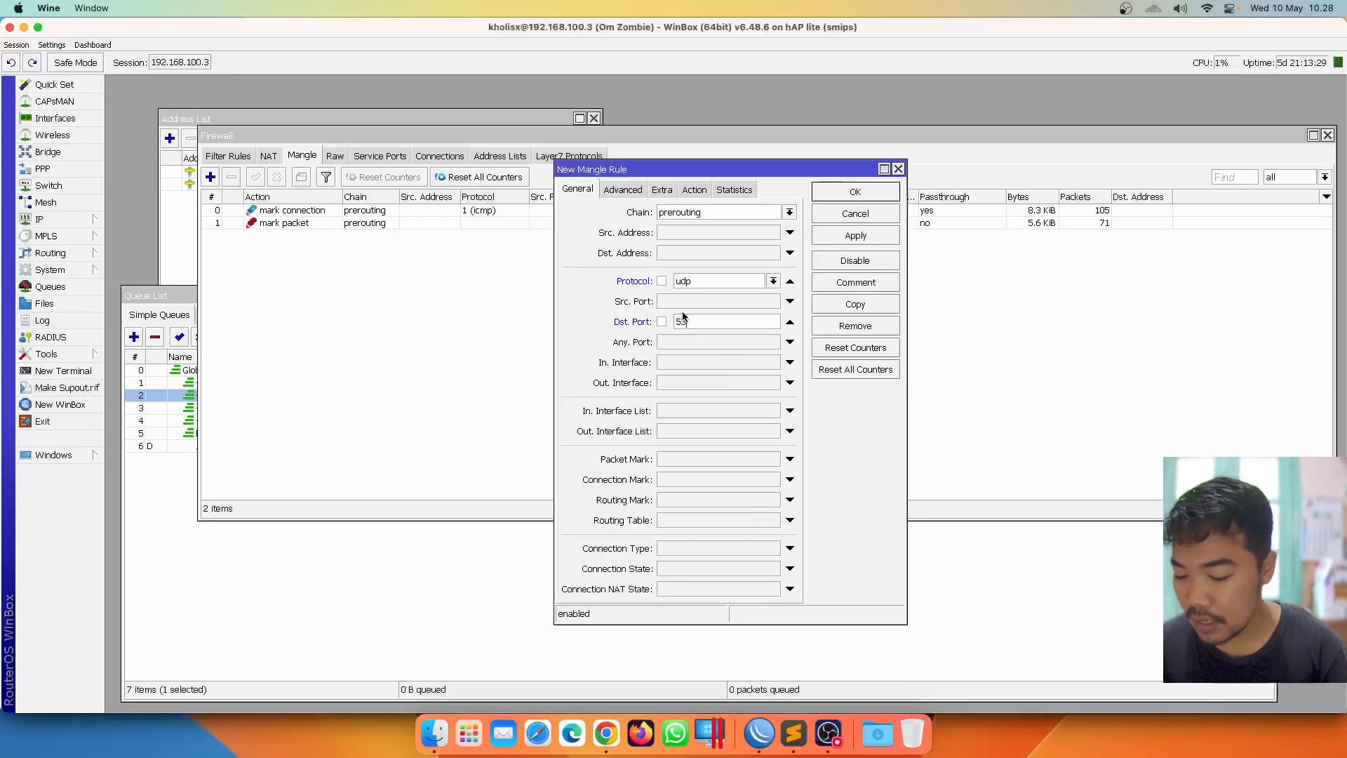
# Set the udp port 53 rule's action to mark connection with new connection mark conn-DNS, keep passthrough on, and save it
pyautogui.click(695, 189)
pyautogui.click(743, 215)
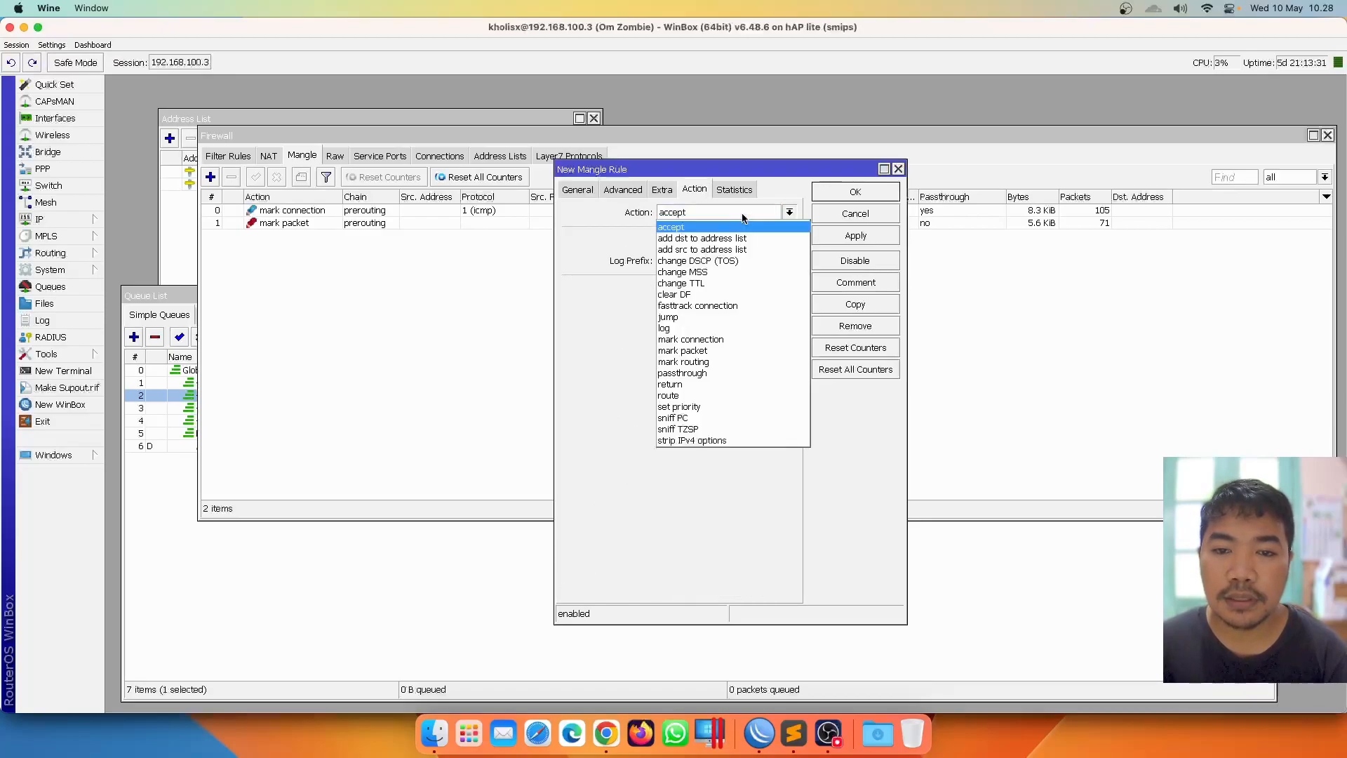
pyautogui.click(726, 339)
pyautogui.click(691, 289)
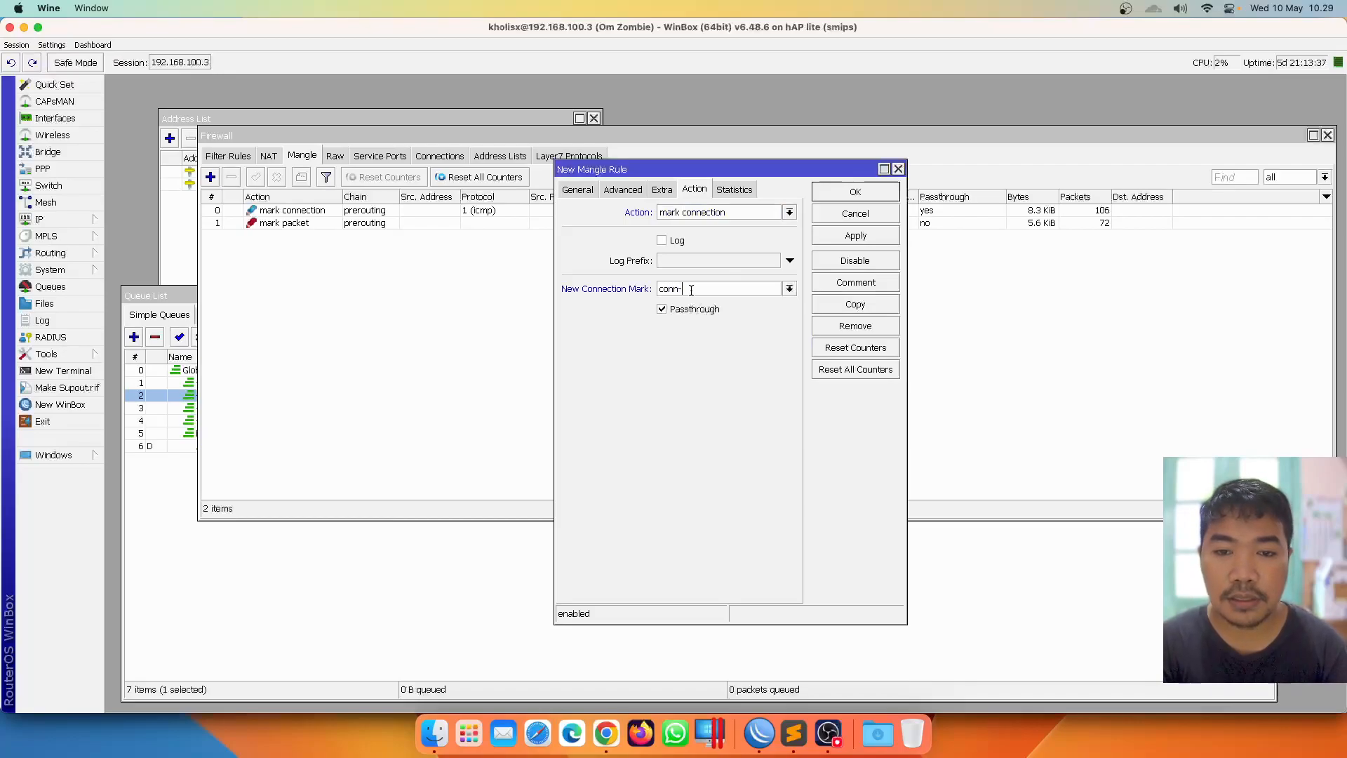
pyautogui.click(841, 235)
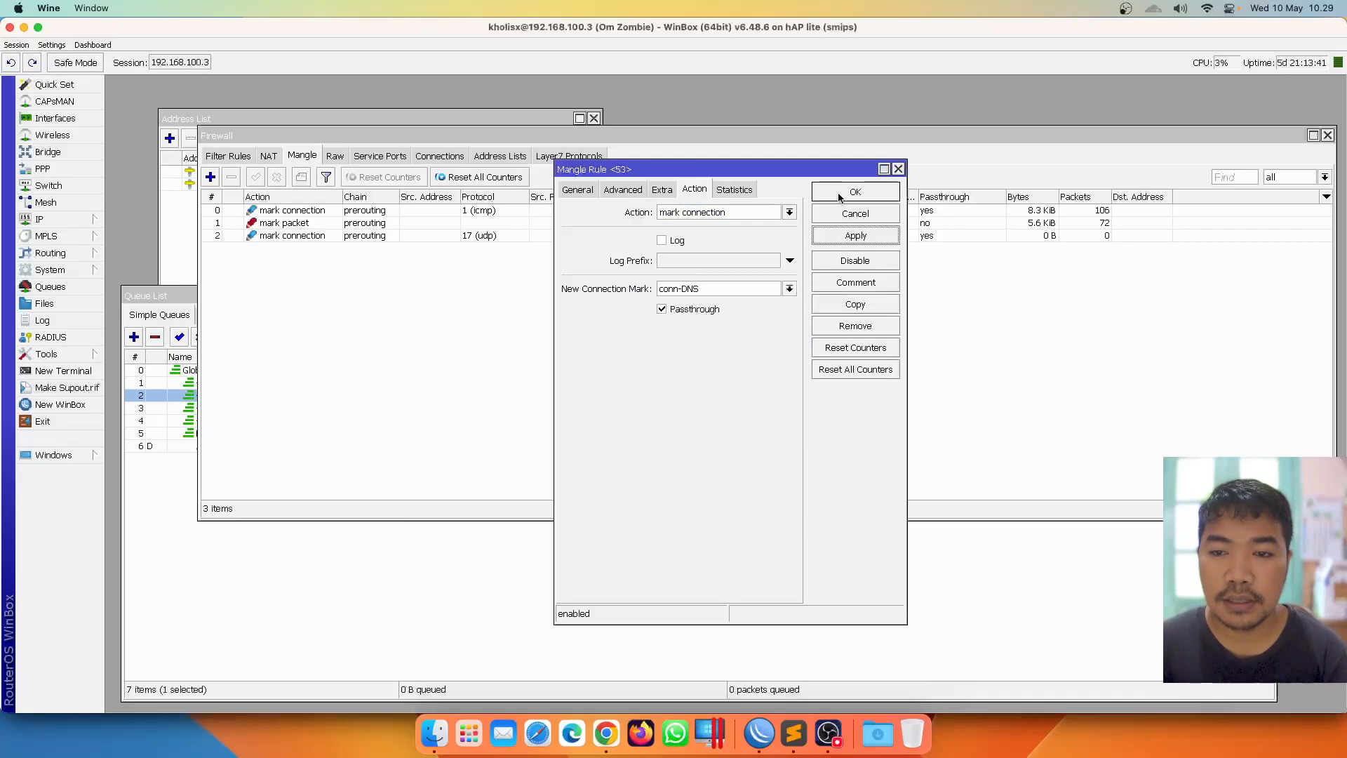
pyautogui.click(842, 195)
pyautogui.click(875, 238)
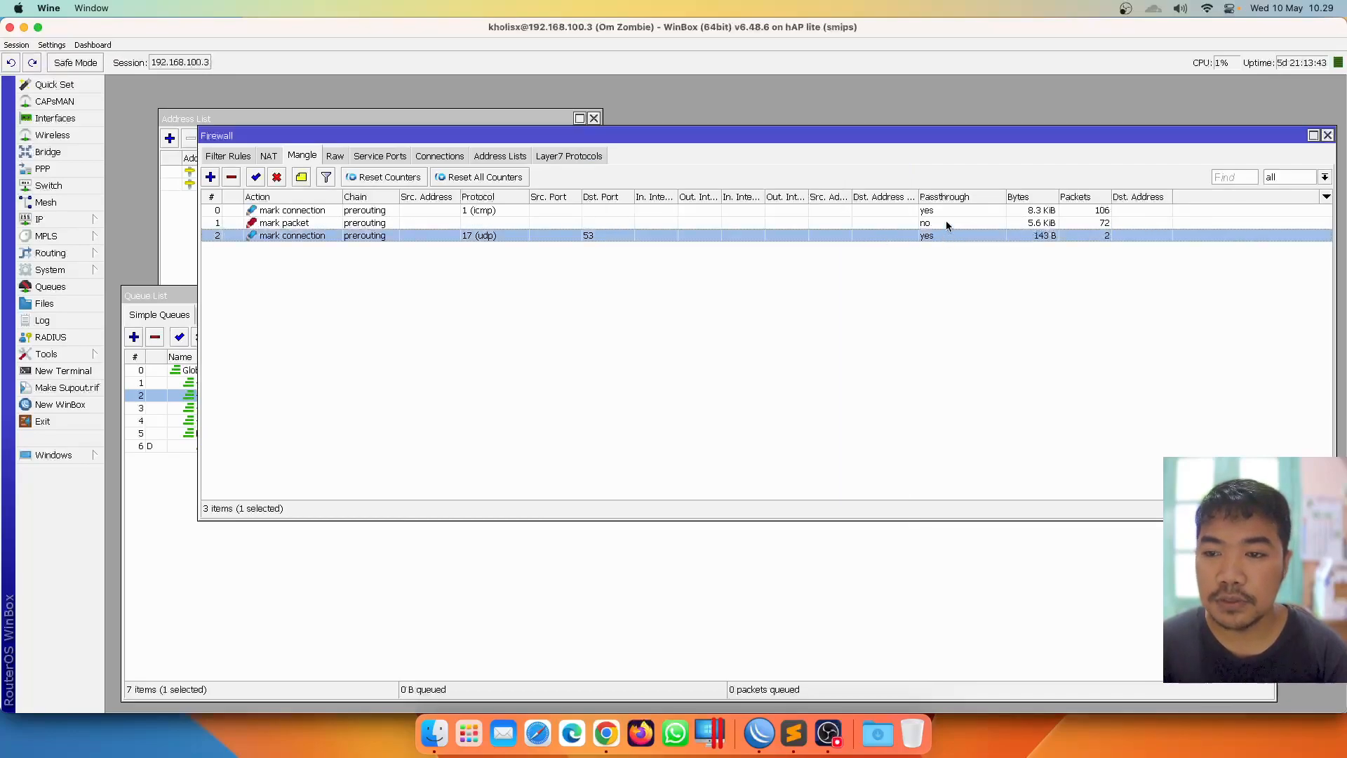
pyautogui.click(998, 303)
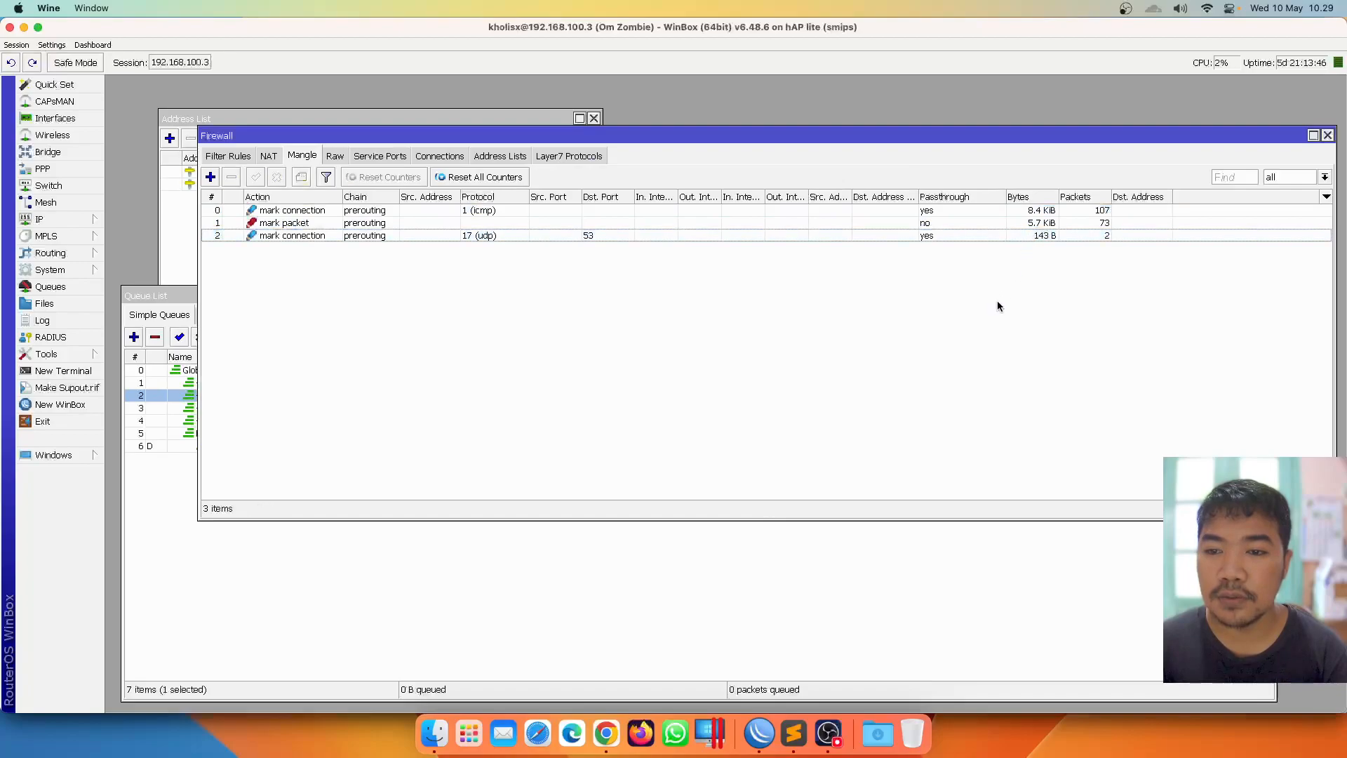
# Start another mangle rule on the prerouting chain that matches the connection mark conn-DNS
pyautogui.click(211, 177)
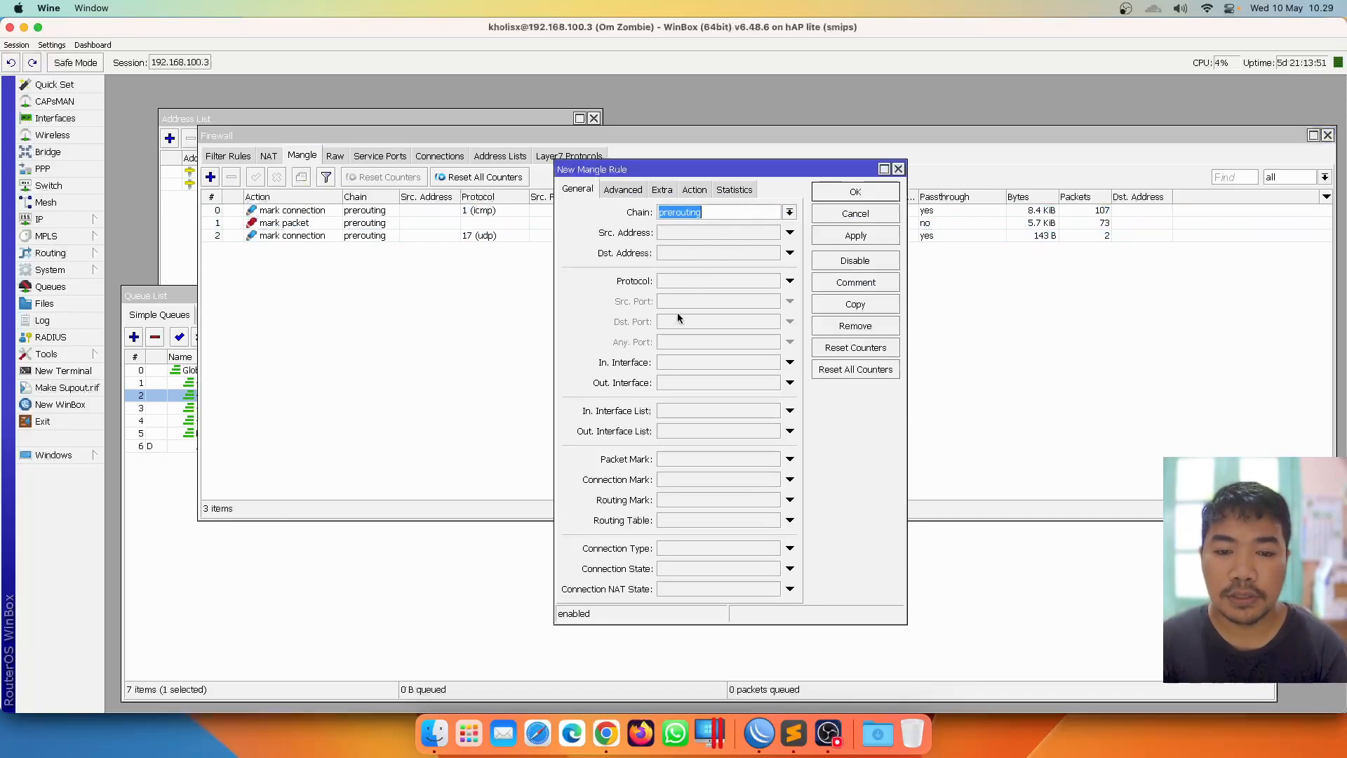
pyautogui.click(741, 483)
pyautogui.click(773, 480)
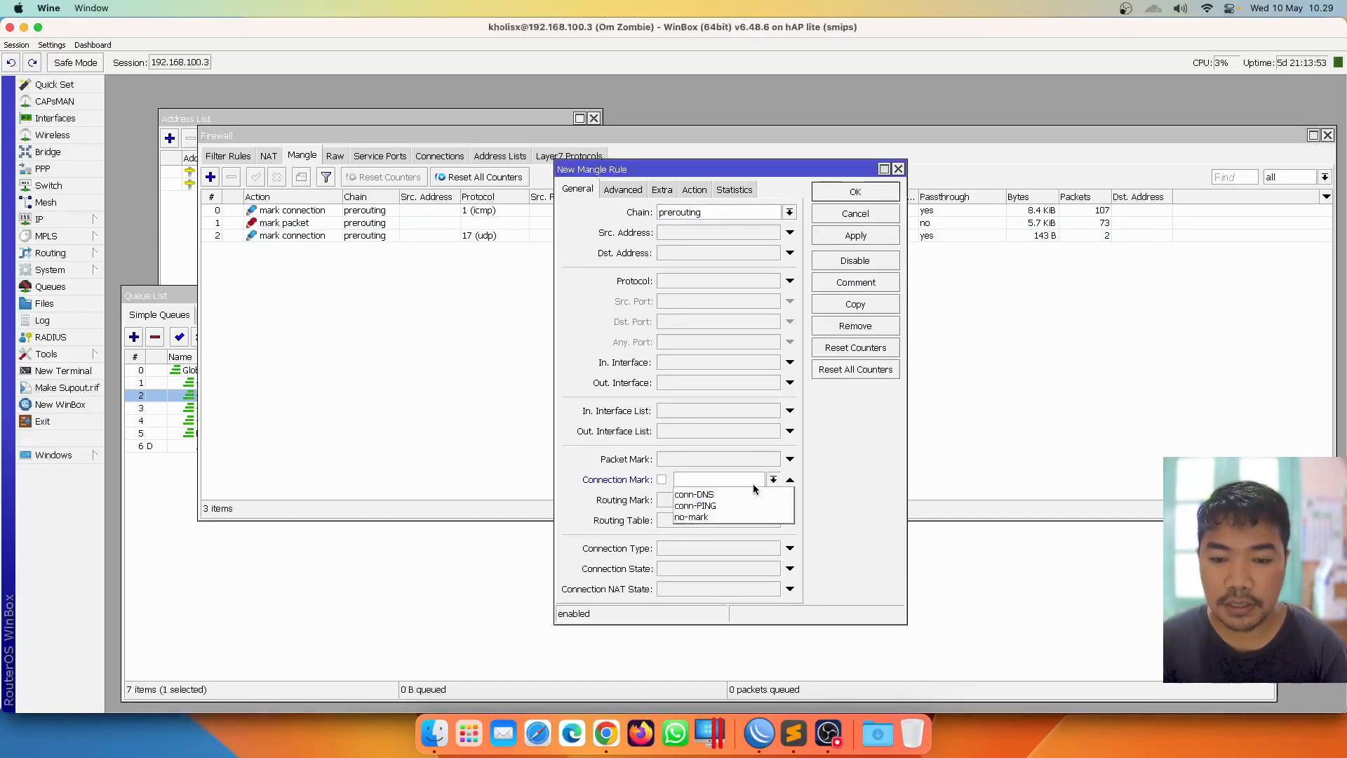
pyautogui.click(745, 491)
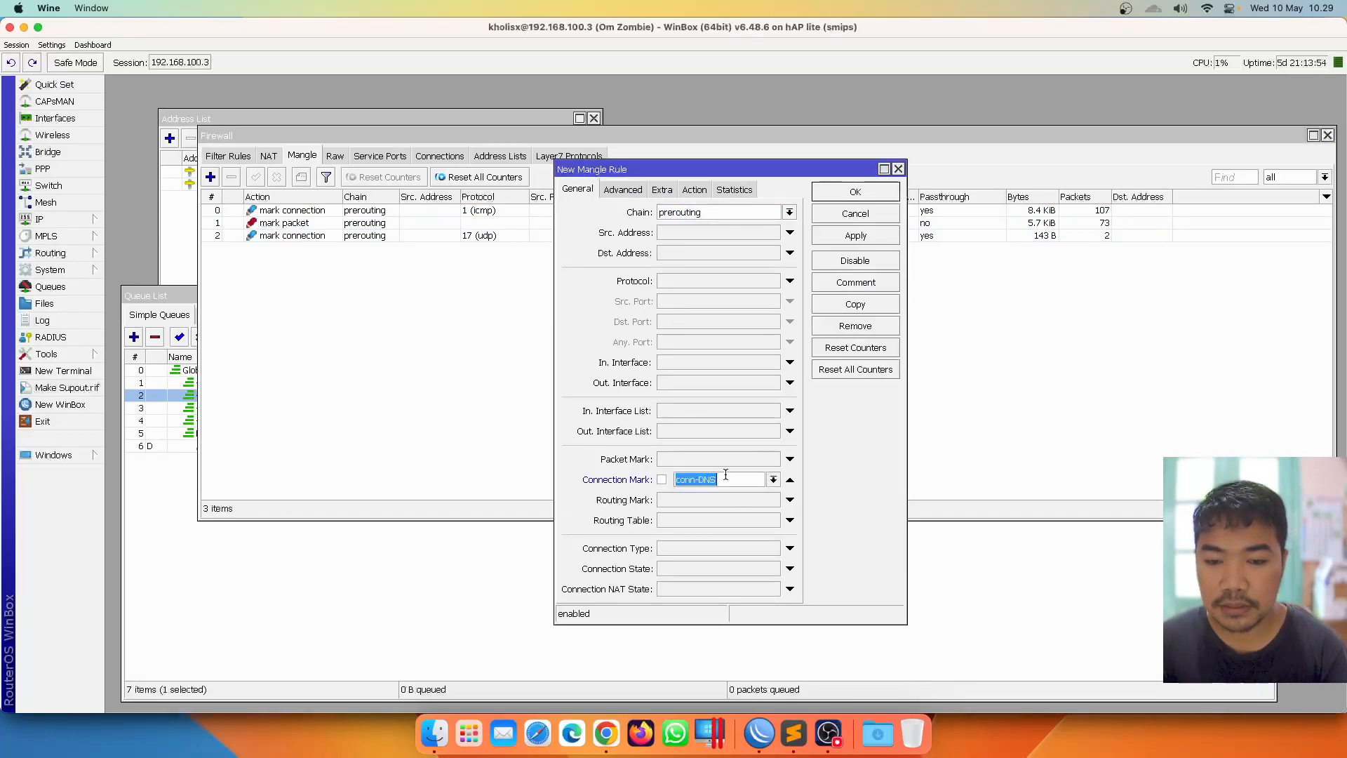
# Set the rule's action to mark packet with new packet mark DNS, turn passthrough off, and save the rule
pyautogui.click(694, 191)
pyautogui.click(701, 213)
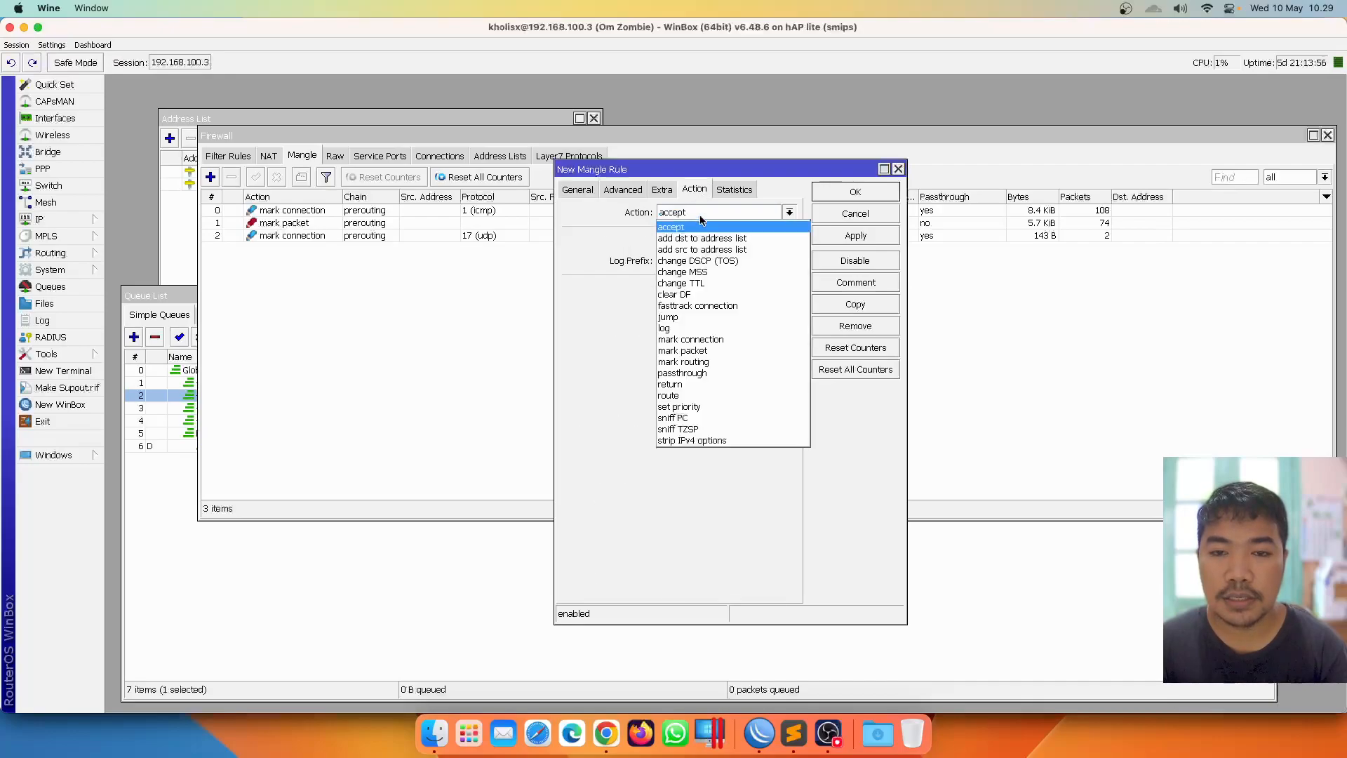
pyautogui.click(728, 351)
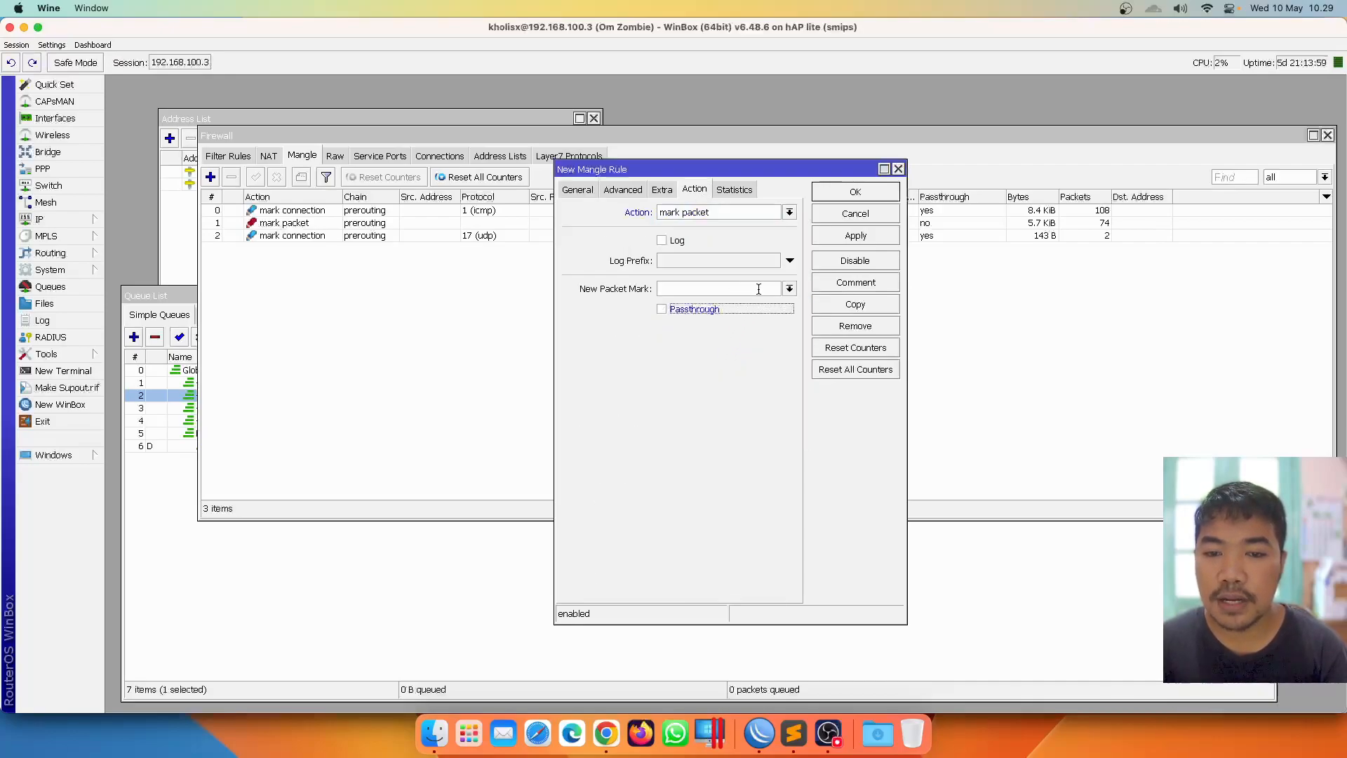
pyautogui.click(789, 289)
pyautogui.click(688, 303)
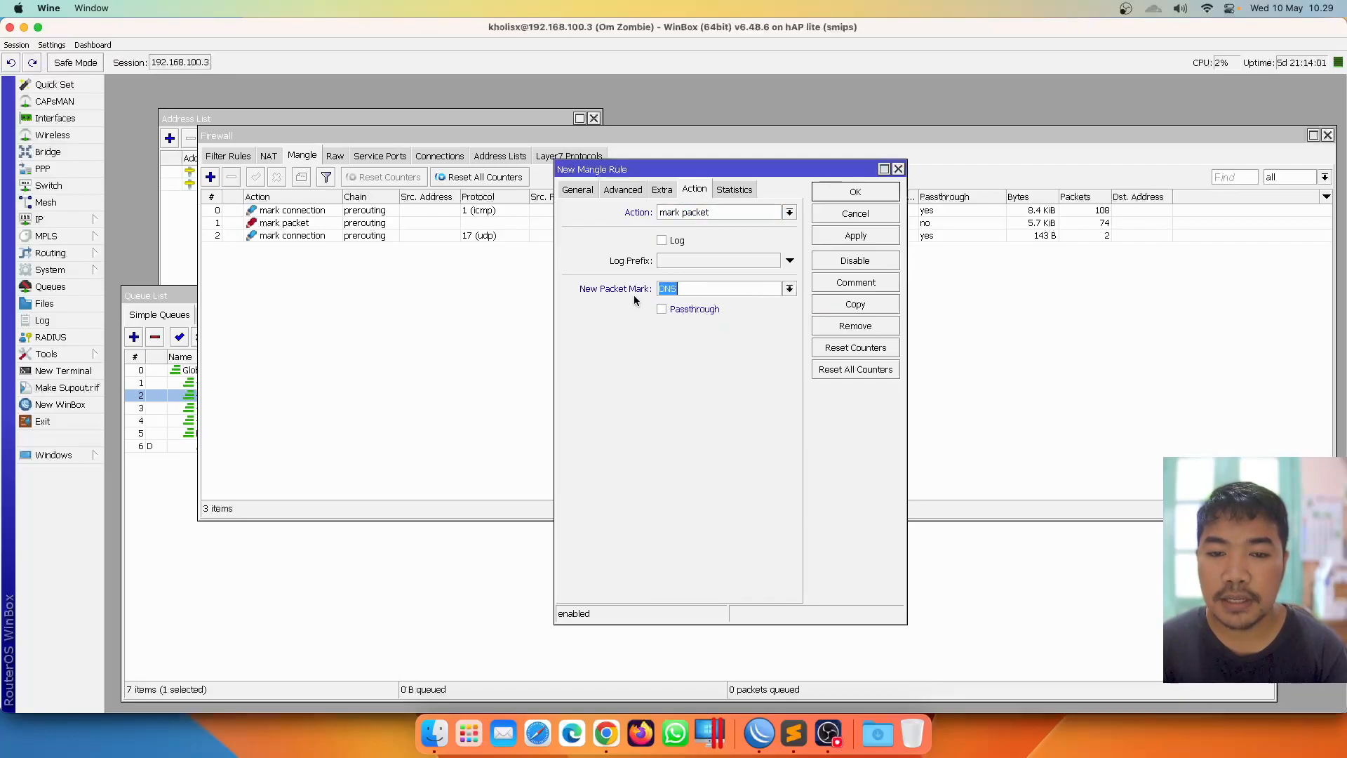
pyautogui.click(838, 237)
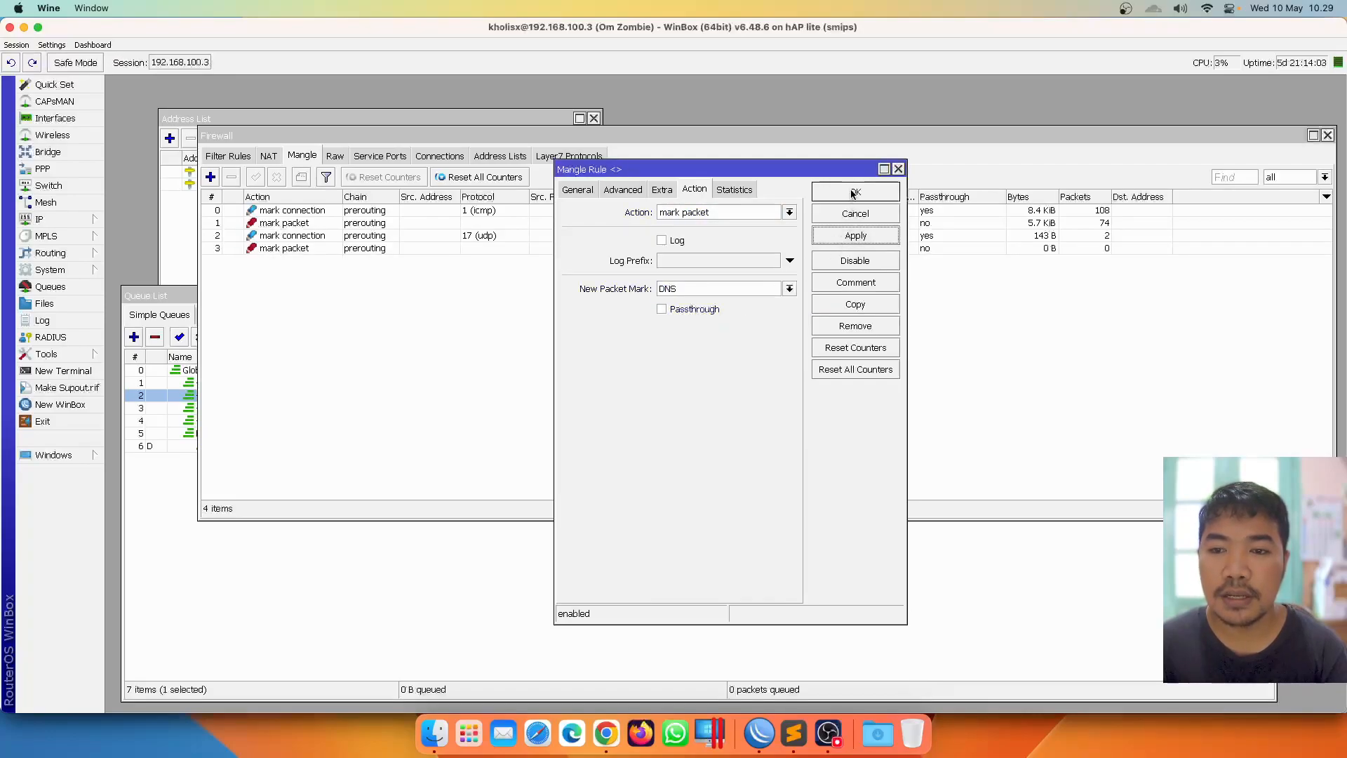
pyautogui.click(853, 192)
# Open the DNS queue from the simple queue list and check its statistics and traffic graph, then close it
pyautogui.click(786, 557)
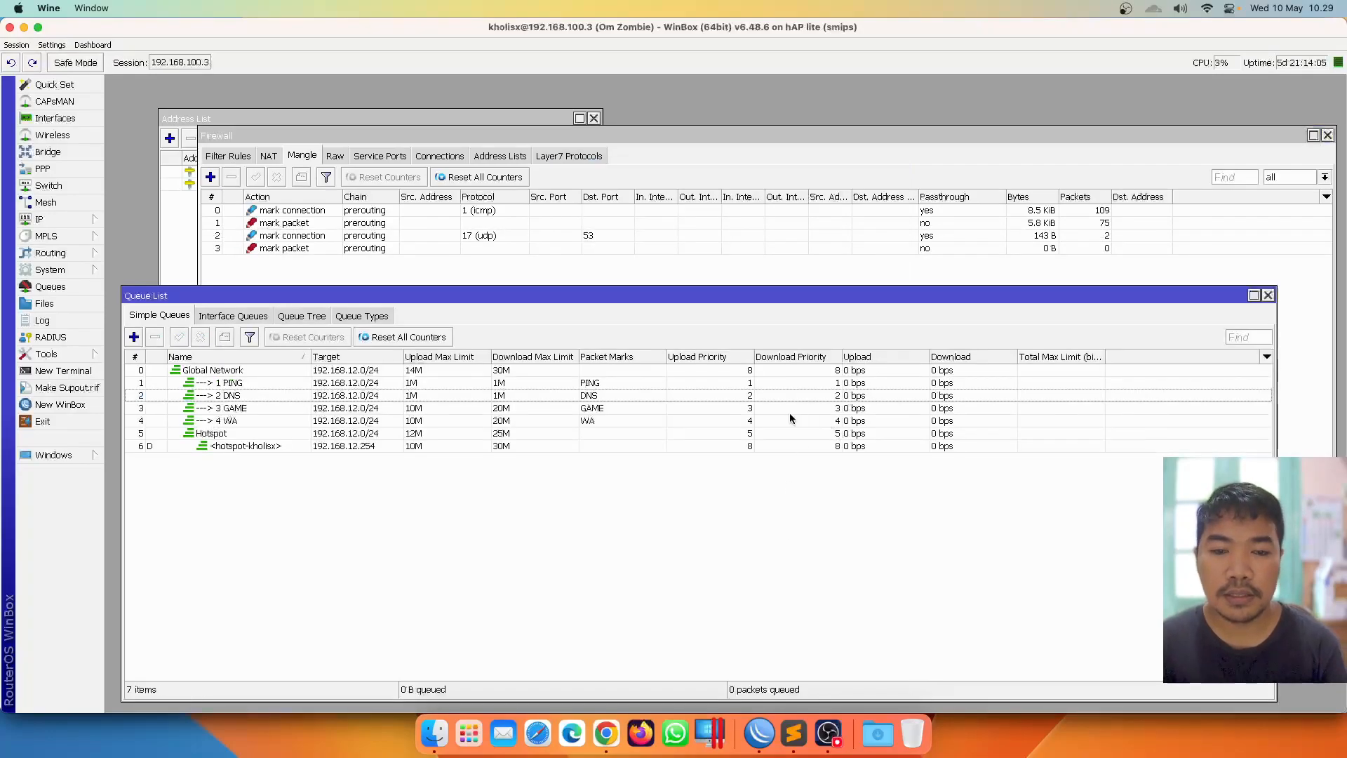
pyautogui.doubleClick(585, 397)
pyautogui.click(445, 322)
pyautogui.click(493, 321)
pyautogui.moveTo(526, 300); pyautogui.dragTo(444, 342)
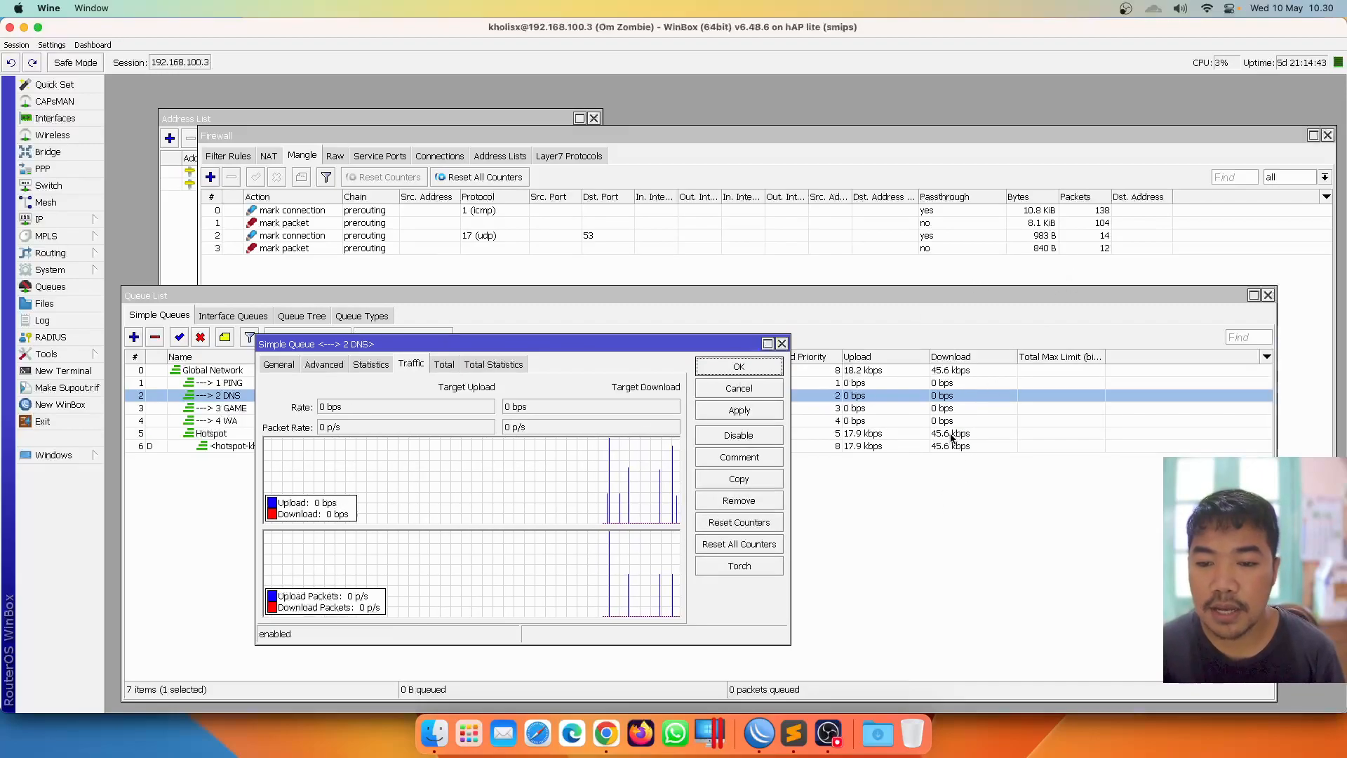
pyautogui.click(745, 371)
pyautogui.click(887, 435)
# Compare the hotspot client's queue with the PING, DNS, GAME and WA queues, looking at their packet marks and targets
pyautogui.click(239, 446)
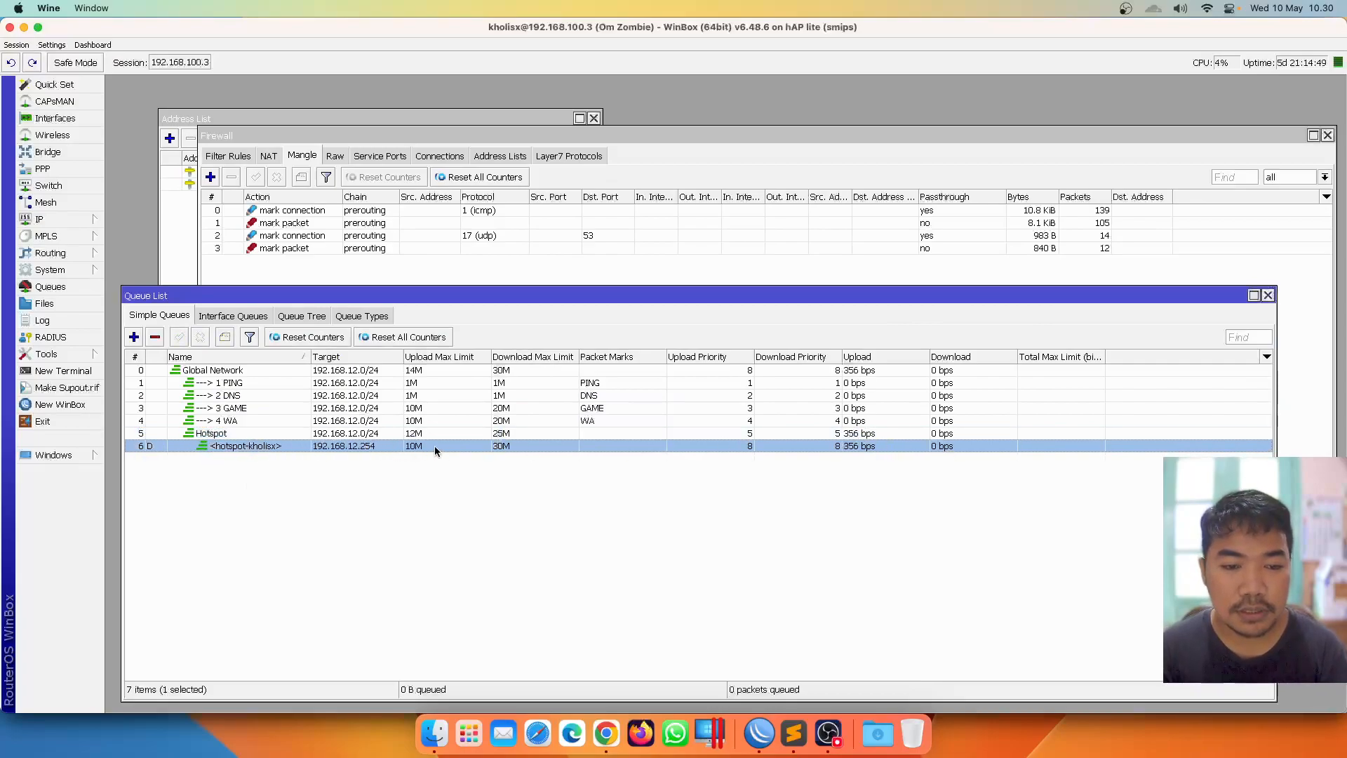
pyautogui.click(578, 395)
pyautogui.click(580, 386)
pyautogui.click(586, 397)
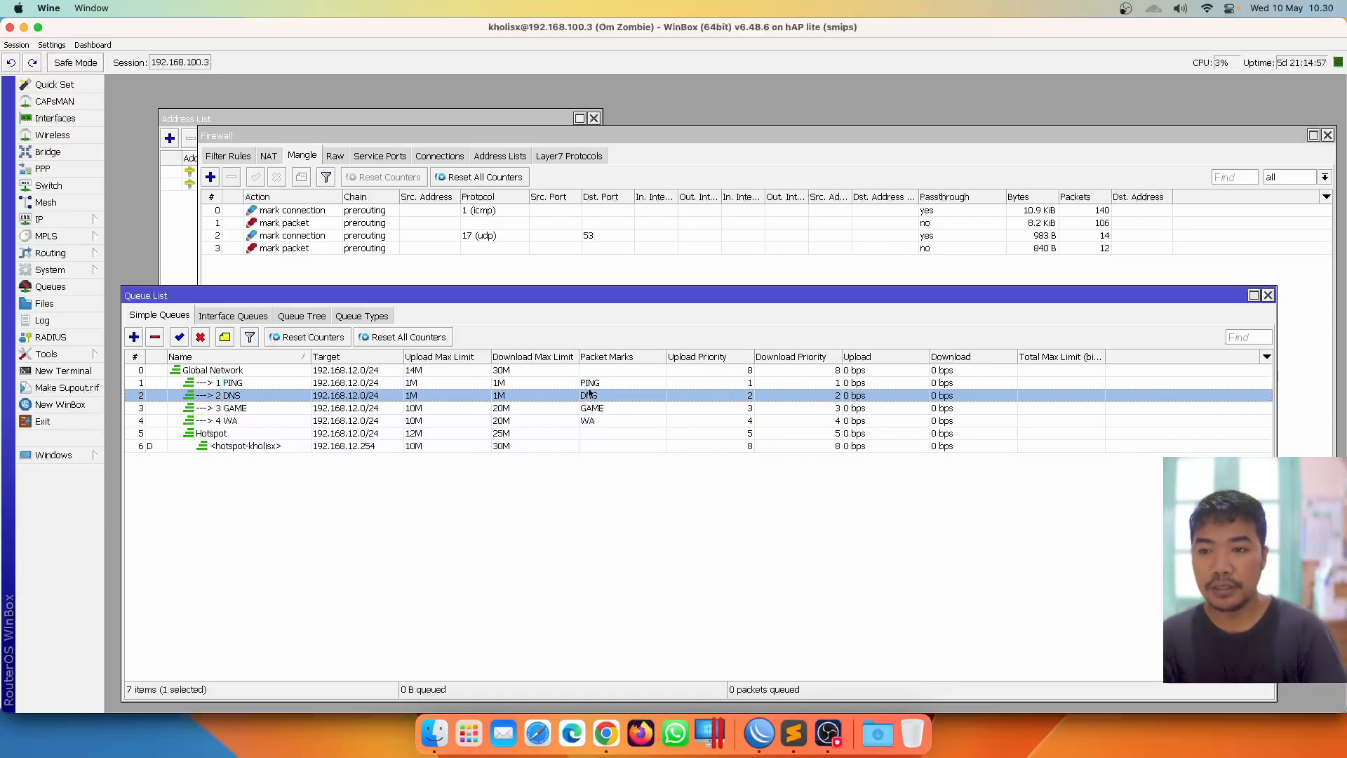
pyautogui.click(619, 419)
pyautogui.click(620, 410)
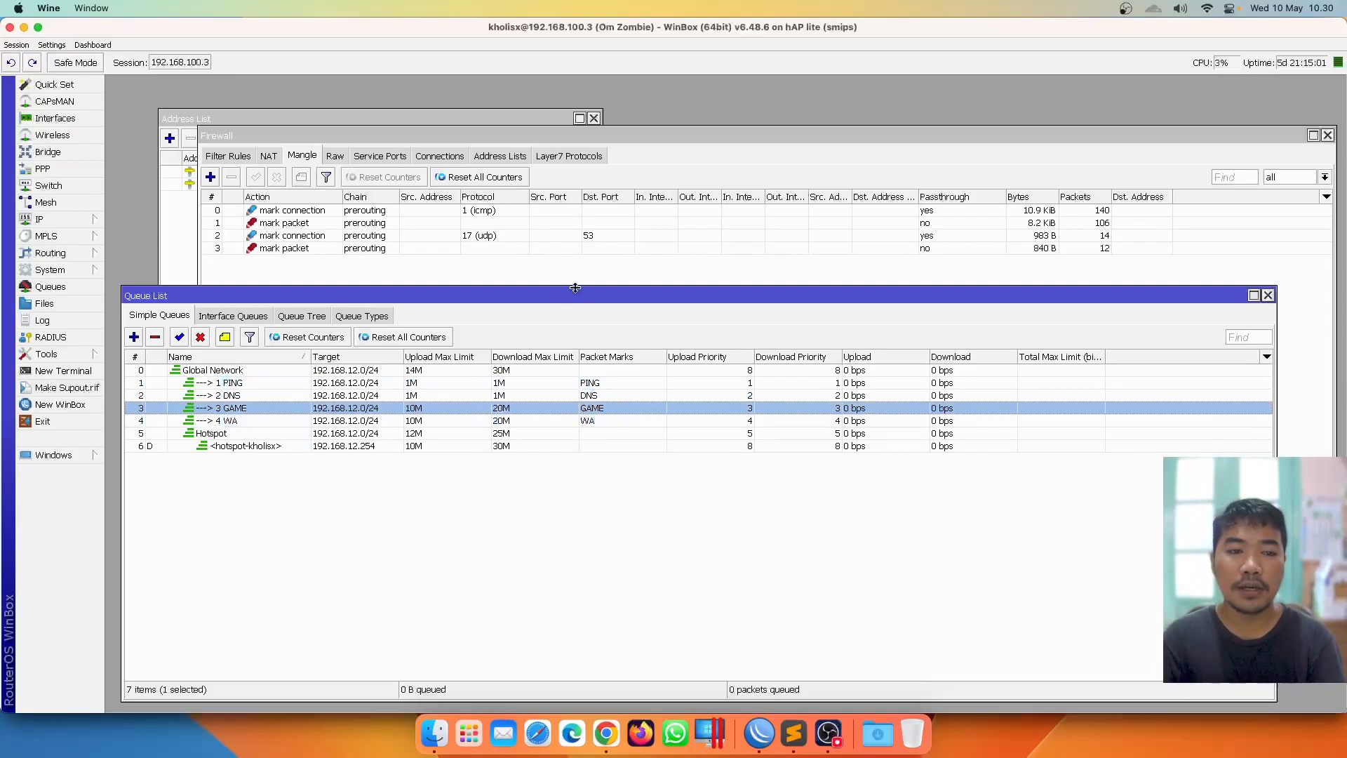
pyautogui.moveTo(498, 296); pyautogui.dragTo(519, 271)
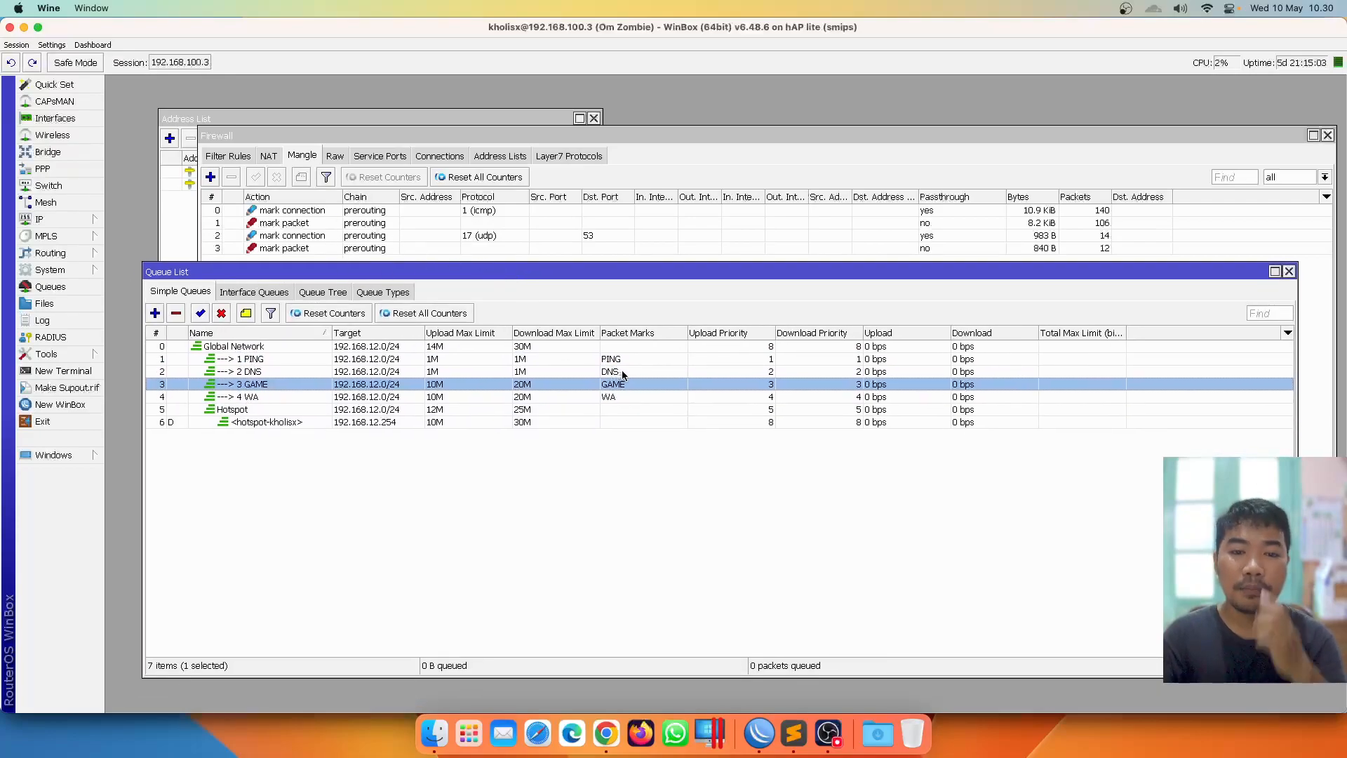
pyautogui.moveTo(625, 393); pyautogui.dragTo(630, 349)
pyautogui.click(401, 368)
pyautogui.click(404, 357)
pyautogui.click(447, 384)
pyautogui.click(483, 397)
pyautogui.moveTo(525, 272); pyautogui.dragTo(511, 280)
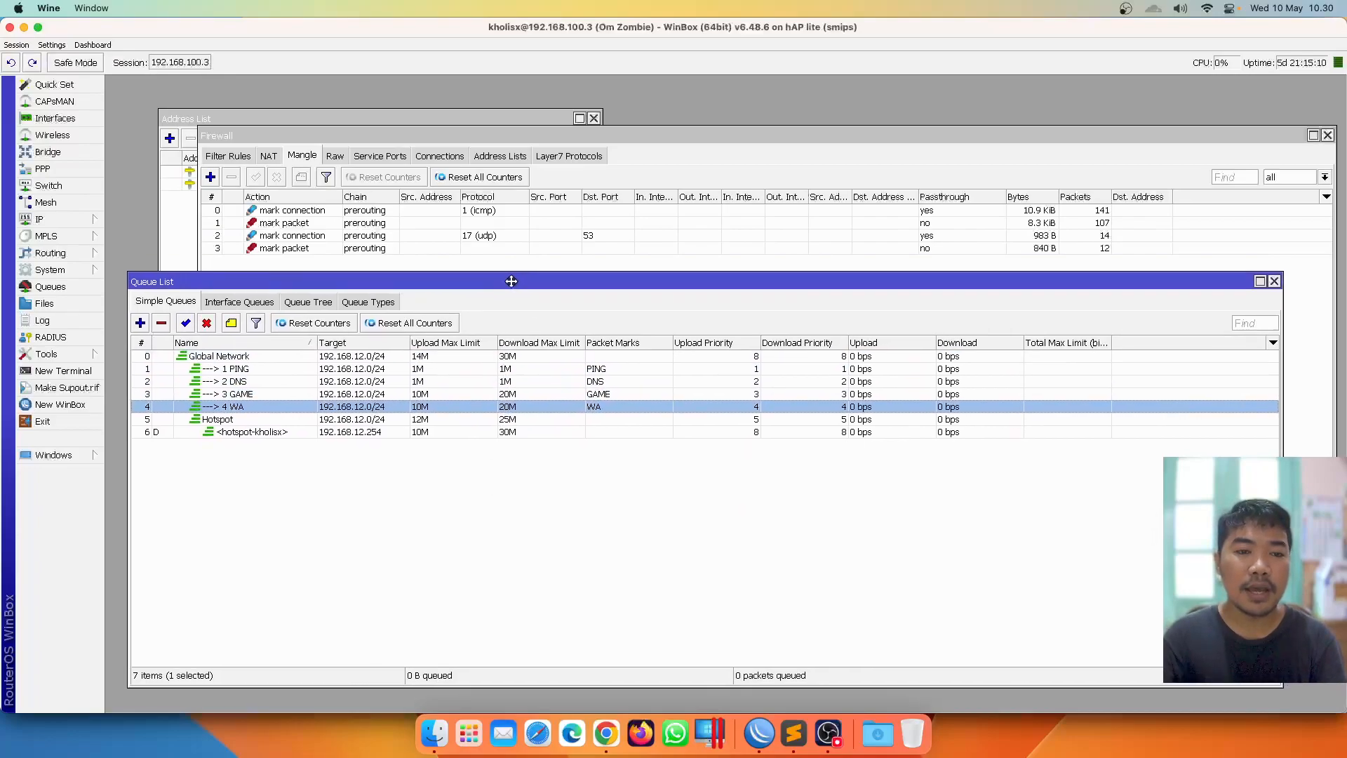
# Go through the GAME, WA, DNS and PING queues again and compare their upload max limits
pyautogui.click(395, 392)
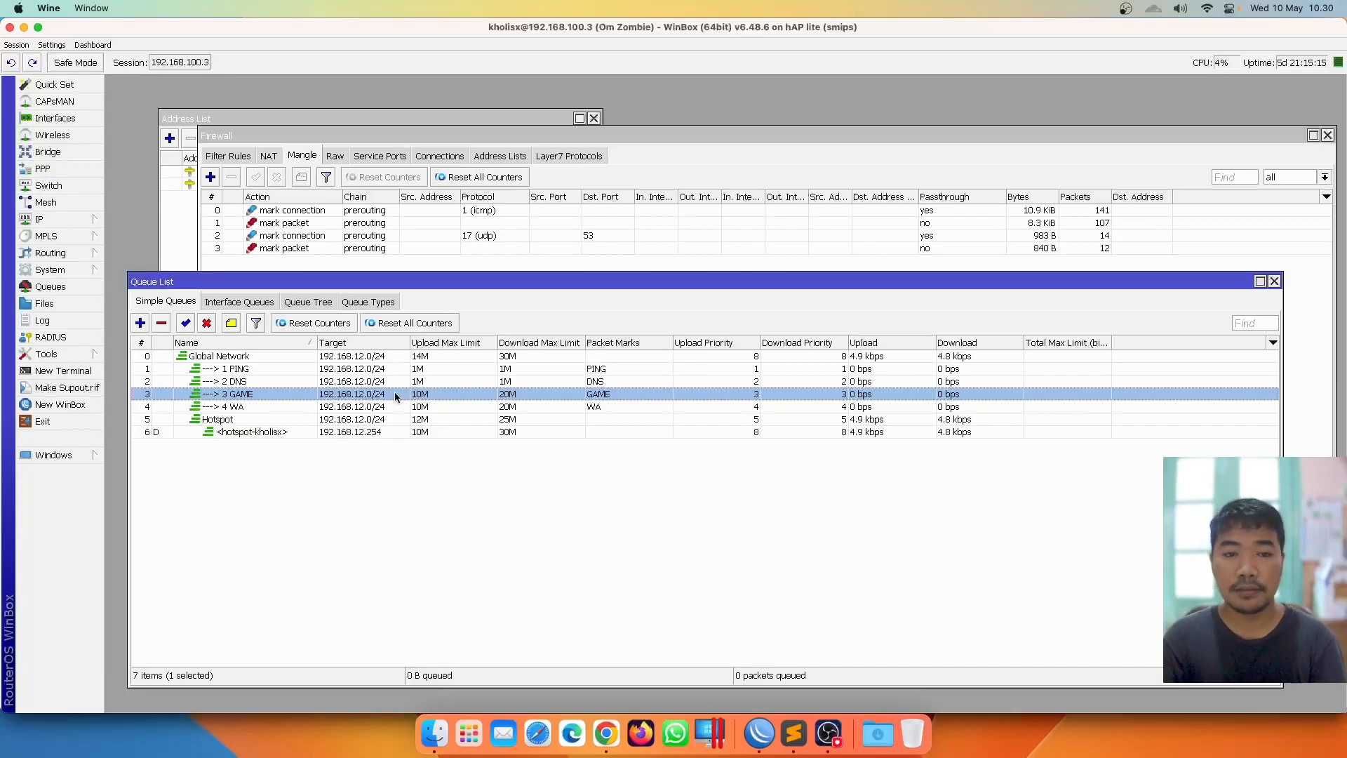
pyautogui.click(415, 404)
pyautogui.click(420, 392)
pyautogui.click(421, 379)
pyautogui.click(421, 371)
pyautogui.click(422, 383)
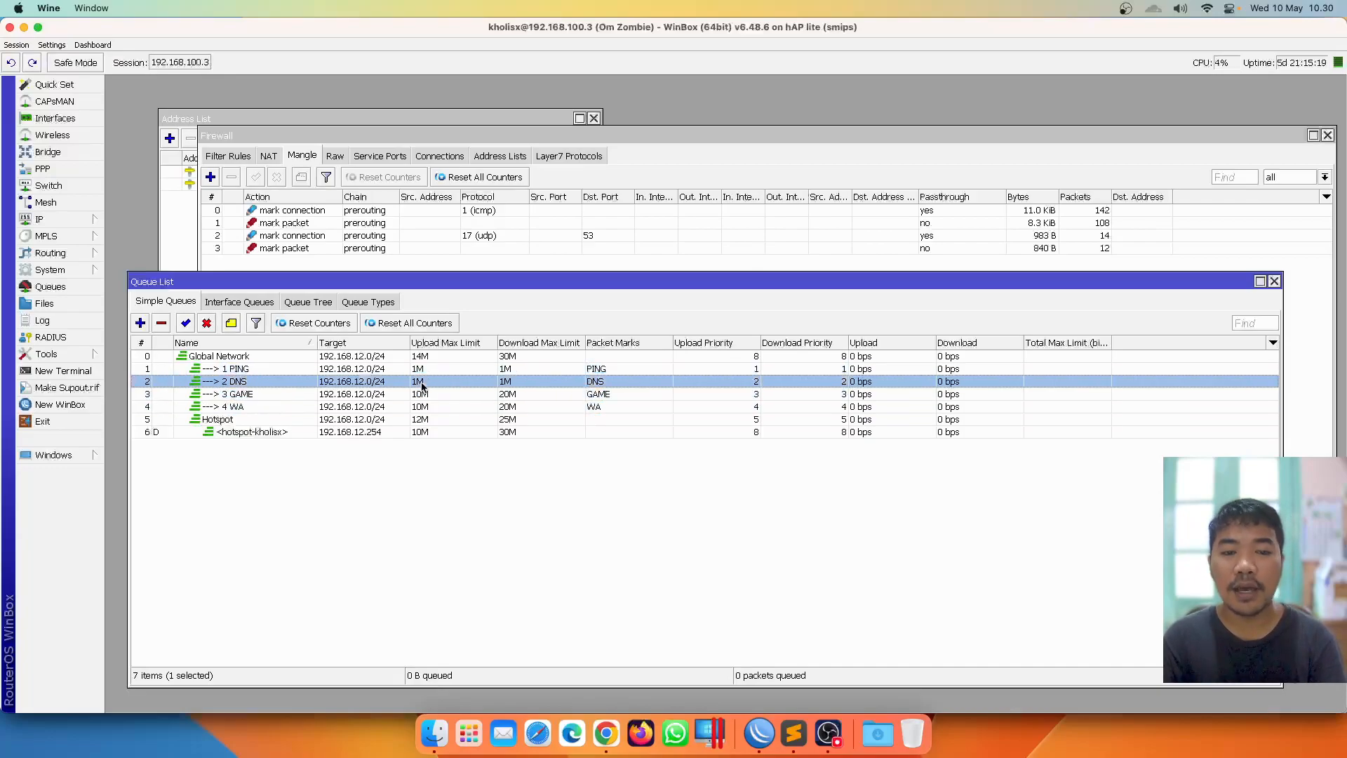
pyautogui.click(423, 395)
pyautogui.click(422, 407)
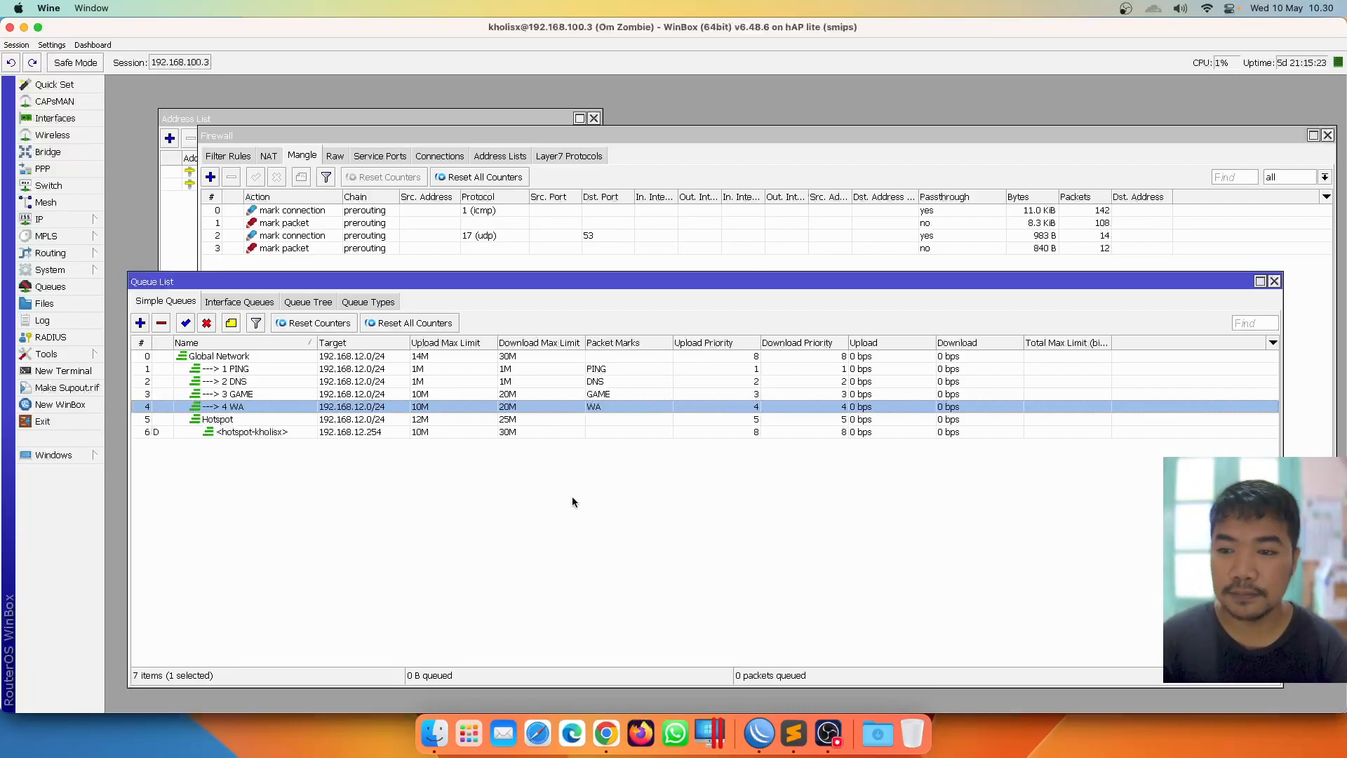
# Switch to Chrome and review the static routing games script generator, including its raw rules for Free Fire and Mobile Legends
pyautogui.click(606, 733)
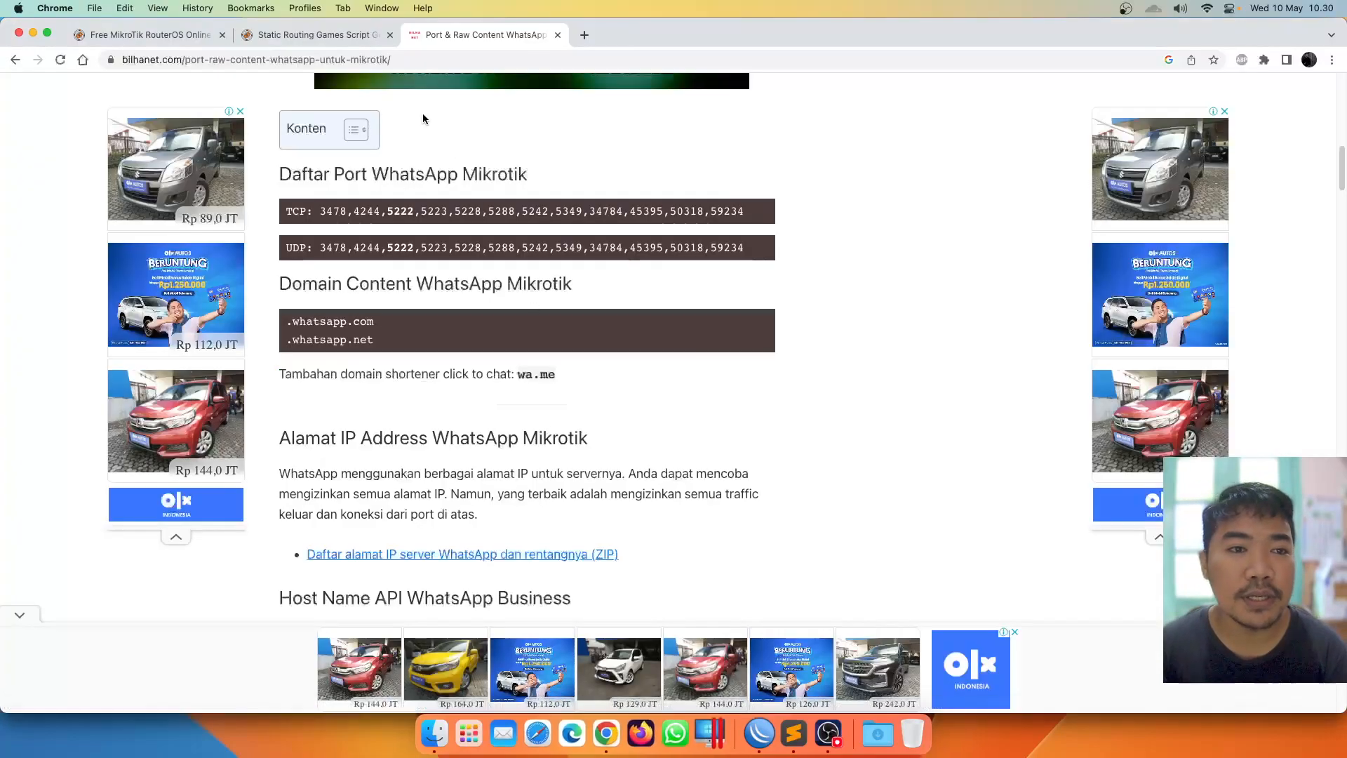
pyautogui.click(348, 36)
pyautogui.scroll(2, 694, 353)
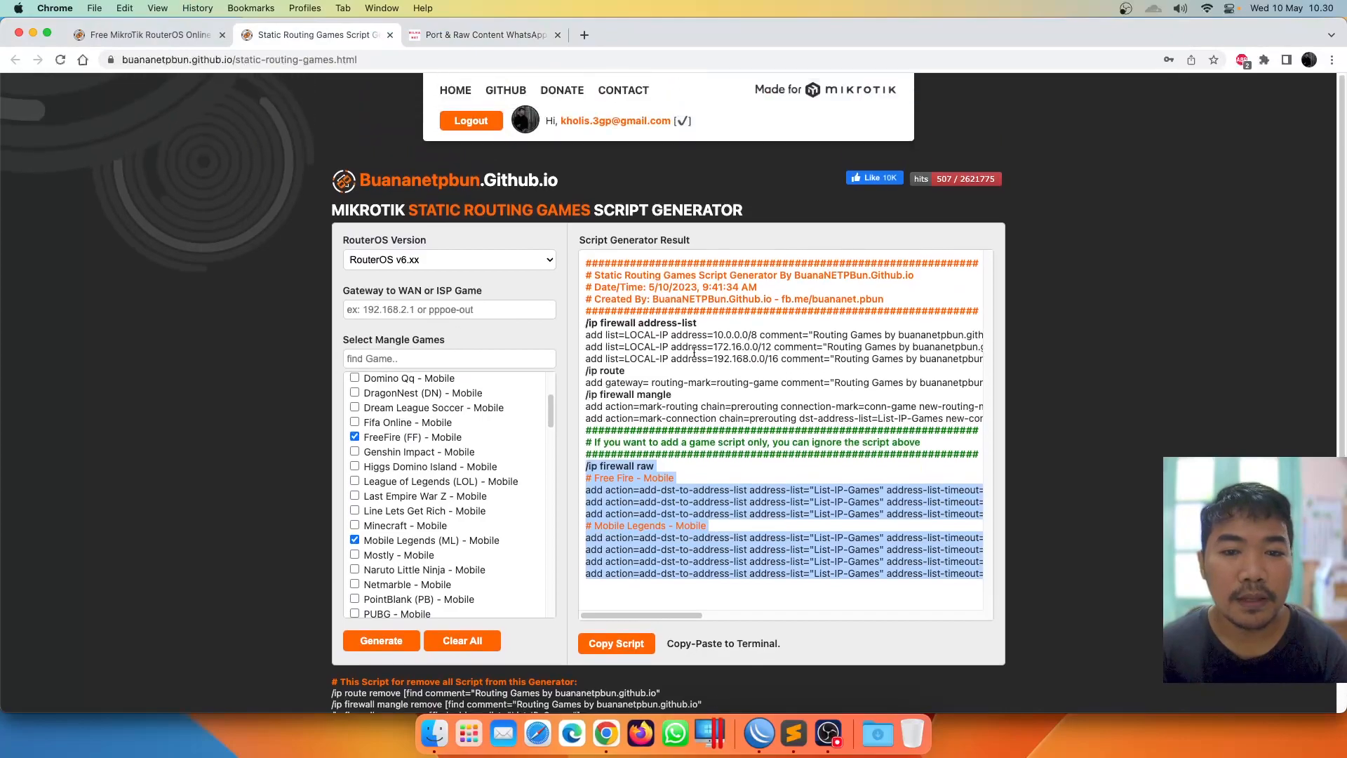
pyautogui.scroll(-2, 738, 421)
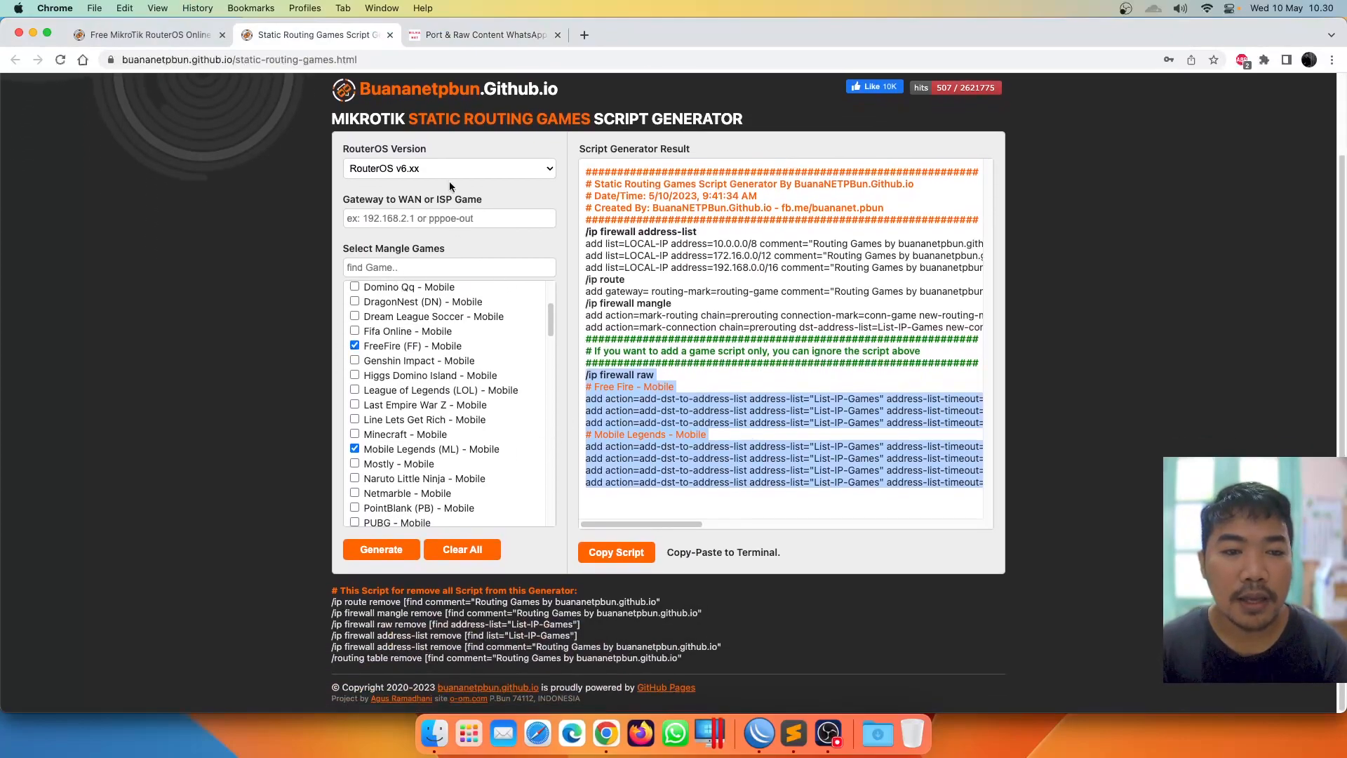
pyautogui.scroll(3, 453, 168)
pyautogui.click(154, 36)
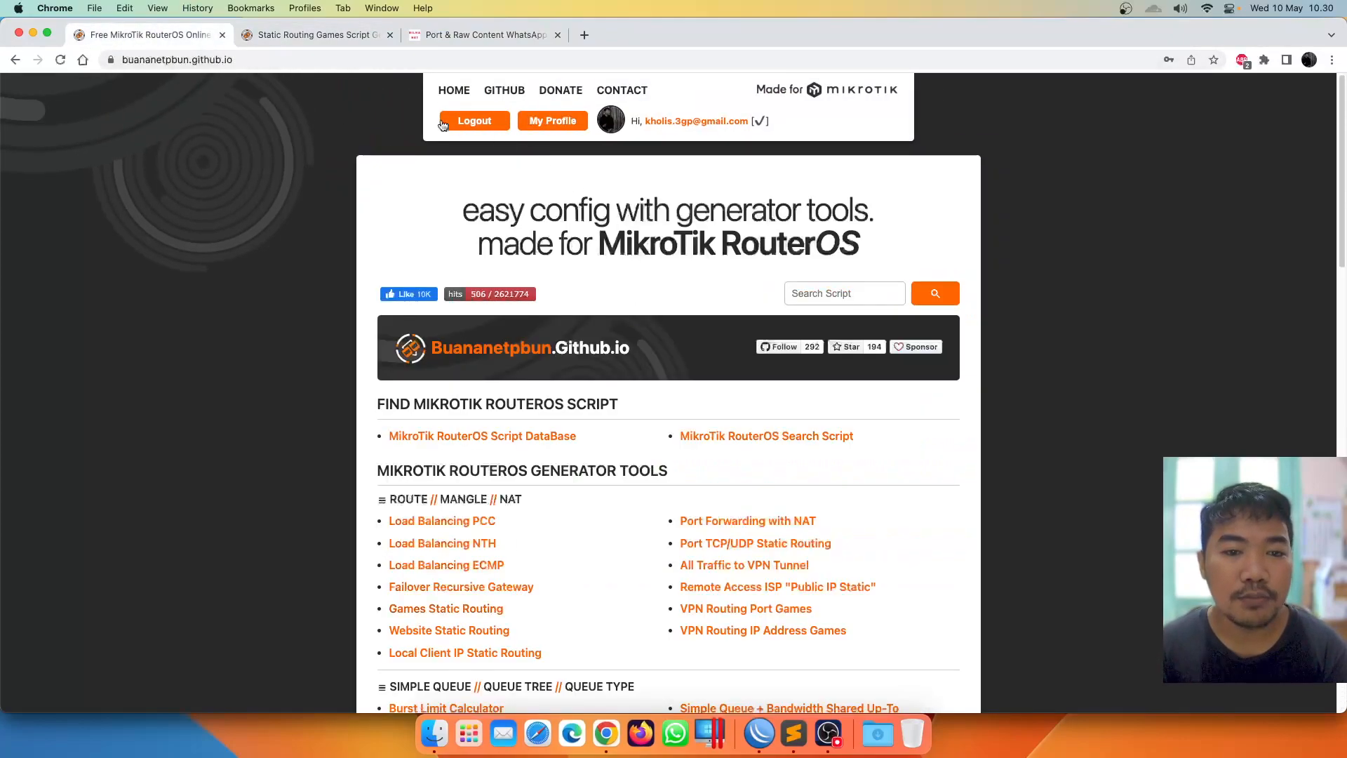
pyautogui.scroll(-3, 455, 484)
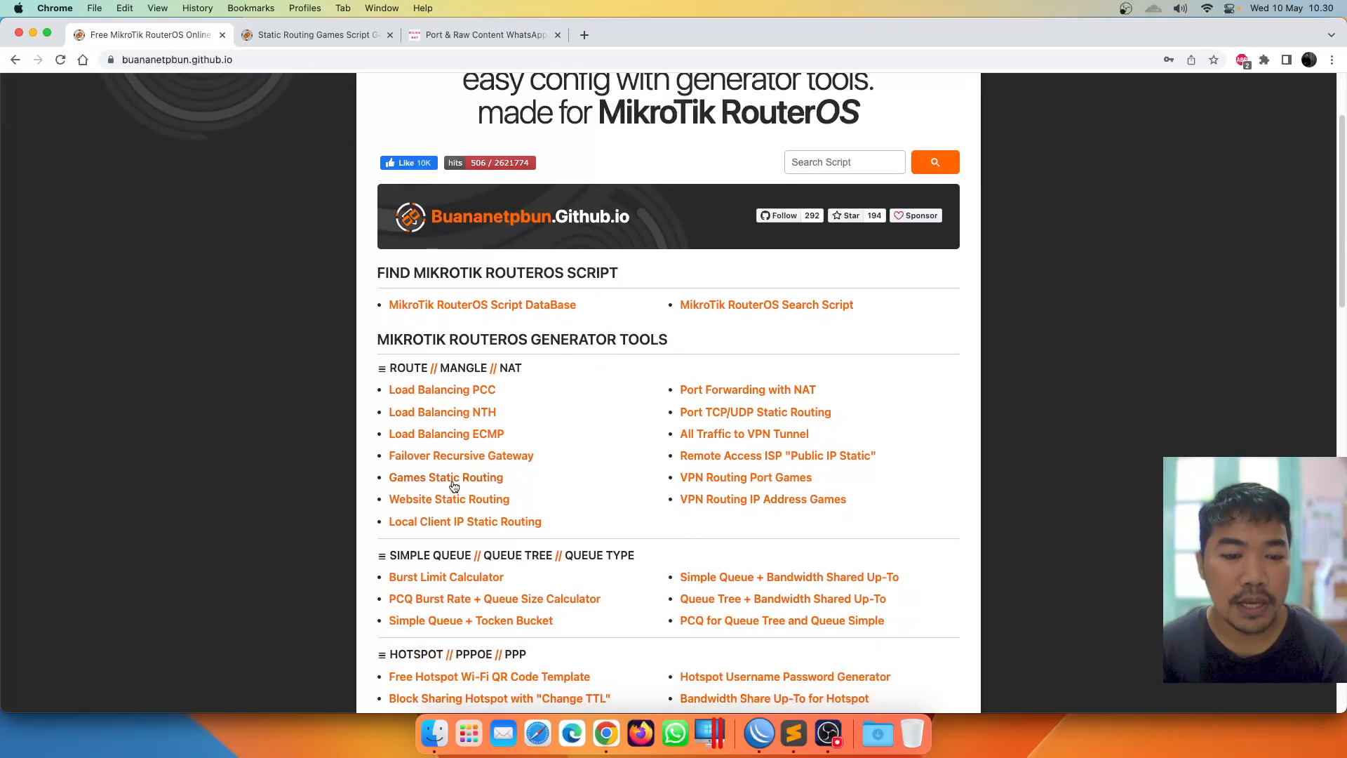
pyautogui.click(341, 36)
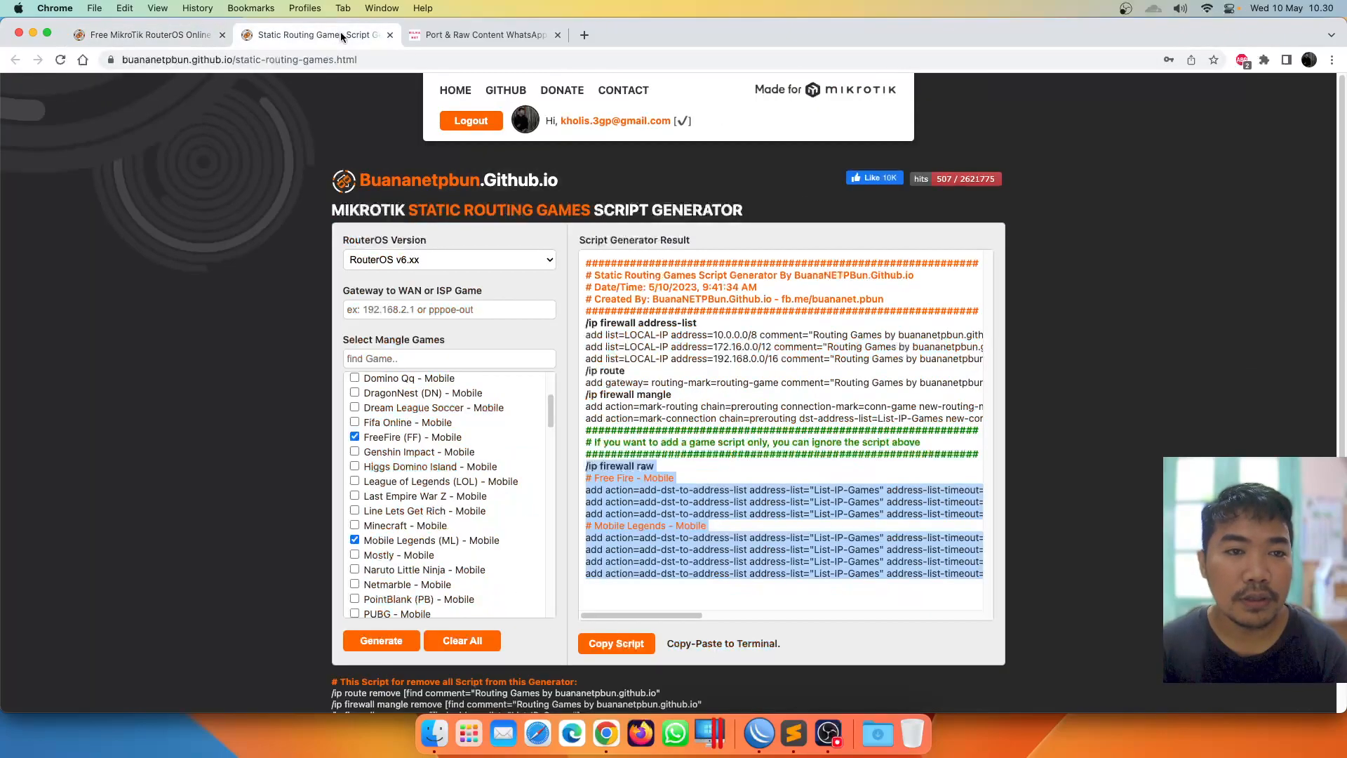
pyautogui.scroll(-2, 405, 351)
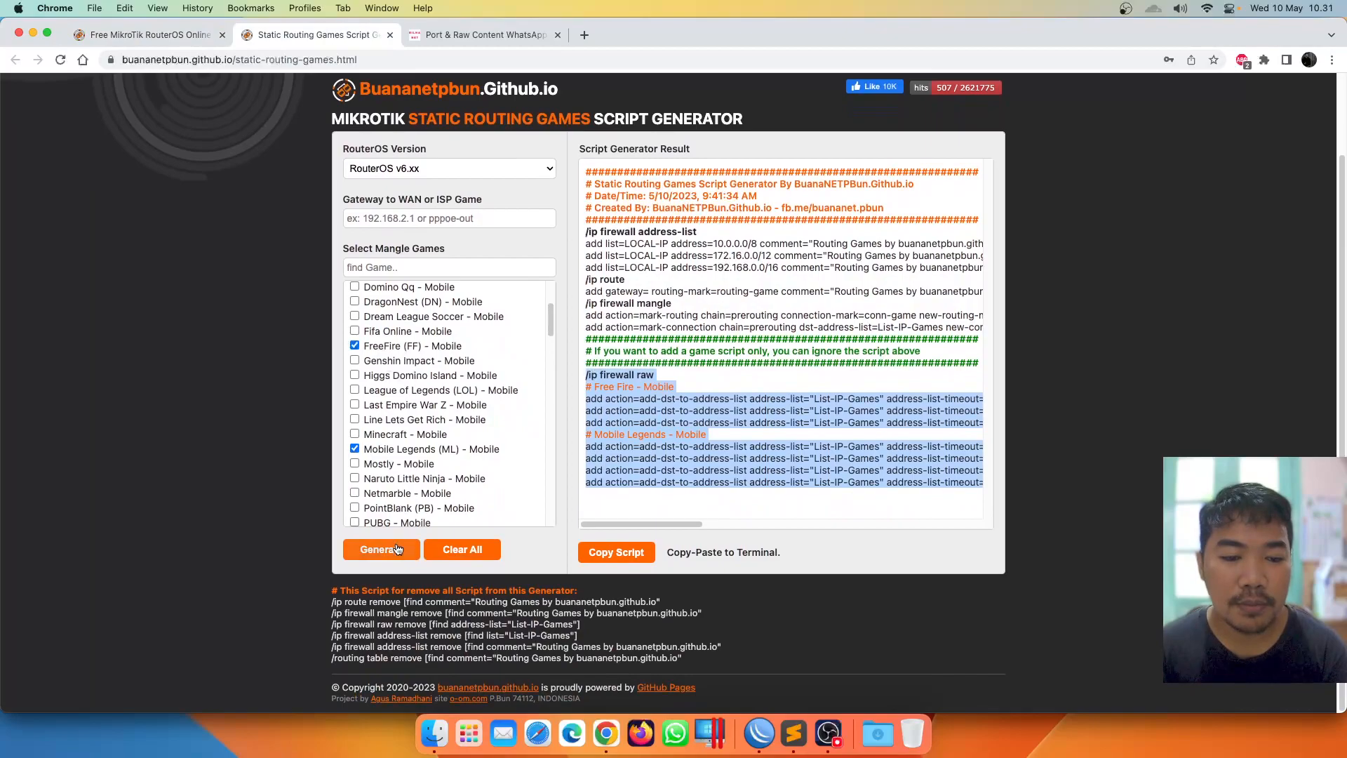
pyautogui.click(725, 469)
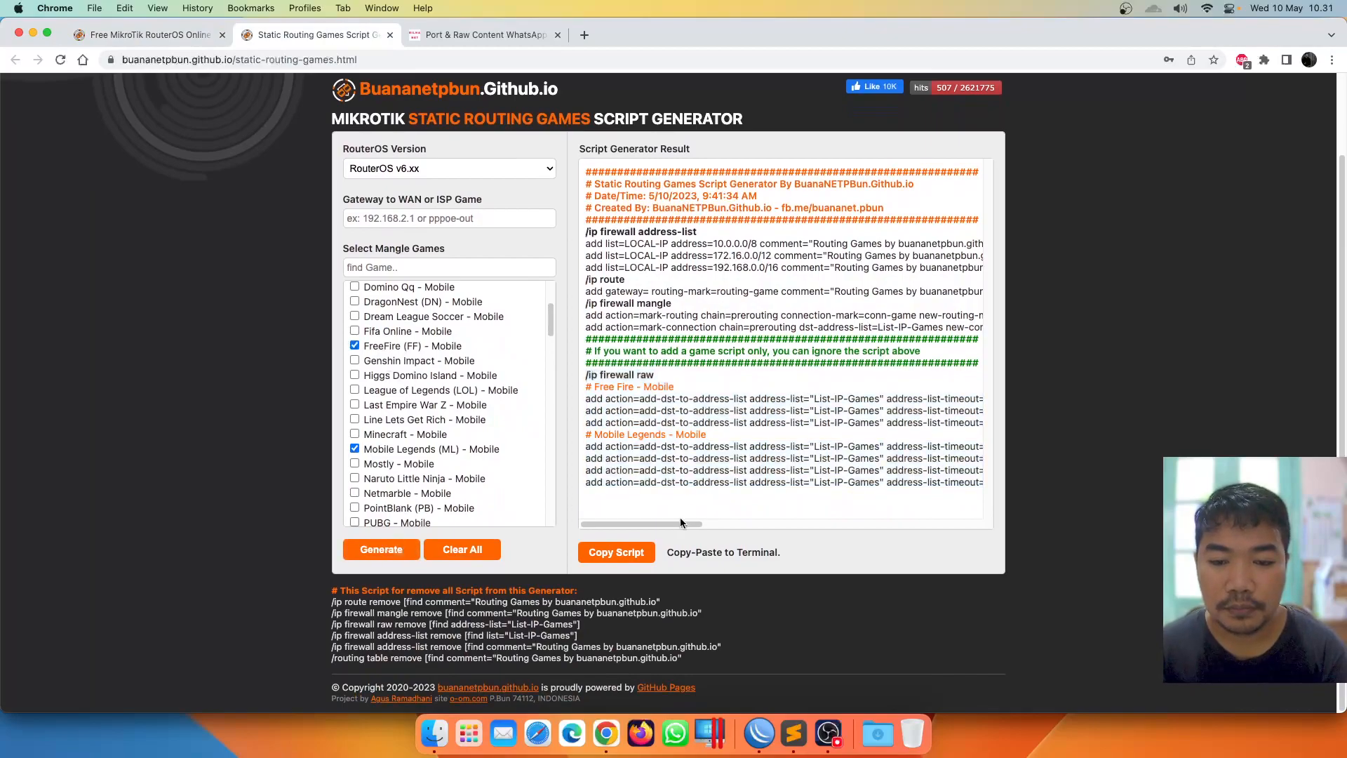
pyautogui.moveTo(587, 375); pyautogui.dragTo(638, 521)
pyautogui.click(731, 451)
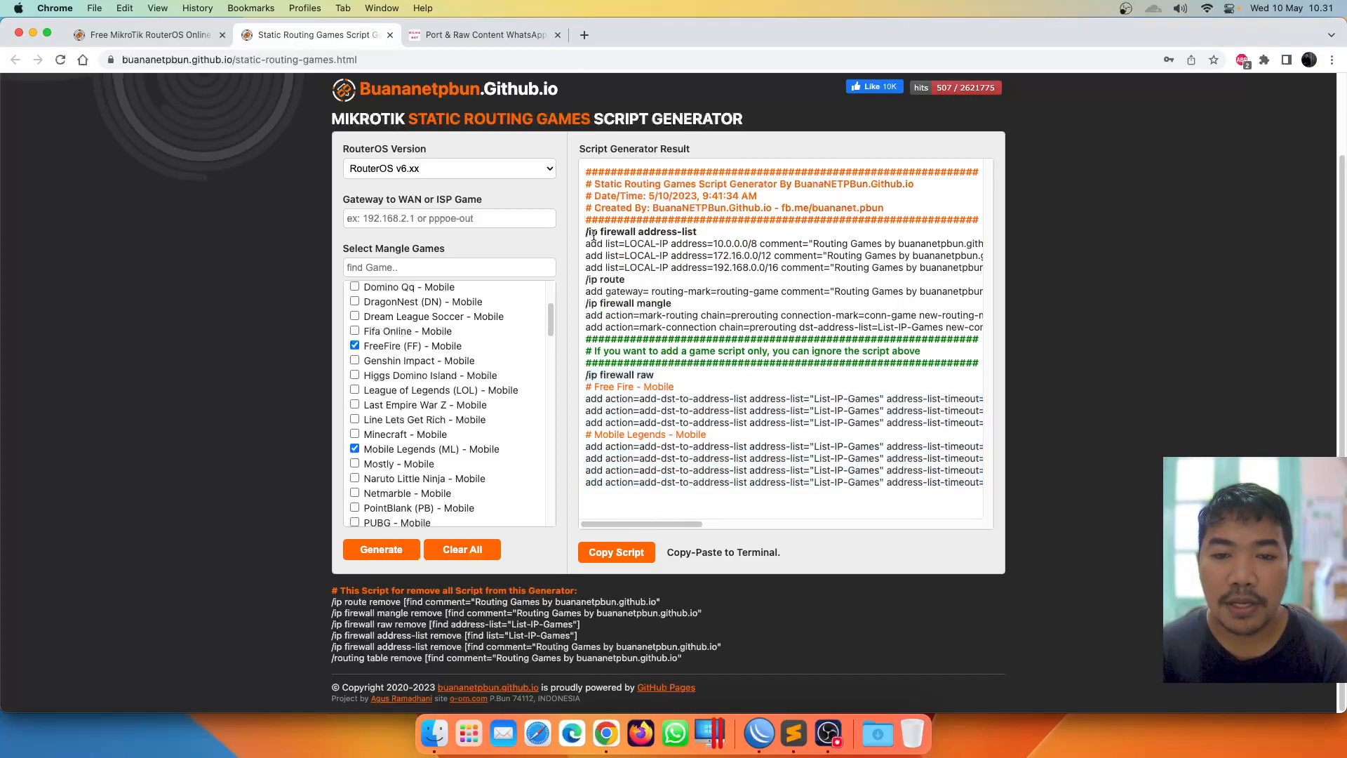
# Copy the script's /ip firewall address-list section with its three LOCAL-IP entries, and switch to WinBox's firewall address lists
pyautogui.moveTo(585, 236); pyautogui.dragTo(586, 282)
pyautogui.rightClick(659, 247)
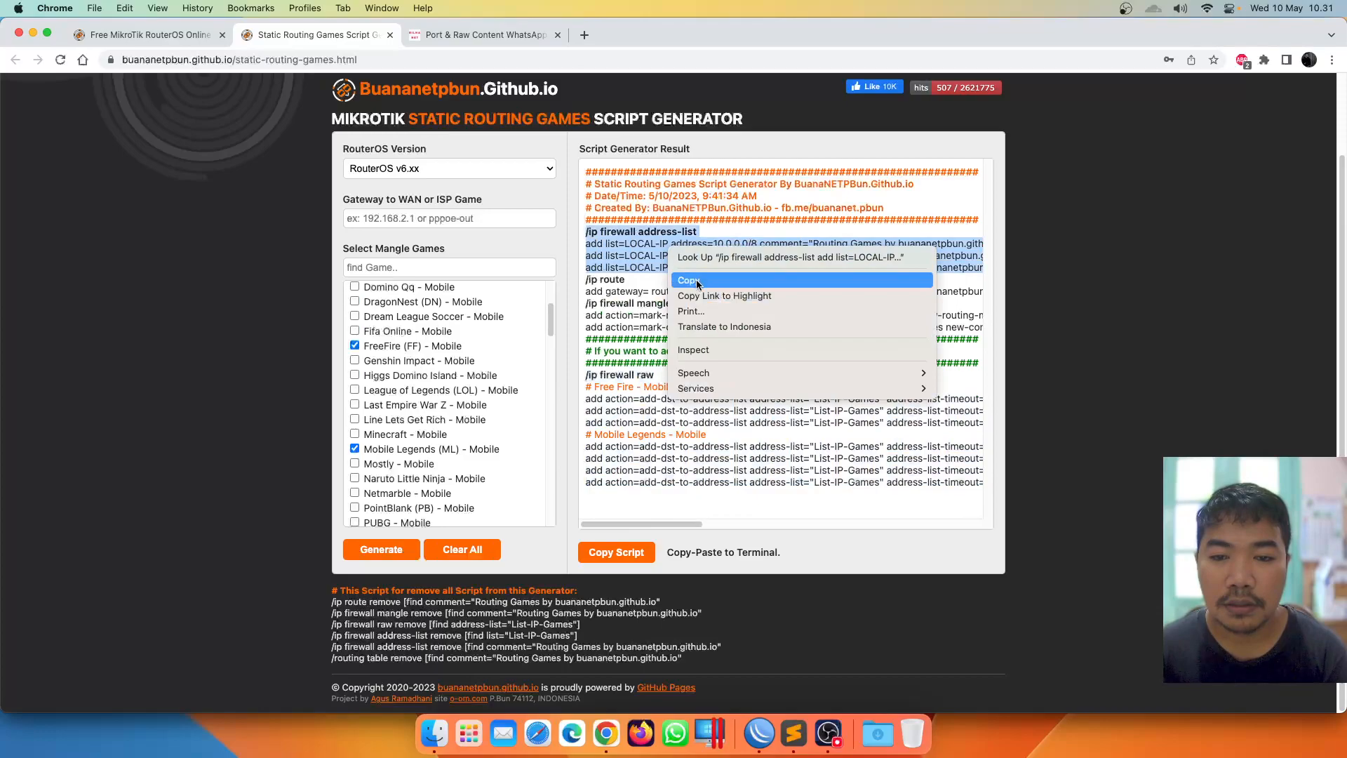
pyautogui.rightClick(685, 252)
pyautogui.press('Escape')
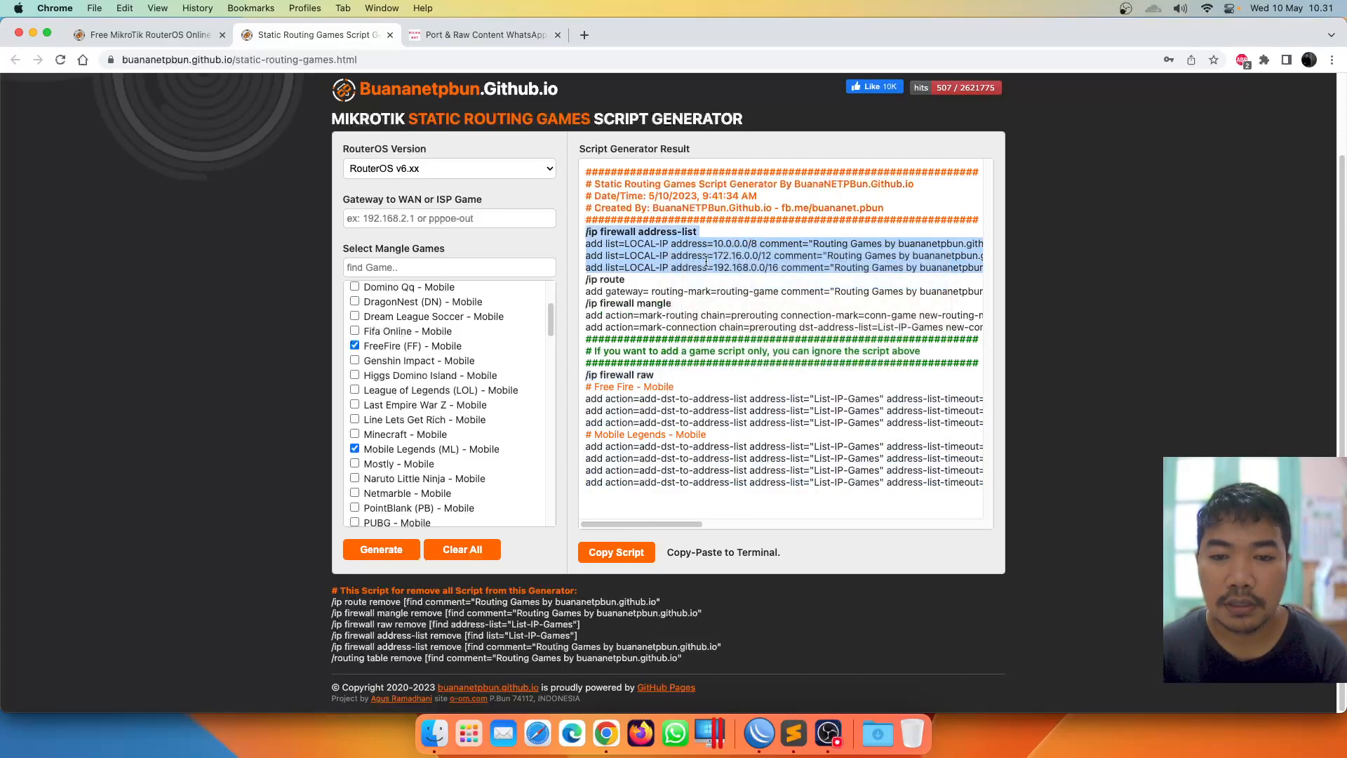
pyautogui.click(760, 733)
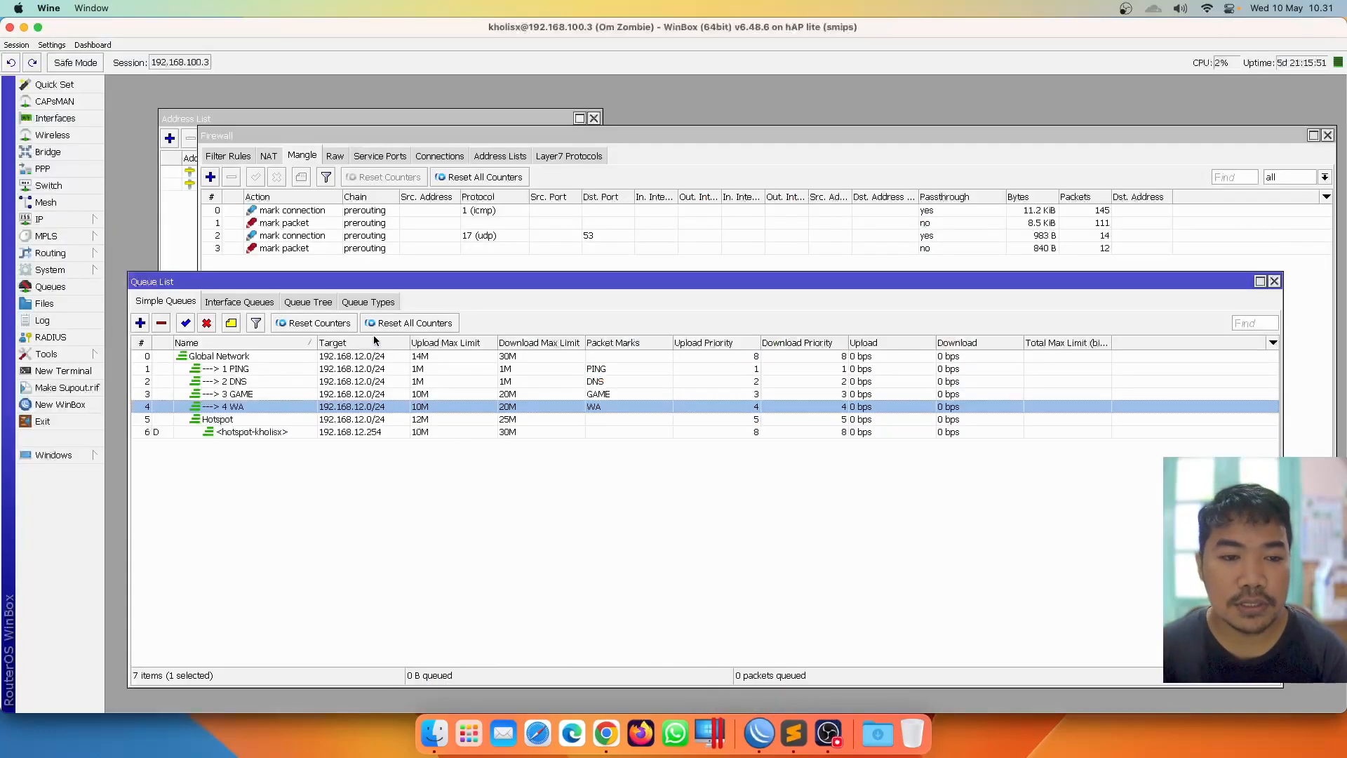
pyautogui.click(512, 160)
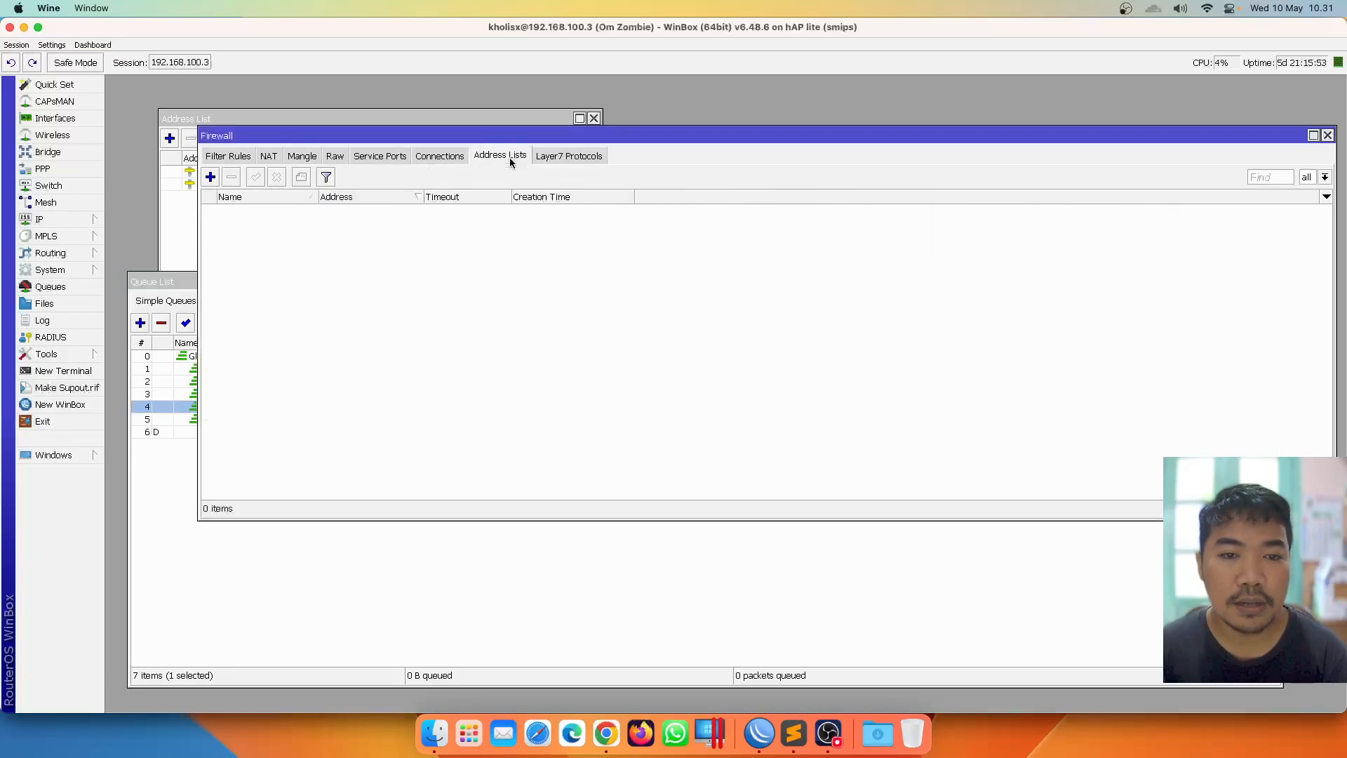
# In a new terminal, paste and run the copied script adding LOCAL-IP address-list entries 10.0.0.0/8, 172.16.0.0/12 and 192.168.0.0/16, and return to the base level
pyautogui.click(102, 369)
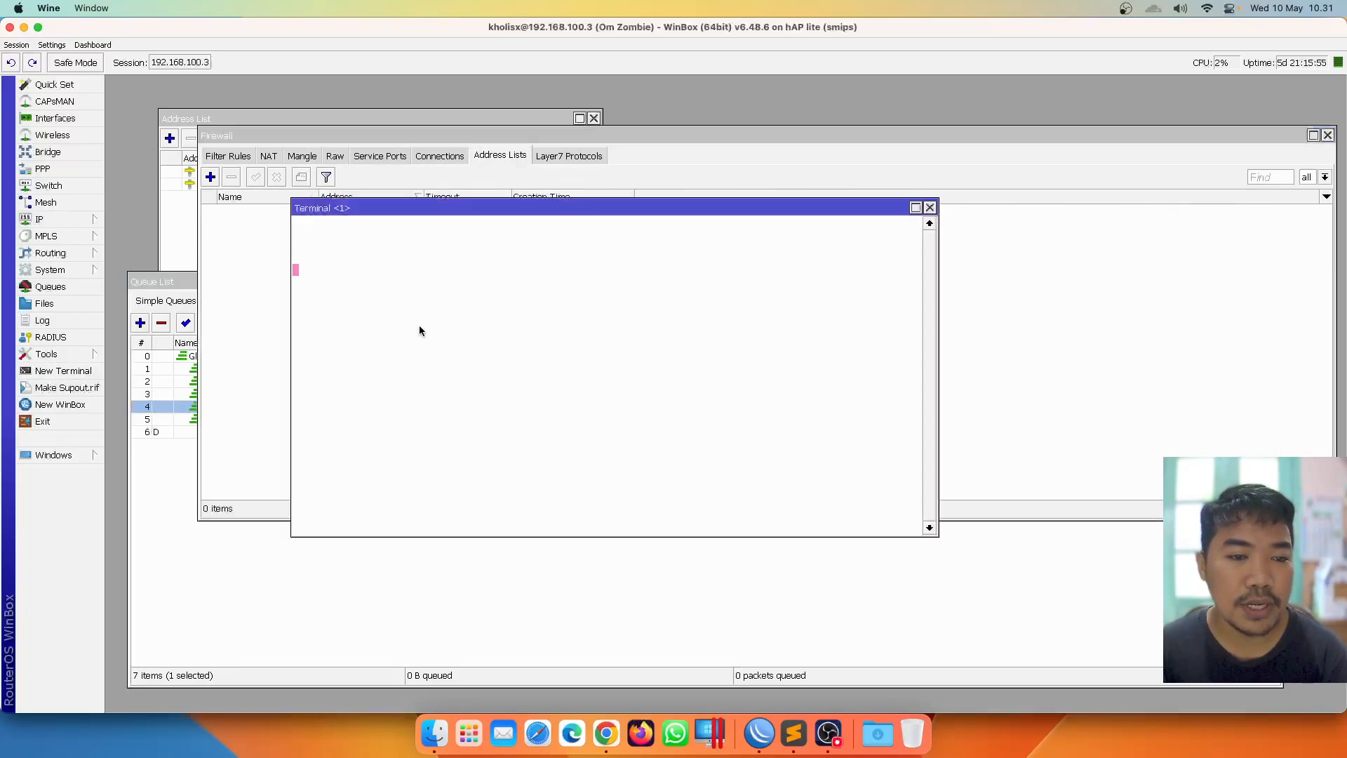
pyautogui.moveTo(469, 217); pyautogui.dragTo(849, 105)
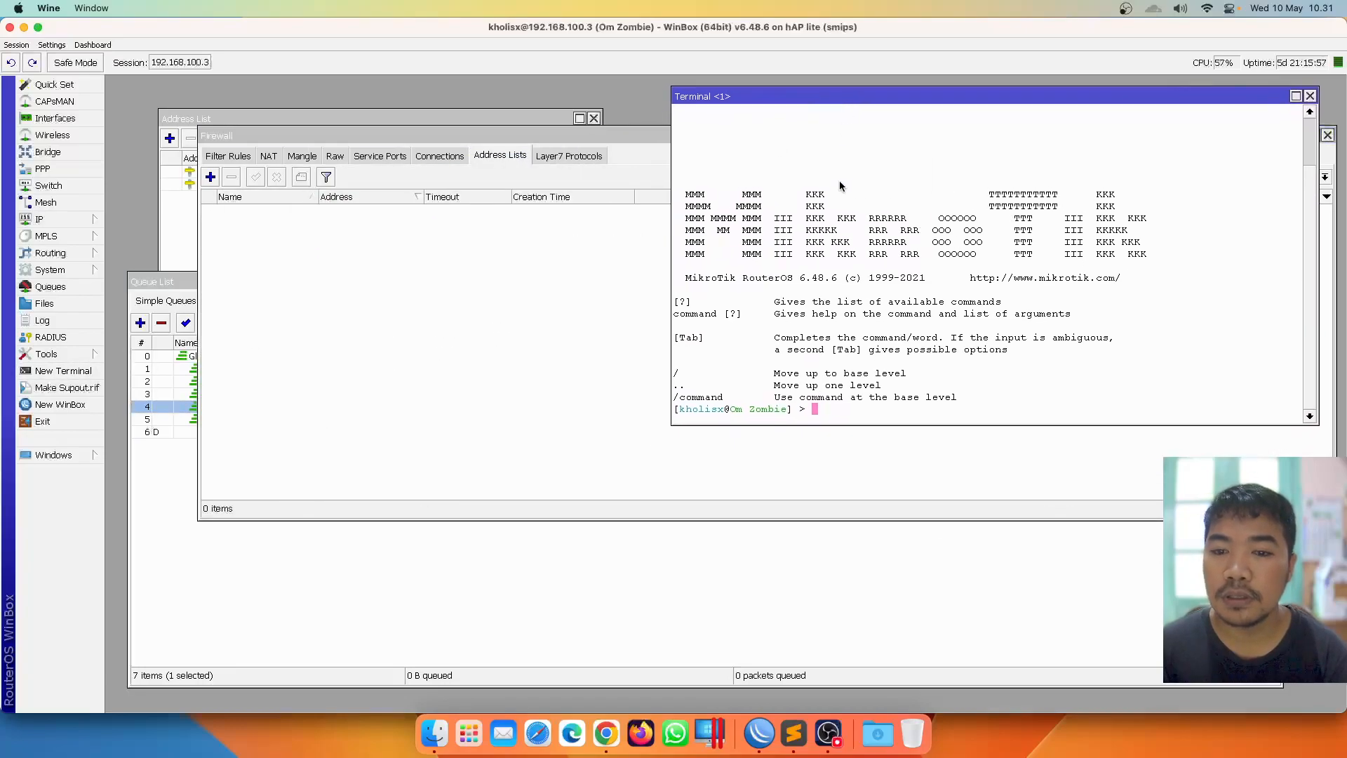
pyautogui.rightClick(900, 413)
pyautogui.click(923, 460)
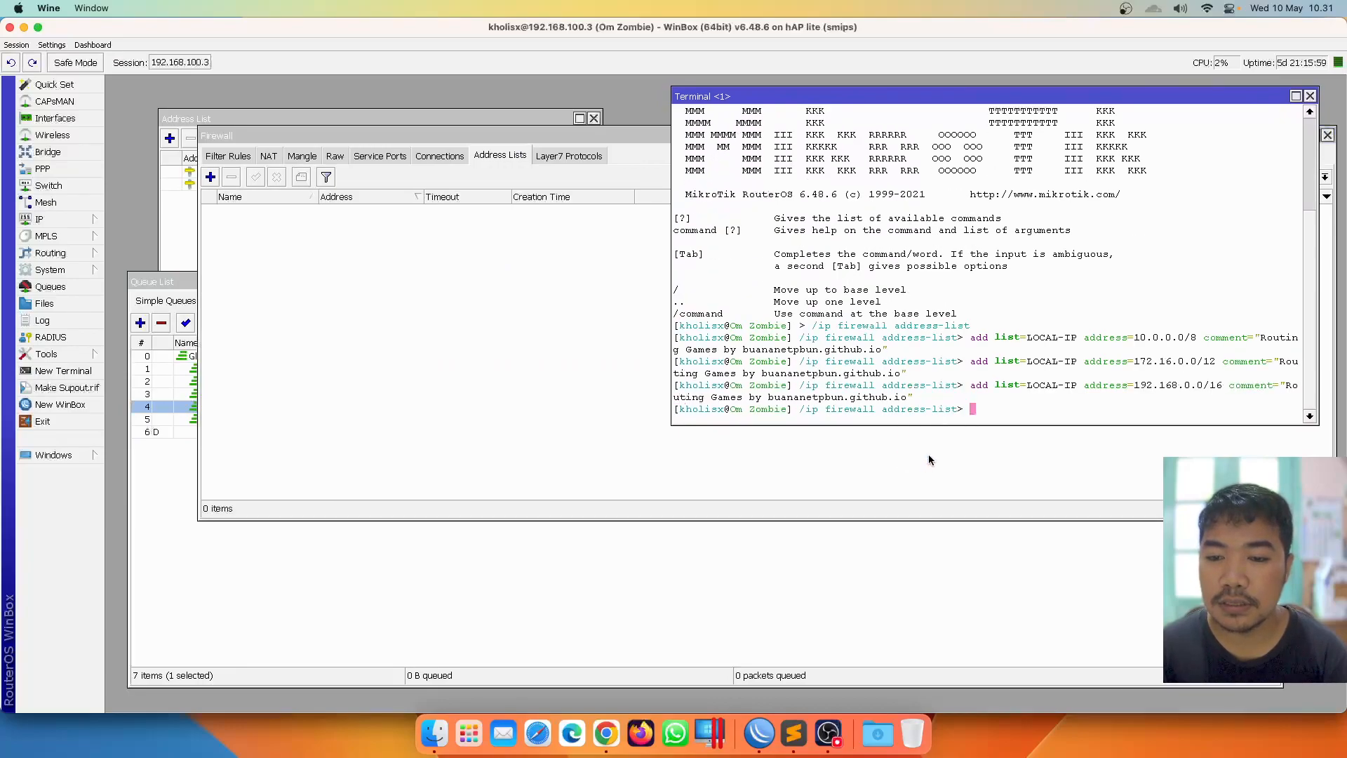
pyautogui.write('/')
pyautogui.press('Return')
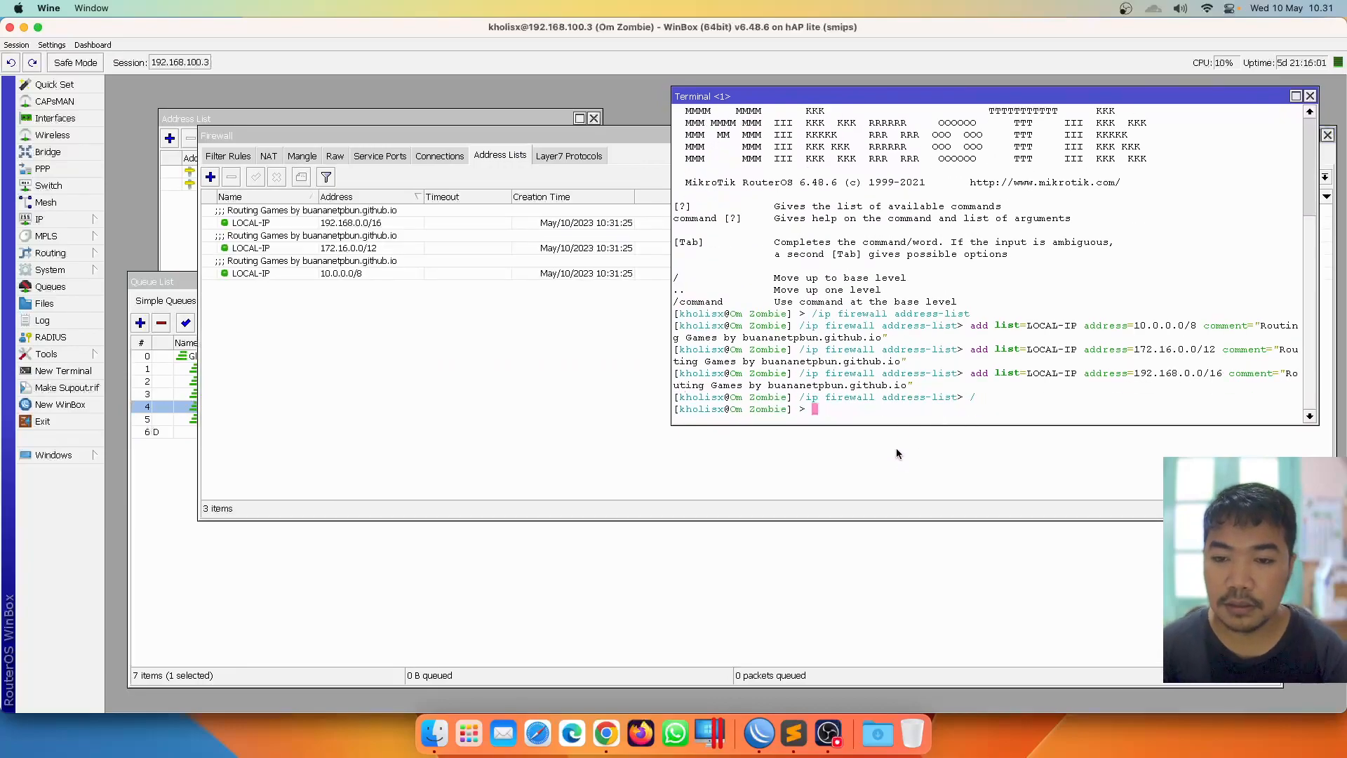
# Close the terminal and display the firewall address list's comments inline in their own column
pyautogui.click(1311, 95)
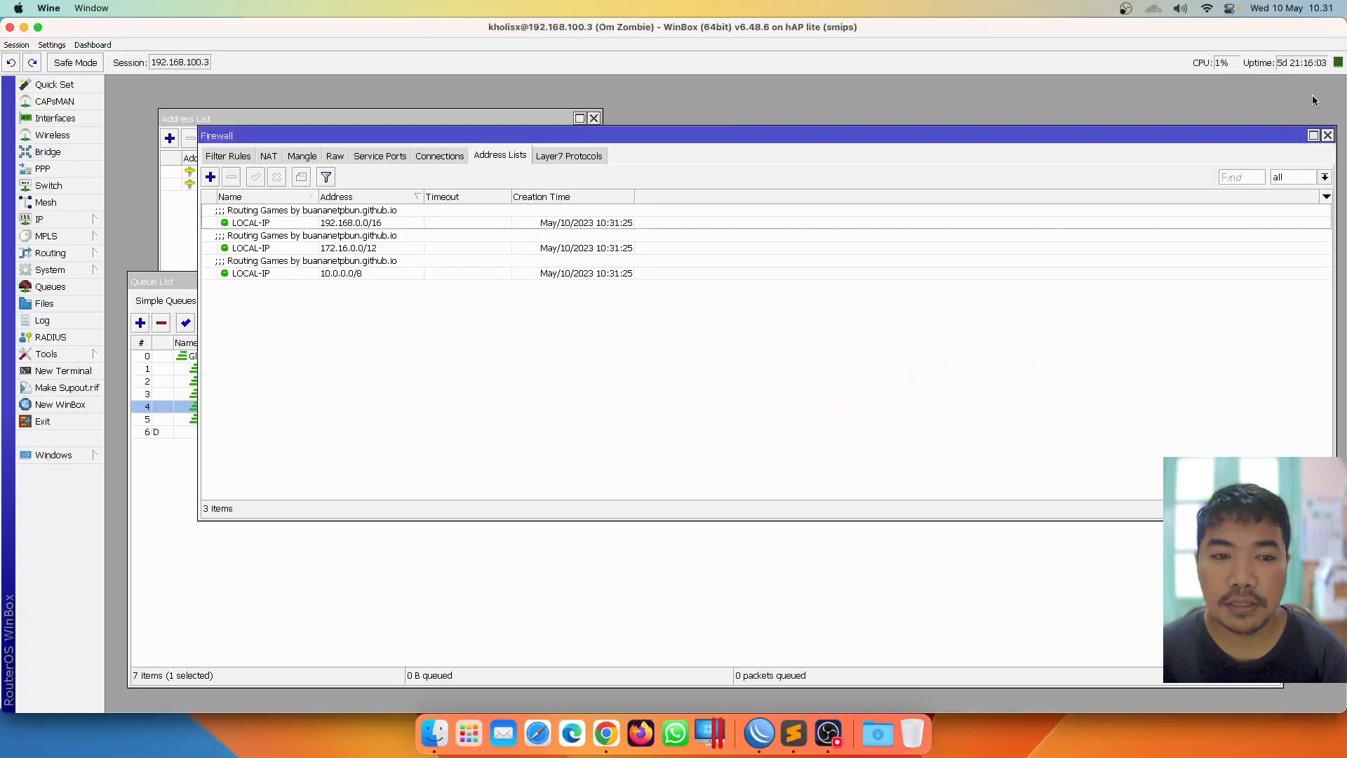
pyautogui.rightClick(570, 365)
pyautogui.click(608, 397)
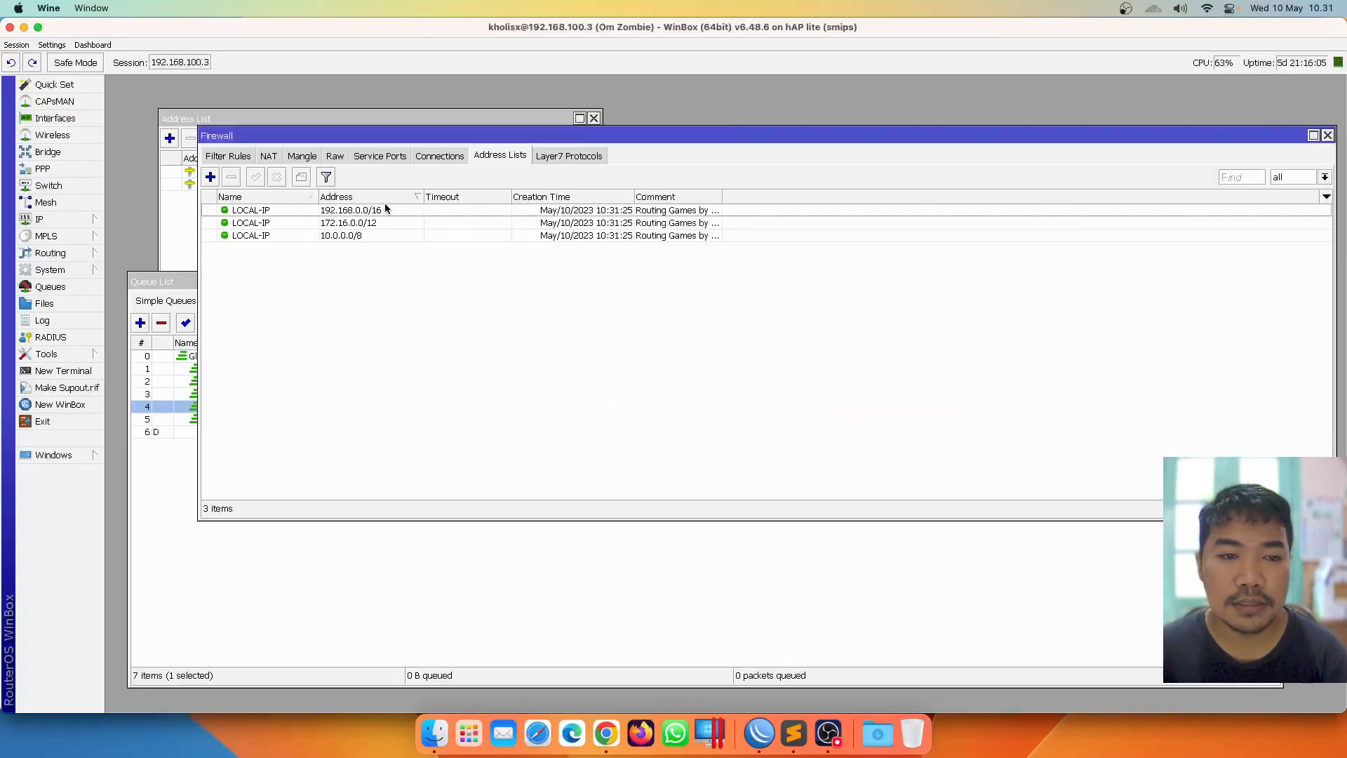
# Add the address 255.255.255.255 to the LOCAL-IP firewall address list by copying the 10.0.0.0/8 entry
pyautogui.click(334, 214)
pyautogui.click(369, 224)
pyautogui.doubleClick(366, 234)
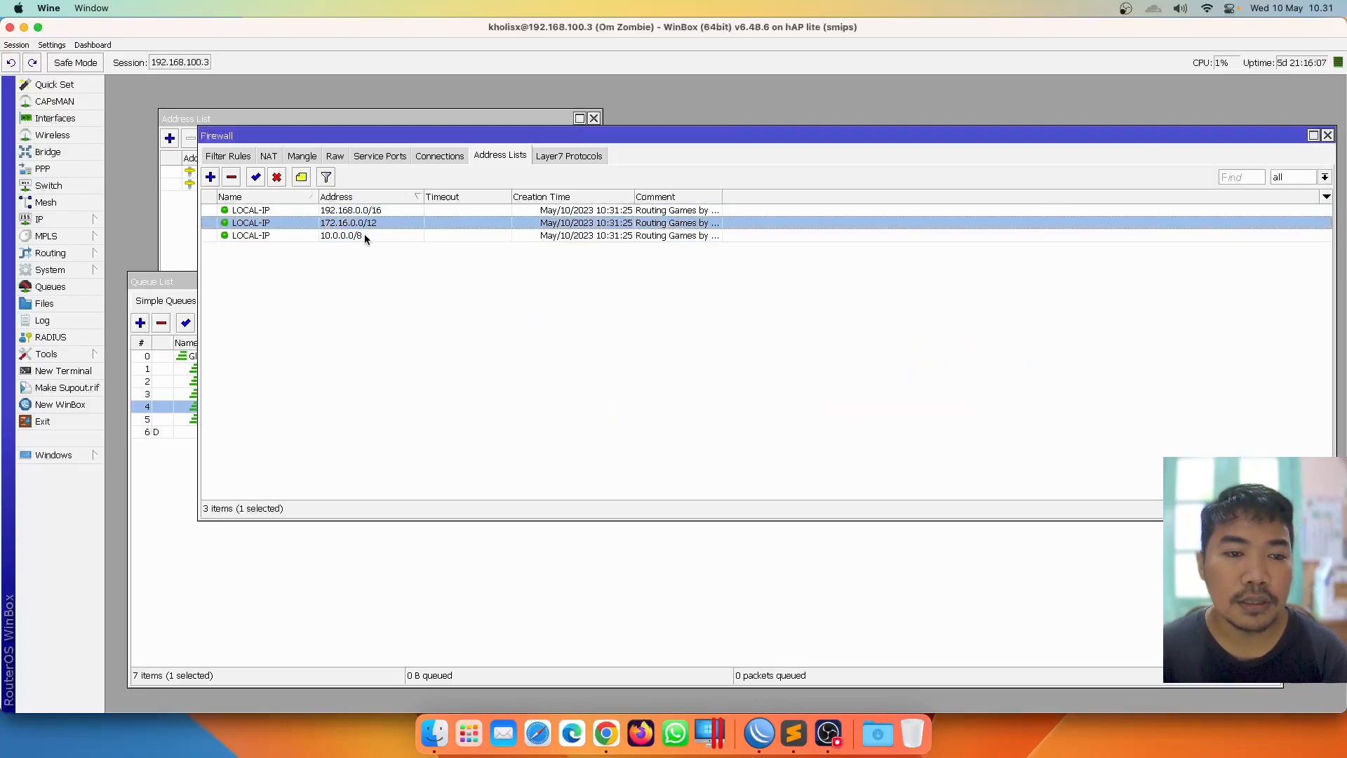
pyautogui.click(837, 440)
pyautogui.press('Tab')
pyautogui.write('255.255.255.255')
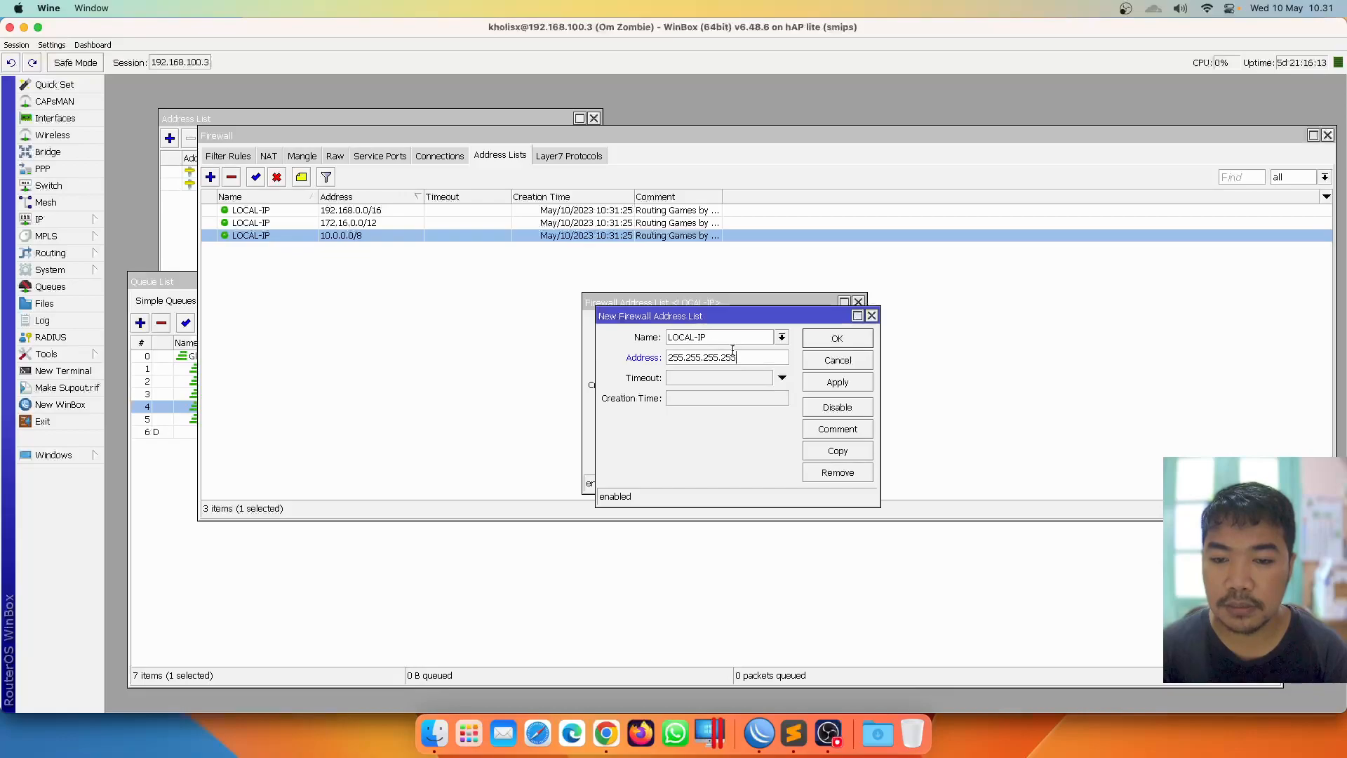
pyautogui.click(837, 337)
pyautogui.click(824, 327)
# Review the entries of the LOCAL-IP firewall address list
pyautogui.click(375, 235)
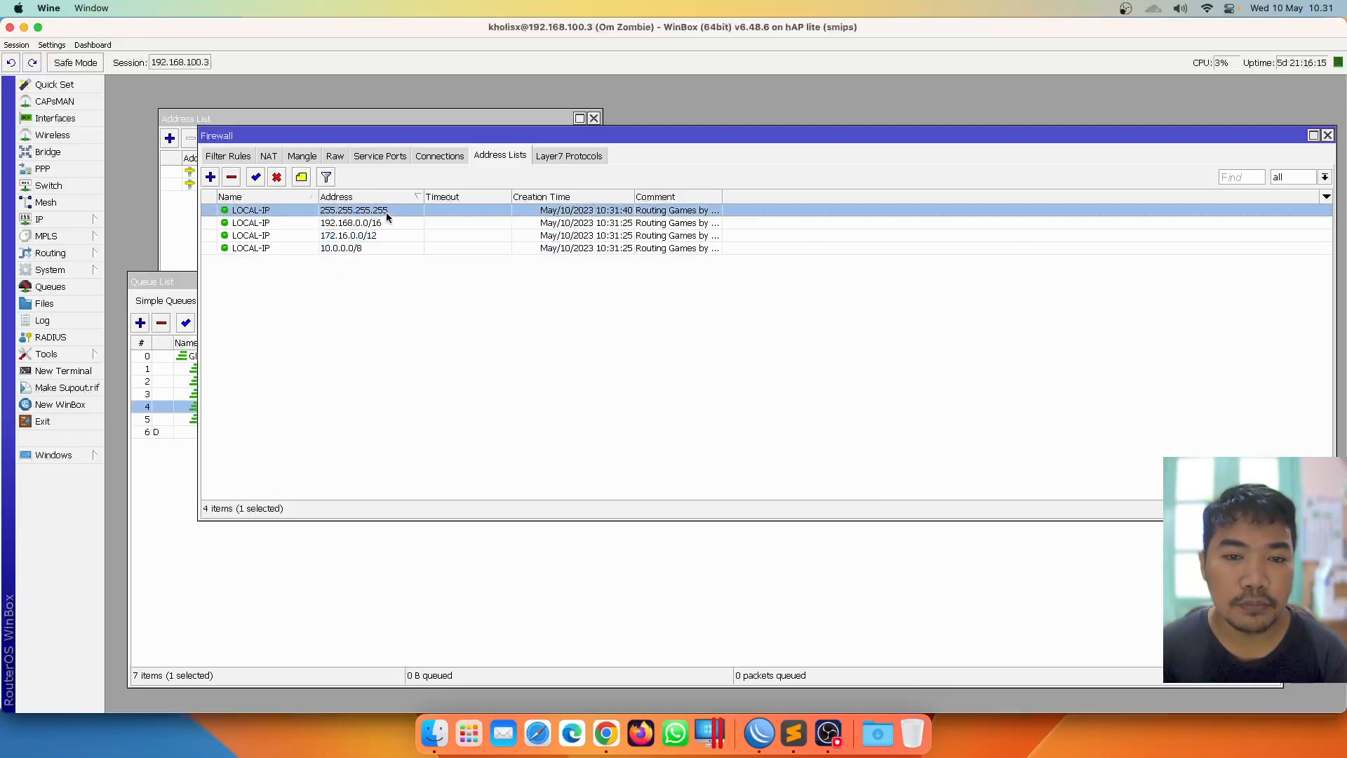
pyautogui.click(382, 223)
pyautogui.click(378, 247)
pyautogui.click(385, 235)
pyautogui.click(390, 222)
pyautogui.click(393, 210)
pyautogui.click(393, 222)
pyautogui.click(394, 248)
pyautogui.click(391, 236)
pyautogui.click(391, 223)
pyautogui.click(392, 235)
pyautogui.click(391, 248)
pyautogui.click(393, 235)
pyautogui.click(397, 211)
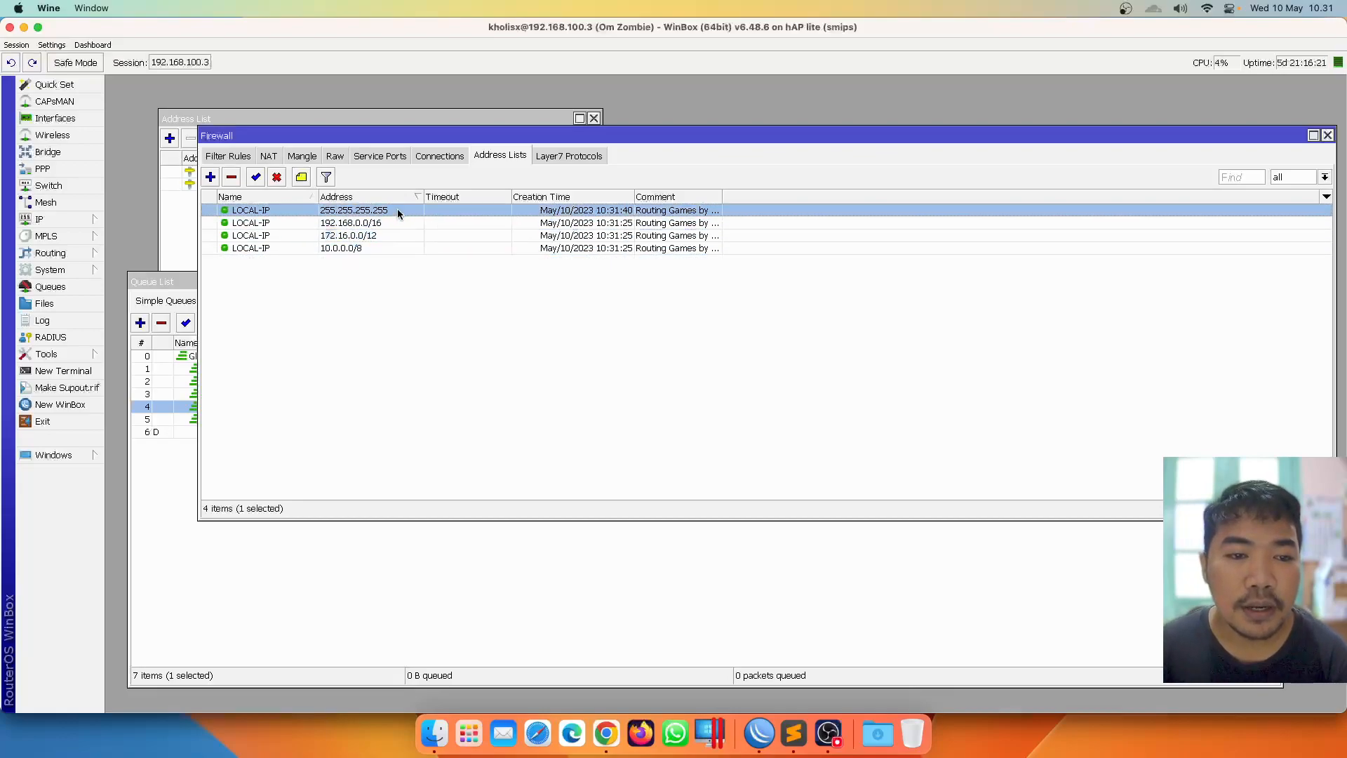
pyautogui.click(391, 235)
# Show the firewall's raw rules, then copy the /ip firewall raw section for Free Fire and Mobile Legends from the script generator in Chrome
pyautogui.click(340, 159)
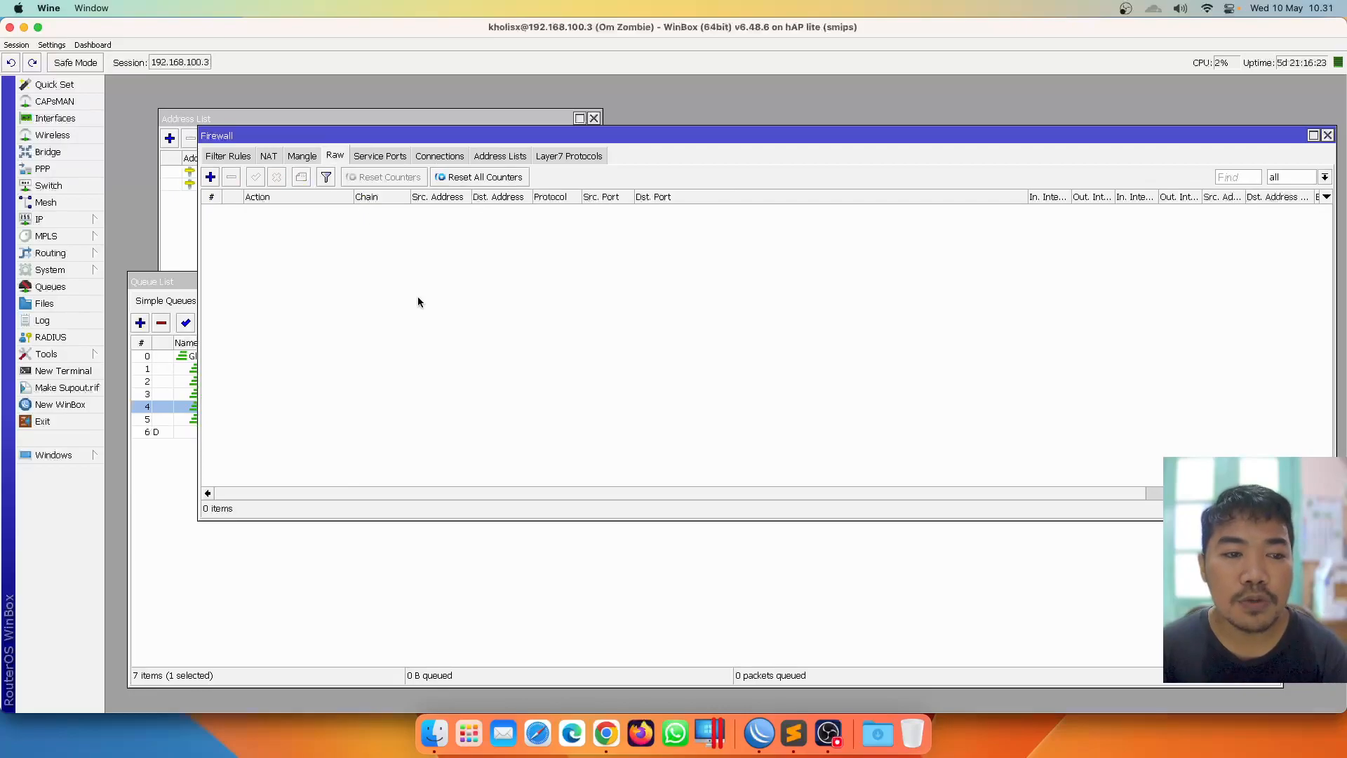
pyautogui.click(605, 732)
pyautogui.moveTo(586, 378); pyautogui.dragTo(722, 509)
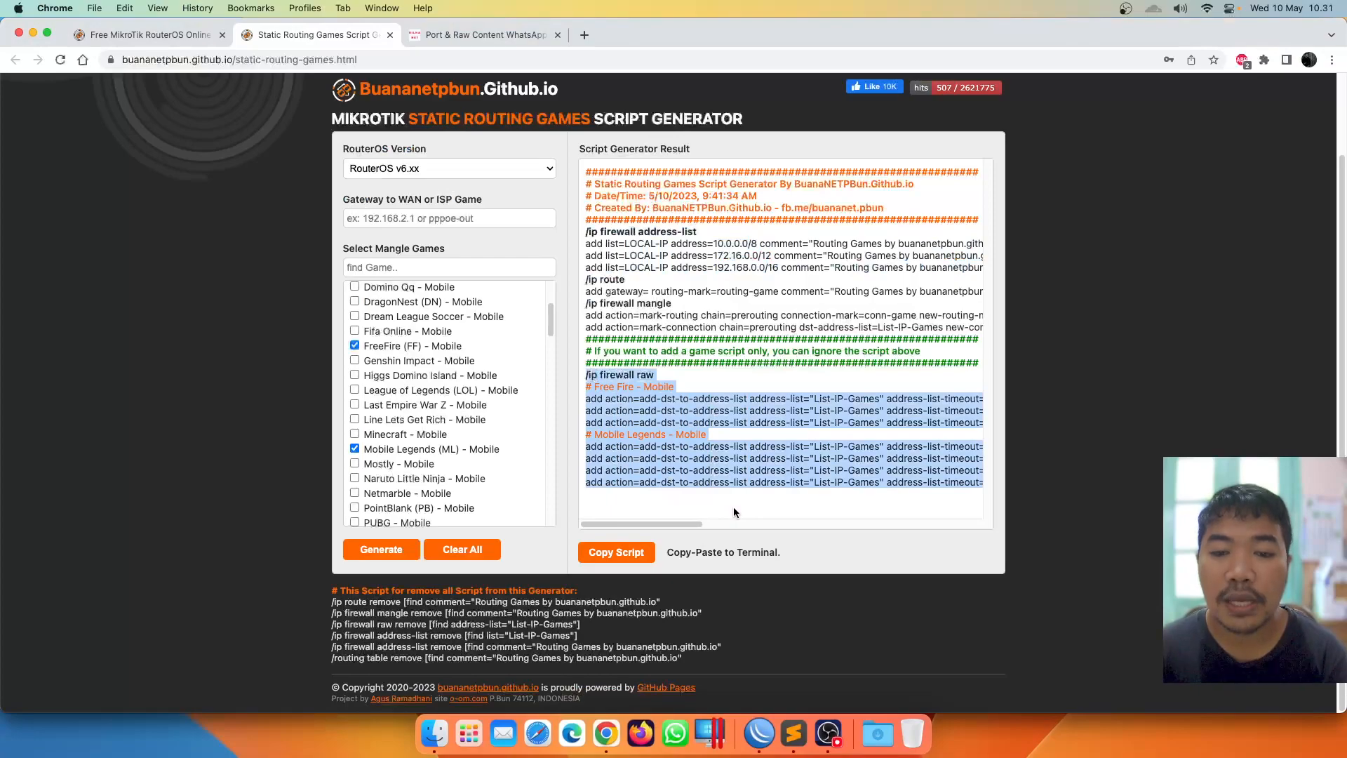
pyautogui.rightClick(679, 416)
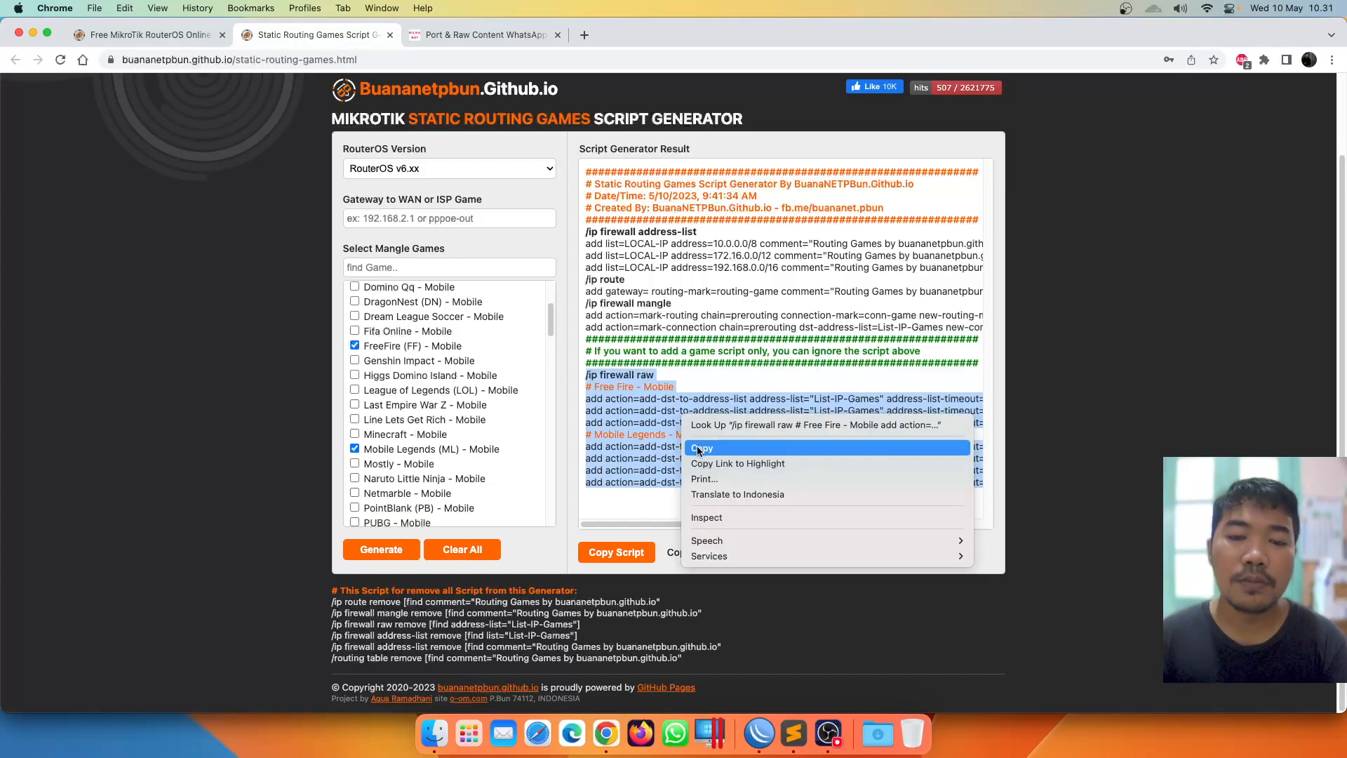
pyautogui.click(696, 445)
pyautogui.rightClick(683, 391)
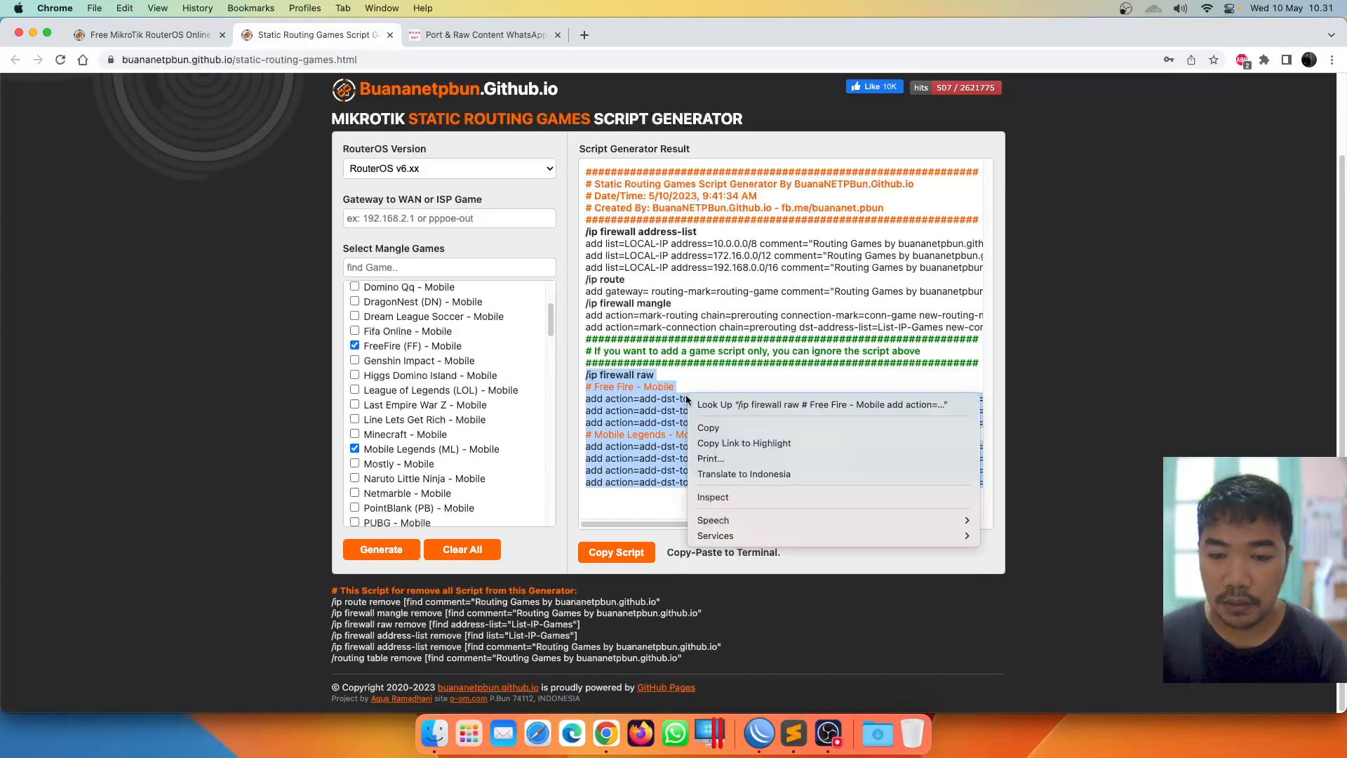
pyautogui.click(728, 425)
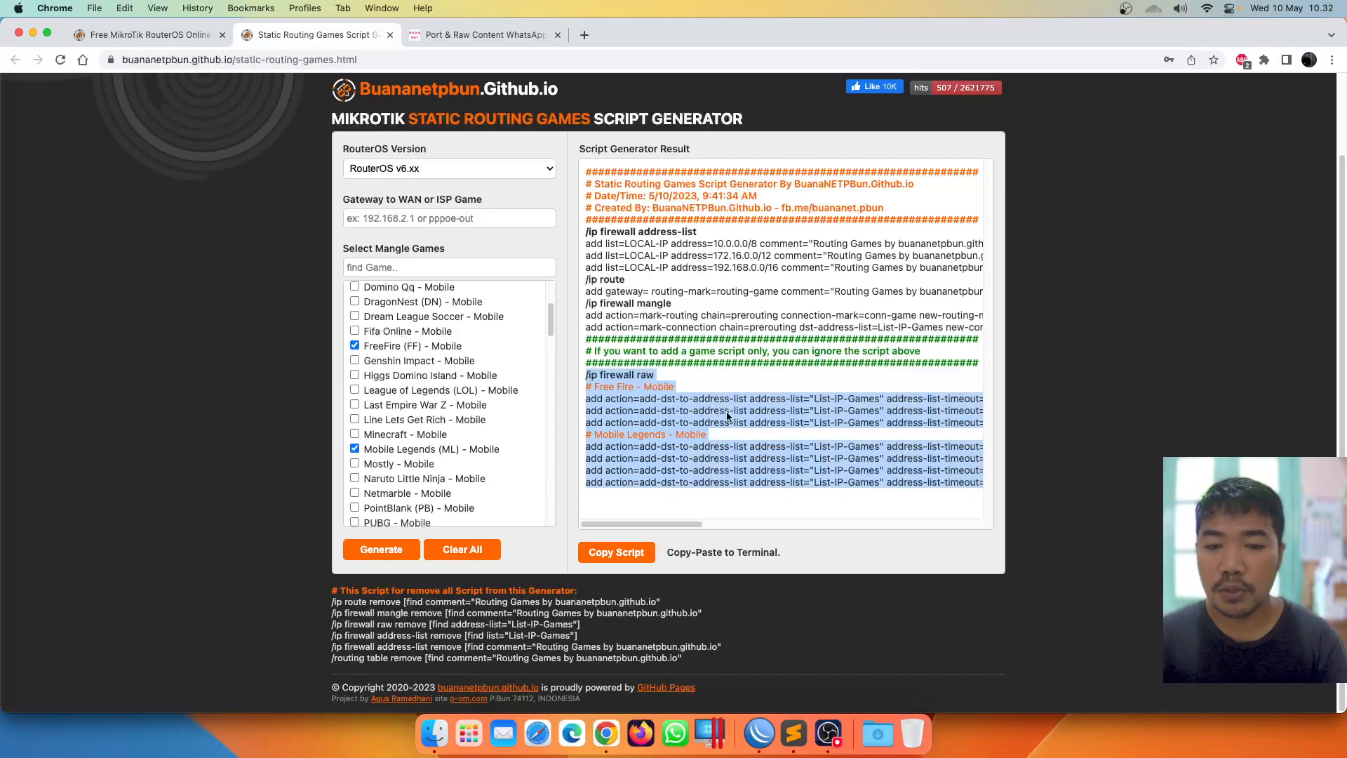
pyautogui.rightClick(725, 410)
pyautogui.click(744, 441)
pyautogui.rightClick(718, 394)
pyautogui.click(746, 427)
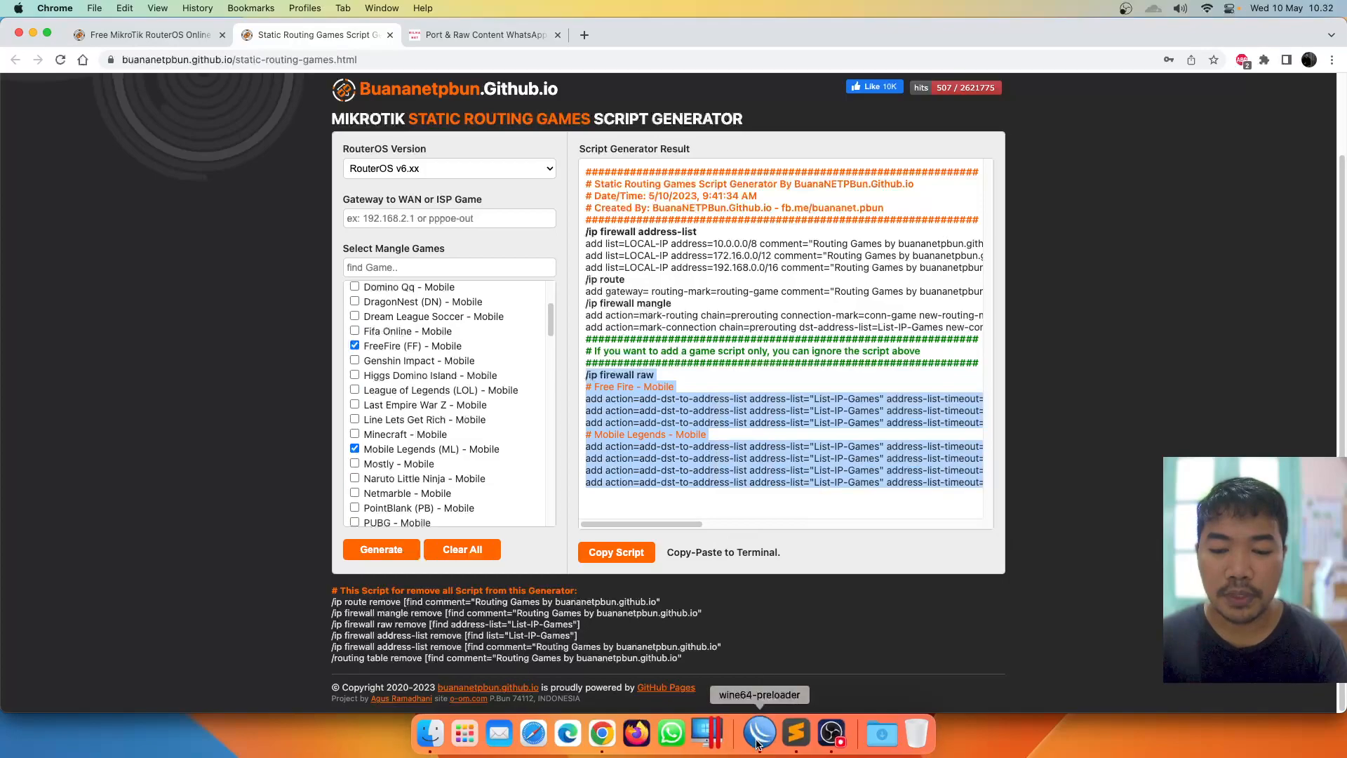
# Switch back to WinBox and run the copied Free Fire and Mobile Legends raw rules script in a new terminal
pyautogui.click(758, 733)
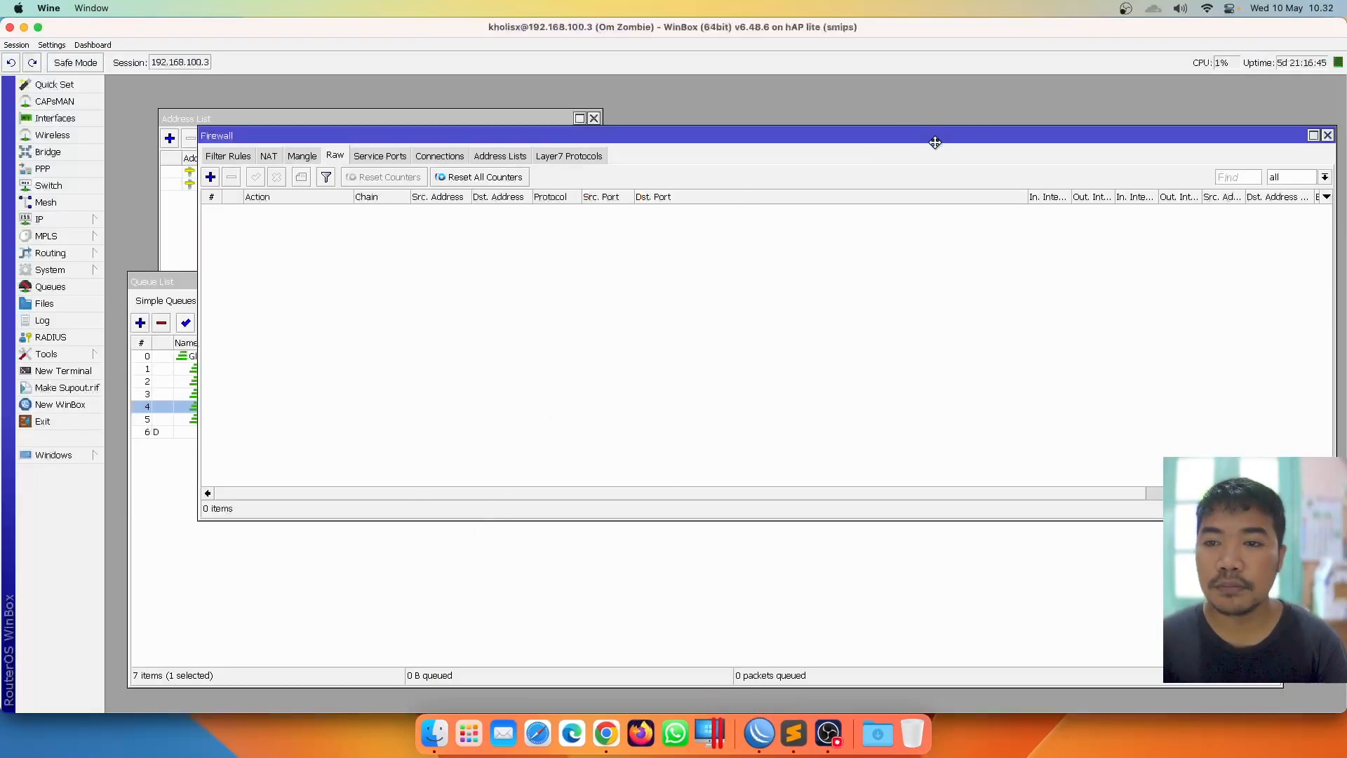
pyautogui.moveTo(937, 136); pyautogui.dragTo(928, 180)
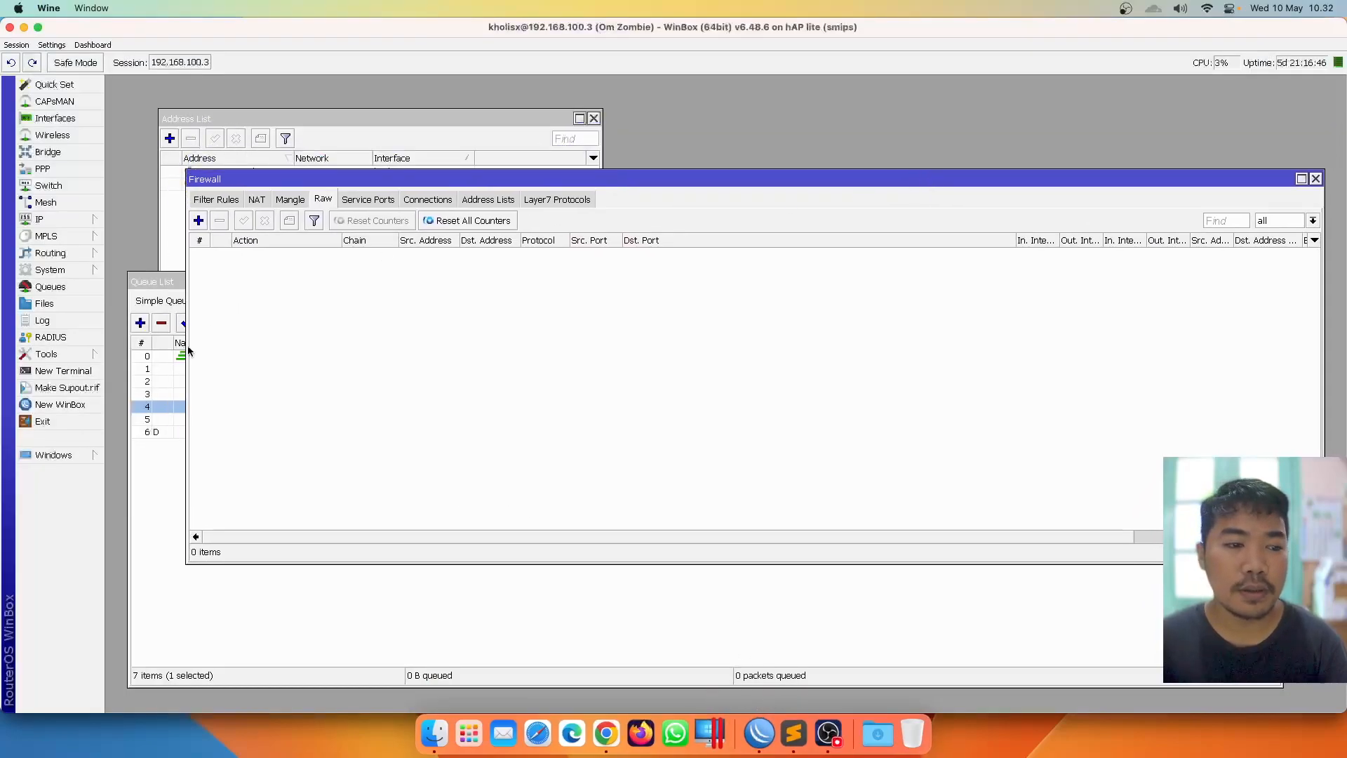
pyautogui.click(97, 371)
pyautogui.rightClick(872, 409)
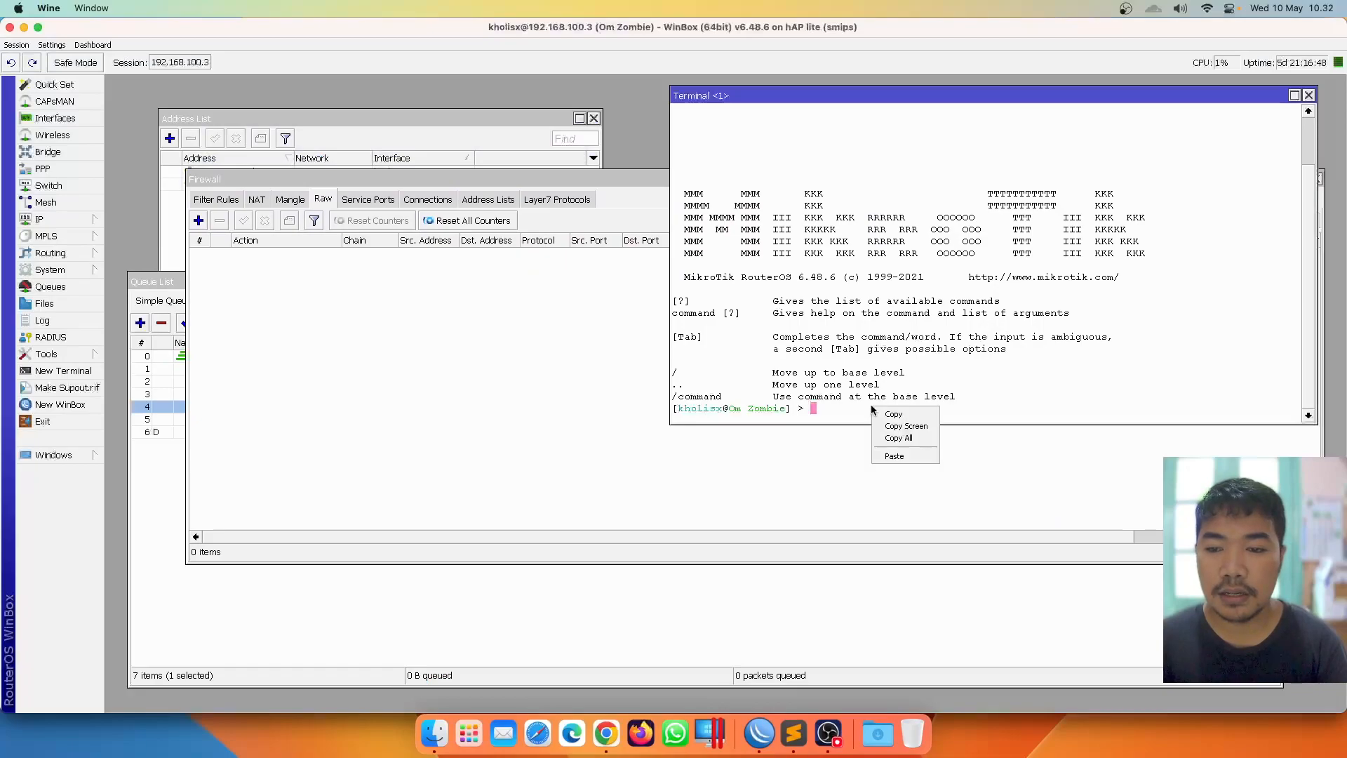
pyautogui.click(904, 457)
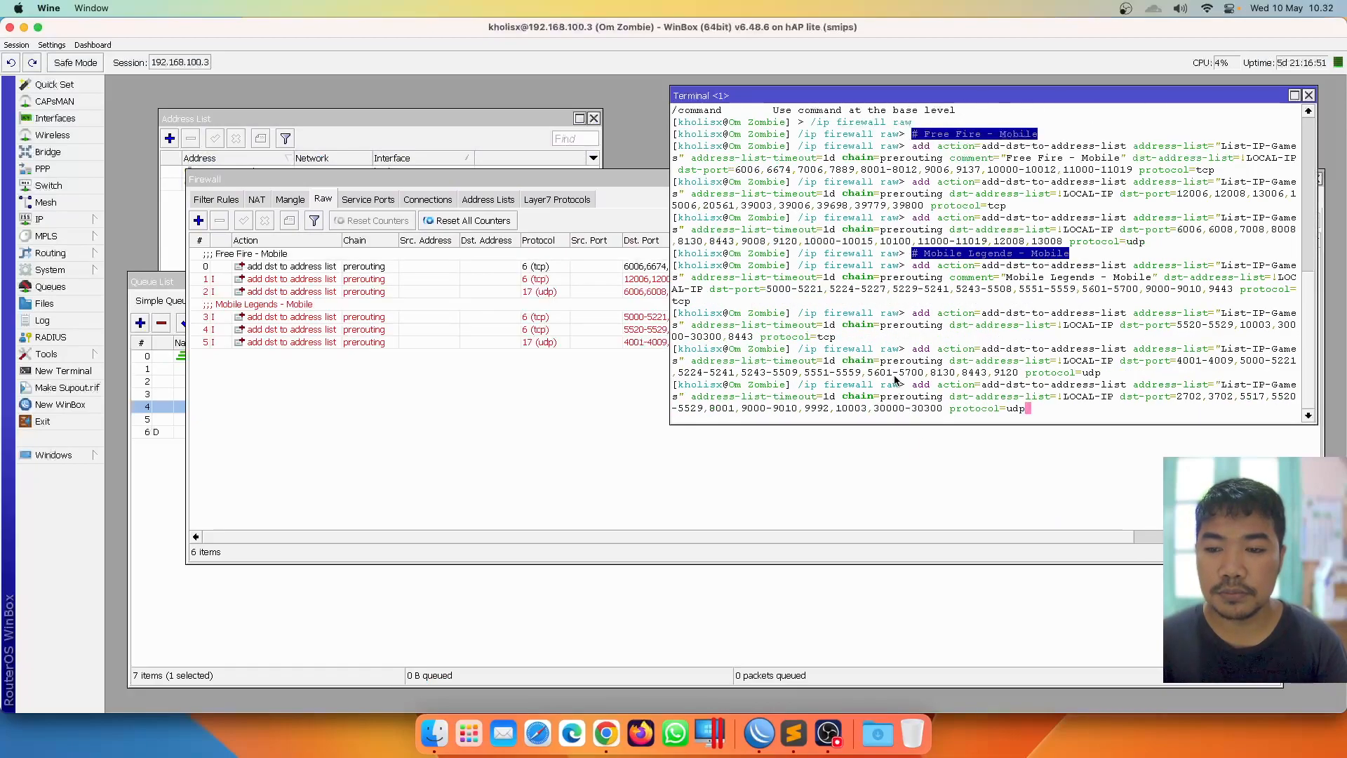
pyautogui.press('Return')
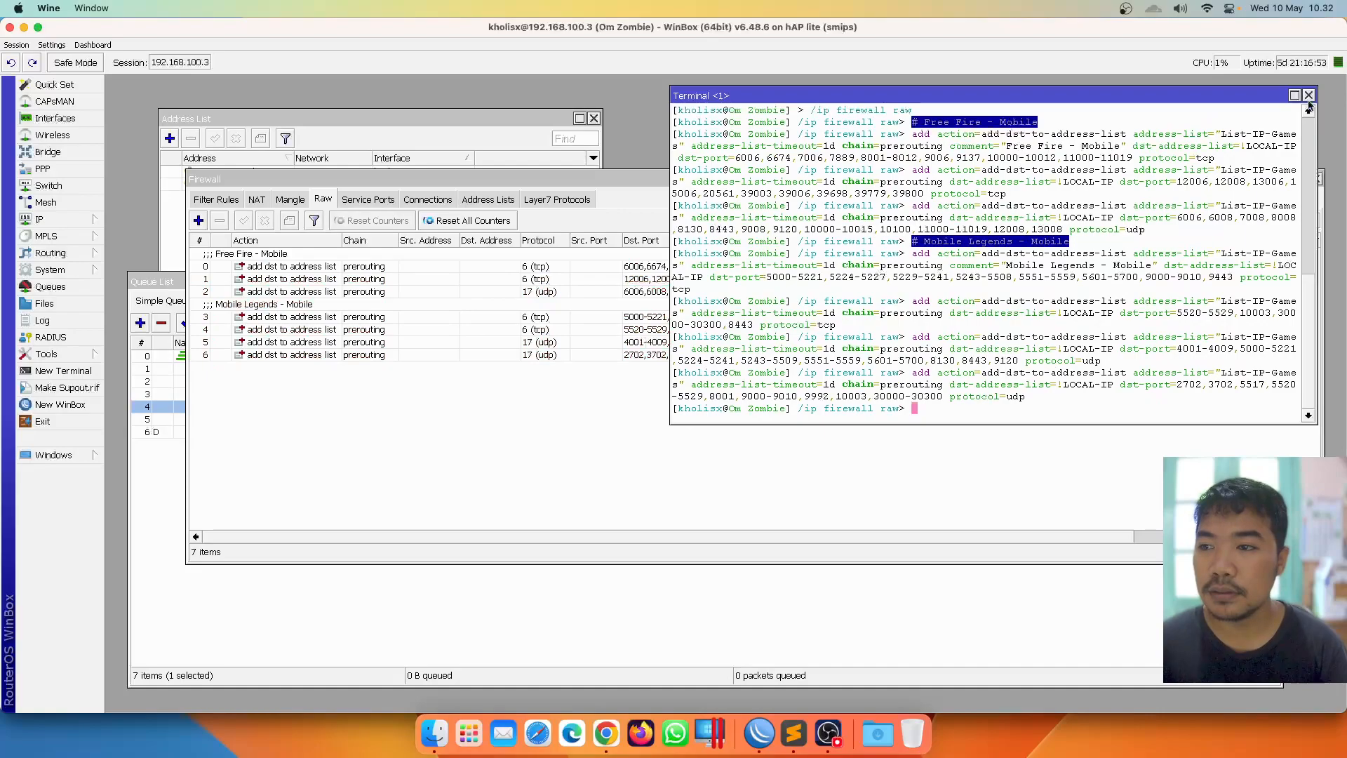
pyautogui.click(1308, 98)
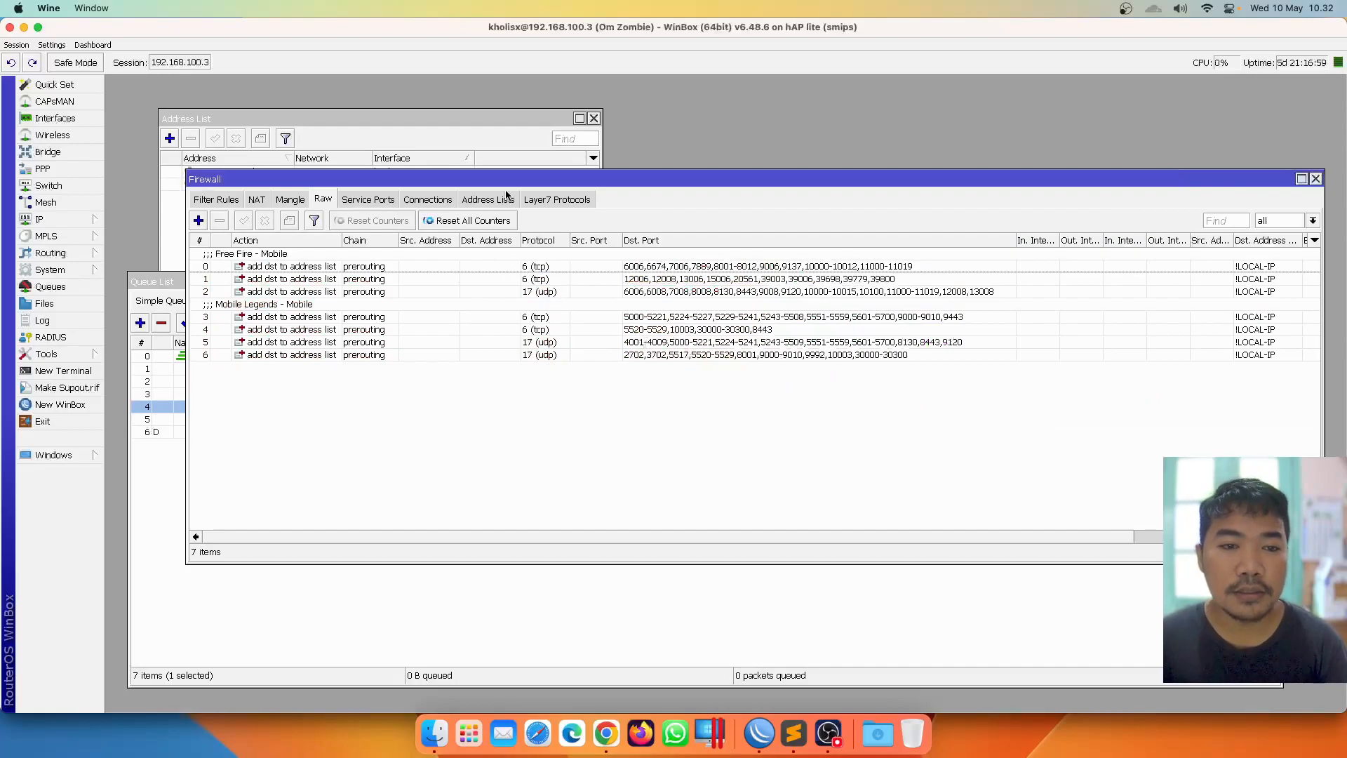
pyautogui.moveTo(505, 181); pyautogui.dragTo(496, 205)
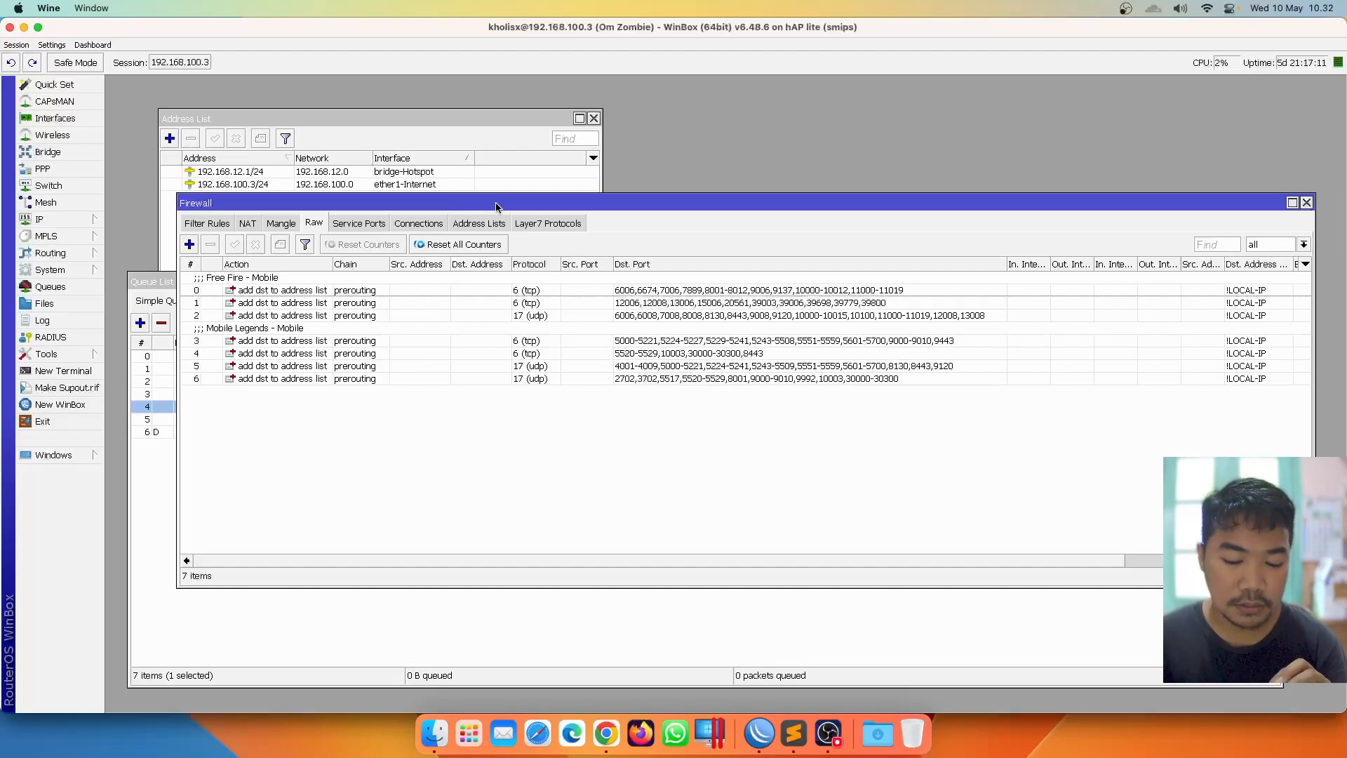
pyautogui.click(457, 304)
pyautogui.click(460, 313)
pyautogui.click(461, 304)
pyautogui.click(462, 317)
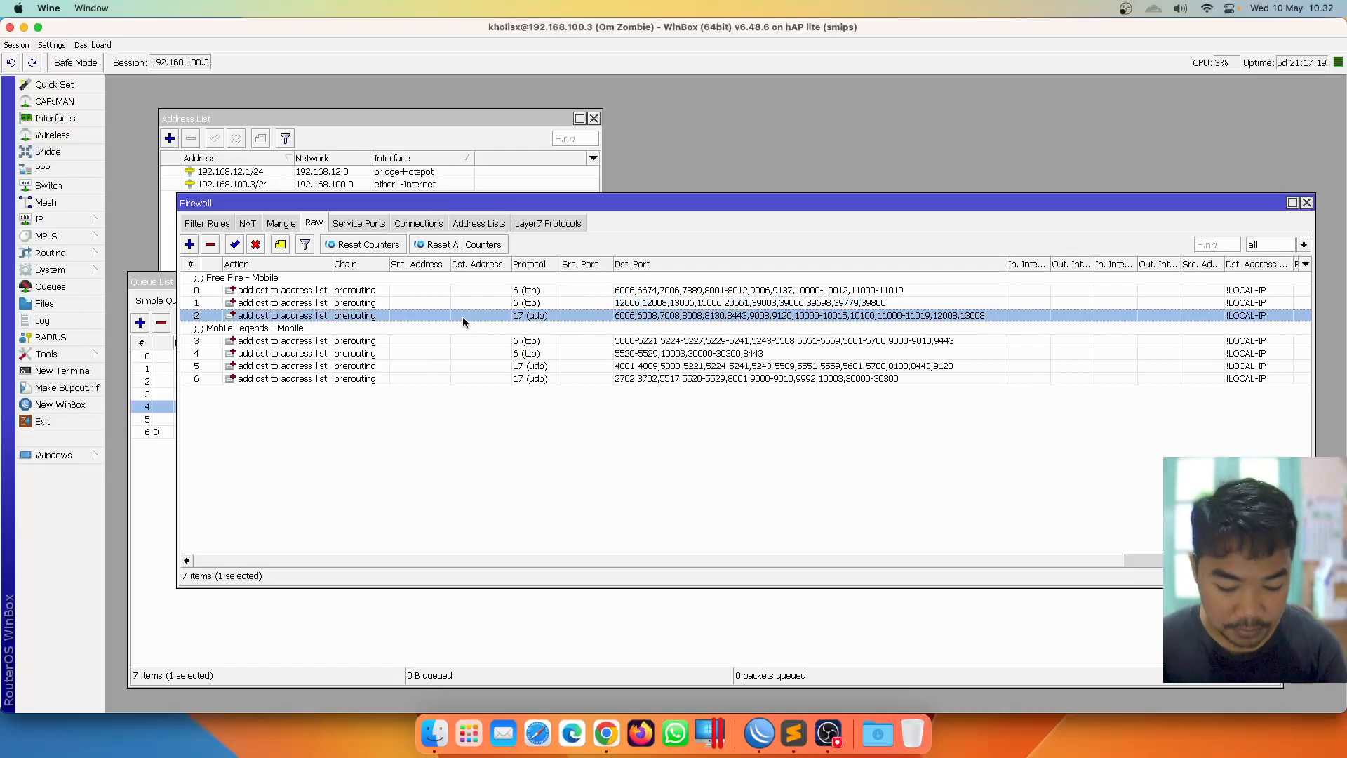
pyautogui.doubleClick(462, 317)
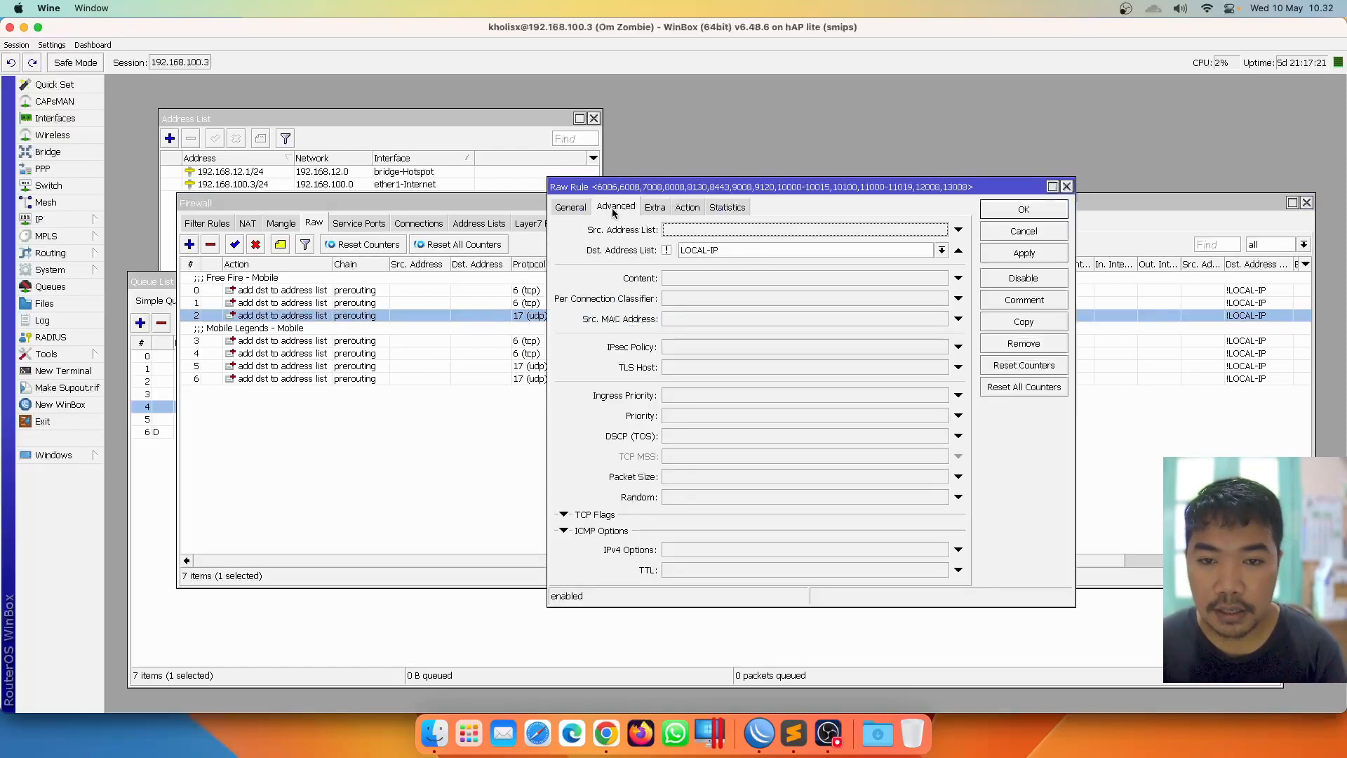
pyautogui.click(572, 207)
pyautogui.moveTo(1074, 340); pyautogui.dragTo(1207, 339)
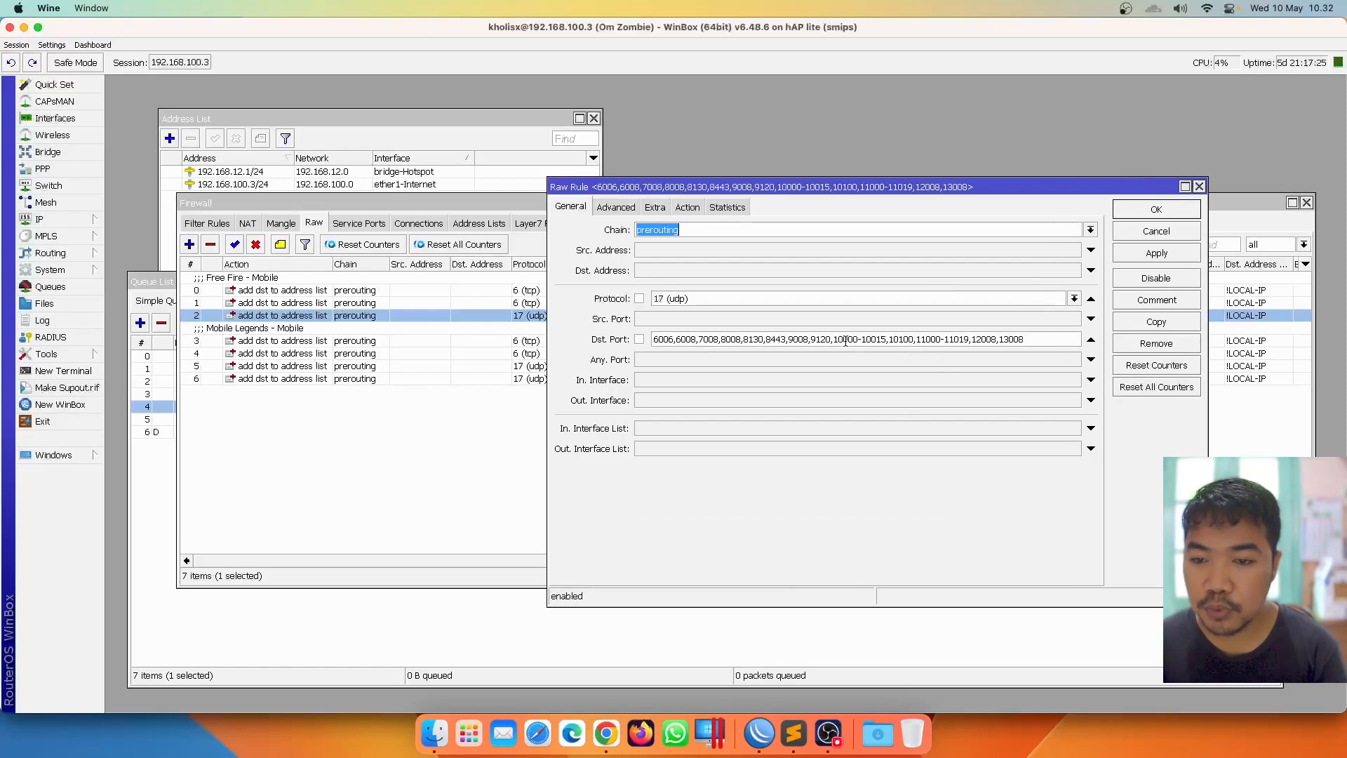
pyautogui.click(886, 340)
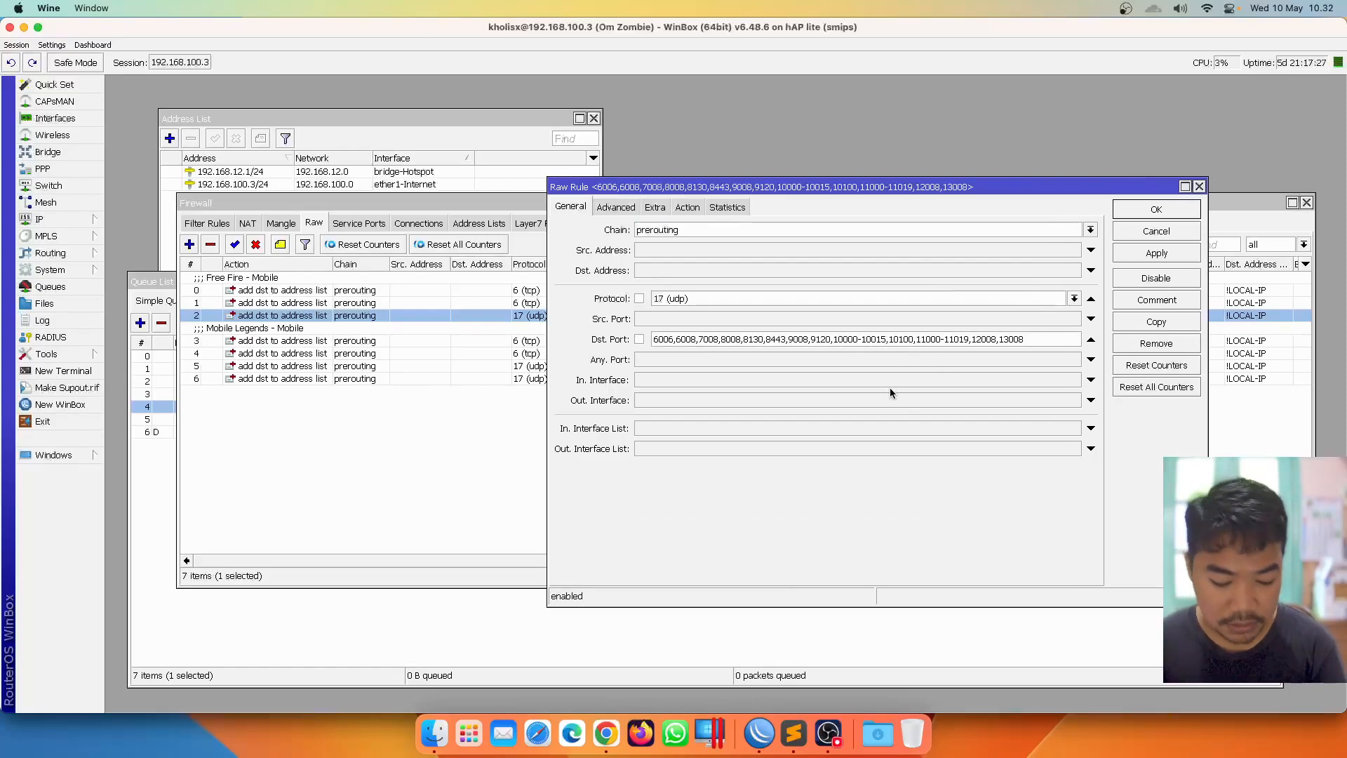
pyautogui.press('BackSpace')
pyautogui.press('BackSpace')
pyautogui.write('6')
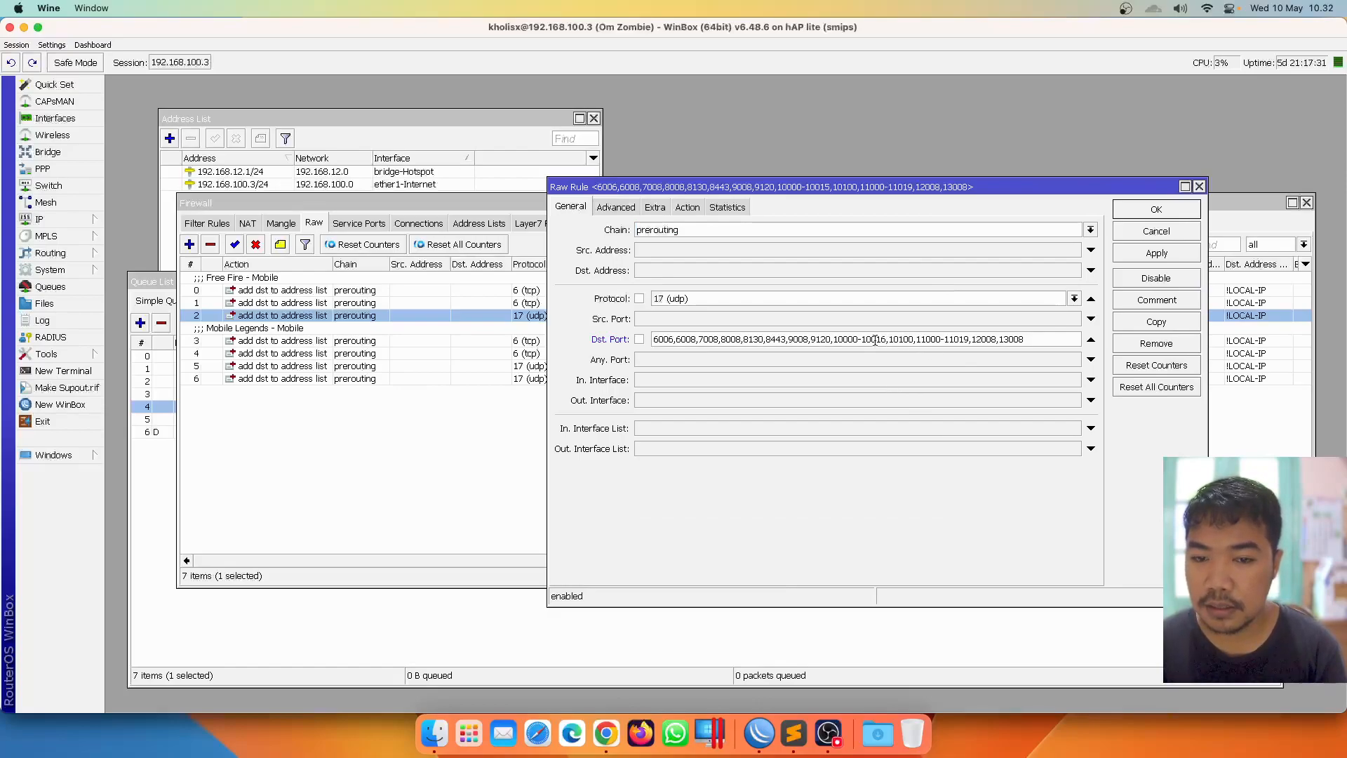
pyautogui.moveTo(886, 340); pyautogui.dragTo(854, 340)
pyautogui.click(1146, 254)
pyautogui.click(1153, 214)
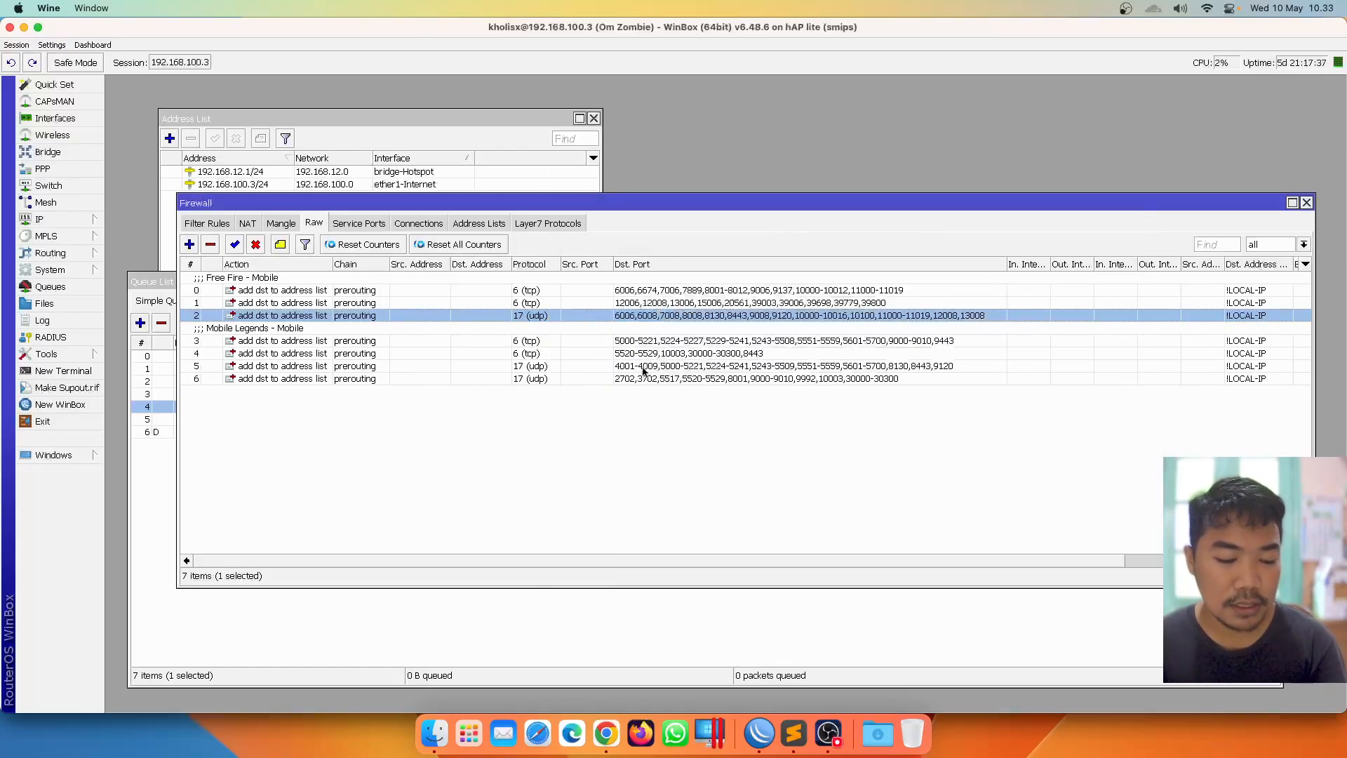
pyautogui.doubleClick(800, 306)
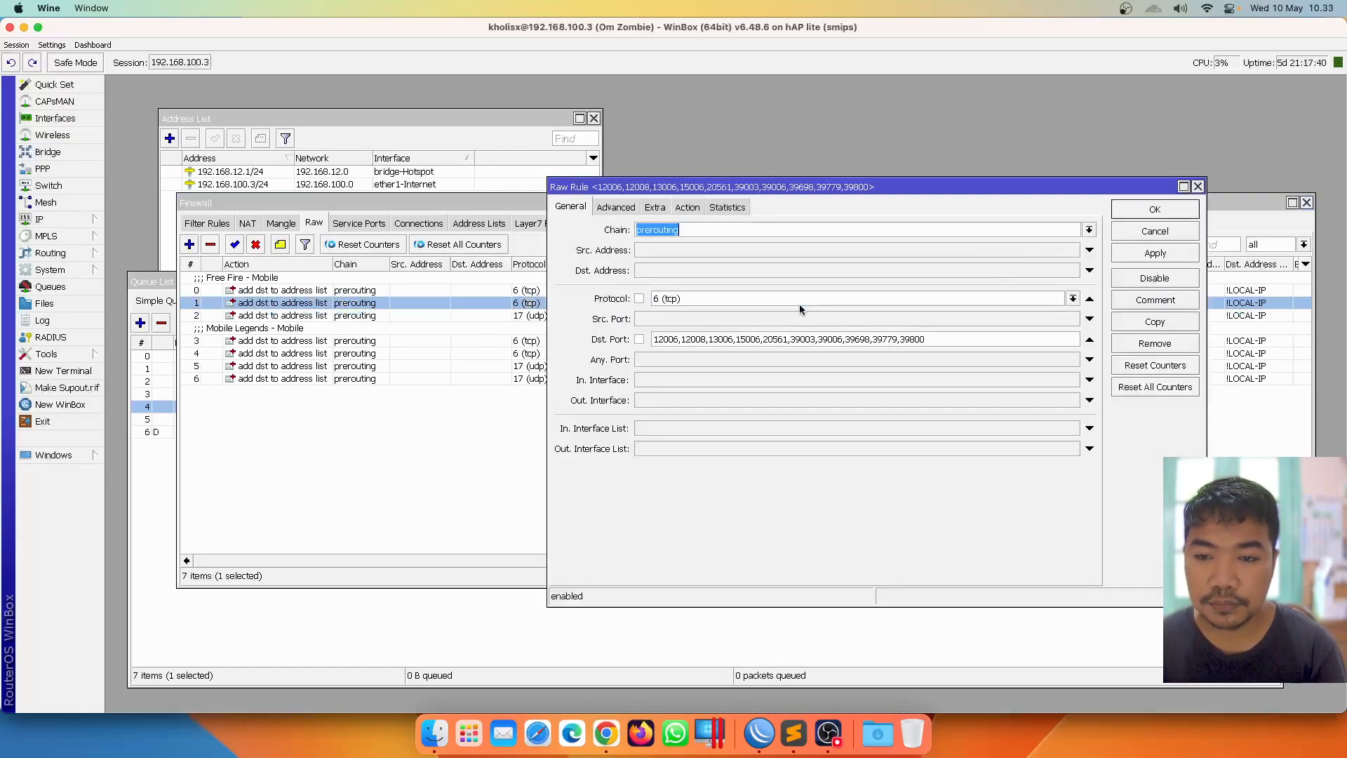
pyautogui.click(870, 340)
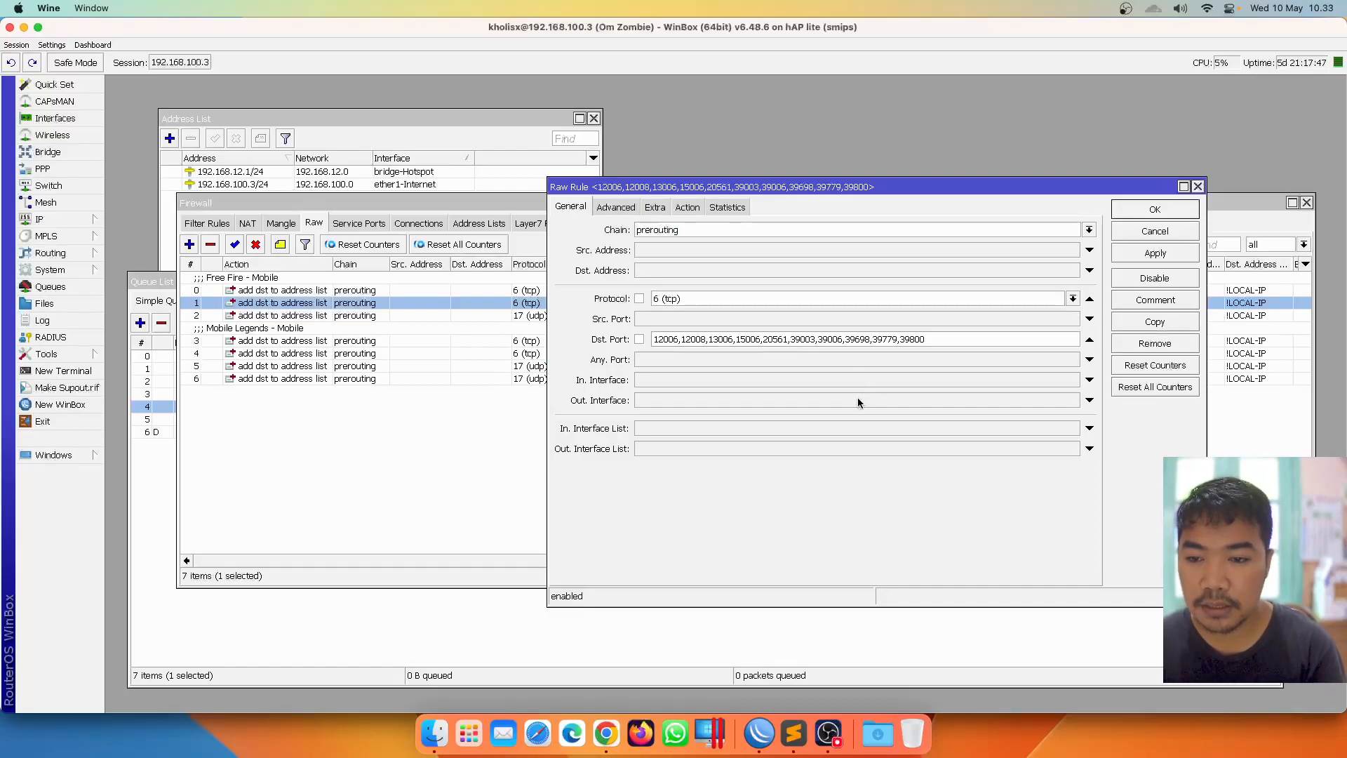
pyautogui.write('-39699')
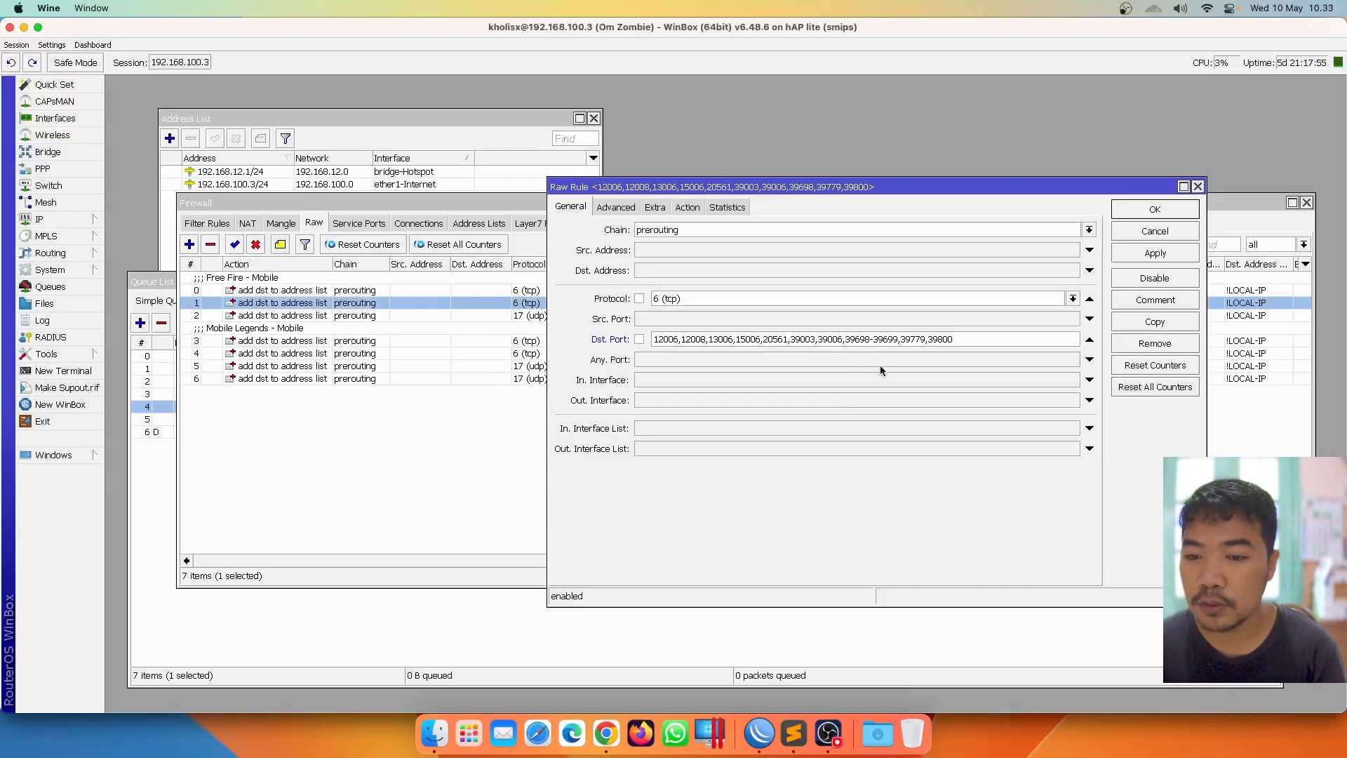
pyautogui.click(1155, 254)
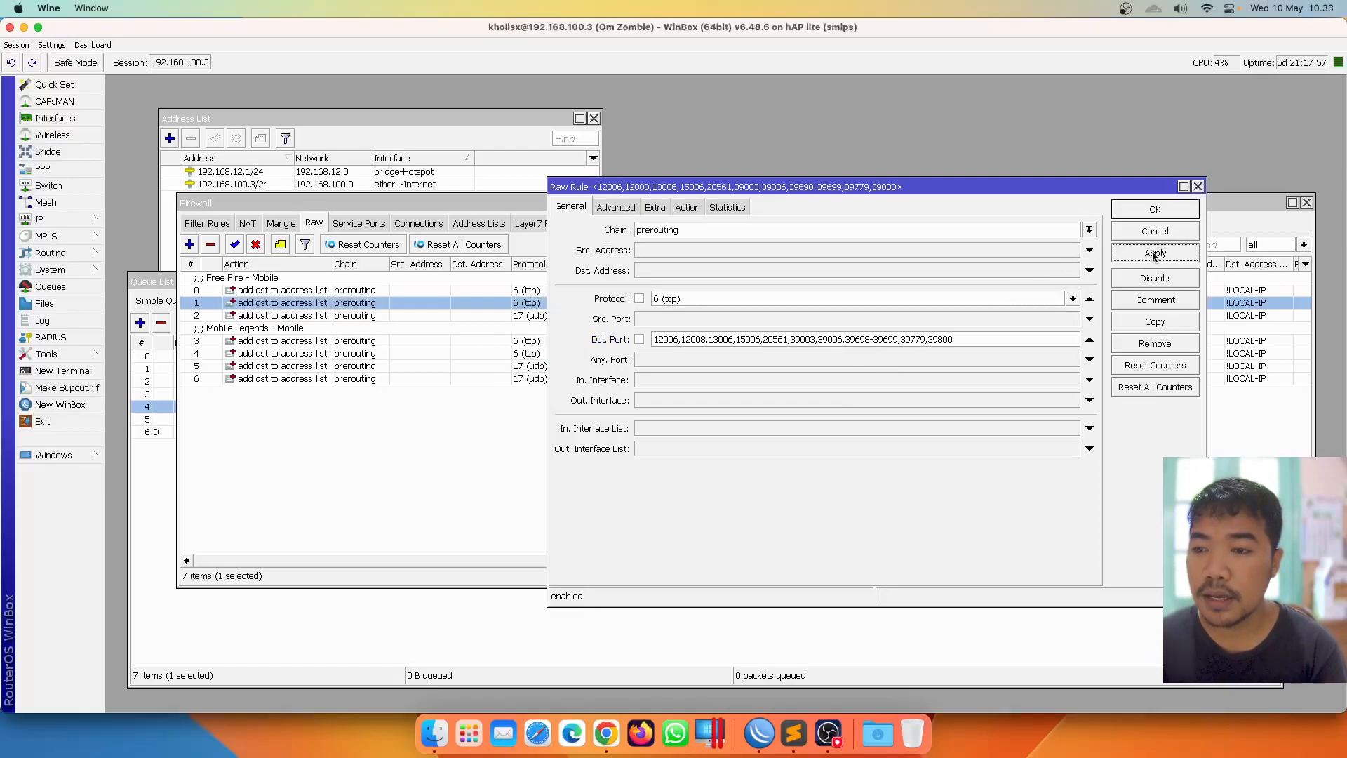
pyautogui.click(1154, 210)
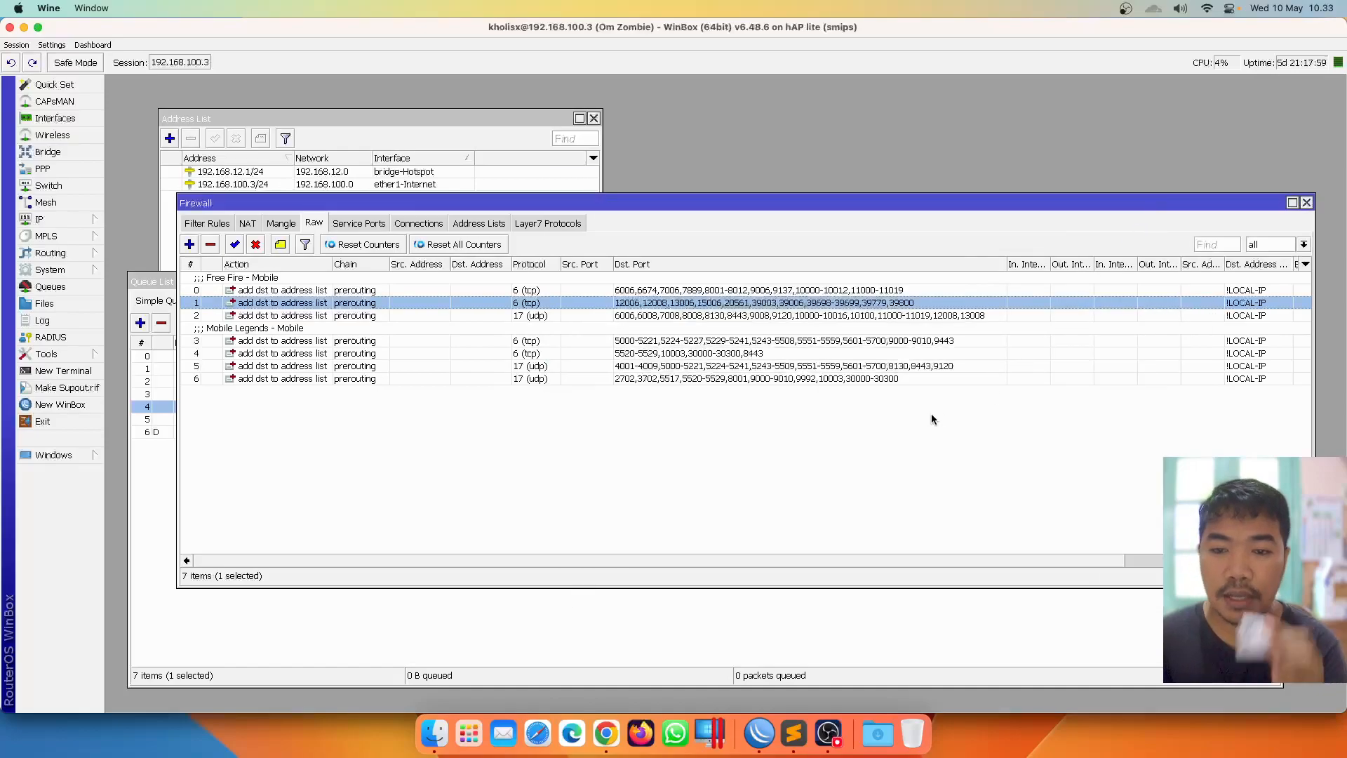
pyautogui.click(805, 427)
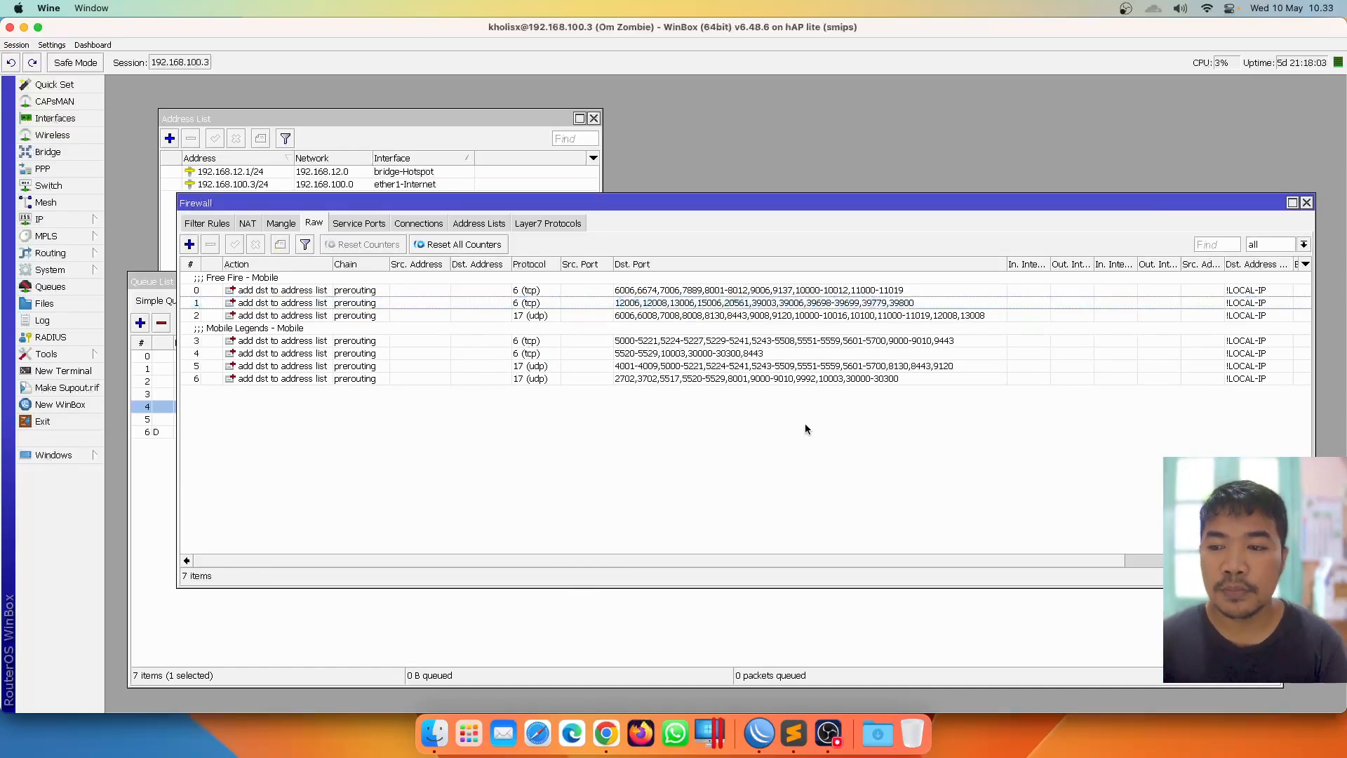
# Examine the protocols and destination ports of the Free Fire raw rules
pyautogui.moveTo(727, 562); pyautogui.dragTo(551, 542)
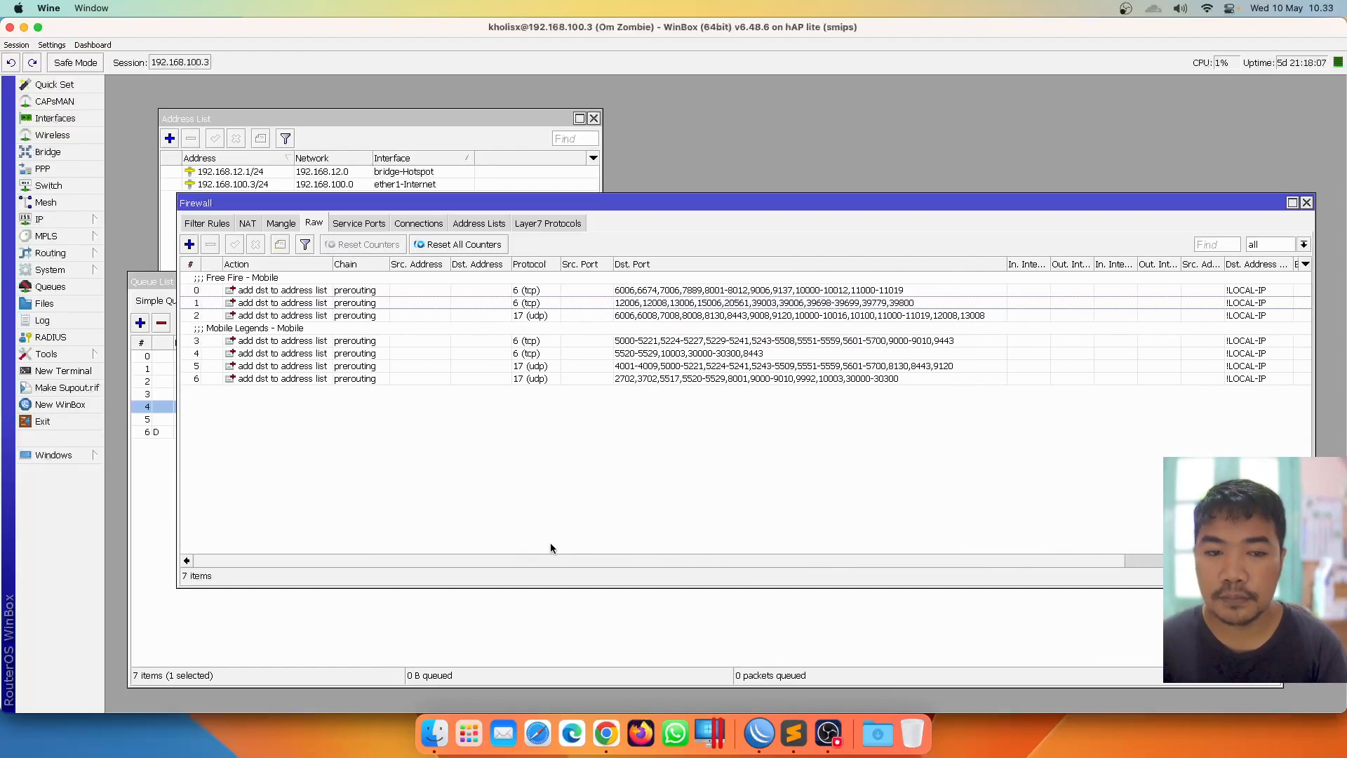
pyautogui.moveTo(787, 564); pyautogui.dragTo(634, 555)
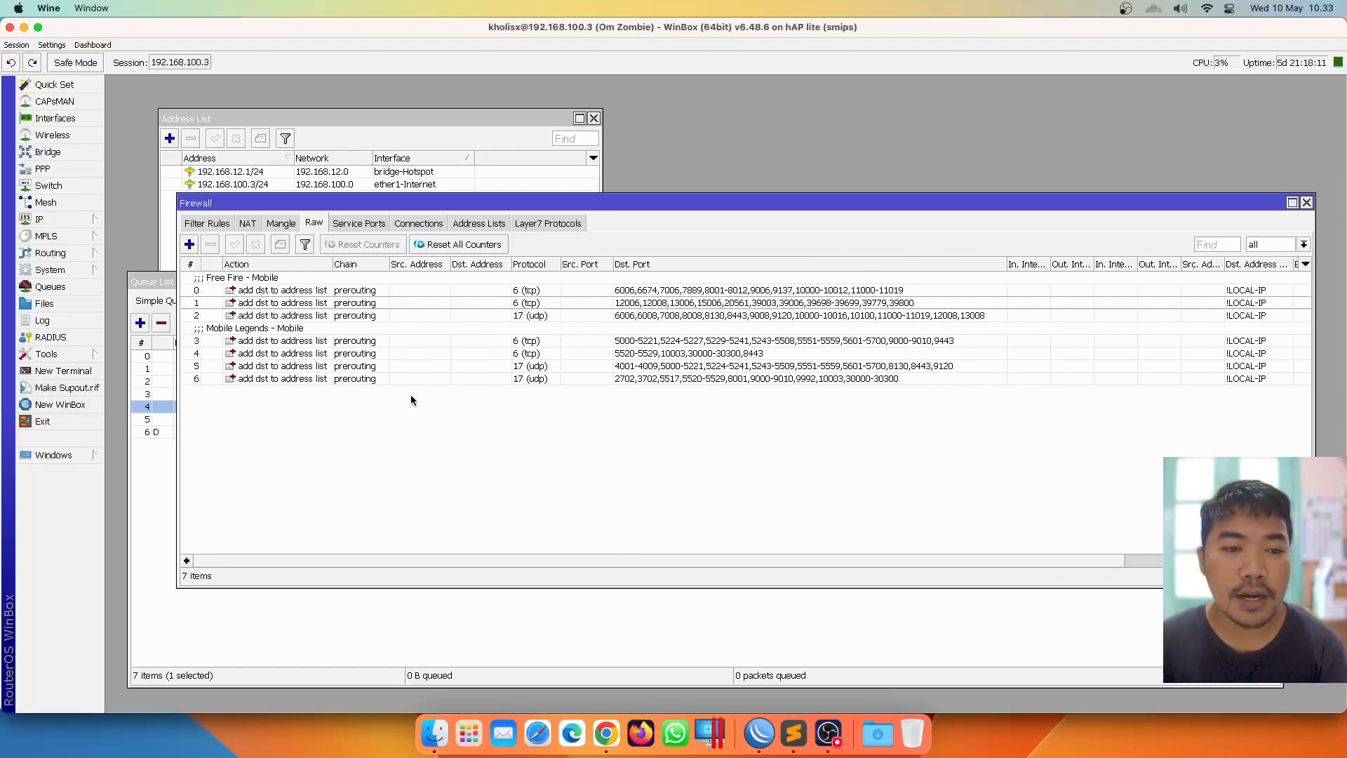
pyautogui.click(407, 290)
pyautogui.click(403, 313)
pyautogui.click(403, 303)
pyautogui.click(405, 289)
pyautogui.click(405, 302)
pyautogui.click(407, 315)
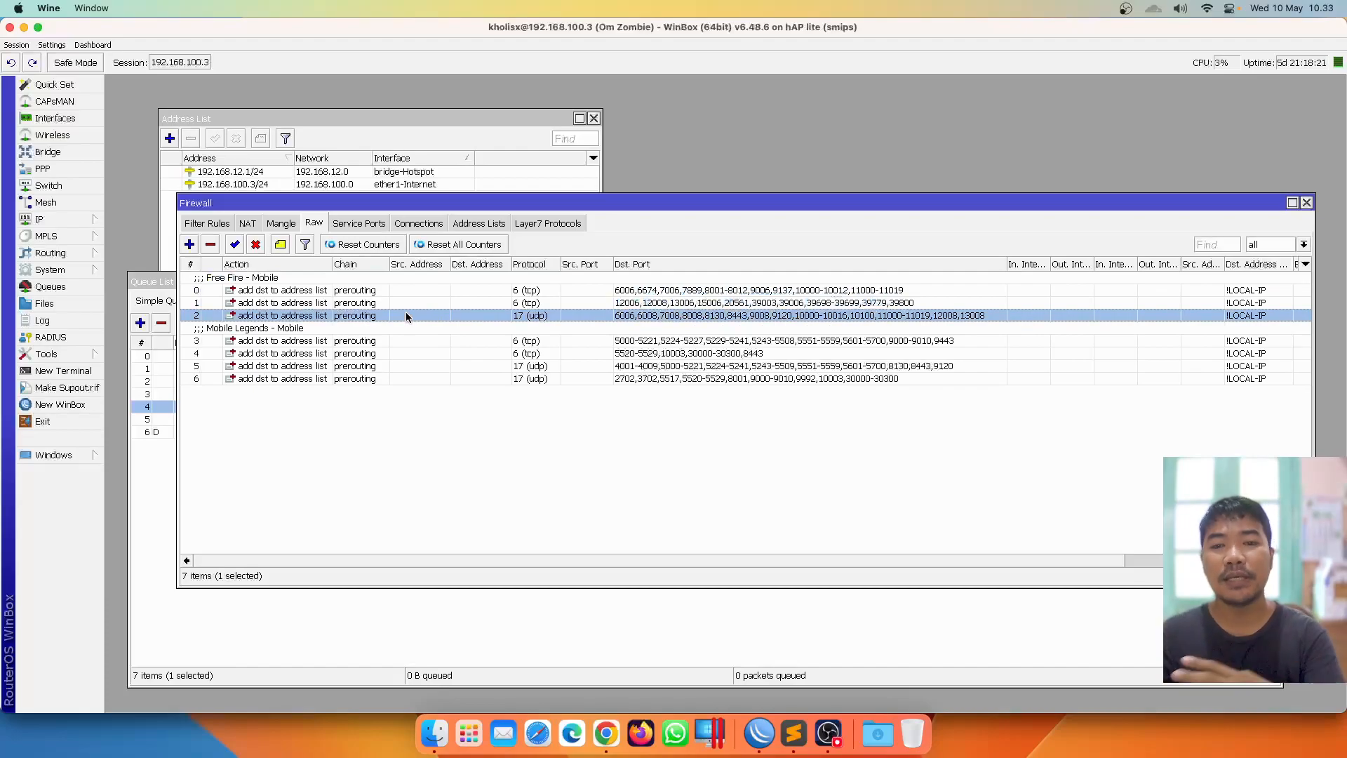
# Examine the first Free Fire TCP raw rule's destination ports and its address list and timeout action settings
pyautogui.doubleClick(441, 290)
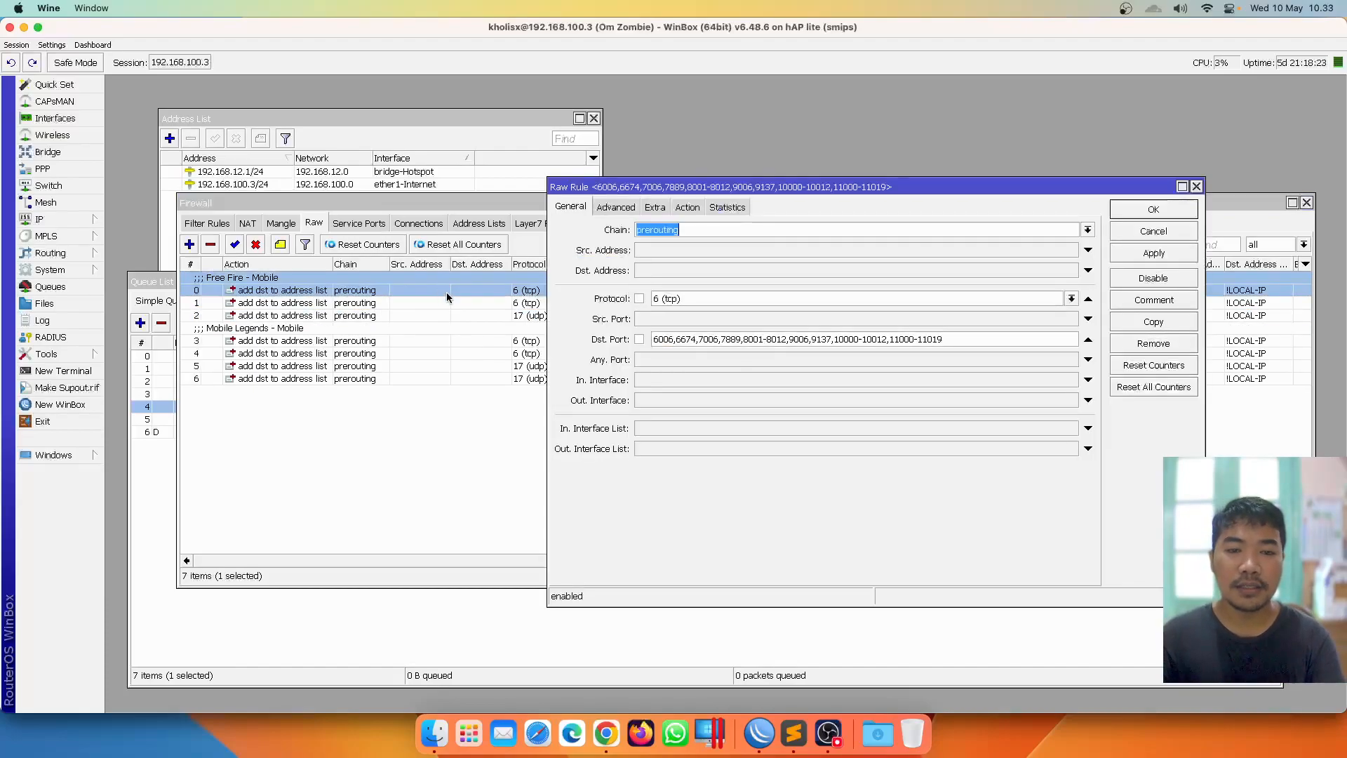
pyautogui.doubleClick(653, 339)
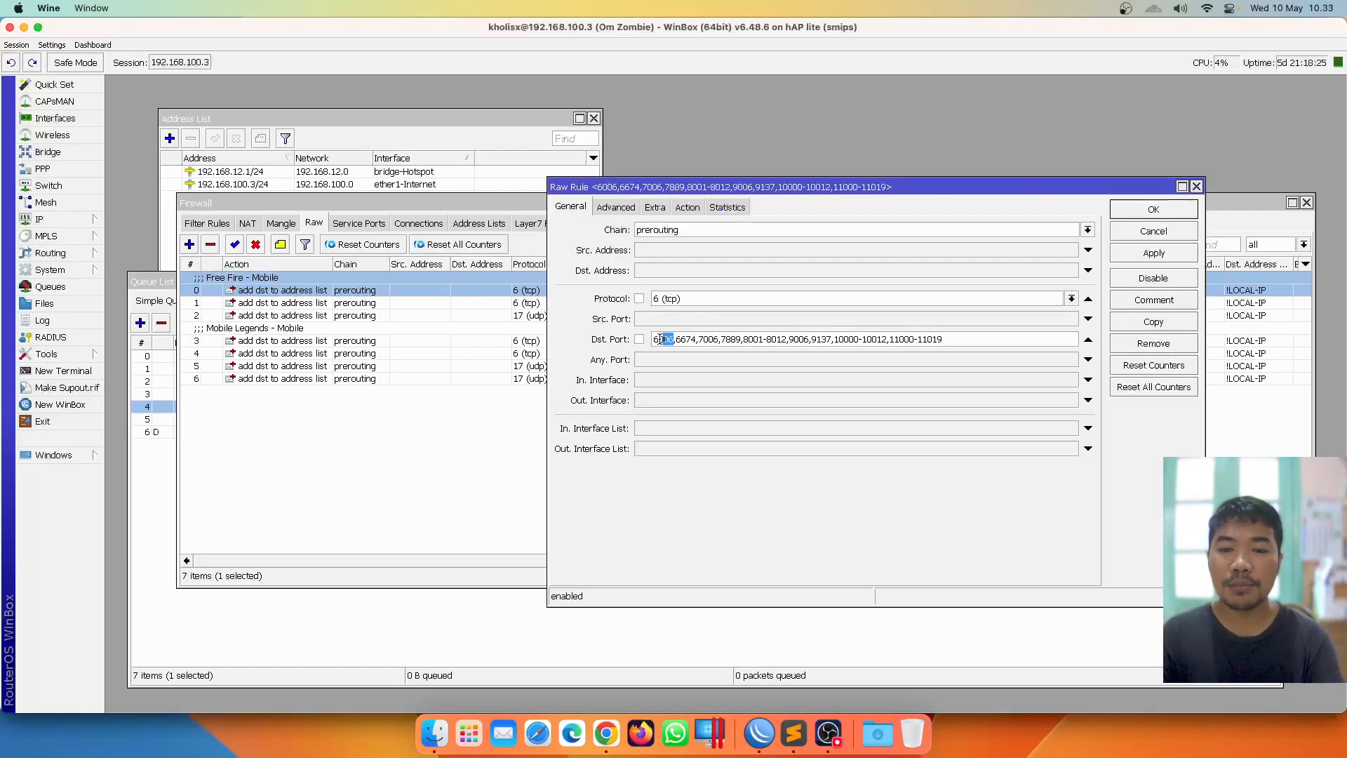
pyautogui.click(688, 207)
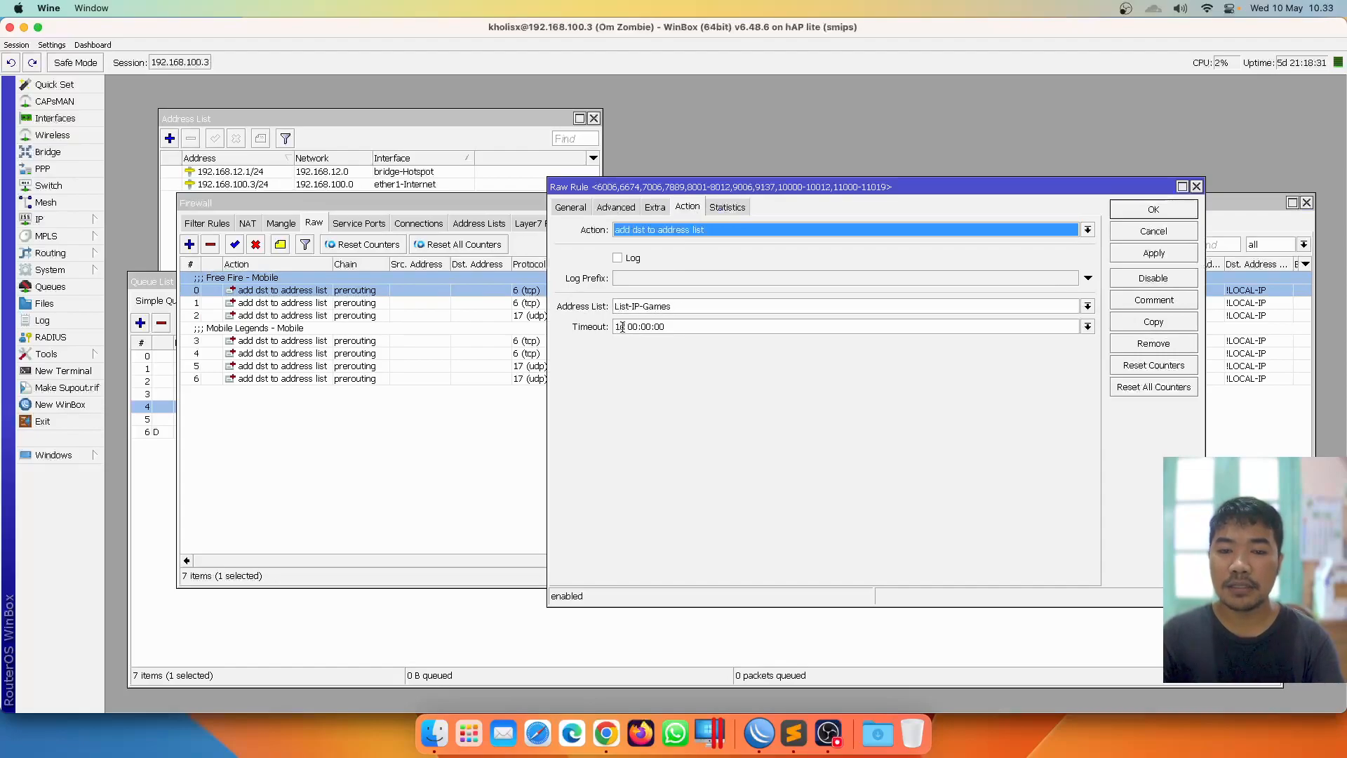
pyautogui.click(1197, 187)
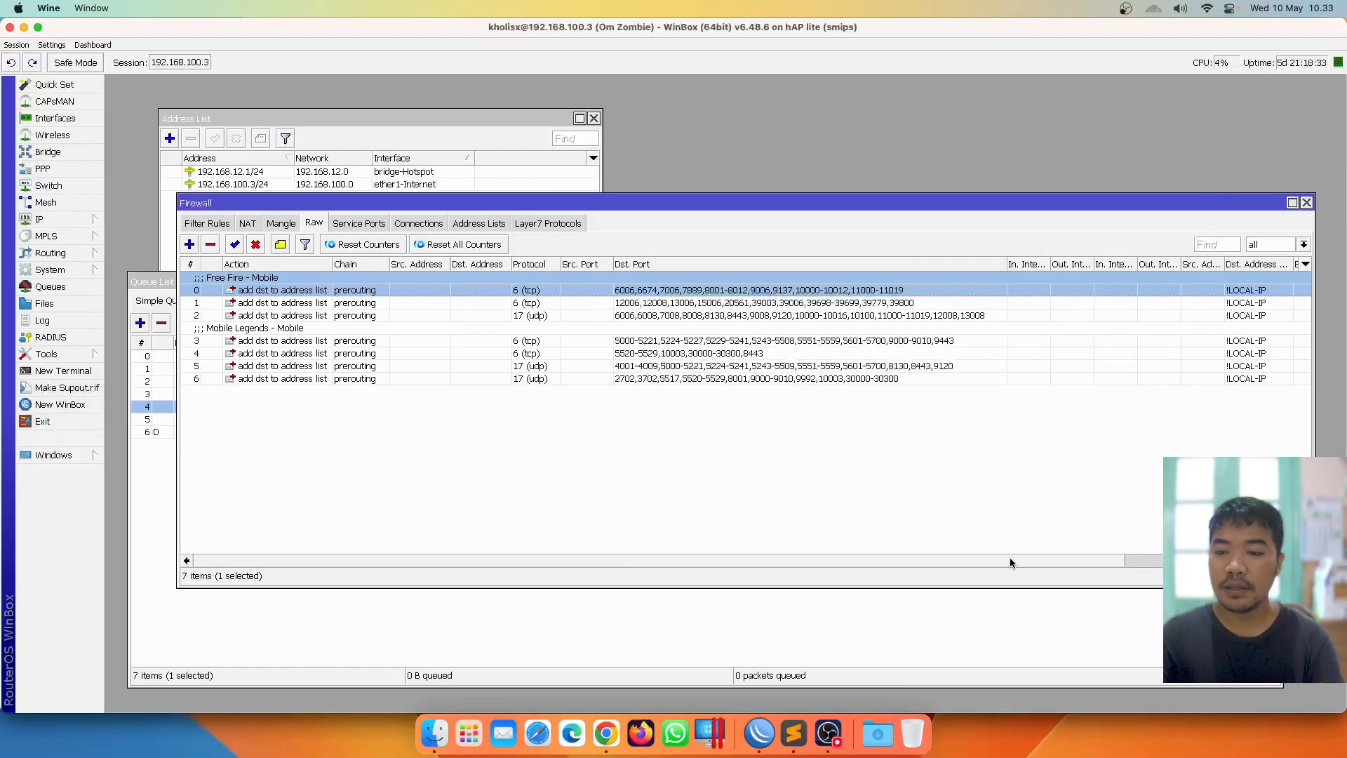
# Check the timeout of each Free Fire and Mobile Legends raw rule in the list
pyautogui.hscroll(5, 1009, 557)
pyautogui.click(924, 448)
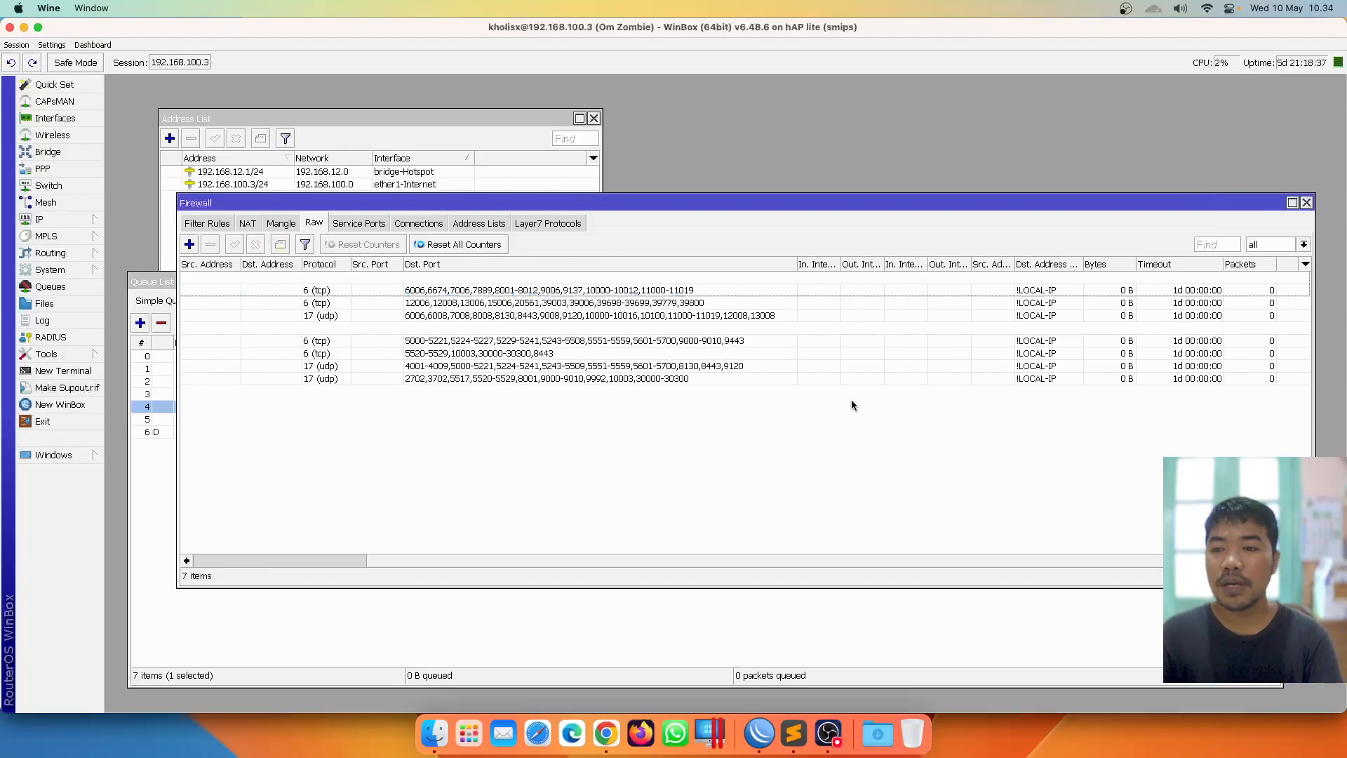
pyautogui.click(1148, 291)
pyautogui.click(1148, 302)
pyautogui.click(1150, 314)
pyautogui.click(1140, 341)
pyautogui.click(1139, 353)
pyautogui.click(1139, 367)
pyautogui.click(1135, 378)
pyautogui.click(1028, 454)
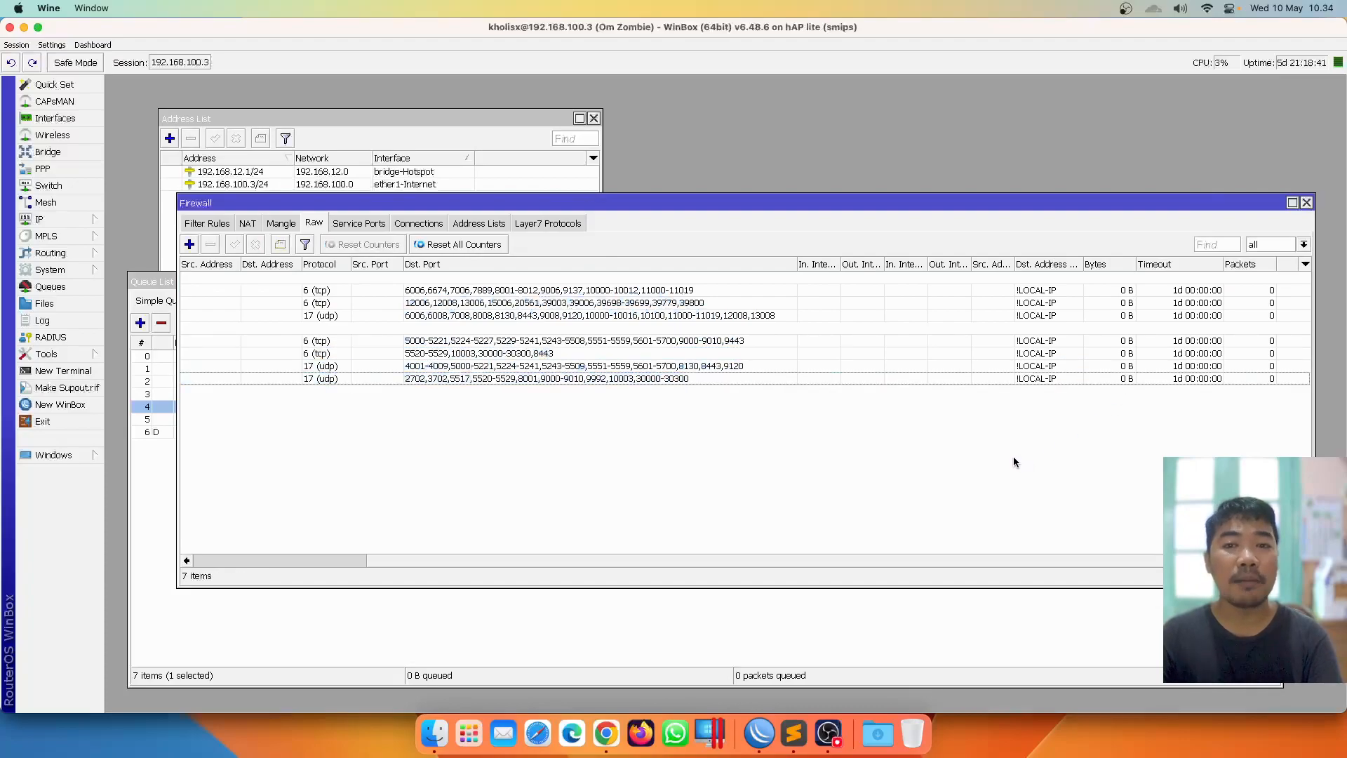
# Add the router's memory to the resource readings shown beside CPU and Uptime
pyautogui.rightClick(1094, 63)
pyautogui.click(1127, 119)
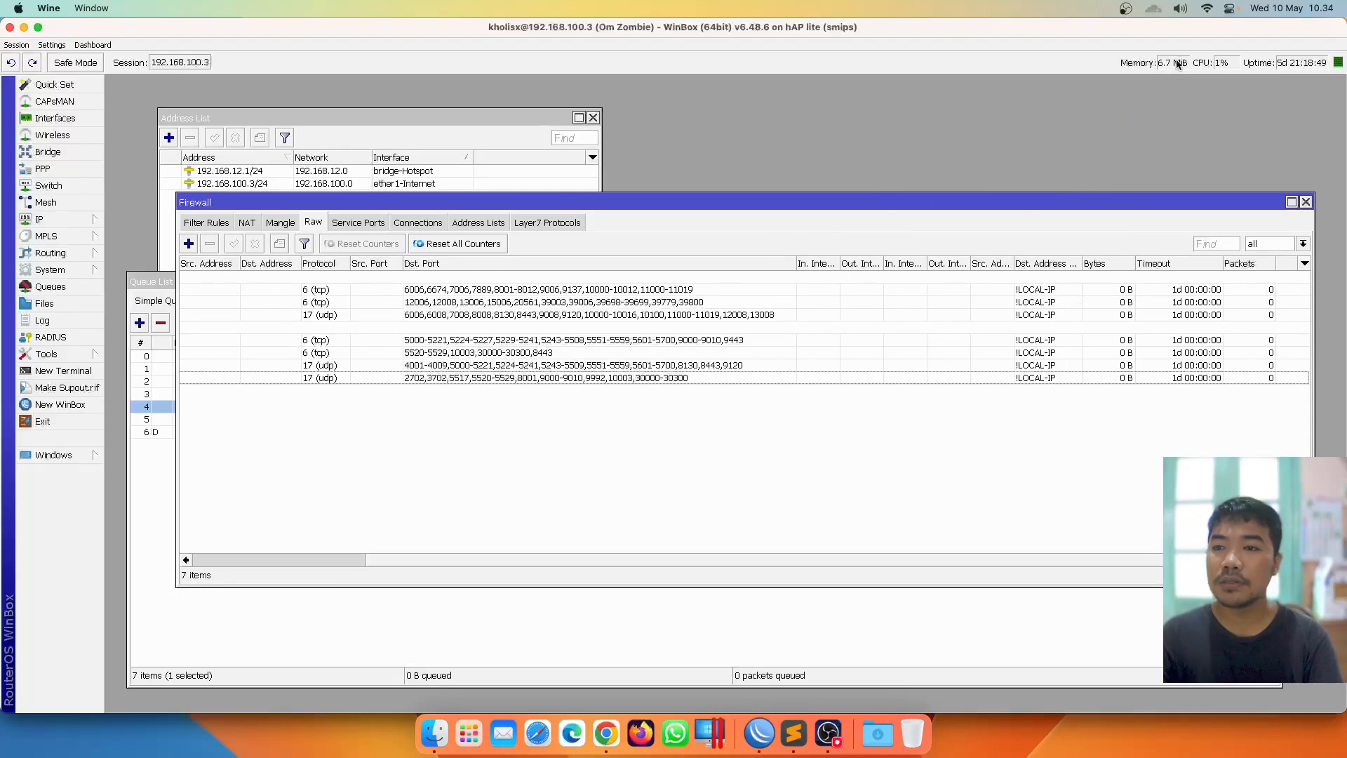
pyautogui.click(1160, 289)
pyautogui.click(1152, 339)
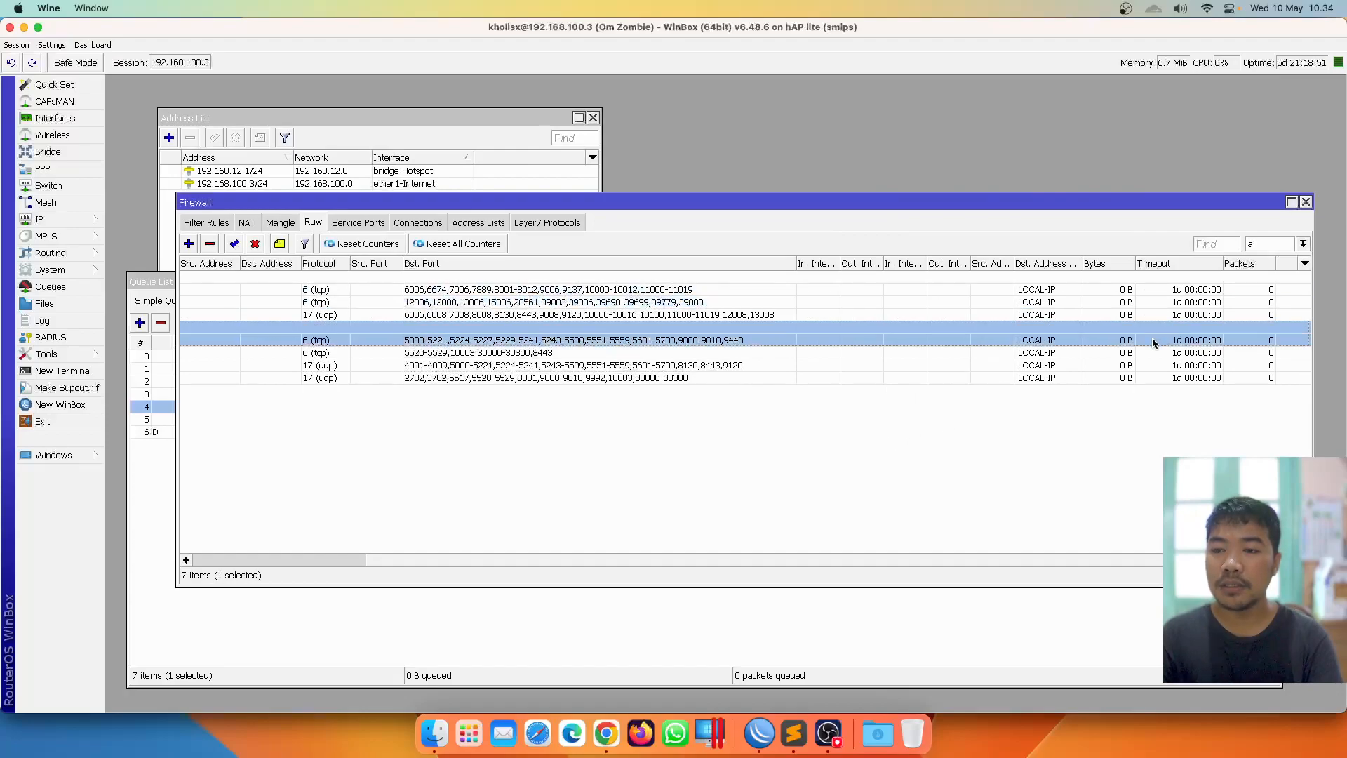
# Open a new terminal below the raw rules' column headers and enter the ip firewall raw command level
pyautogui.click(90, 371)
pyautogui.moveTo(880, 132); pyautogui.dragTo(657, 276)
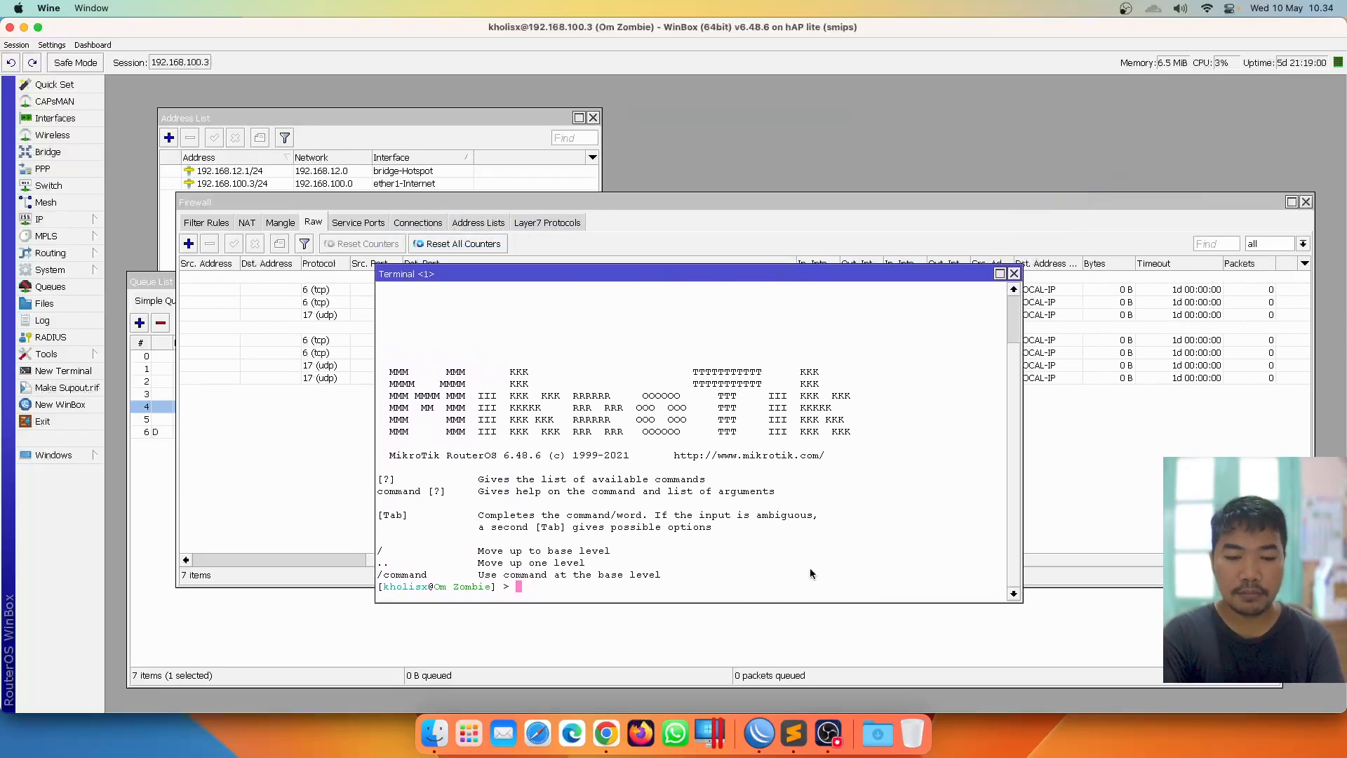
pyautogui.write('ip firew')
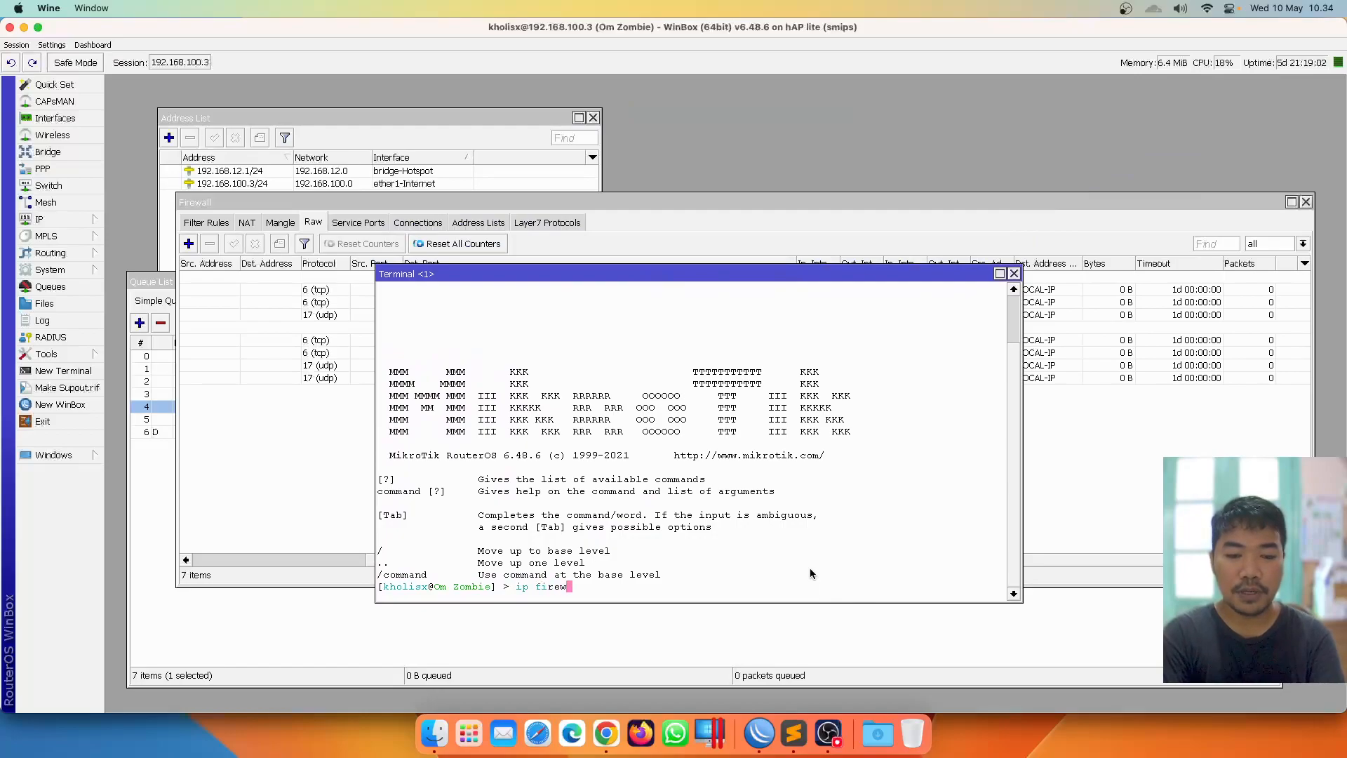
pyautogui.write('a raw')
pyautogui.press('Return')
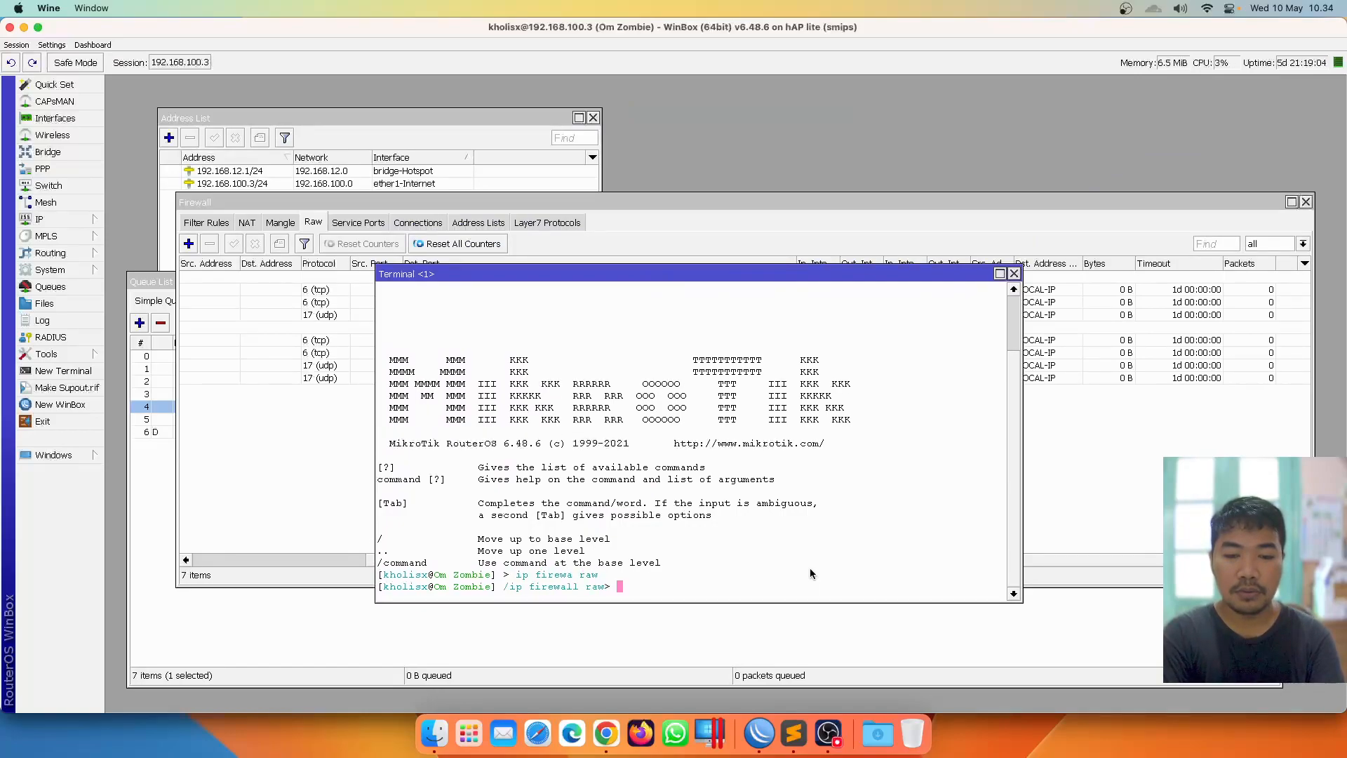
# Set address-list-timeout to 00:10:00 for all raw rules using [find], and close the terminal
pyautogui.write('set')
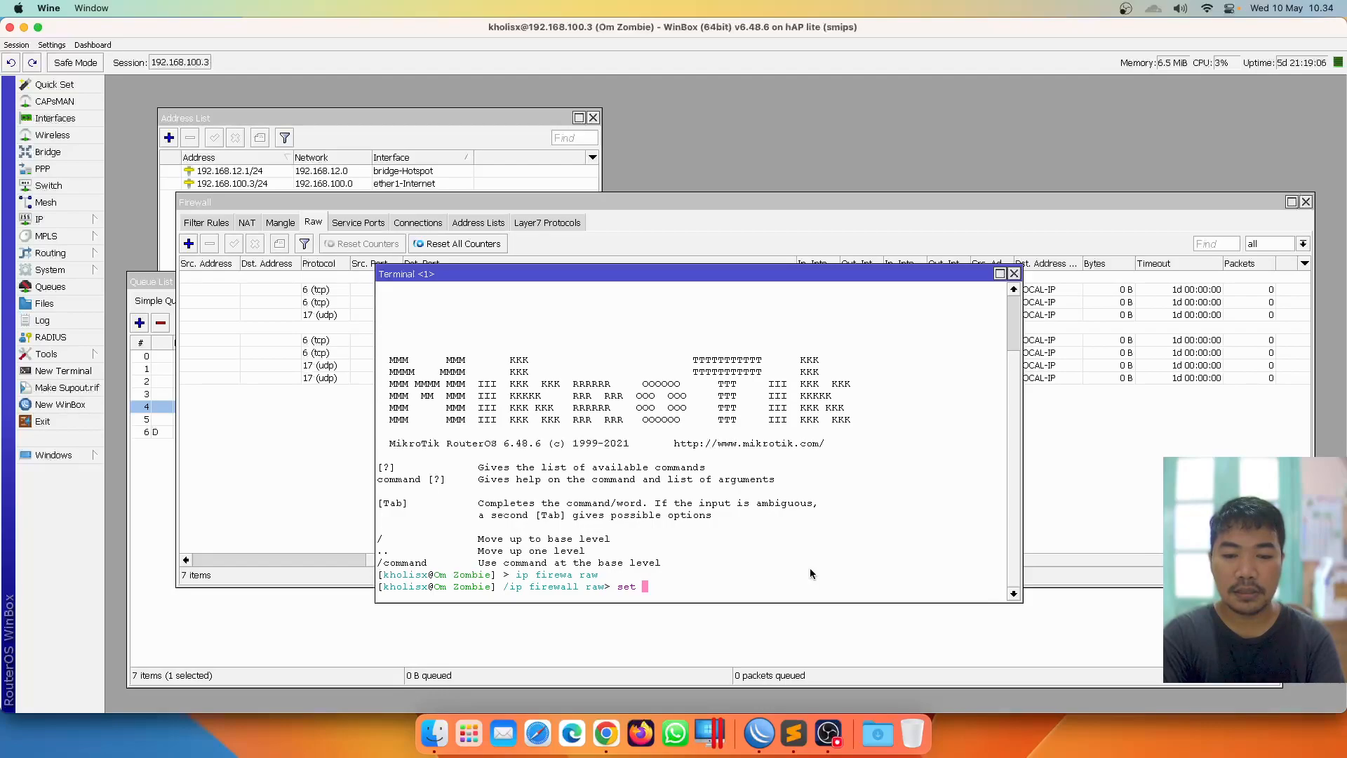
pyautogui.press('Tab')
pyautogui.press('Tab')
pyautogui.write('address-list')
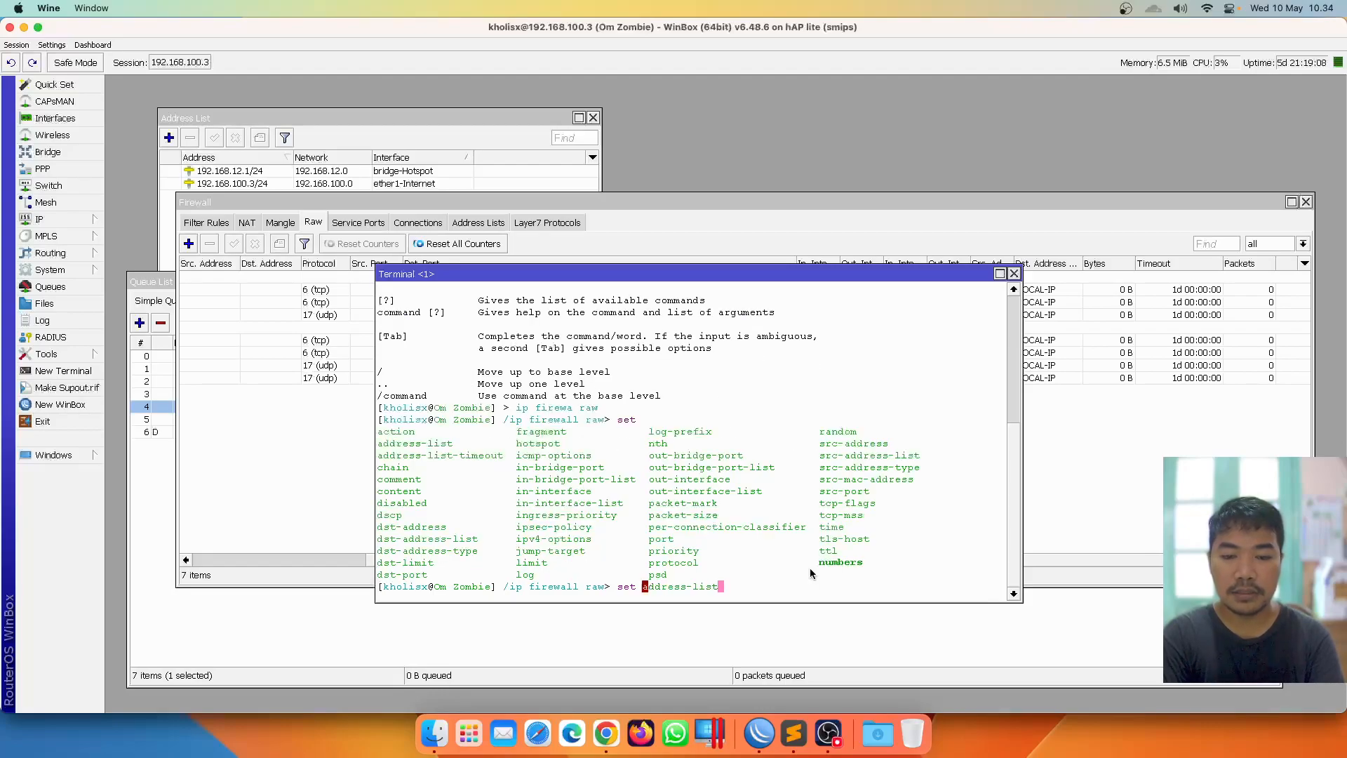
pyautogui.write('-')
pyautogui.press('Tab')
pyautogui.write('00:10')
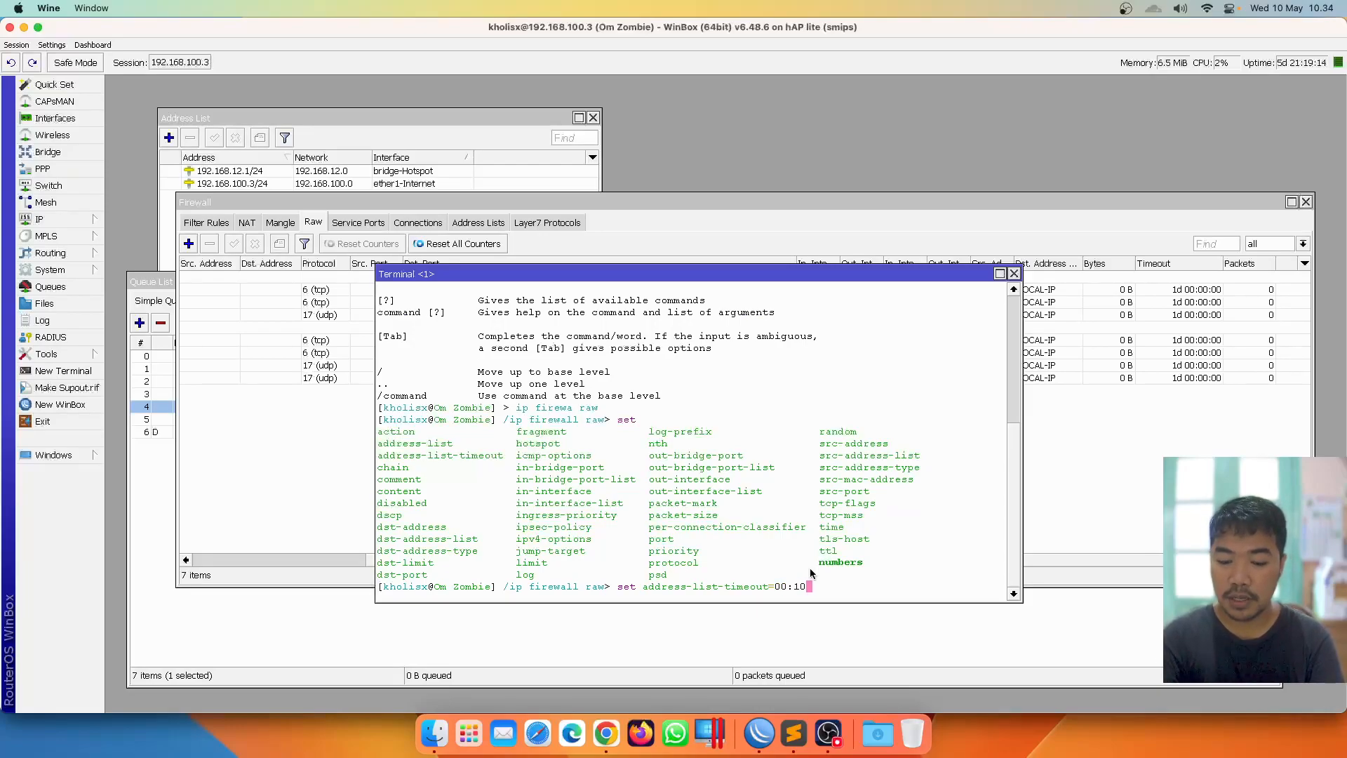
pyautogui.write(':00 ')
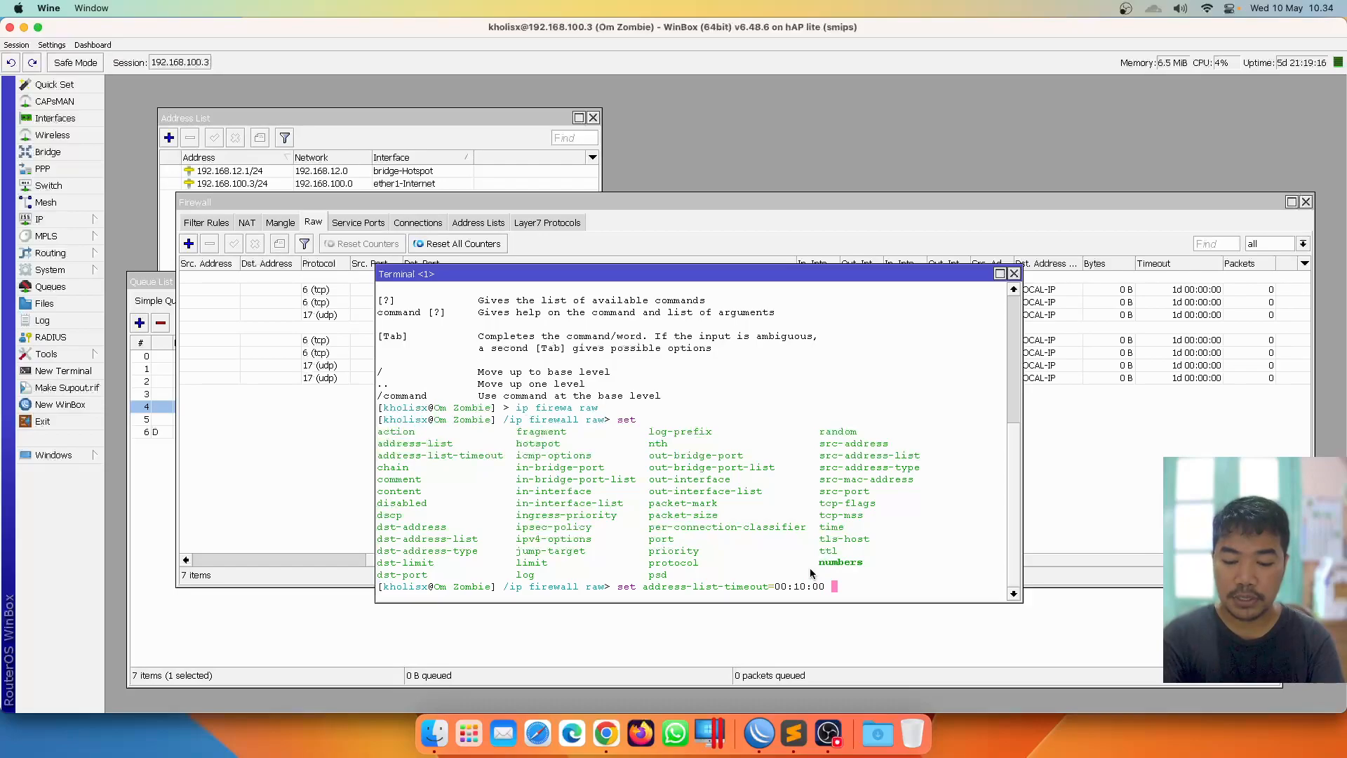
pyautogui.write('[find]')
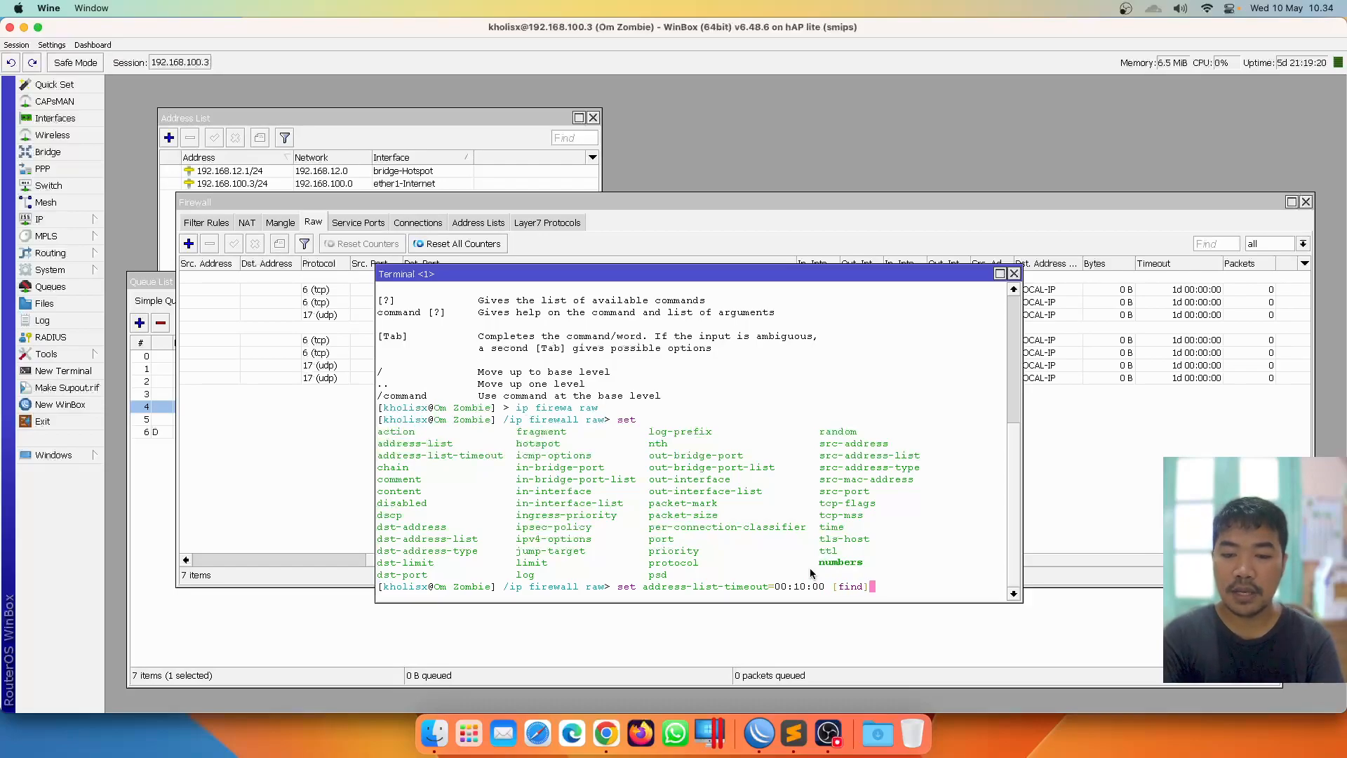
pyautogui.press('Return')
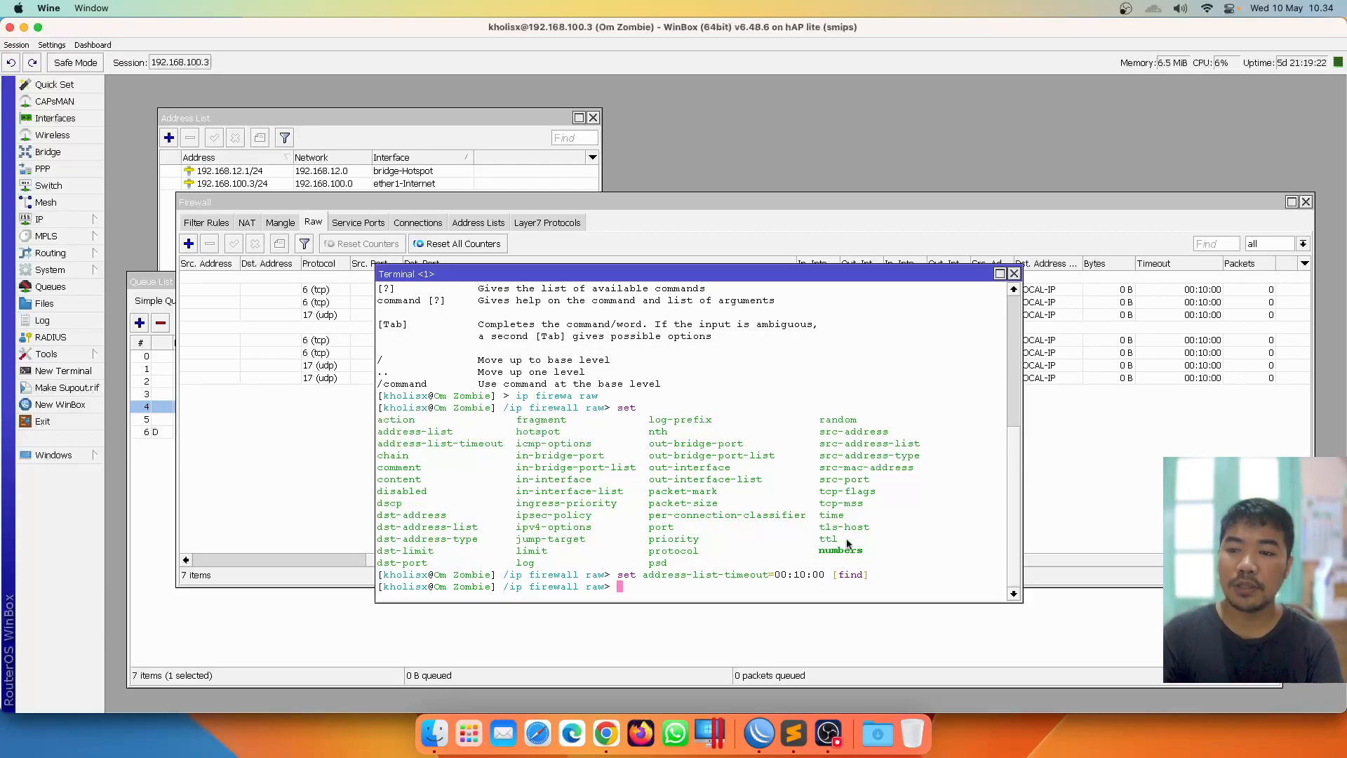
pyautogui.click(1013, 273)
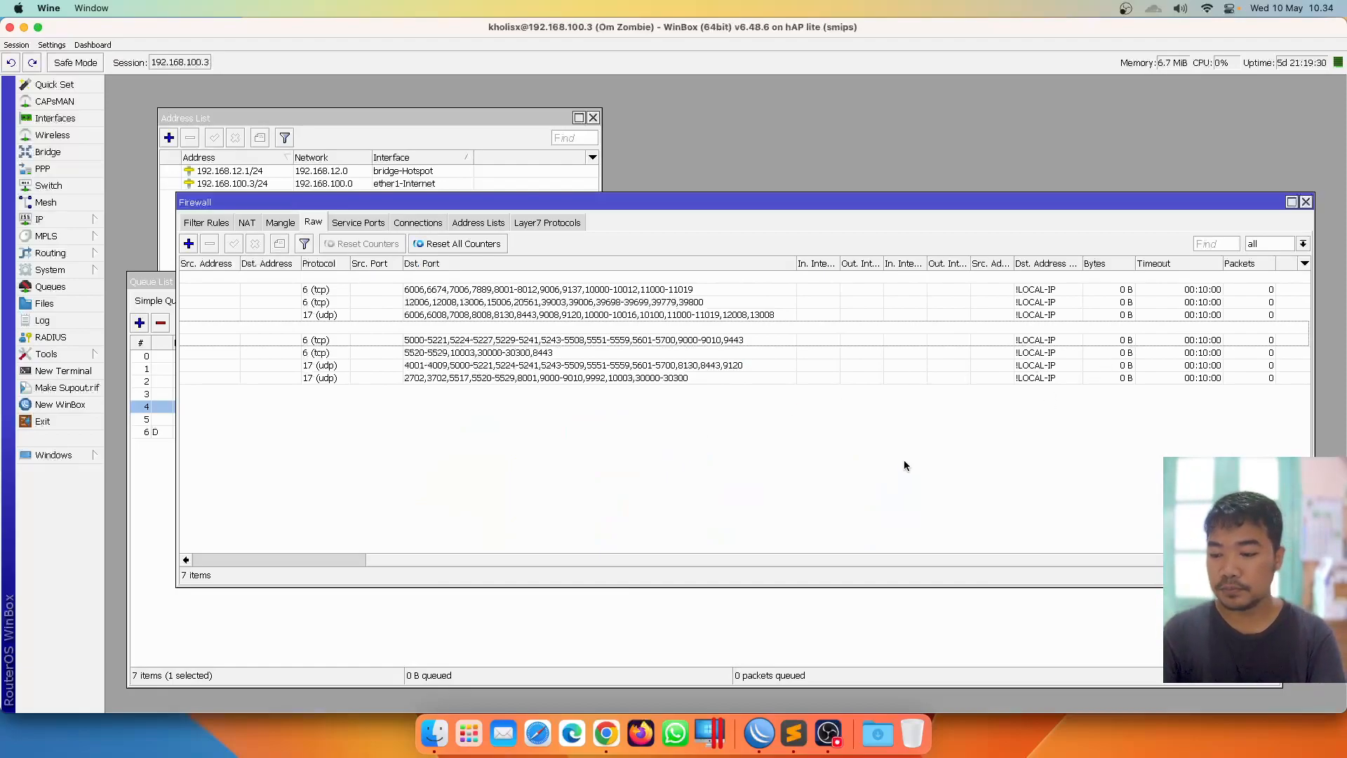
# Close the Address List window and bring up the firewall's Mangle rules
pyautogui.moveTo(840, 560); pyautogui.dragTo(533, 559)
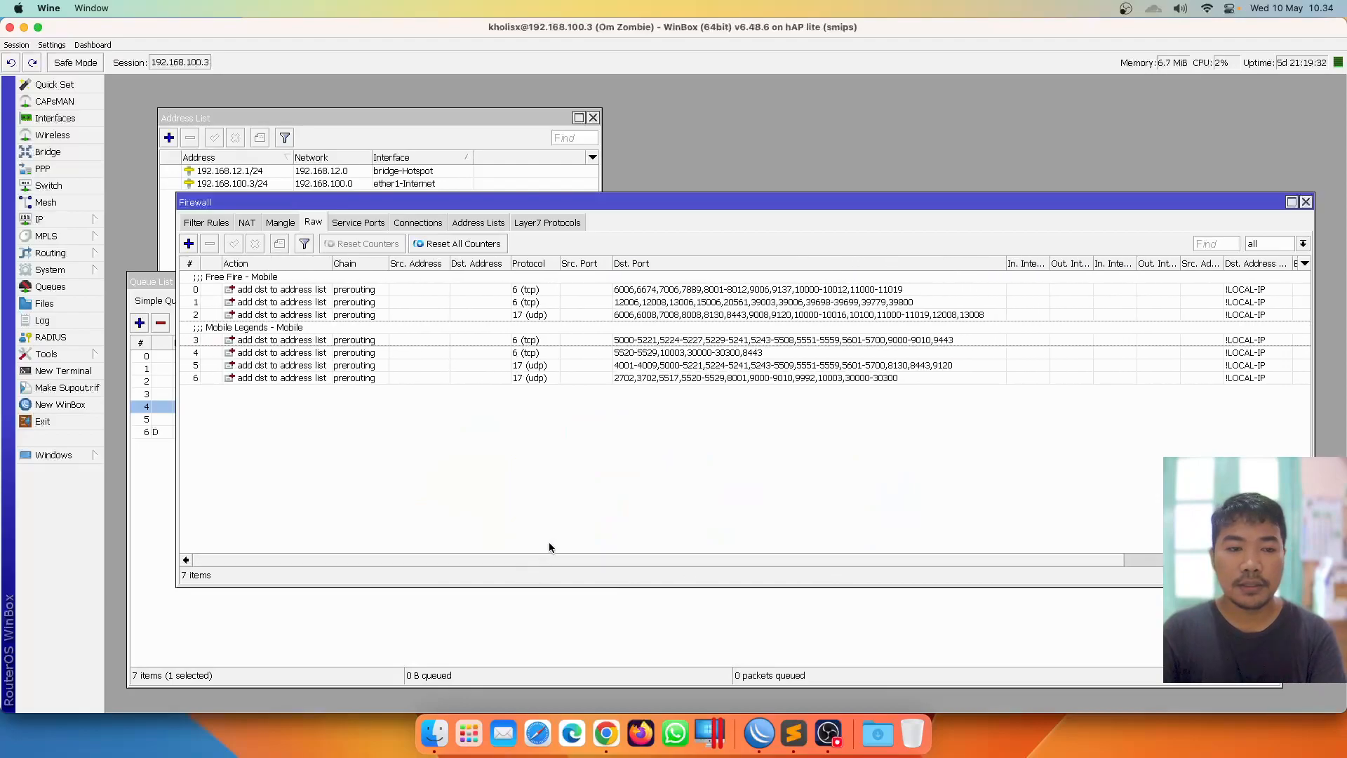
pyautogui.moveTo(959, 559); pyautogui.dragTo(846, 555)
pyautogui.click(1306, 202)
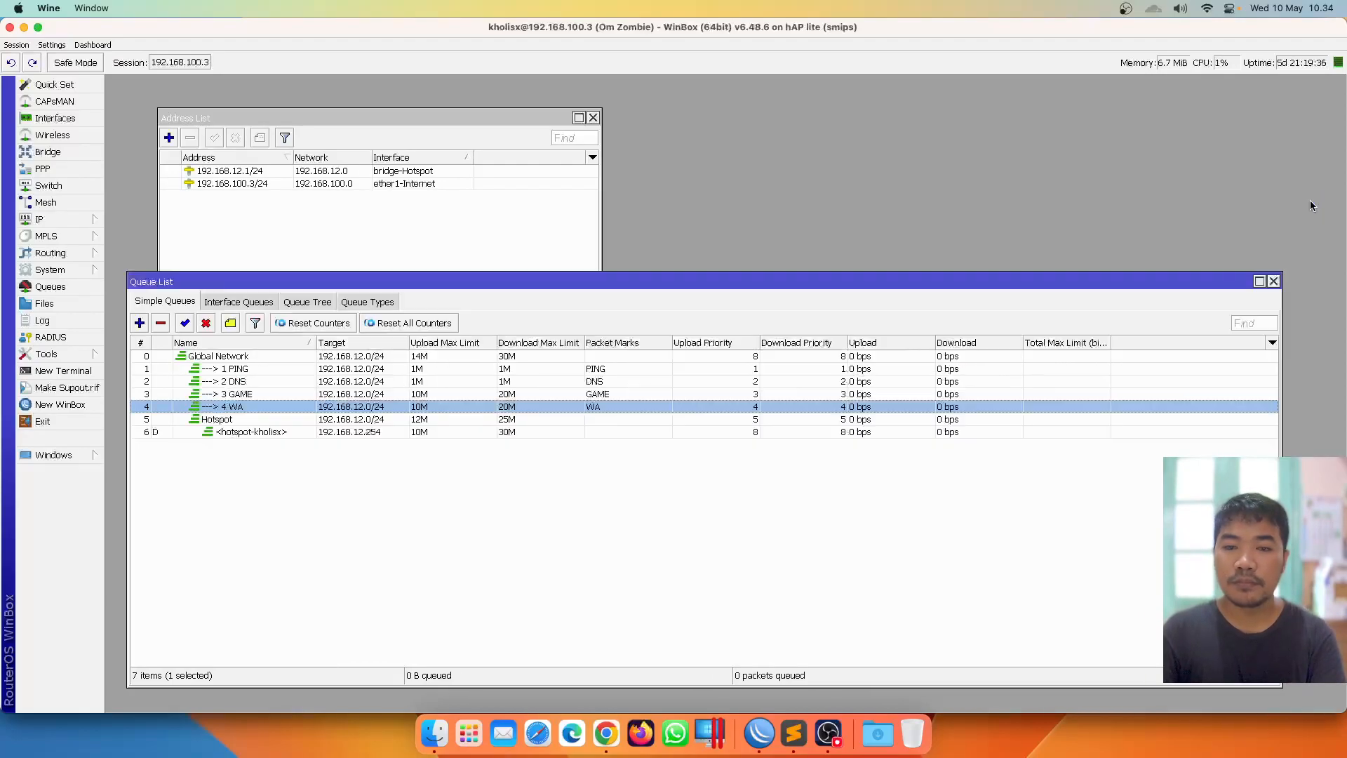
pyautogui.click(314, 476)
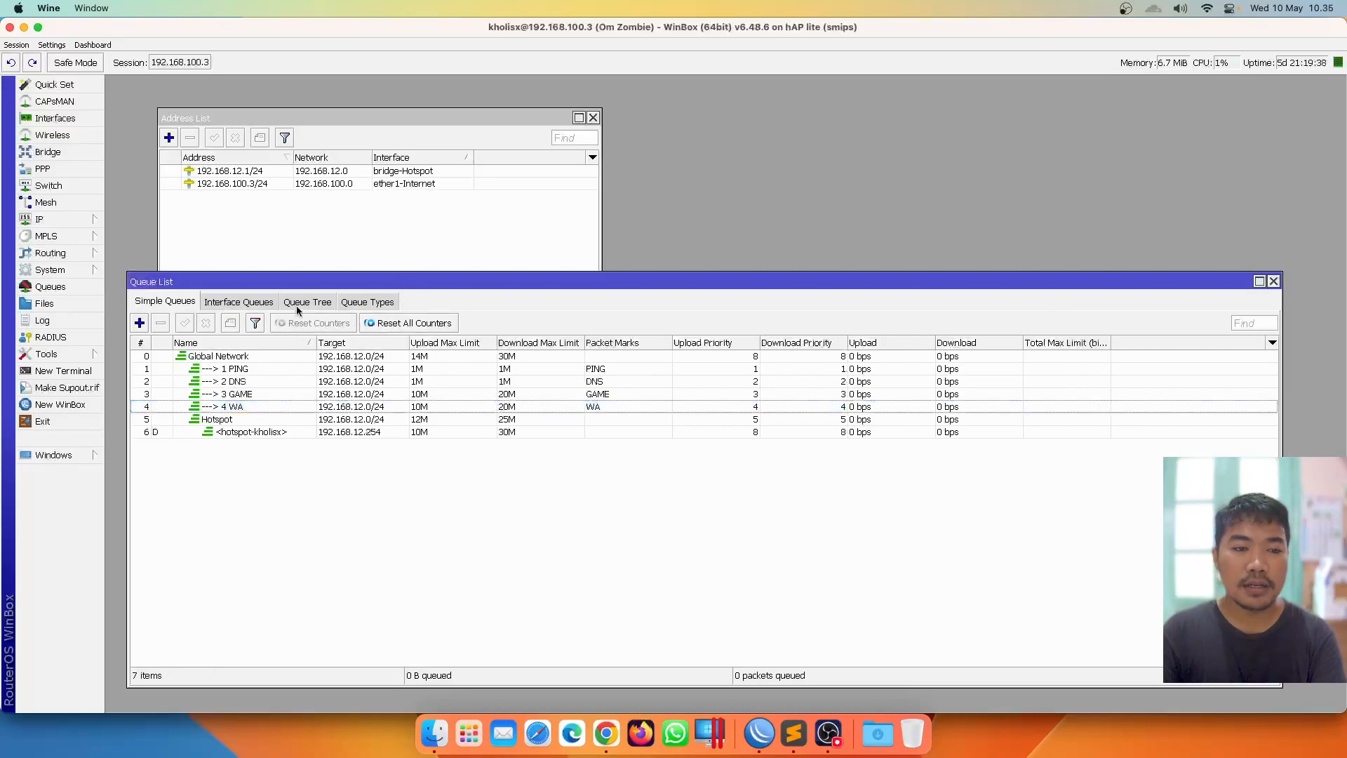
pyautogui.click(79, 223)
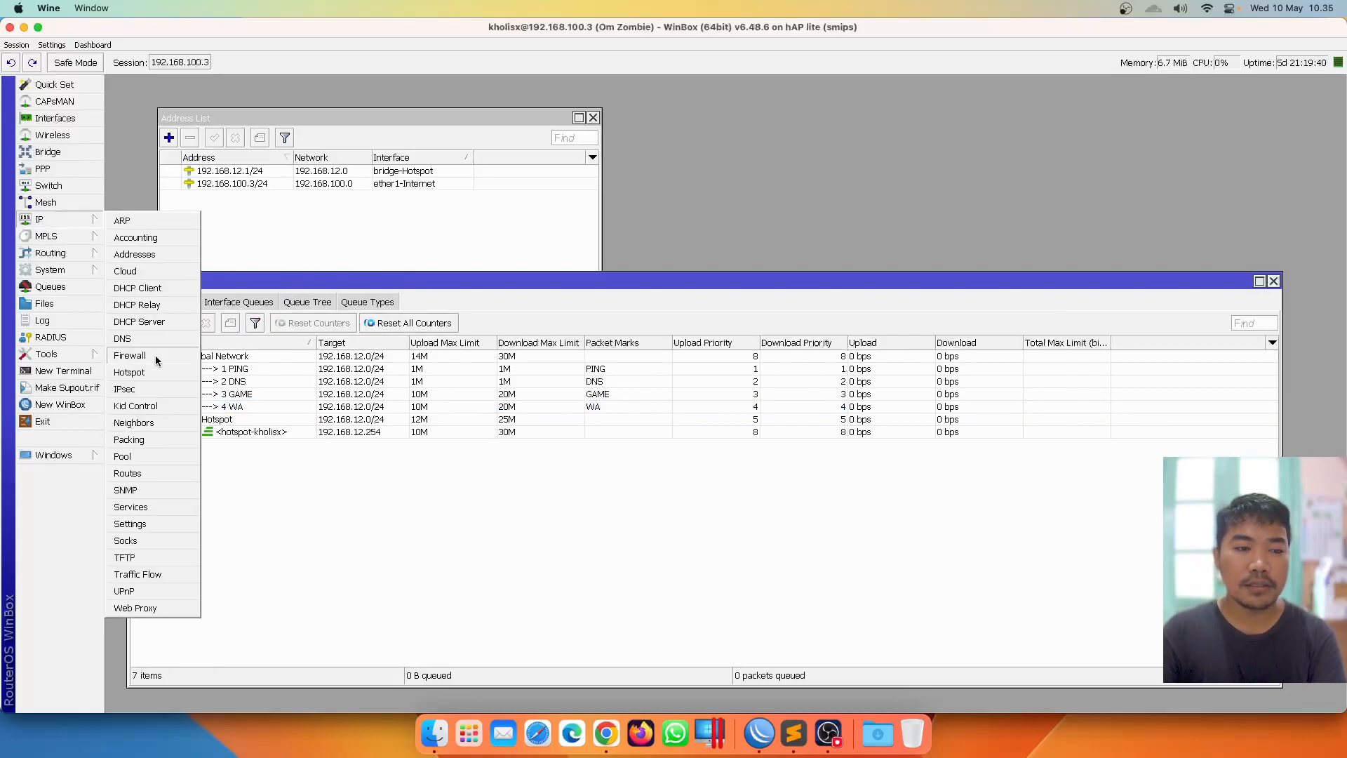
pyautogui.click(134, 354)
pyautogui.moveTo(477, 208)
pyautogui.mouseDown()
pyautogui.moveTo(503, 202)
pyautogui.moveTo(472, 201)
pyautogui.mouseUp()
pyautogui.click(504, 120)
pyautogui.click(592, 117)
pyautogui.click(283, 222)
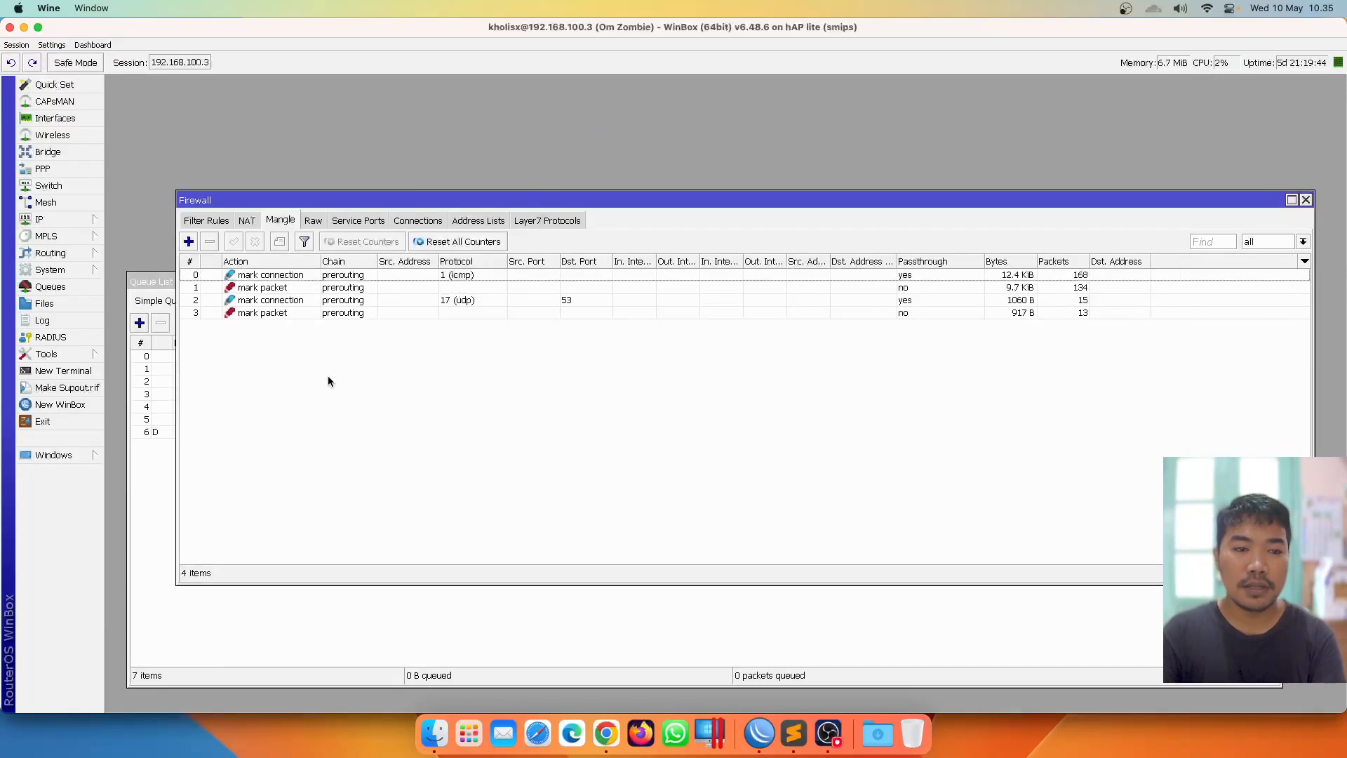
# Start a new prerouting mangle rule with List-IP-Games as its destination address list
pyautogui.click(188, 241)
pyautogui.click(598, 191)
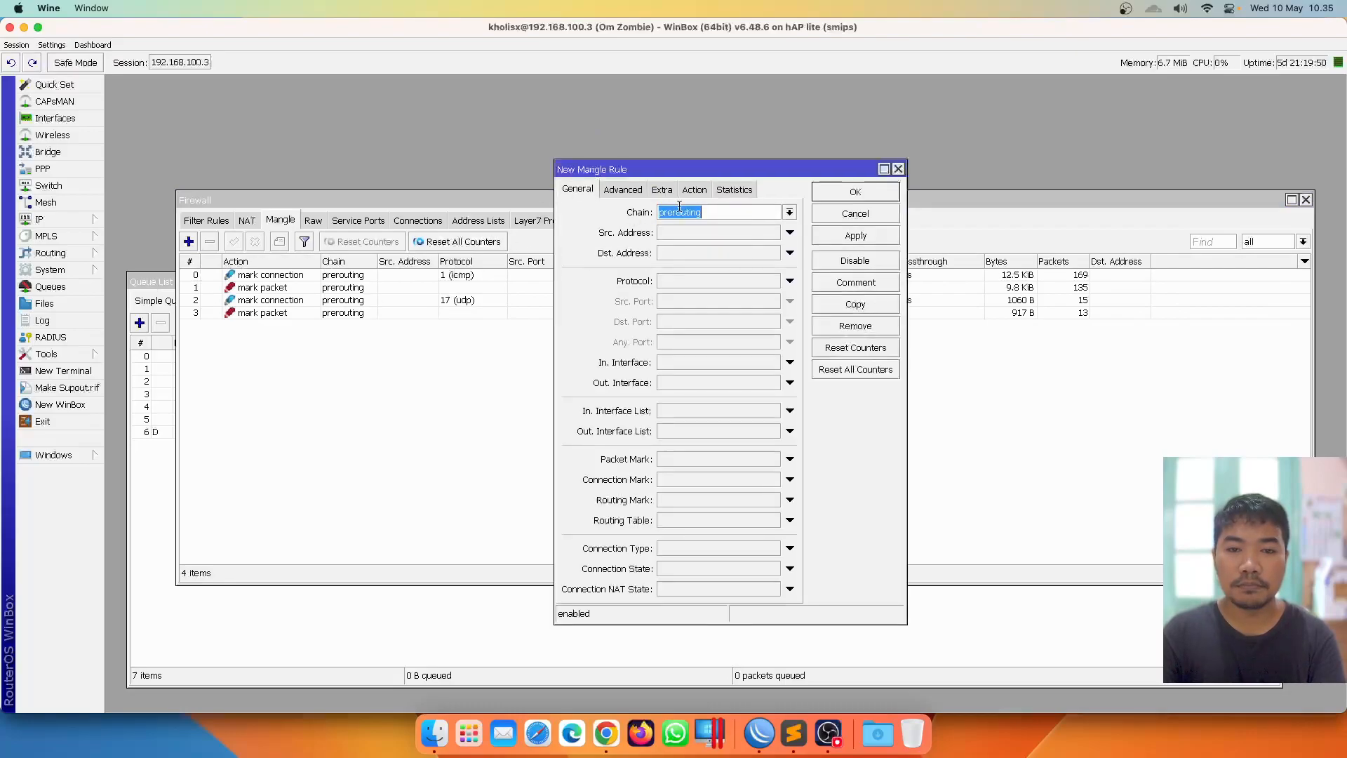
pyautogui.click(632, 192)
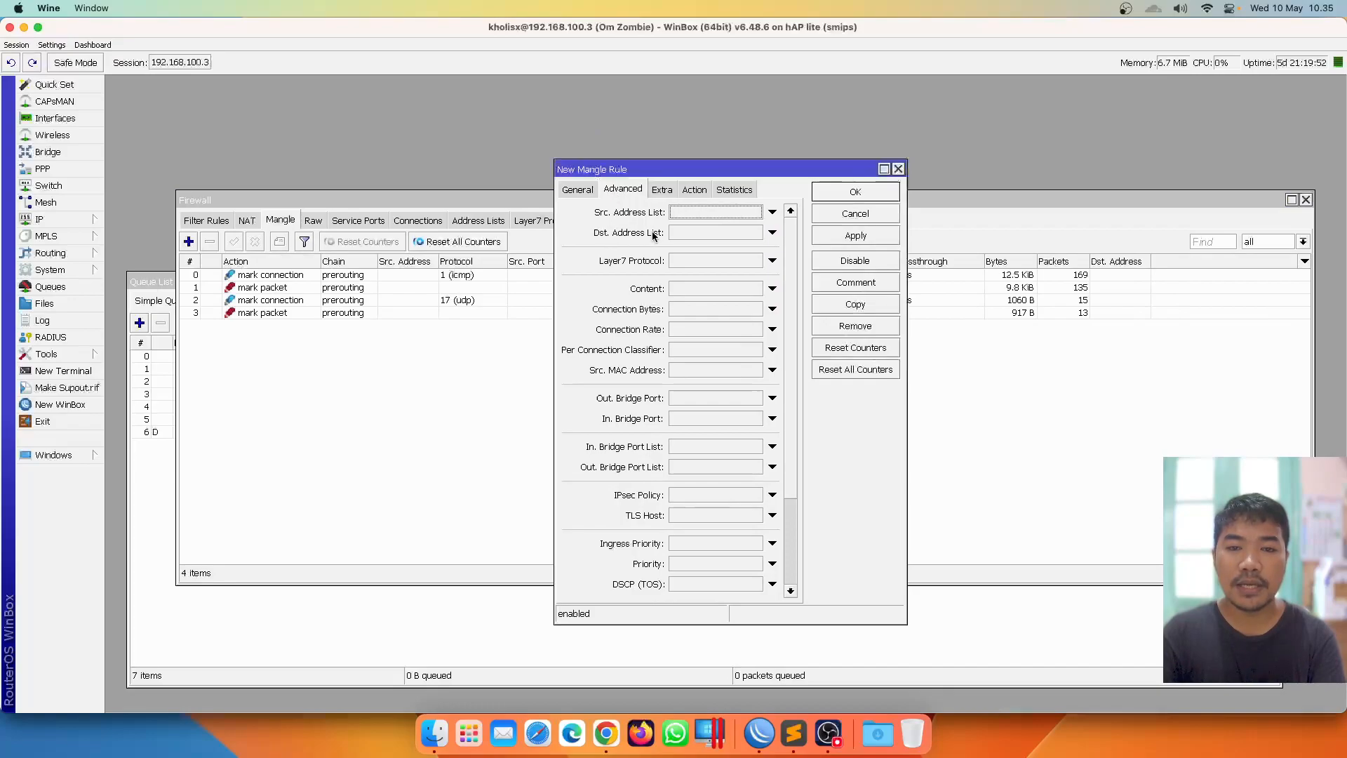
pyautogui.click(771, 232)
pyautogui.click(759, 232)
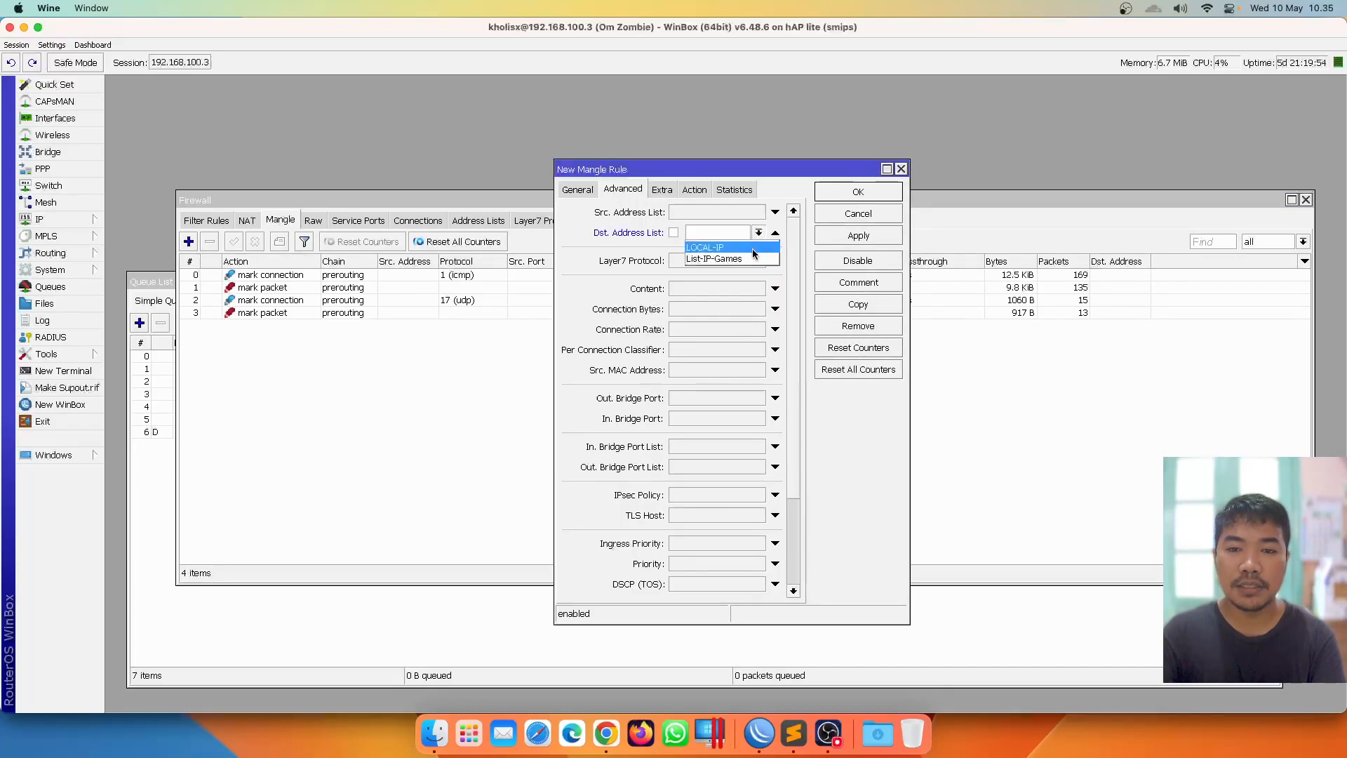
pyautogui.click(729, 258)
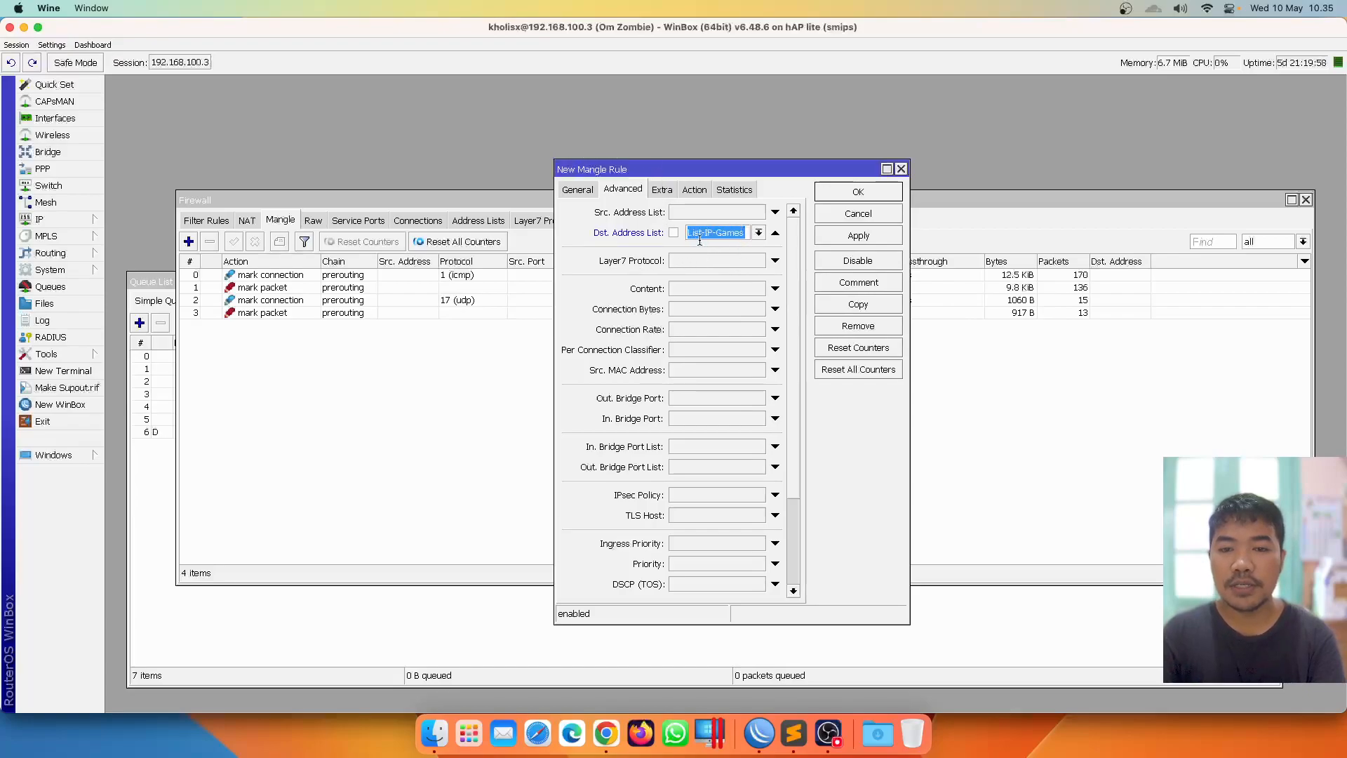
# Set the rule's action to mark connection with new connection mark conn-GAME, keep passthrough enabled, and save the rule
pyautogui.click(703, 193)
pyautogui.click(717, 209)
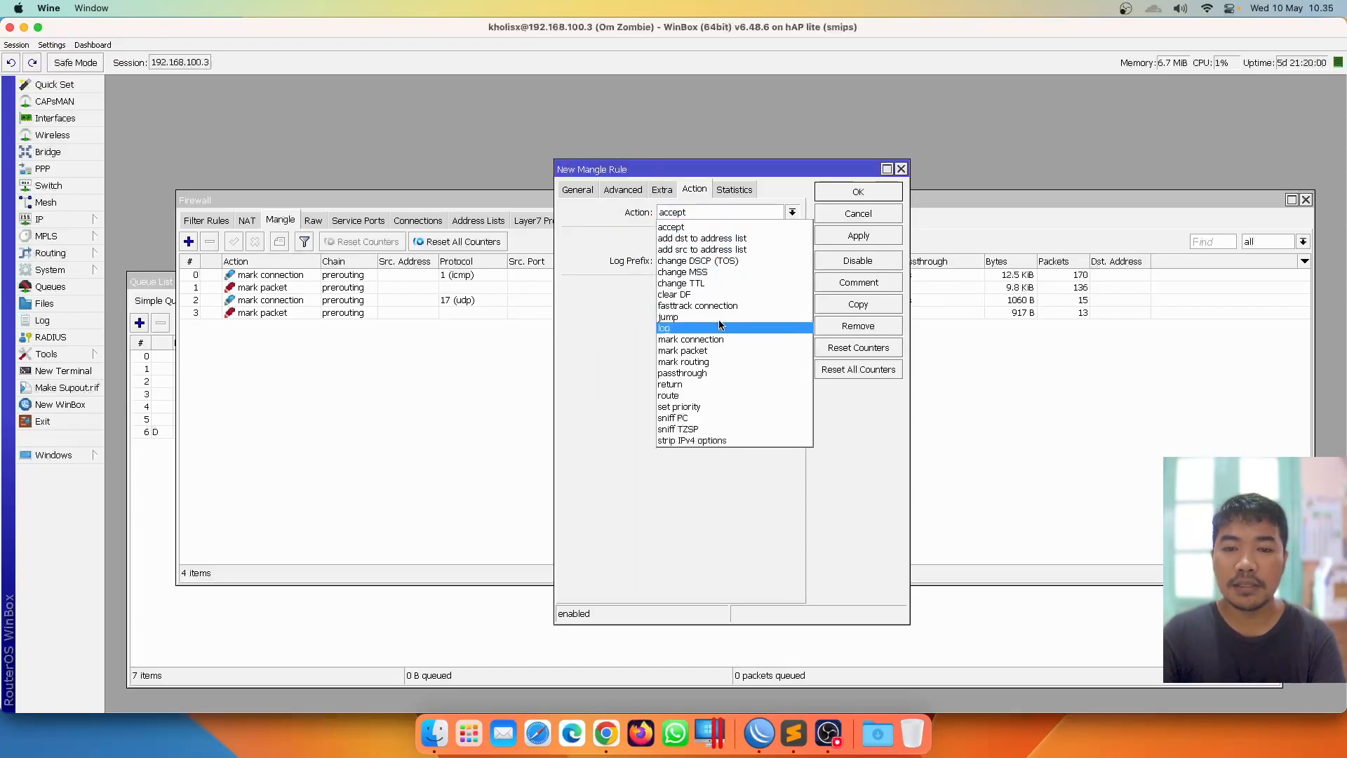
pyautogui.click(723, 338)
pyautogui.click(729, 289)
pyautogui.write('conn-GAME')
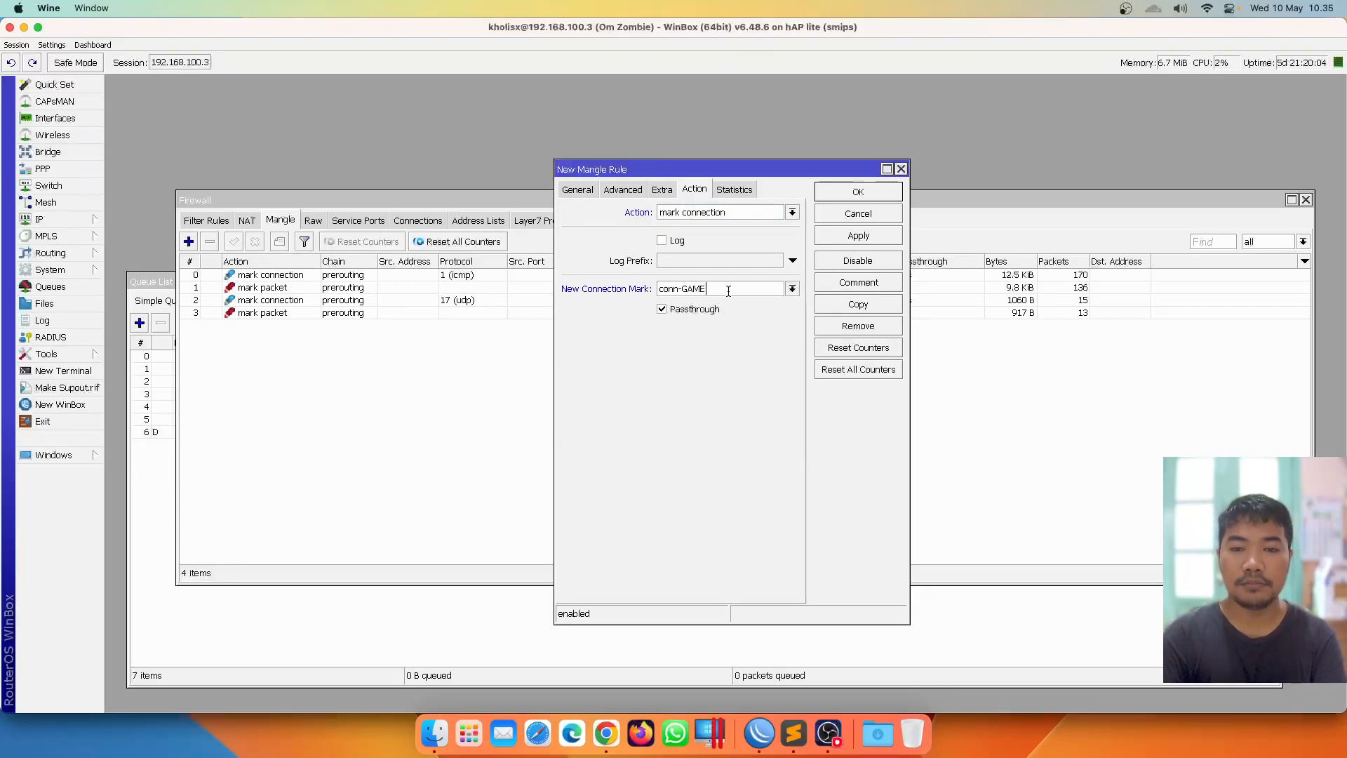
pyautogui.click(865, 237)
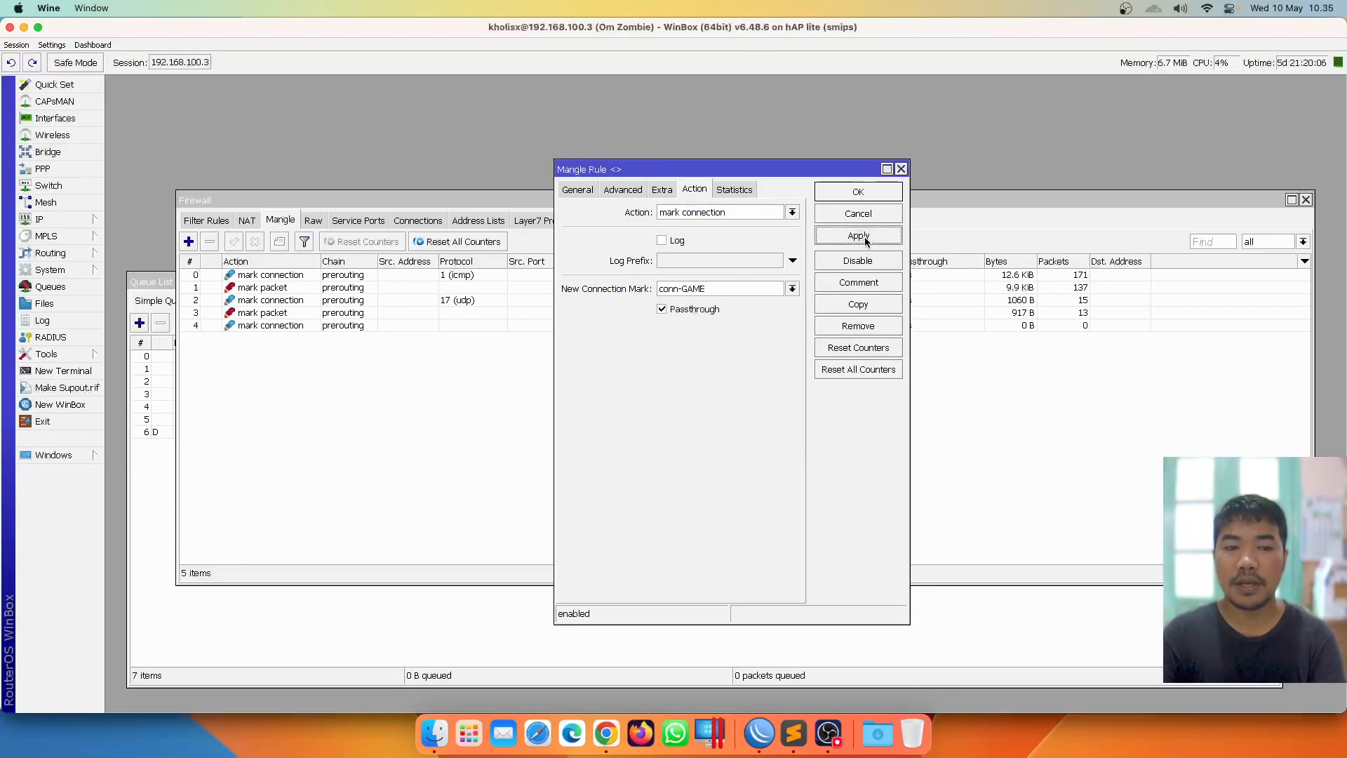
pyautogui.click(853, 193)
pyautogui.click(857, 327)
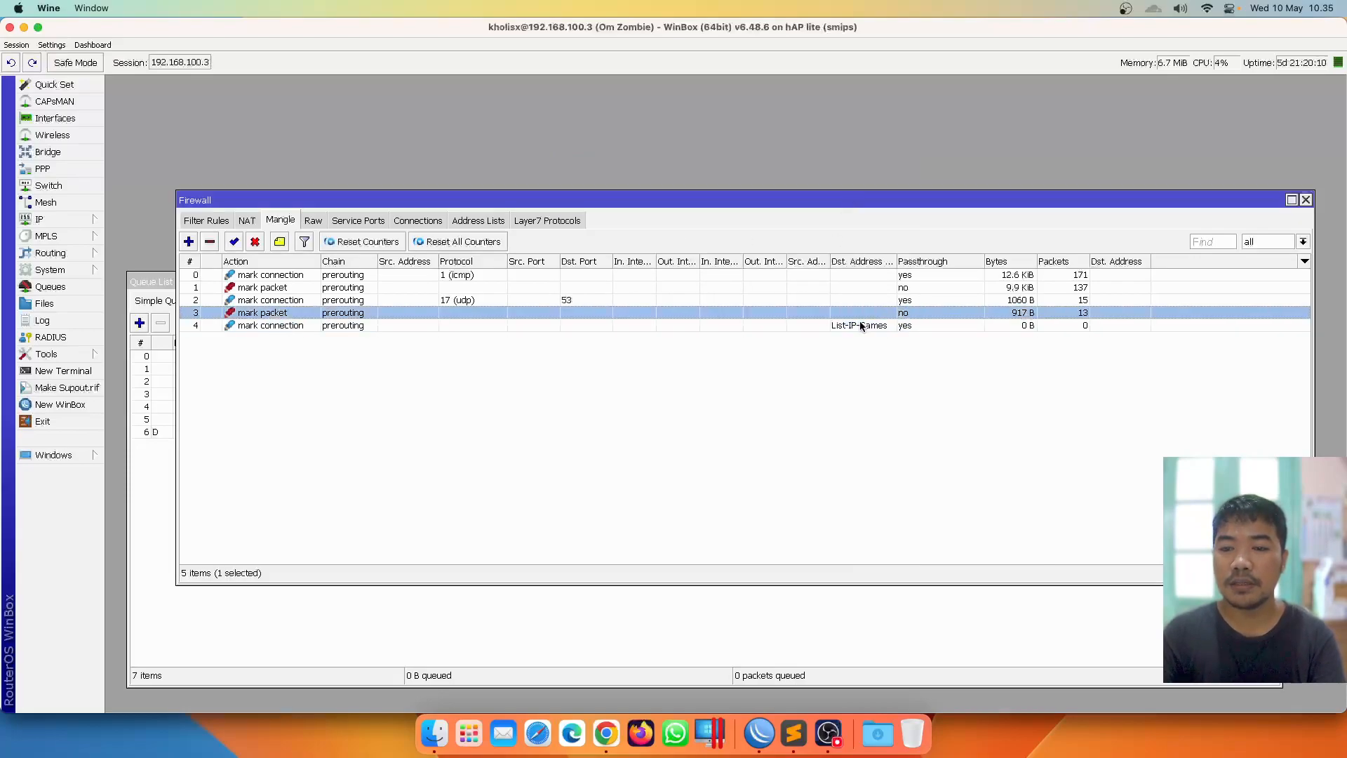
pyautogui.click(811, 374)
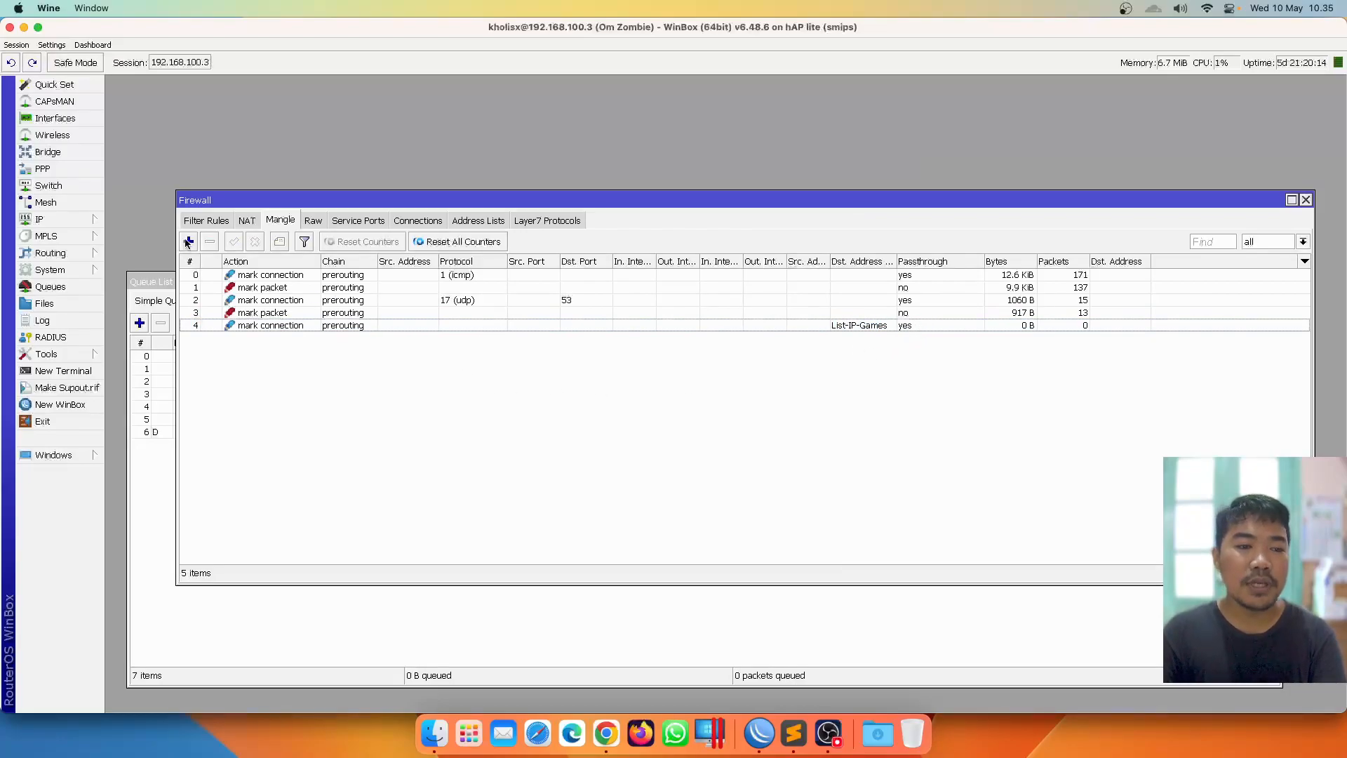
# Check the packet mark of the GAME queue in the simple queues and return to the Mangle rules
pyautogui.click(291, 328)
pyautogui.click(151, 474)
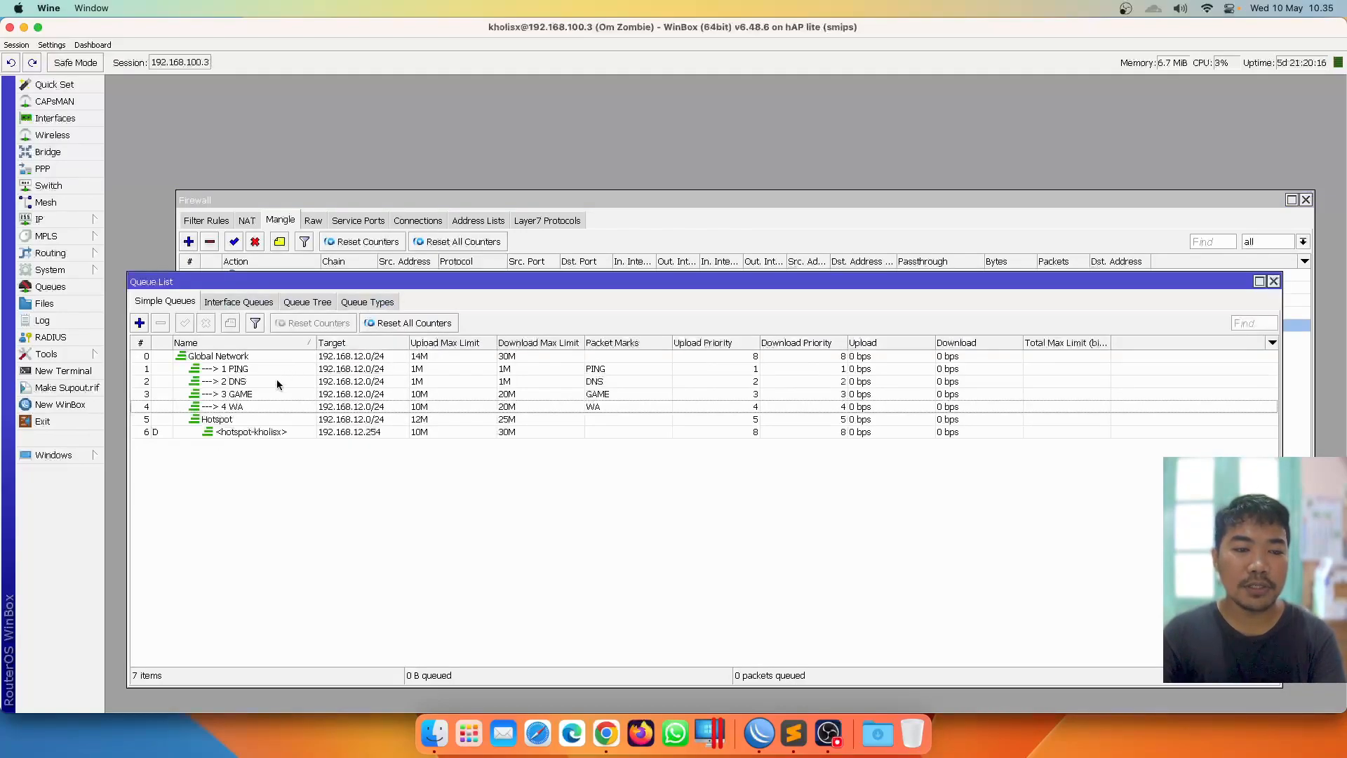
pyautogui.click(256, 395)
pyautogui.click(307, 201)
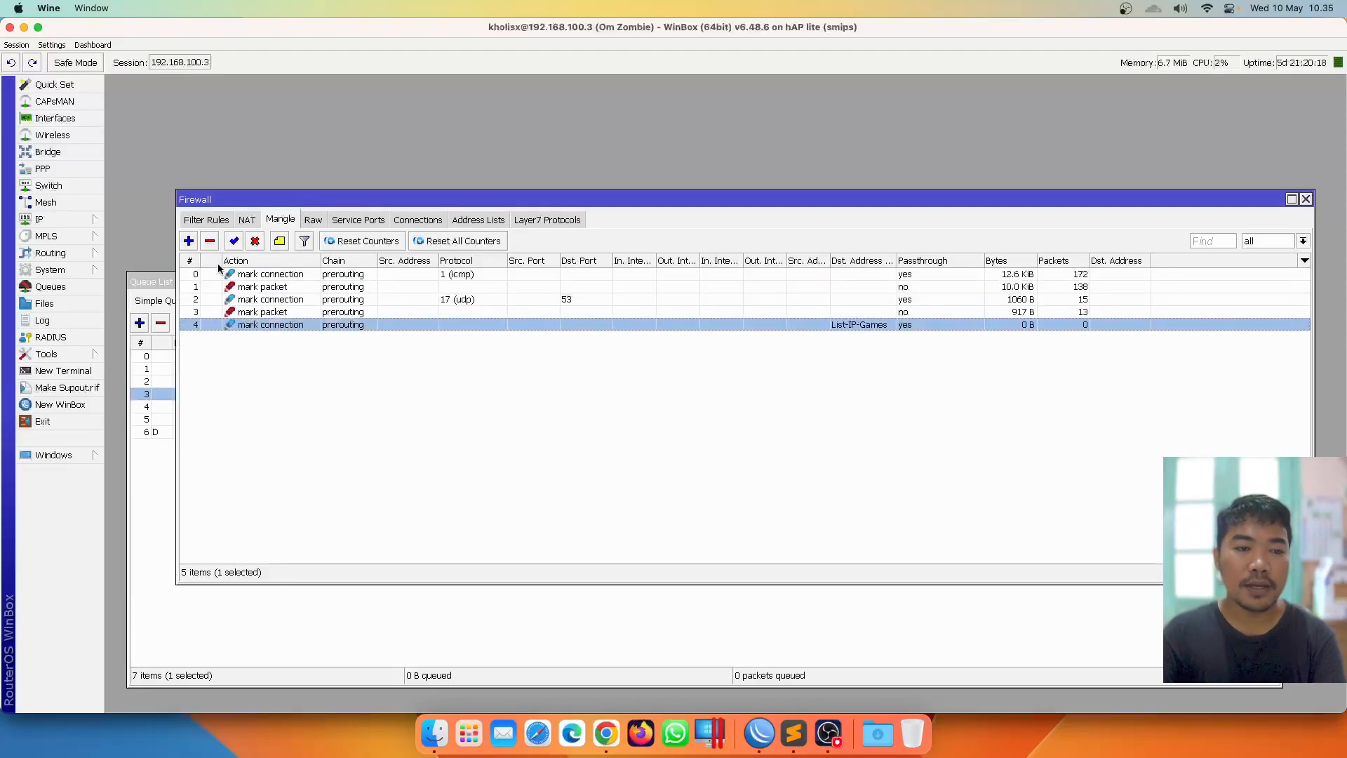
# Start a new prerouting mangle rule that matches the connection mark conn-GAME
pyautogui.click(189, 241)
pyautogui.click(574, 189)
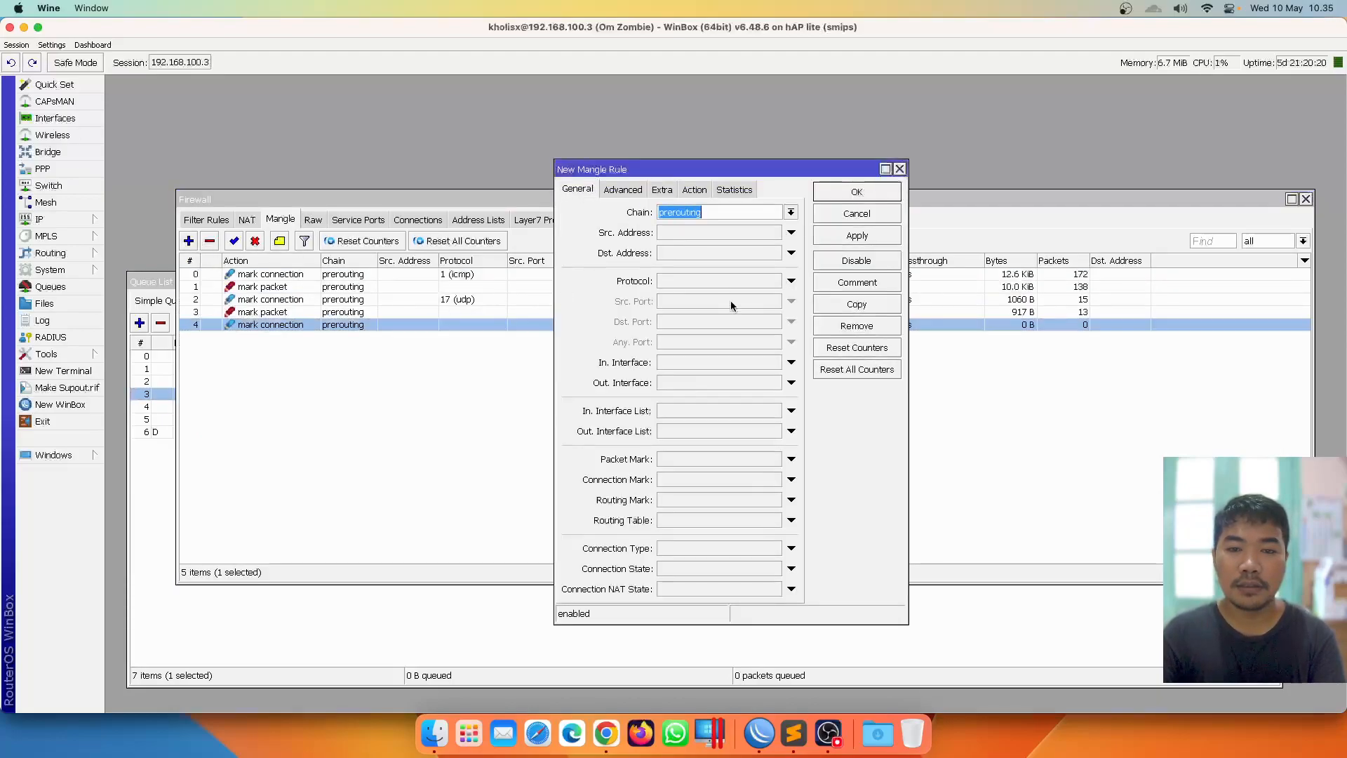
pyautogui.click(733, 480)
pyautogui.click(774, 480)
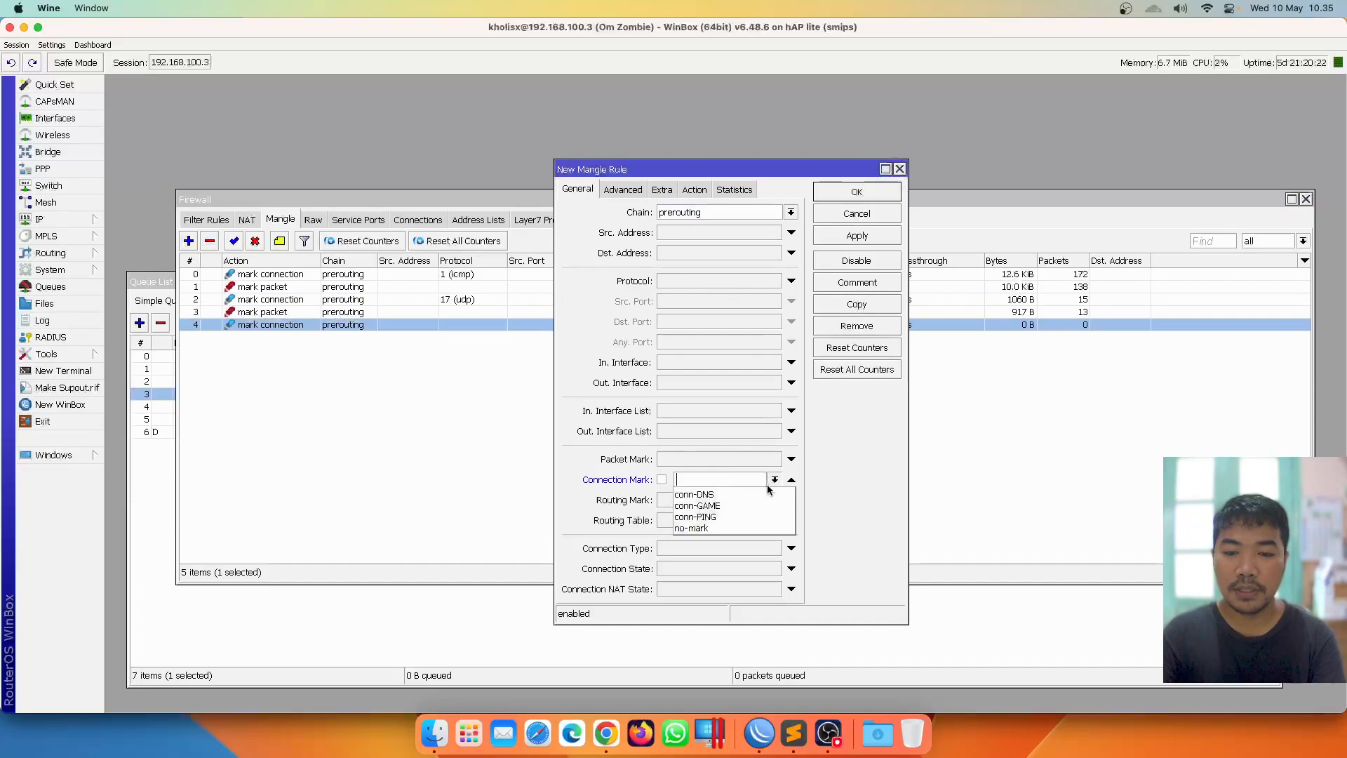
pyautogui.click(757, 505)
pyautogui.click(775, 480)
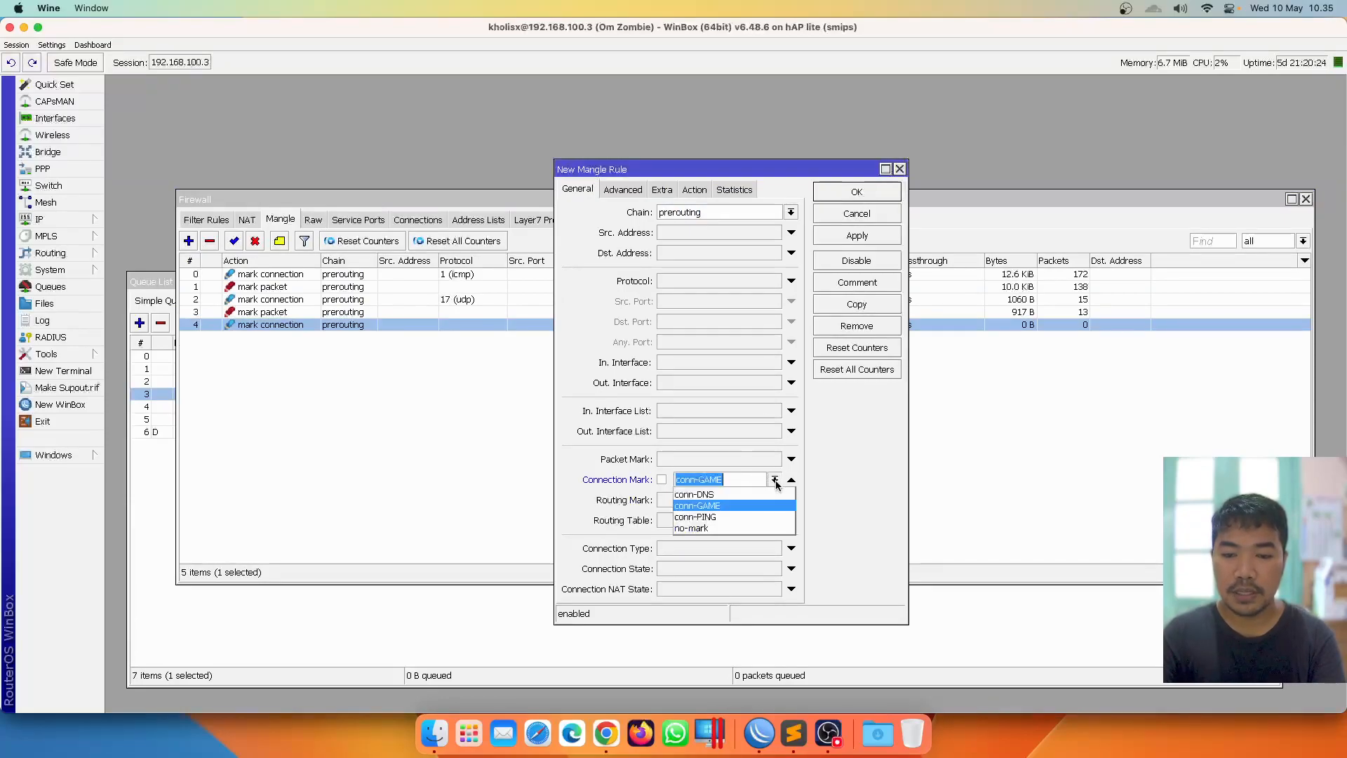
pyautogui.click(756, 505)
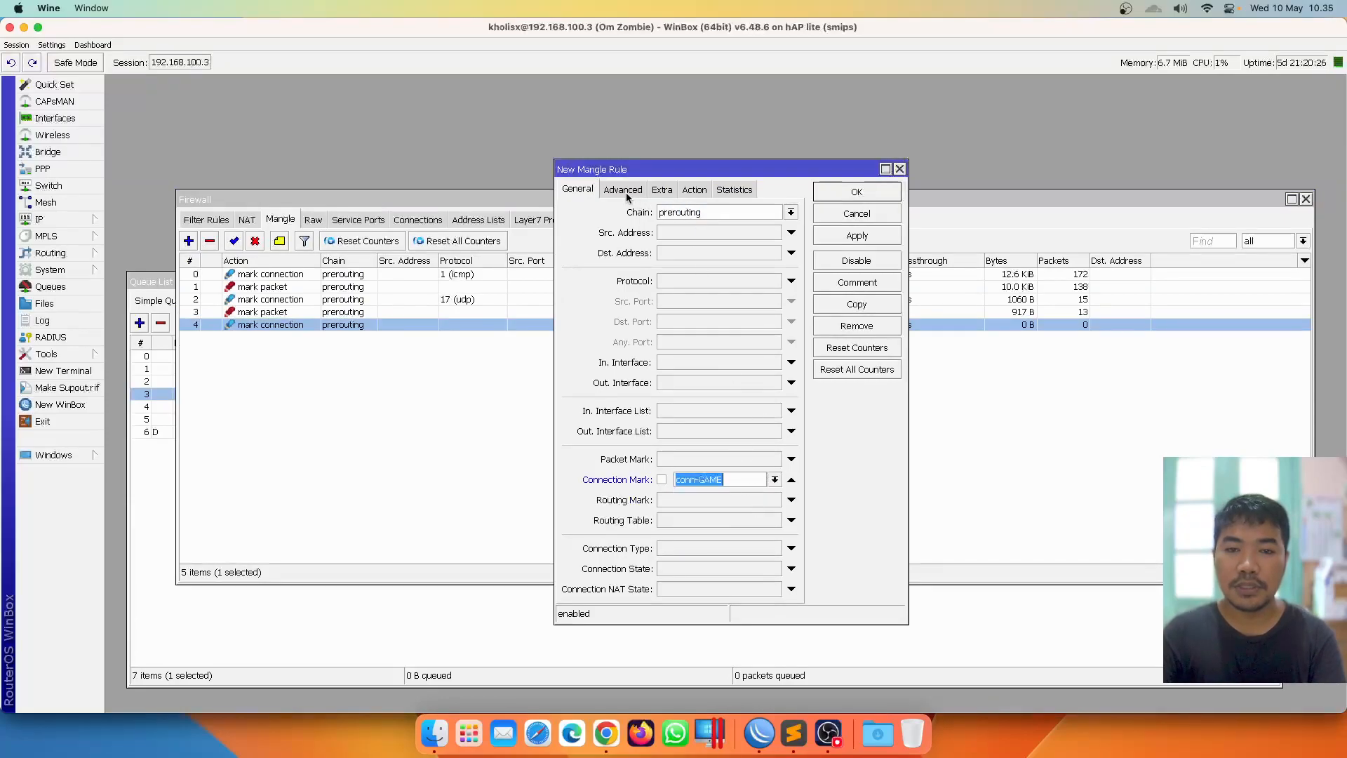
# Set the rule's action to mark packet with new packet mark GAME, turn passthrough off, and save the rule
pyautogui.click(698, 191)
pyautogui.click(702, 211)
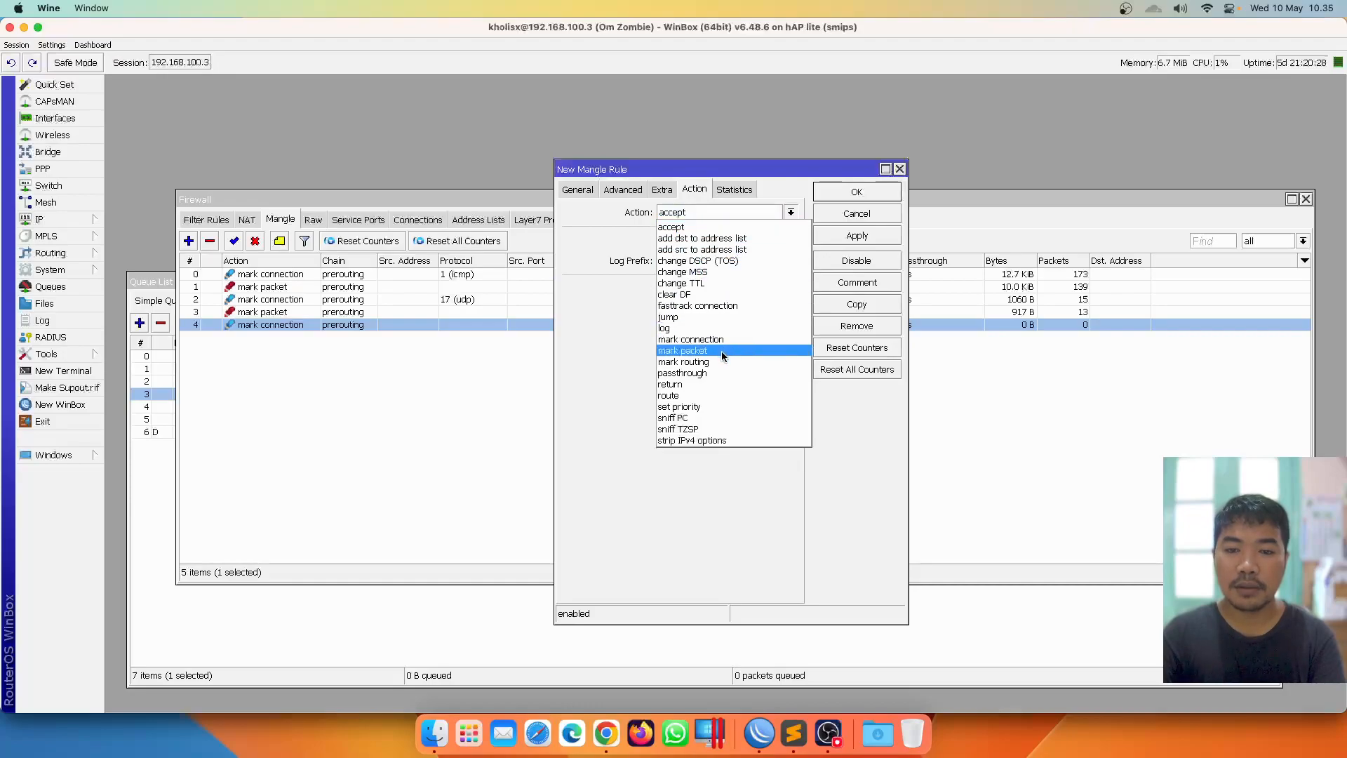
pyautogui.click(721, 351)
pyautogui.click(682, 310)
pyautogui.click(790, 289)
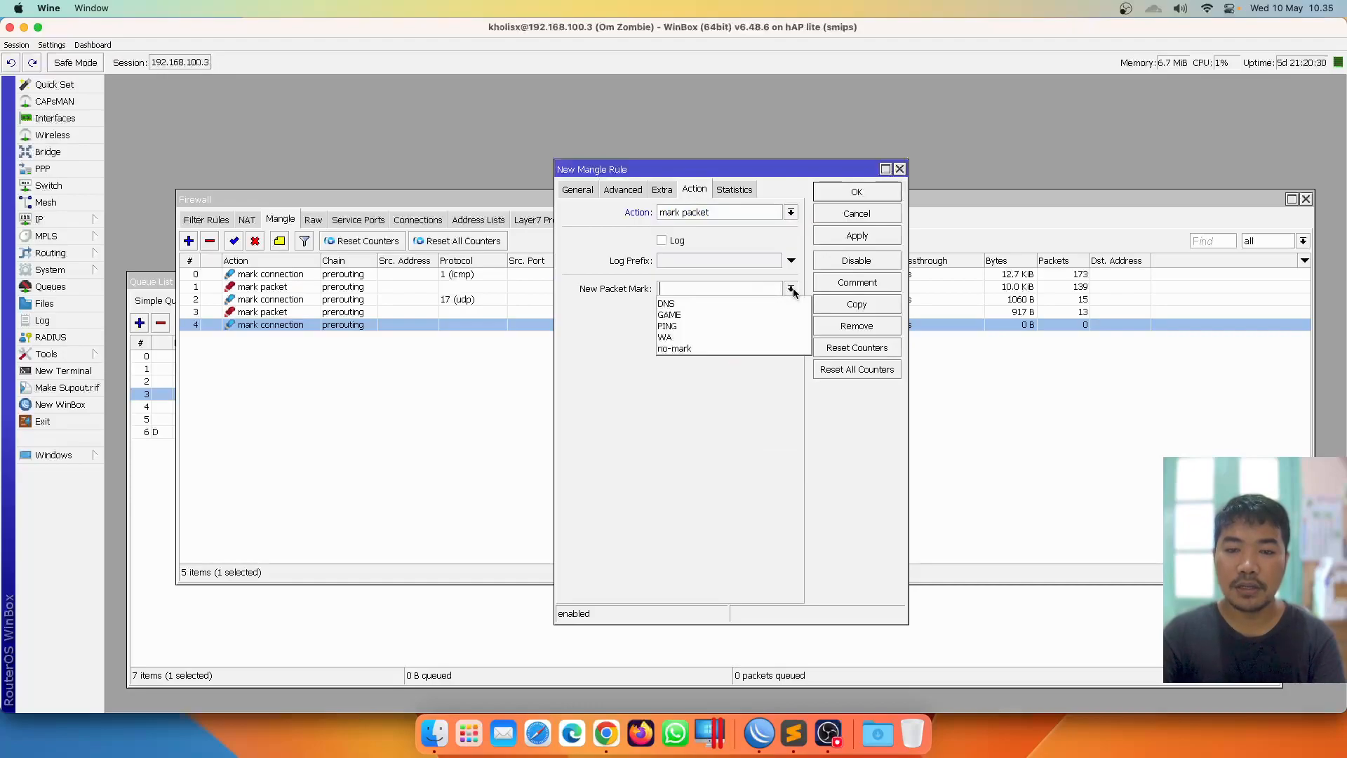
pyautogui.click(738, 300)
pyautogui.click(837, 233)
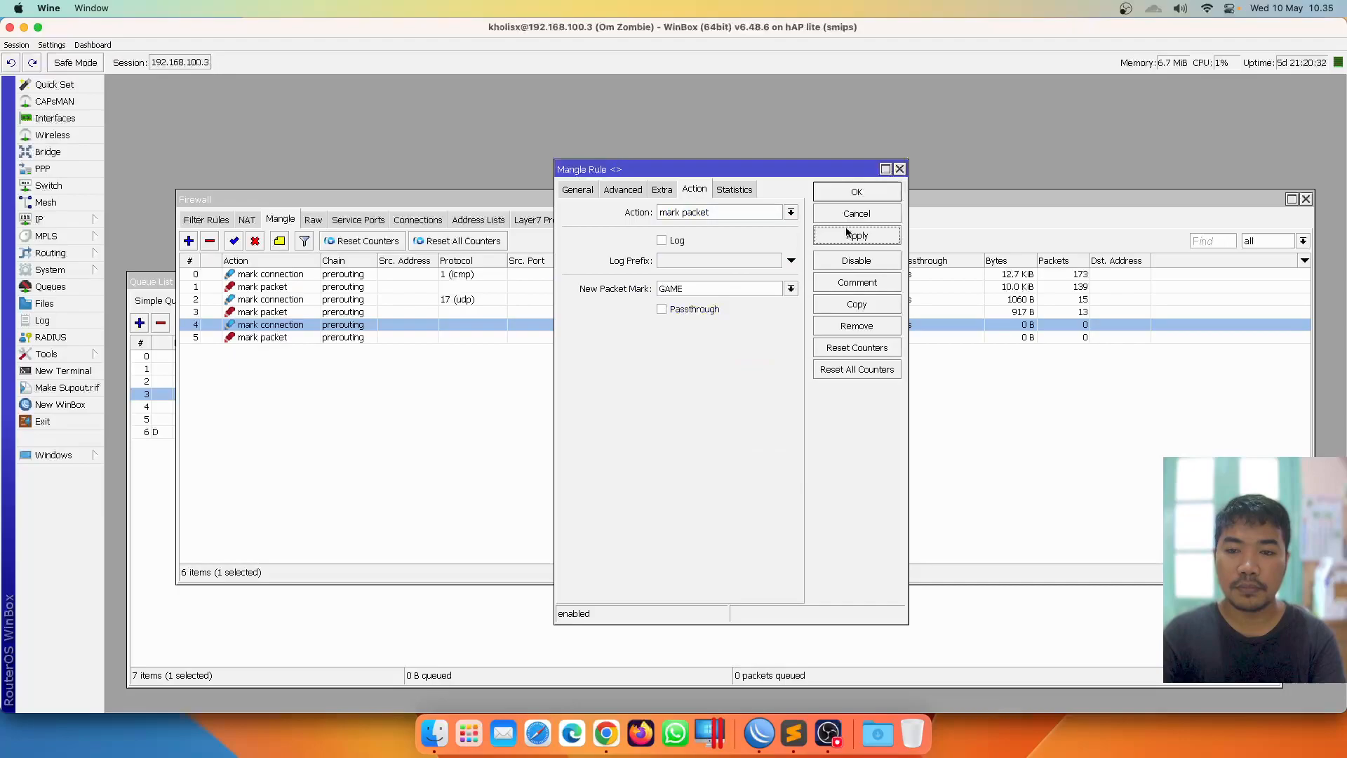
pyautogui.click(856, 194)
pyautogui.click(701, 313)
pyautogui.click(705, 325)
pyautogui.click(706, 336)
pyautogui.click(706, 325)
pyautogui.click(707, 337)
pyautogui.click(716, 323)
pyautogui.click(732, 300)
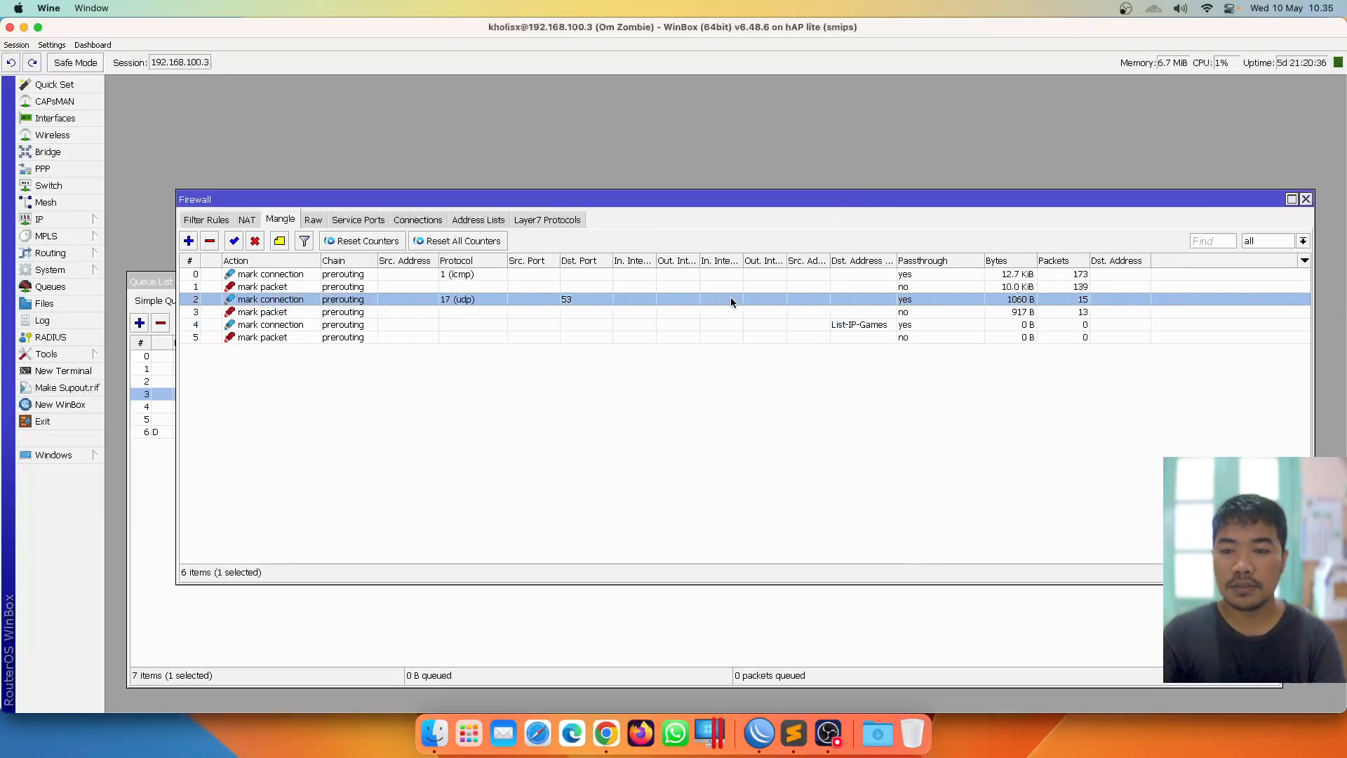
pyautogui.click(724, 369)
# Arrange the Firewall window above the Queue List so both are visible, and select the GAME simple queue
pyautogui.click(699, 610)
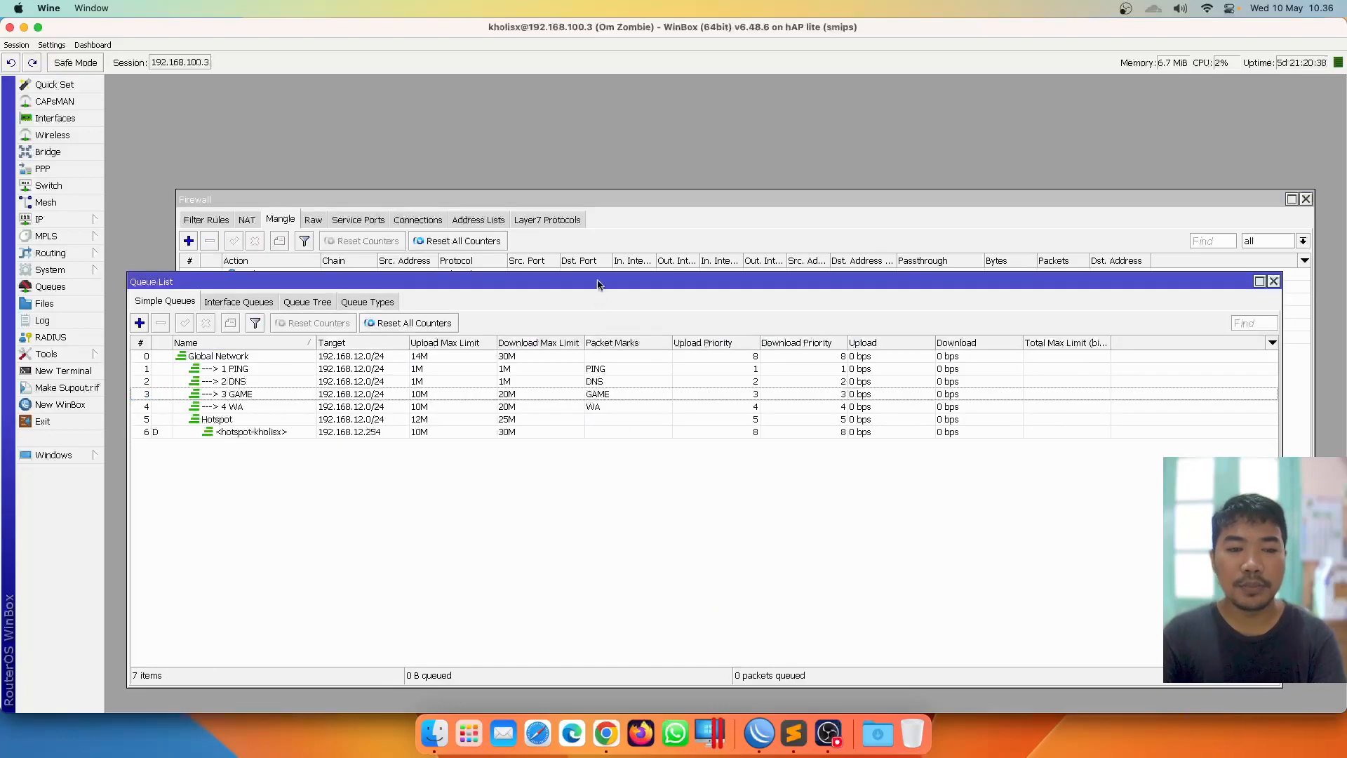
pyautogui.moveTo(618, 220); pyautogui.dragTo(622, 116)
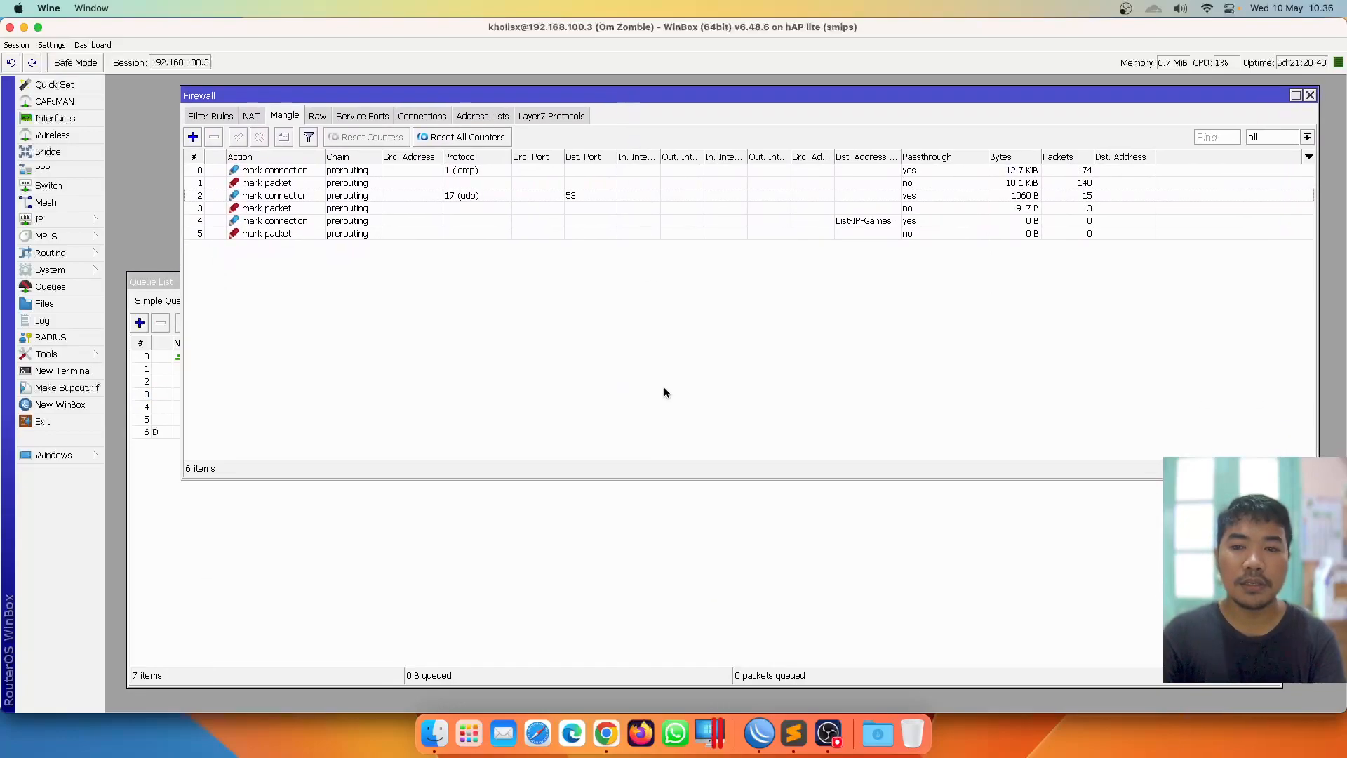
pyautogui.click(605, 493)
pyautogui.click(396, 395)
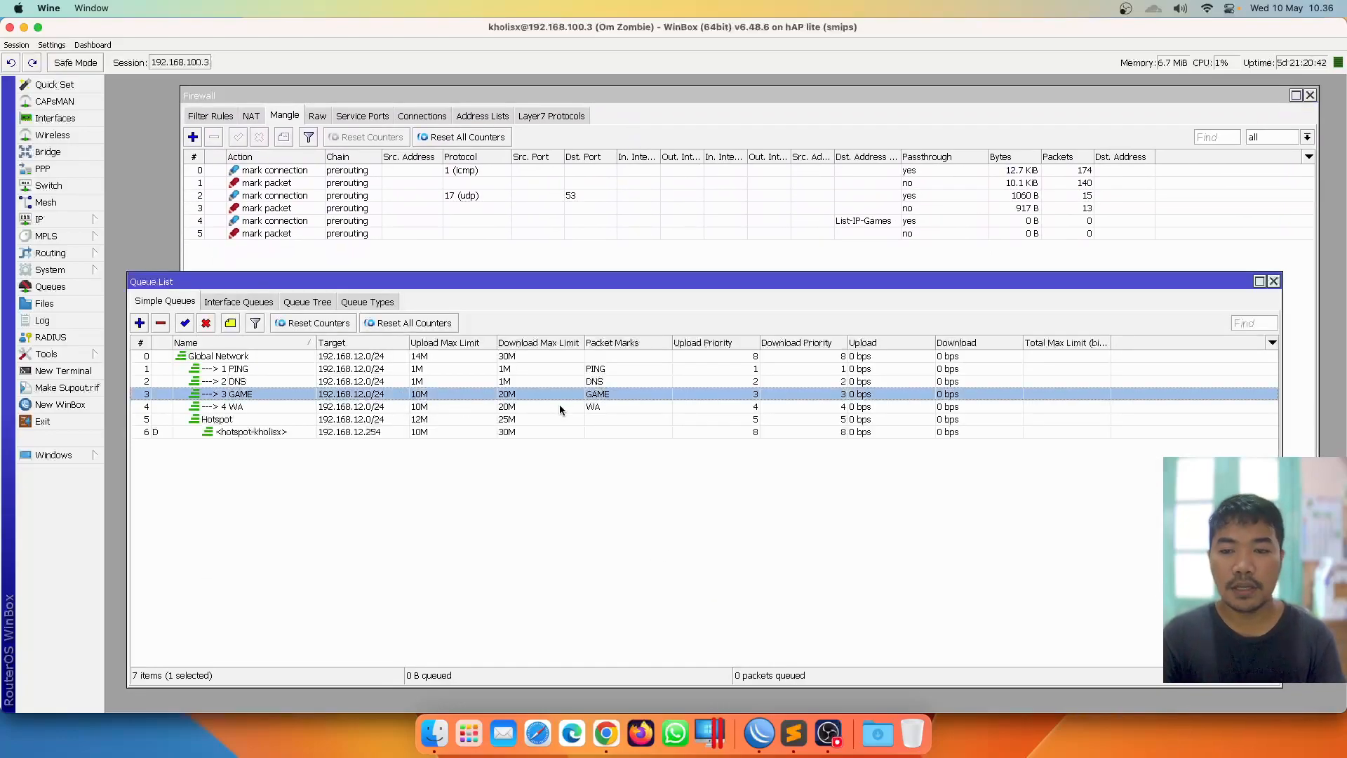
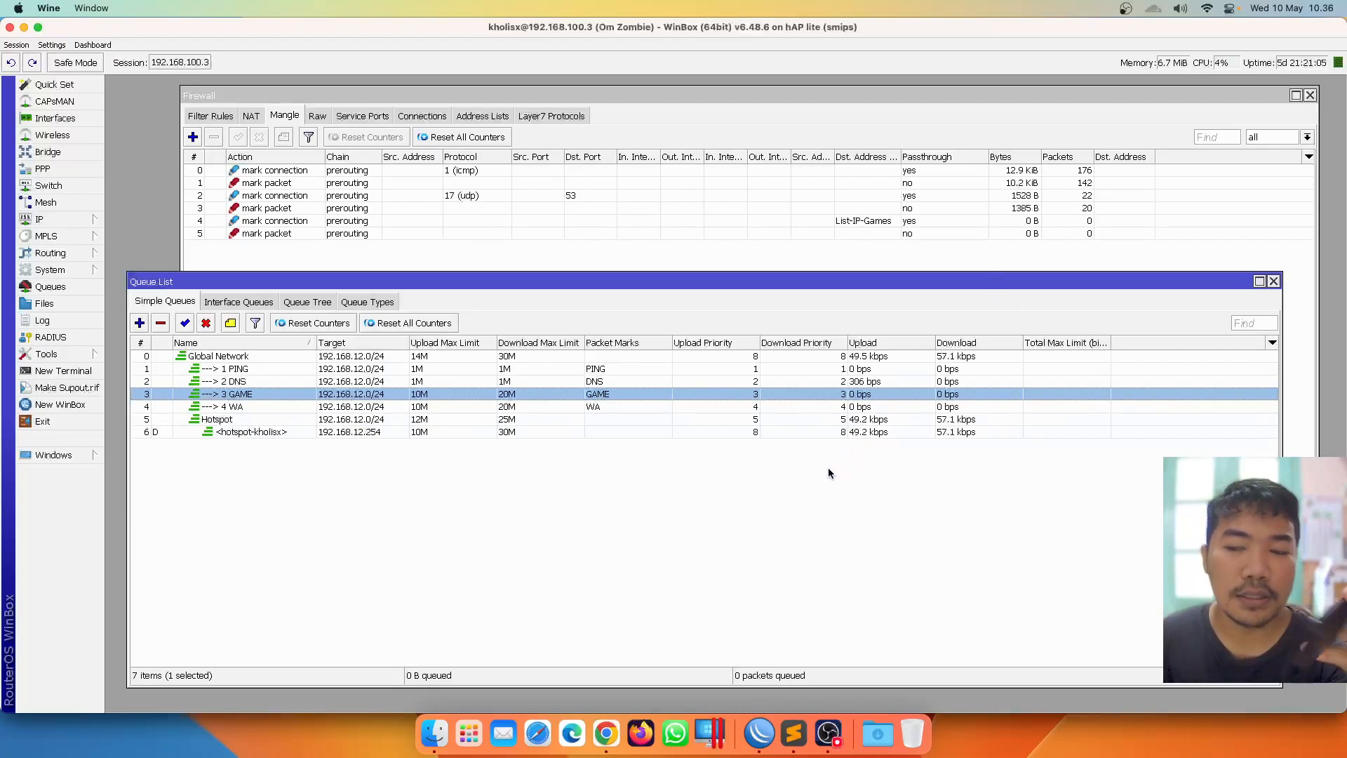
# Open the GAME simple queue's traffic graphs and watch its upload and download rates while the game runs
pyautogui.doubleClick(612, 394)
pyautogui.moveTo(656, 348); pyautogui.dragTo(836, 314)
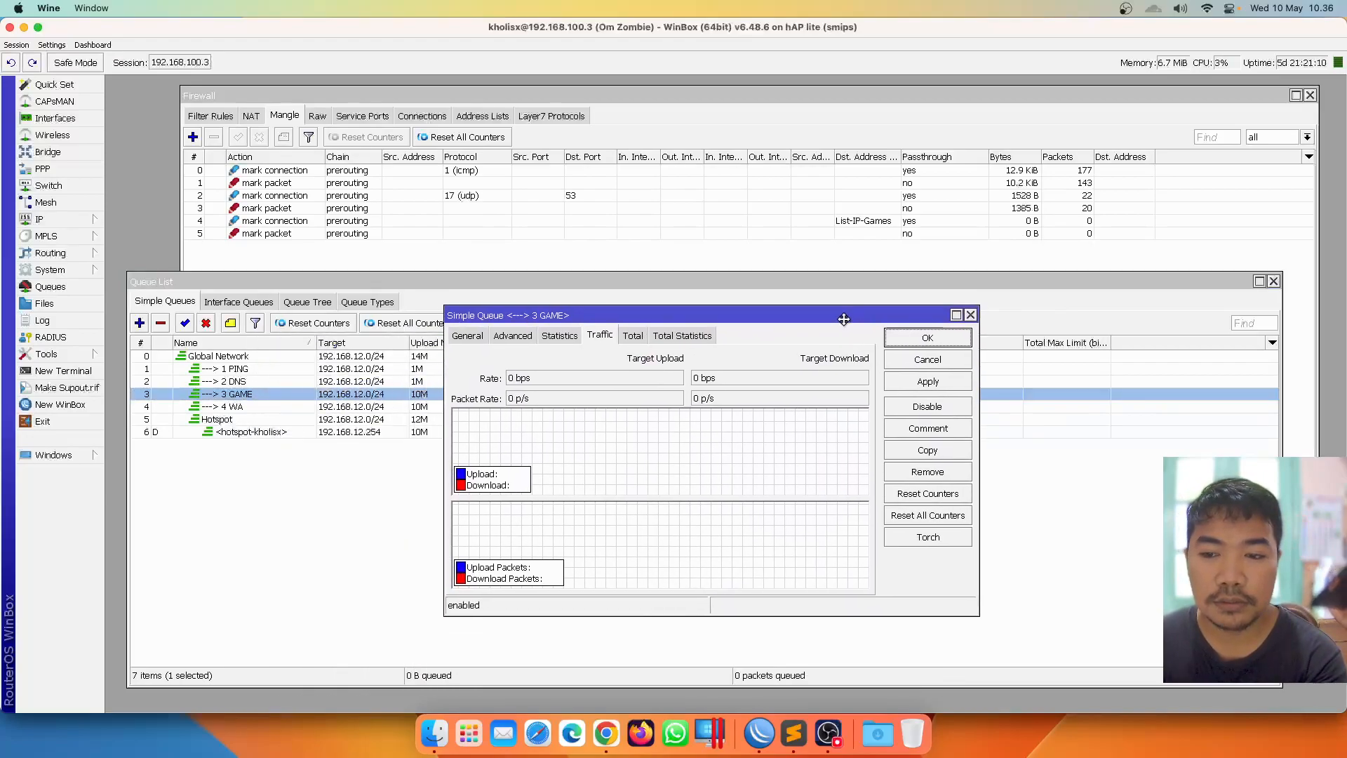
pyautogui.moveTo(747, 309); pyautogui.dragTo(599, 336)
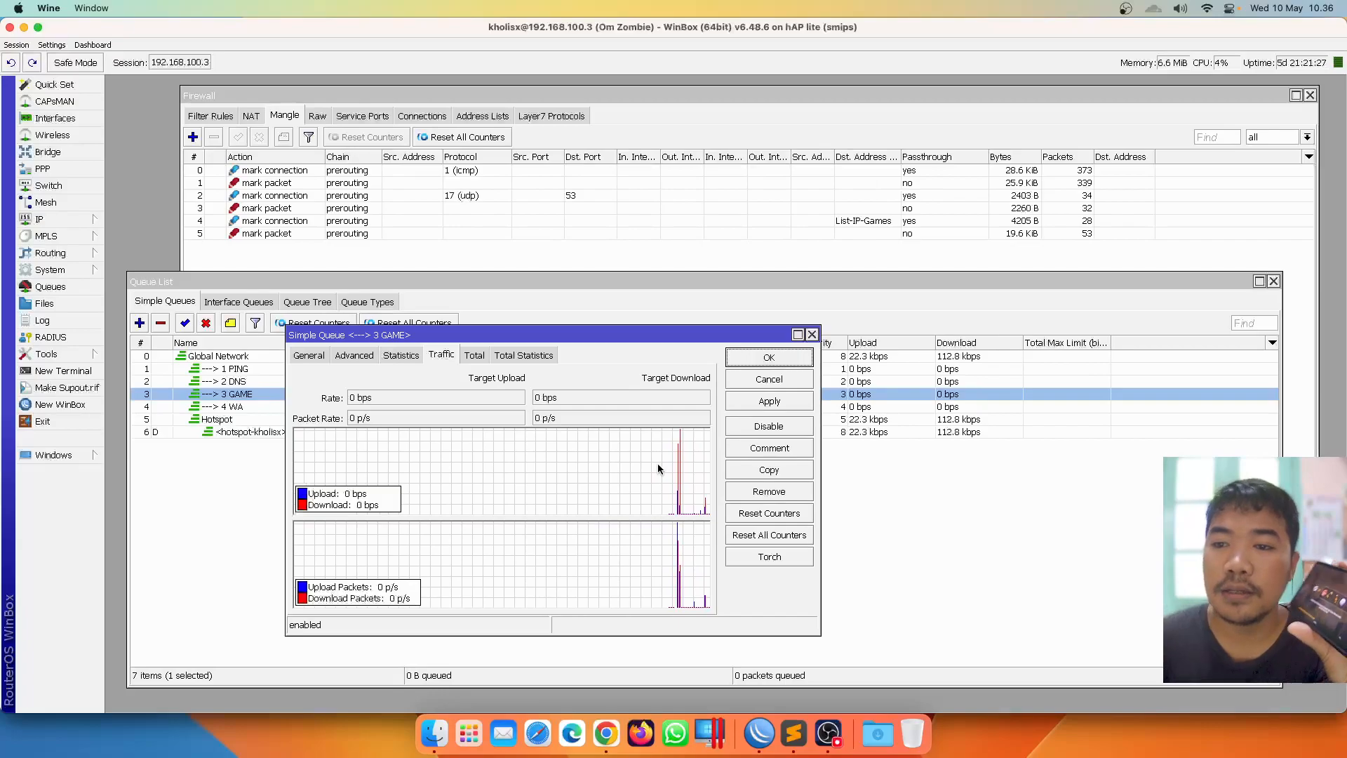
pyautogui.click(835, 741)
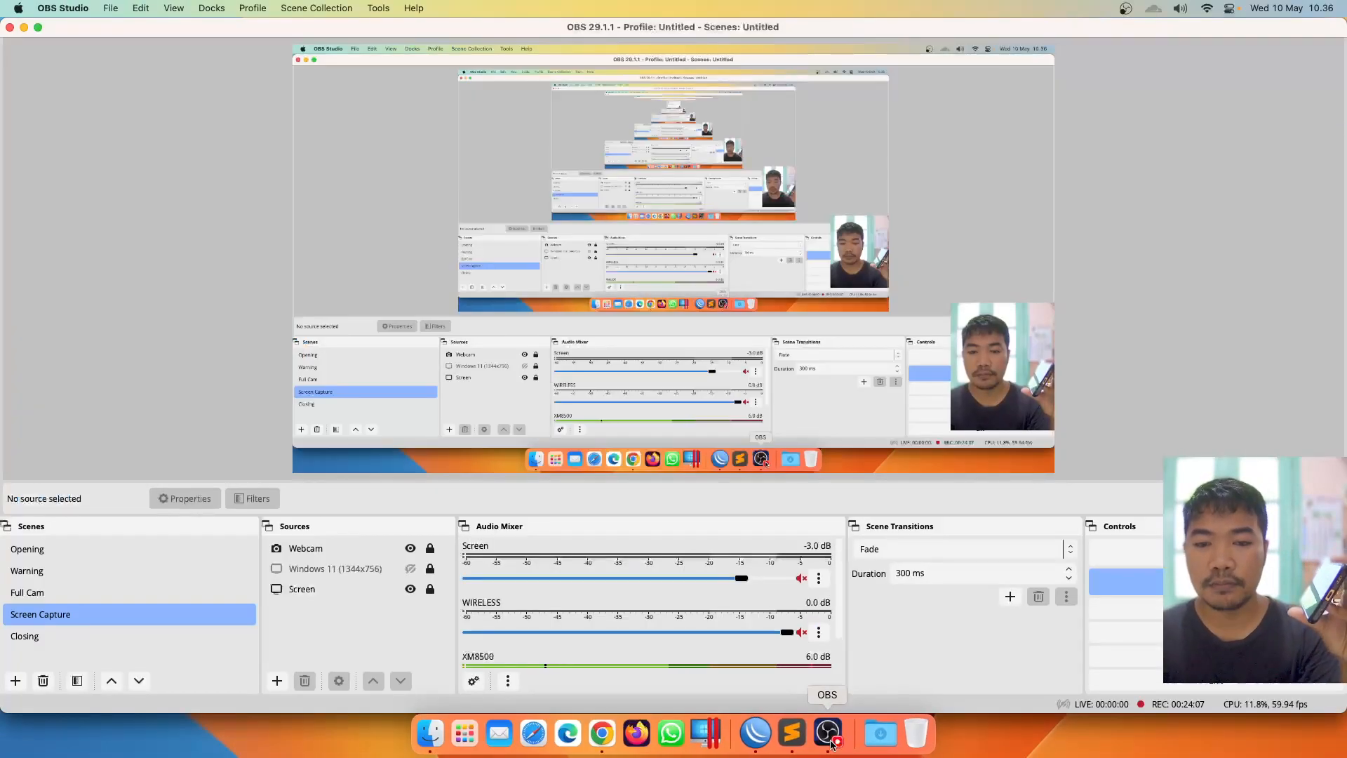
pyautogui.click(751, 743)
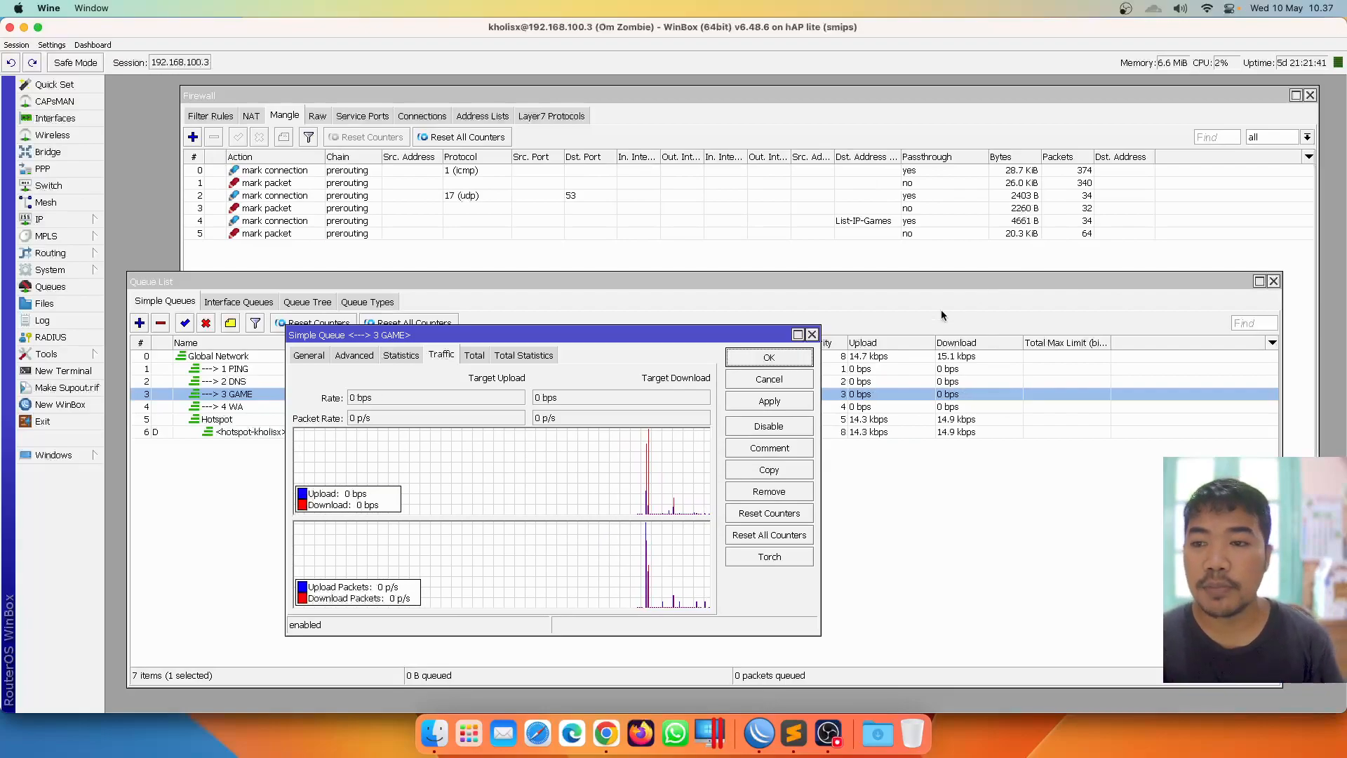
pyautogui.moveTo(511, 337); pyautogui.dragTo(485, 344)
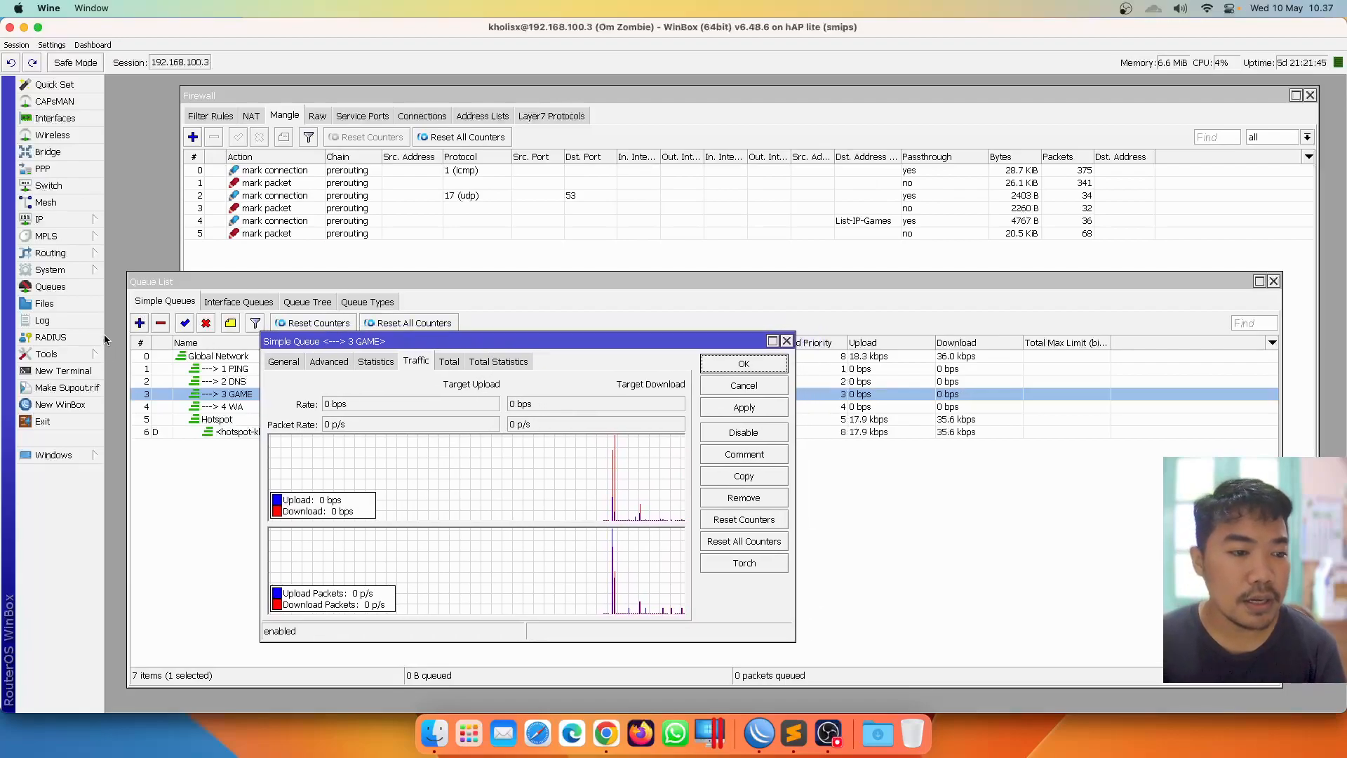
# Run Torch on the bridge-Hotspot interface for source address 192.168.12.254, placing its window clear of the GAME queue window
pyautogui.click(83, 356)
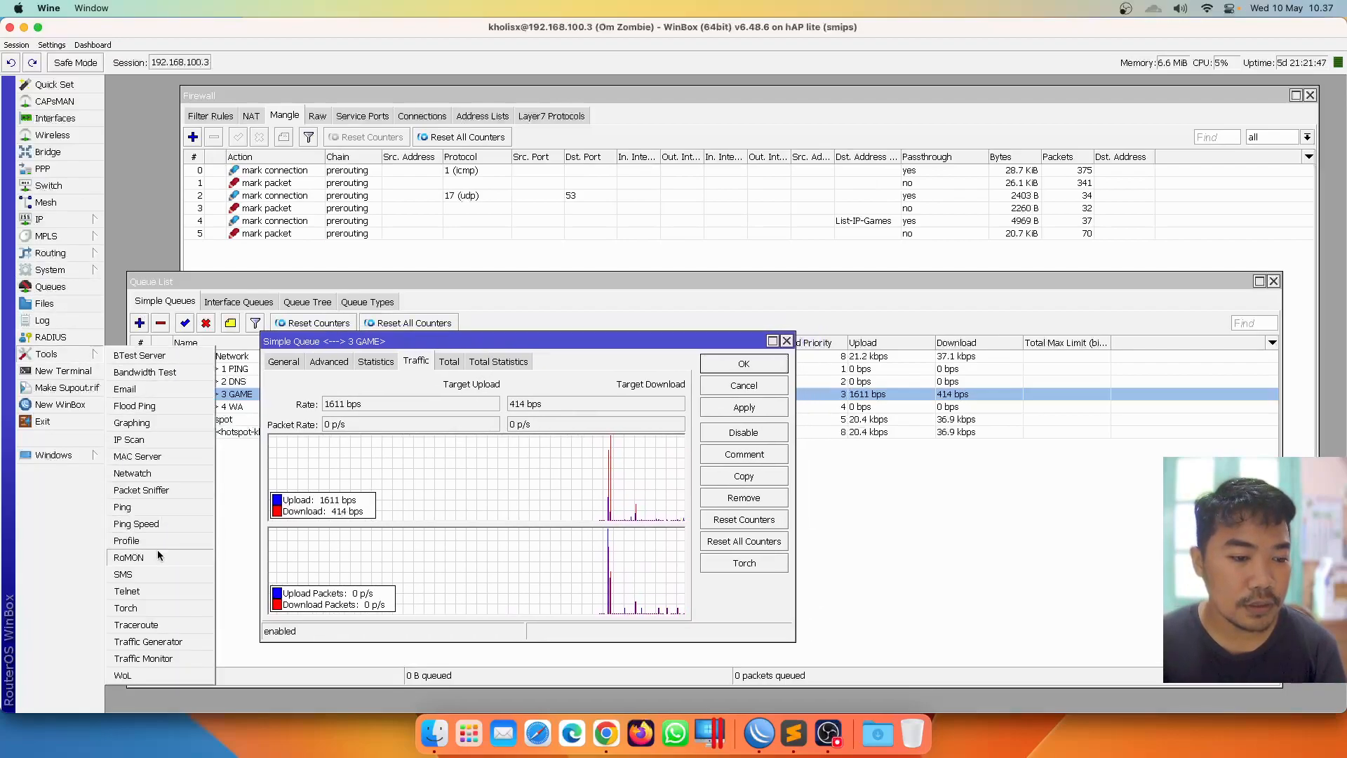
pyautogui.click(150, 607)
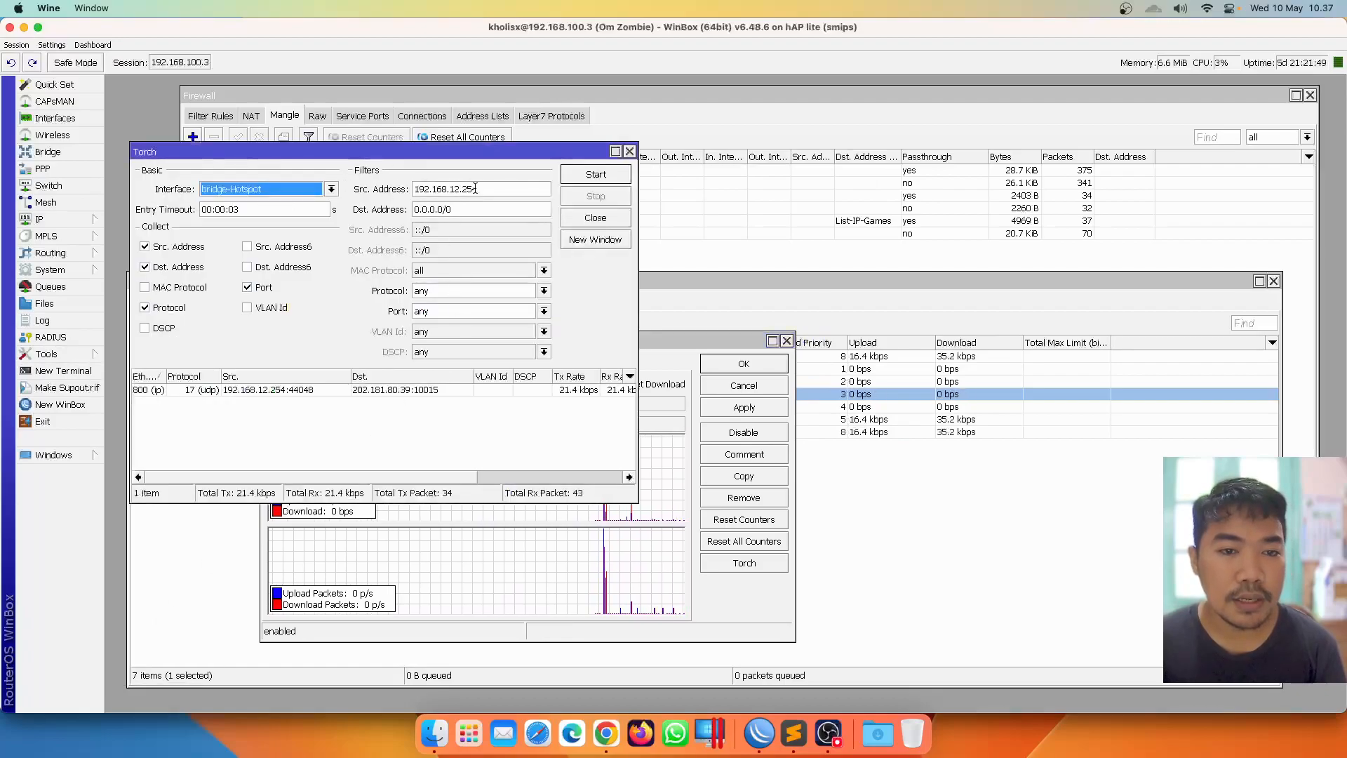
pyautogui.click(499, 190)
pyautogui.moveTo(492, 154); pyautogui.dragTo(794, 196)
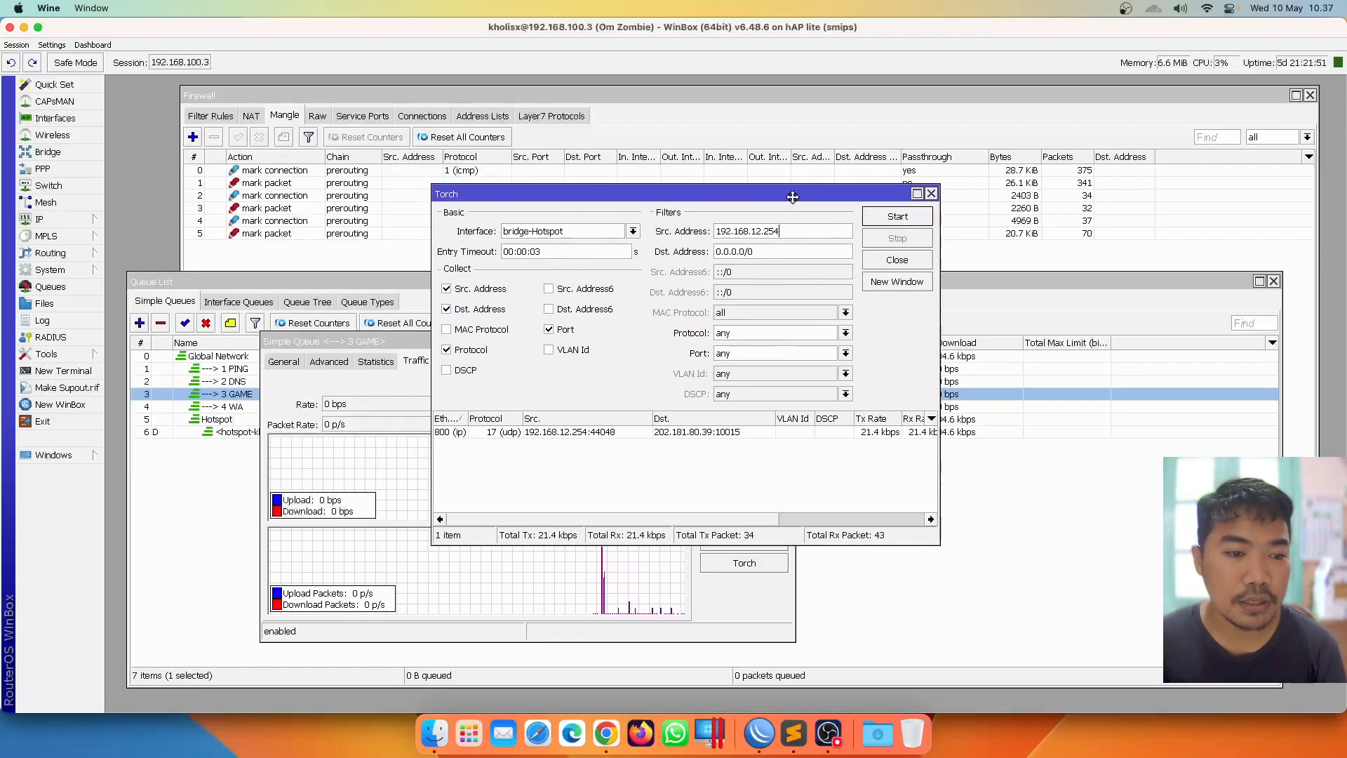
pyautogui.moveTo(402, 343); pyautogui.dragTo(316, 354)
pyautogui.click(279, 281)
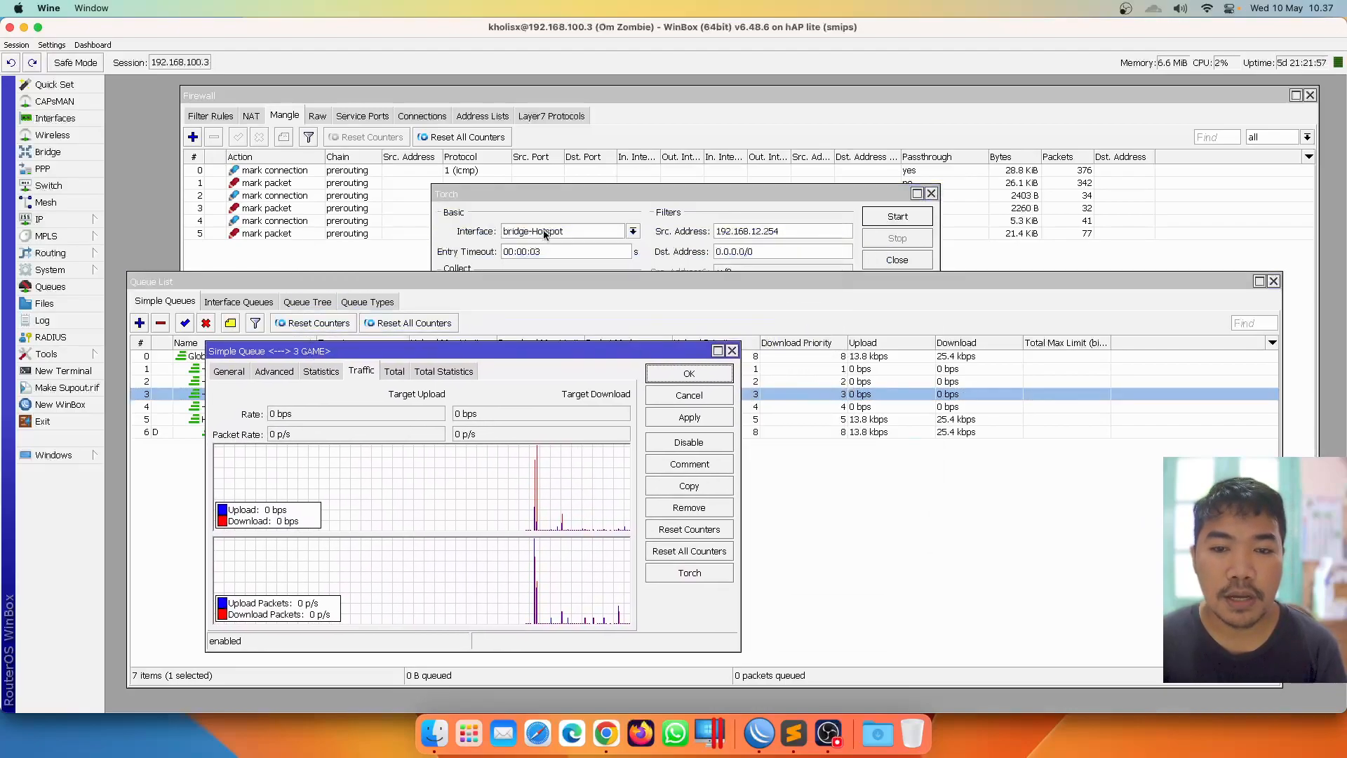
pyautogui.moveTo(573, 196); pyautogui.dragTo(601, 188)
pyautogui.click(847, 222)
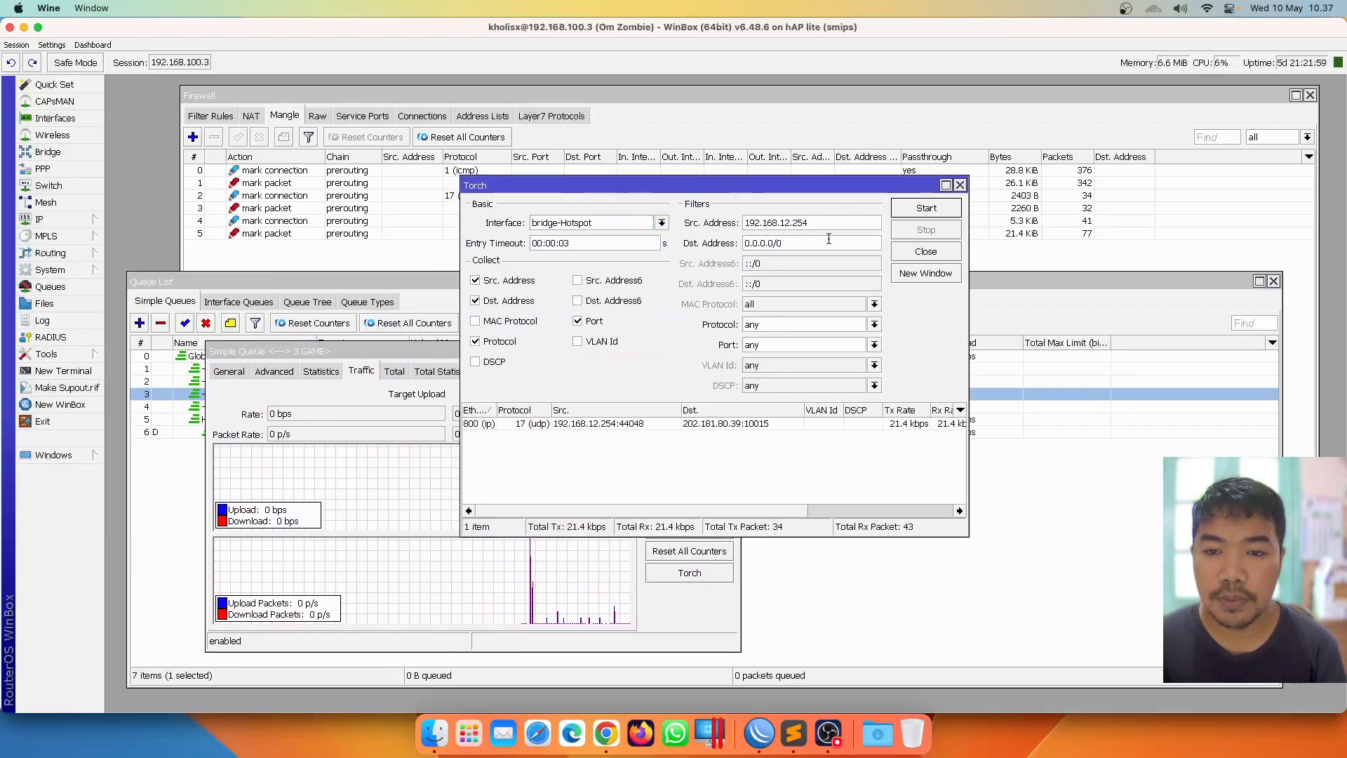
pyautogui.click(936, 210)
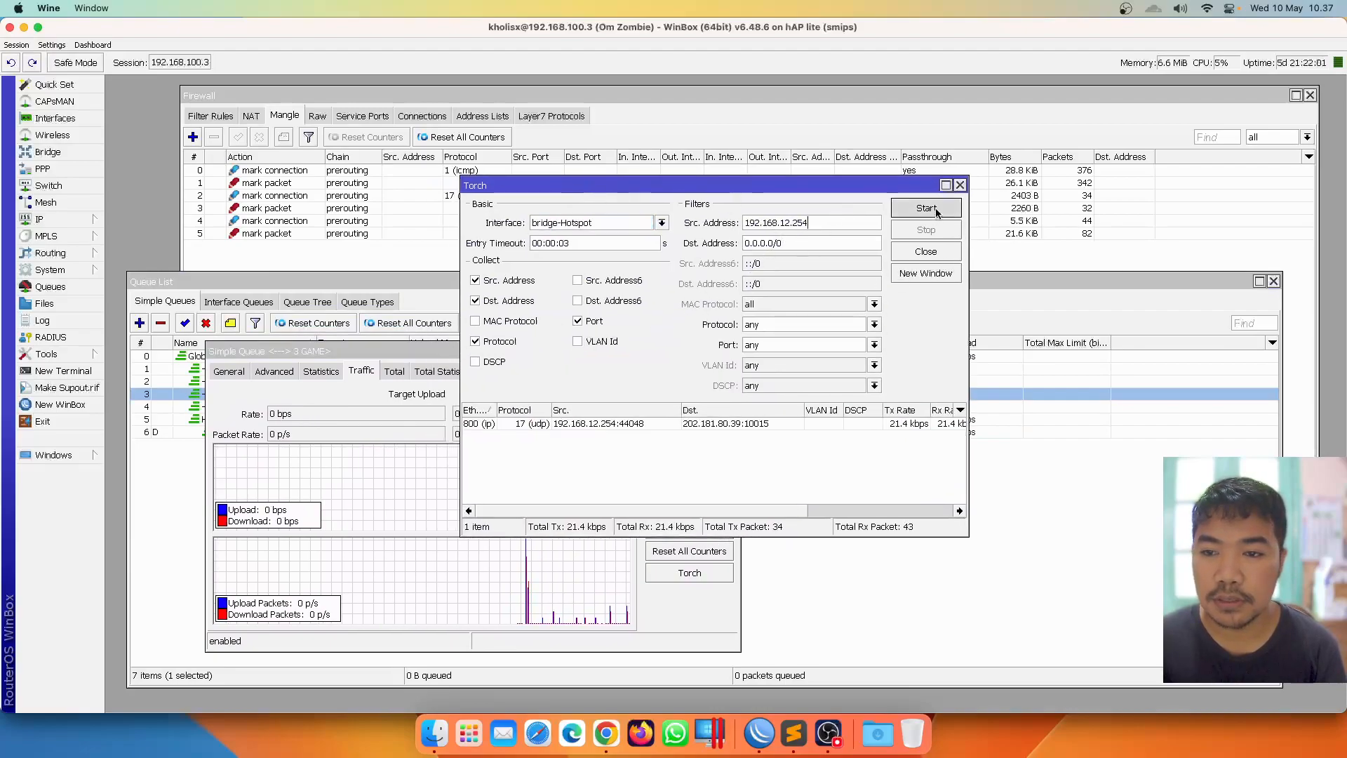
pyautogui.moveTo(866, 188); pyautogui.dragTo(741, 168)
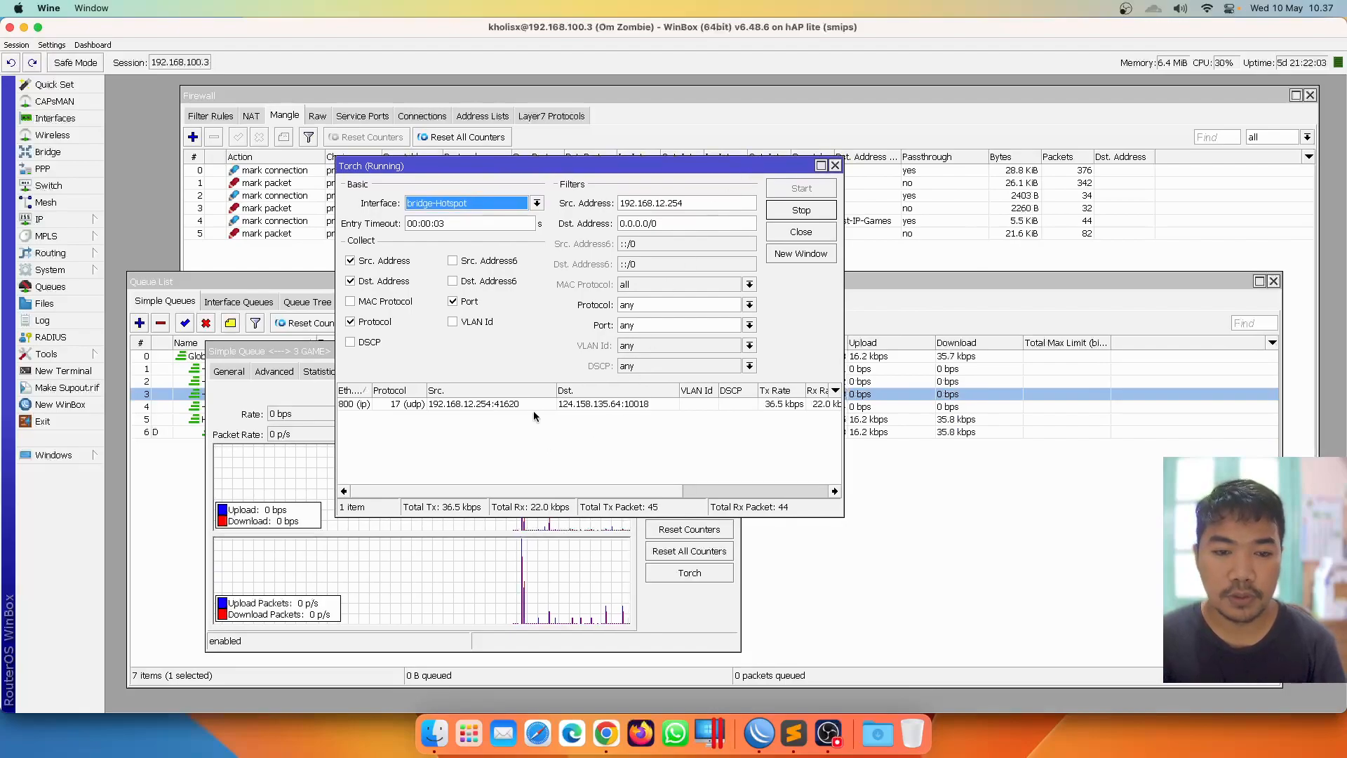
# Examine the destination addresses and ports of the game connections in Torch, and return to the simple queues
pyautogui.click(580, 403)
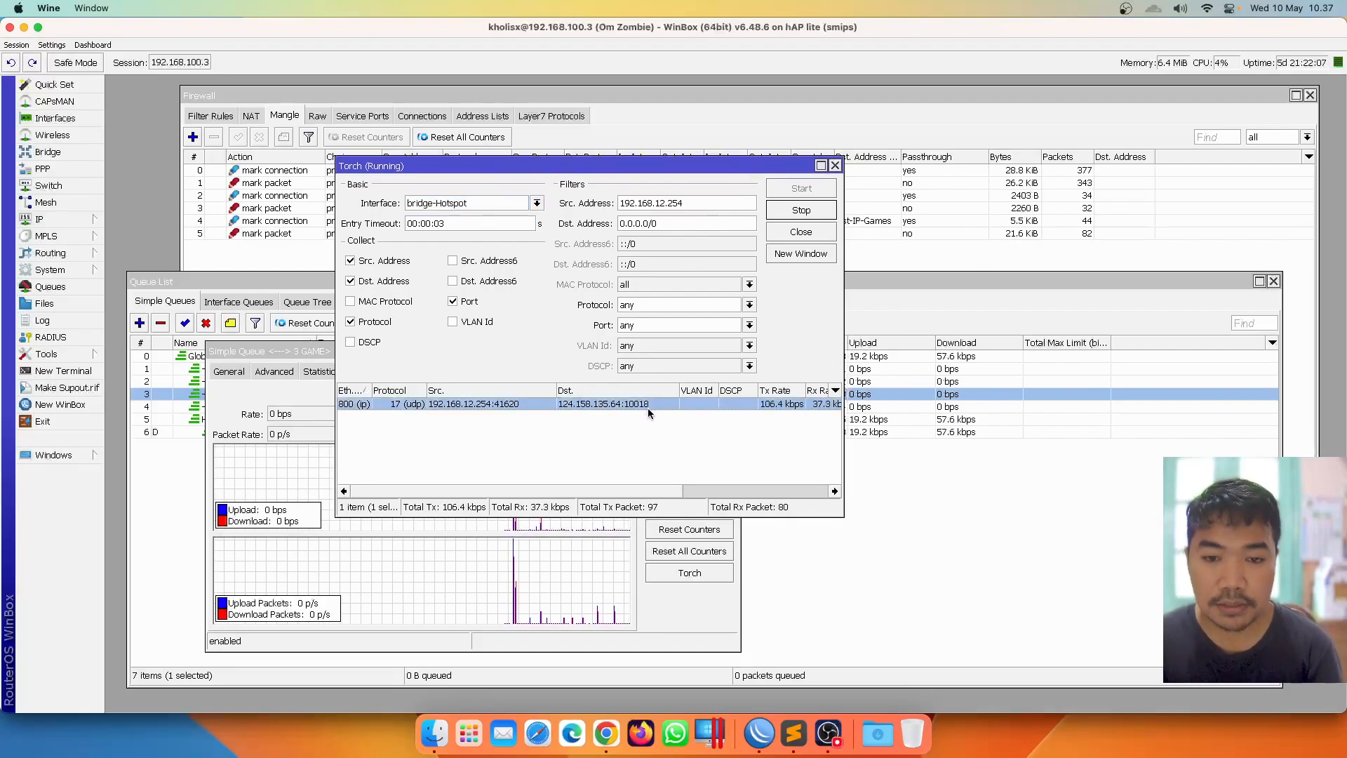
pyautogui.click(650, 425)
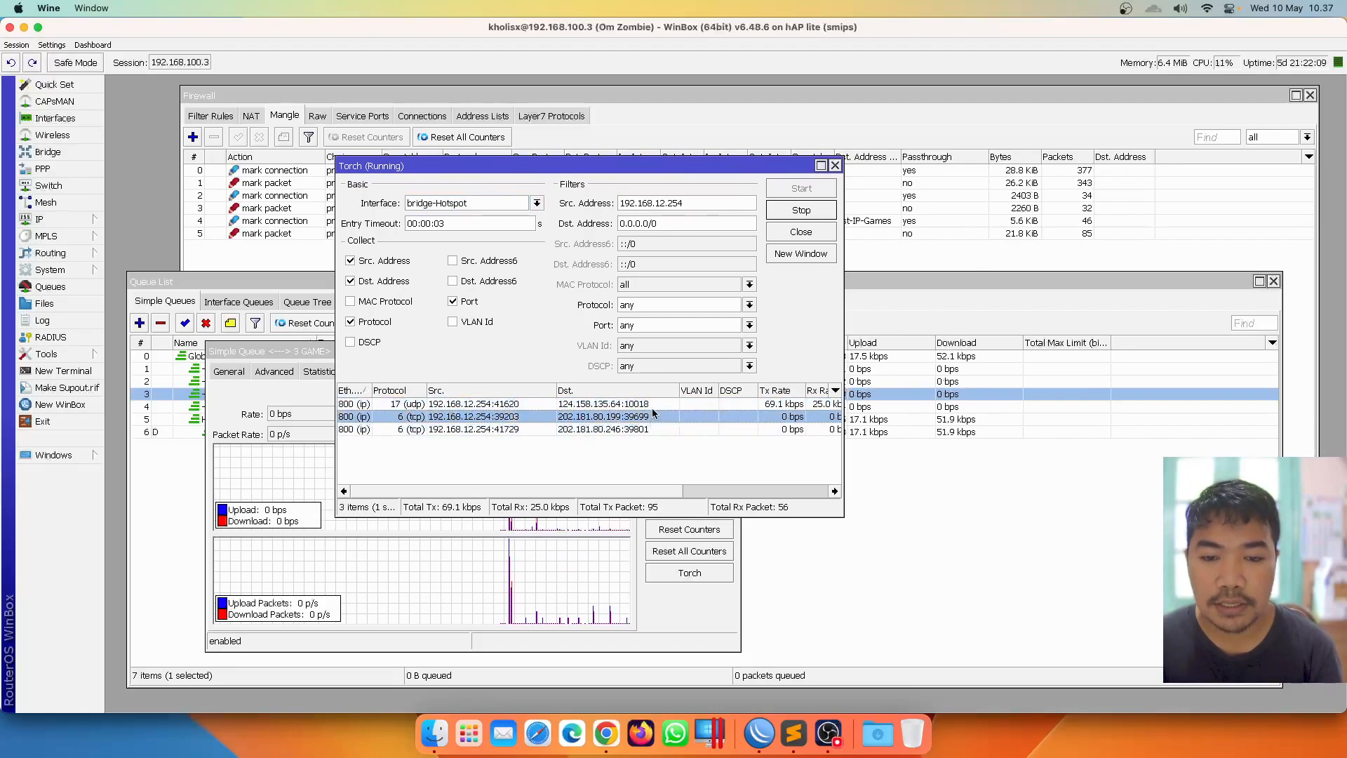
pyautogui.click(652, 405)
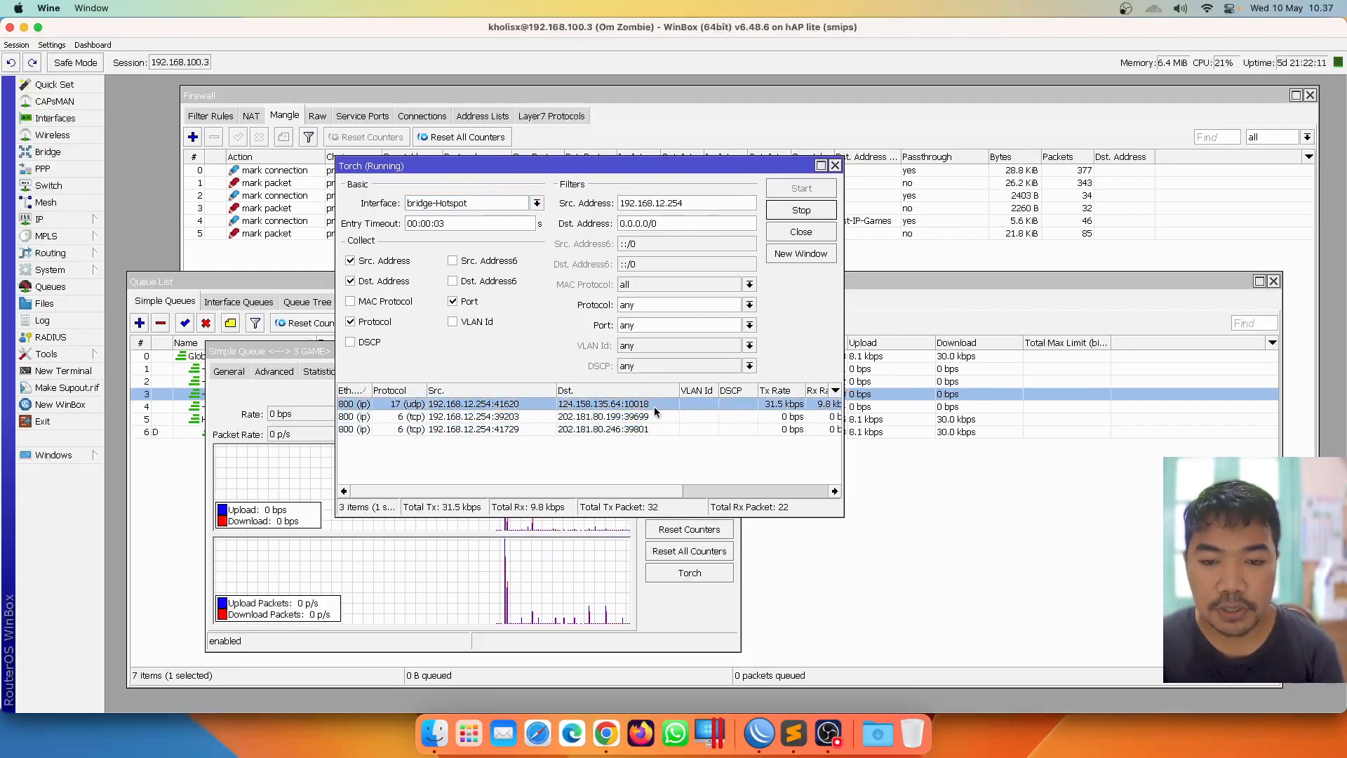
pyautogui.click(313, 282)
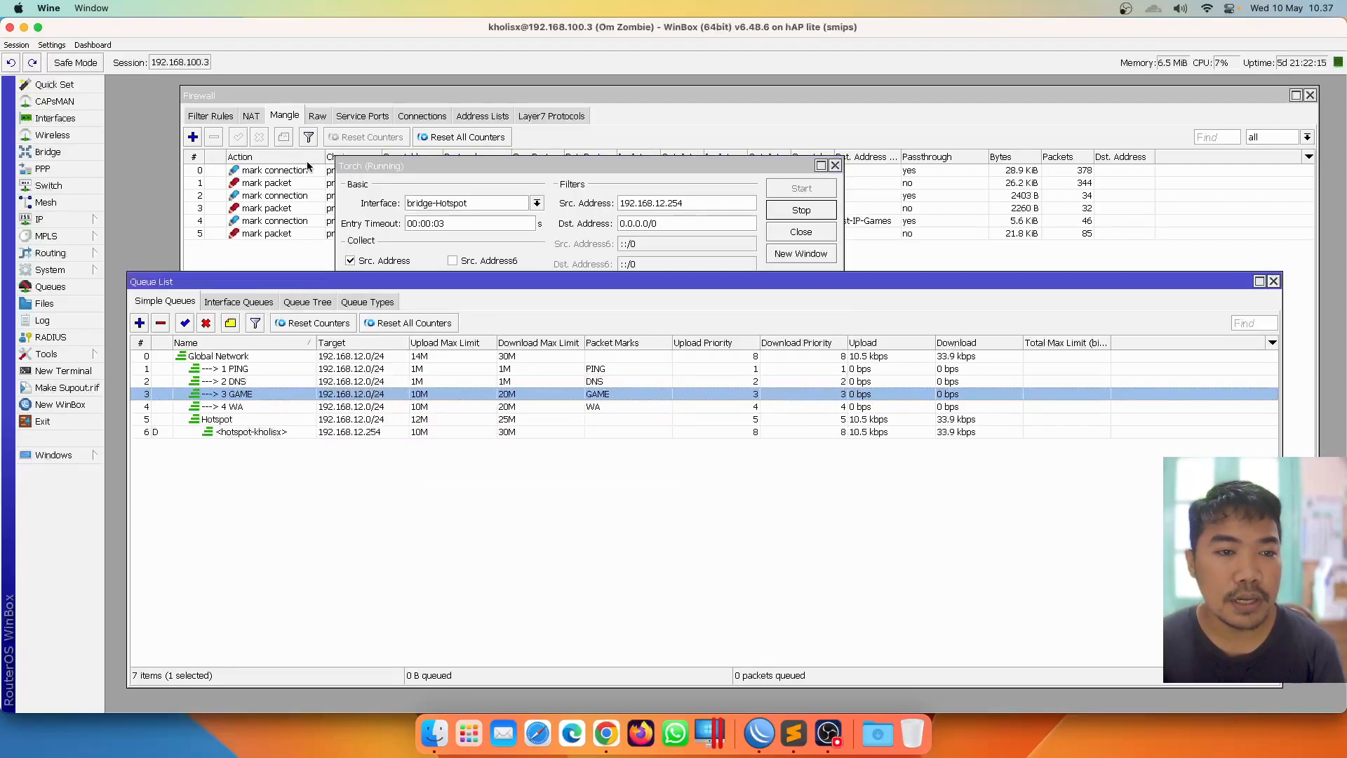
pyautogui.click(317, 116)
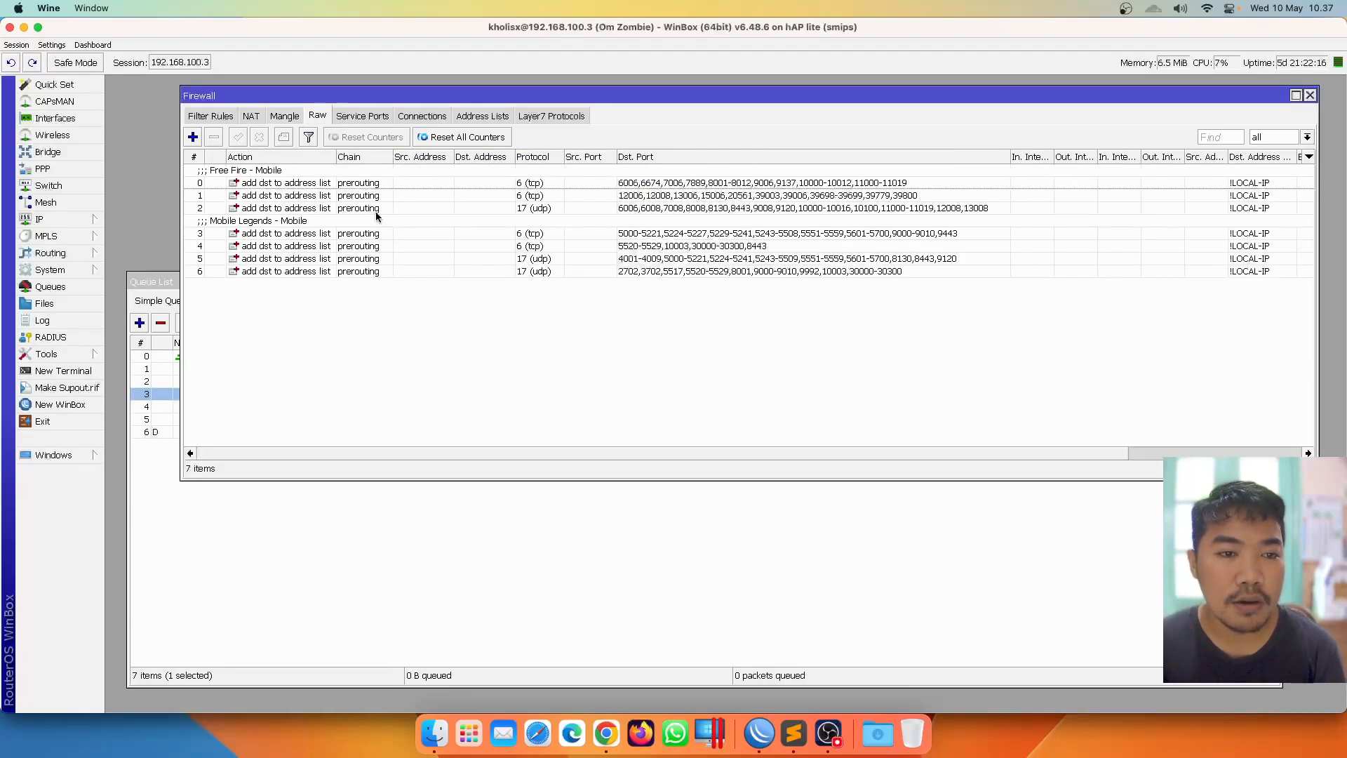
pyautogui.doubleClick(758, 209)
pyautogui.click(588, 211)
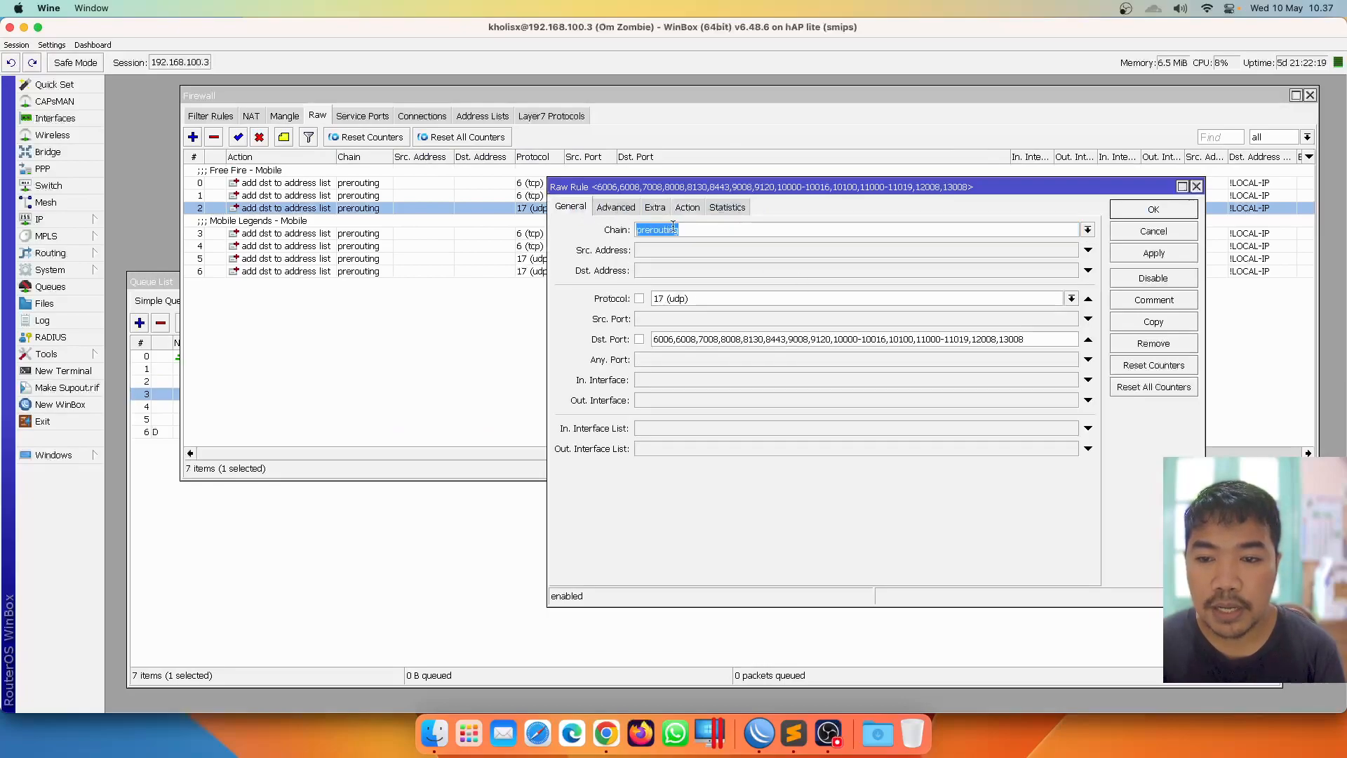
pyautogui.click(884, 341)
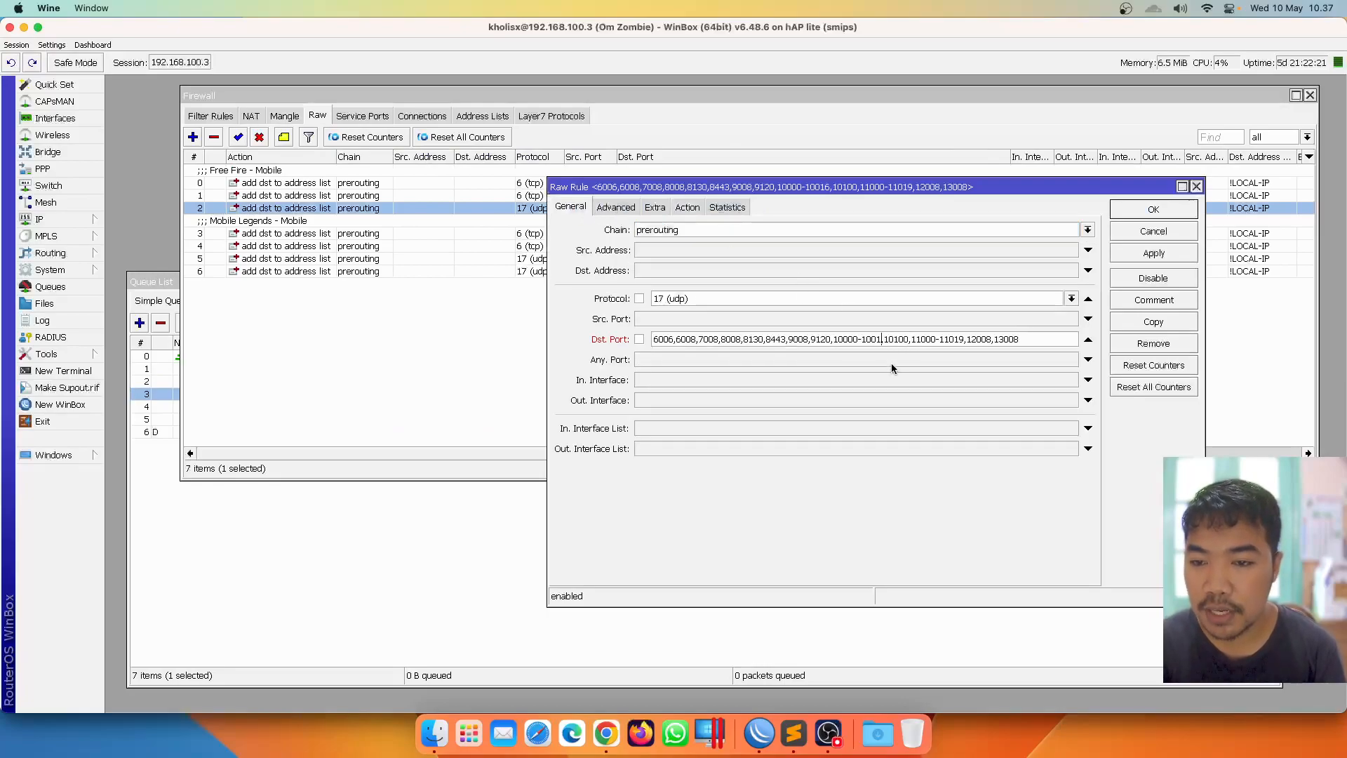
pyautogui.click(1153, 209)
pyautogui.click(766, 560)
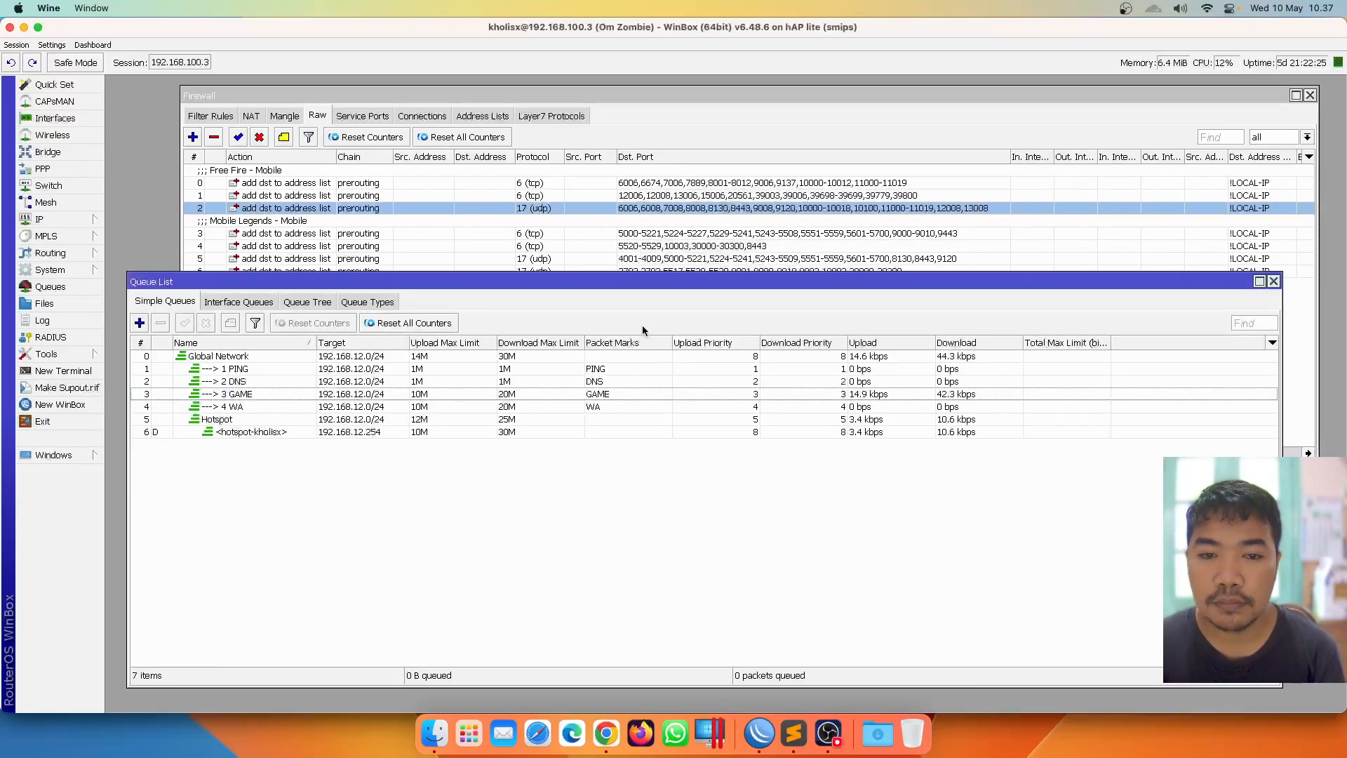
pyautogui.click(1310, 96)
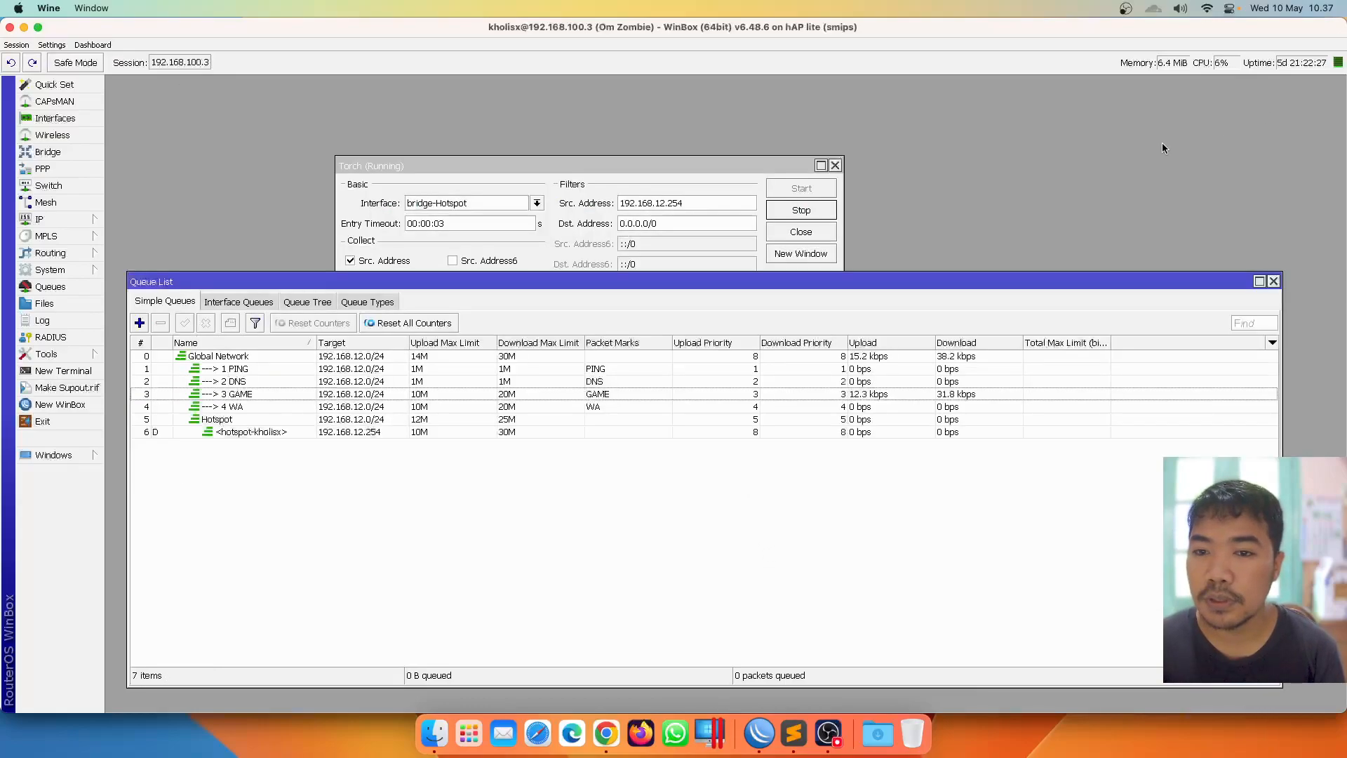
# Reopen the firewall's raw rules behind the Torch window and compare their ports with the destination ports in Torch
pyautogui.click(680, 181)
pyautogui.moveTo(706, 167); pyautogui.dragTo(630, 193)
pyautogui.click(41, 219)
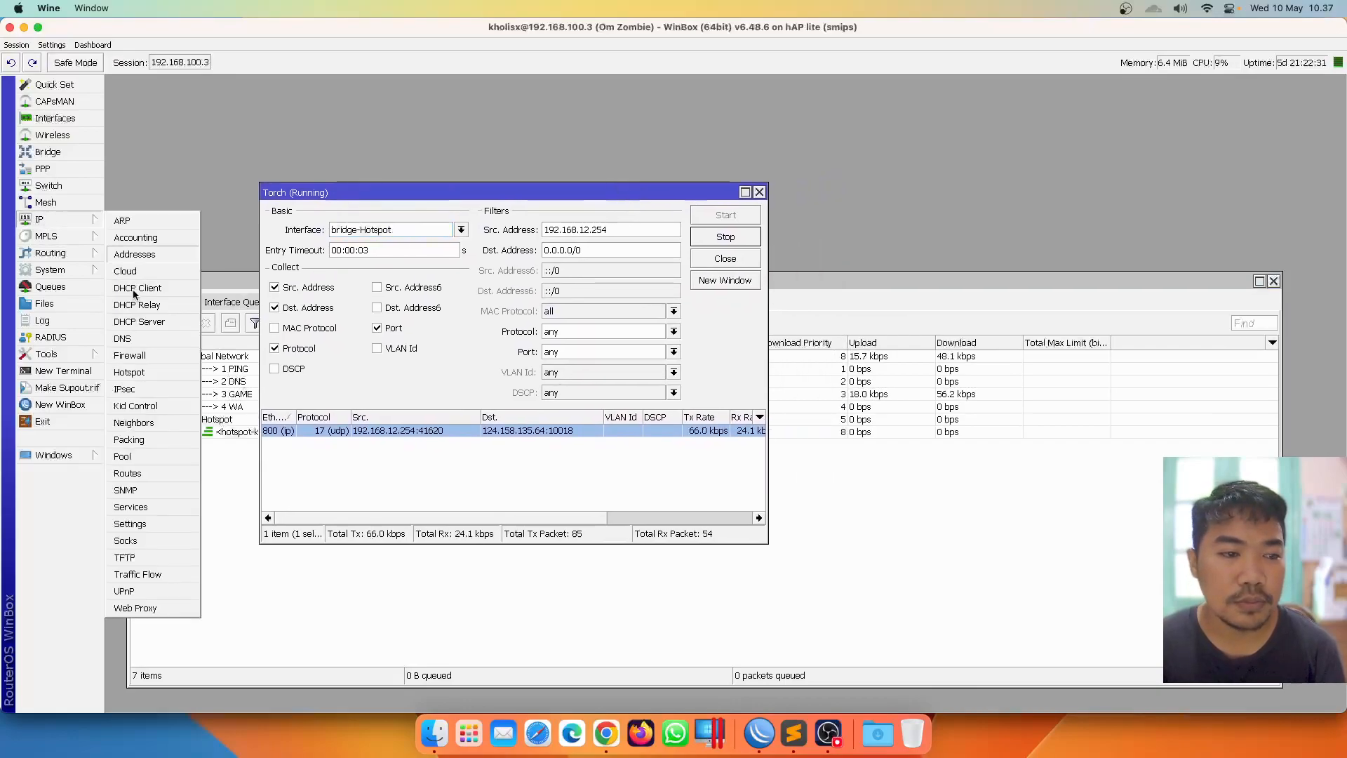
pyautogui.click(154, 355)
pyautogui.click(666, 521)
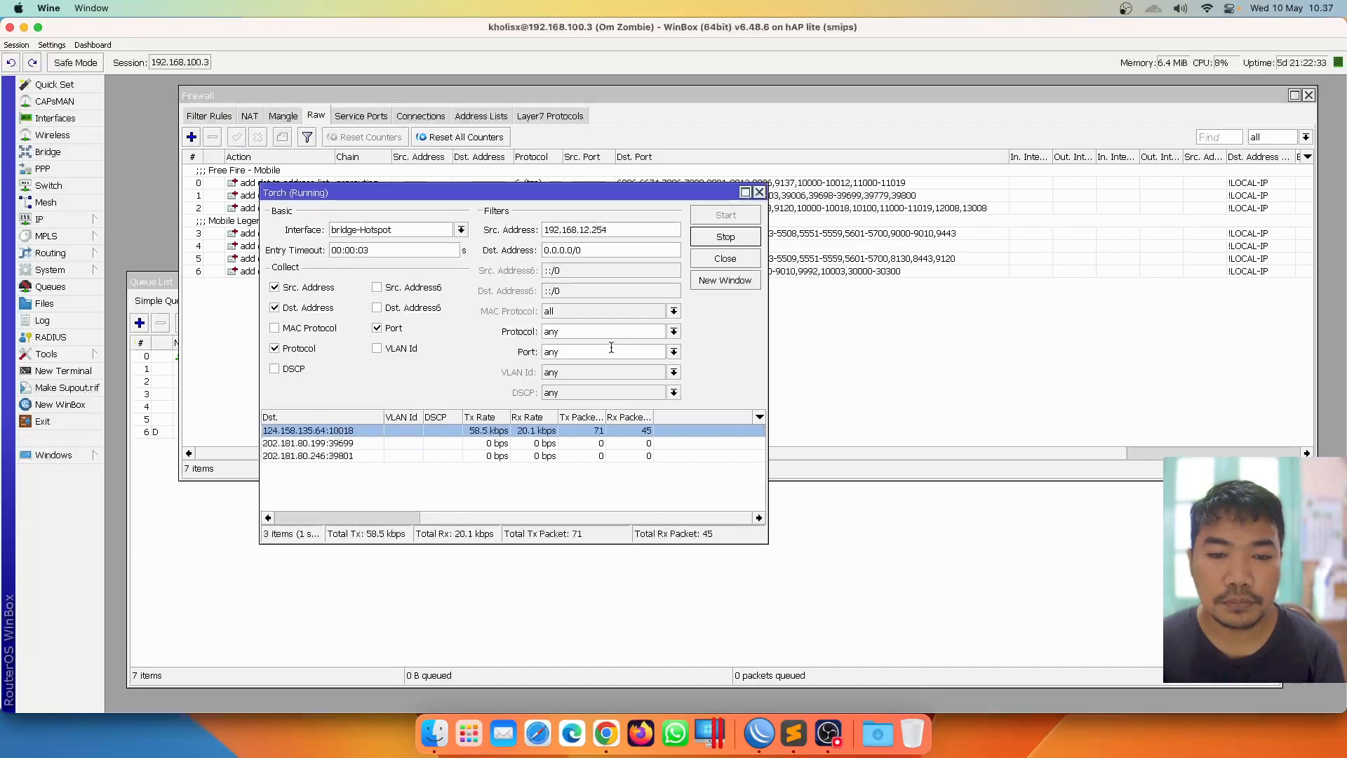
# Examine the game connections' source and destination columns in Torch alongside the firewall's mangle rule counters
pyautogui.moveTo(581, 516); pyautogui.dragTo(377, 516)
pyautogui.moveTo(600, 206); pyautogui.dragTo(623, 262)
pyautogui.click(287, 117)
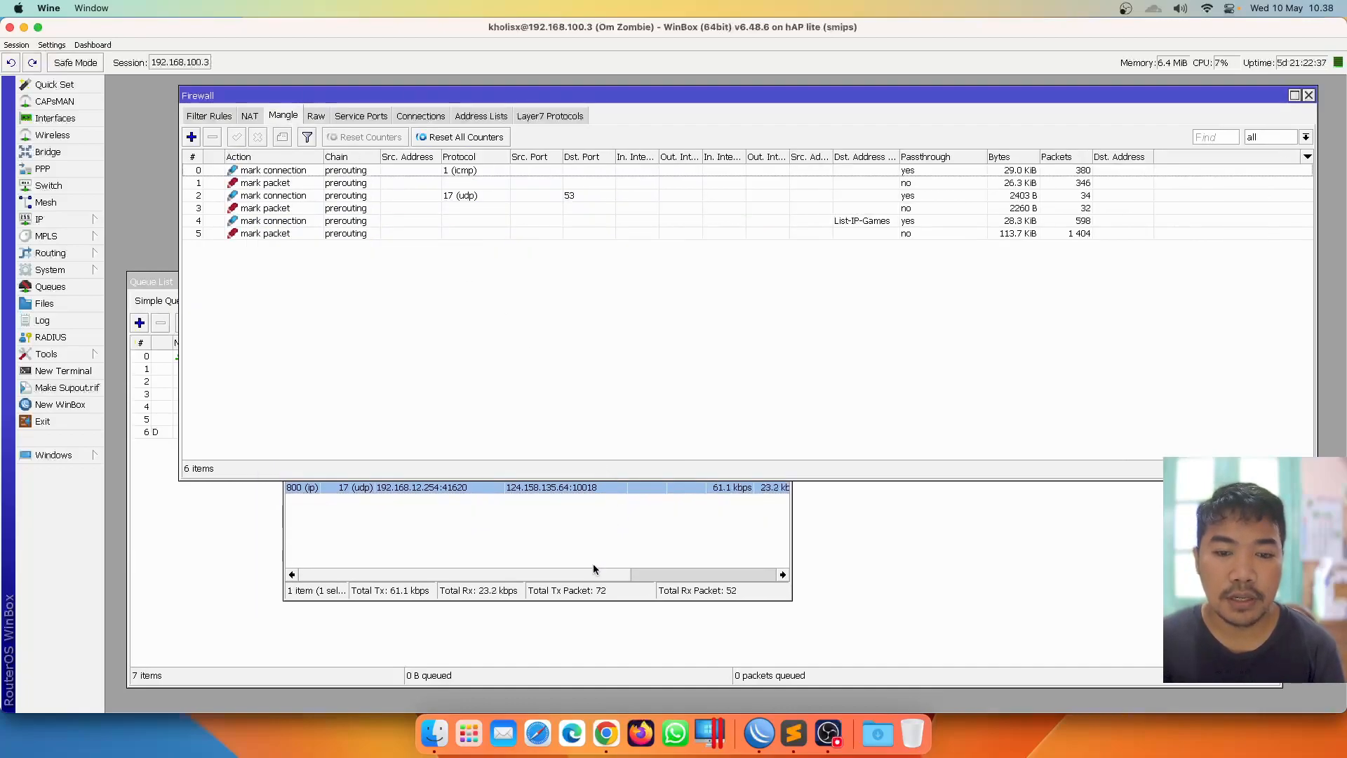
pyautogui.click(598, 559)
pyautogui.click(270, 518)
pyautogui.click(537, 271)
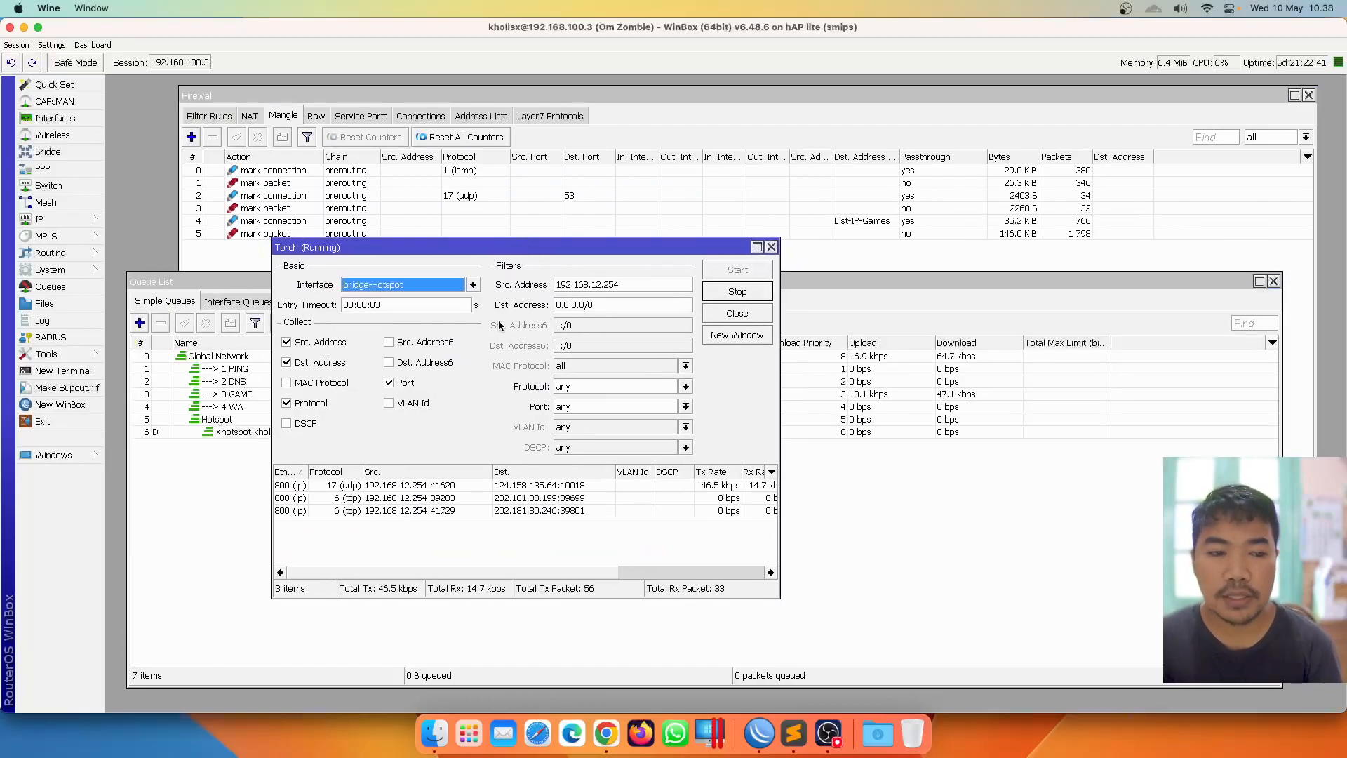
# Compare the GAME simple queue's live traffic with the Torch connections, moving the Torch window aside
pyautogui.click(943, 397)
pyautogui.moveTo(507, 254); pyautogui.dragTo(521, 246)
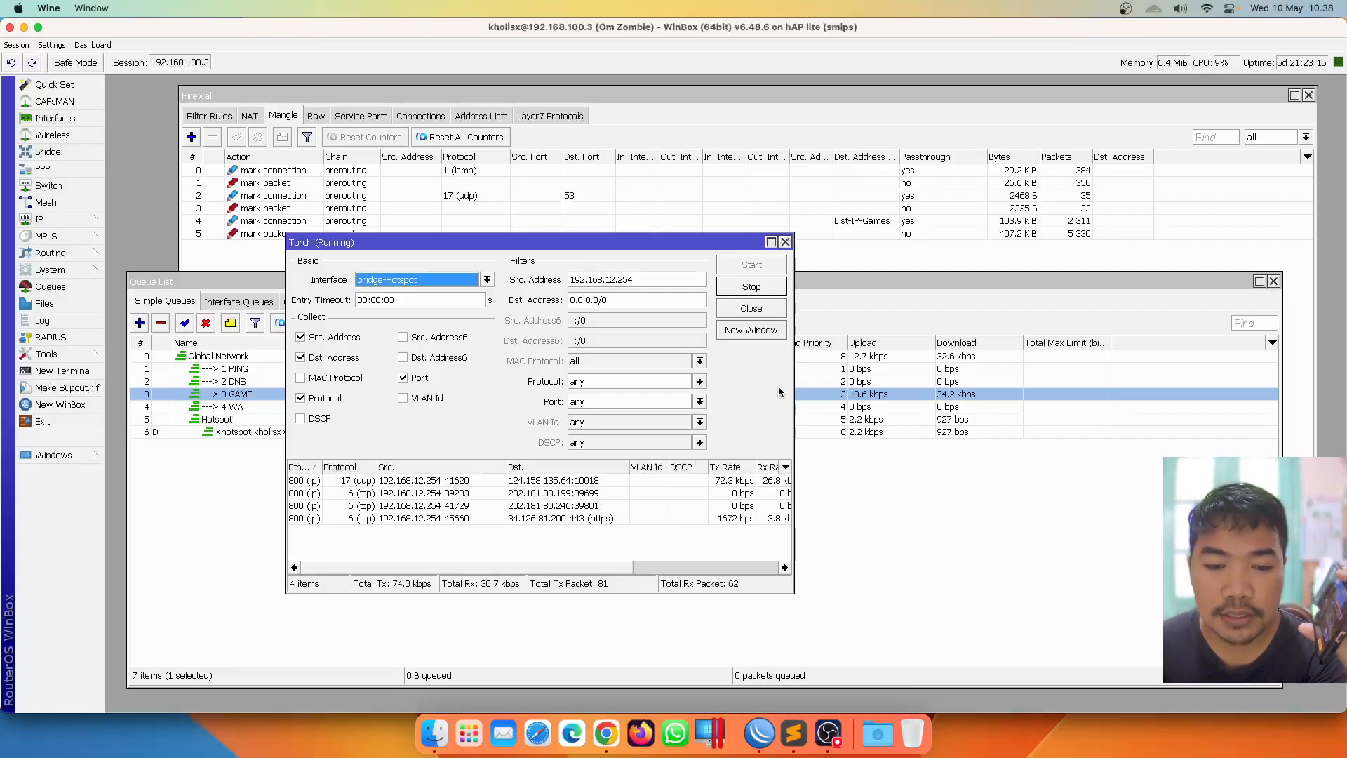
pyautogui.click(861, 281)
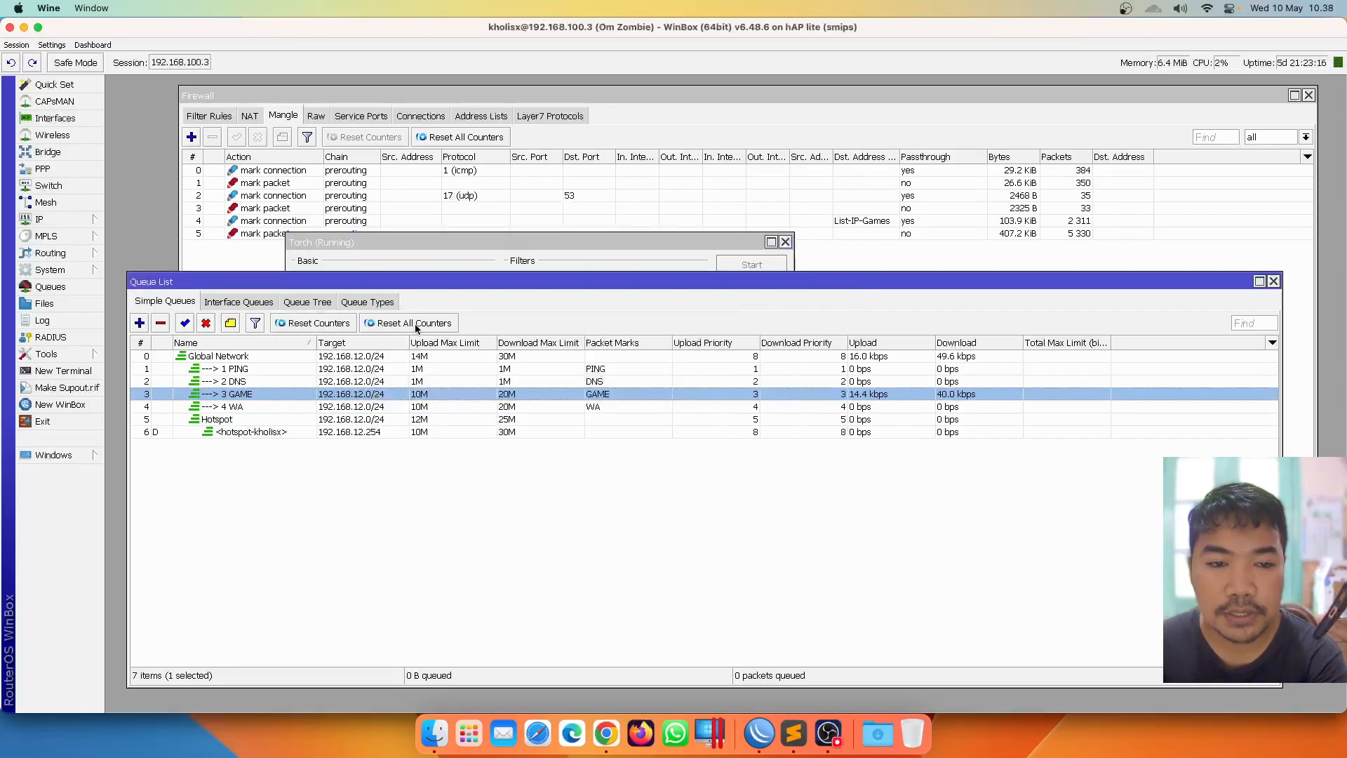
pyautogui.click(395, 243)
pyautogui.moveTo(342, 241); pyautogui.dragTo(203, 240)
pyautogui.click(294, 137)
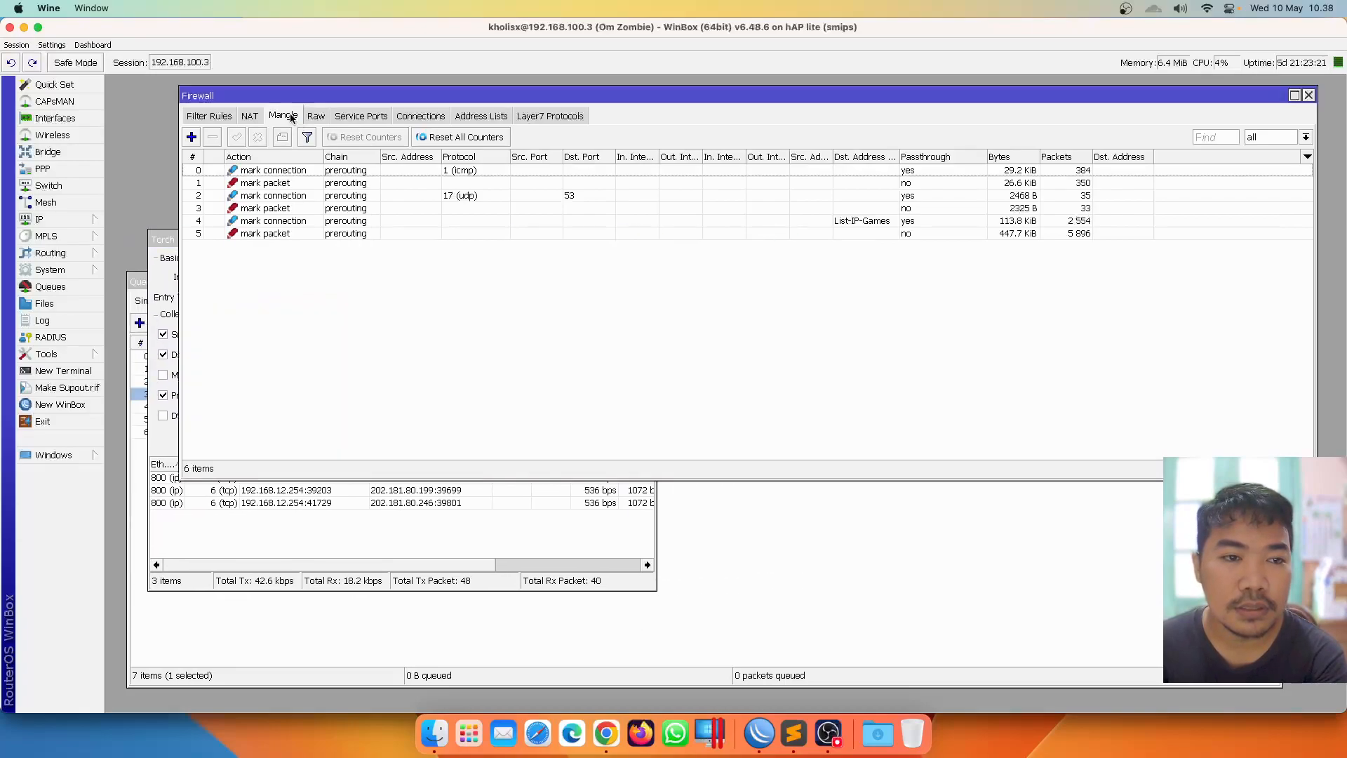
pyautogui.click(319, 116)
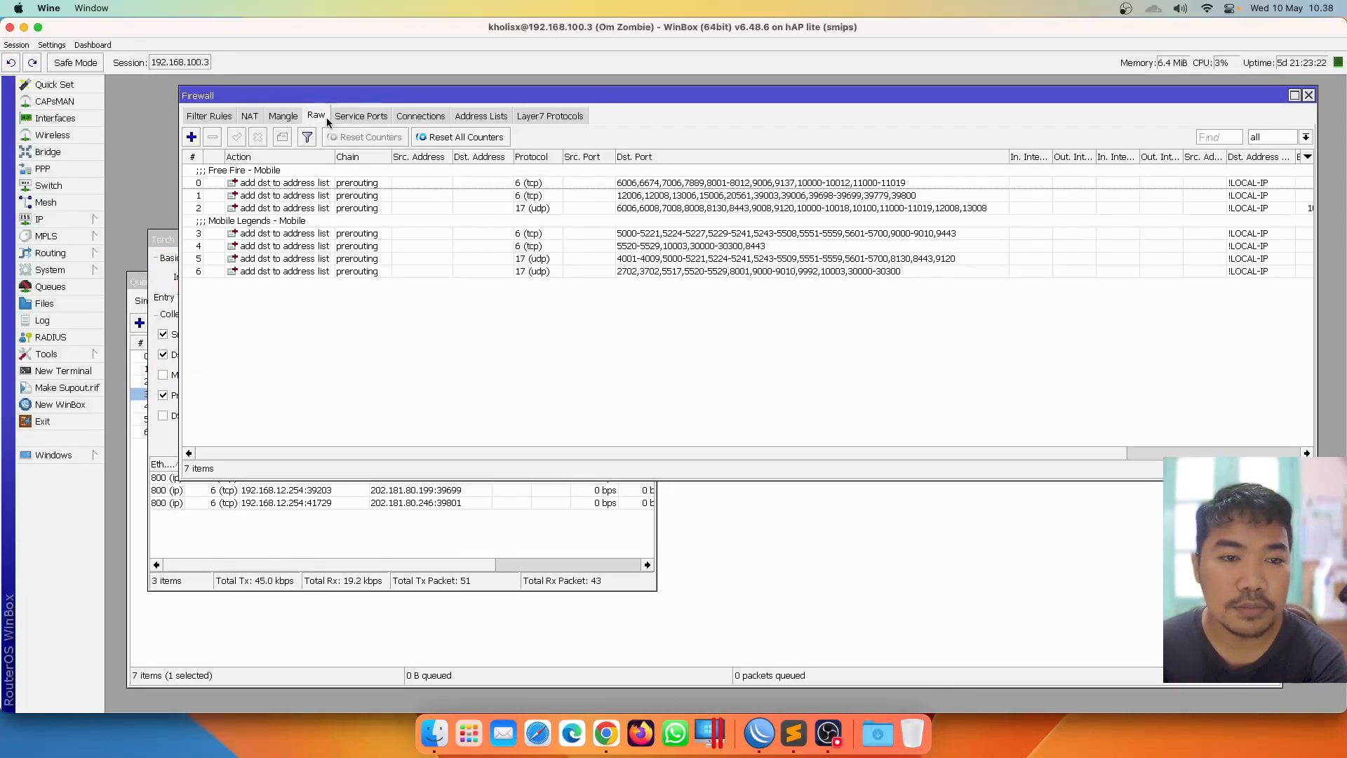
pyautogui.click(776, 197)
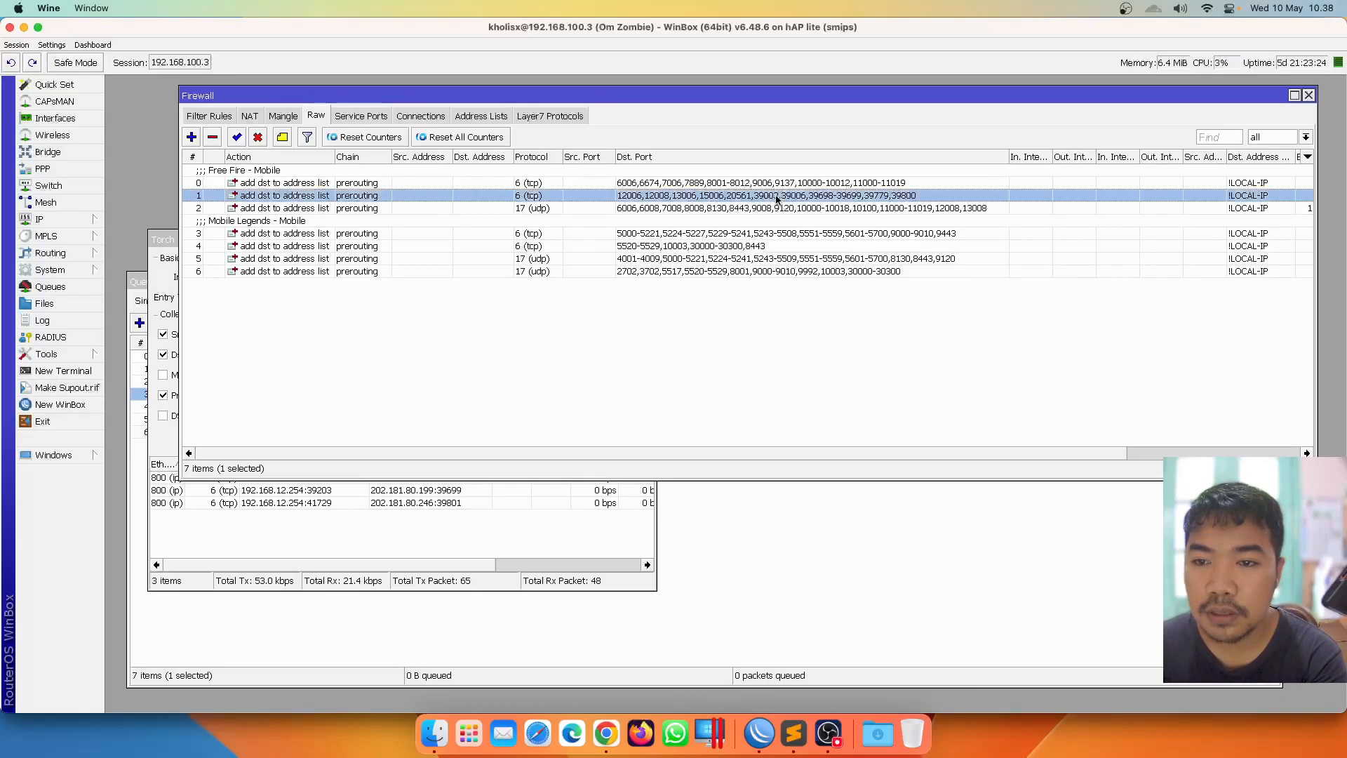
pyautogui.doubleClick(921, 199)
pyautogui.click(1000, 340)
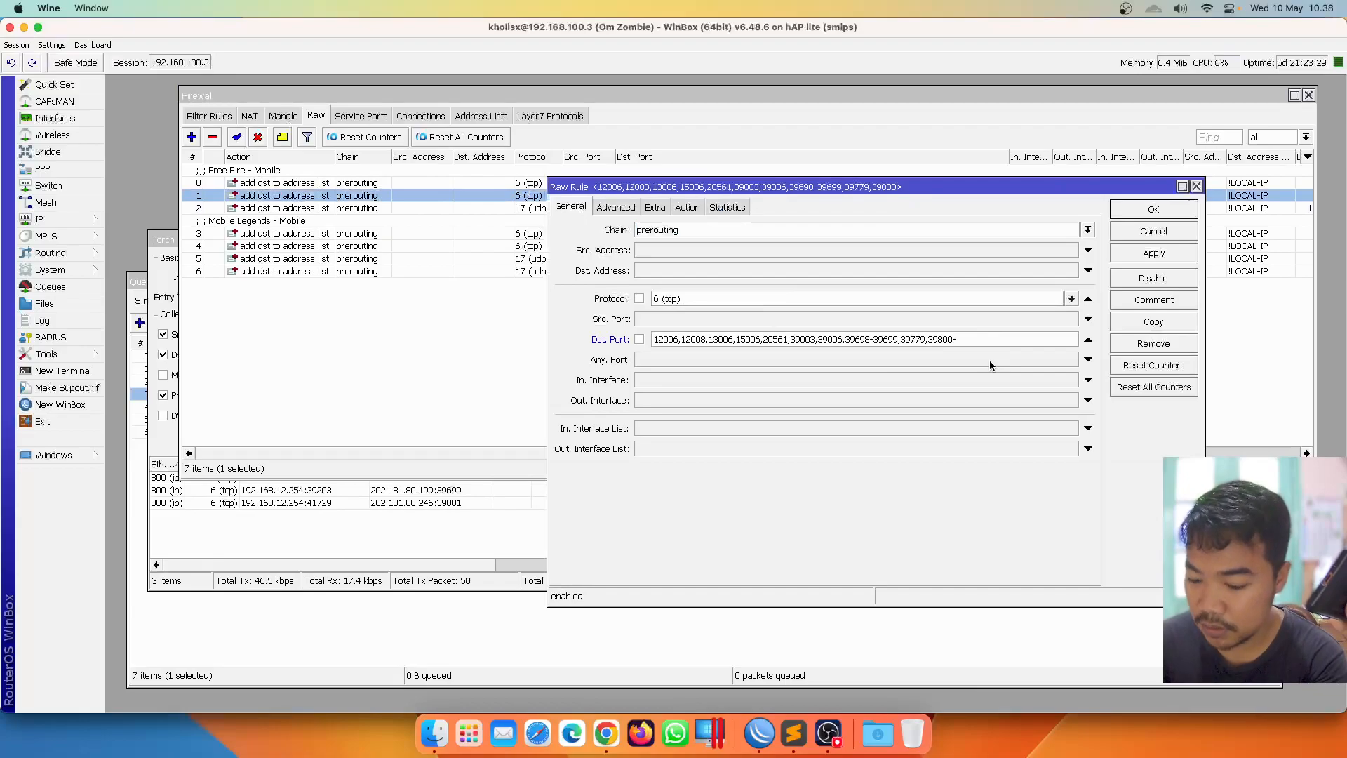
pyautogui.write('-39801')
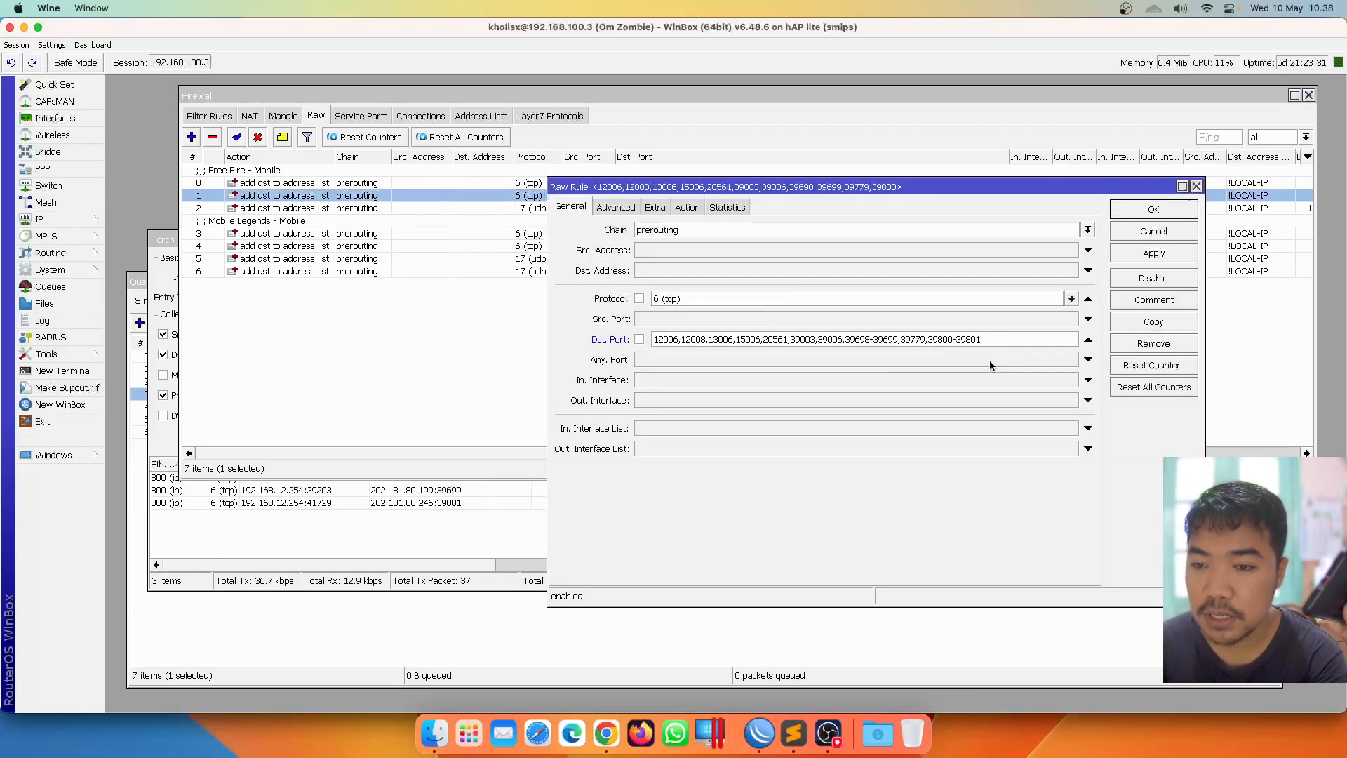
pyautogui.click(1155, 253)
pyautogui.click(1153, 214)
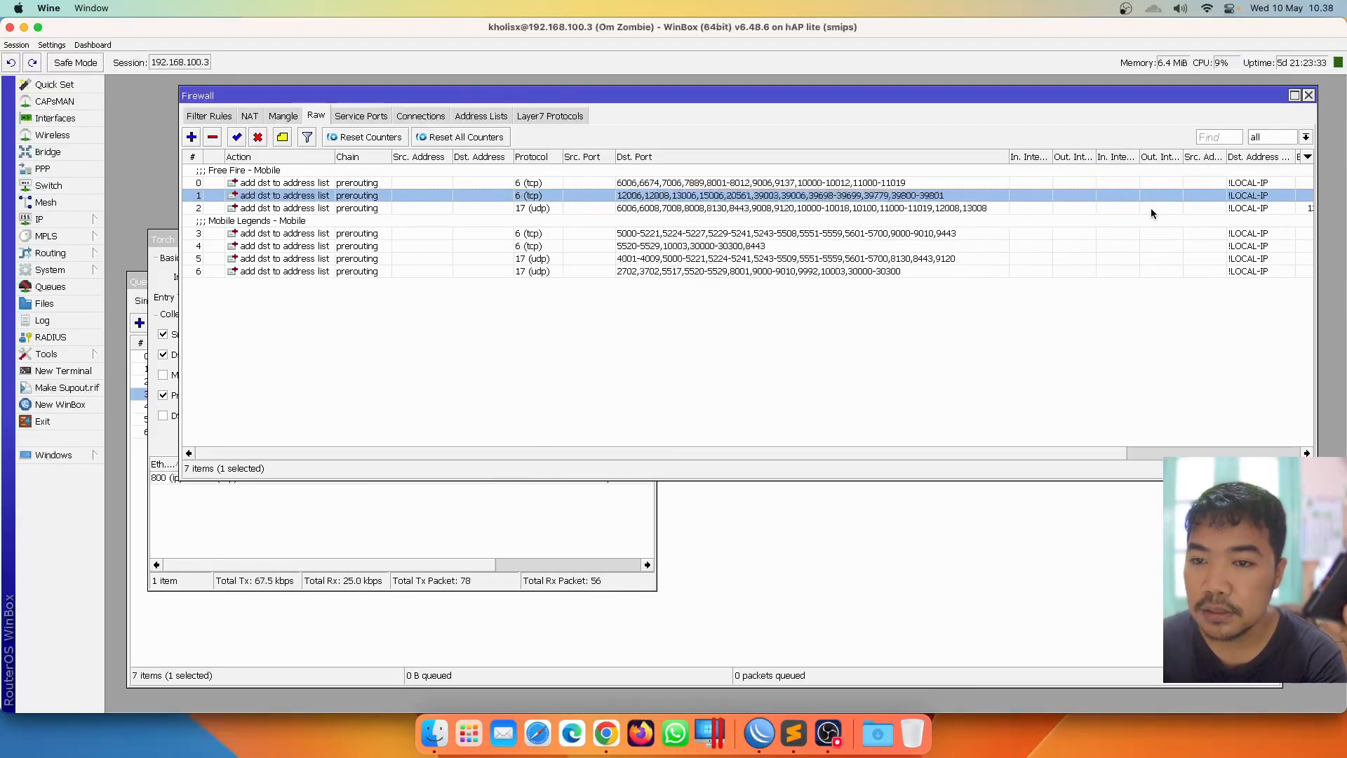
# Examine the hotspot client's connections in Torch beside the simple queues, and close the Torch window
pyautogui.click(562, 535)
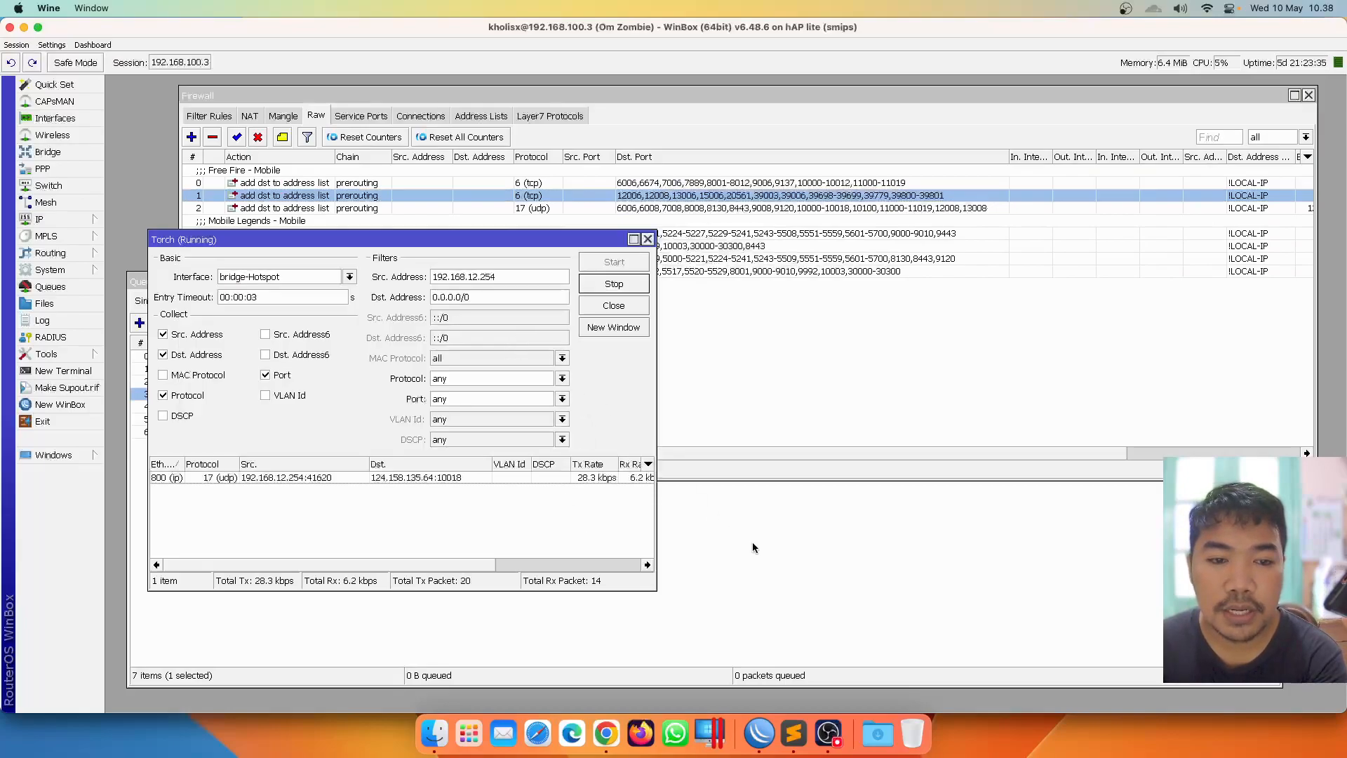
pyautogui.click(677, 556)
pyautogui.moveTo(294, 233); pyautogui.dragTo(435, 230)
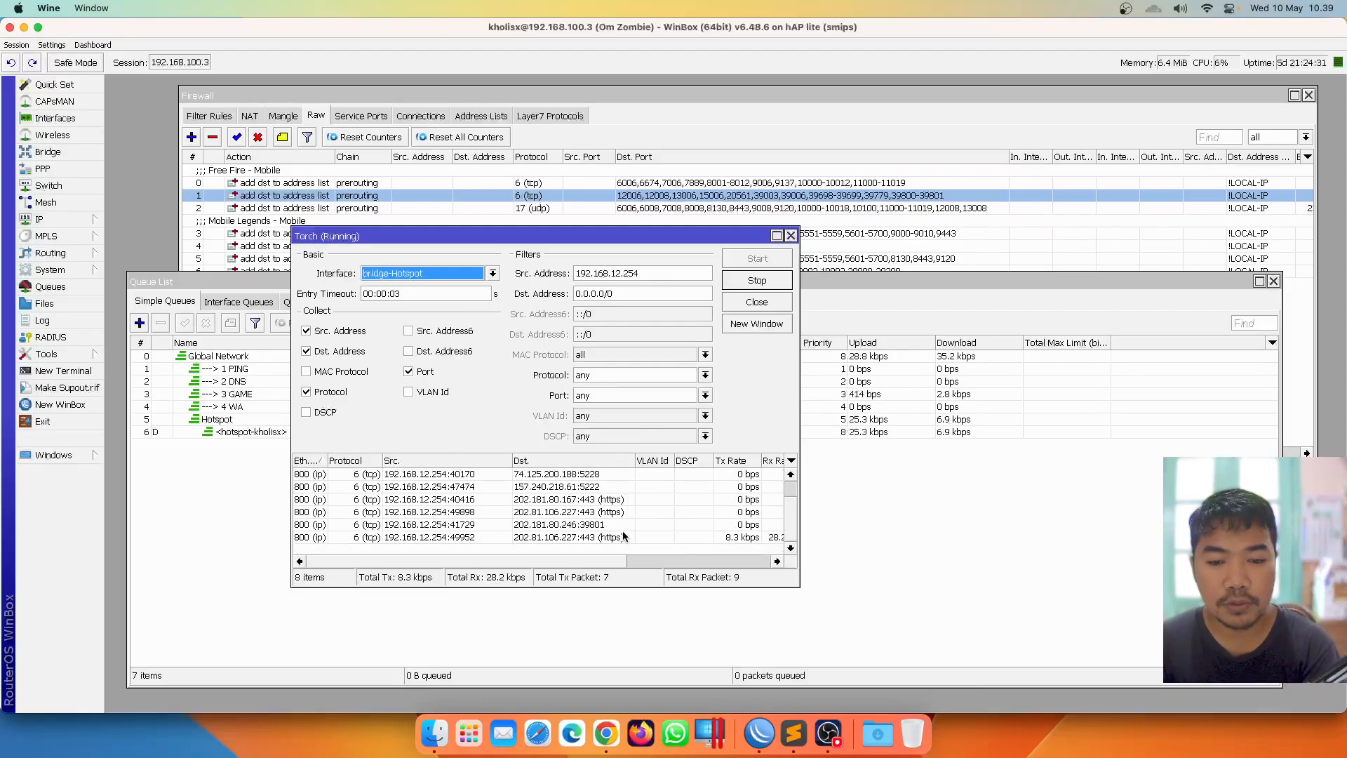
pyautogui.click(618, 523)
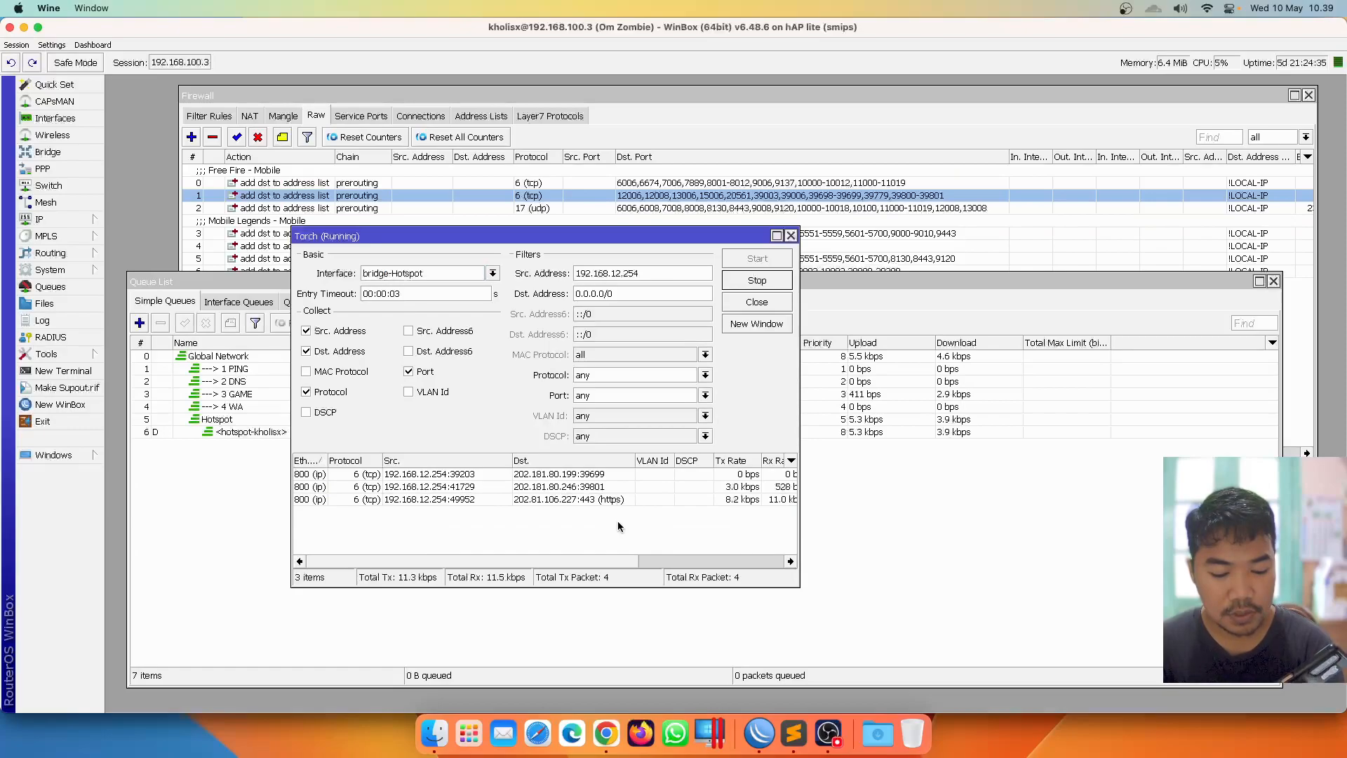
pyautogui.click(791, 235)
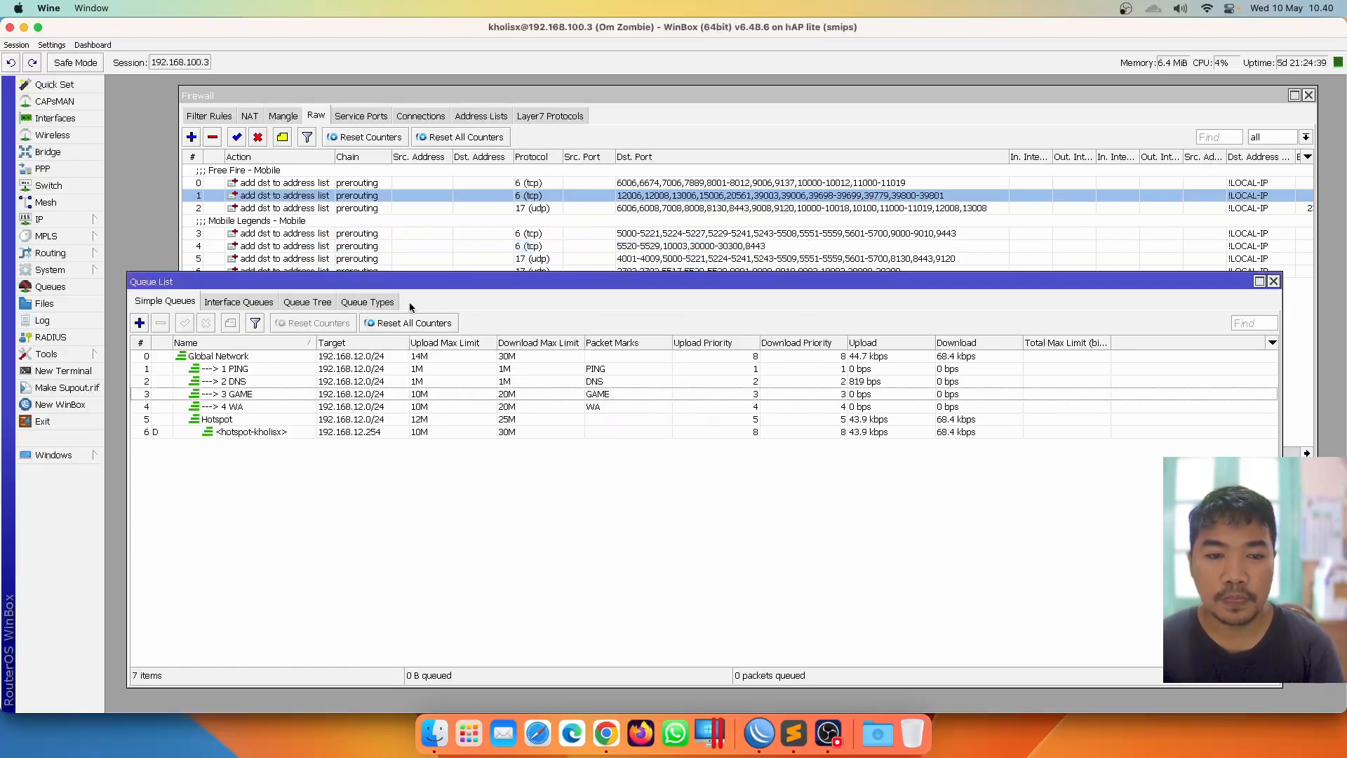
# Examine the destination ports of the connections marked conn-GAME in the firewall's connection list
pyautogui.click(430, 117)
pyautogui.moveTo(545, 205); pyautogui.dragTo(444, 213)
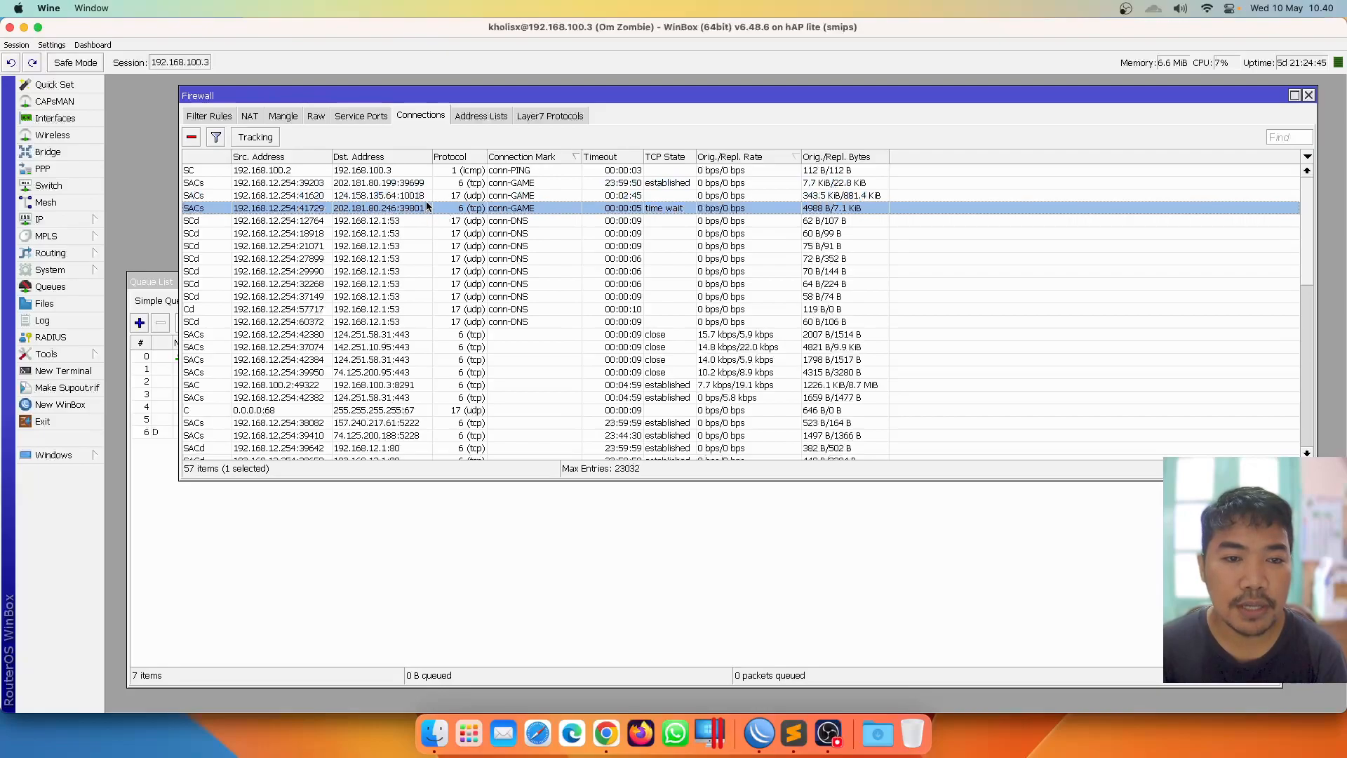
pyautogui.click(427, 198)
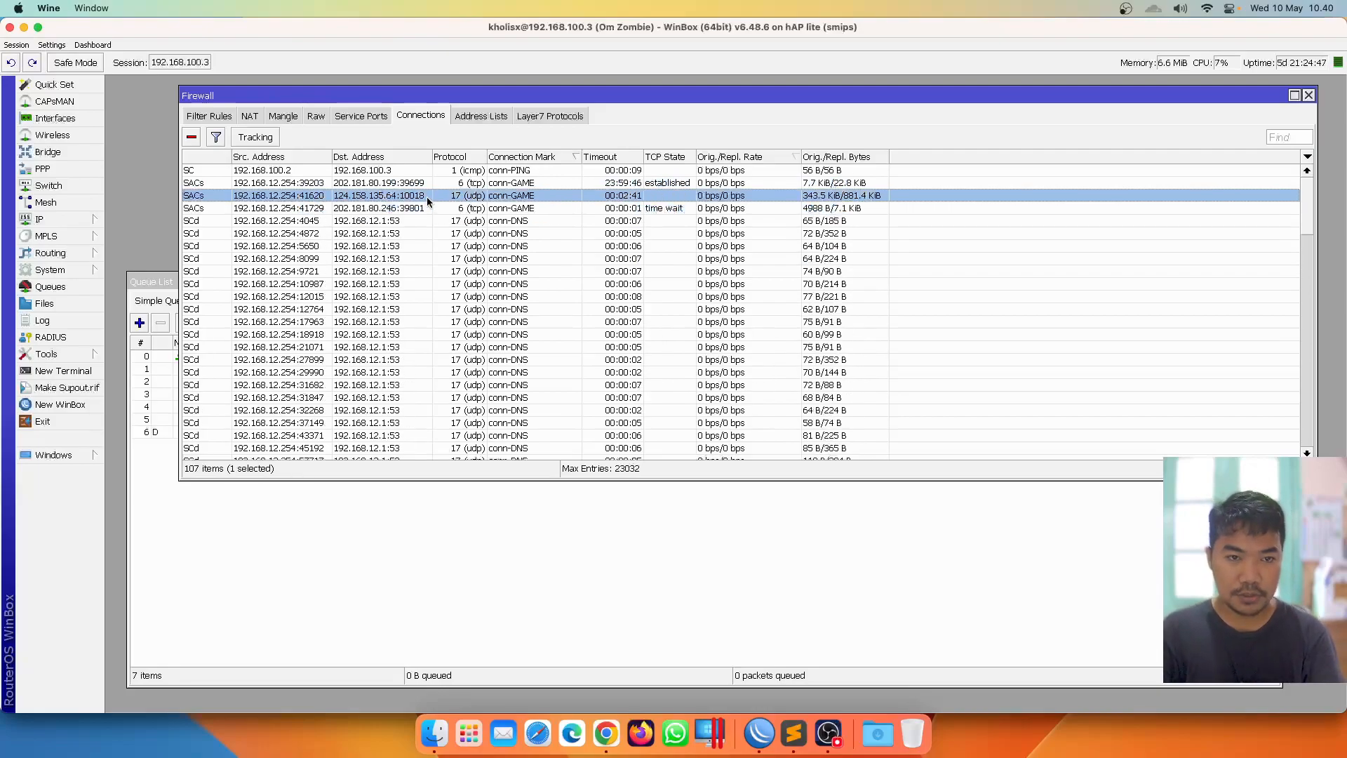
pyautogui.click(421, 209)
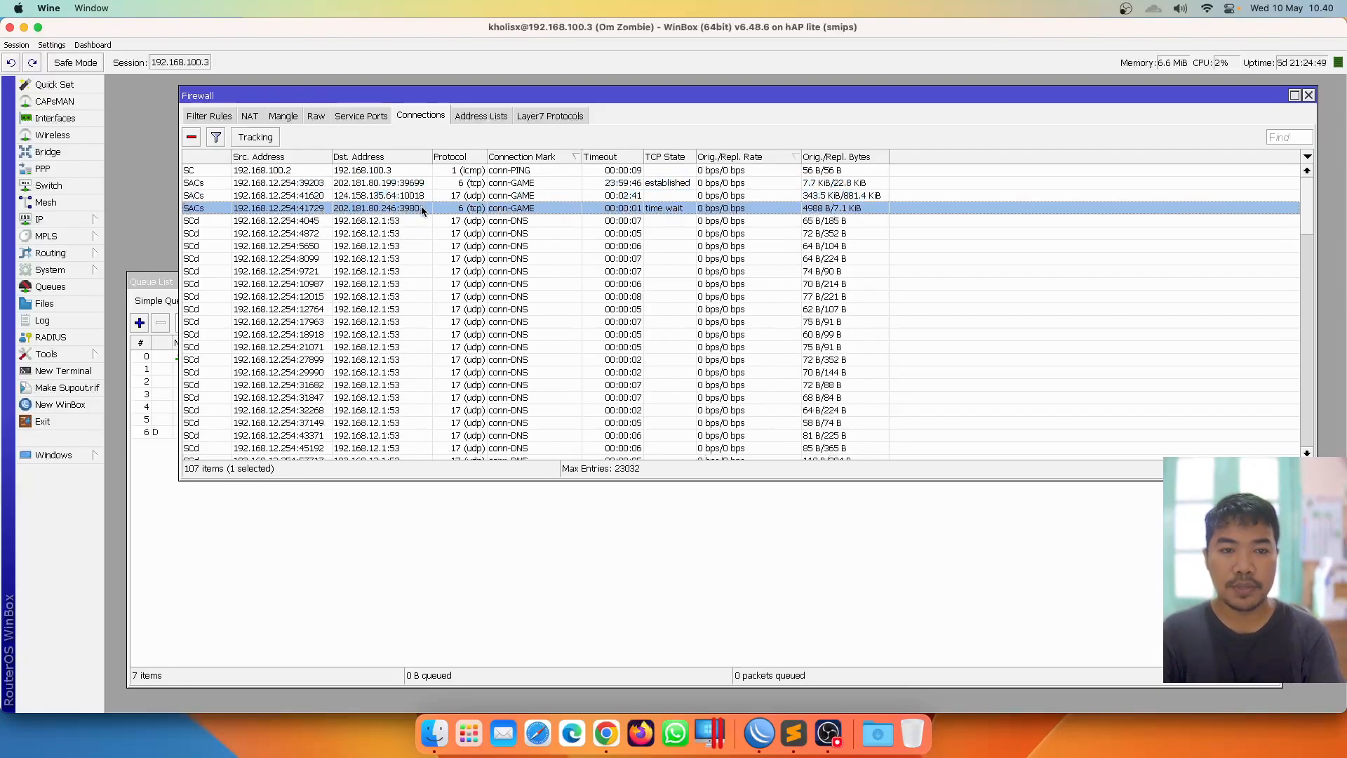
# Compare the byte and packet counters of the three Free Fire raw rules with their destination ports
pyautogui.click(316, 117)
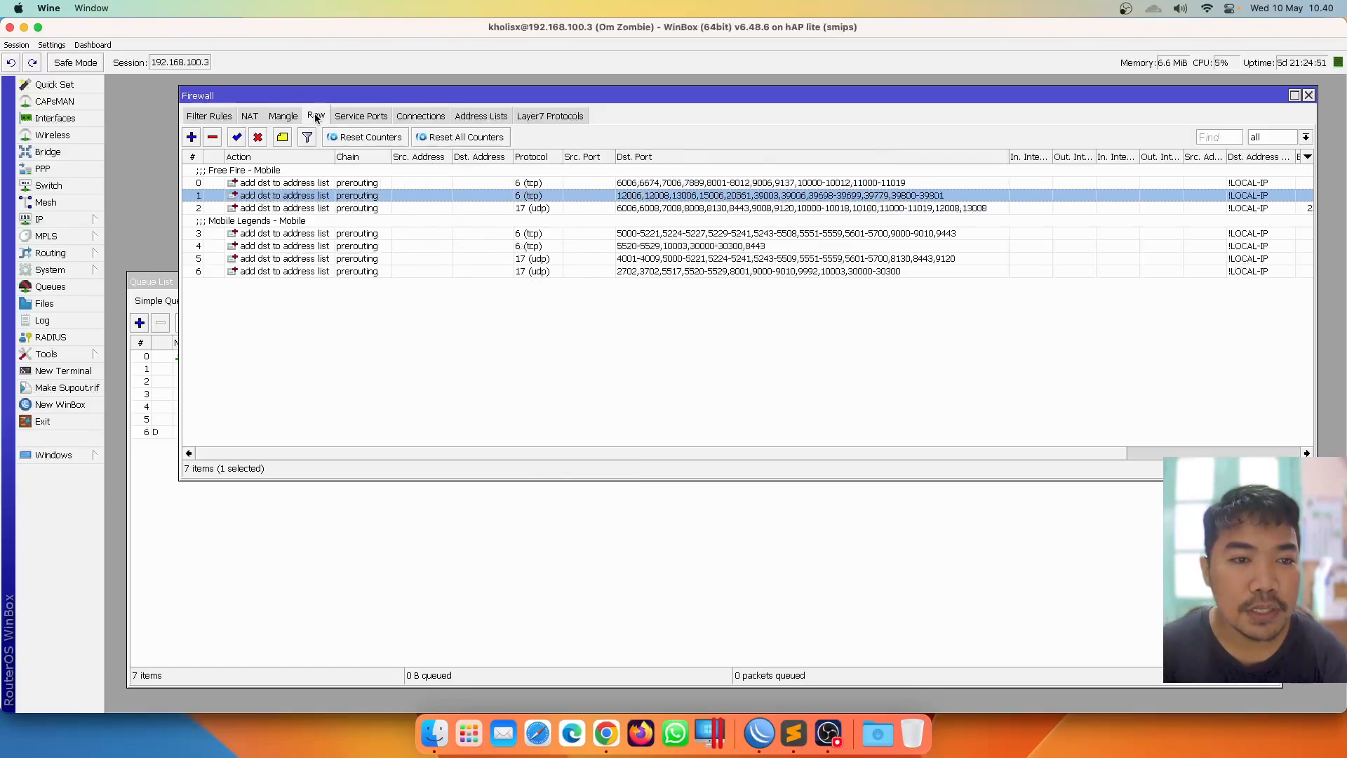
pyautogui.click(842, 208)
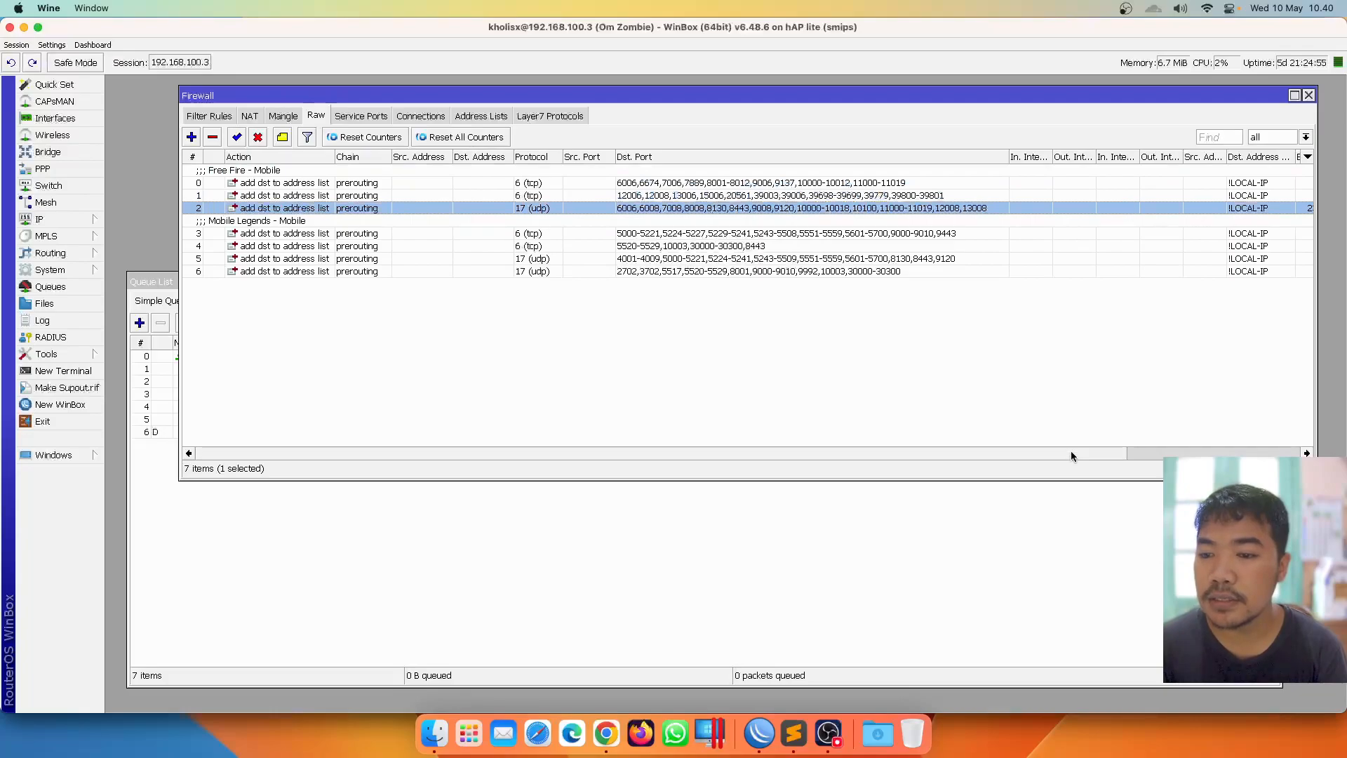
pyautogui.moveTo(1072, 454); pyautogui.dragTo(1263, 452)
pyautogui.click(1270, 182)
pyautogui.click(1268, 196)
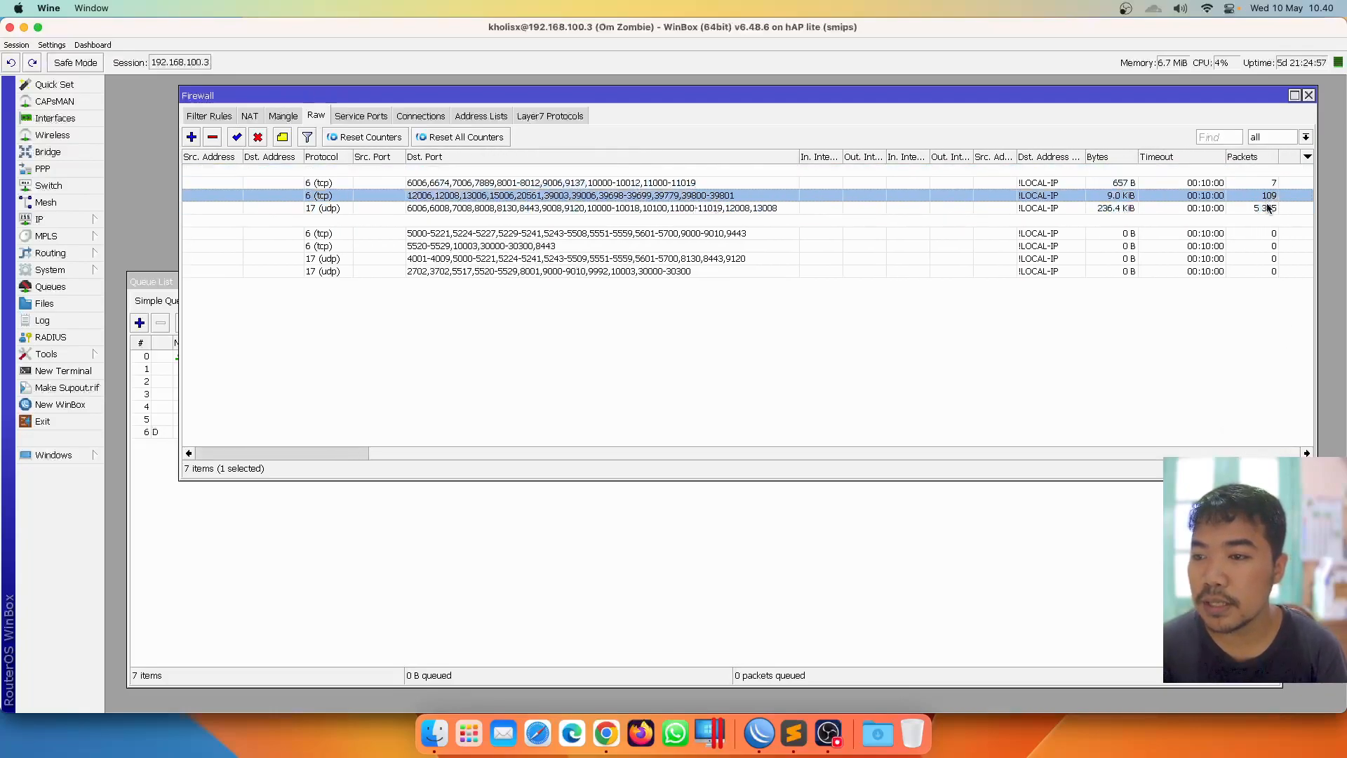
pyautogui.click(1269, 207)
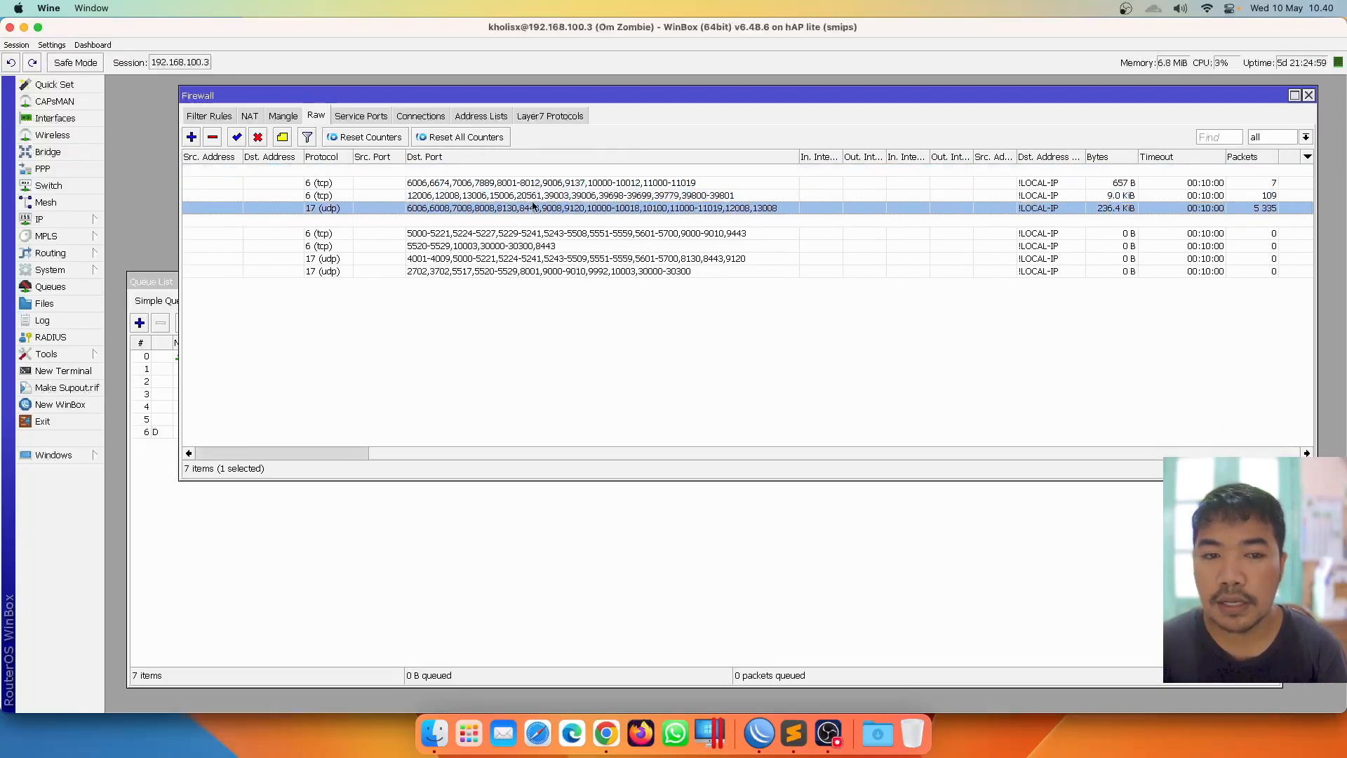
pyautogui.click(1286, 195)
pyautogui.click(1287, 183)
pyautogui.click(1281, 208)
pyautogui.click(1279, 196)
pyautogui.click(1277, 182)
pyautogui.click(1270, 208)
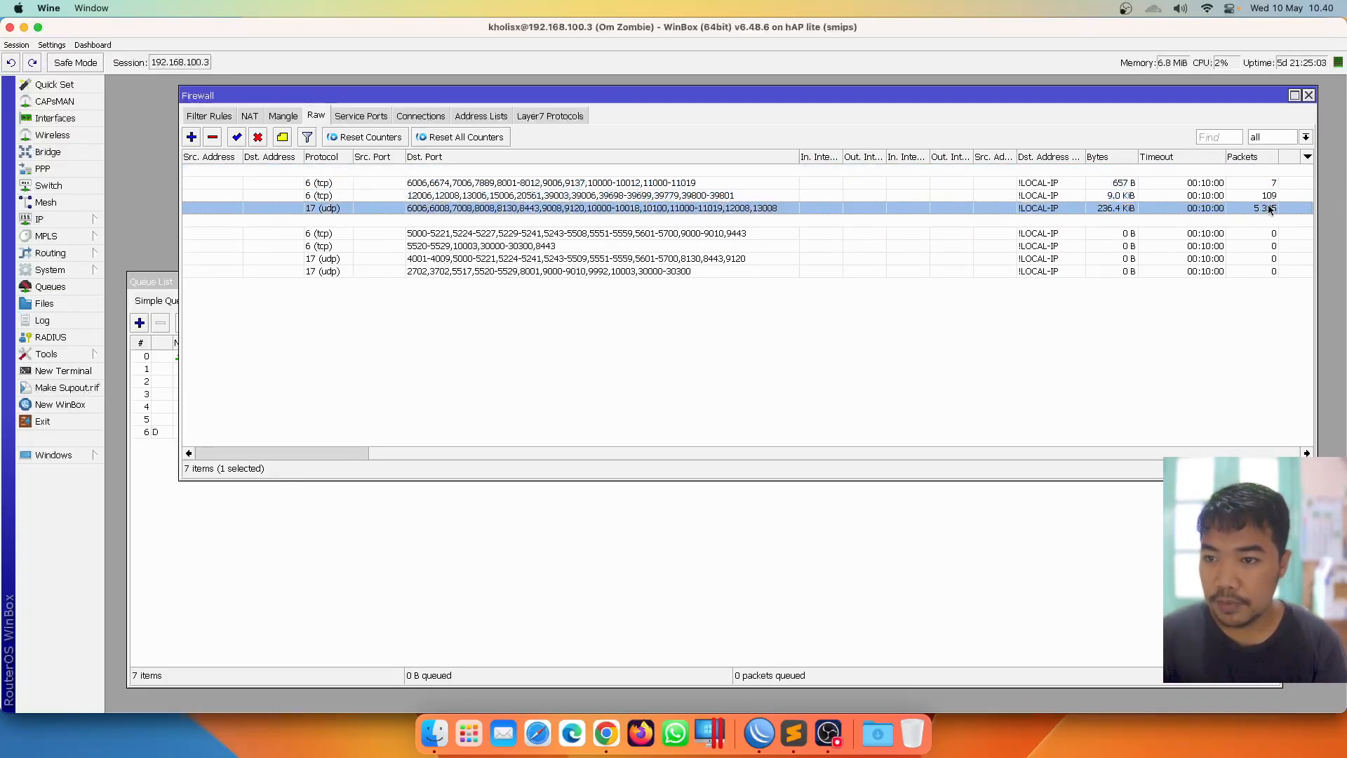
pyautogui.click(1043, 193)
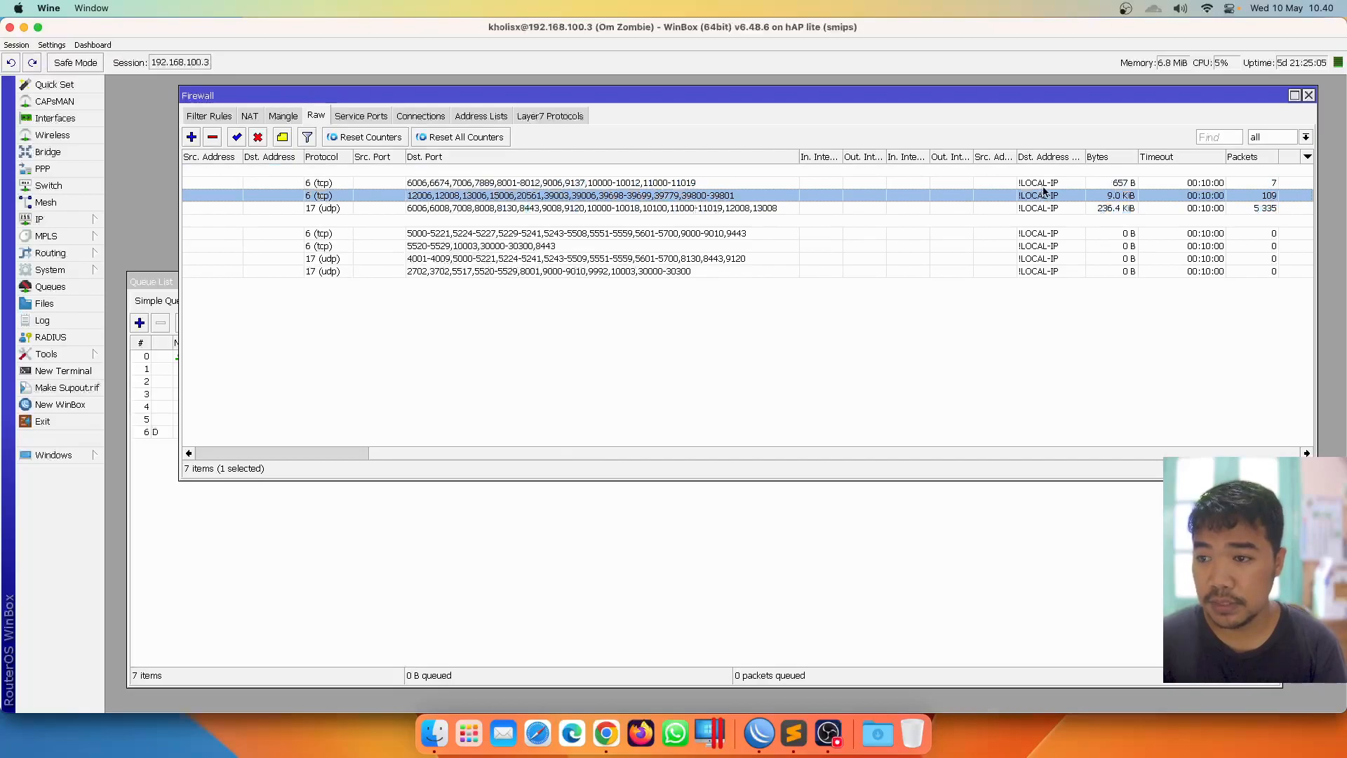
pyautogui.click(1024, 184)
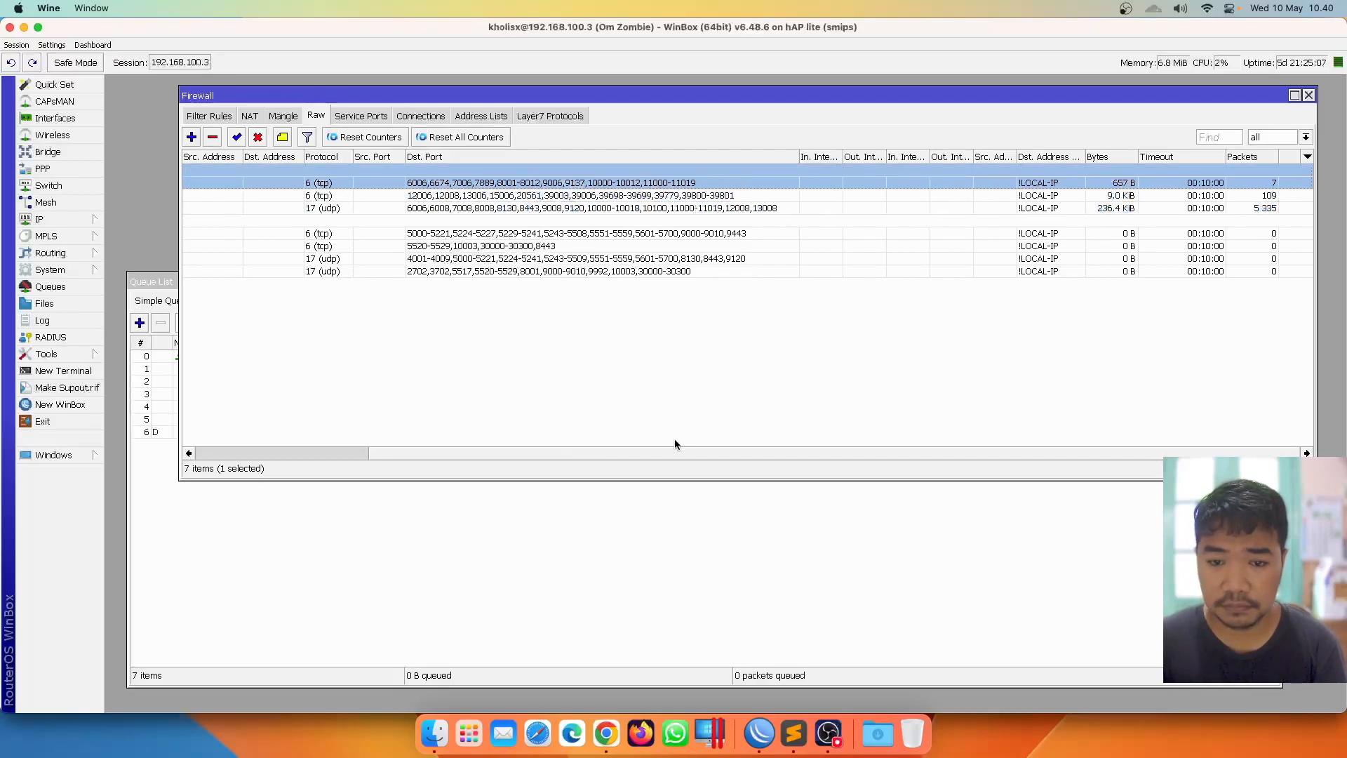
pyautogui.moveTo(664, 454); pyautogui.dragTo(356, 448)
# Open the GAME simple queue from the queue list and examine its traffic graphs and statistics
pyautogui.click(390, 544)
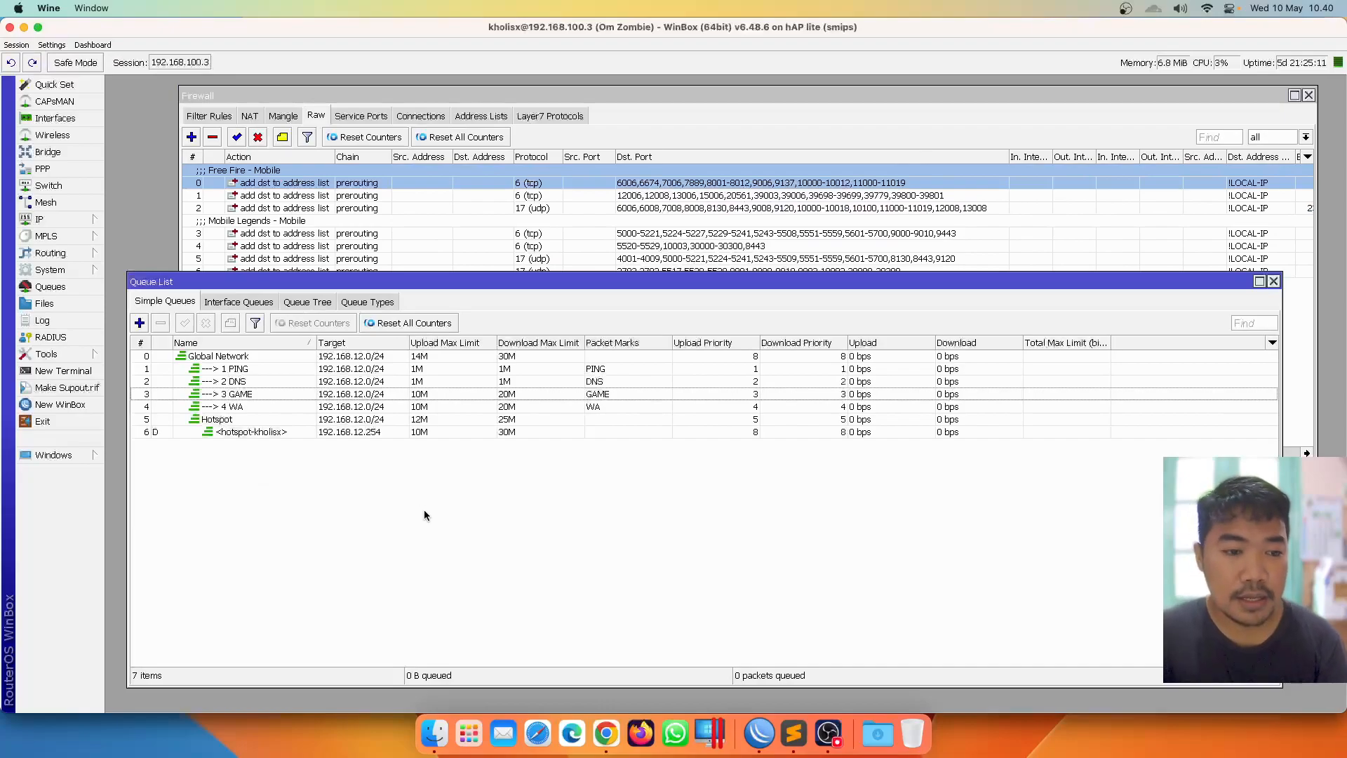
pyautogui.click(444, 408)
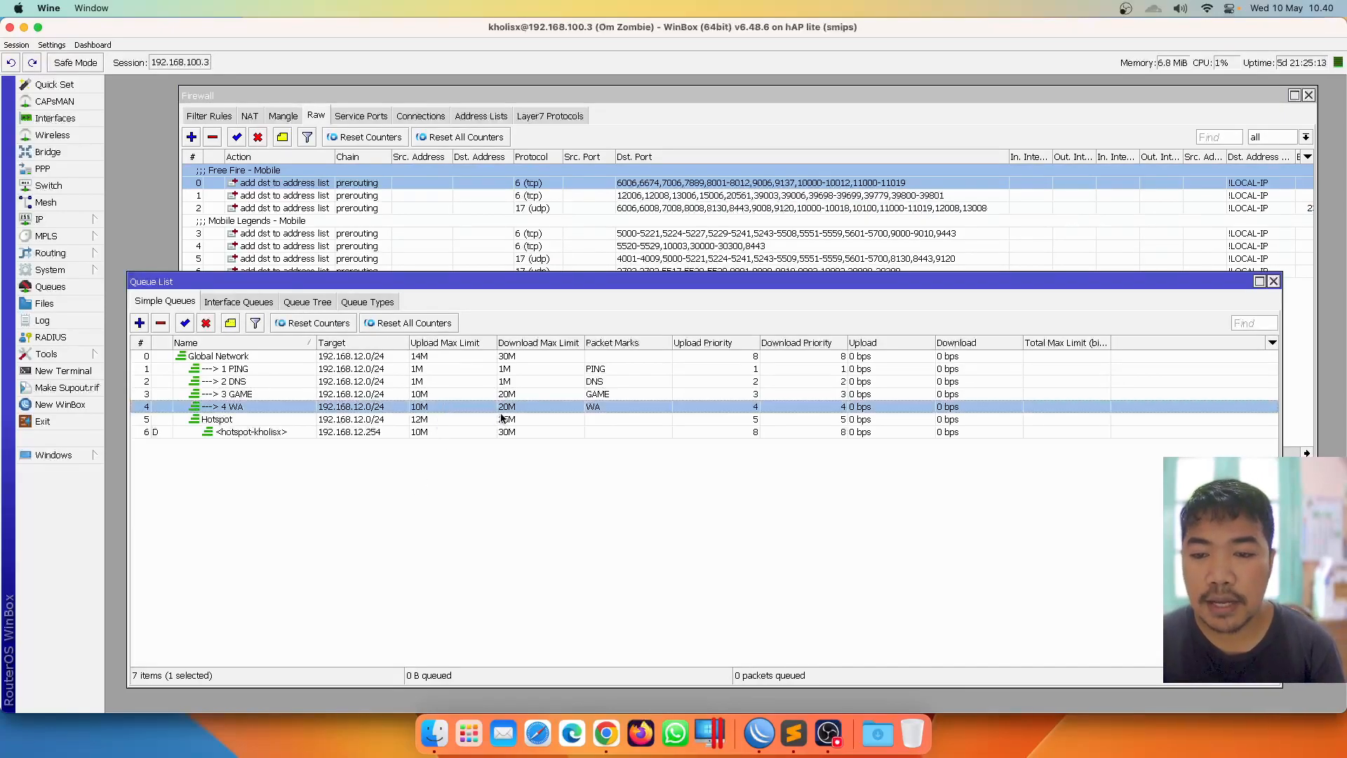
pyautogui.doubleClick(513, 394)
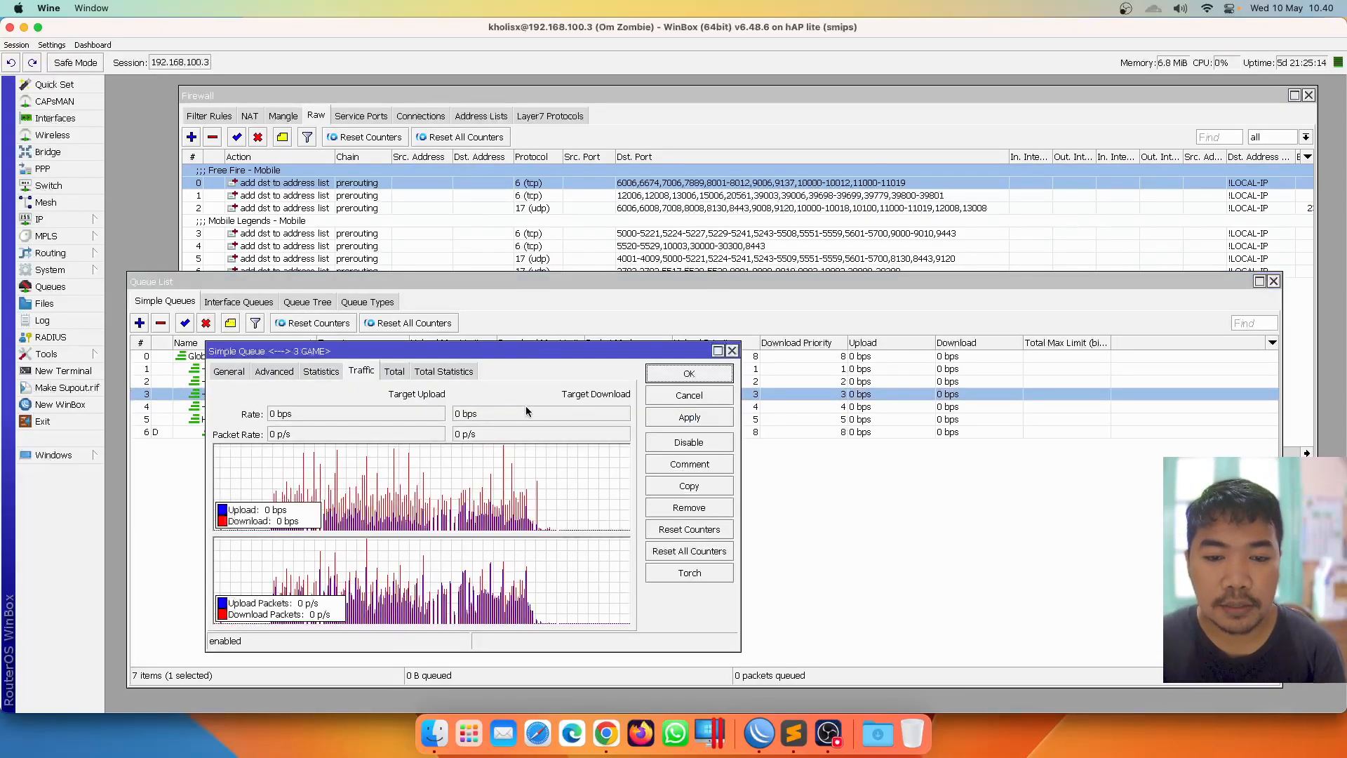
pyautogui.click(320, 371)
pyautogui.click(327, 513)
pyautogui.moveTo(464, 510); pyautogui.dragTo(516, 511)
pyautogui.click(379, 511)
pyautogui.click(477, 512)
pyautogui.click(398, 510)
pyautogui.click(485, 511)
pyautogui.click(442, 511)
pyautogui.click(494, 512)
pyautogui.click(419, 513)
# Review the GAME queue's traffic, advanced and general settings, and close its window
pyautogui.click(352, 371)
pyautogui.click(336, 372)
pyautogui.click(283, 372)
pyautogui.click(235, 376)
pyautogui.click(690, 374)
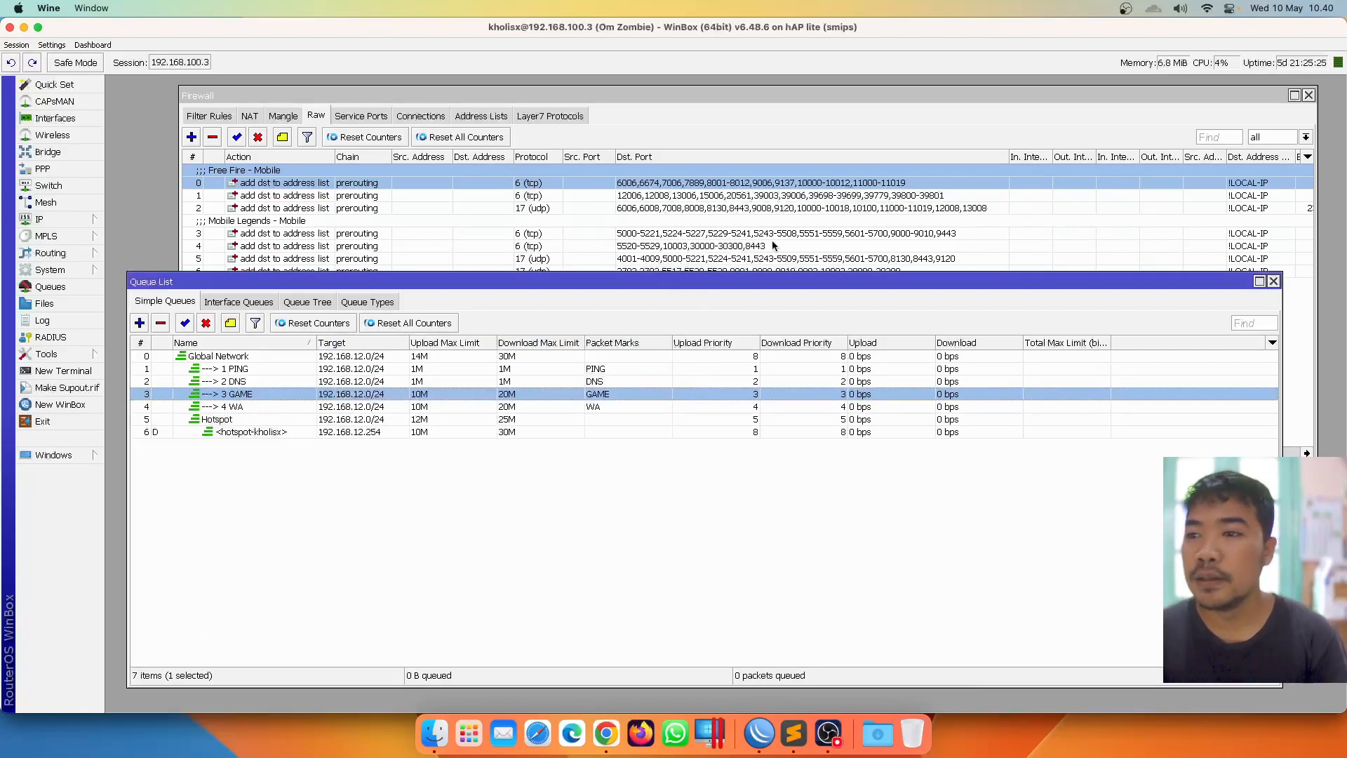
# Review the Free Fire and Mobile Legends raw rules one by one in the firewall
pyautogui.moveTo(706, 280); pyautogui.dragTo(707, 276)
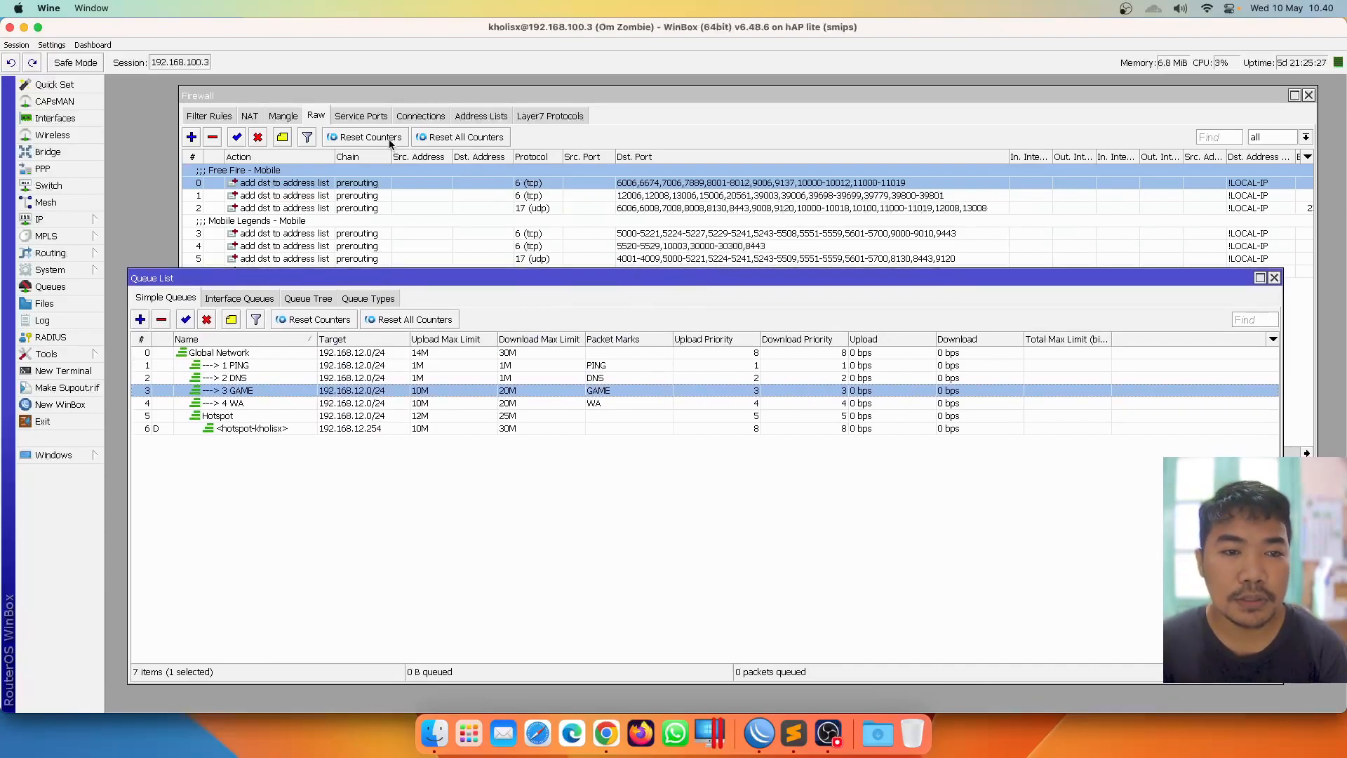
pyautogui.click(357, 116)
pyautogui.click(316, 116)
pyautogui.moveTo(447, 207); pyautogui.dragTo(447, 274)
pyautogui.click(449, 208)
pyautogui.click(450, 197)
pyautogui.moveTo(430, 182); pyautogui.dragTo(418, 280)
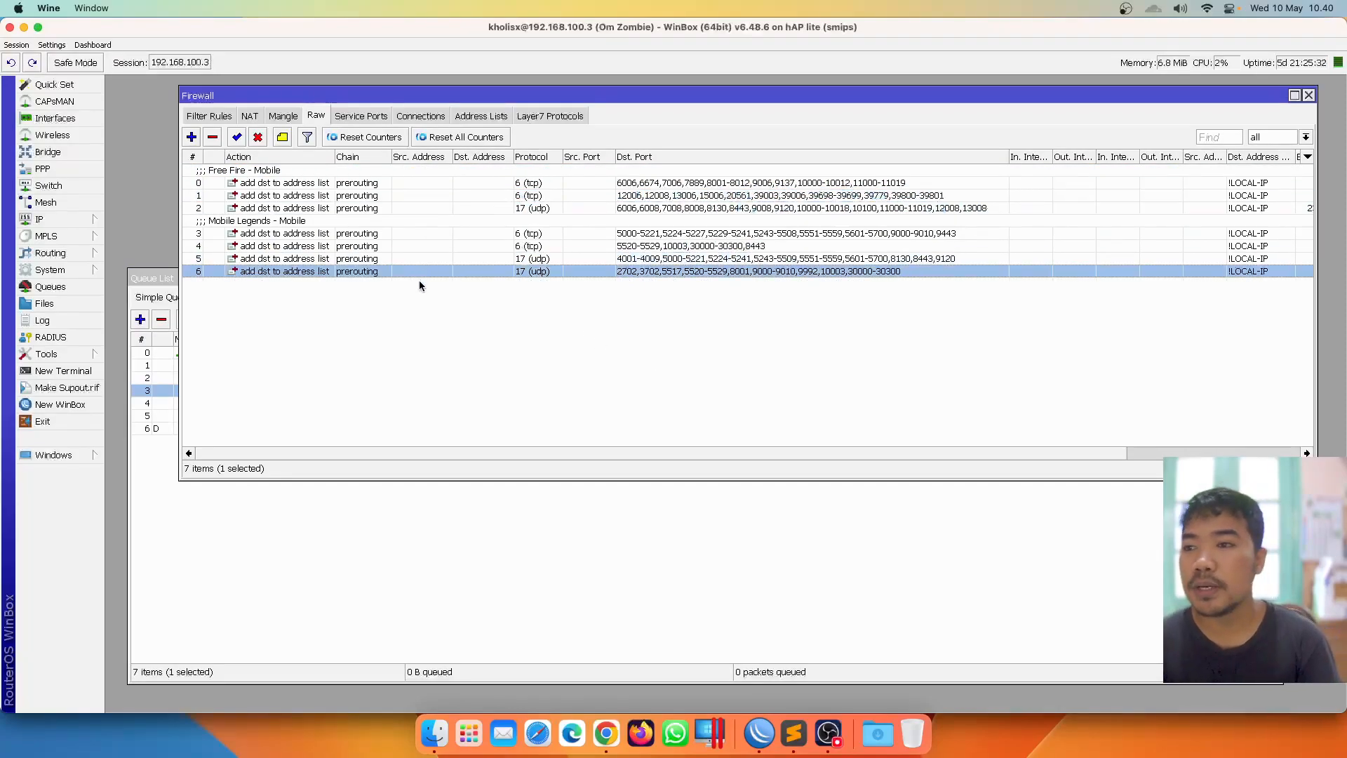
# Review the mangle rules that mark connections and packets for the List-IP-Games destinations
pyautogui.click(299, 116)
pyautogui.click(650, 219)
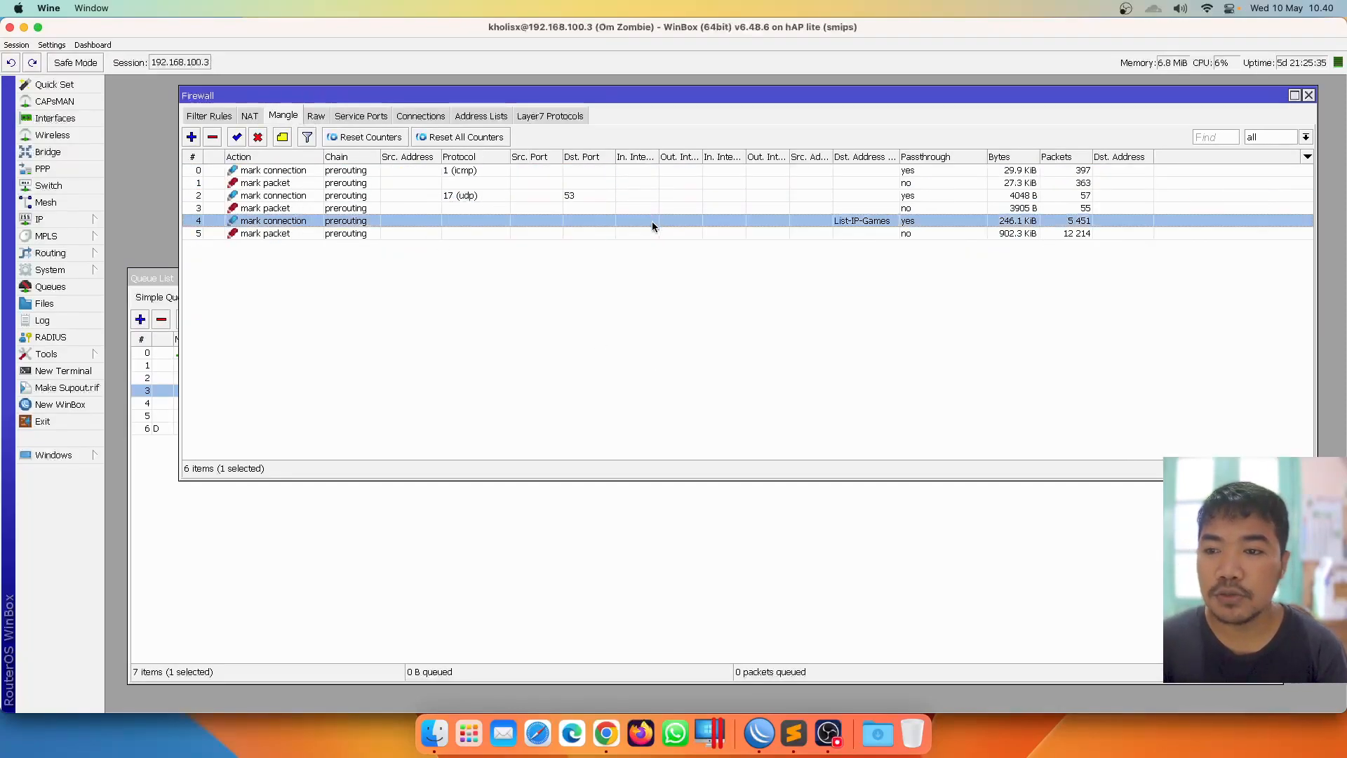
pyautogui.click(653, 234)
pyautogui.click(653, 219)
pyautogui.click(658, 196)
pyautogui.moveTo(661, 188); pyautogui.dragTo(650, 239)
pyautogui.click(650, 244)
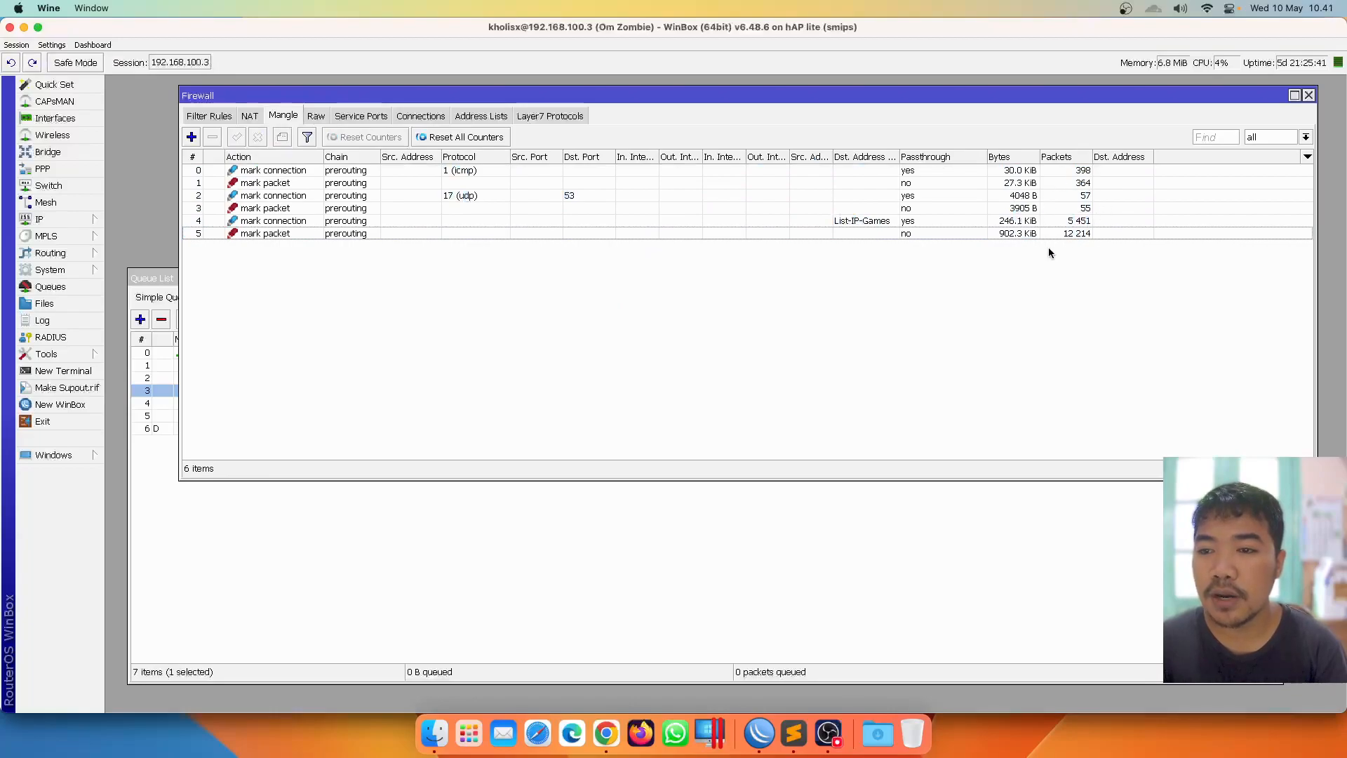
# Look through the firewall's connection list and check which connections carry a connection mark
pyautogui.click(426, 115)
pyautogui.click(485, 209)
pyautogui.scroll(-8, 540, 272)
pyautogui.scroll(8, 541, 266)
pyautogui.click(541, 183)
pyautogui.click(542, 170)
pyautogui.click(546, 247)
pyautogui.scroll(-8, 544, 276)
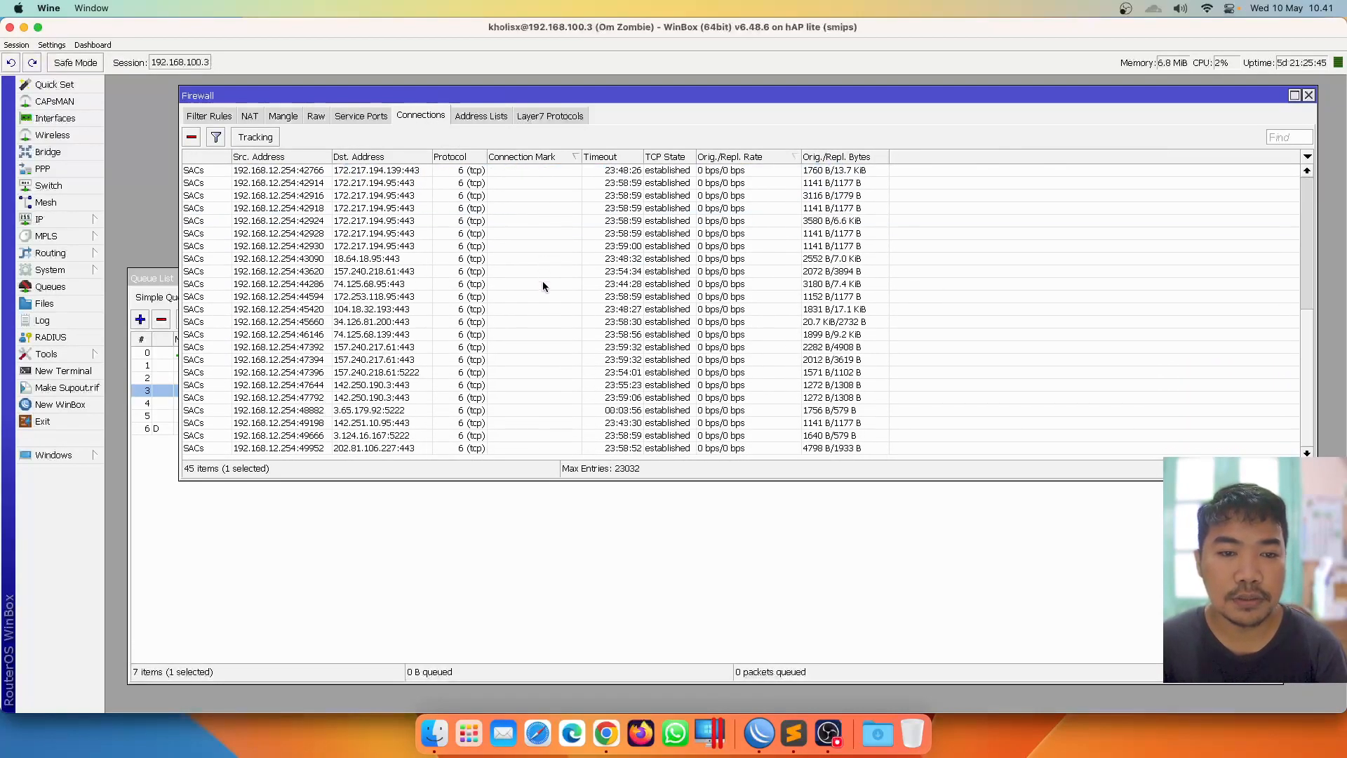
pyautogui.scroll(8, 541, 281)
# Compare the firewall's raw rules with its mangle rules, and return to the raw rules
pyautogui.click(375, 115)
pyautogui.click(315, 117)
pyautogui.click(284, 117)
pyautogui.click(310, 116)
pyautogui.click(289, 115)
pyautogui.click(316, 118)
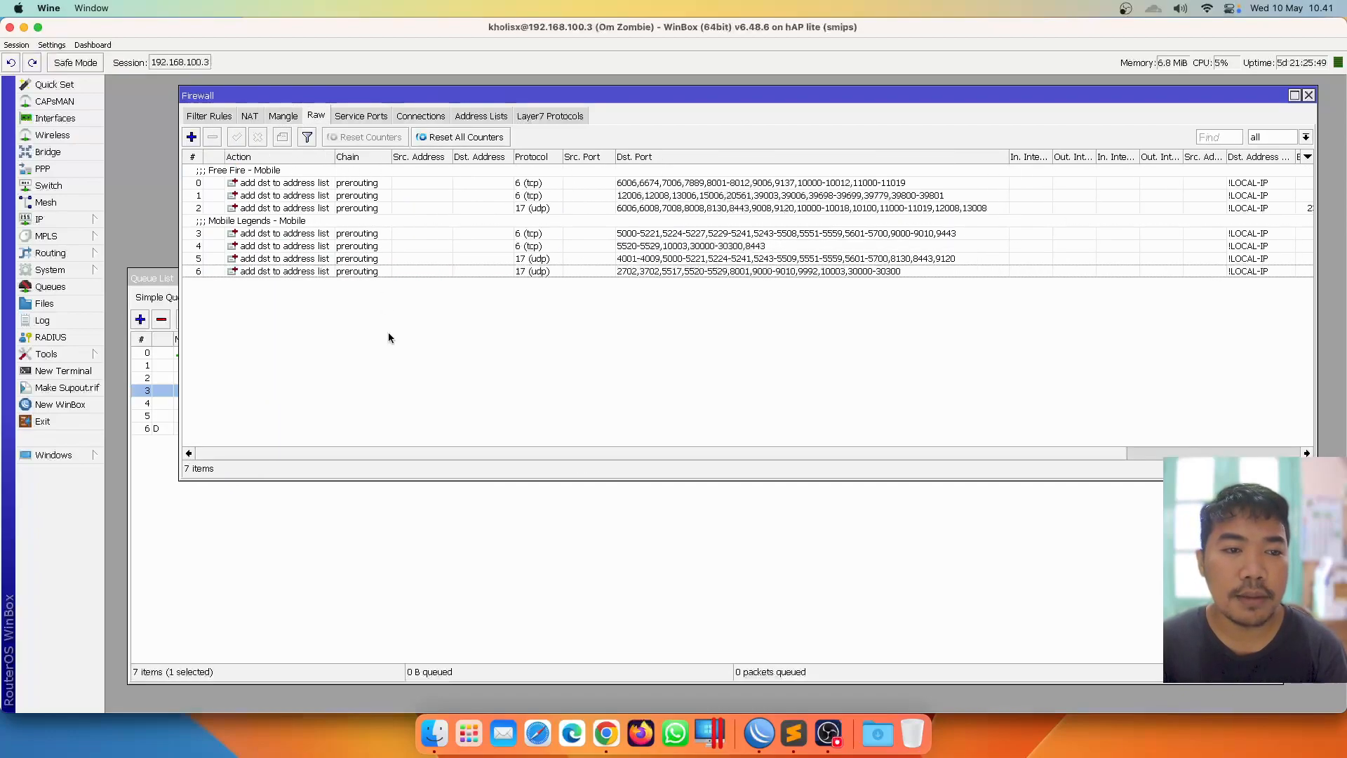
# Switch to Chrome and copy the WhatsApp TCP port list, from 3478 through 59234, from the port article
pyautogui.click(606, 733)
pyautogui.click(503, 34)
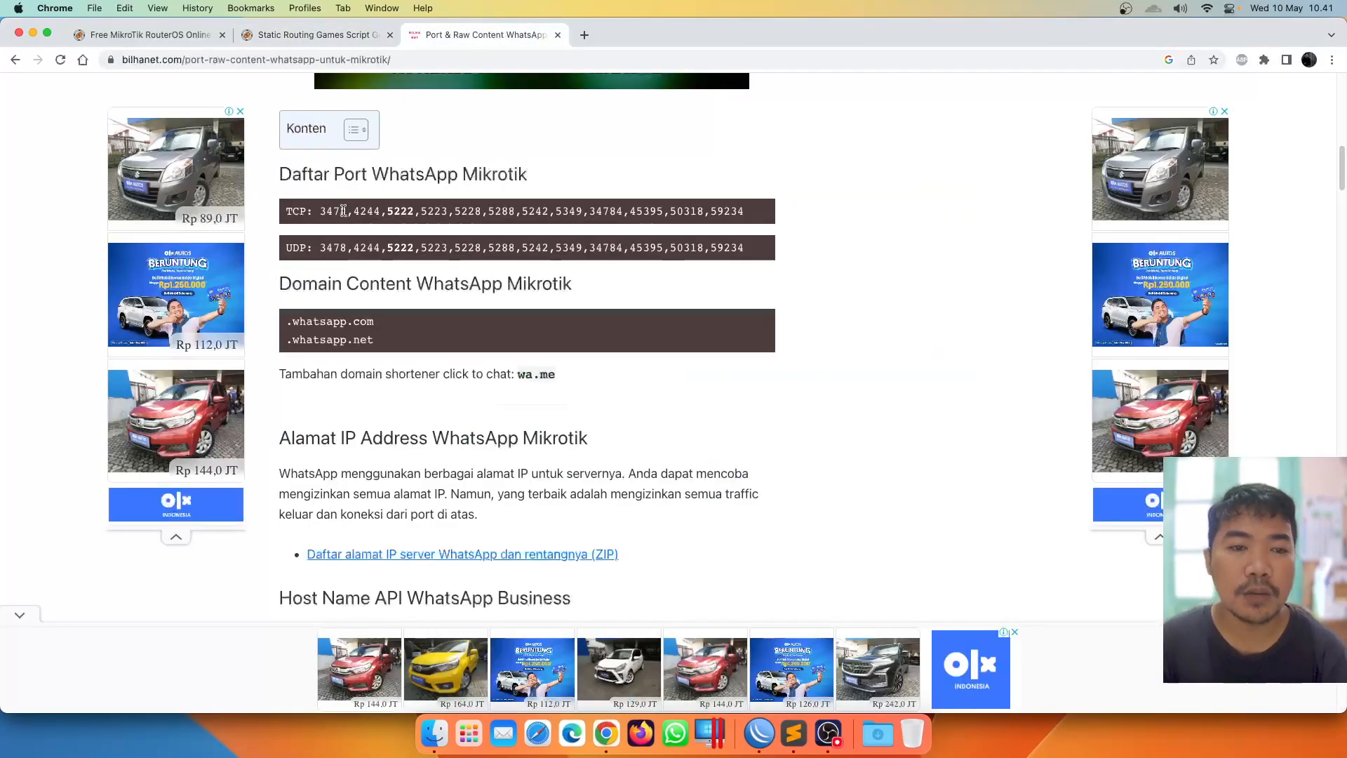
pyautogui.moveTo(321, 210); pyautogui.dragTo(750, 214)
pyautogui.rightClick(726, 214)
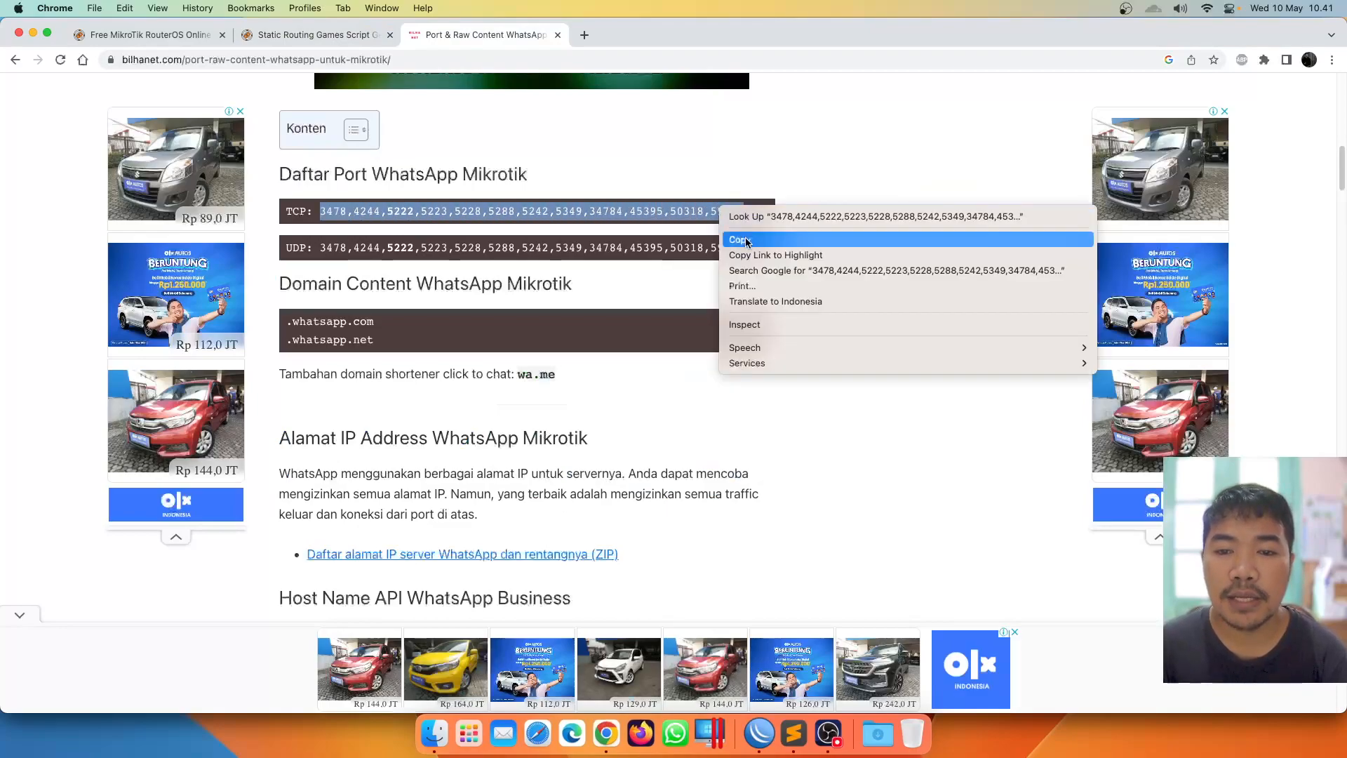
pyautogui.click(739, 240)
pyautogui.moveTo(377, 342); pyautogui.dragTo(341, 324)
pyautogui.click(341, 324)
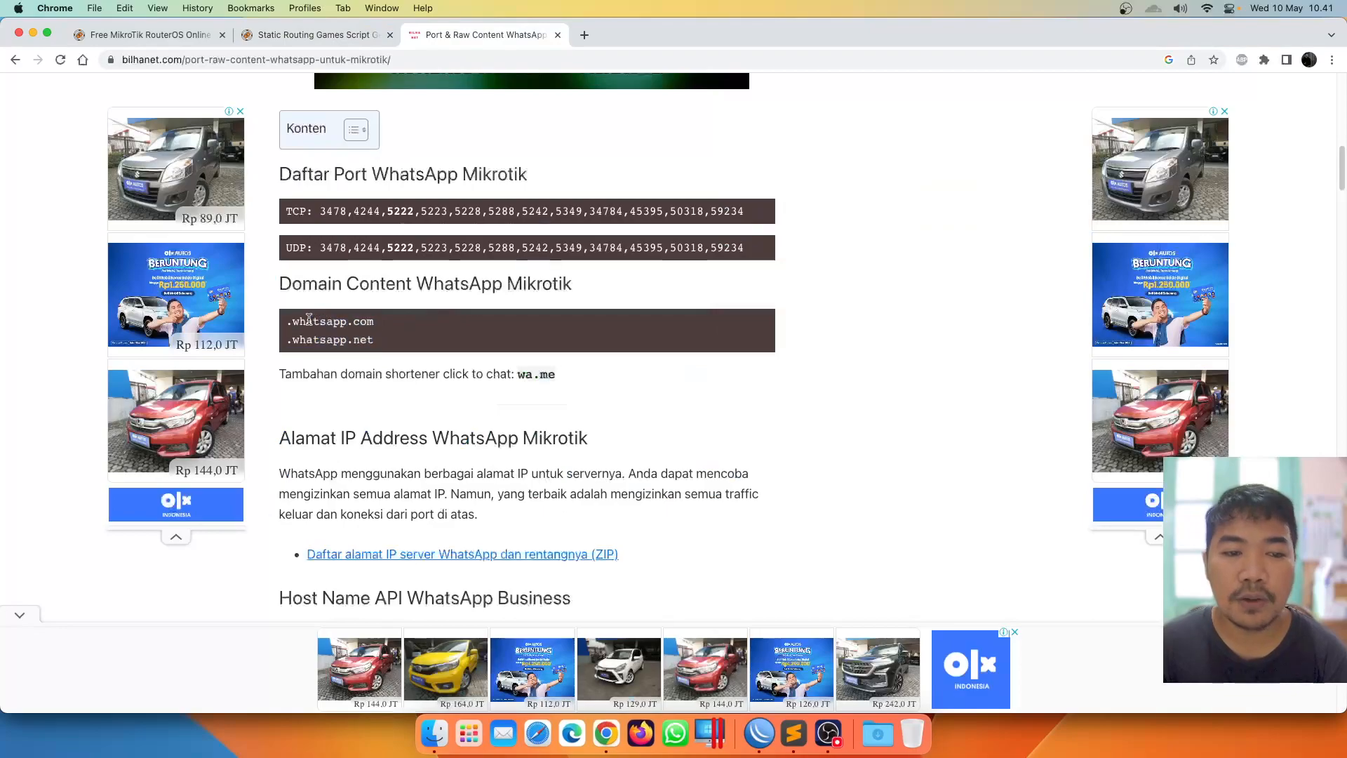
pyautogui.moveTo(320, 210); pyautogui.dragTo(745, 212)
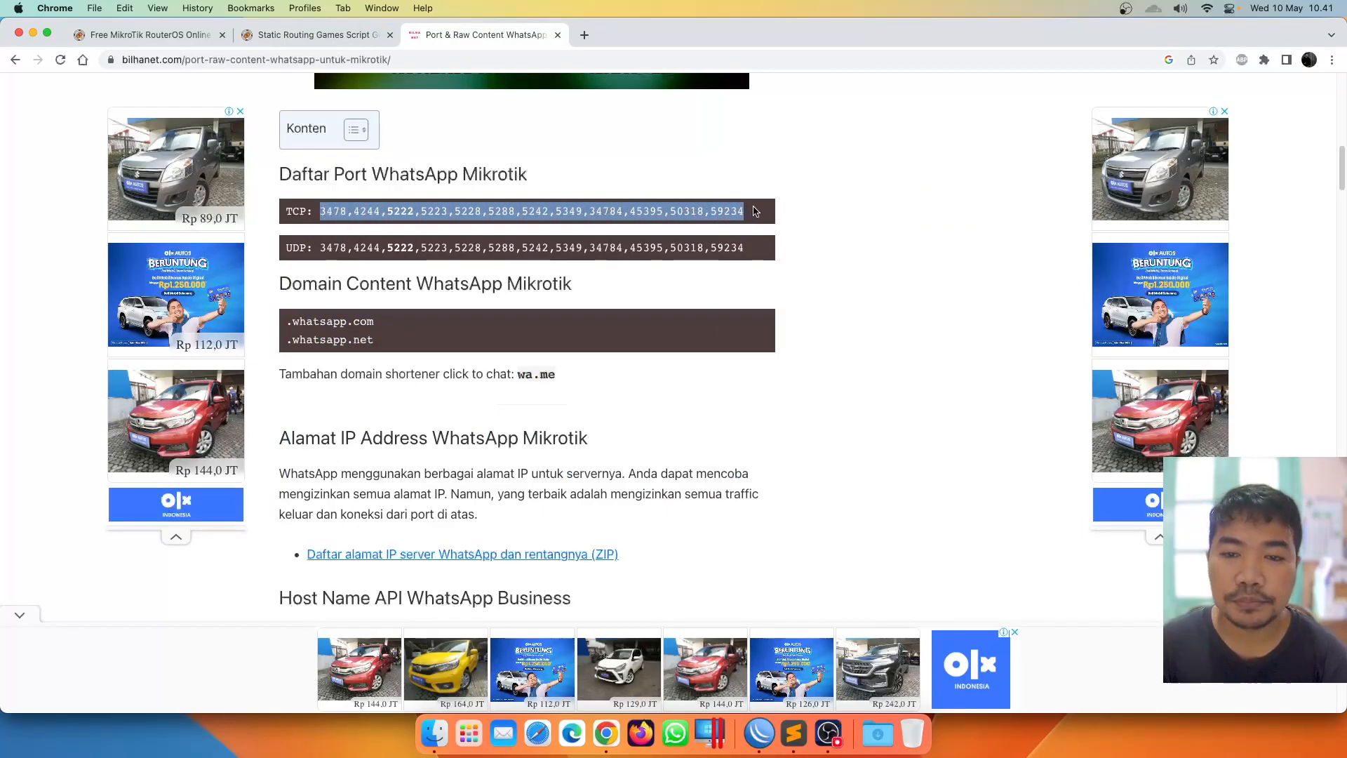
pyautogui.rightClick(727, 212)
pyautogui.click(744, 242)
pyautogui.rightClick(697, 217)
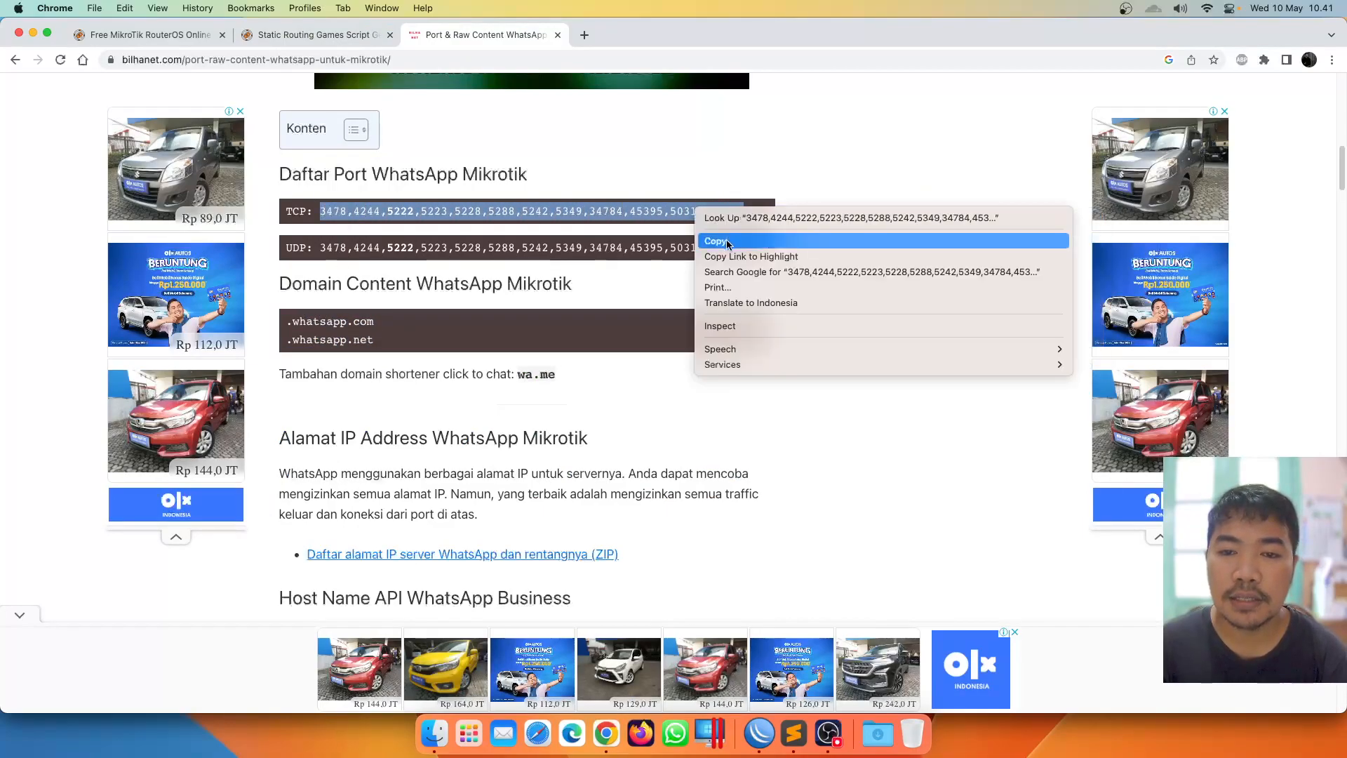
pyautogui.click(731, 242)
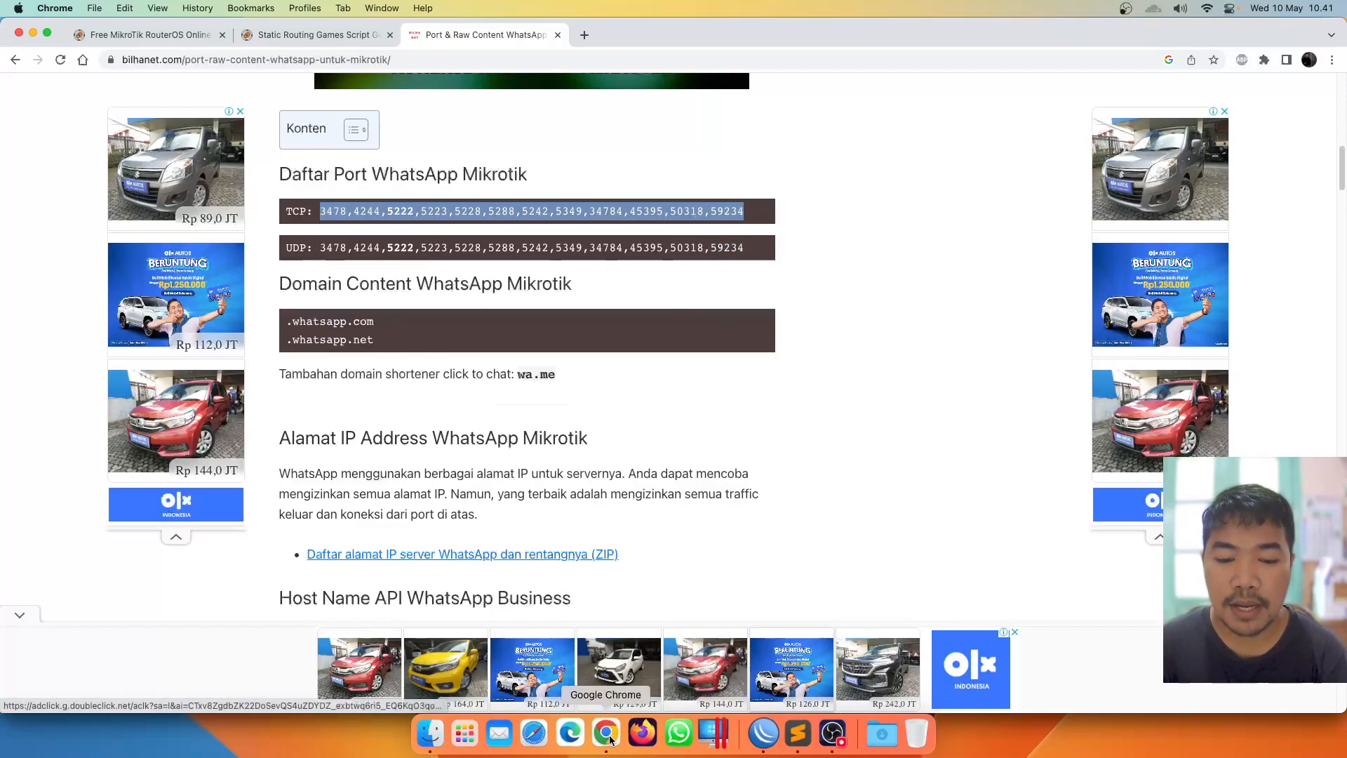
# Back in WinBox, start a prerouting raw rule for TCP with destination ports 3478,4244,5222,5223,5228,5288,5242,5349,34784,45395,50318,59234
pyautogui.click(711, 734)
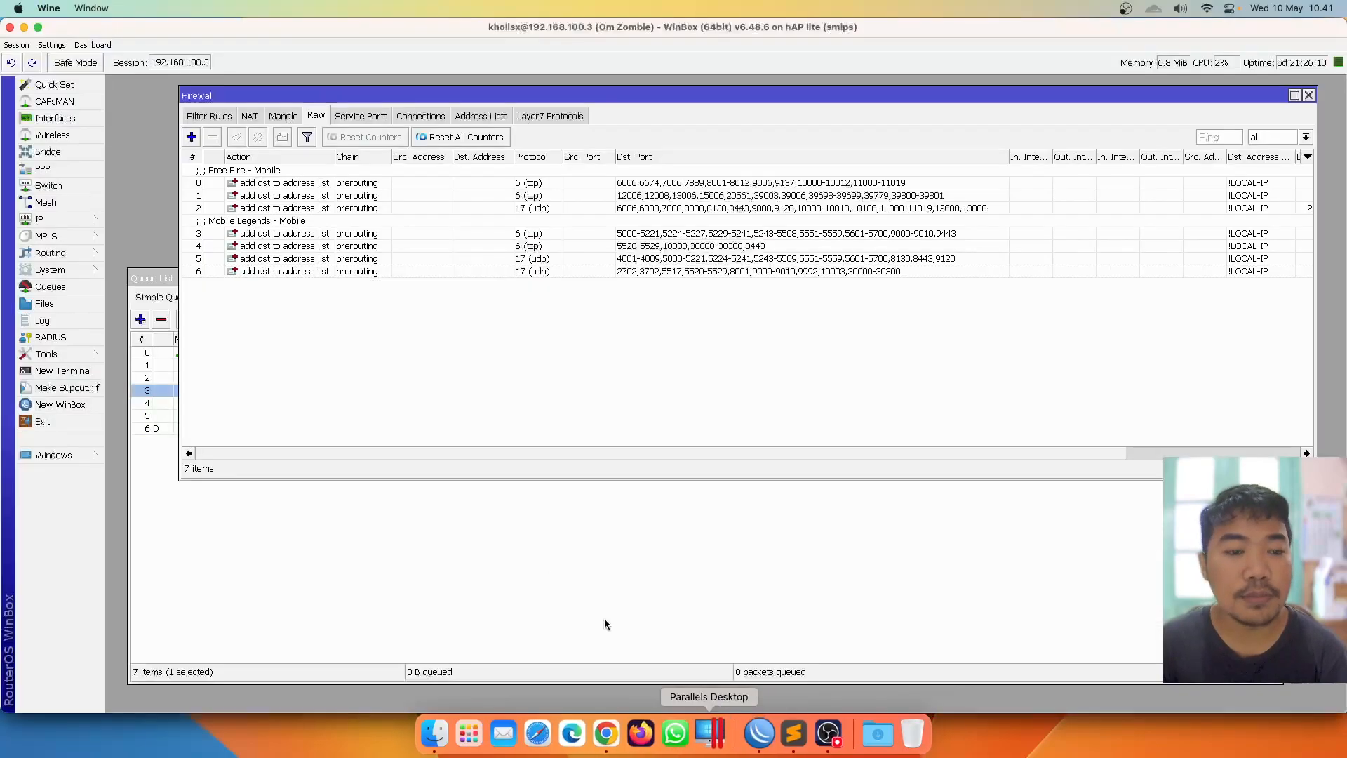
pyautogui.click(197, 139)
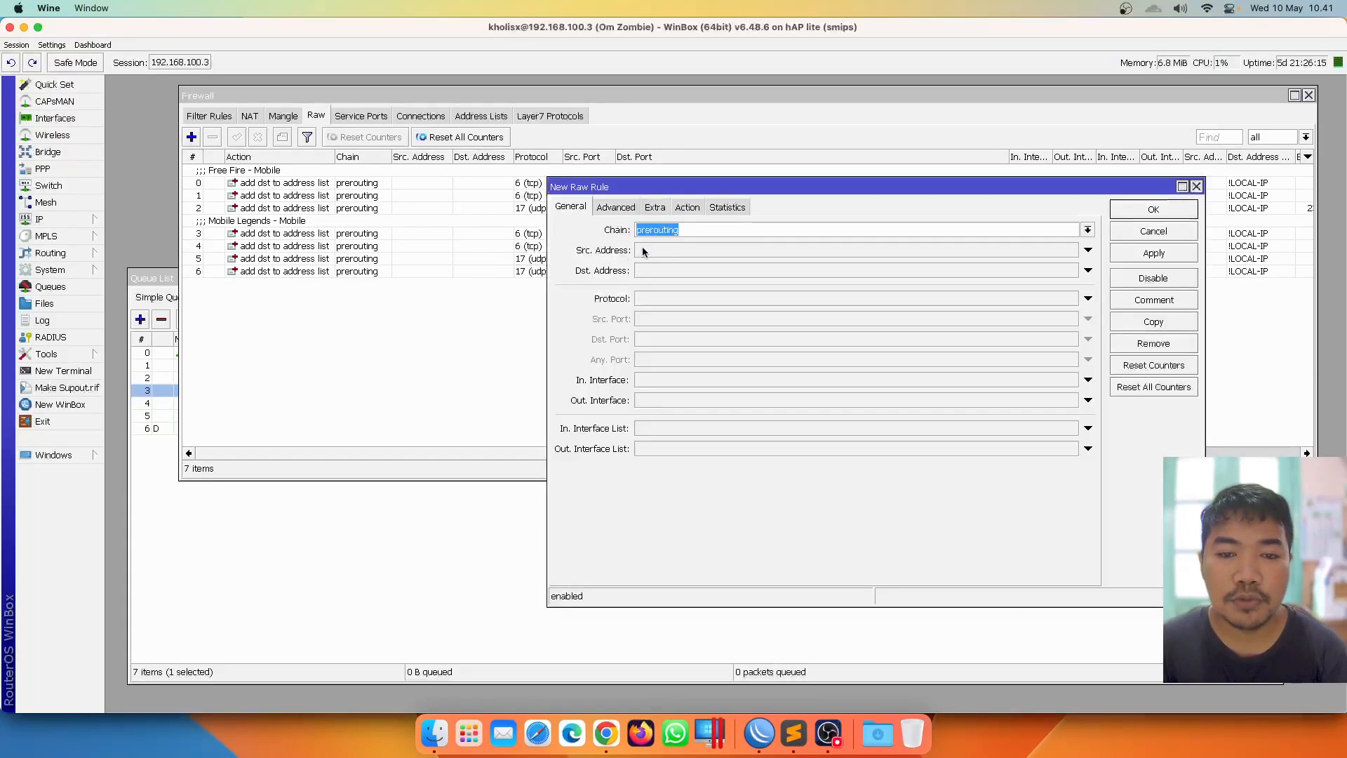
pyautogui.click(680, 300)
pyautogui.click(680, 300)
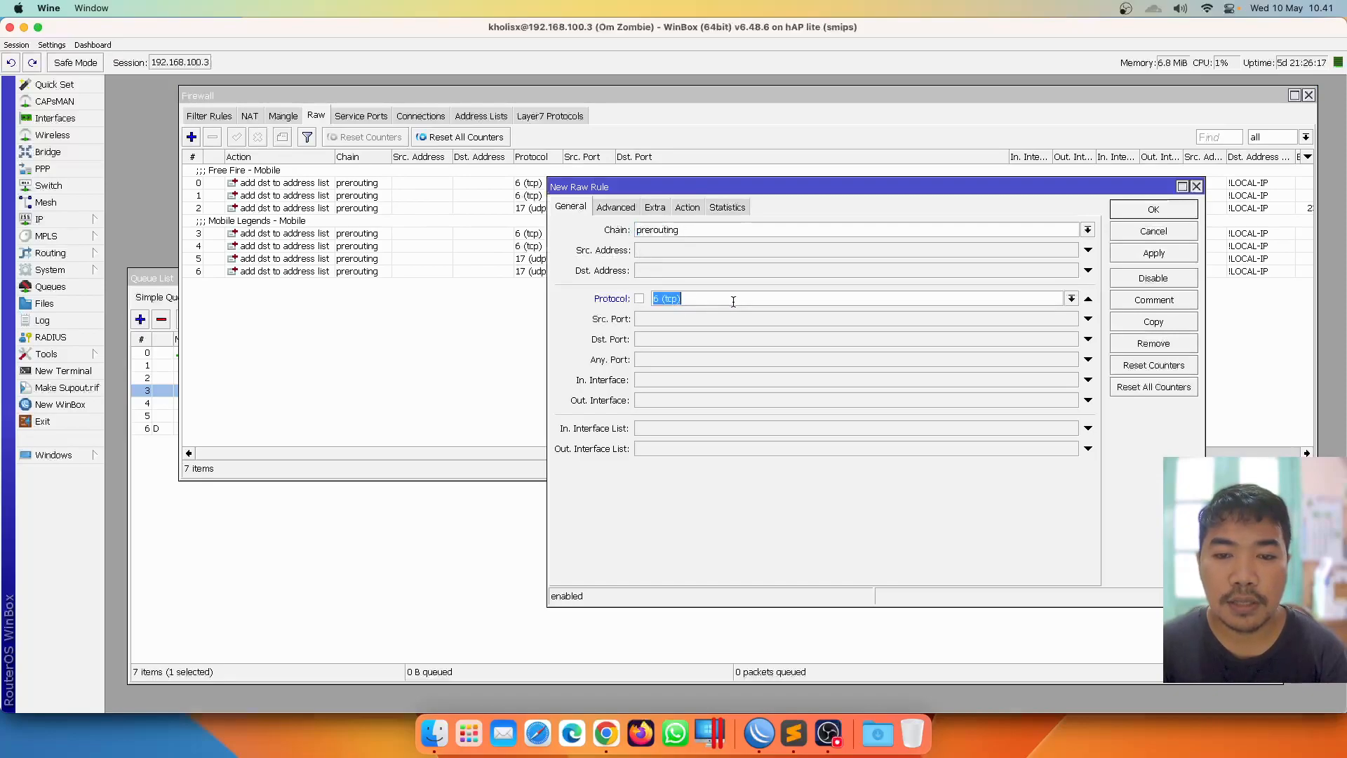
pyautogui.click(668, 338)
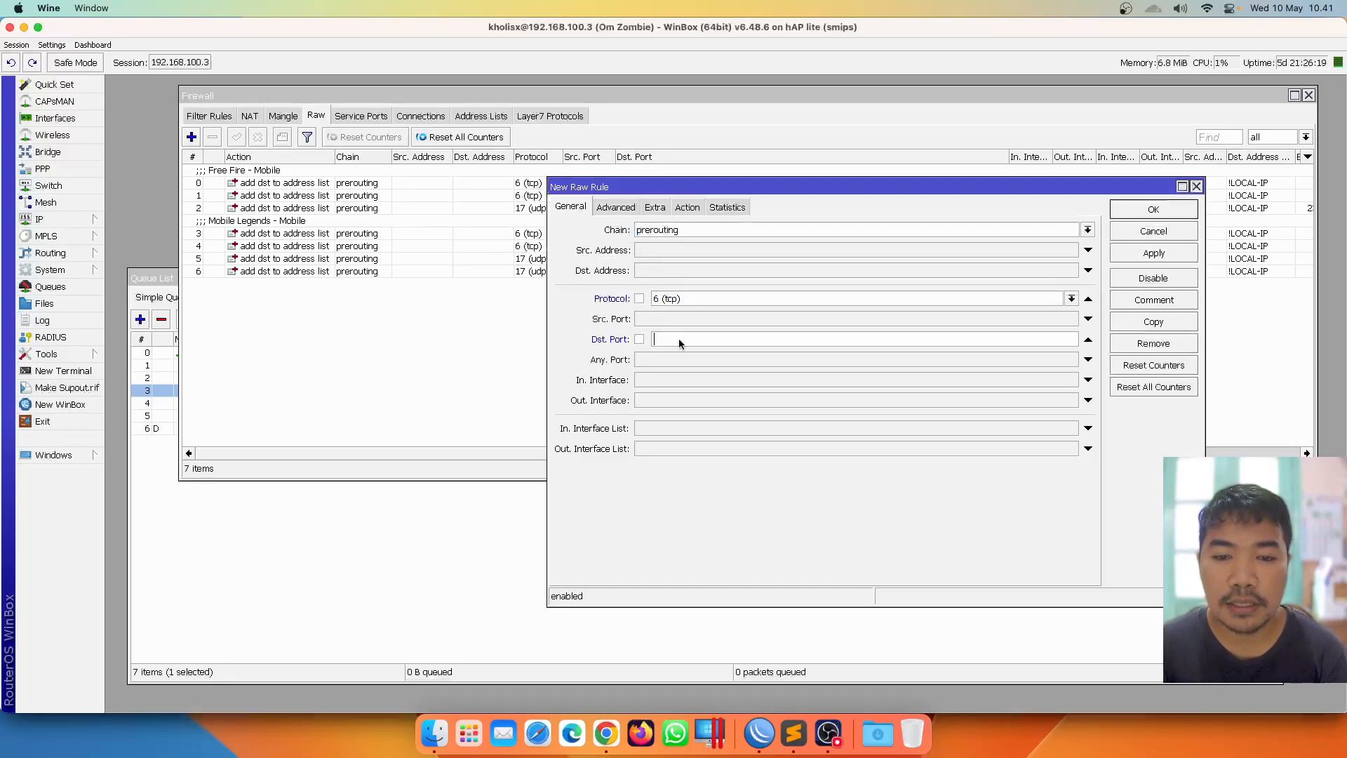
pyautogui.click(719, 373)
pyautogui.moveTo(973, 337); pyautogui.dragTo(649, 339)
pyautogui.click(684, 339)
# Have the new raw rule add destinations to address list List-IP-WA with a 00:30:00 timeout, and apply it
pyautogui.click(688, 207)
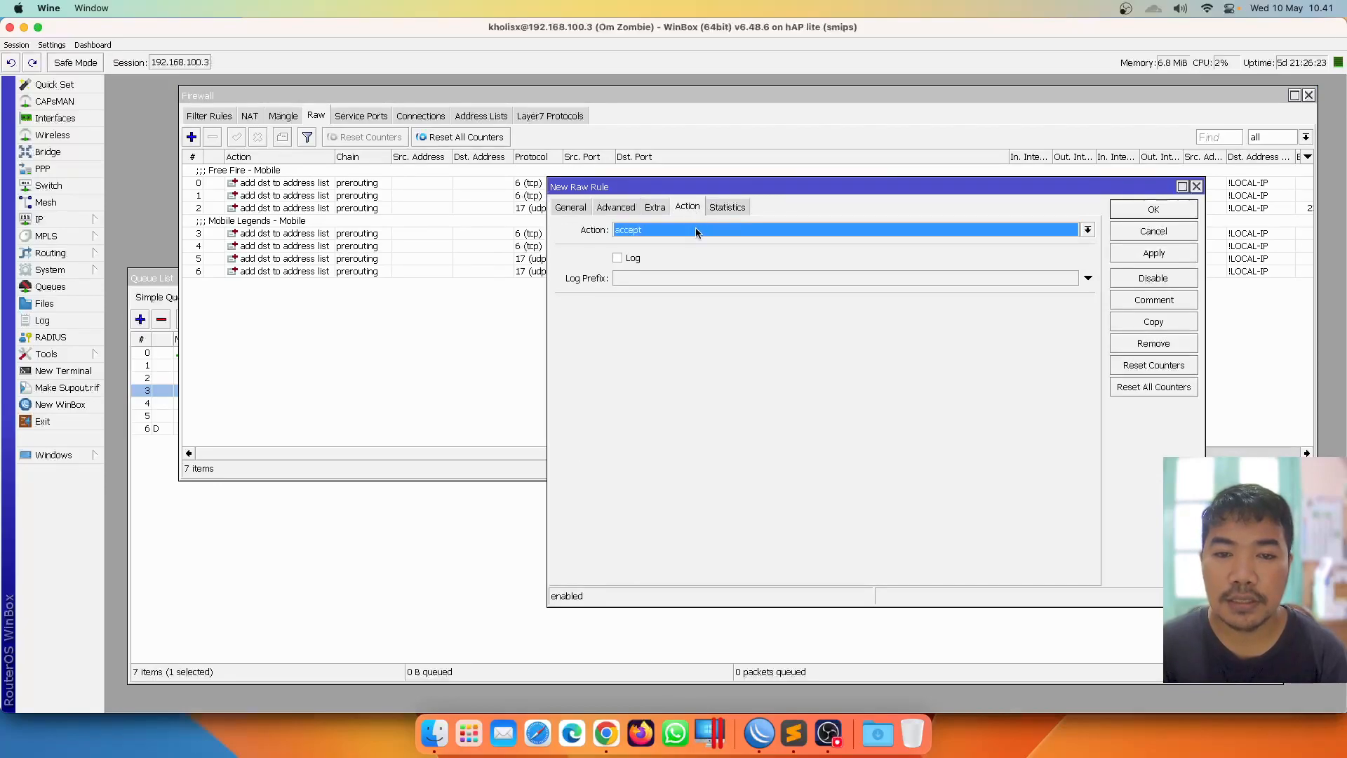
pyautogui.click(693, 229)
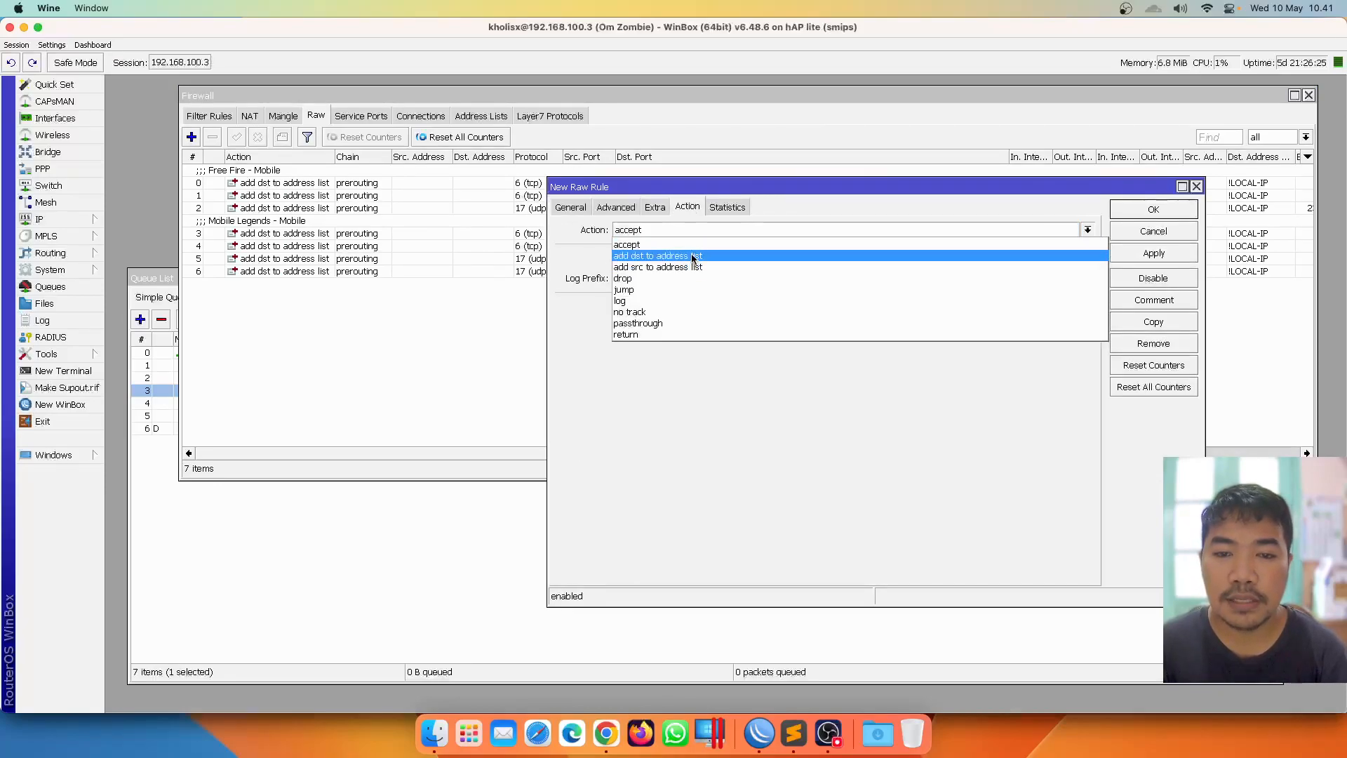
pyautogui.click(690, 256)
pyautogui.click(637, 307)
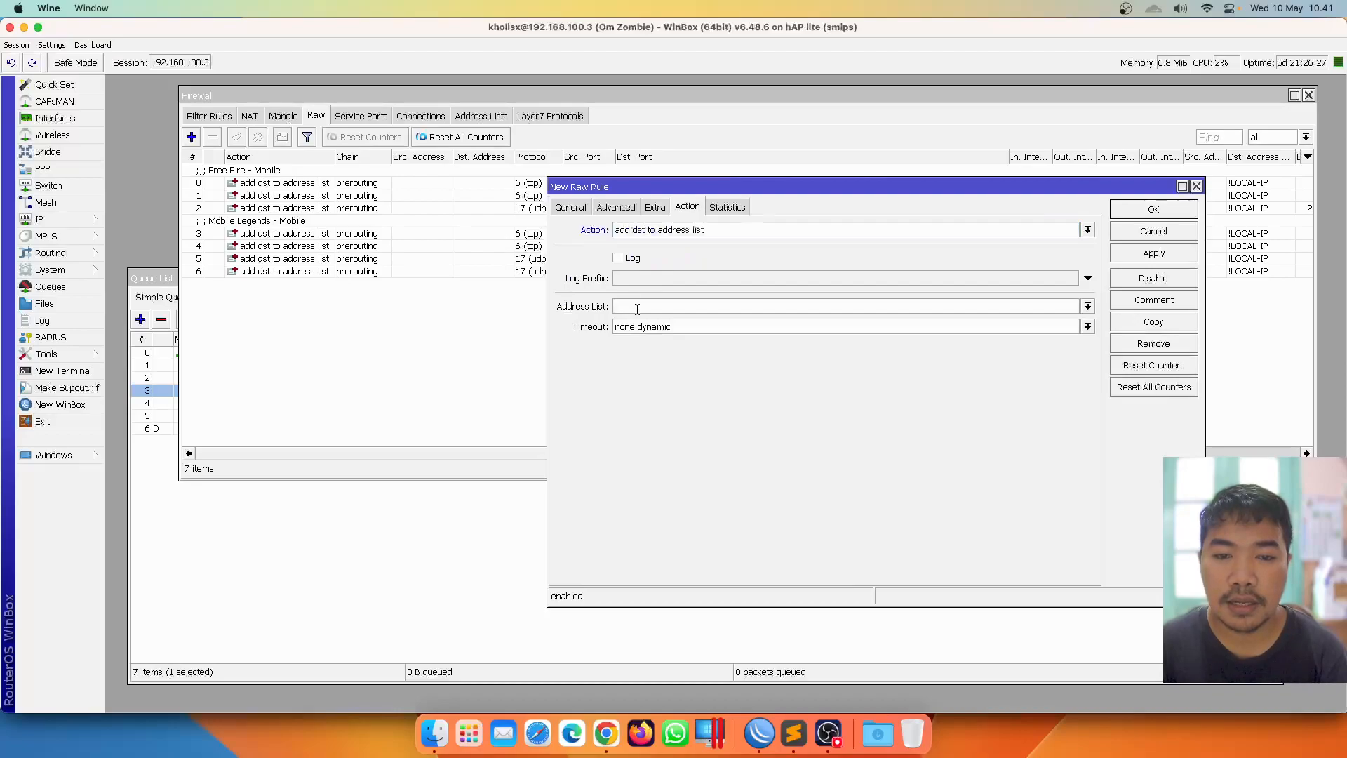
pyautogui.click(1087, 306)
pyautogui.click(772, 333)
pyautogui.click(773, 308)
pyautogui.write('WA')
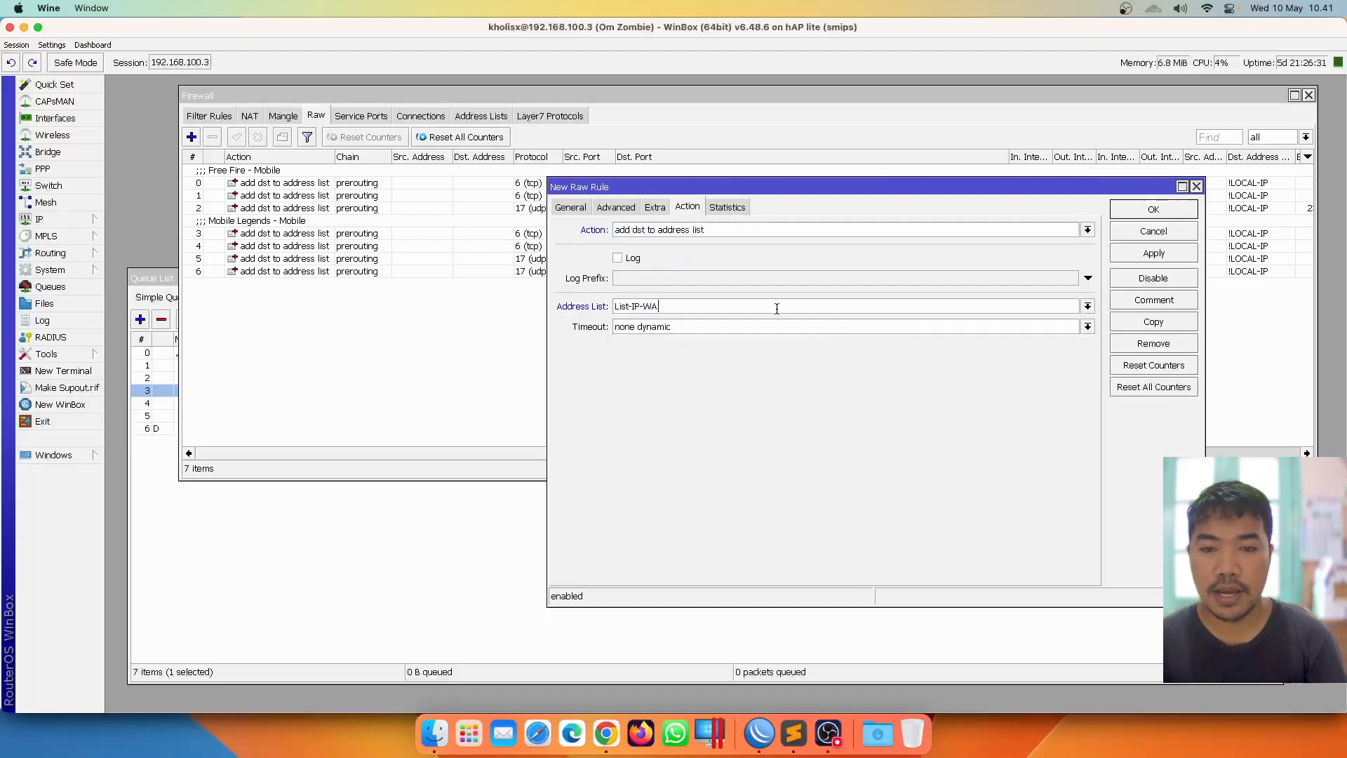
pyautogui.press('Tab')
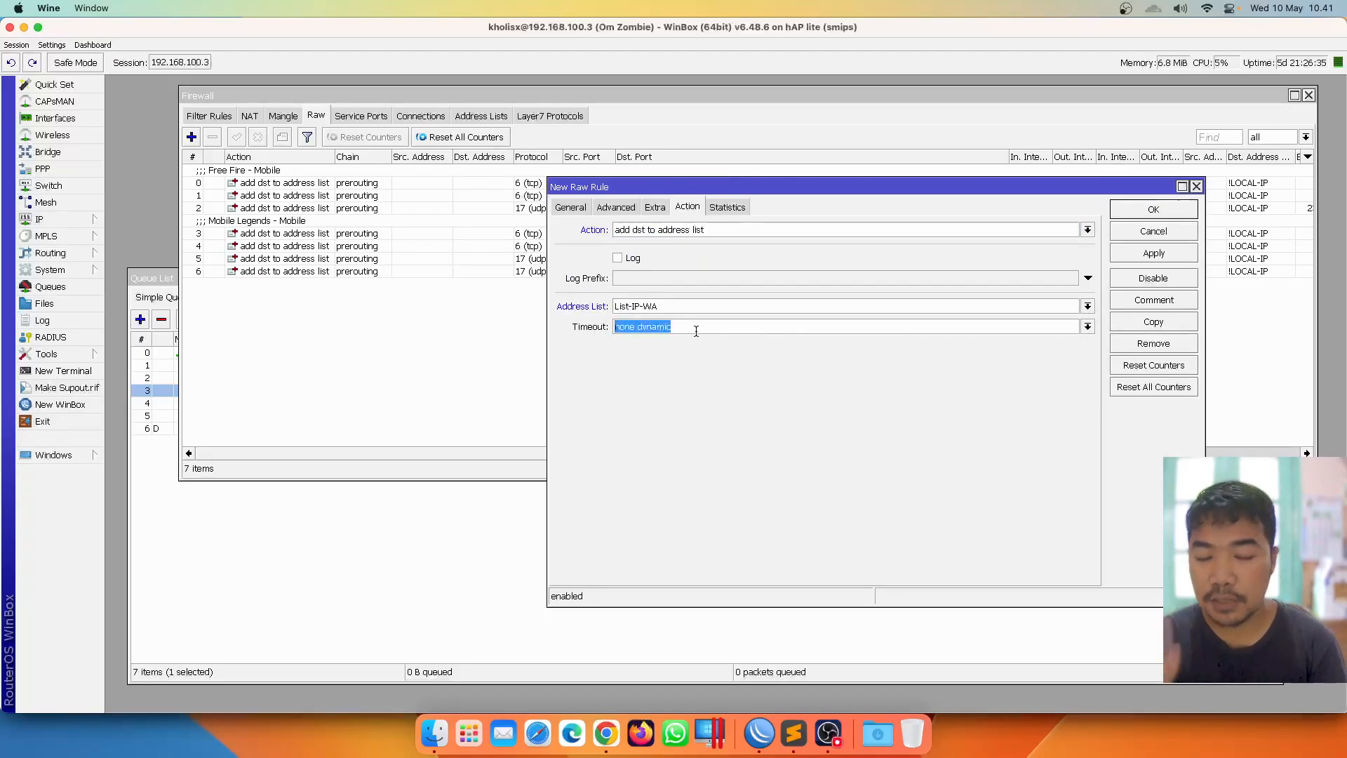
pyautogui.write('00:30:00')
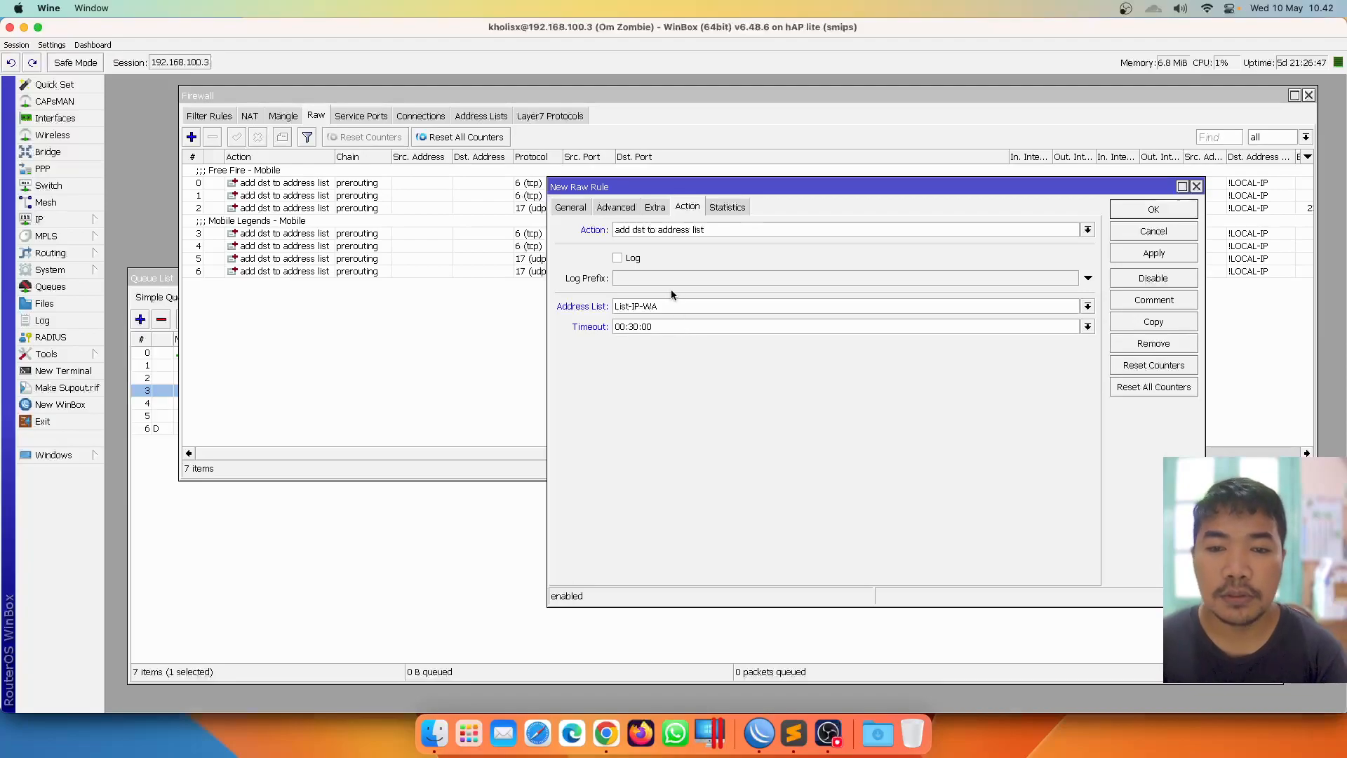
pyautogui.click(1155, 254)
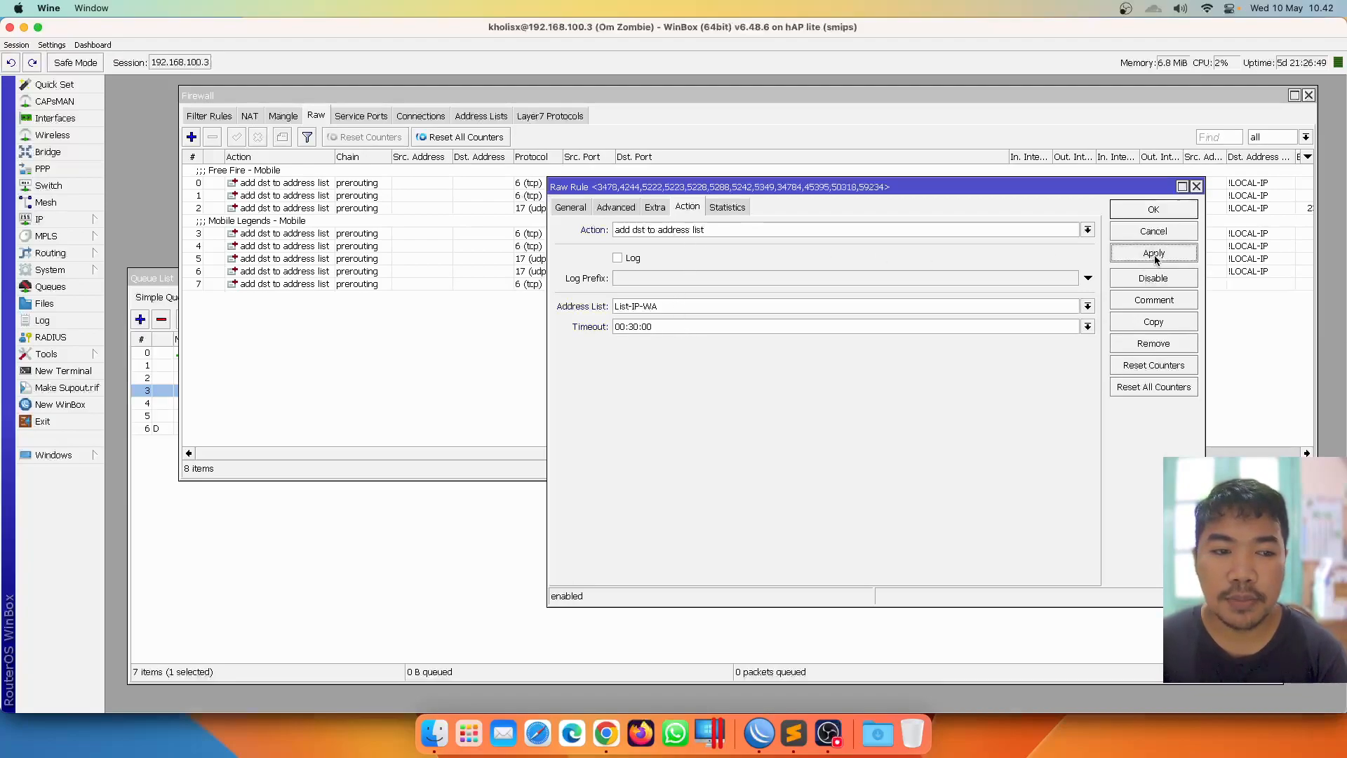
# Duplicate the WhatsApp raw rule with the protocol changed to UDP, and save both rules
pyautogui.click(1151, 323)
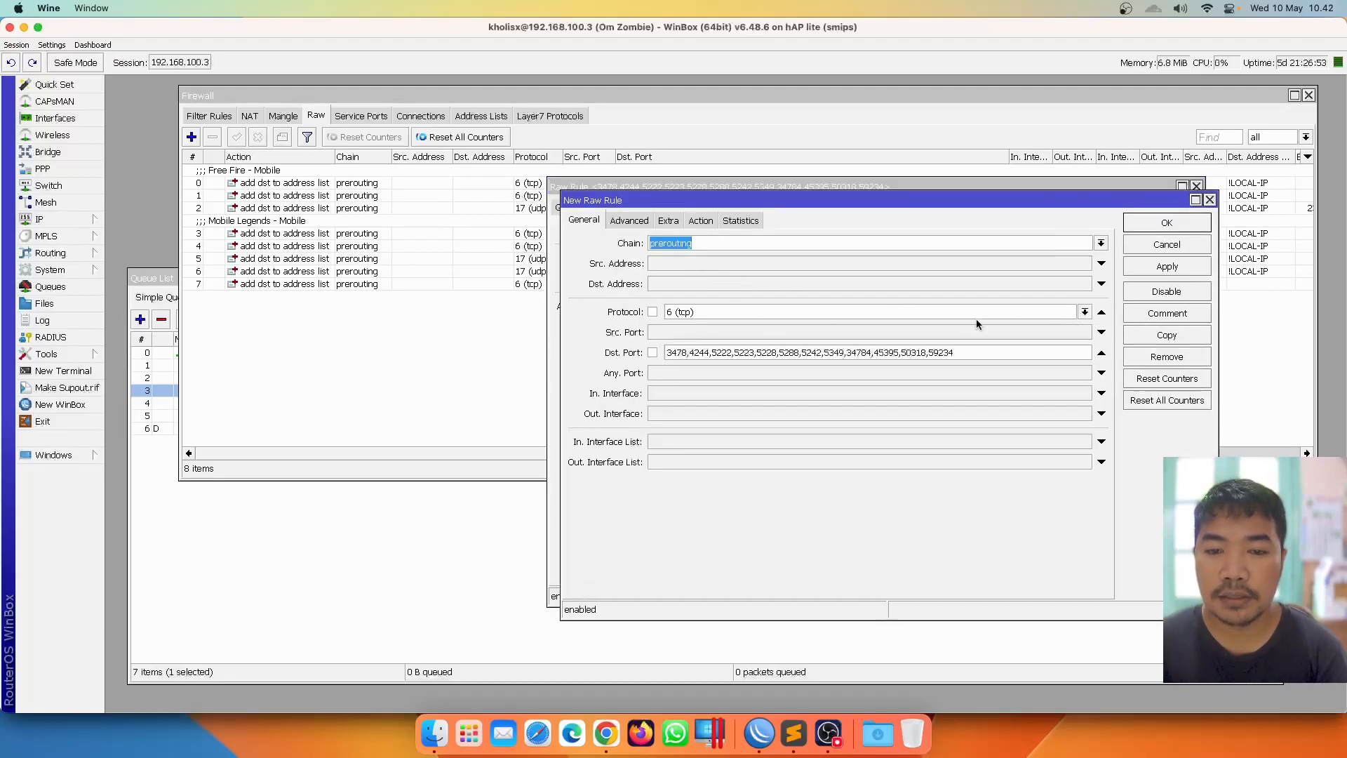
pyautogui.click(1085, 313)
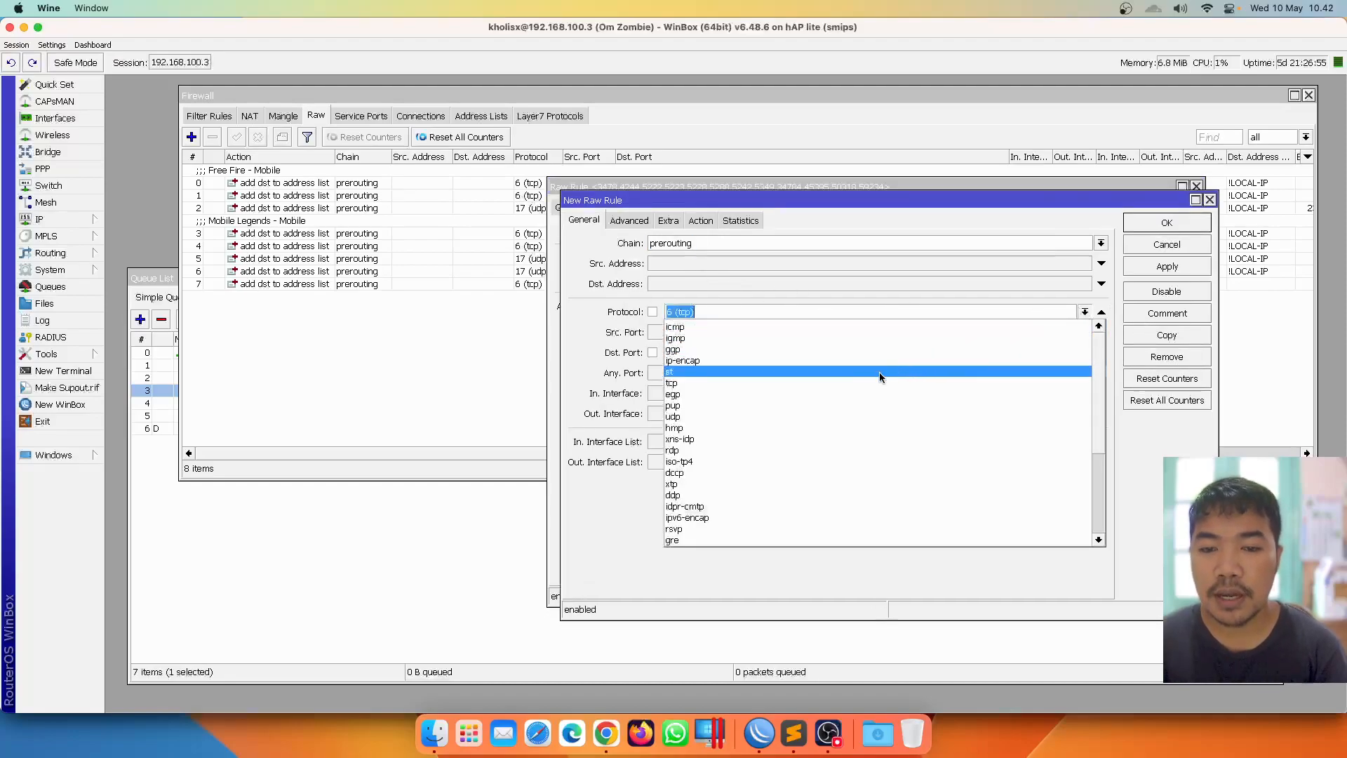
pyautogui.click(812, 415)
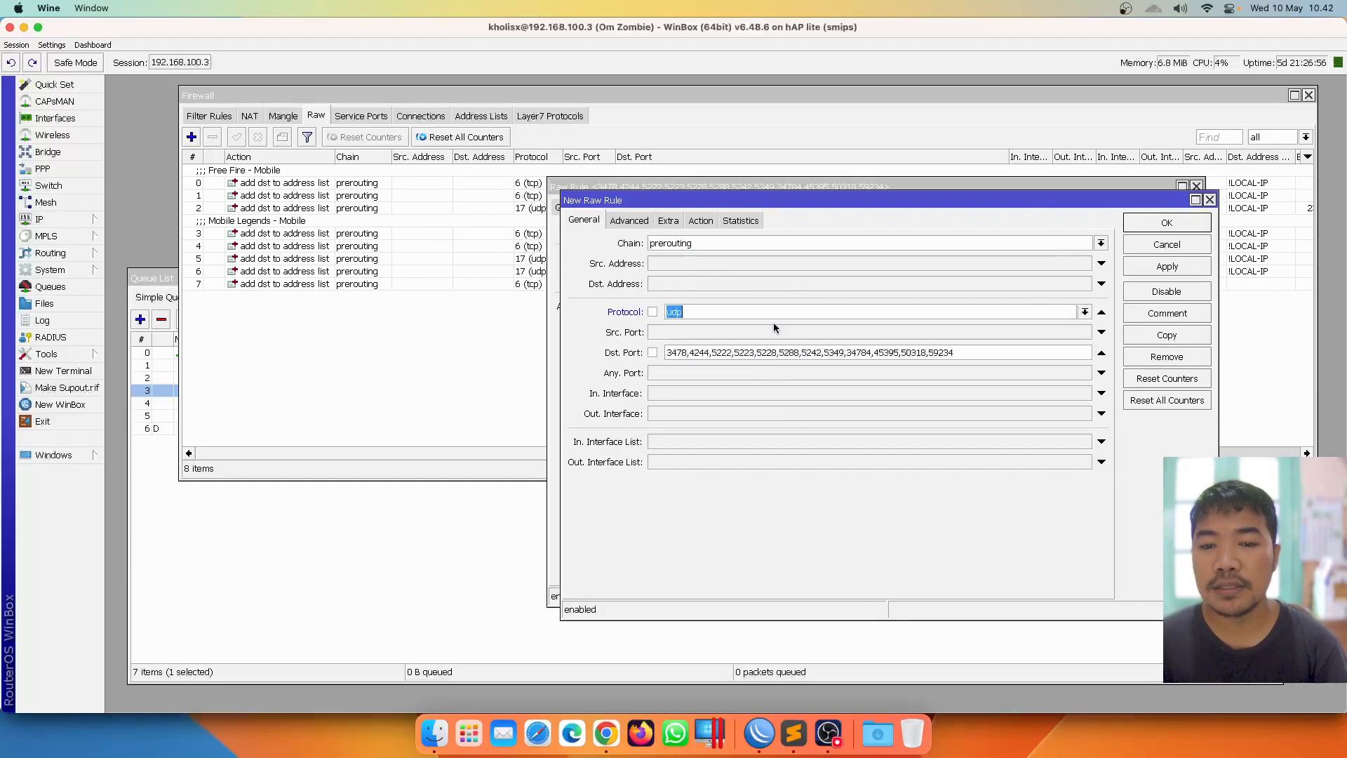
pyautogui.click(1129, 228)
pyautogui.click(1142, 219)
# Add the comment "Social Media - WA" to the WhatsApp TCP raw rule
pyautogui.click(560, 295)
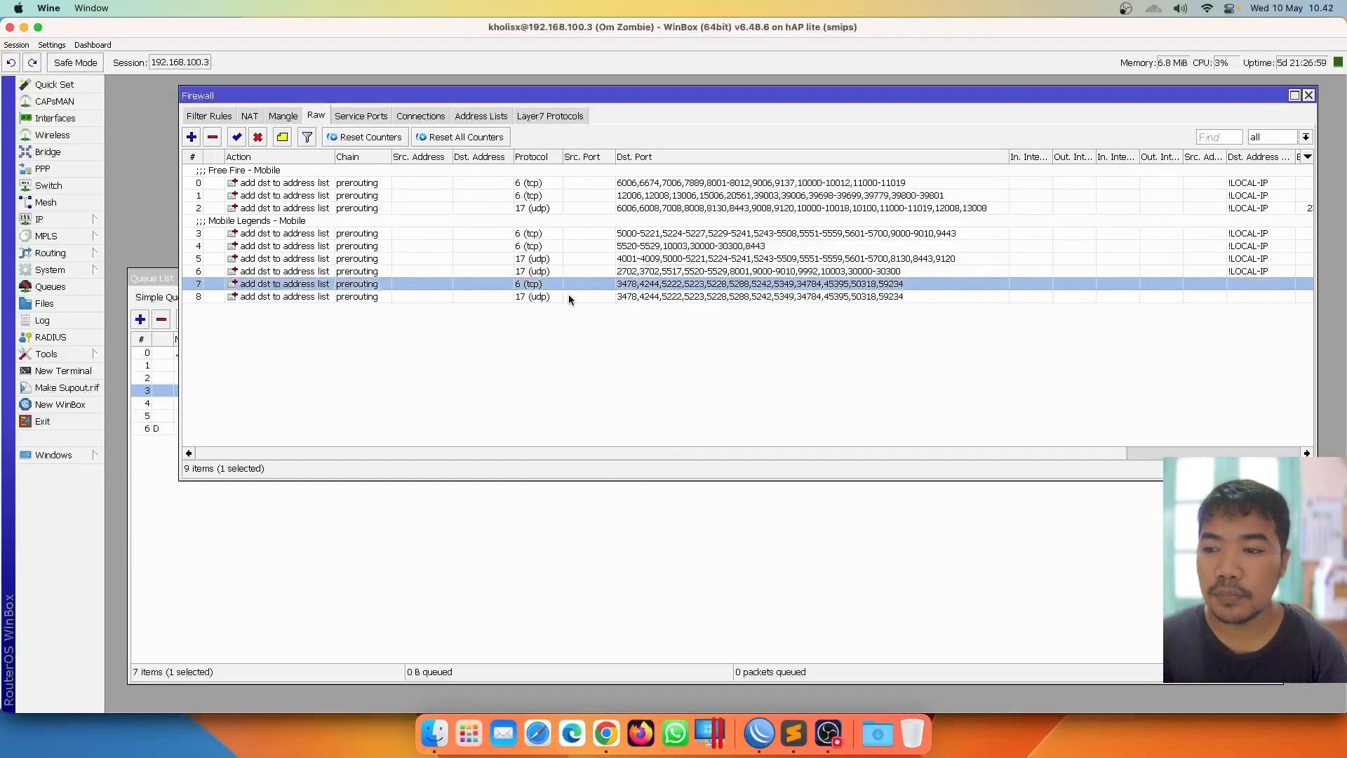
pyautogui.click(571, 284)
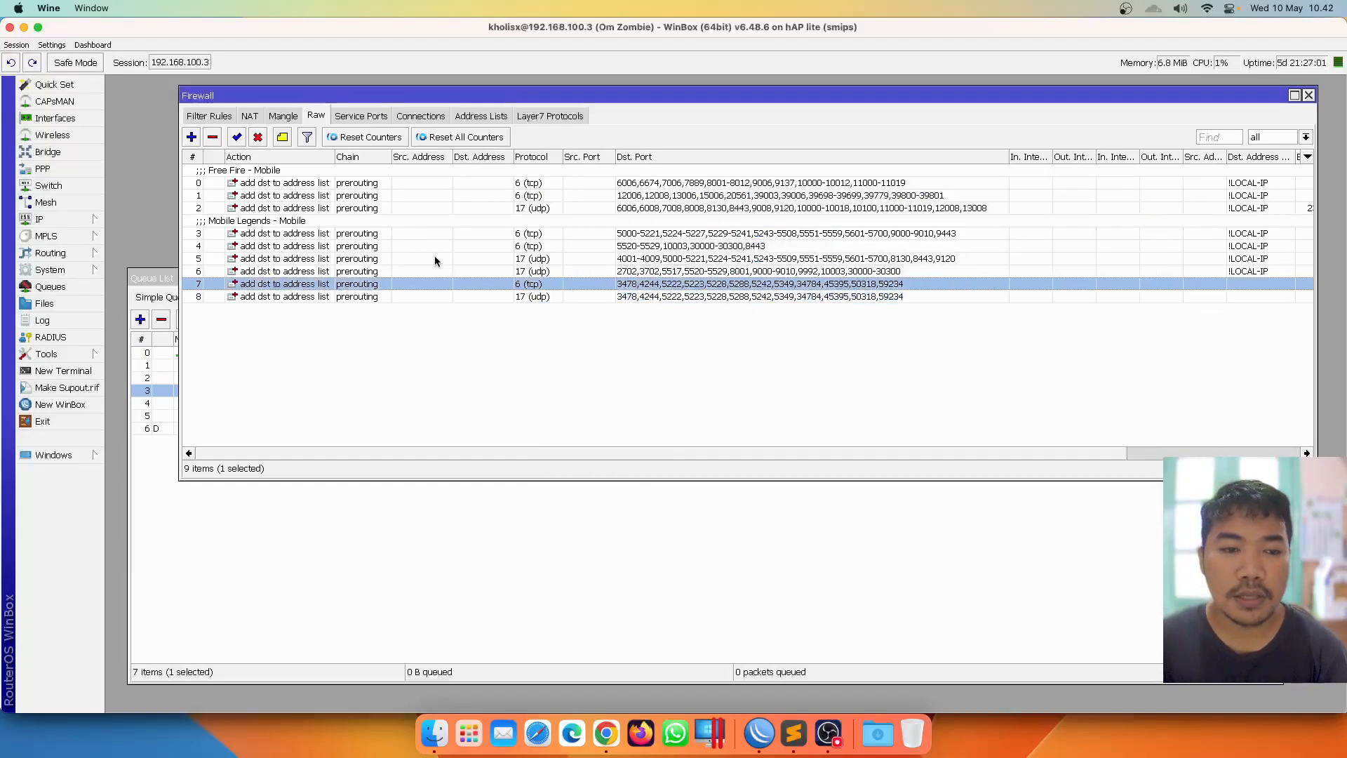
pyautogui.click(282, 137)
pyautogui.write('Social Media - WA')
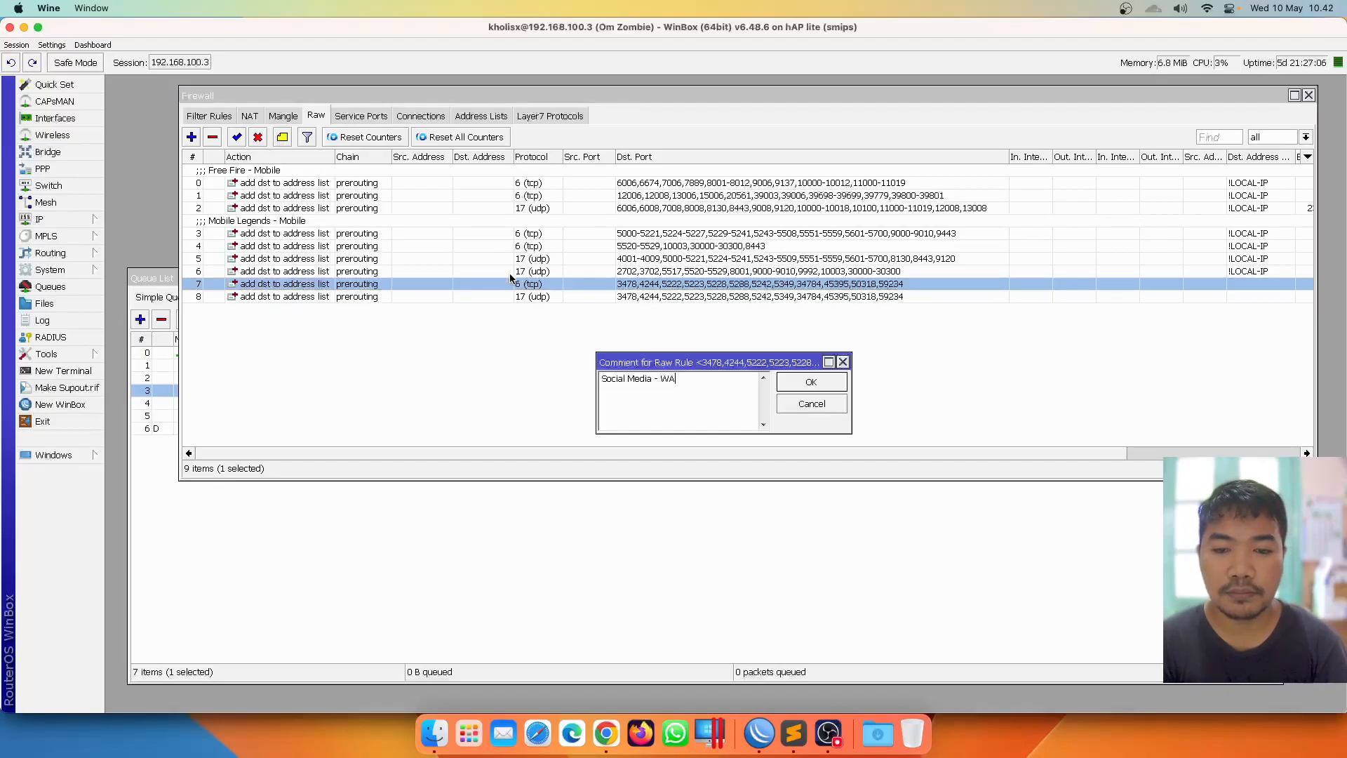
pyautogui.press('Return')
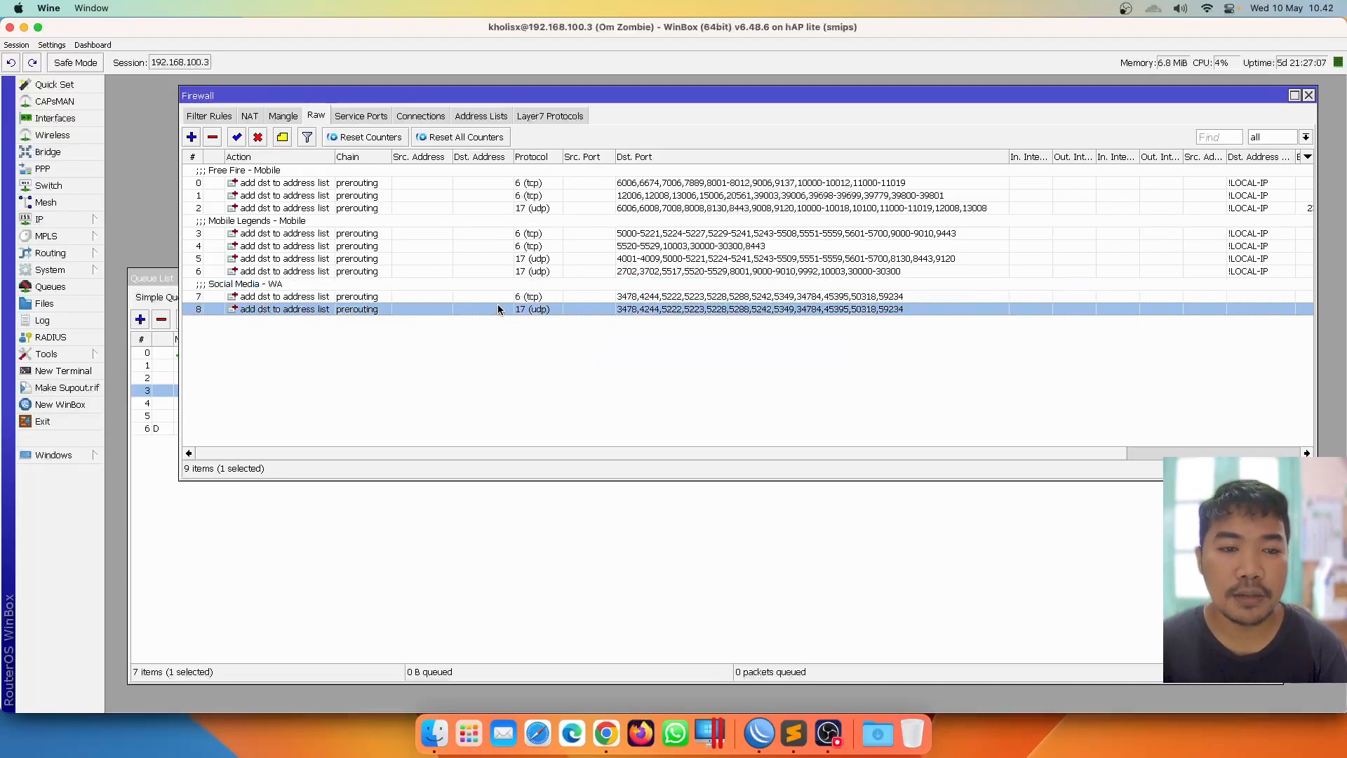
# Exclude the LOCAL-IP destination address list from the WhatsApp TCP raw rule by negating it, and save
pyautogui.click(506, 309)
pyautogui.moveTo(948, 454); pyautogui.dragTo(1093, 456)
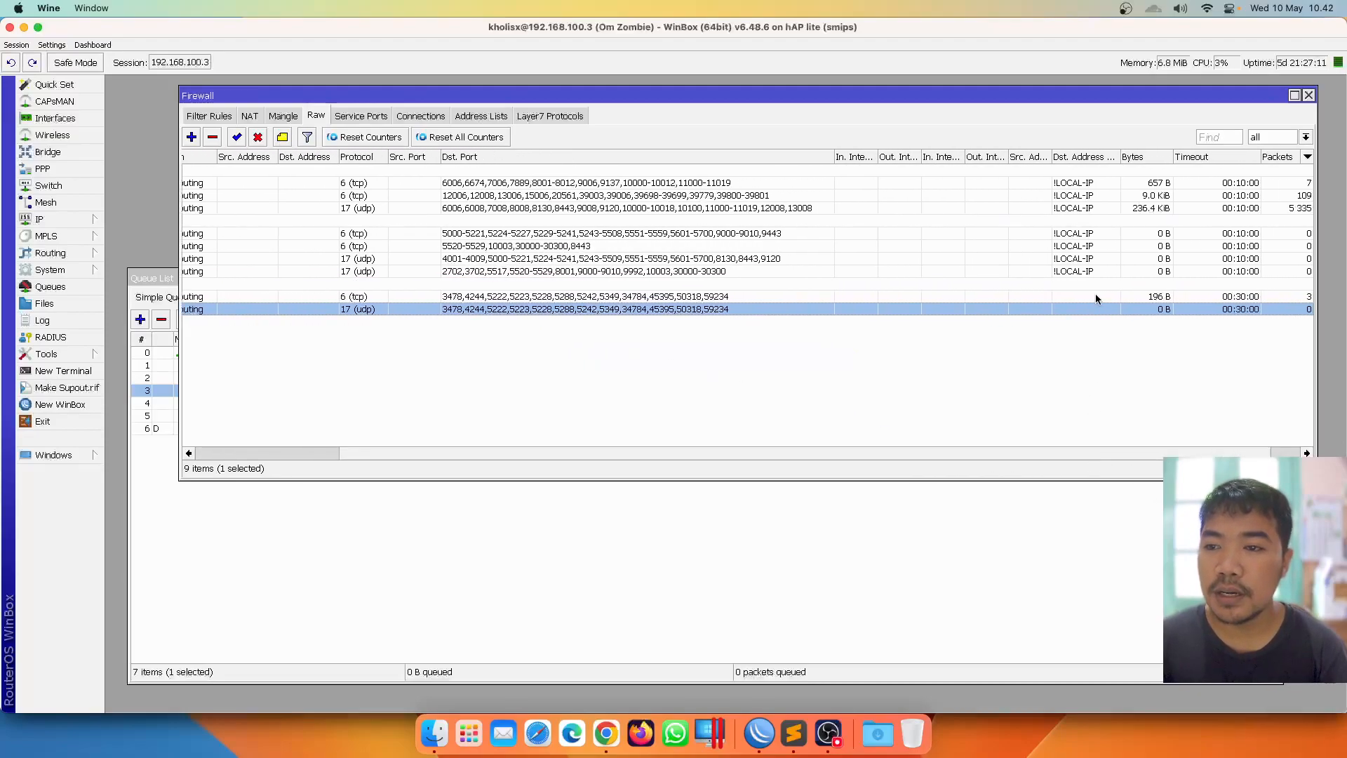
pyautogui.doubleClick(1076, 295)
pyautogui.click(617, 209)
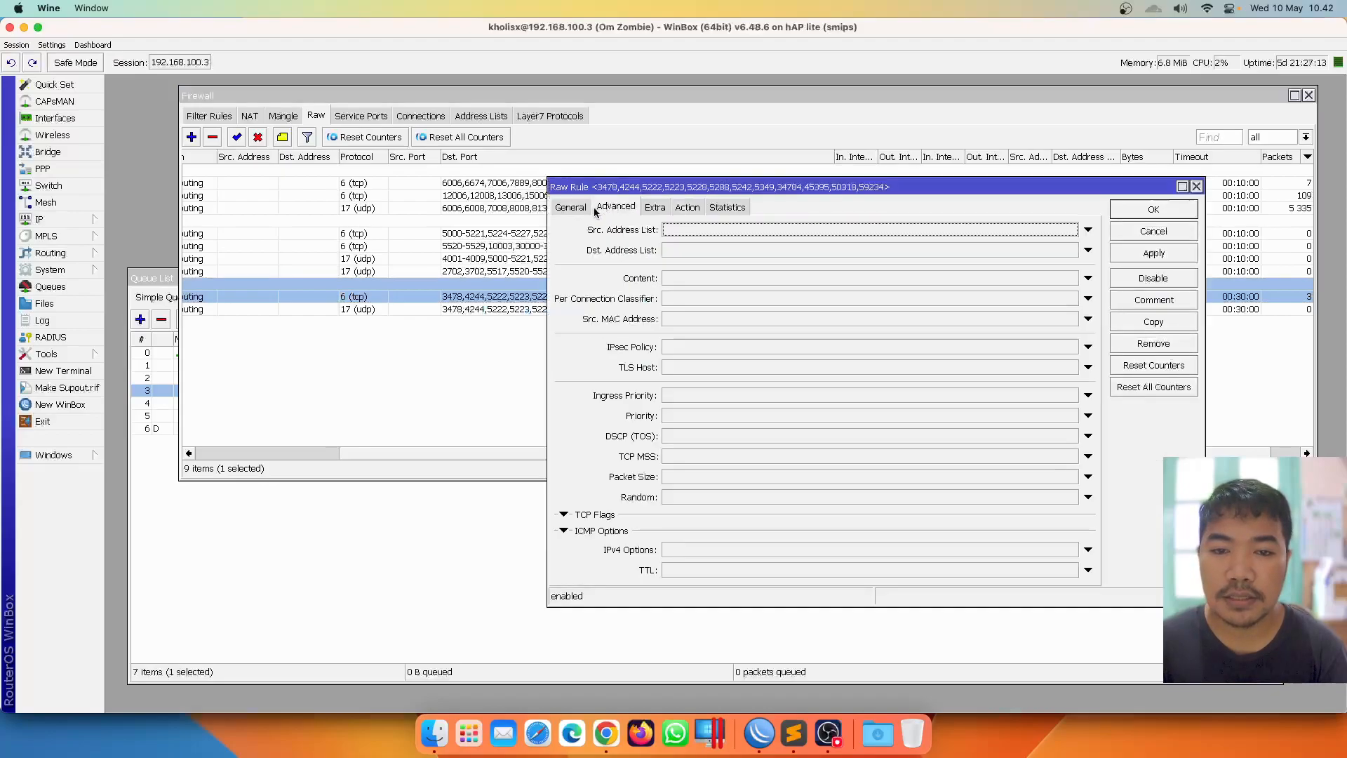
pyautogui.click(769, 253)
pyautogui.click(1073, 250)
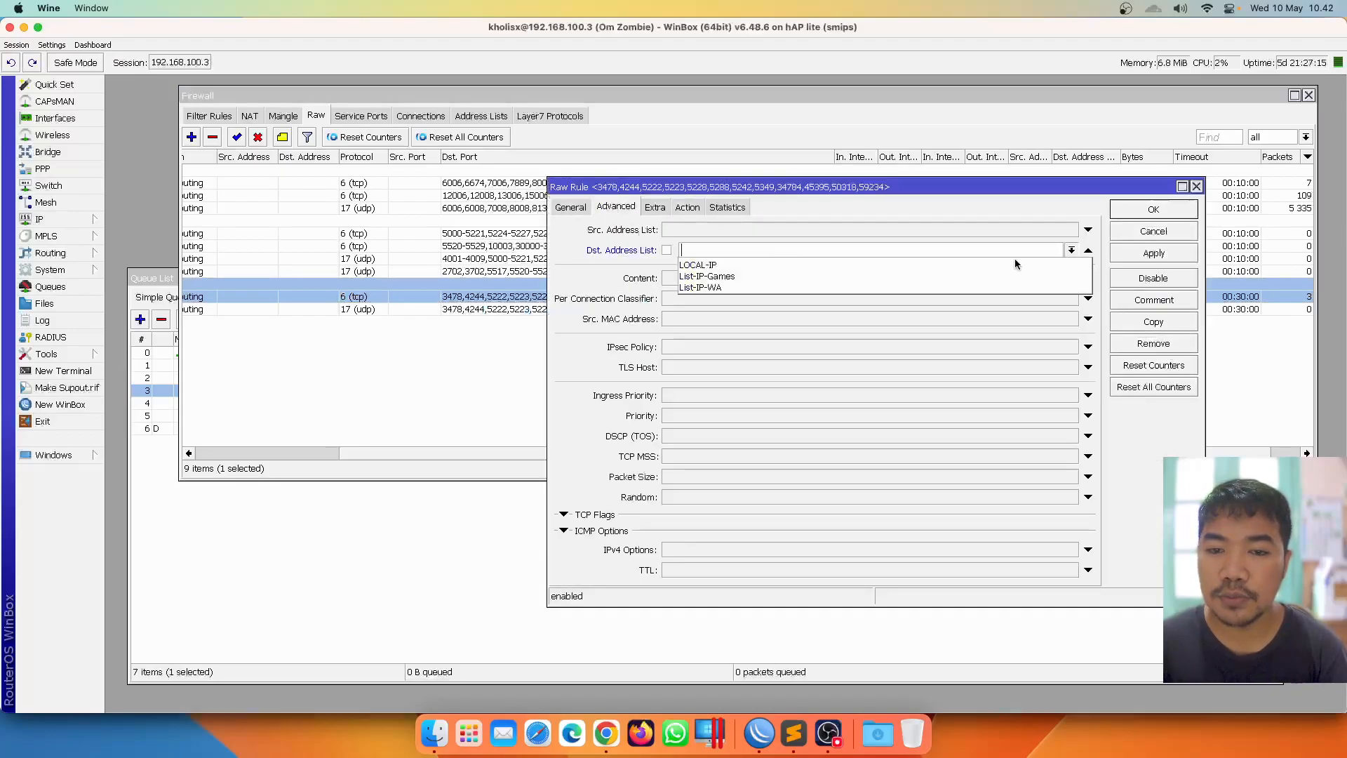
pyautogui.click(972, 265)
pyautogui.click(666, 251)
pyautogui.click(1158, 209)
# Set the WhatsApp UDP raw rule's destination address list to negated LOCAL-IP and save it
pyautogui.doubleClick(1060, 308)
pyautogui.click(908, 253)
pyautogui.click(1071, 250)
pyautogui.click(710, 265)
pyautogui.click(667, 251)
pyautogui.click(1127, 211)
pyautogui.press('Up')
pyautogui.hscroll(2, 1006, 455)
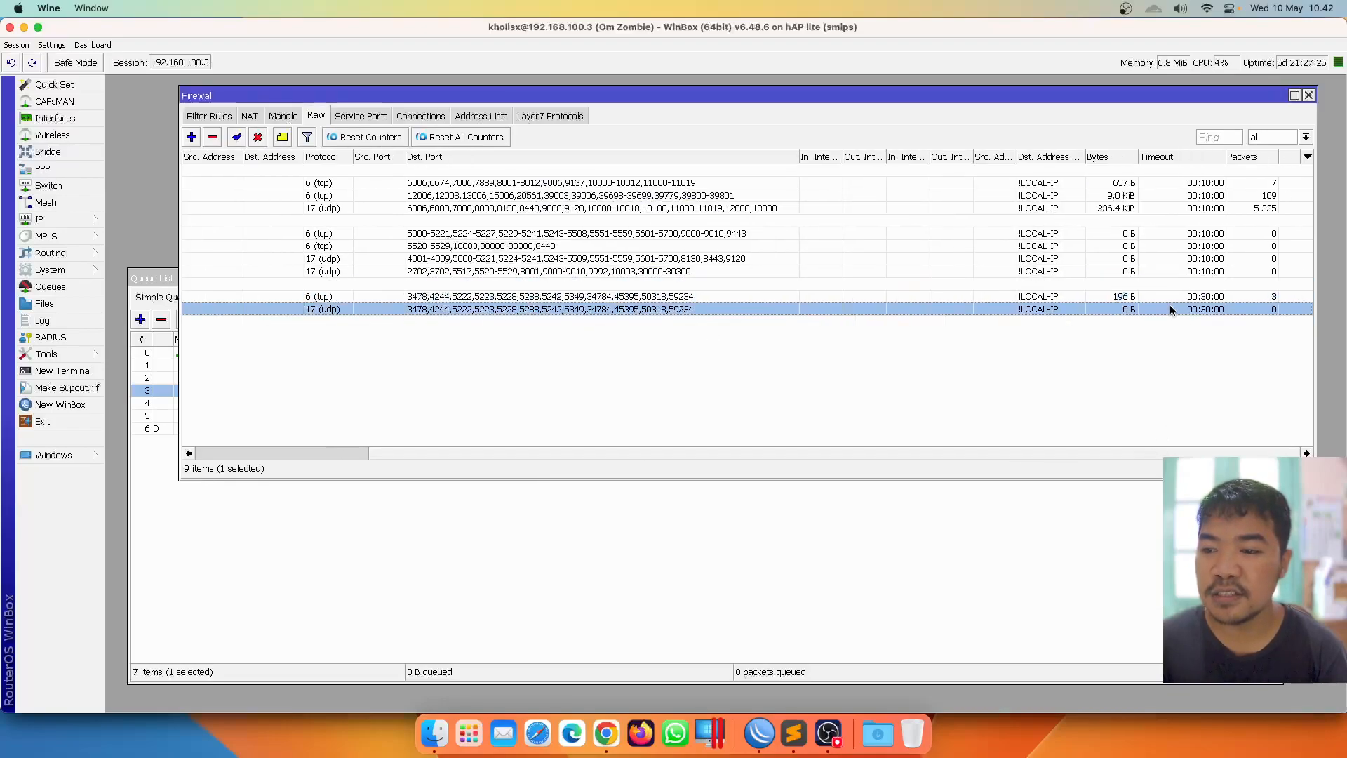
pyautogui.hscroll(-5, 1008, 456)
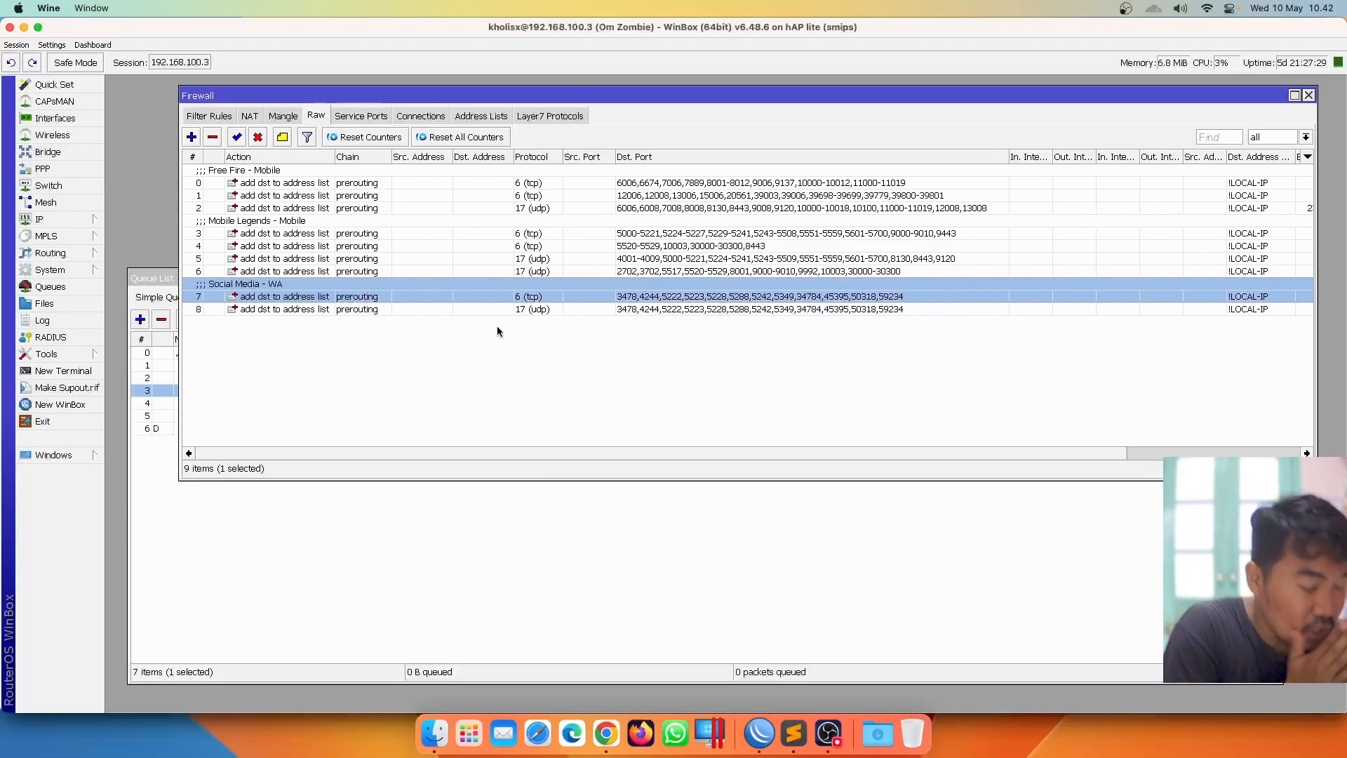
# Sort the firewall's address lists by name to inspect the List-IP-WA entries, and check the connection marks in the connection list
pyautogui.click(477, 114)
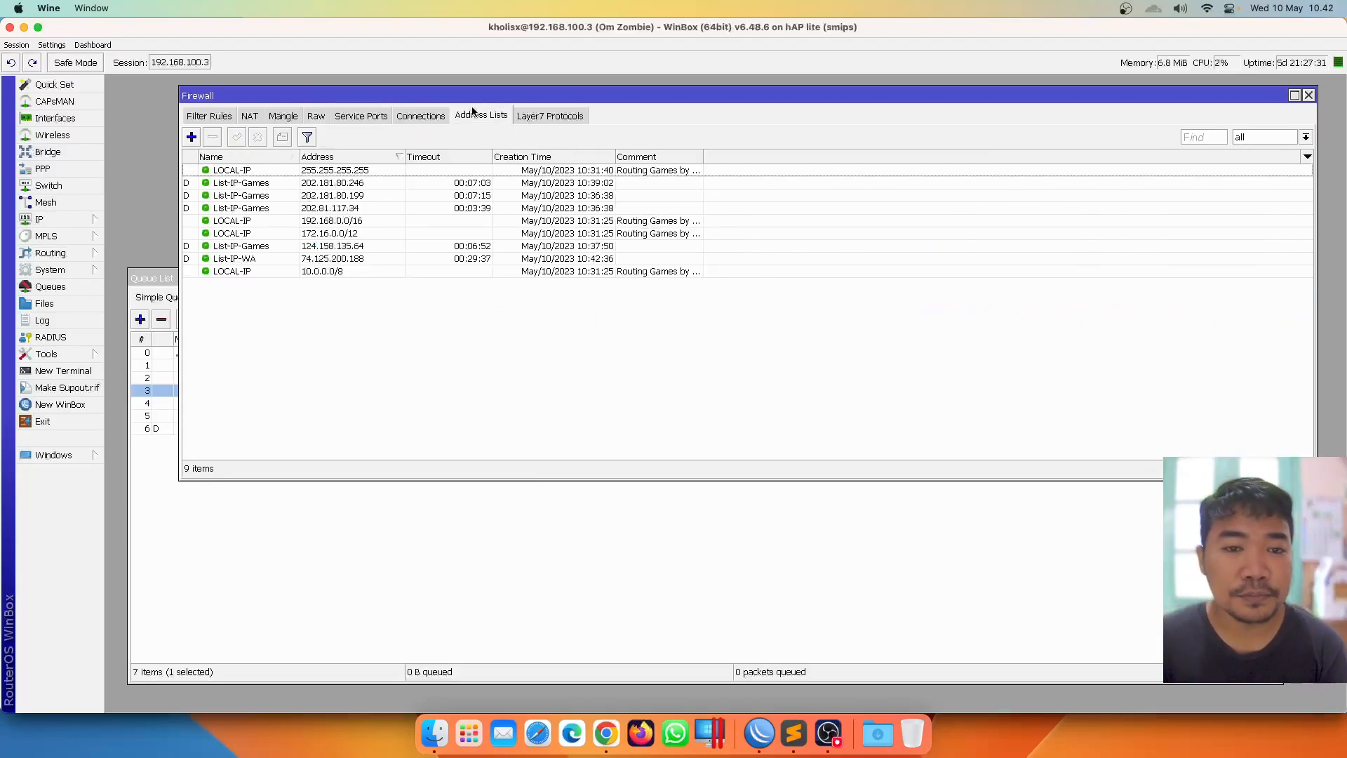
pyautogui.click(291, 258)
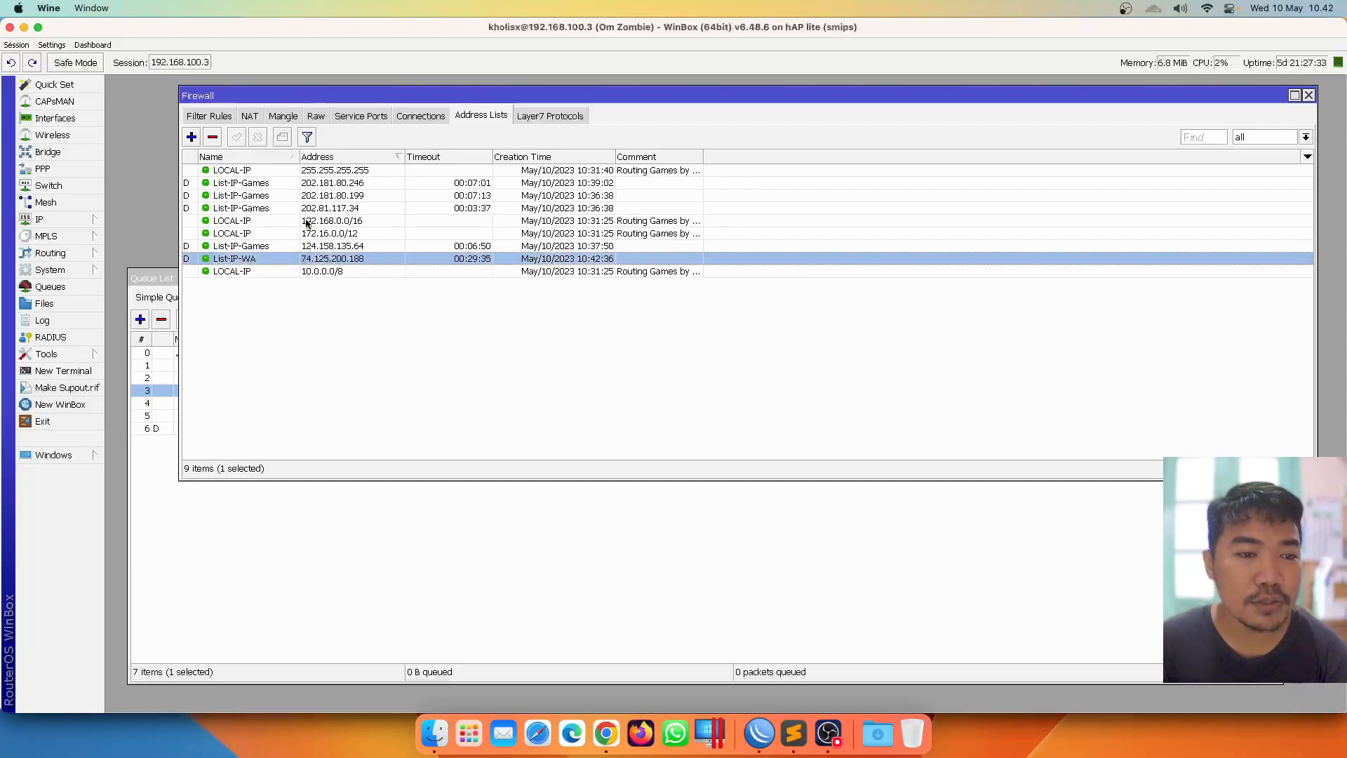
pyautogui.click(275, 156)
pyautogui.moveTo(283, 259); pyautogui.dragTo(334, 271)
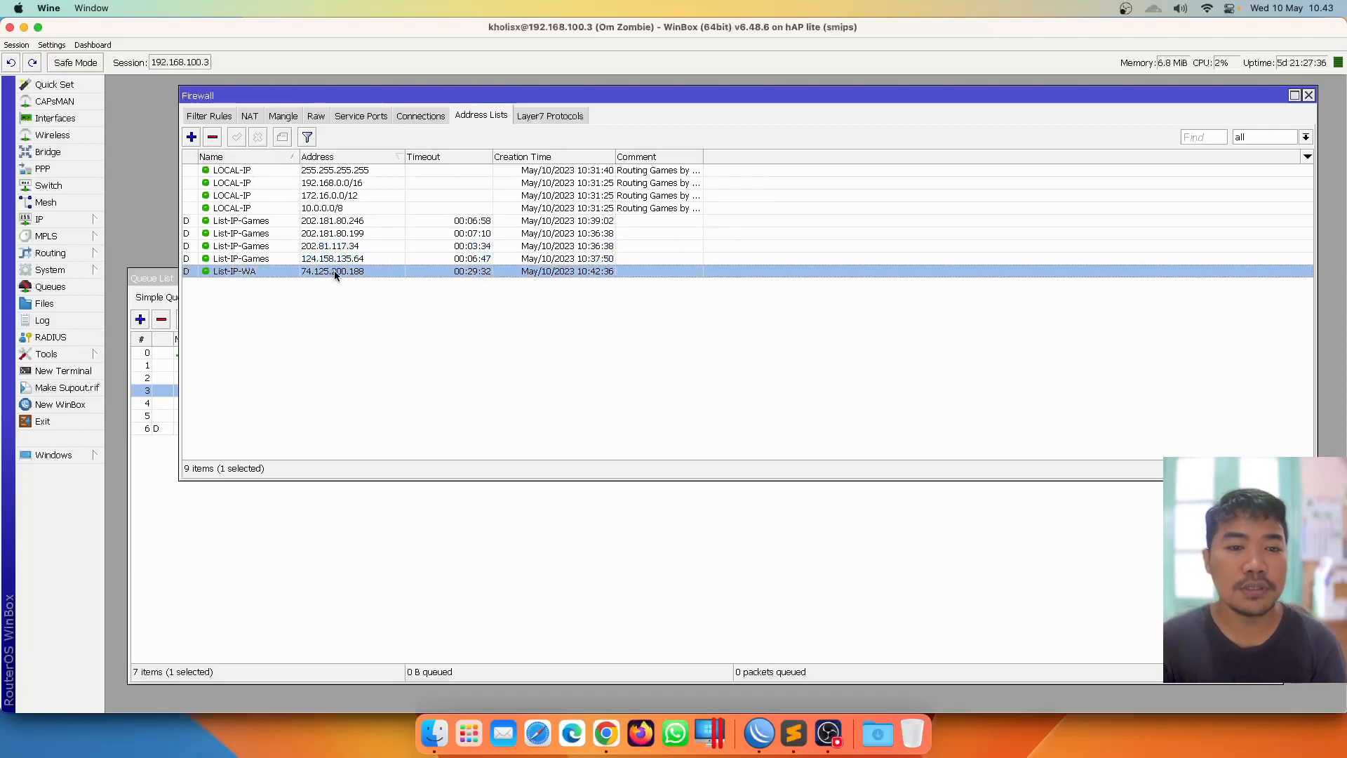
pyautogui.click(419, 112)
pyautogui.click(544, 159)
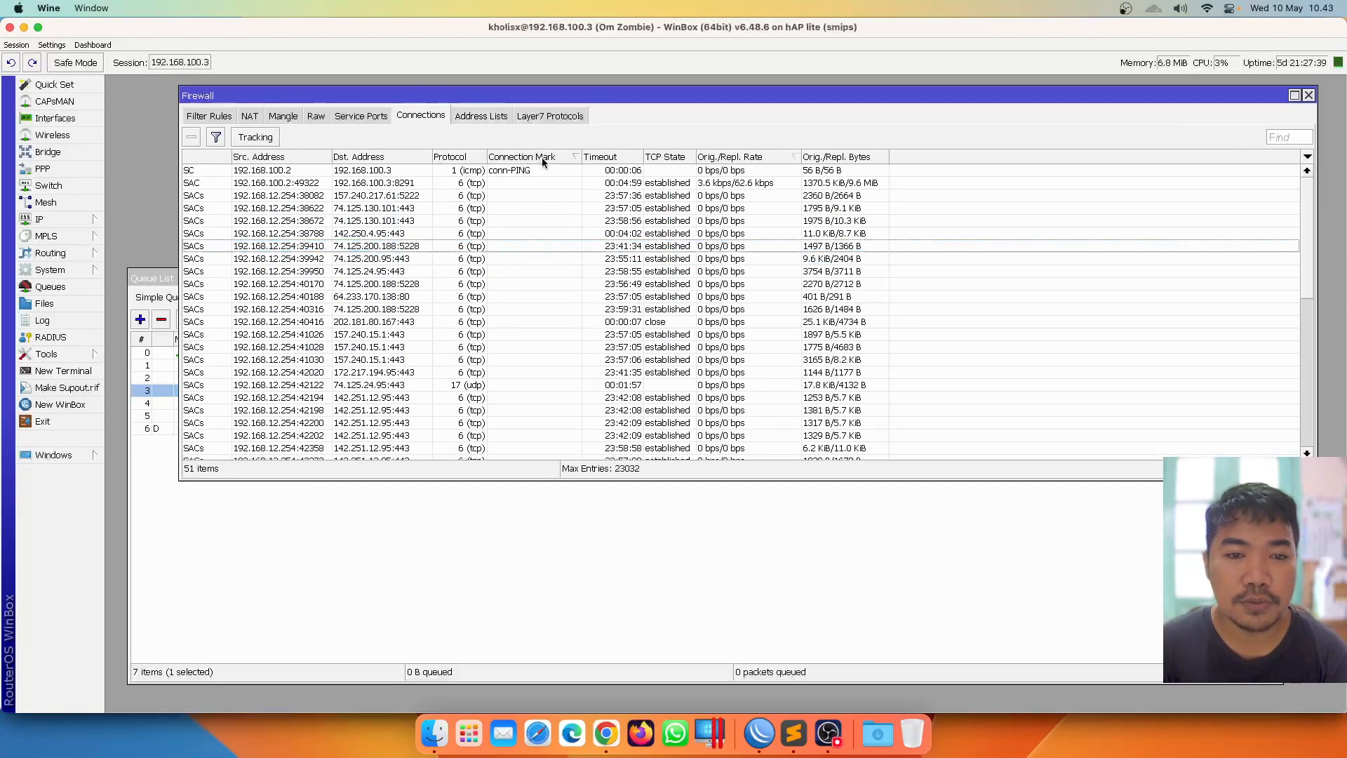
# Start a new mangle rule on the prerouting chain that matches the List-IP-WA destination address list
pyautogui.click(357, 117)
pyautogui.click(301, 115)
pyautogui.click(209, 116)
pyautogui.click(286, 117)
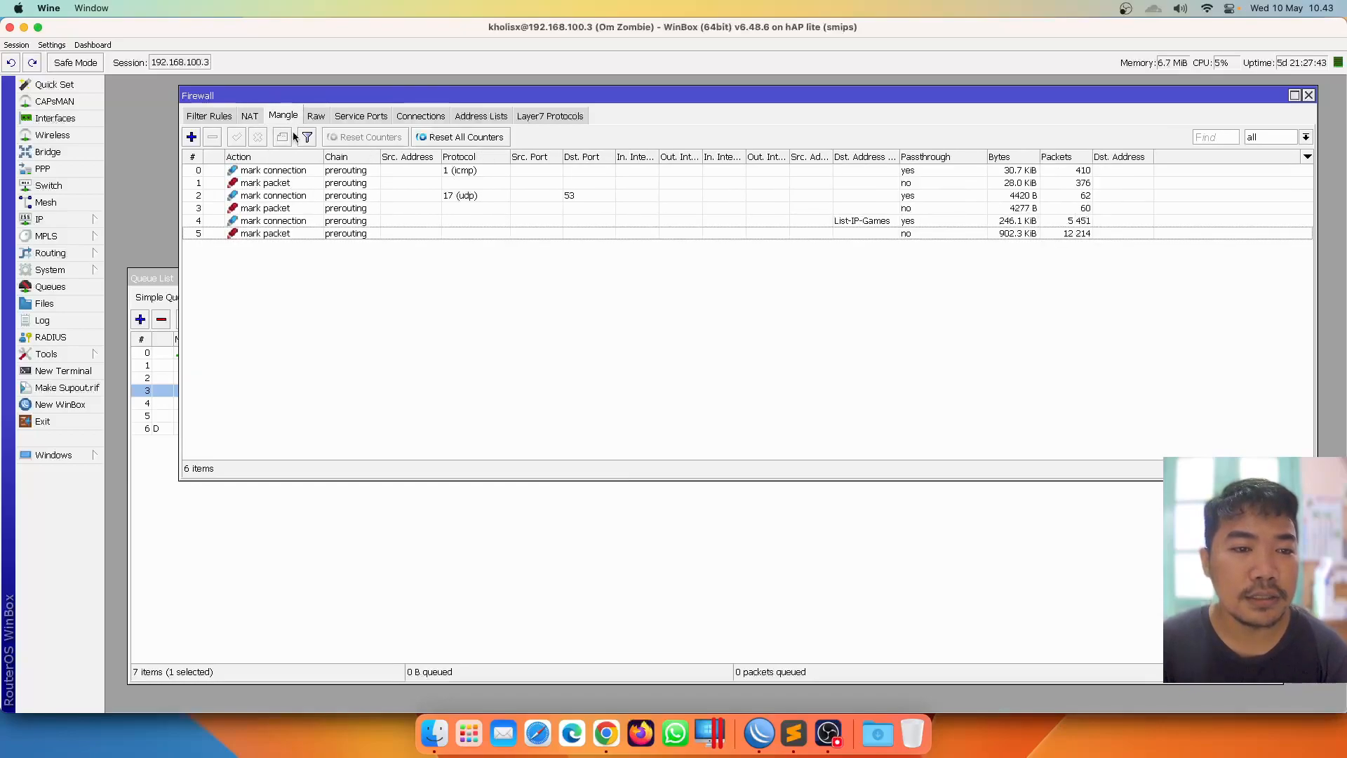
pyautogui.click(191, 138)
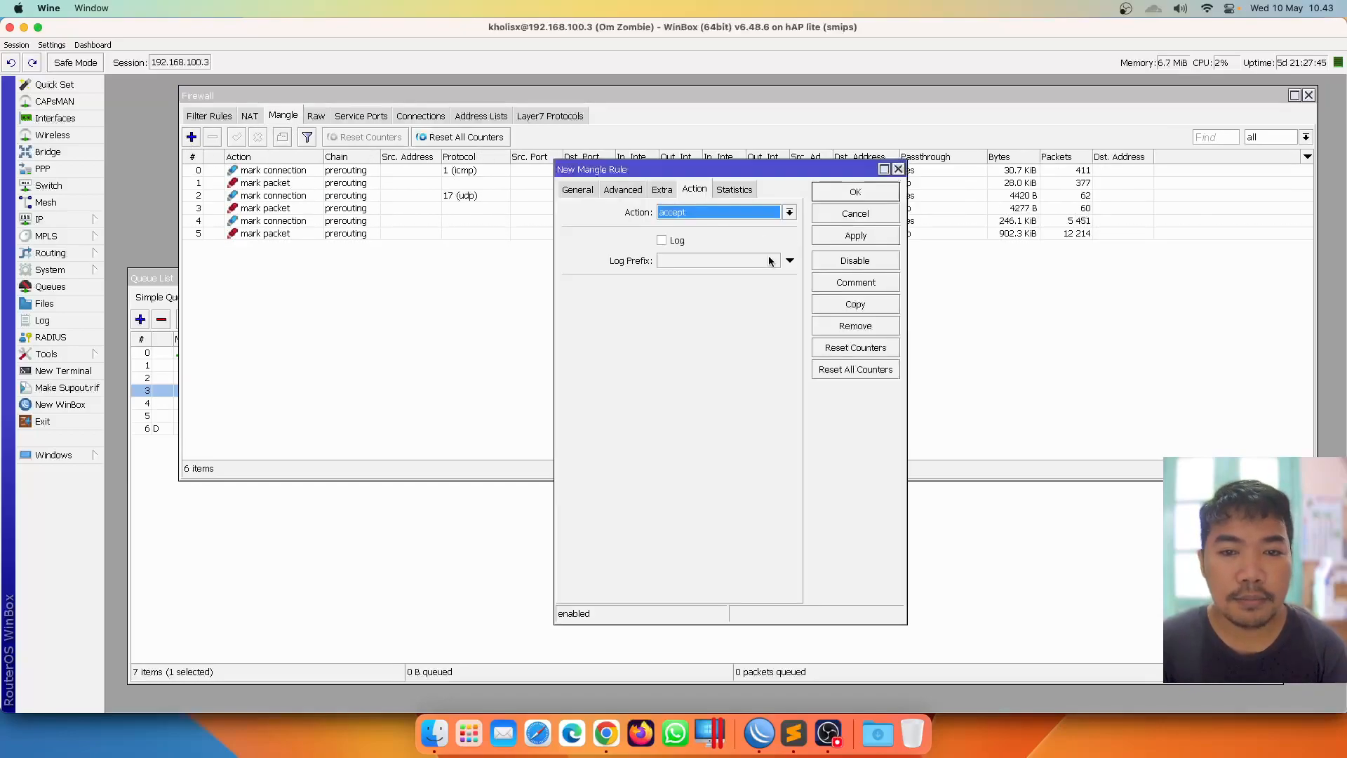
pyautogui.click(585, 191)
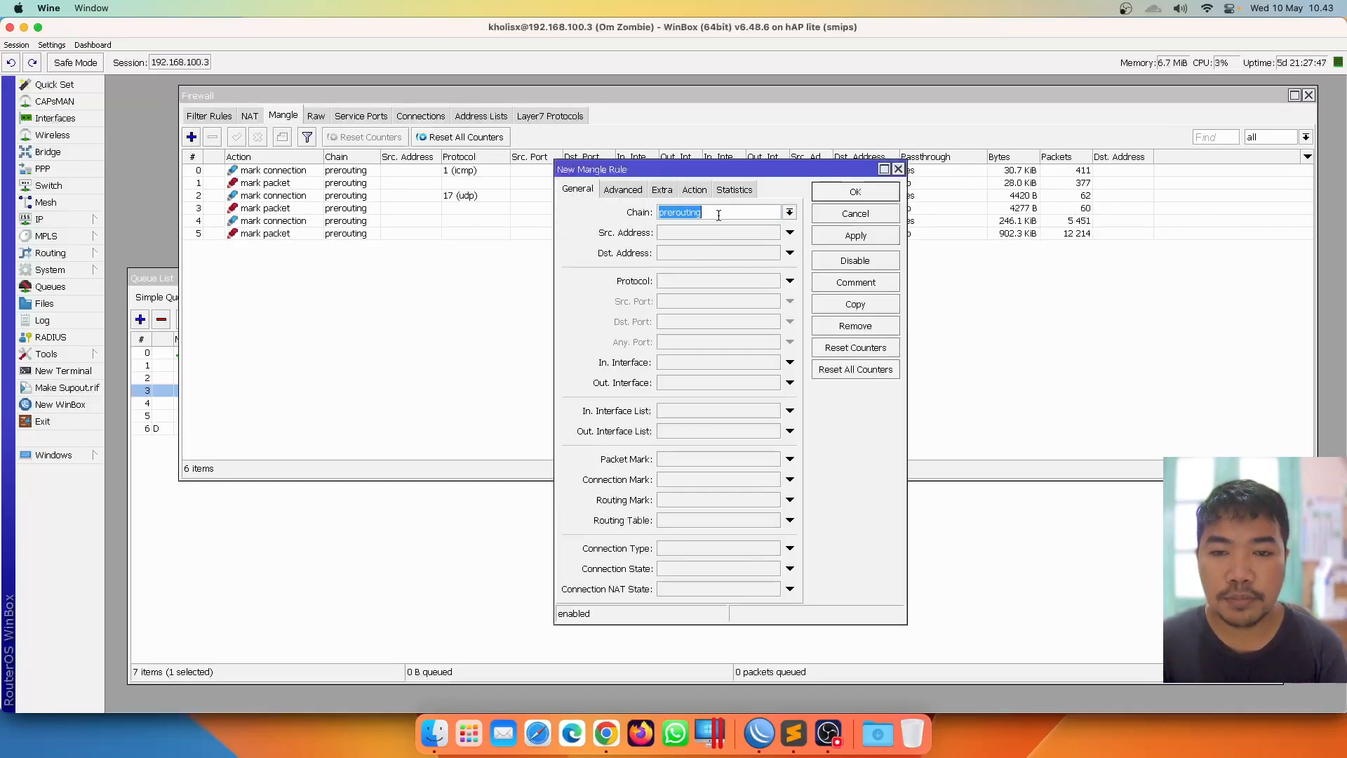
pyautogui.click(633, 191)
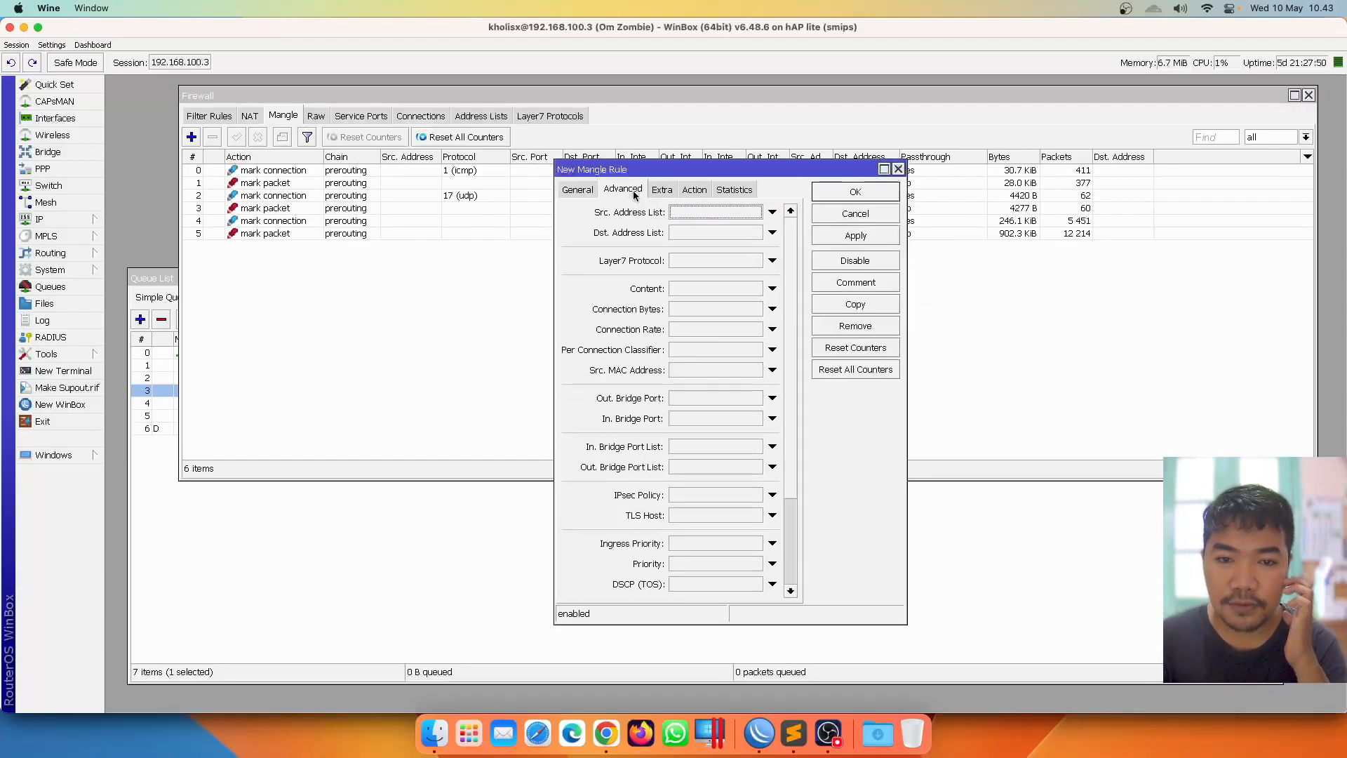
pyautogui.click(772, 233)
pyautogui.click(758, 232)
pyautogui.click(745, 271)
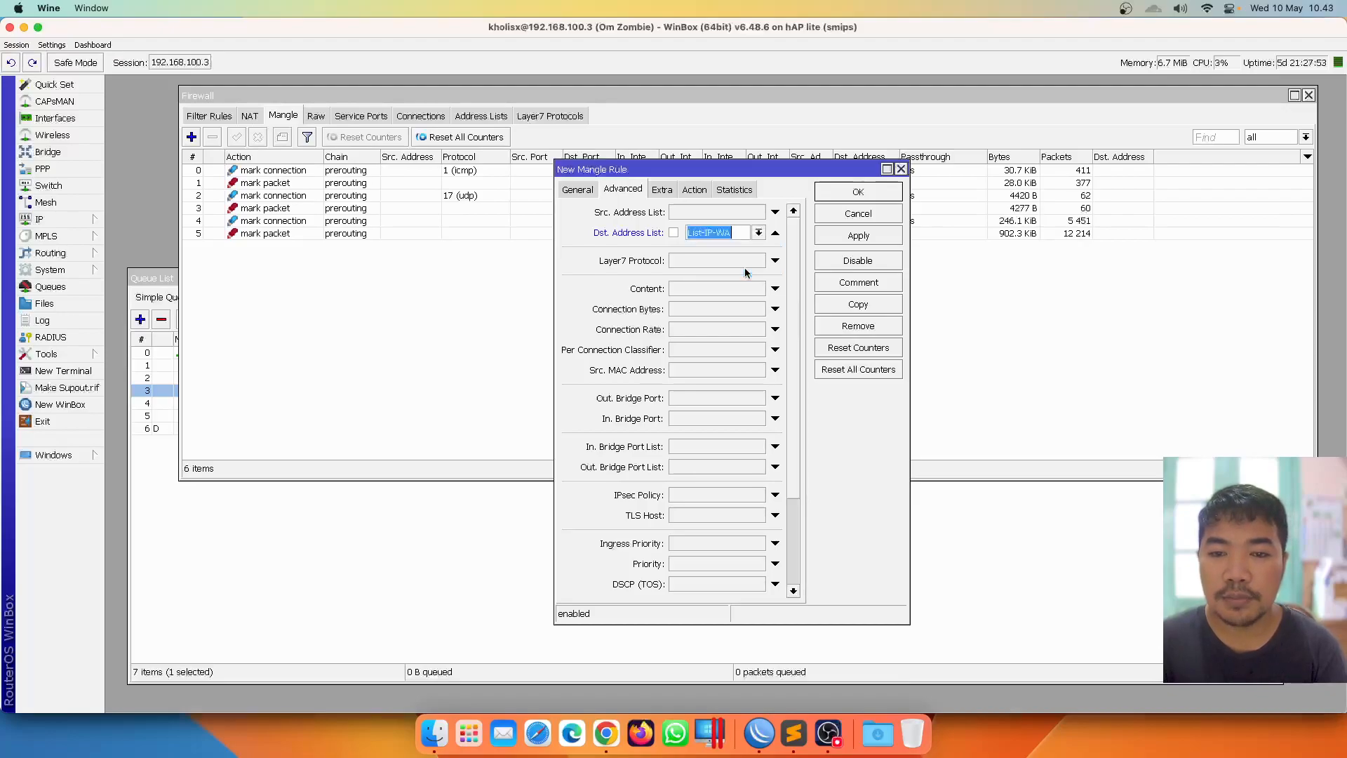
# Set the WhatsApp rule's action to mark connection with the new connection mark conn-WA, and save the rule
pyautogui.click(695, 190)
pyautogui.click(791, 212)
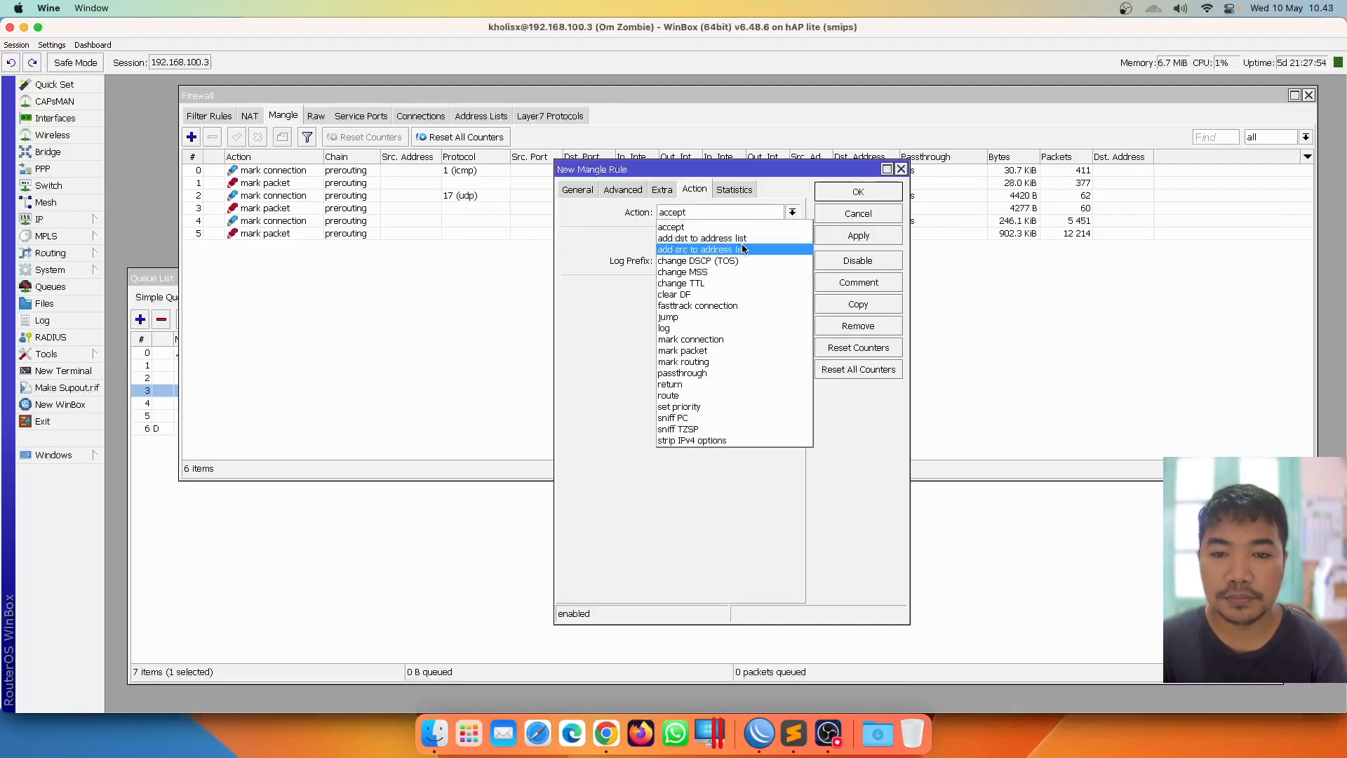
pyautogui.click(725, 339)
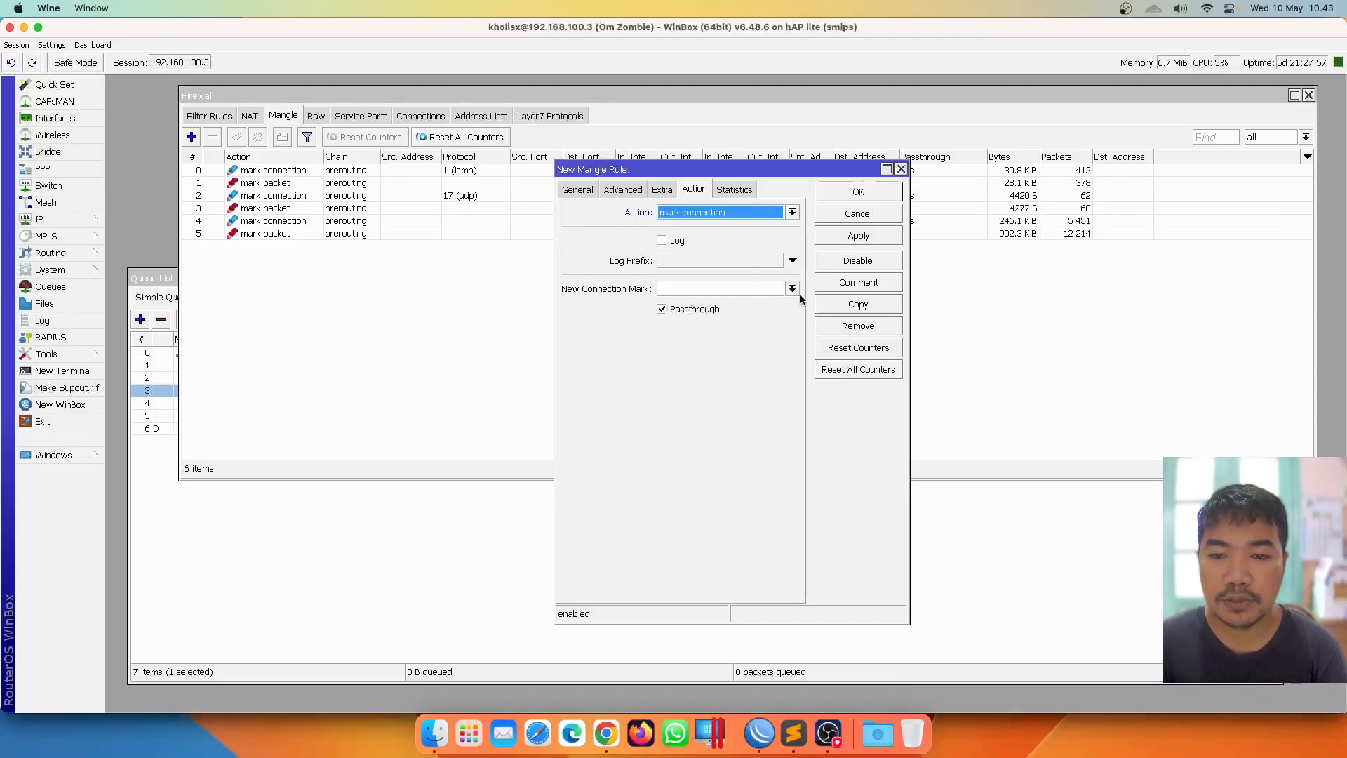
pyautogui.click(791, 288)
pyautogui.click(760, 288)
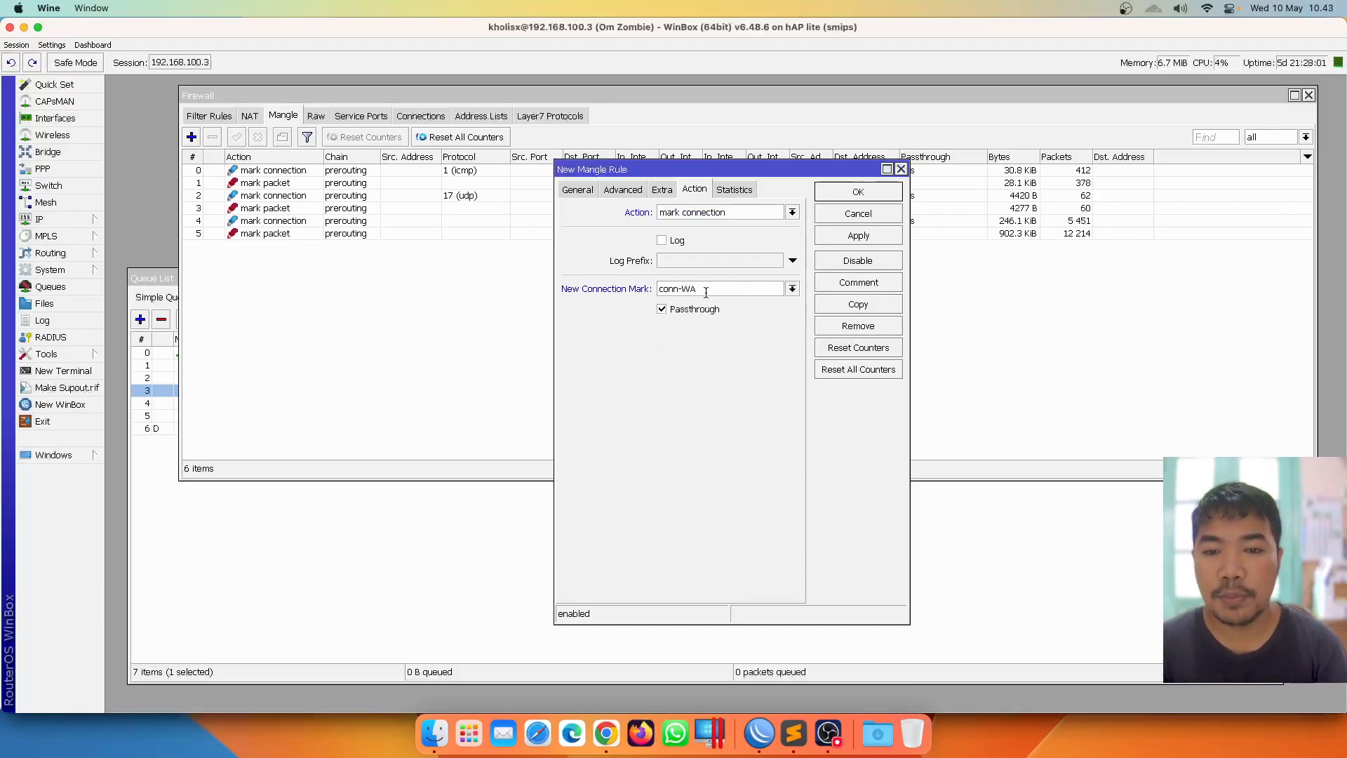
pyautogui.click(867, 244)
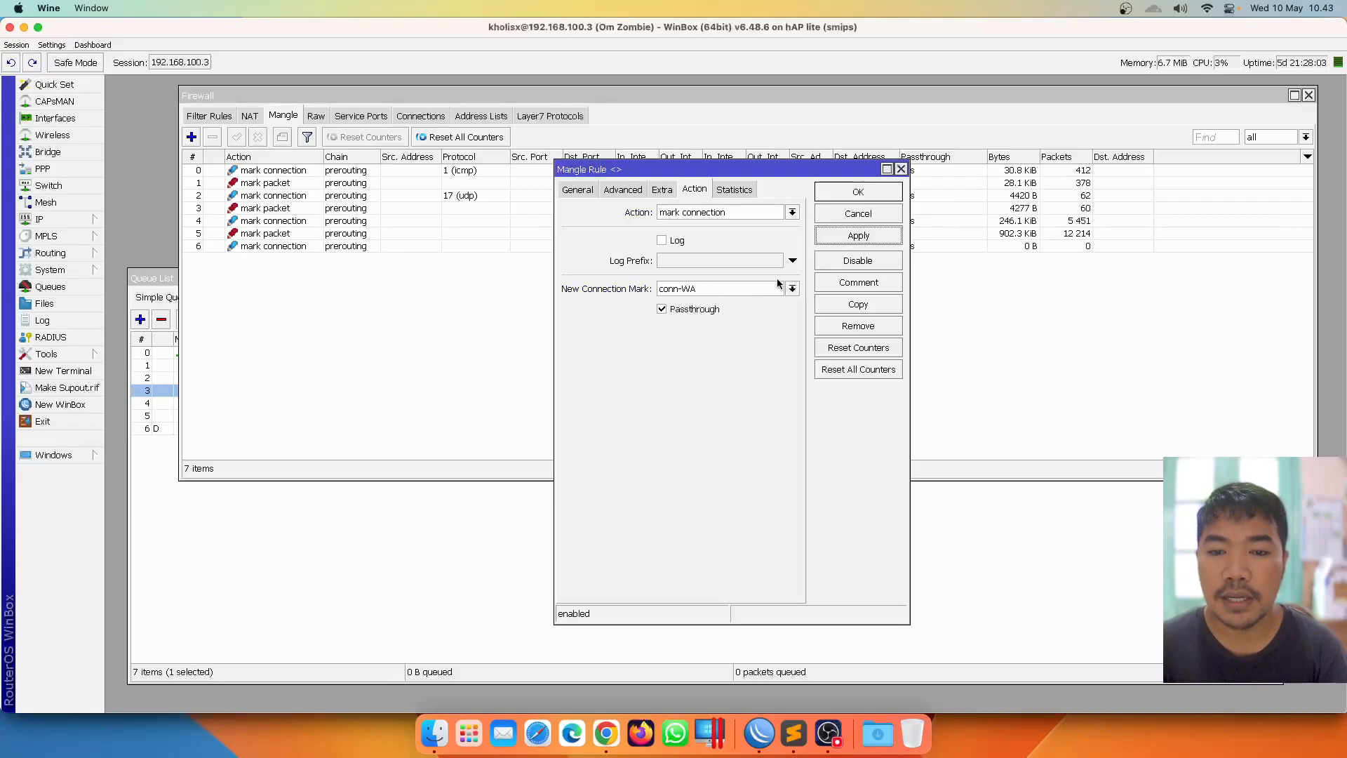
pyautogui.click(862, 193)
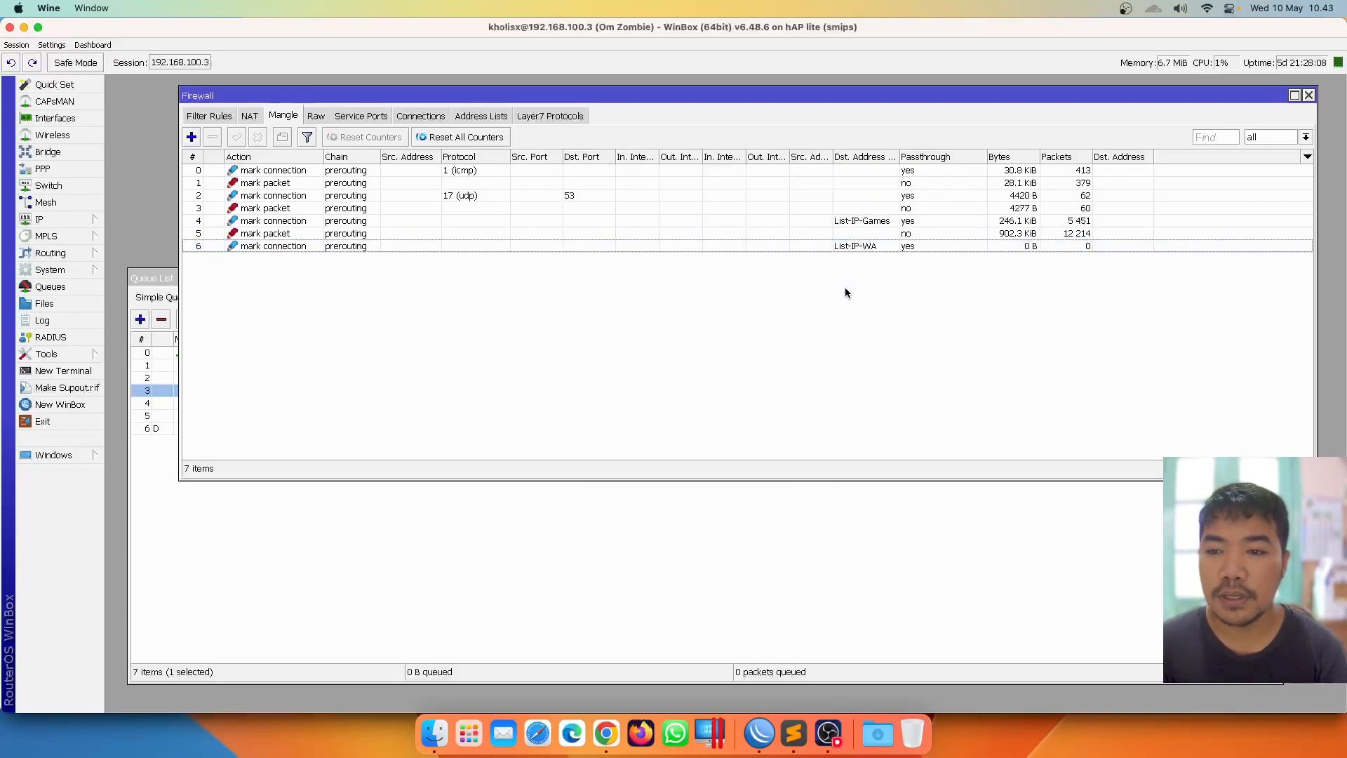
pyautogui.click(865, 247)
pyautogui.click(855, 279)
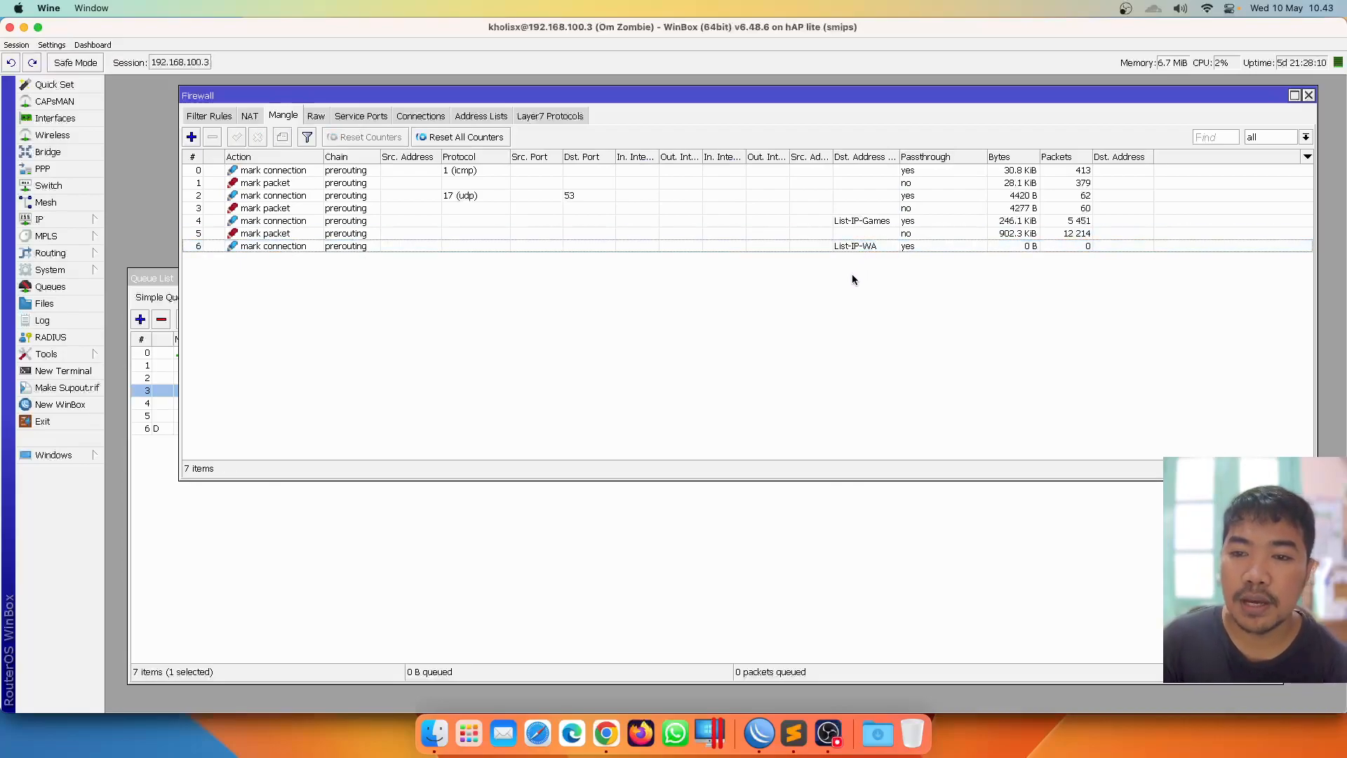
# Start another prerouting mangle rule that matches the connection mark conn-WA
pyautogui.click(191, 137)
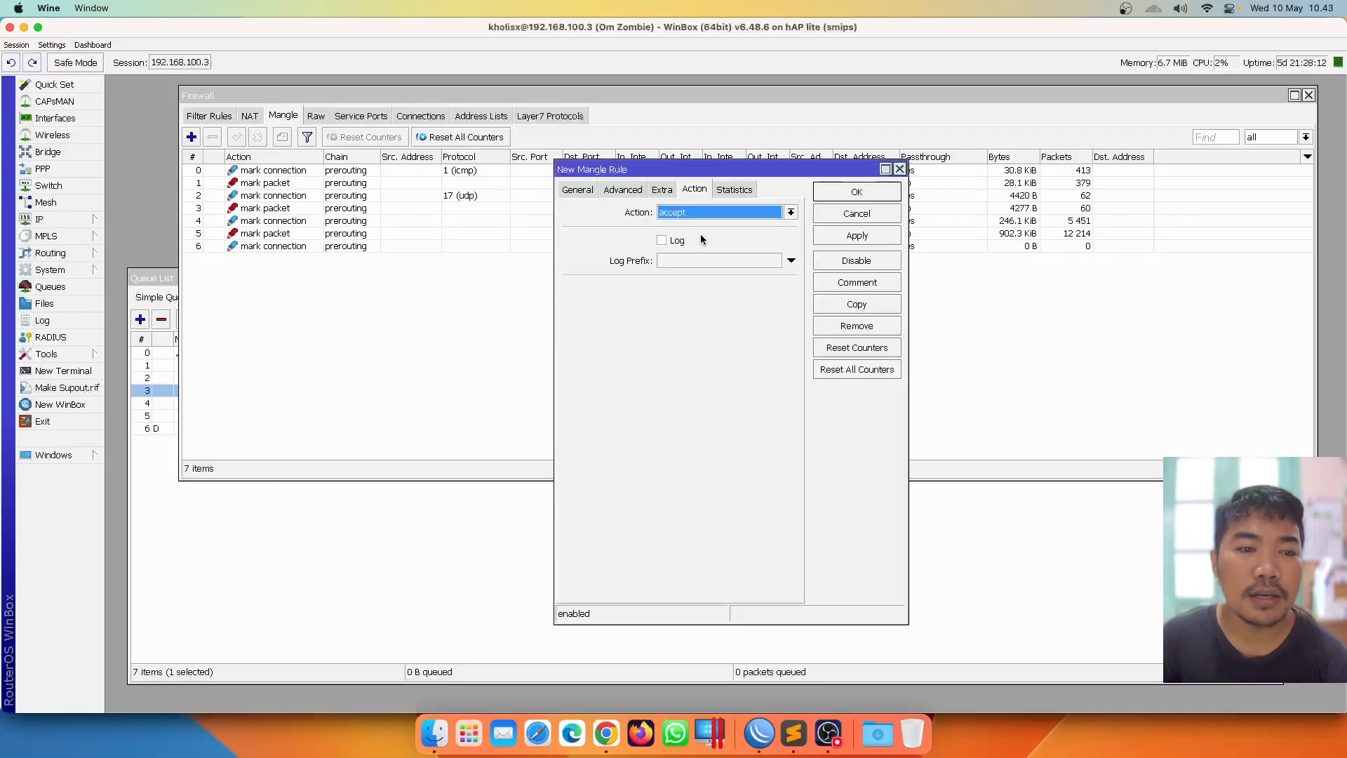
pyautogui.click(578, 190)
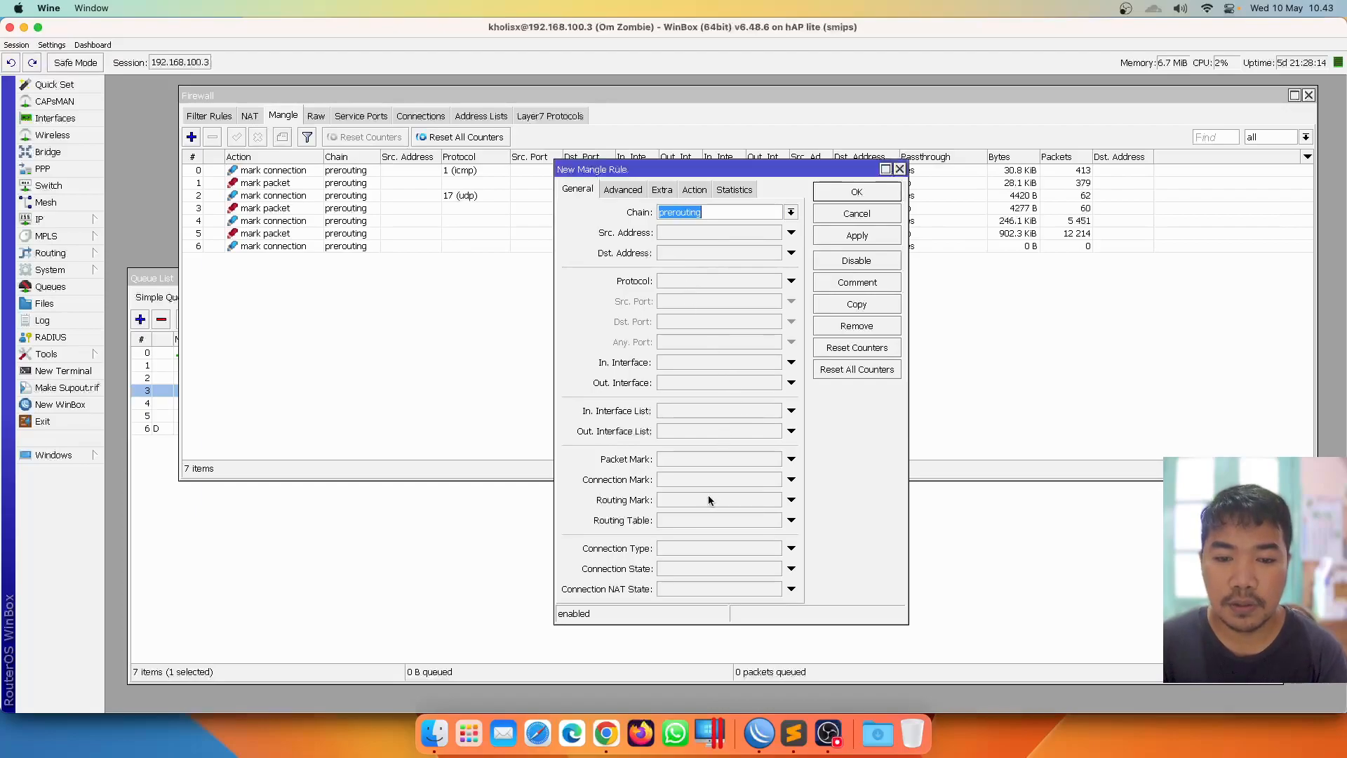
pyautogui.click(718, 479)
pyautogui.click(774, 480)
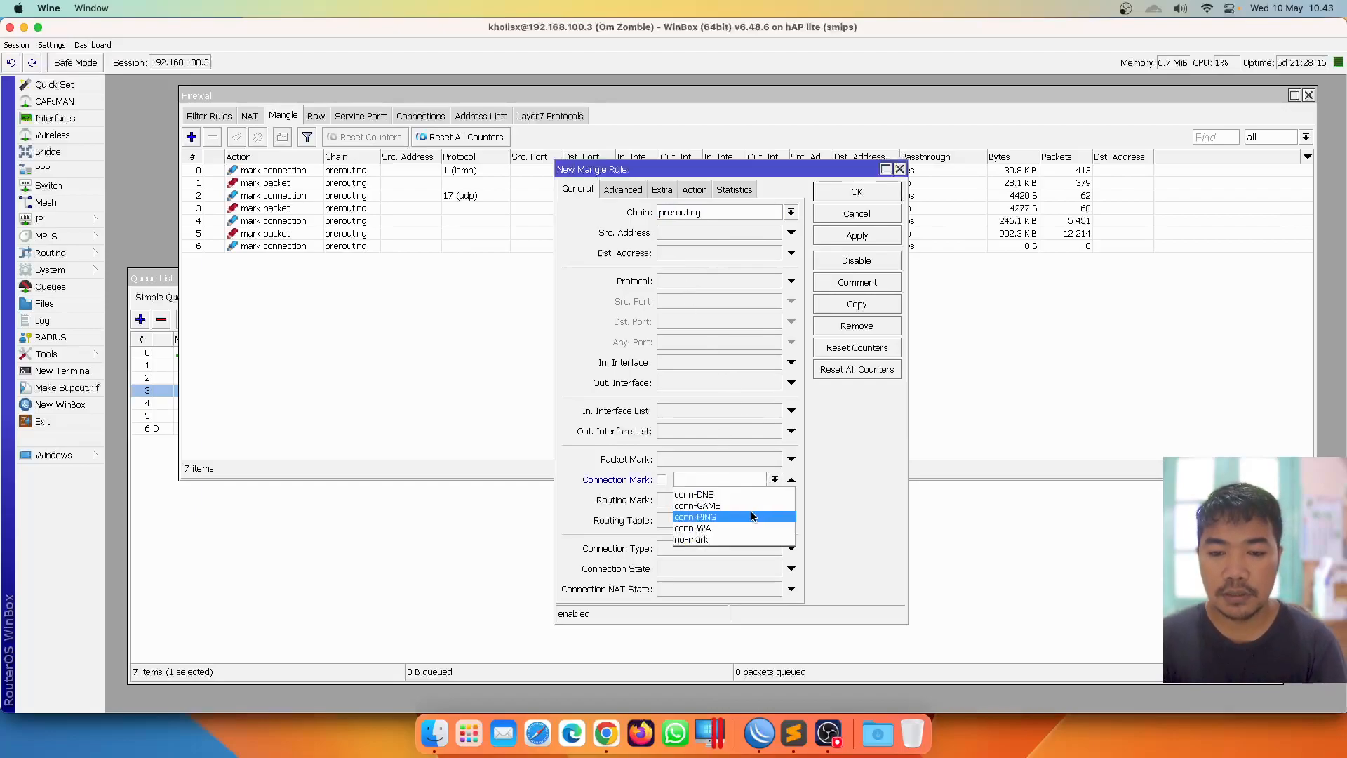
pyautogui.click(743, 529)
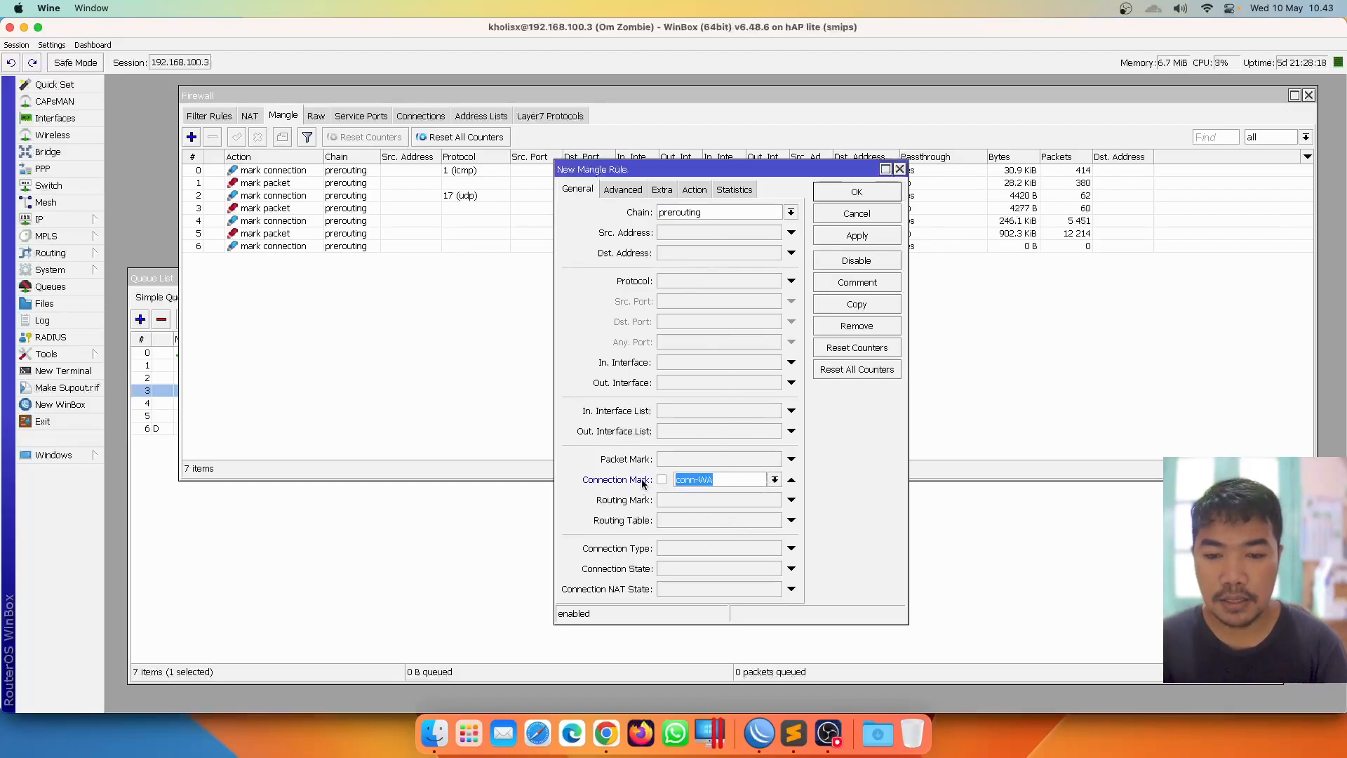
# Set the conn-WA rule's action to mark packet with the packet mark WA and passthrough off, and save it
pyautogui.click(695, 189)
pyautogui.click(719, 212)
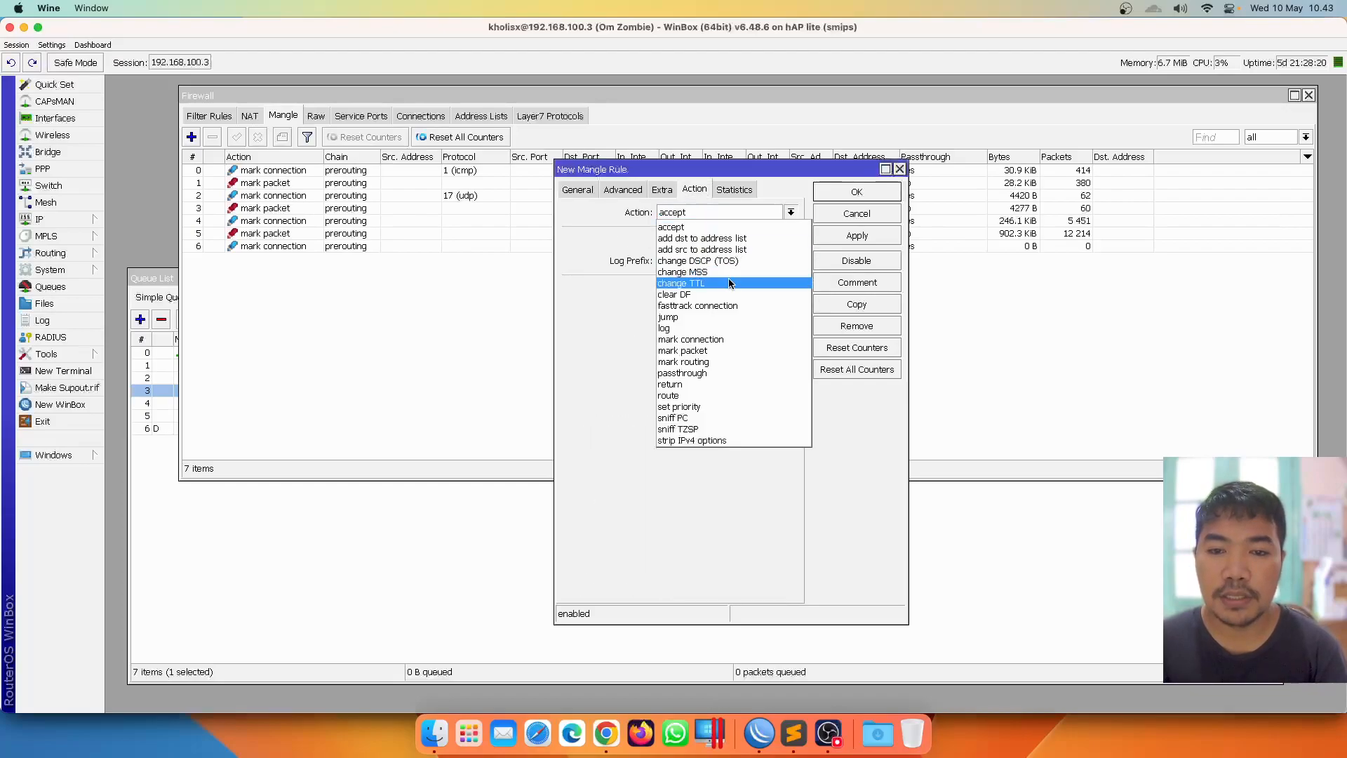
pyautogui.click(723, 348)
pyautogui.click(791, 289)
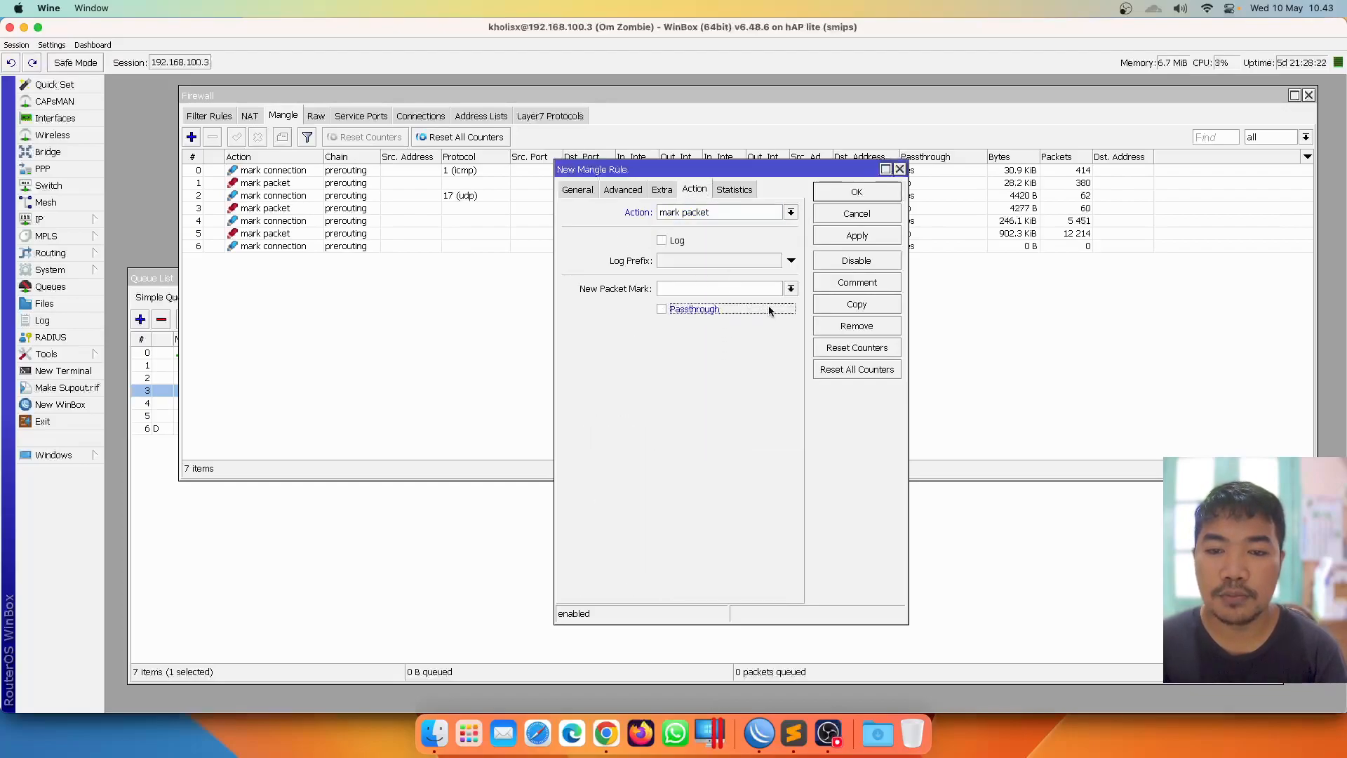
pyautogui.click(754, 336)
pyautogui.click(857, 235)
pyautogui.click(857, 191)
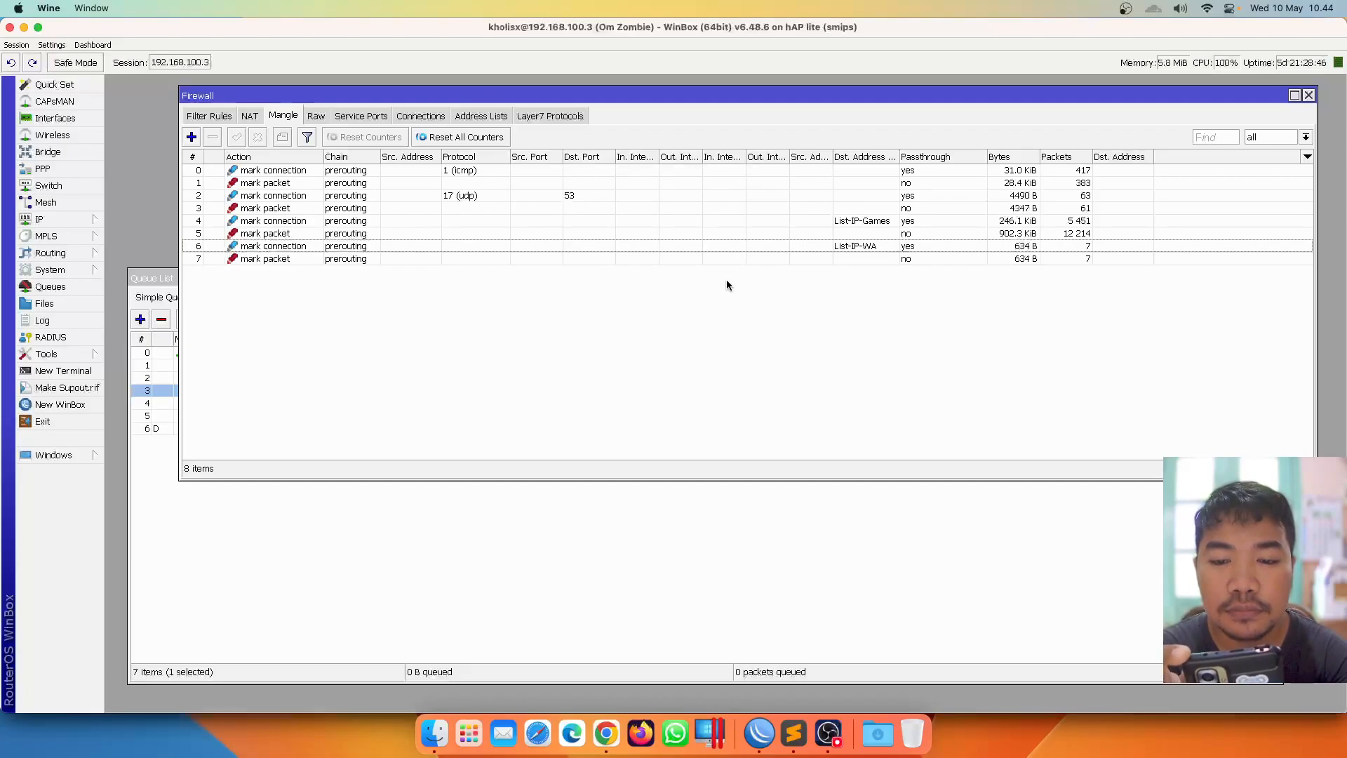
# Open the WA simple queue and monitor its traffic graph during WhatsApp use
pyautogui.click(547, 566)
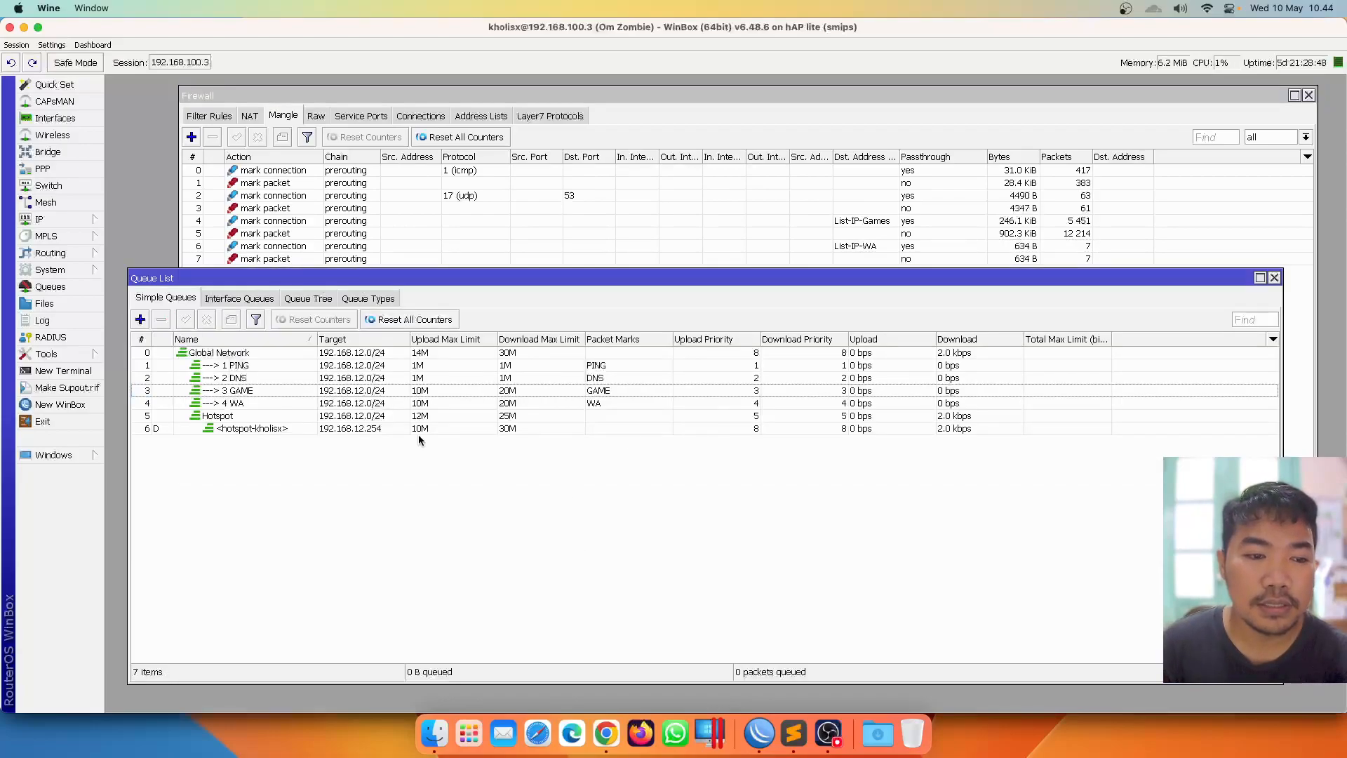
pyautogui.doubleClick(420, 404)
pyautogui.click(358, 371)
pyautogui.click(327, 372)
pyautogui.click(360, 371)
pyautogui.moveTo(390, 350); pyautogui.dragTo(387, 353)
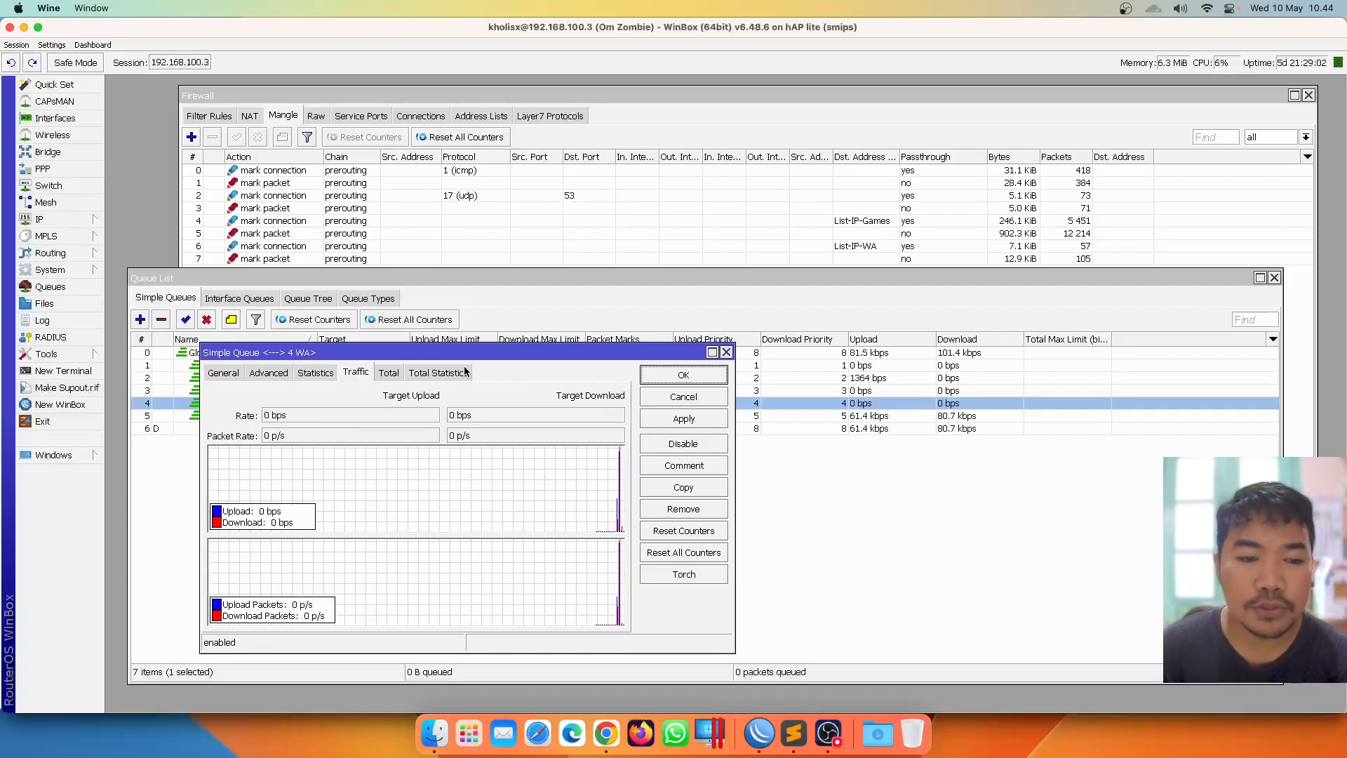
pyautogui.moveTo(462, 358); pyautogui.dragTo(533, 169)
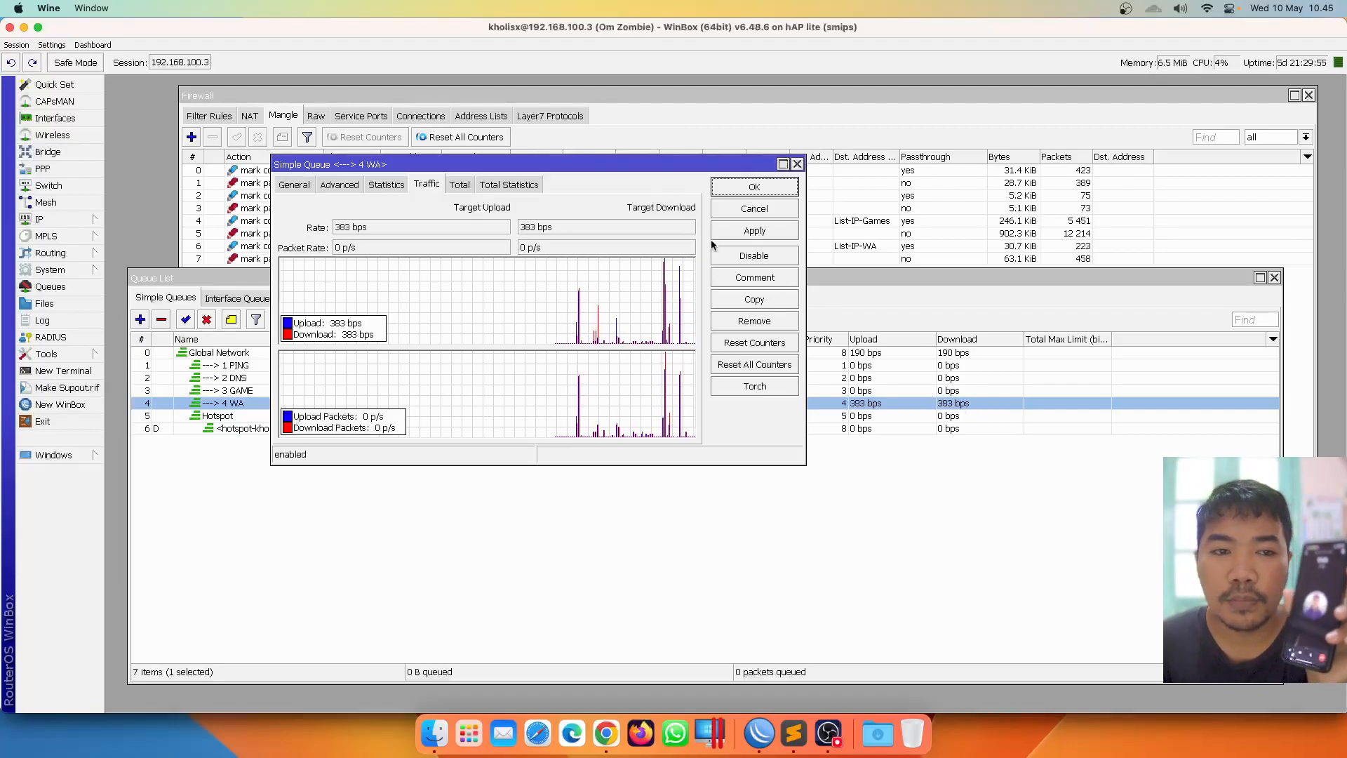
pyautogui.moveTo(558, 168); pyautogui.dragTo(557, 188)
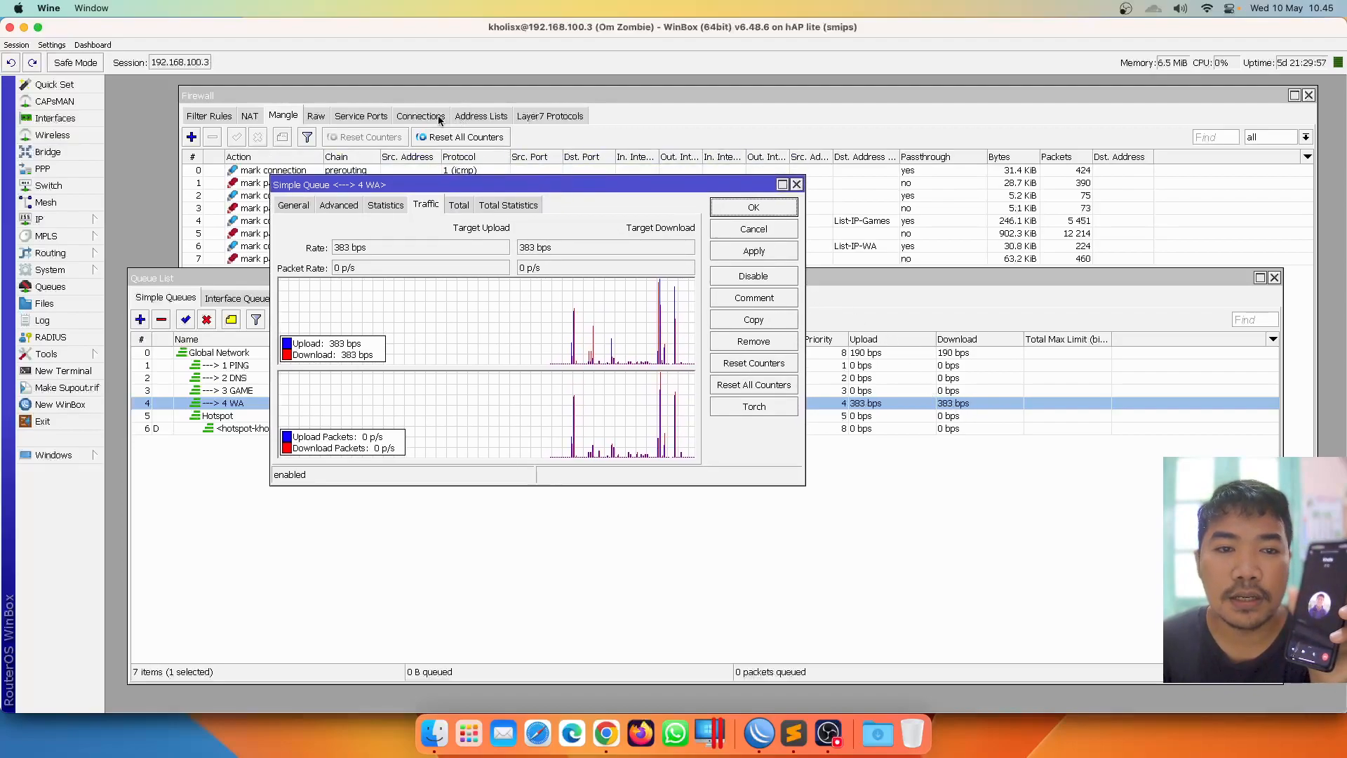
# Check the conn-WA entries in the firewall's connection list and compare them with the WA queue's traffic
pyautogui.click(439, 116)
pyautogui.click(533, 160)
pyautogui.moveTo(546, 170); pyautogui.dragTo(619, 184)
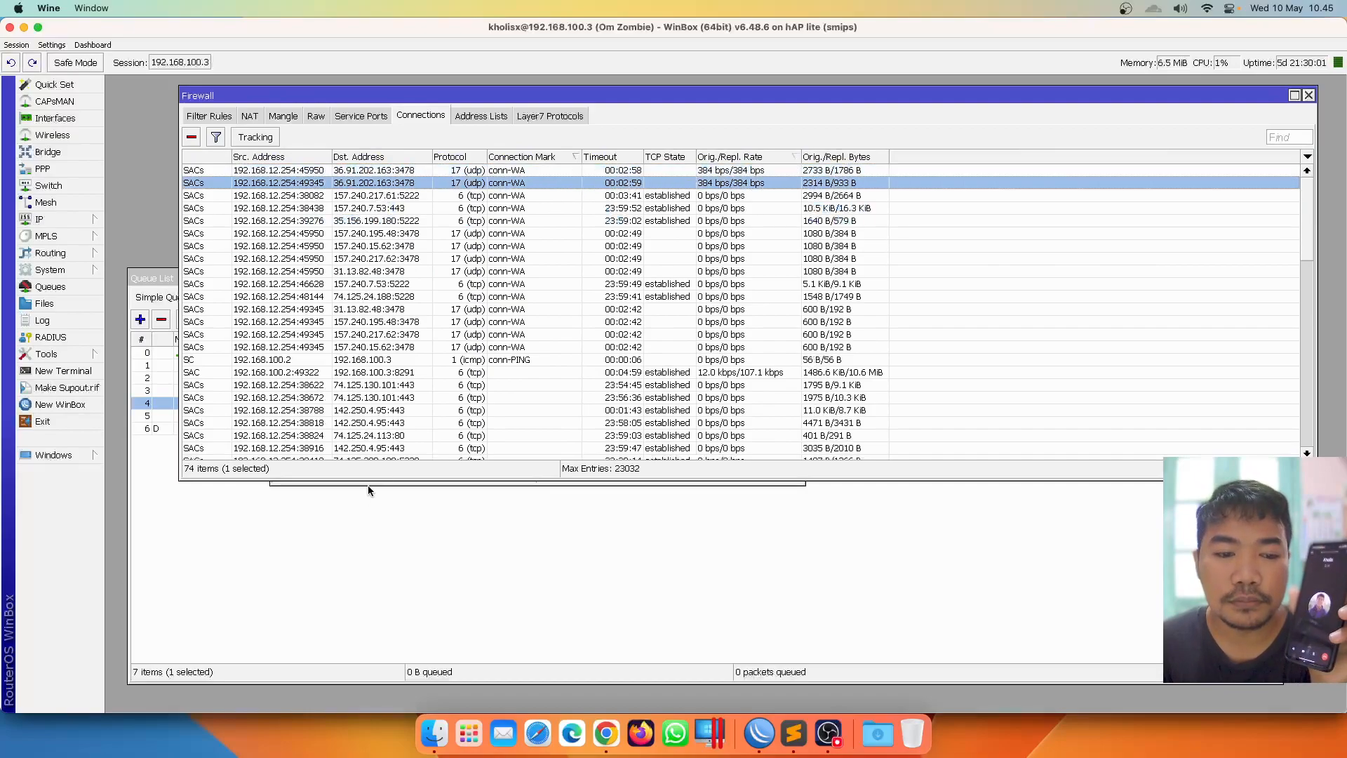
pyautogui.click(367, 483)
pyautogui.moveTo(583, 186); pyautogui.dragTo(632, 238)
pyautogui.click(504, 581)
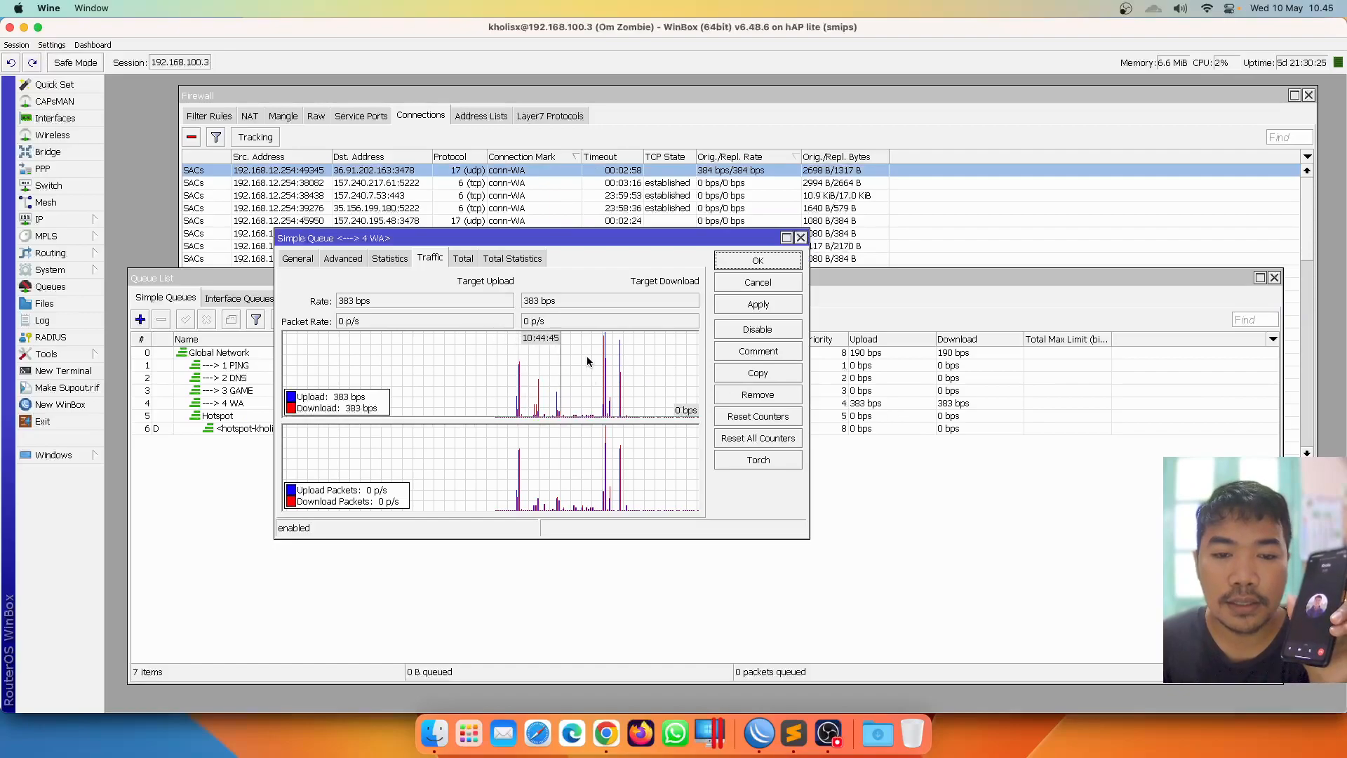
# Inspect the traffic of the dynamic hotspot user queue and compare it with the WA queue's rates
pyautogui.click(800, 238)
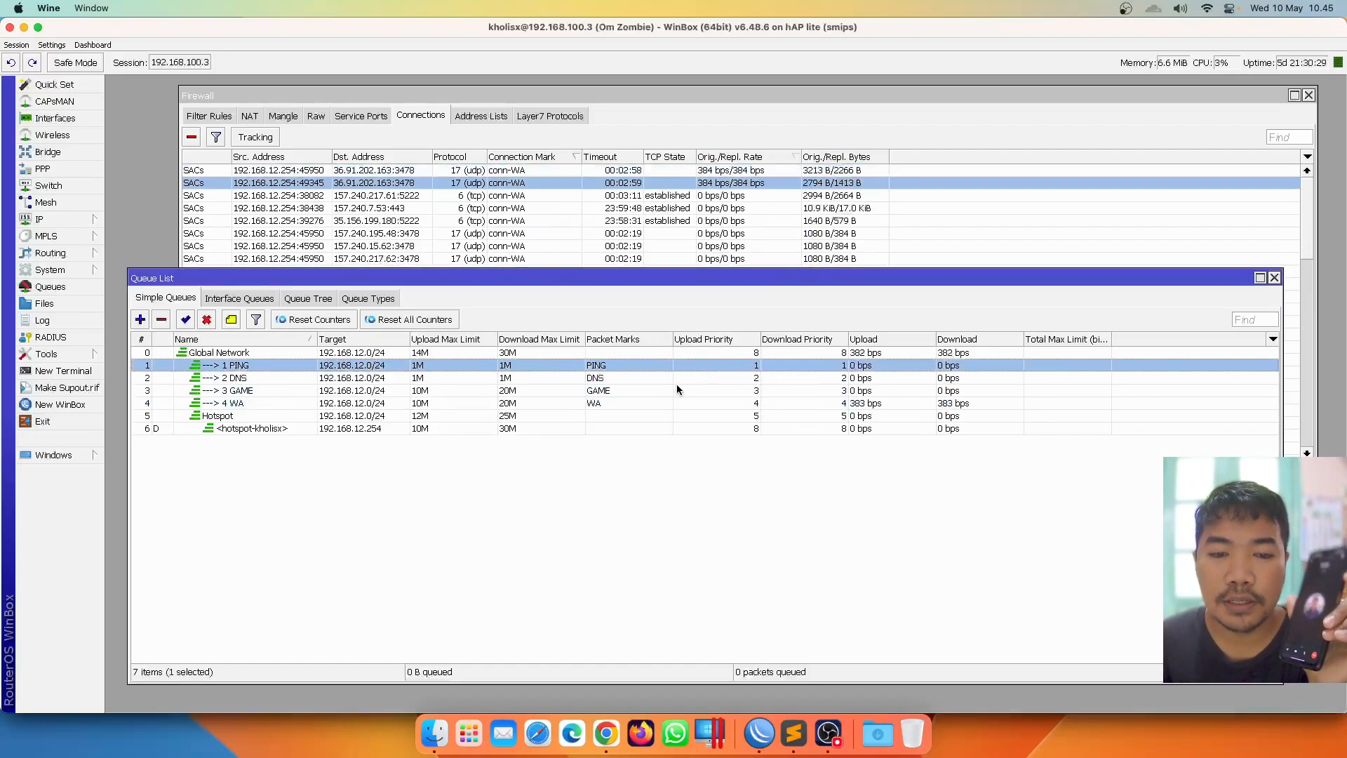
pyautogui.doubleClick(659, 428)
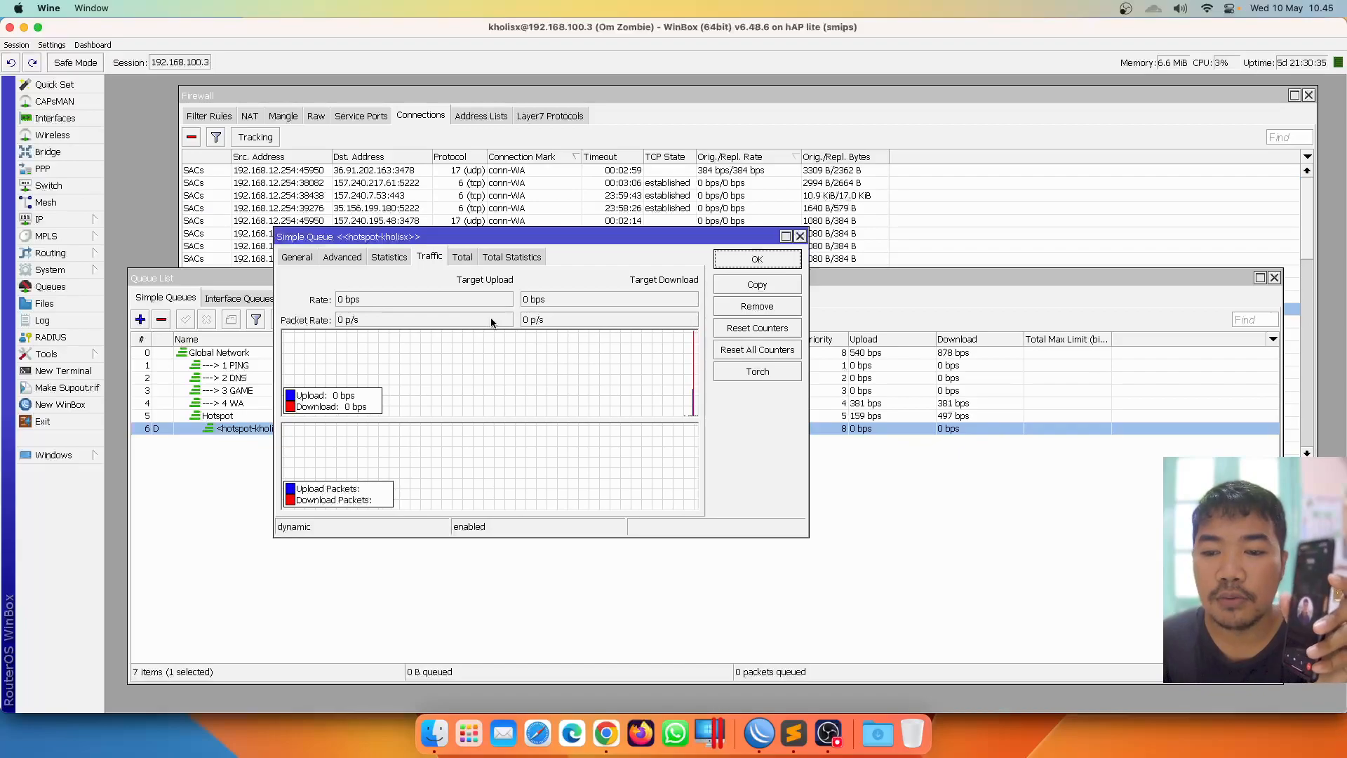
pyautogui.click(800, 237)
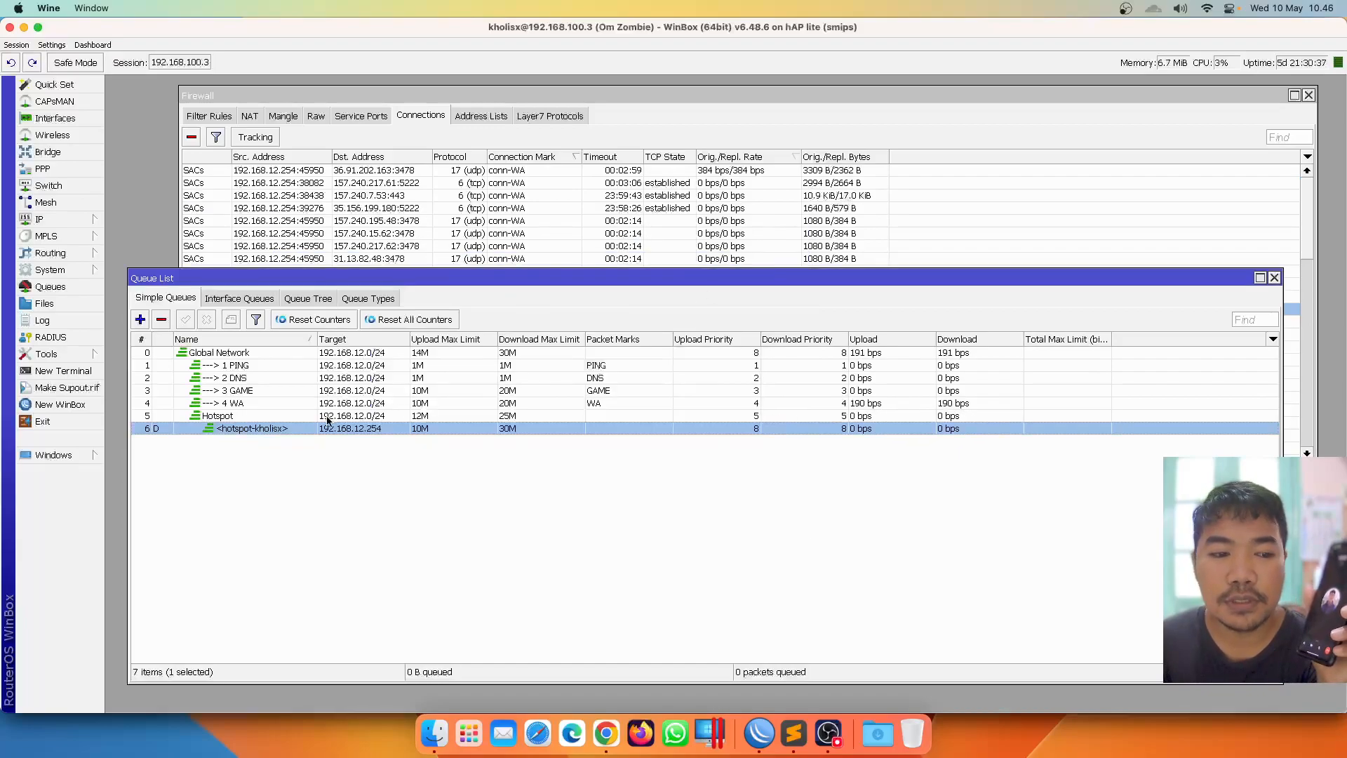
pyautogui.click(338, 402)
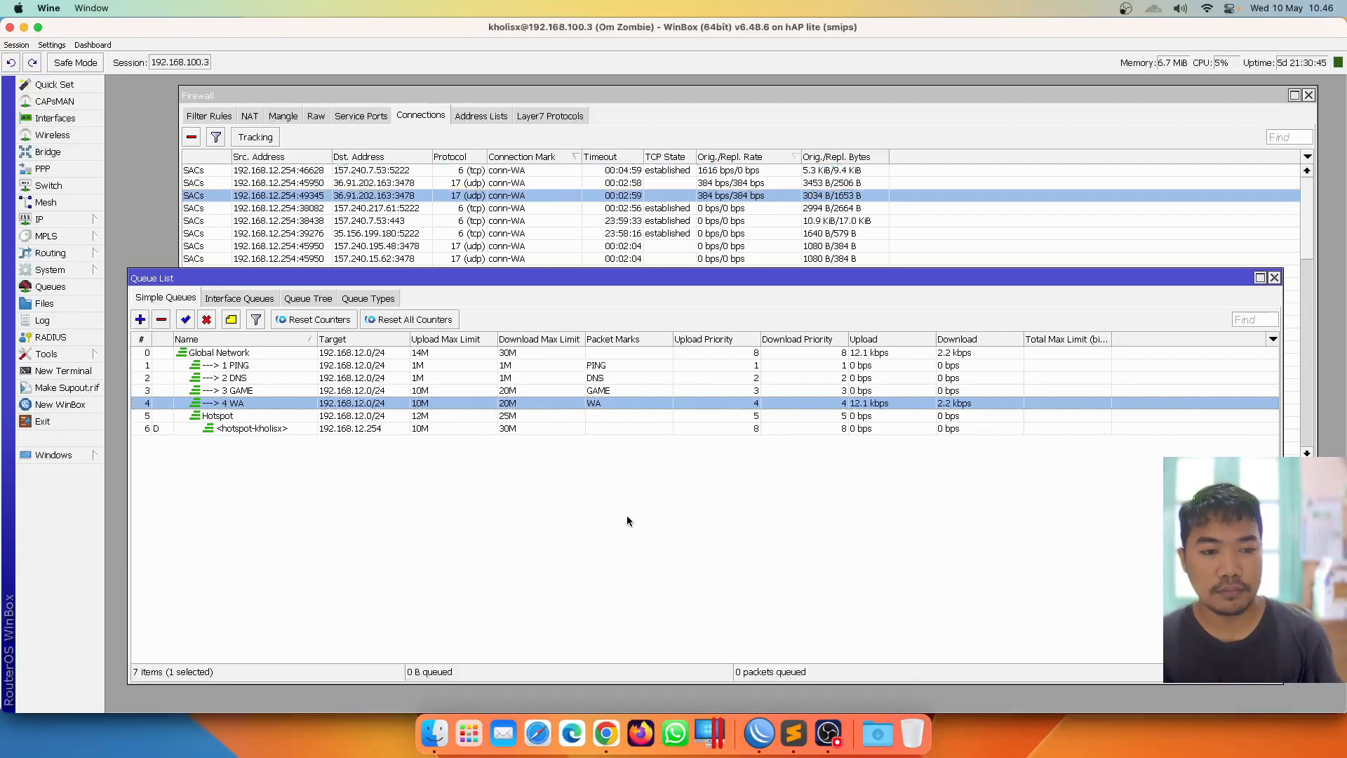
pyautogui.click(829, 733)
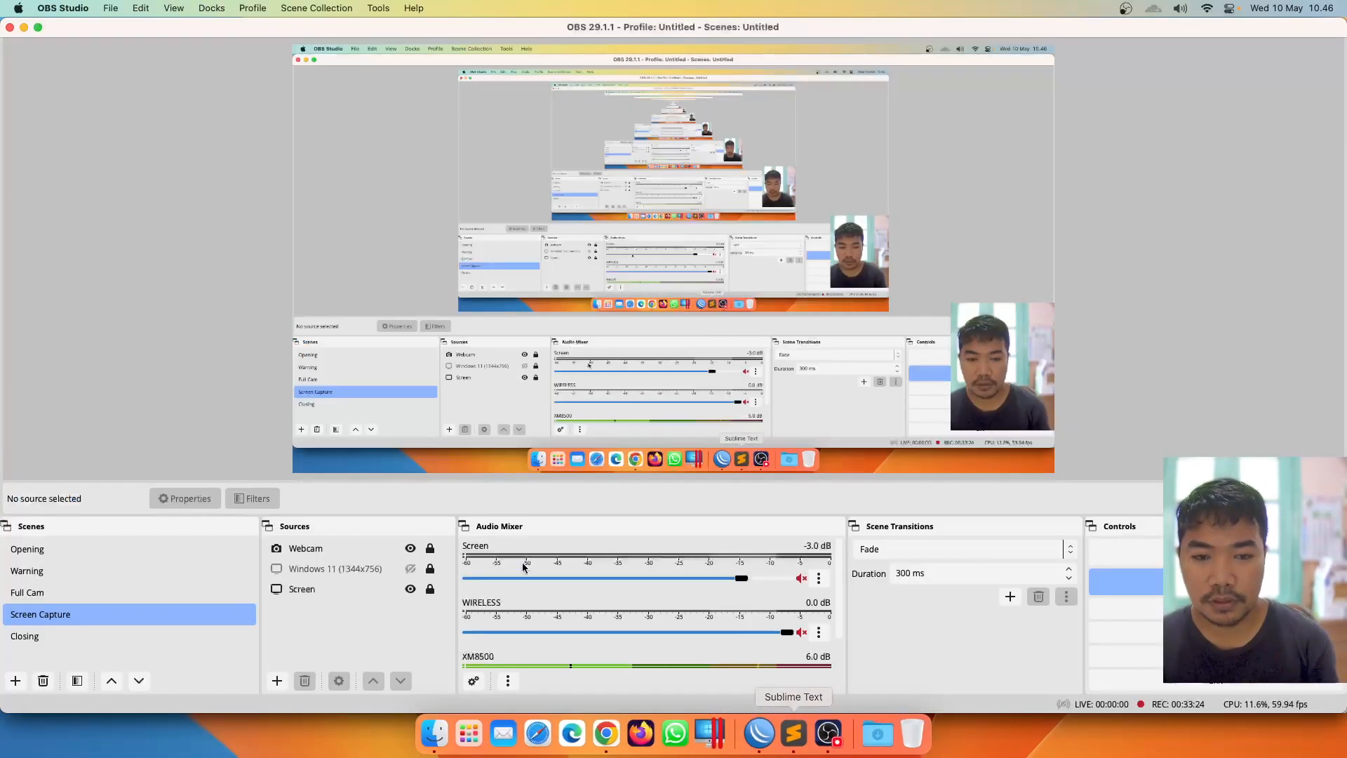
pyautogui.click(141, 593)
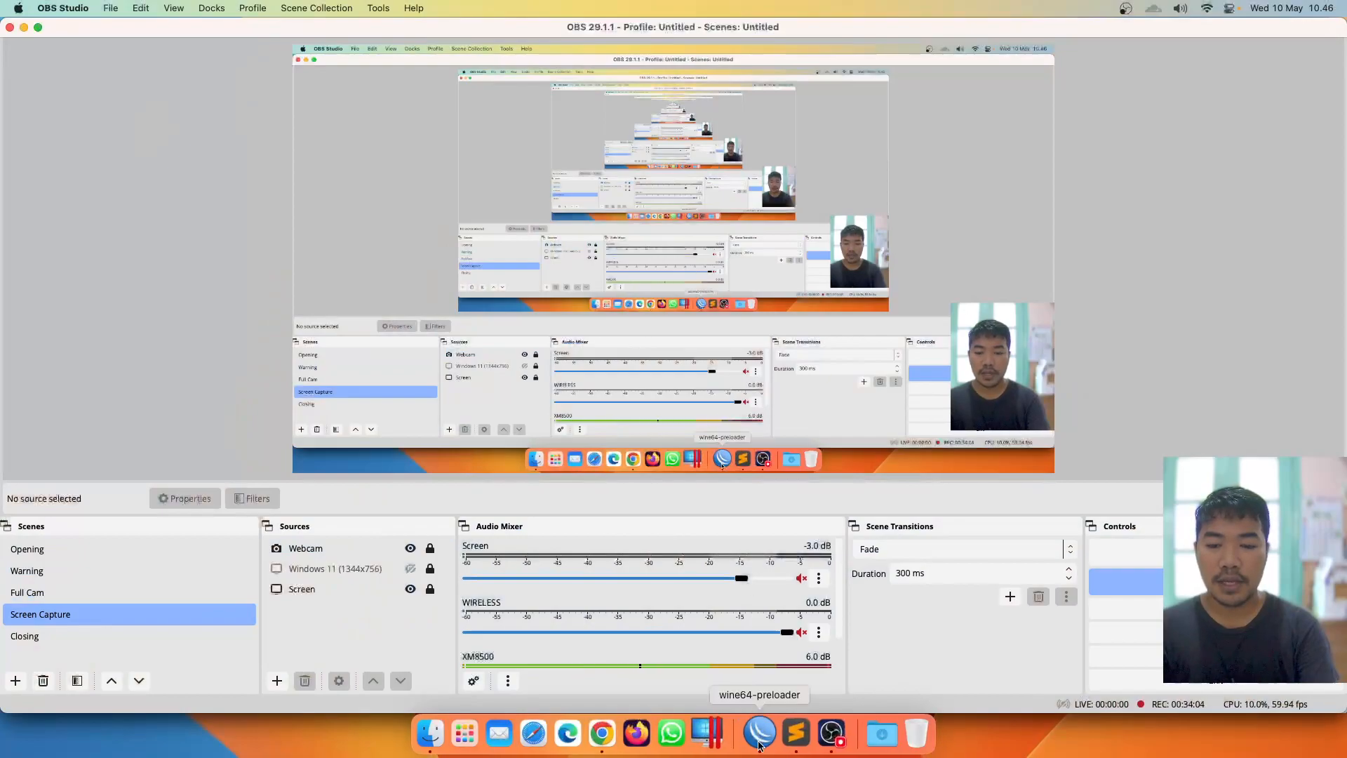
pyautogui.click(759, 737)
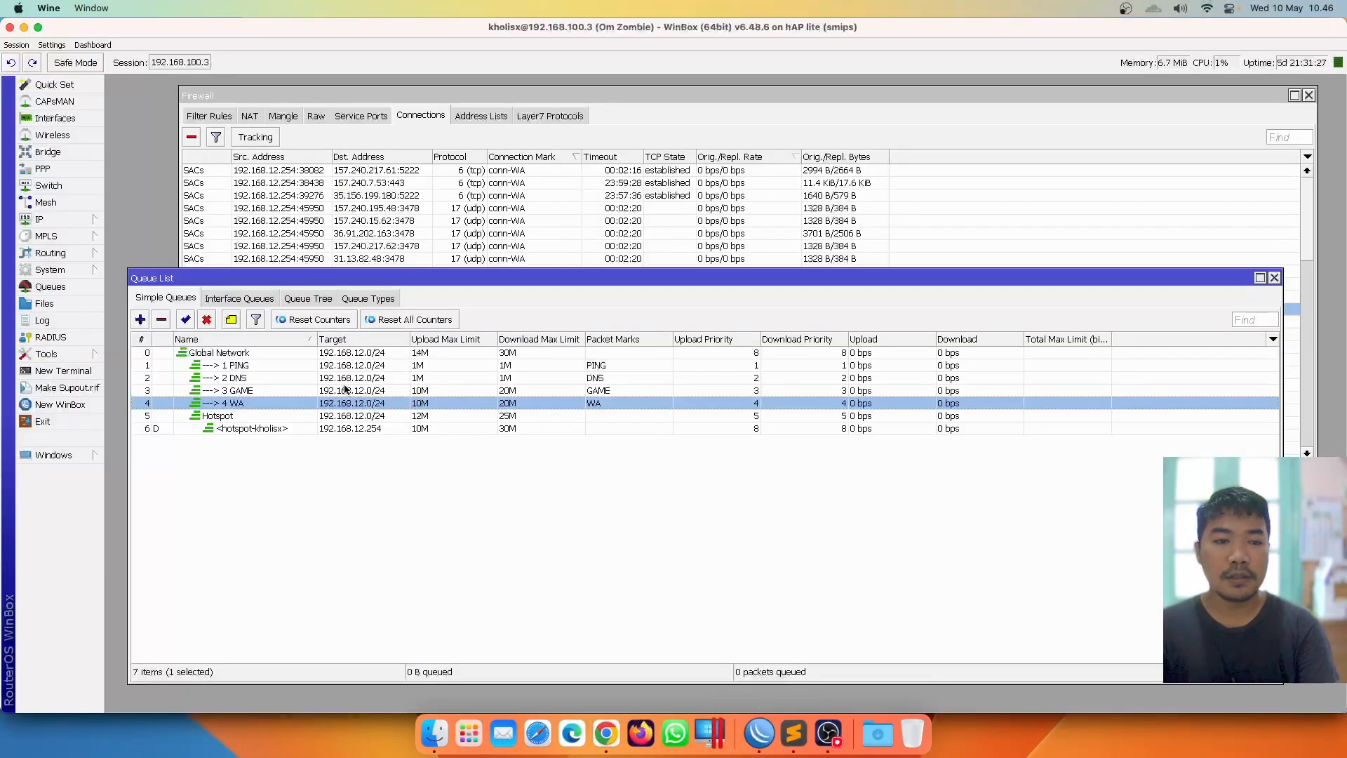
# Try adding DNS and WA as extra packet marks on the PING simple queue, and close it without saving
pyautogui.click(284, 366)
pyautogui.doubleClick(281, 370)
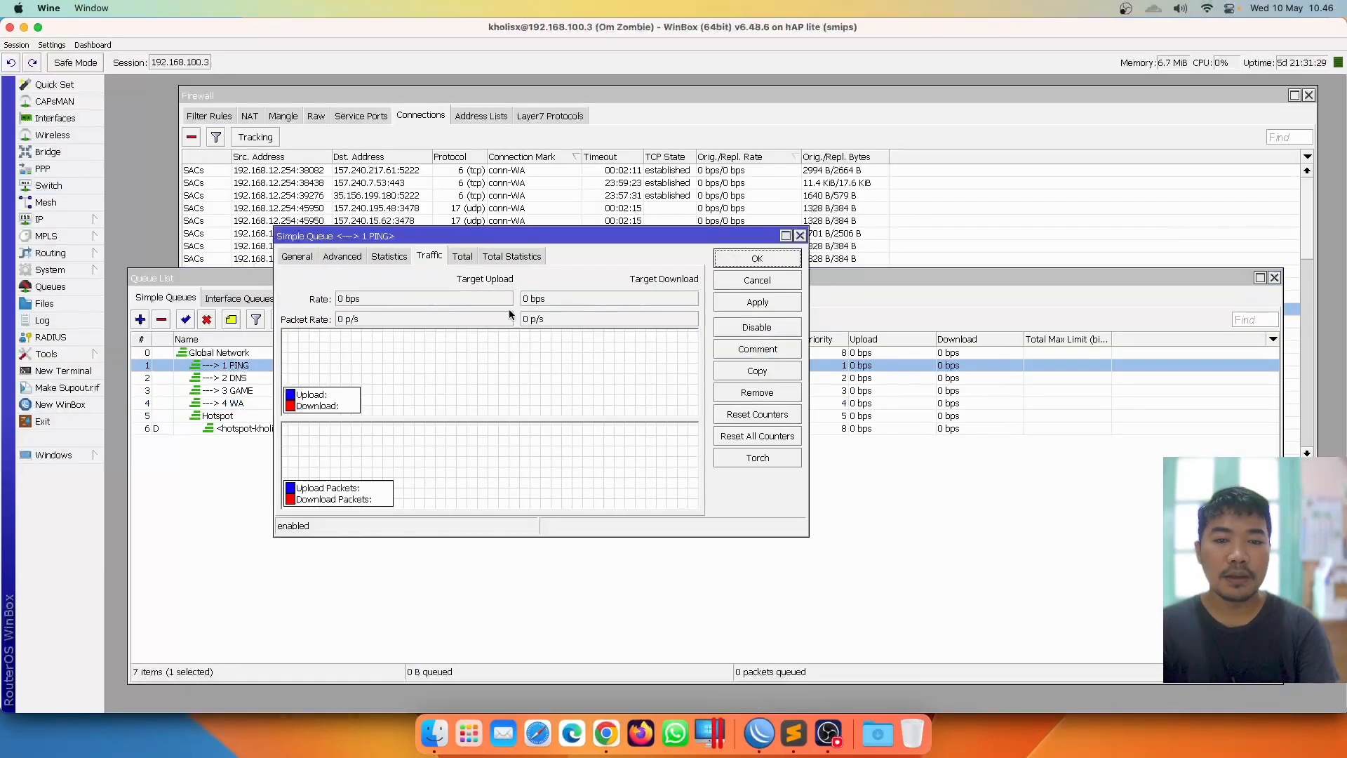
pyautogui.click(351, 258)
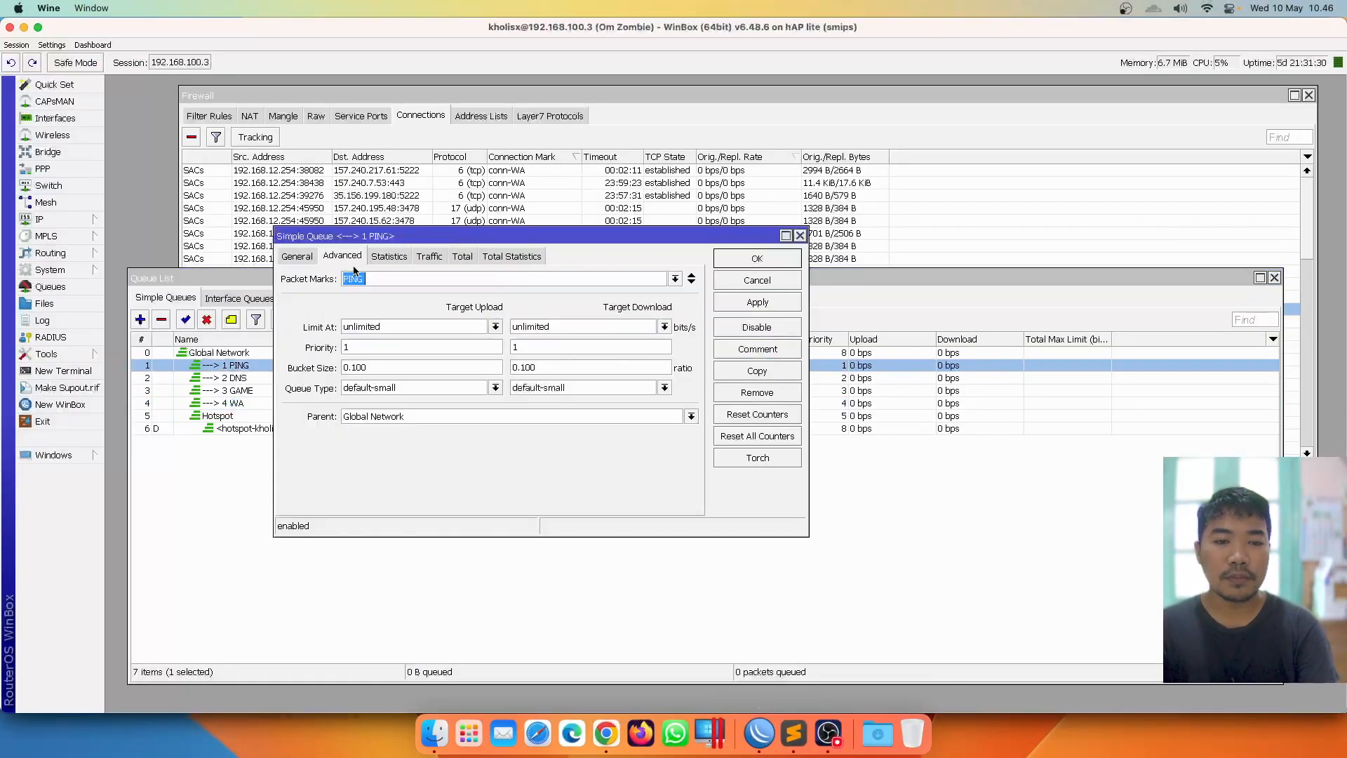
pyautogui.click(692, 283)
pyautogui.click(674, 299)
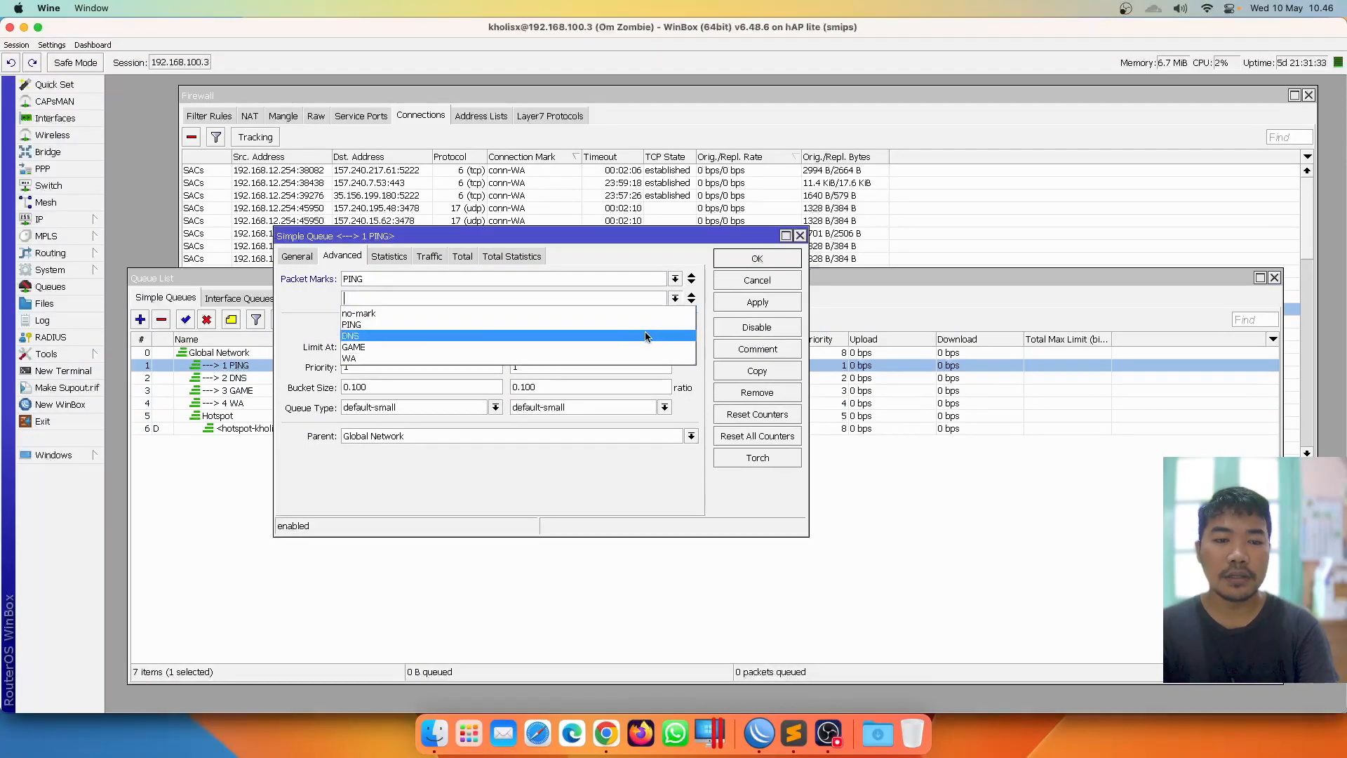
pyautogui.click(646, 336)
pyautogui.click(692, 304)
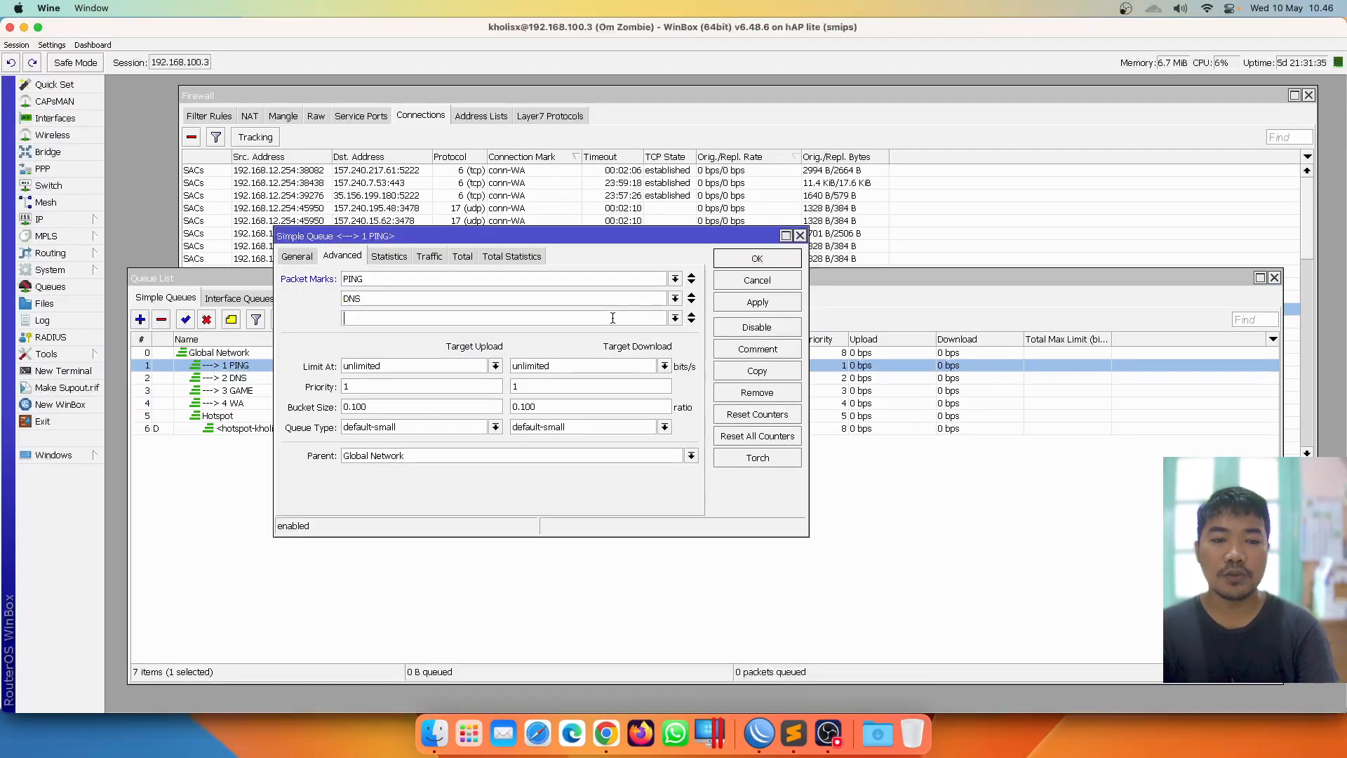
pyautogui.click(675, 320)
pyautogui.click(621, 378)
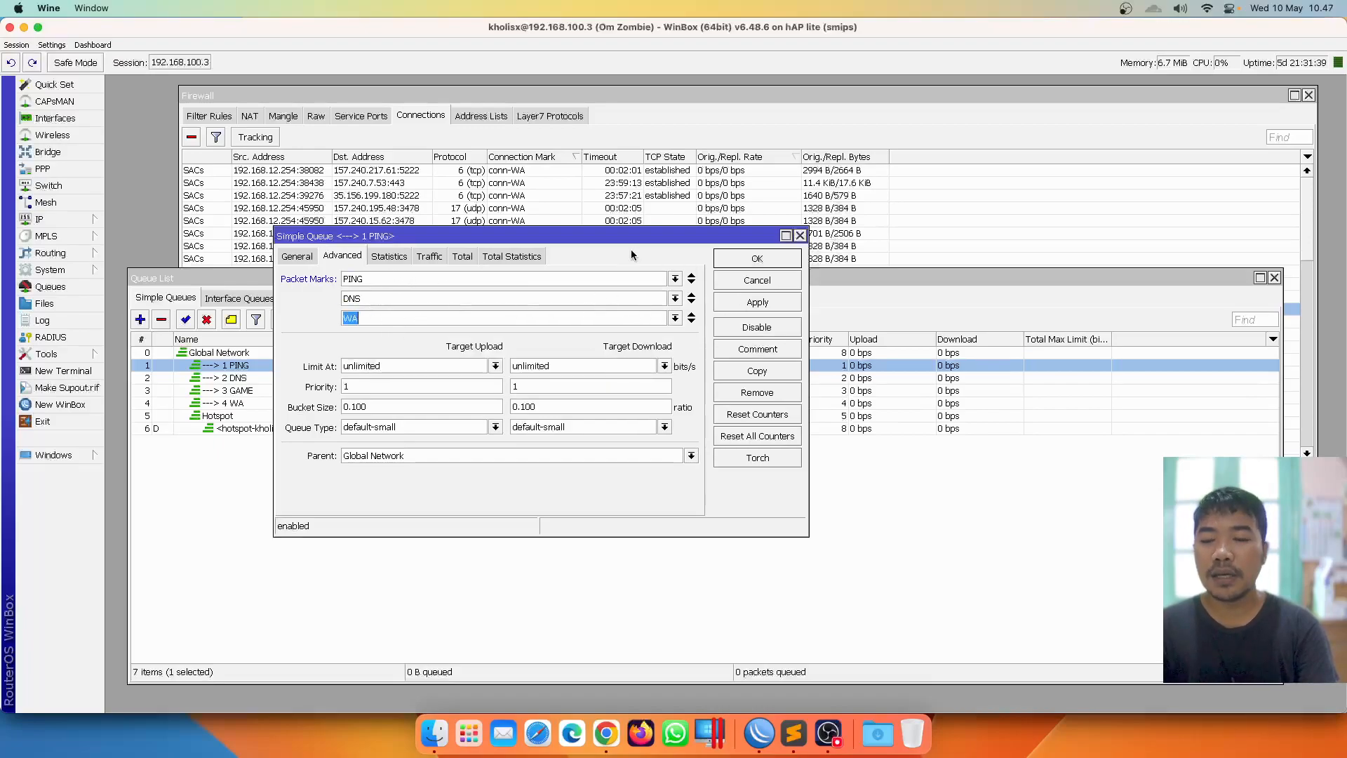
pyautogui.click(800, 236)
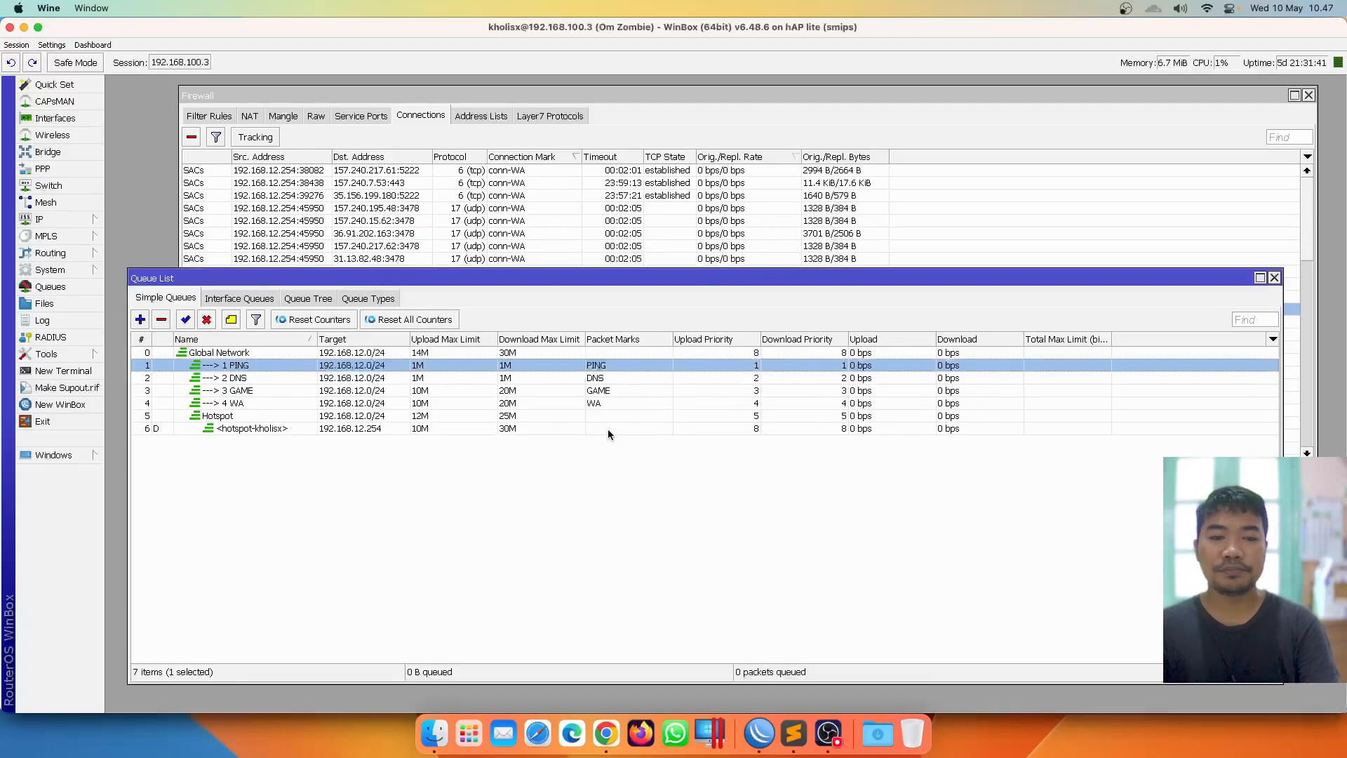
# Review the packet marks assigned to the PING, DNS, GAME and WA simple queues alongside the firewall's mangle rules
pyautogui.click(598, 474)
pyautogui.click(607, 370)
pyautogui.click(613, 391)
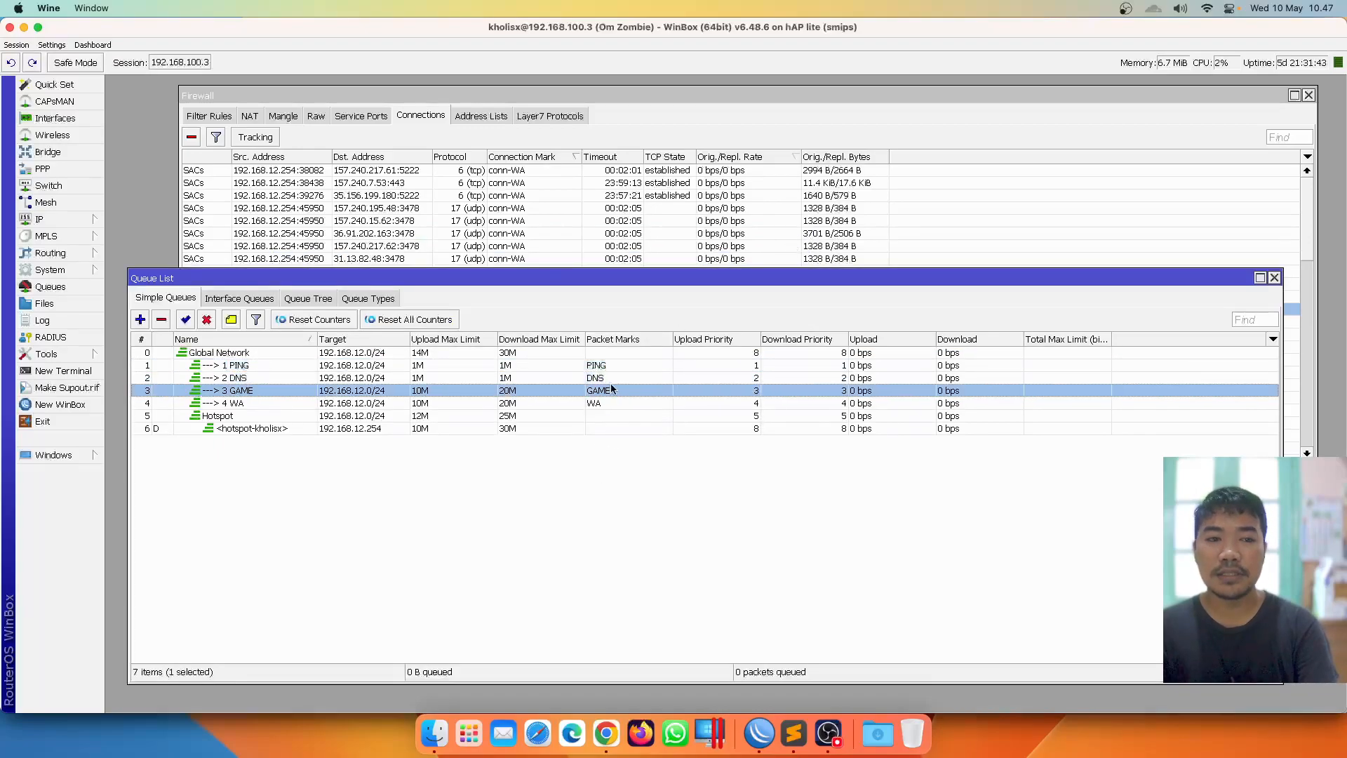
pyautogui.click(285, 116)
pyautogui.click(588, 519)
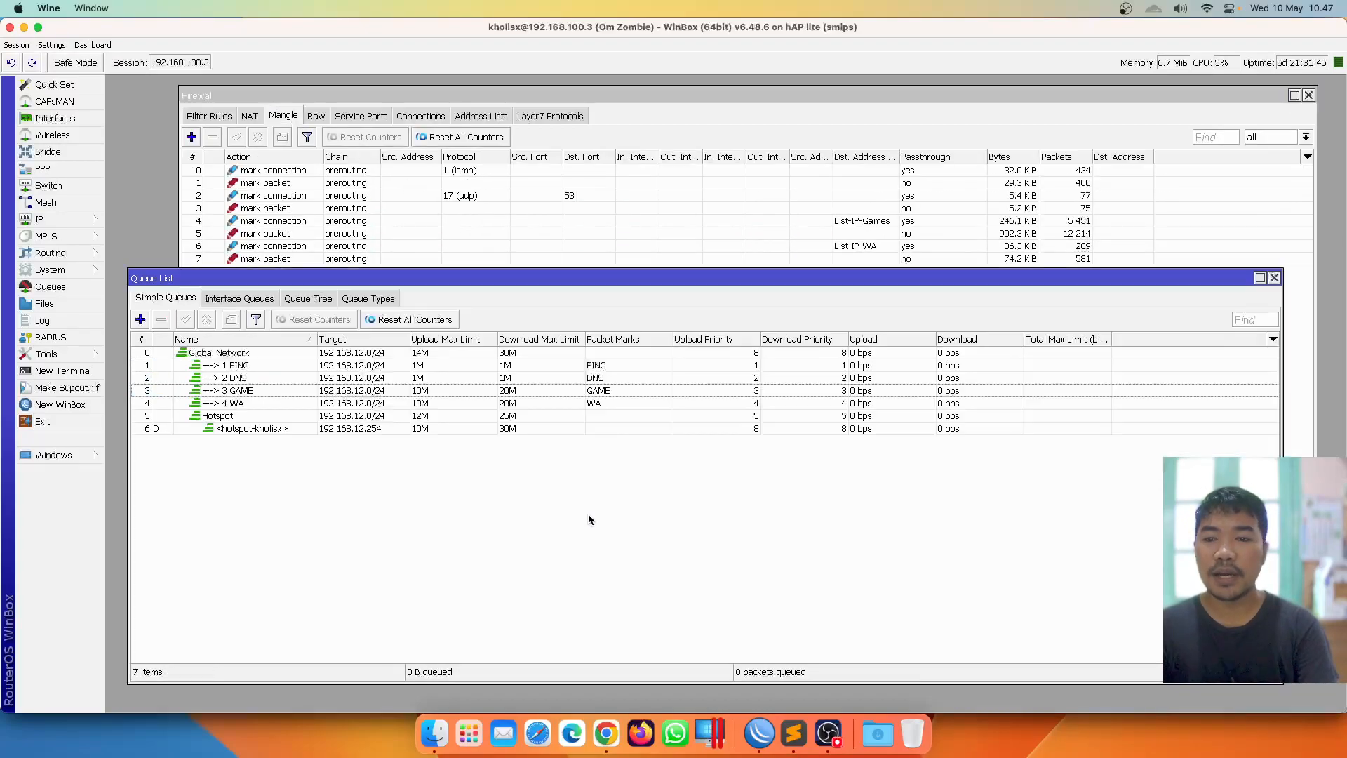
pyautogui.click(650, 357)
pyautogui.click(639, 375)
pyautogui.click(630, 367)
pyautogui.click(629, 377)
pyautogui.click(627, 403)
pyautogui.click(633, 491)
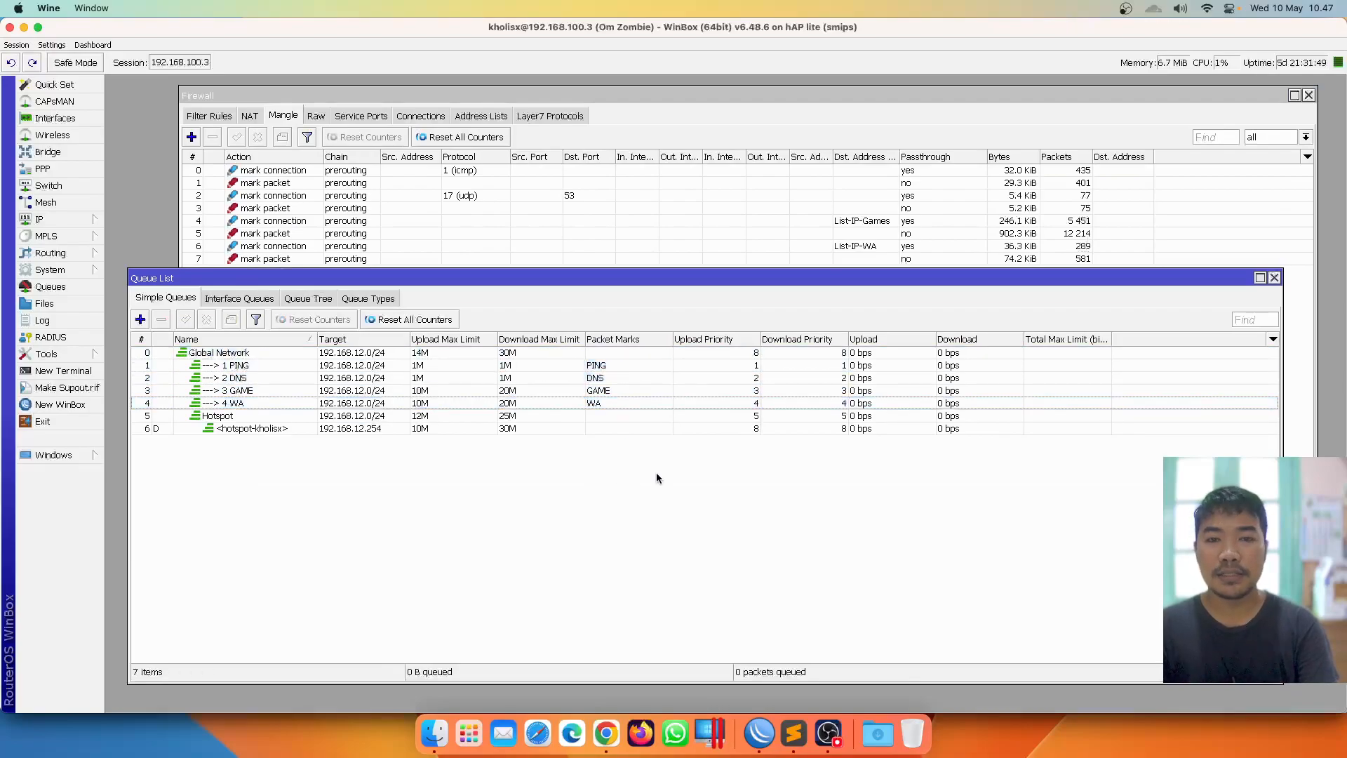
pyautogui.click(828, 733)
pyautogui.click(166, 595)
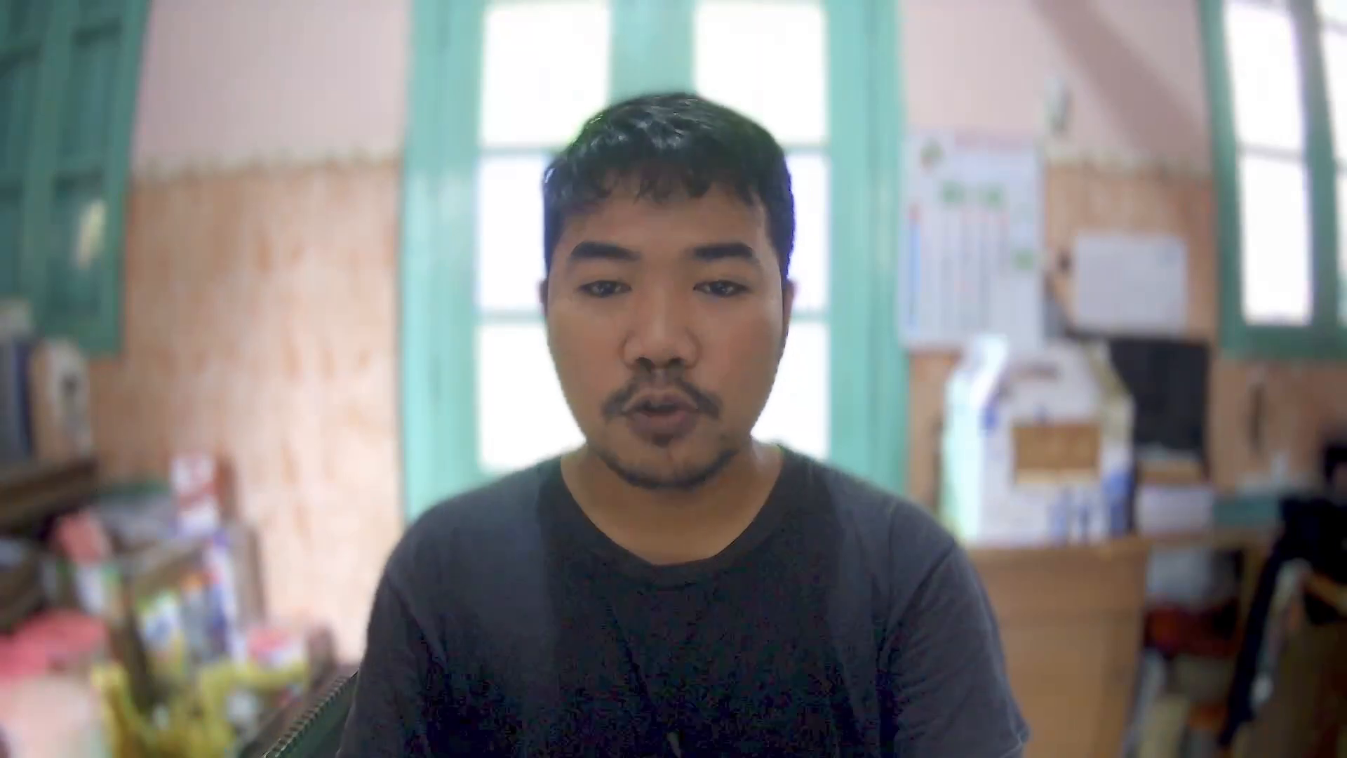